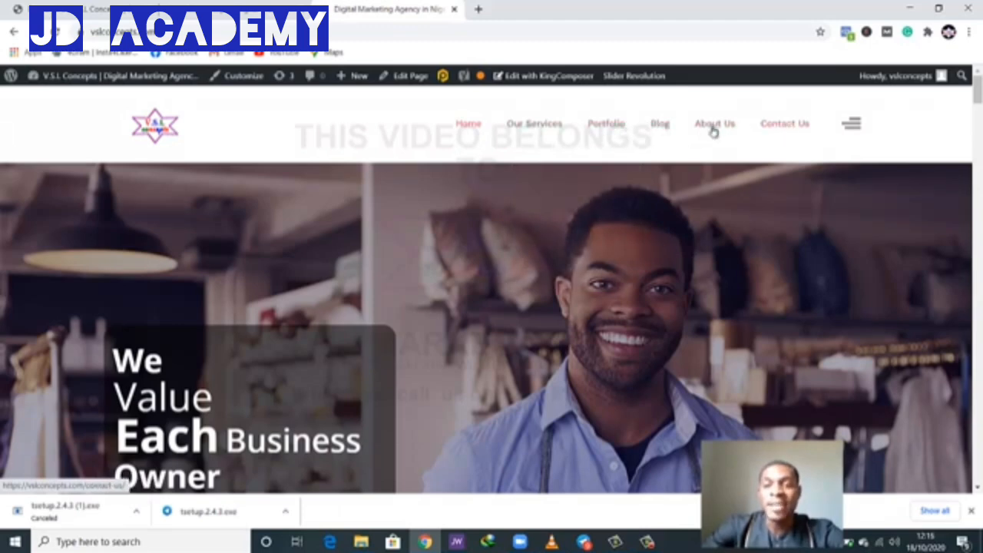
Step: Switch to the dashboard of the site whose header lacks navigation and open its menu management page
{"action": "mouse_move", "coordinate": [543, 131]}
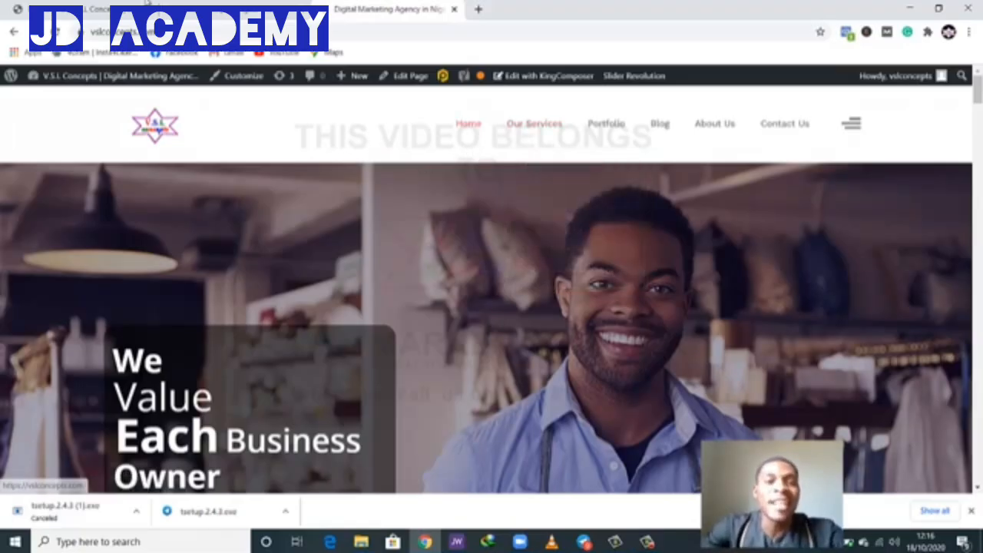
{"action": "left_click", "coordinate": [190, 5]}
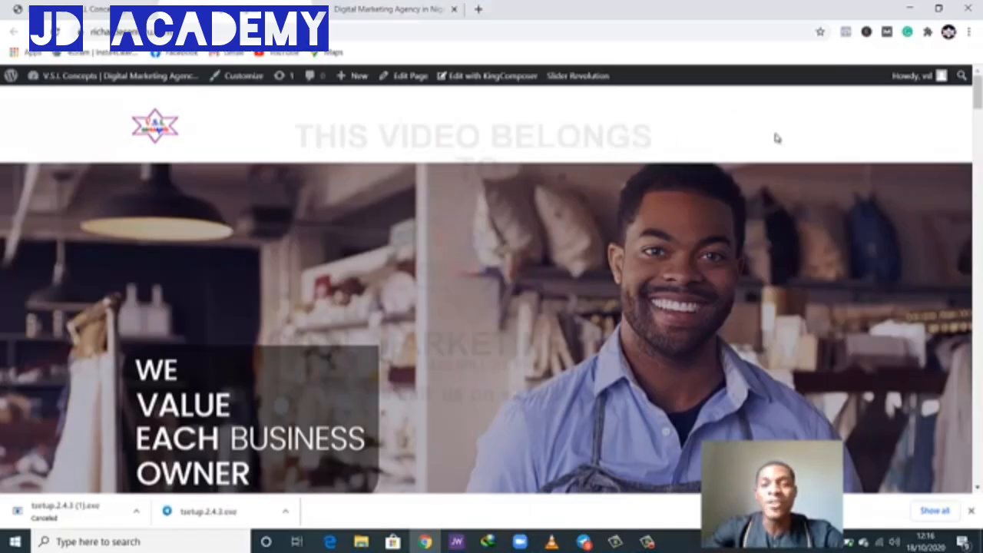
{"action": "left_click", "coordinate": [107, 7]}
{"action": "scroll", "coordinate": [81, 239], "scroll_direction": "down", "scroll_amount": 4}
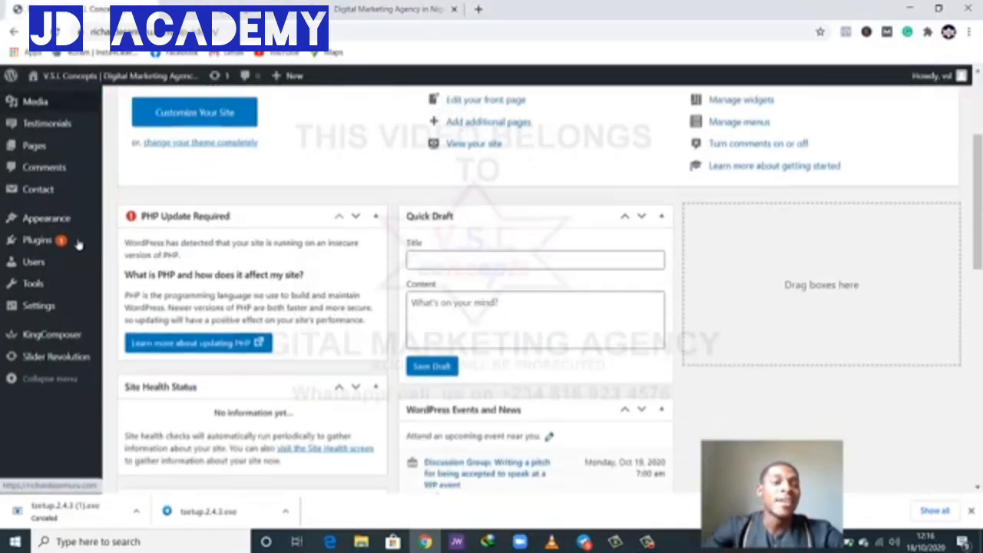
{"action": "scroll", "coordinate": [62, 252], "scroll_direction": "up", "scroll_amount": 3}
{"action": "scroll", "coordinate": [36, 284], "scroll_direction": "down", "scroll_amount": 3}
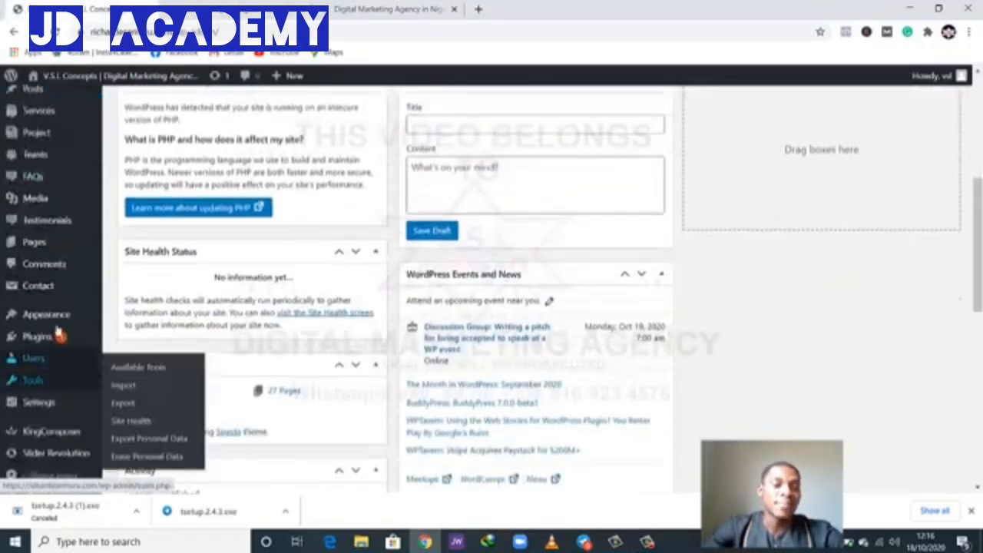
{"action": "mouse_move", "coordinate": [59, 321]}
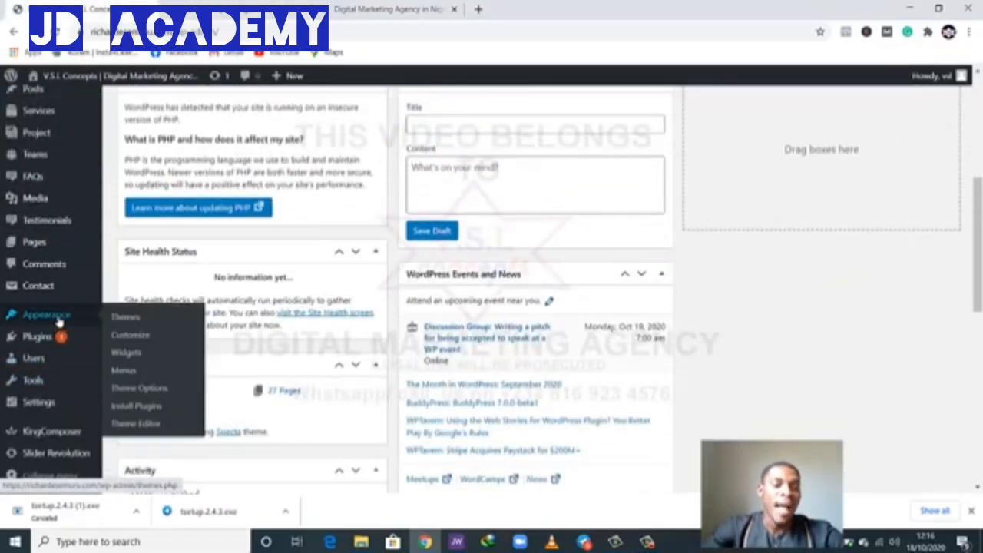
{"action": "left_click", "coordinate": [123, 371]}
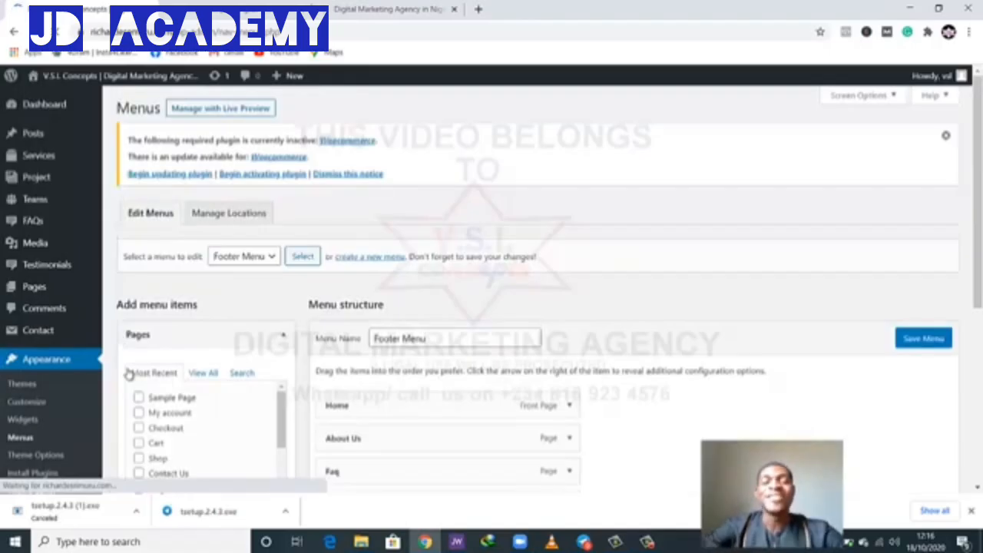
Step: Examine the Footer Menu's name, its page items and its display location settings
{"action": "scroll", "coordinate": [129, 373], "scroll_direction": "down", "scroll_amount": 2}
{"action": "scroll", "coordinate": [380, 361], "scroll_direction": "down", "scroll_amount": 3}
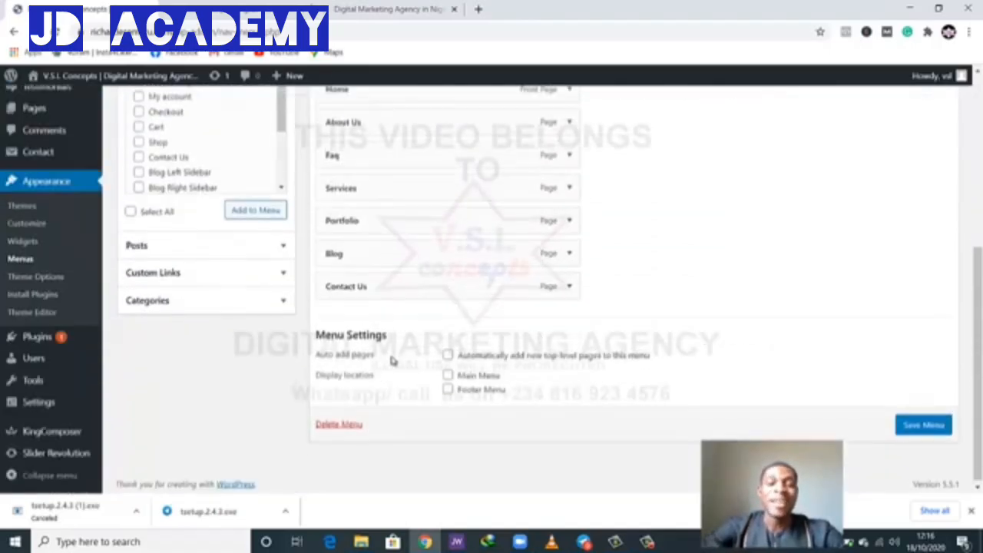
{"action": "scroll", "coordinate": [390, 358], "scroll_direction": "up", "scroll_amount": 1}
{"action": "scroll", "coordinate": [391, 359], "scroll_direction": "down", "scroll_amount": 1}
{"action": "scroll", "coordinate": [391, 359], "scroll_direction": "up", "scroll_amount": 3}
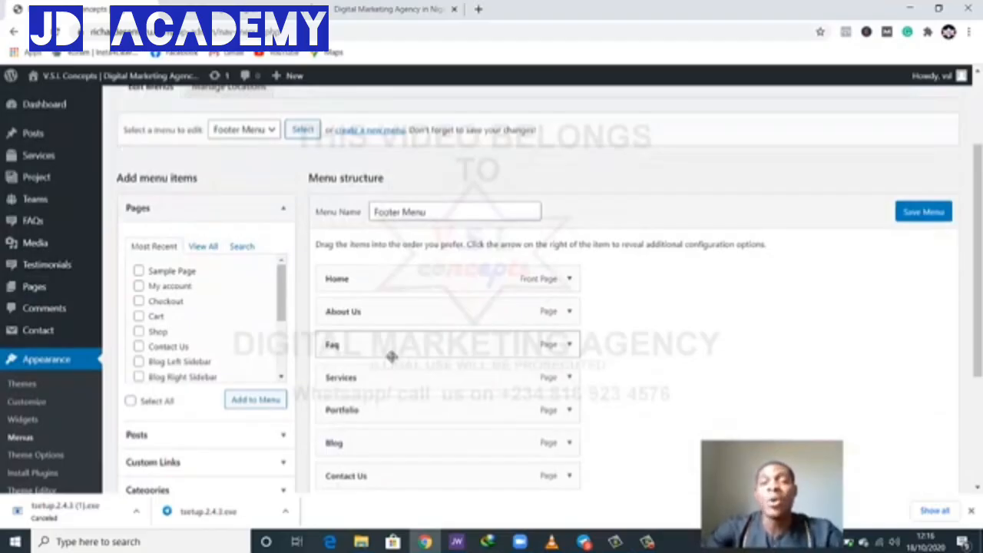
{"action": "scroll", "coordinate": [393, 338], "scroll_direction": "down", "scroll_amount": 1}
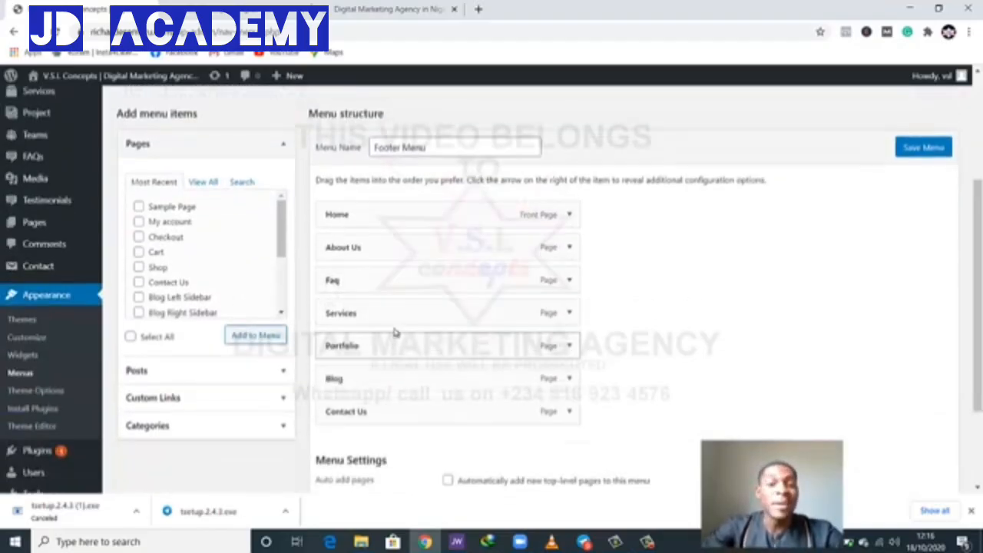
{"action": "double_click", "coordinate": [402, 150]}
{"action": "left_click", "coordinate": [408, 149]}
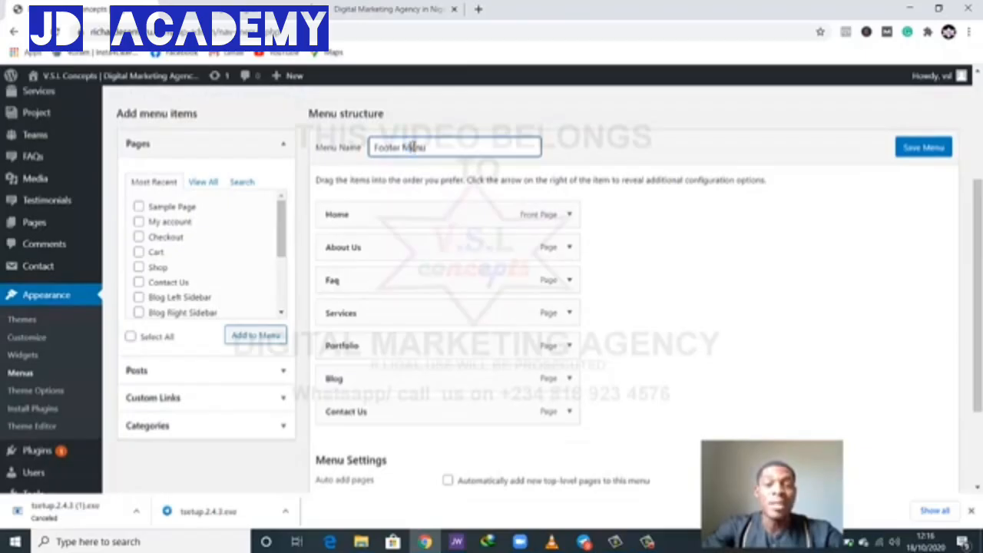
Step: Try to create a new menu named "main menu" with both Main Menu and Footer Menu as display locations
{"action": "scroll", "coordinate": [411, 158], "scroll_direction": "up", "scroll_amount": 2}
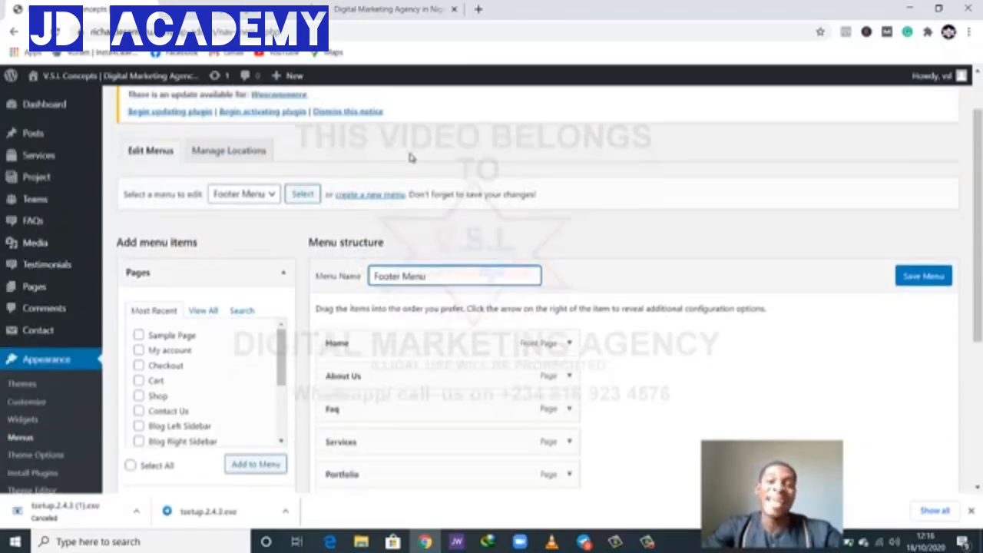
{"action": "left_click", "coordinate": [368, 197]}
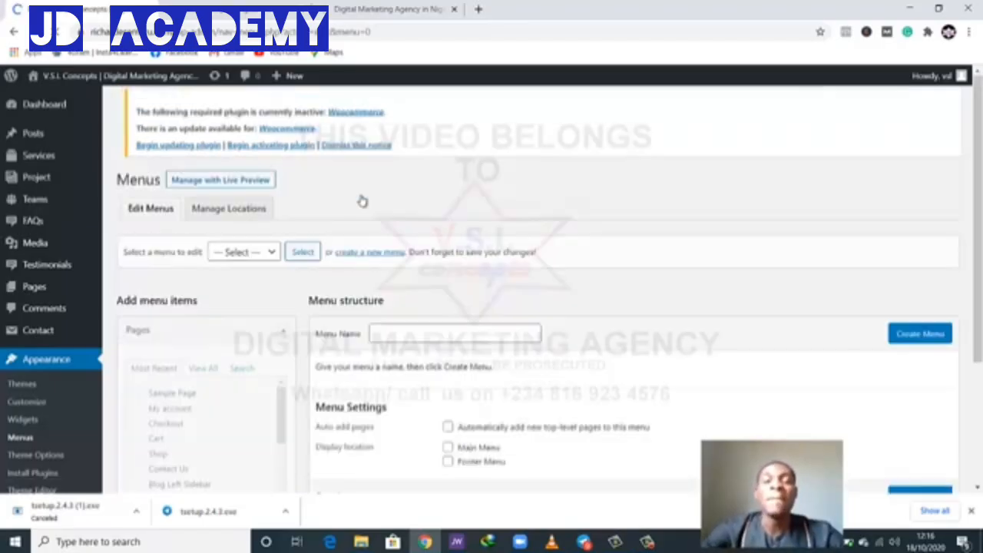
{"action": "scroll", "coordinate": [363, 199], "scroll_direction": "down", "scroll_amount": 3}
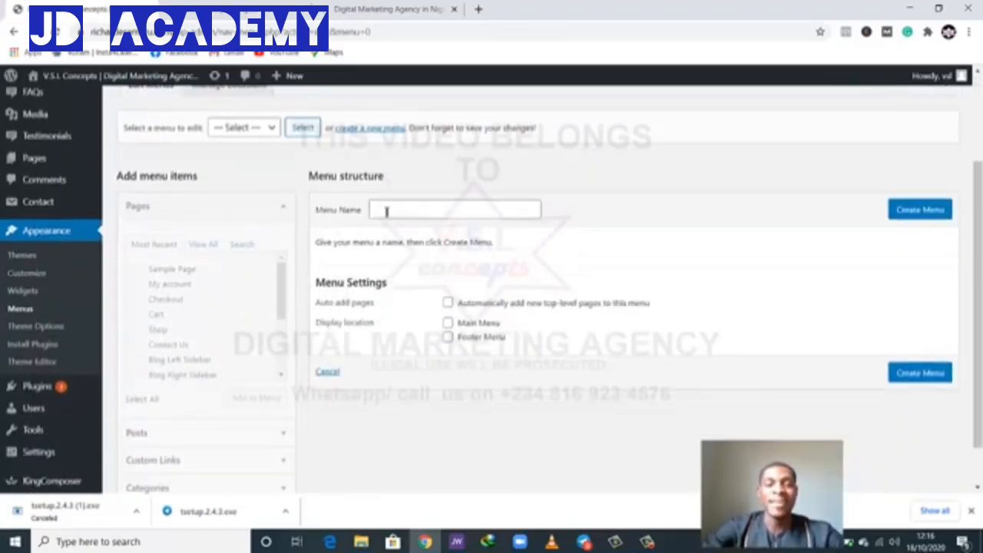
{"action": "left_click", "coordinate": [411, 209]}
{"action": "type", "text": "ha"}
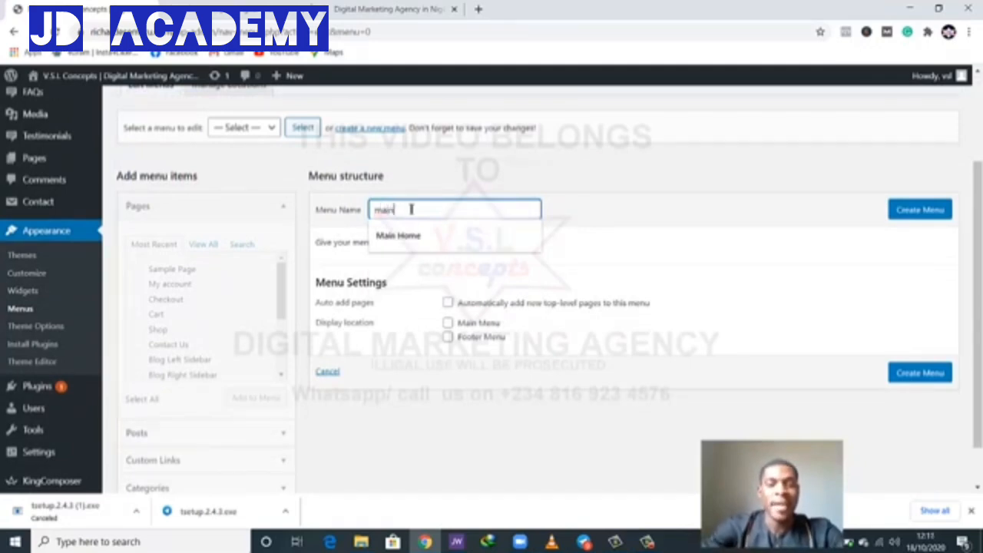
{"action": "type", "text": "in menu"}
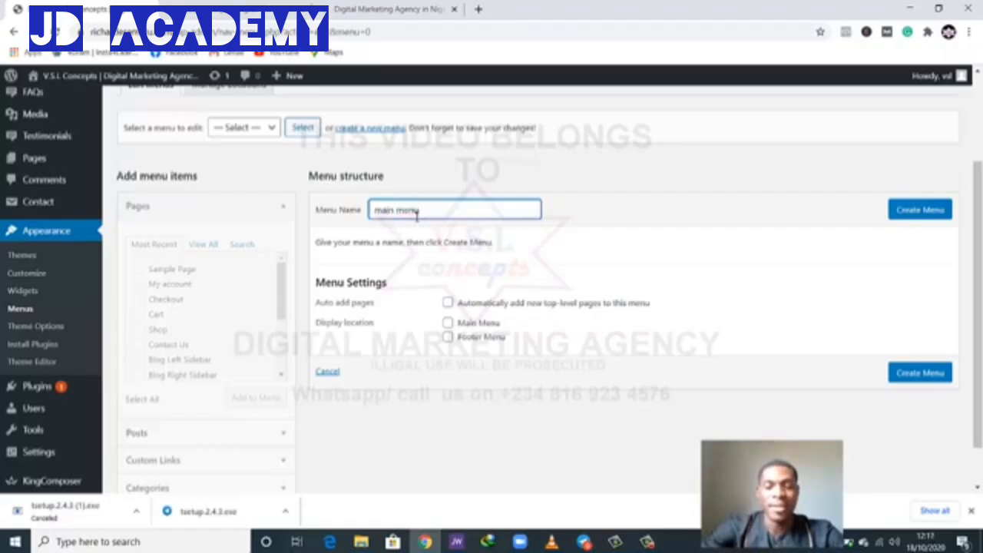
{"action": "left_click", "coordinate": [449, 324]}
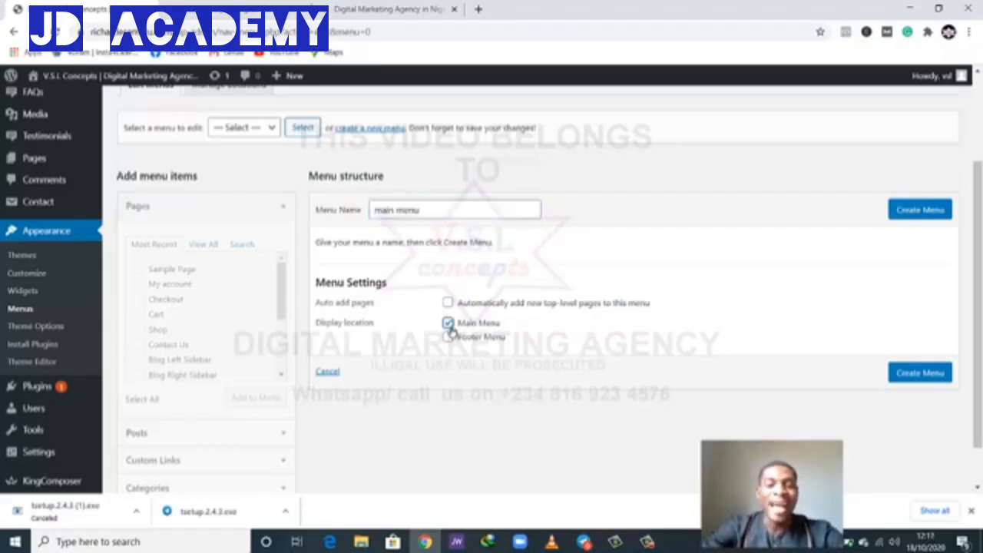
{"action": "left_click", "coordinate": [449, 339]}
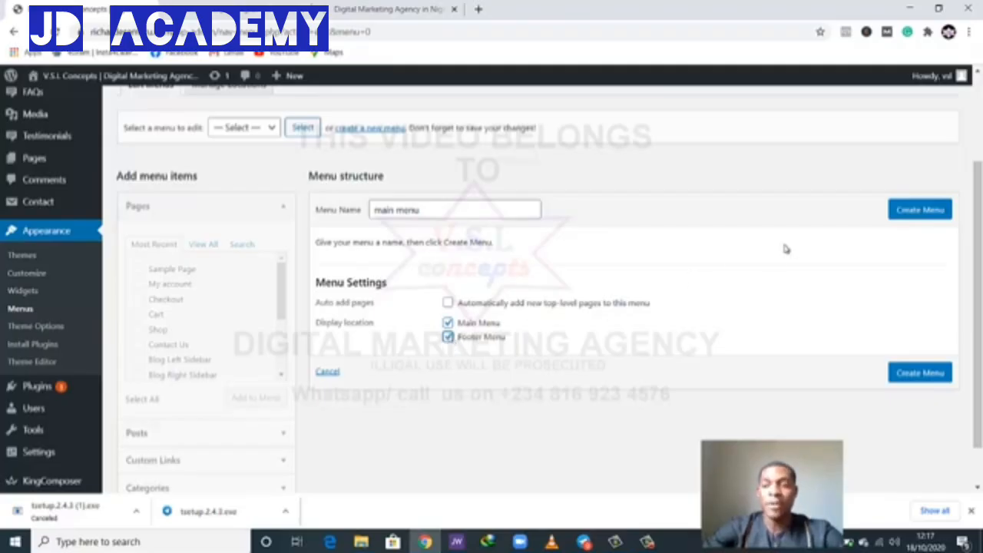
{"action": "scroll", "coordinate": [230, 368], "scroll_direction": "down", "scroll_amount": 2}
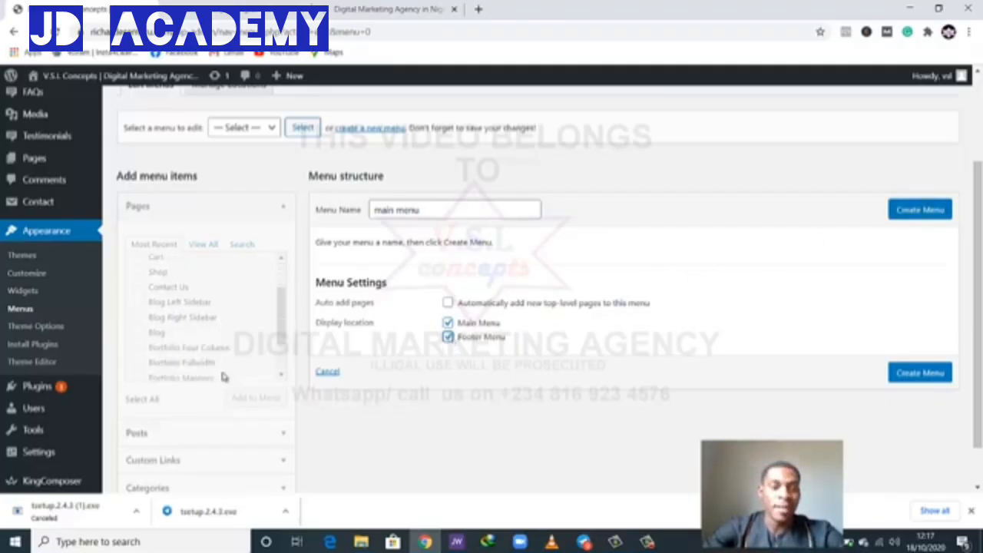
{"action": "scroll", "coordinate": [251, 261], "scroll_direction": "up", "scroll_amount": 2}
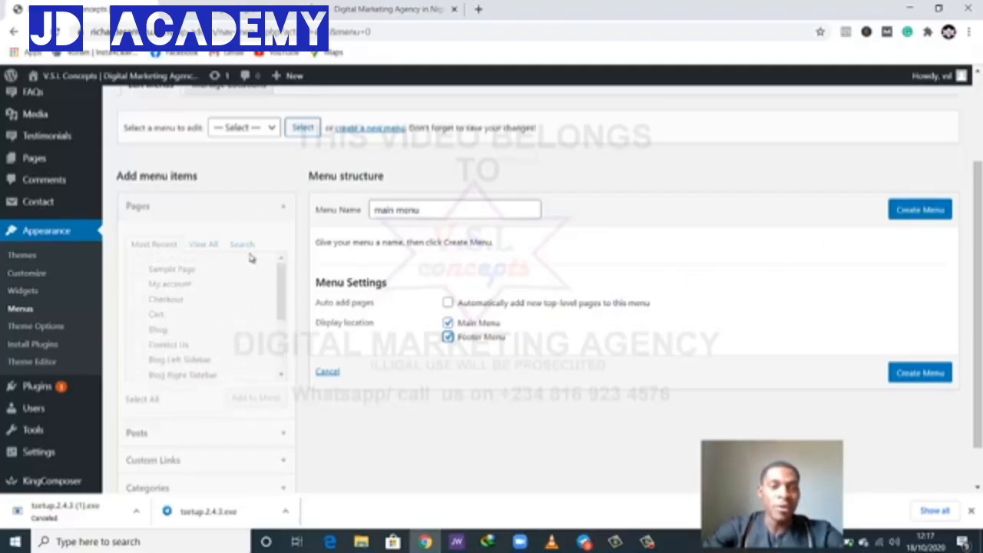
{"action": "left_click", "coordinate": [914, 215]}
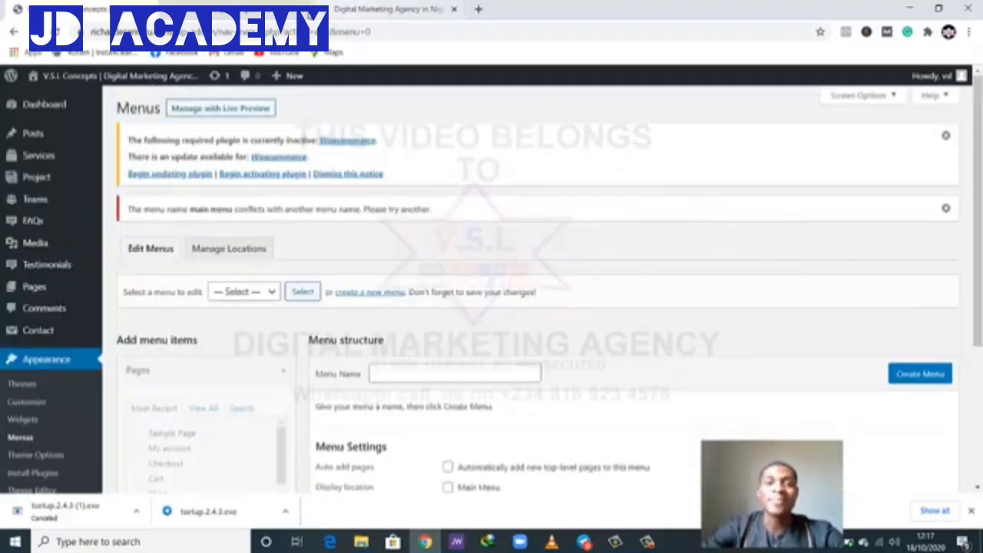
Step: Compare the header navigation of the two live sites and review the new-menu form again
{"action": "left_click", "coordinate": [385, 10]}
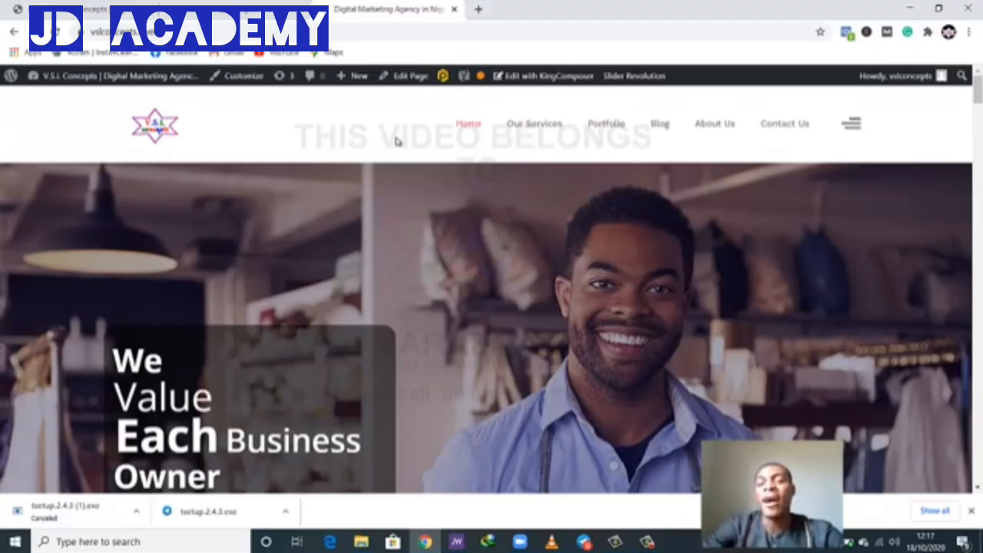
{"action": "left_click", "coordinate": [231, 4]}
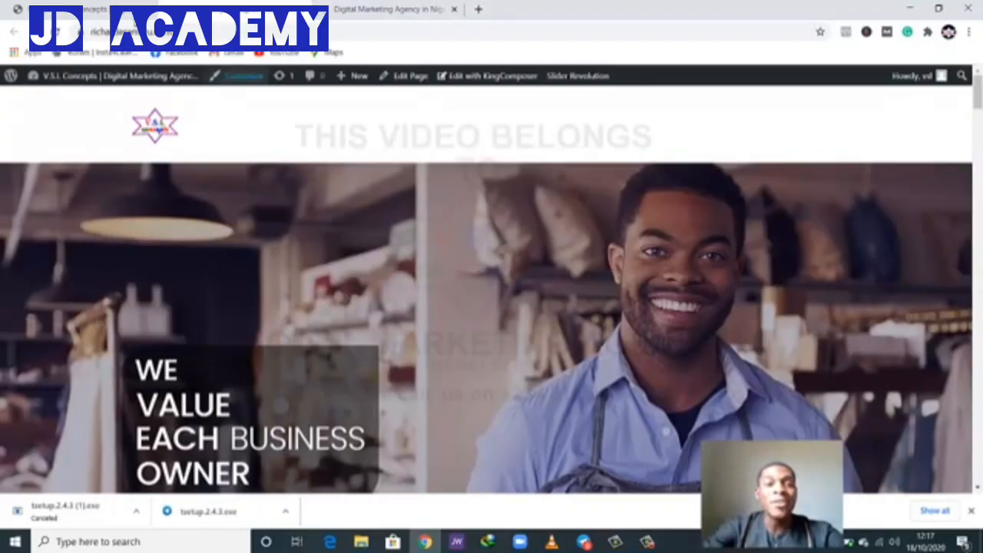
{"action": "left_click", "coordinate": [123, 15]}
{"action": "scroll", "coordinate": [505, 357], "scroll_direction": "down", "scroll_amount": 3}
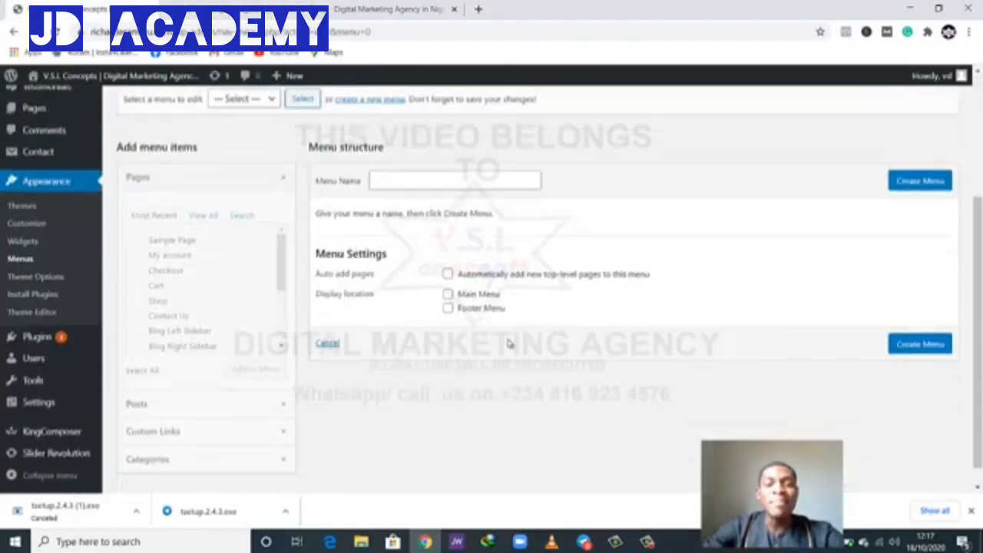
{"action": "left_click", "coordinate": [275, 12]}
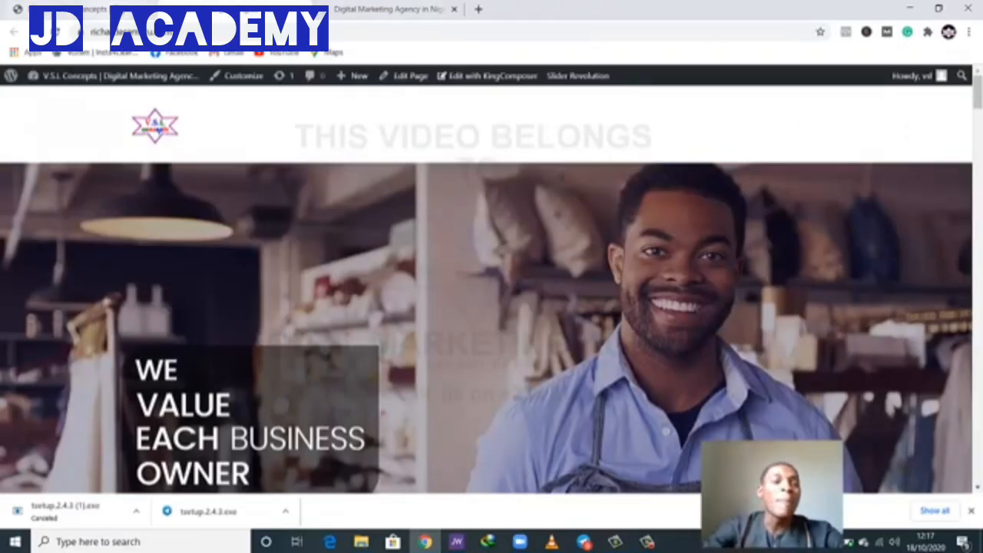
{"action": "left_click", "coordinate": [116, 10]}
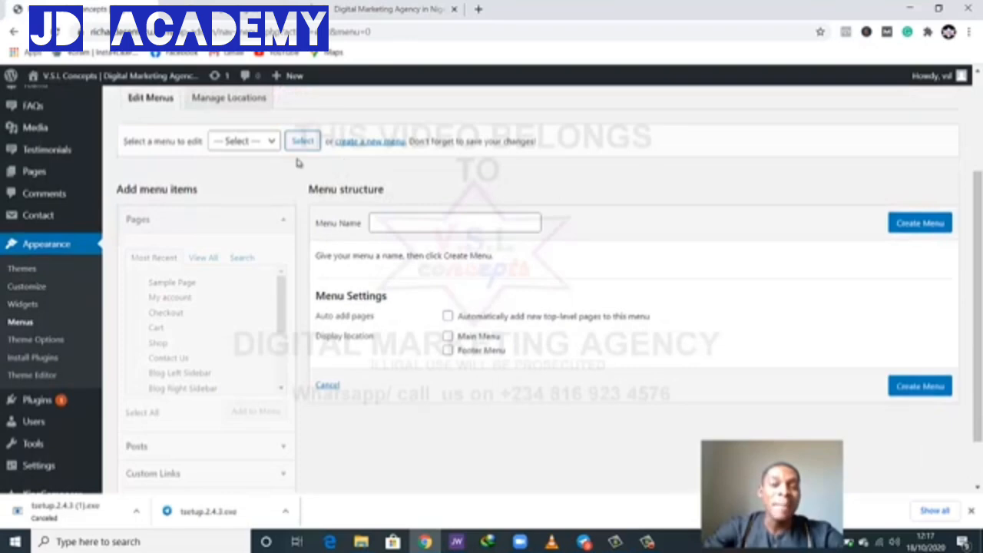
{"action": "scroll", "coordinate": [369, 235], "scroll_direction": "down", "scroll_amount": 1}
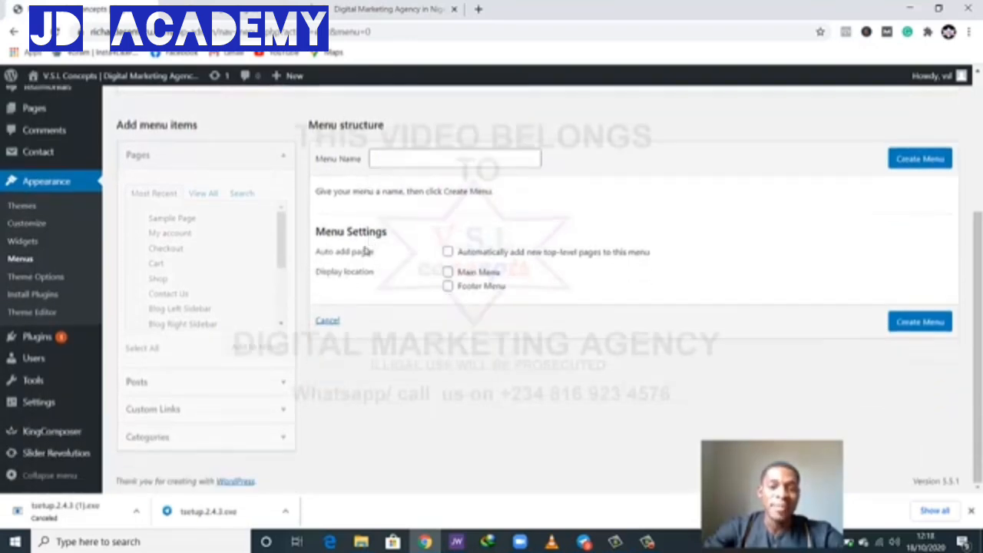
Step: Load the existing Main Menu for editing
{"action": "scroll", "coordinate": [341, 278], "scroll_direction": "up", "scroll_amount": 2}
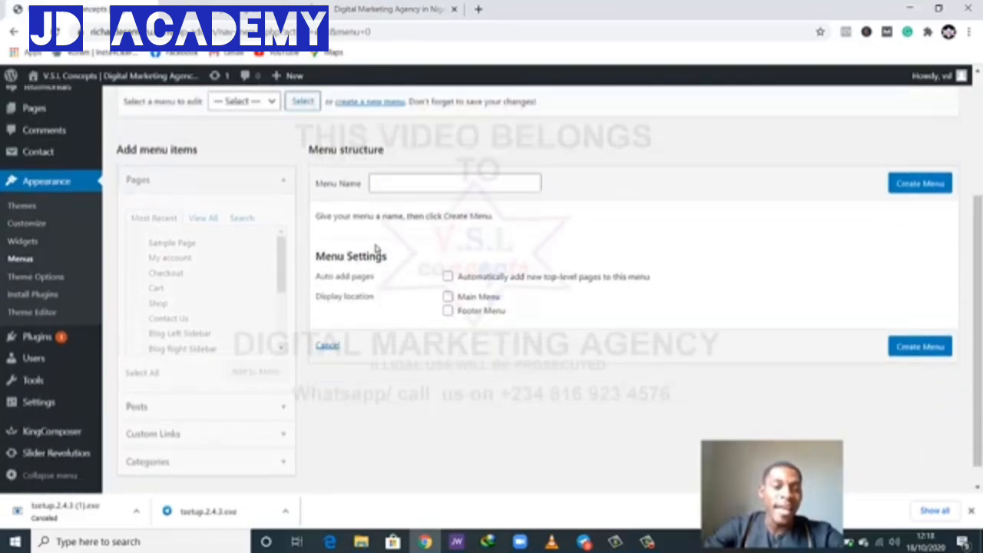
{"action": "left_click", "coordinate": [254, 206]}
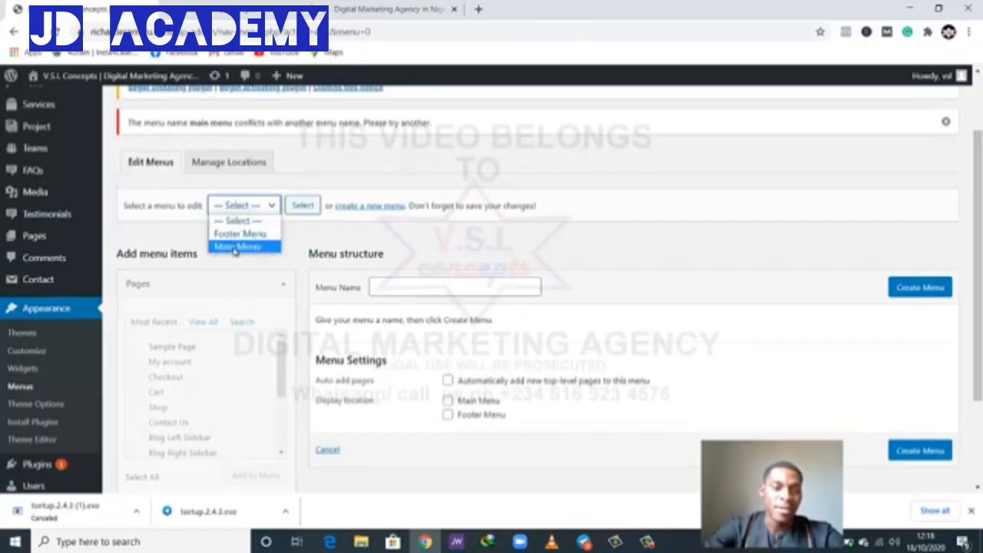
{"action": "left_click", "coordinate": [236, 247]}
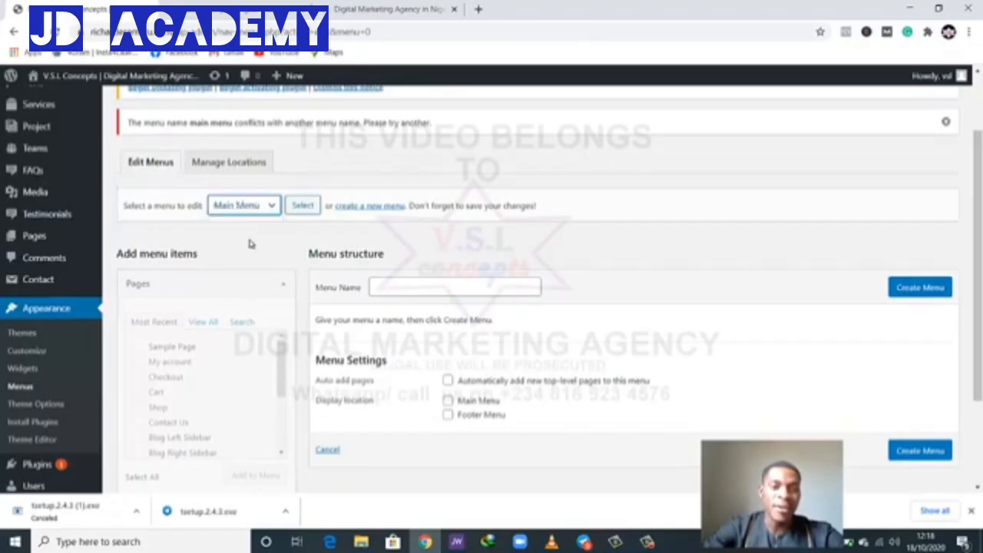
{"action": "left_click", "coordinate": [294, 212]}
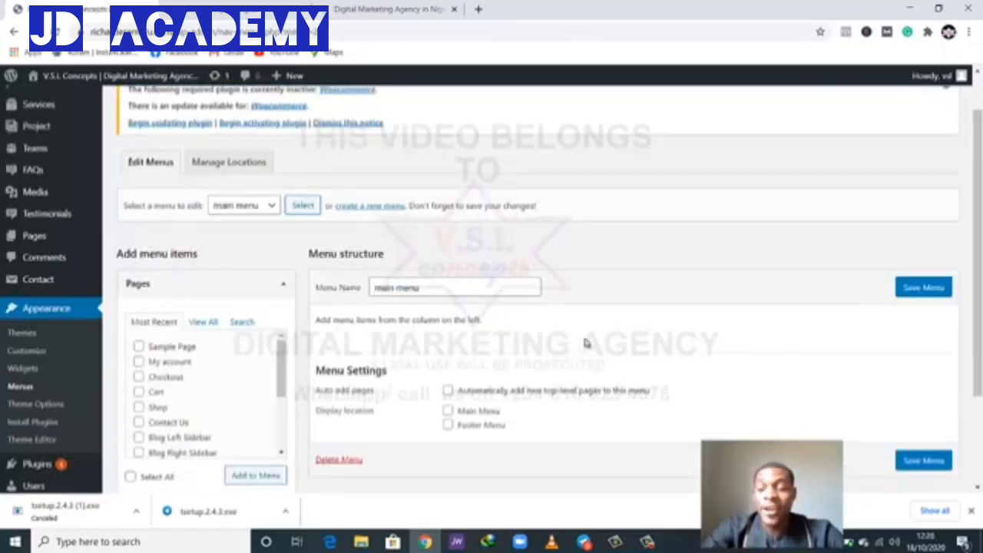
Step: Select Home Page 01, About Me, About Us and Blog from the full list of pages as menu items
{"action": "scroll", "coordinate": [431, 341], "scroll_direction": "down", "scroll_amount": 2}
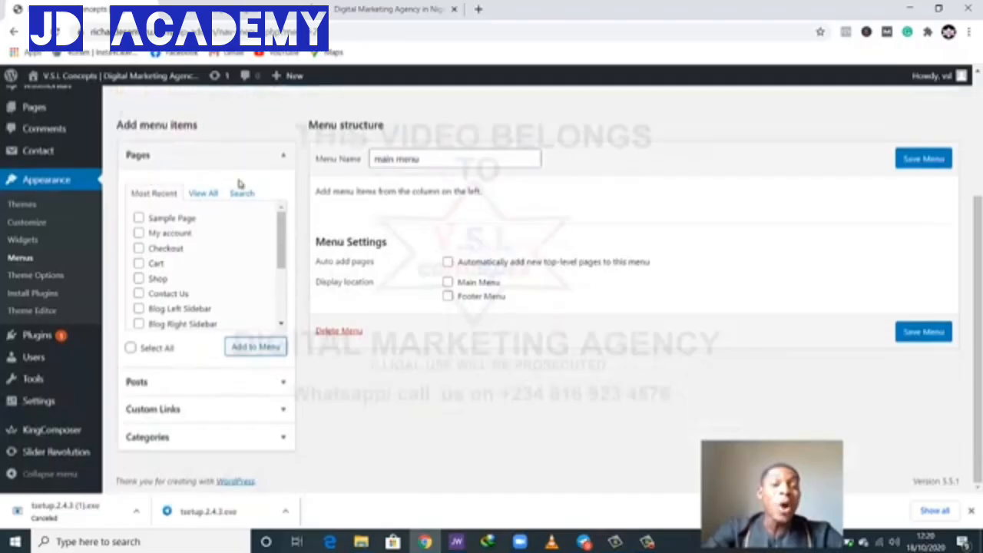
{"action": "scroll", "coordinate": [166, 300], "scroll_direction": "down", "scroll_amount": 2}
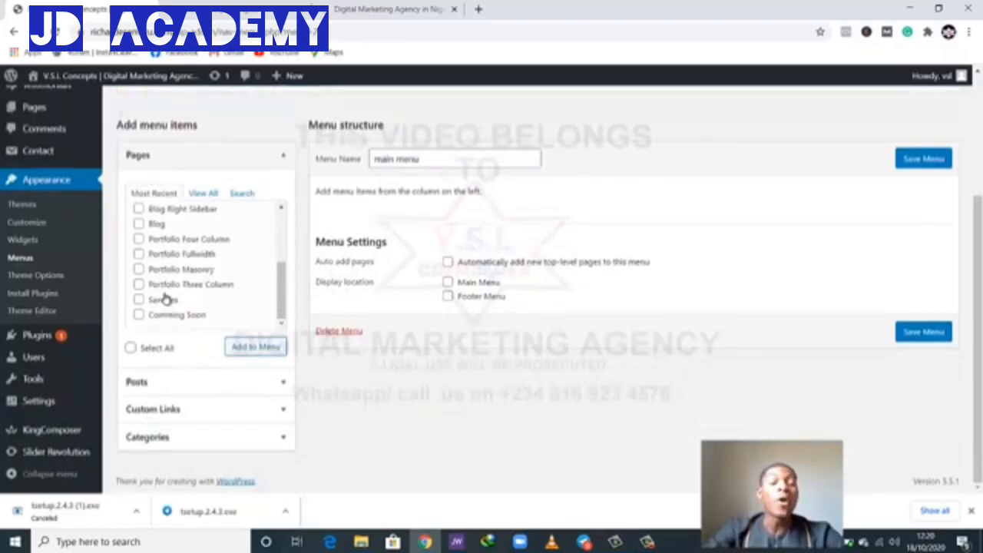
{"action": "scroll", "coordinate": [165, 300], "scroll_direction": "up", "scroll_amount": 1}
{"action": "scroll", "coordinate": [166, 299], "scroll_direction": "up", "scroll_amount": 2}
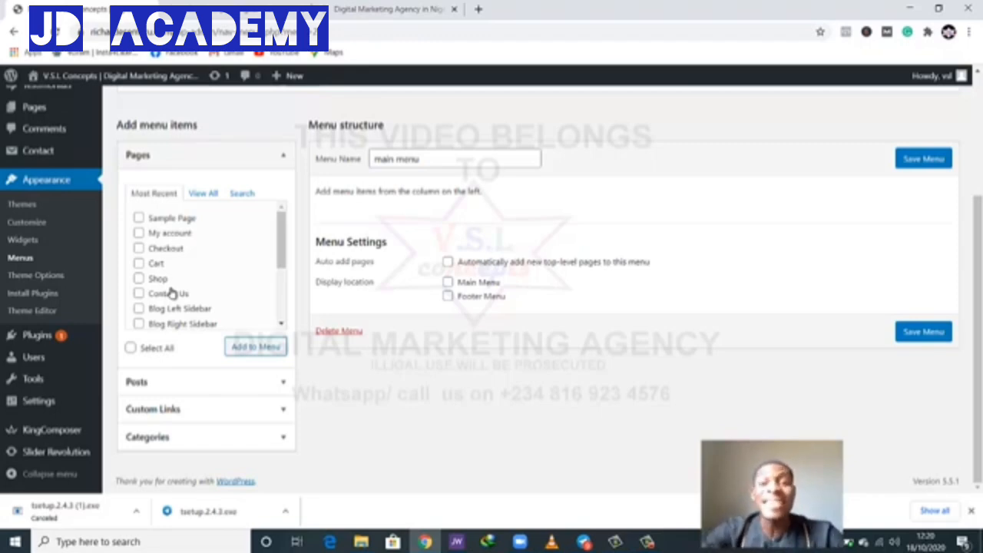
{"action": "left_click", "coordinate": [210, 196]}
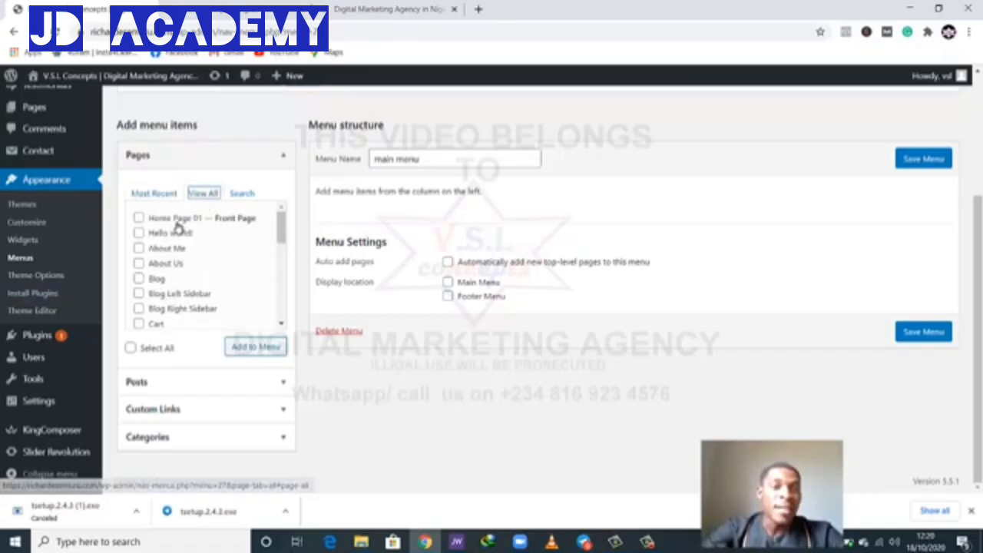
{"action": "left_click", "coordinate": [139, 218]}
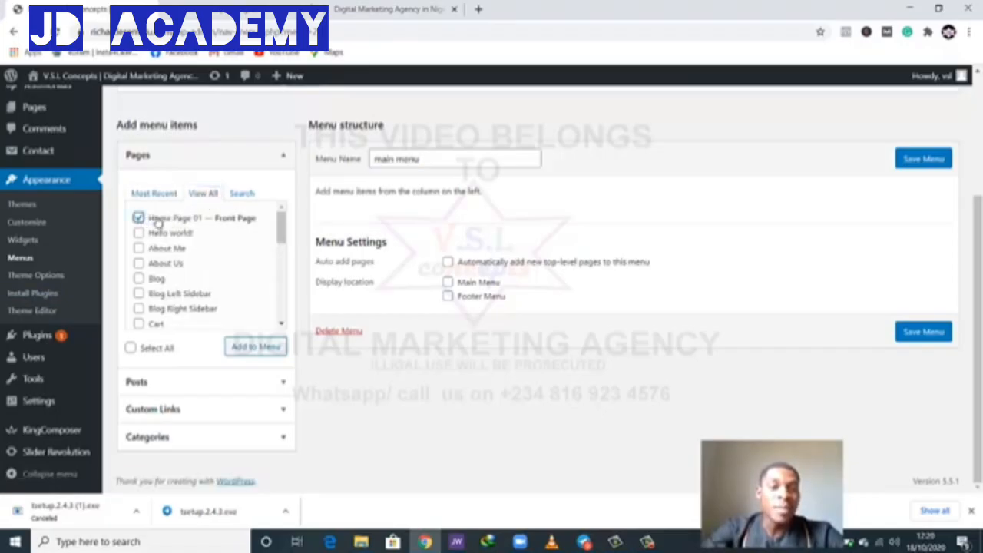
{"action": "left_click", "coordinate": [138, 248]}
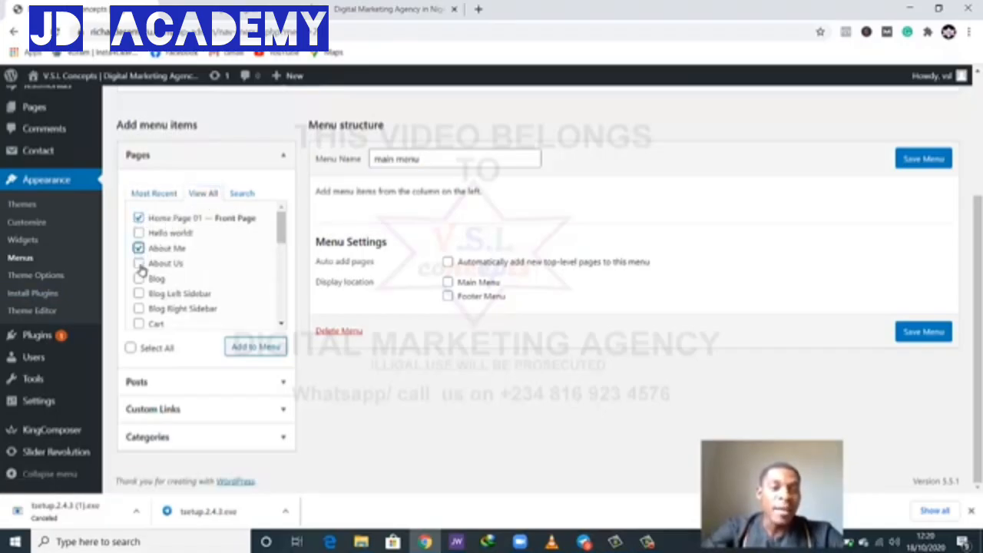
{"action": "left_click", "coordinate": [139, 265]}
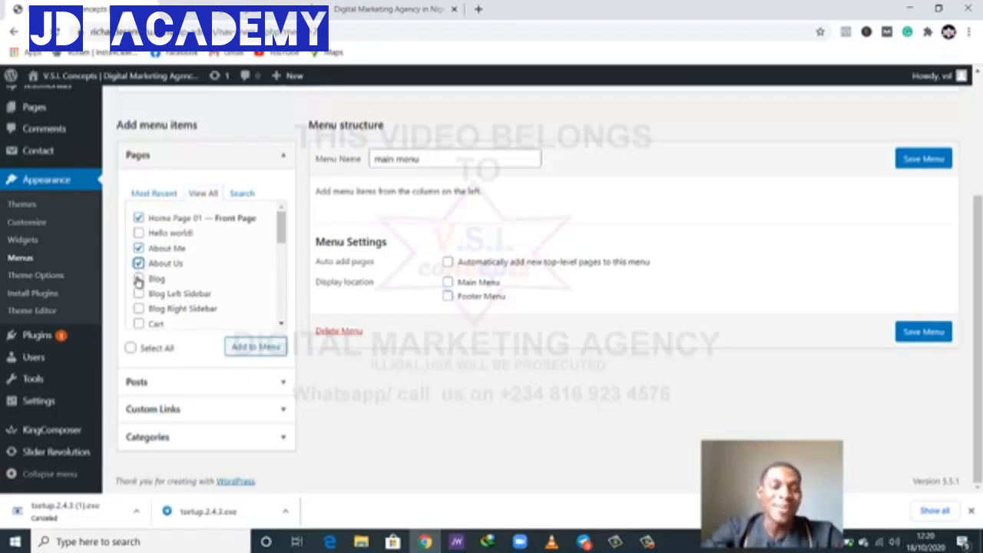
{"action": "left_click", "coordinate": [139, 279]}
Step: Deselect About Me, include Contact Us and Services in the page selection, and add the selected pages to the main menu
{"action": "scroll", "coordinate": [204, 282], "scroll_direction": "down", "scroll_amount": 1}
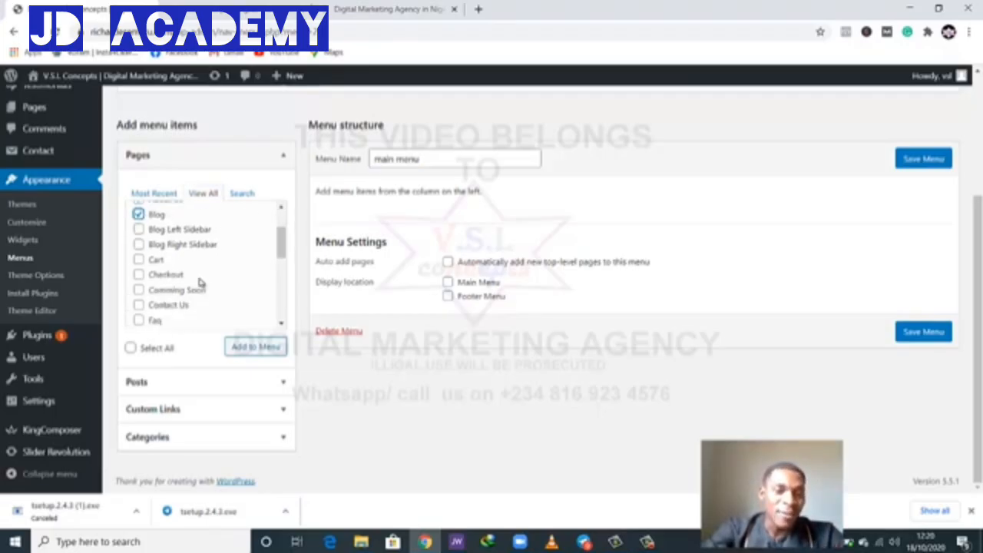
{"action": "scroll", "coordinate": [196, 280], "scroll_direction": "down", "scroll_amount": 1}
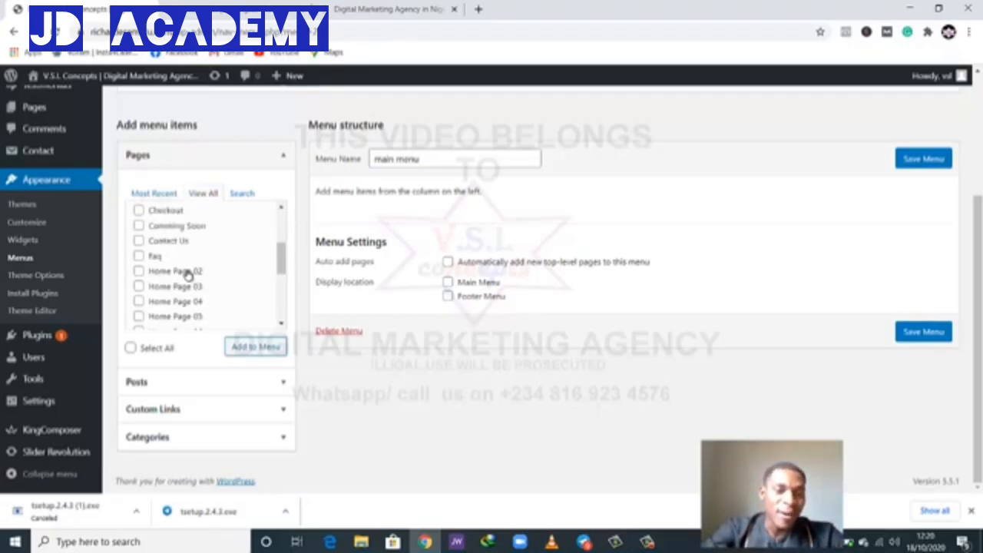
{"action": "left_click", "coordinate": [138, 243]}
{"action": "scroll", "coordinate": [161, 253], "scroll_direction": "up", "scroll_amount": 2}
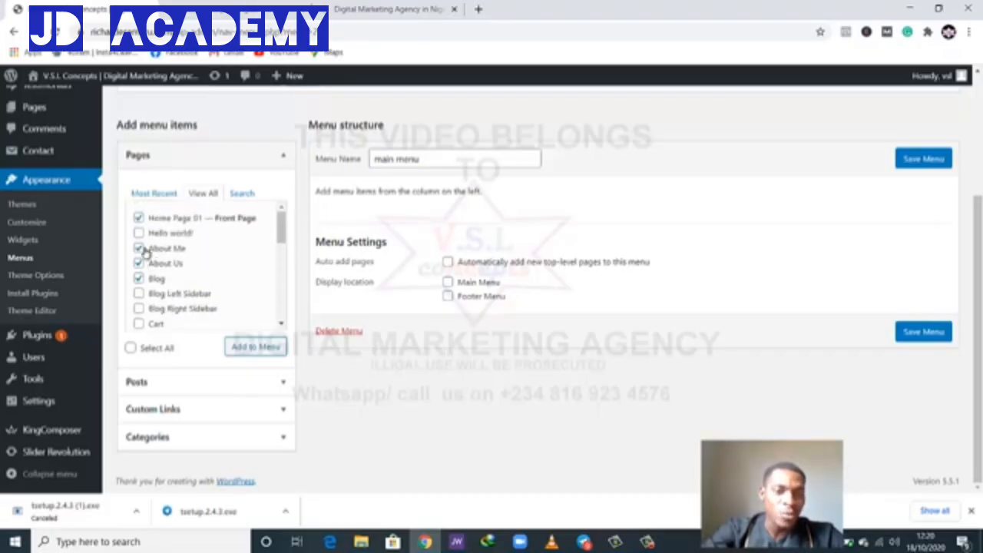
{"action": "scroll", "coordinate": [159, 266], "scroll_direction": "down", "scroll_amount": 3}
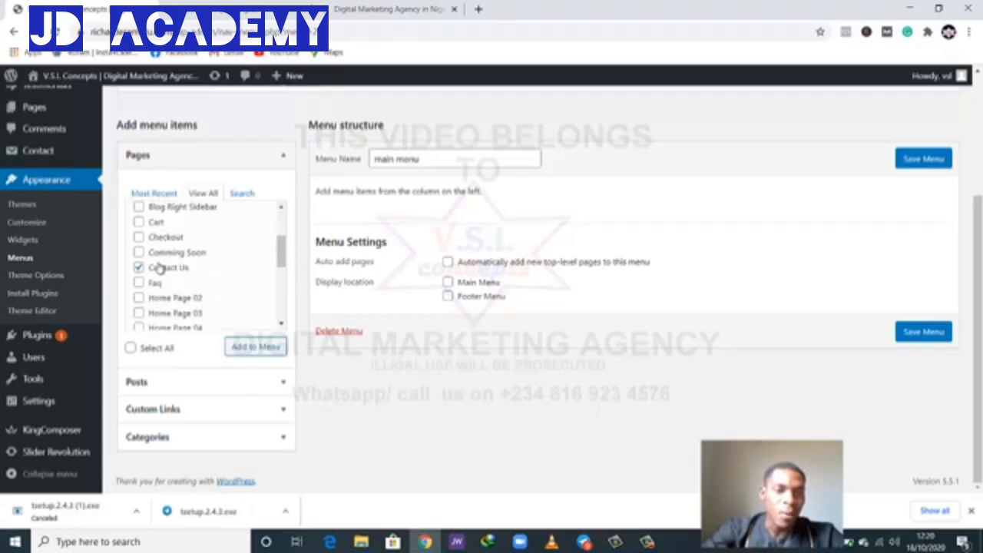
{"action": "scroll", "coordinate": [178, 245], "scroll_direction": "up", "scroll_amount": 1}
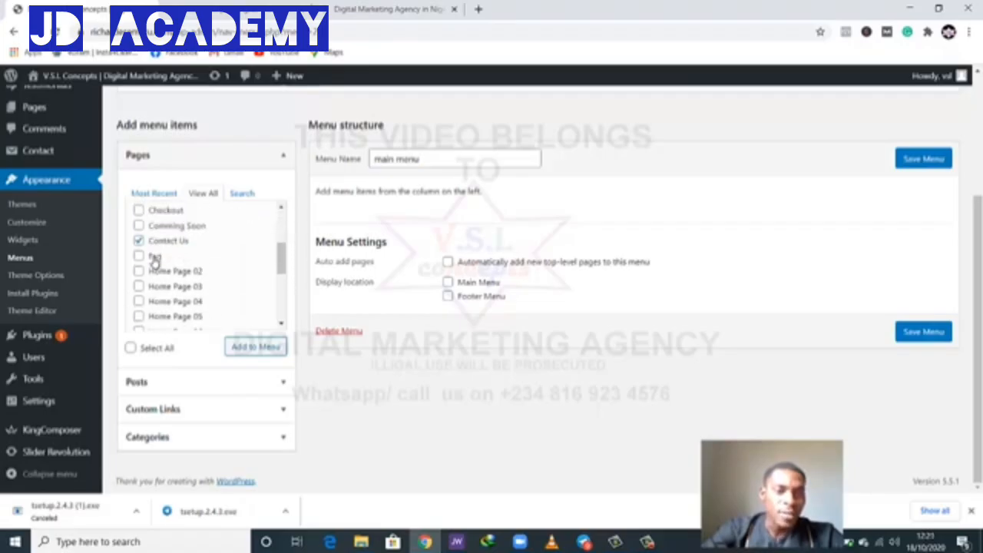
{"action": "scroll", "coordinate": [158, 265], "scroll_direction": "down", "scroll_amount": 6}
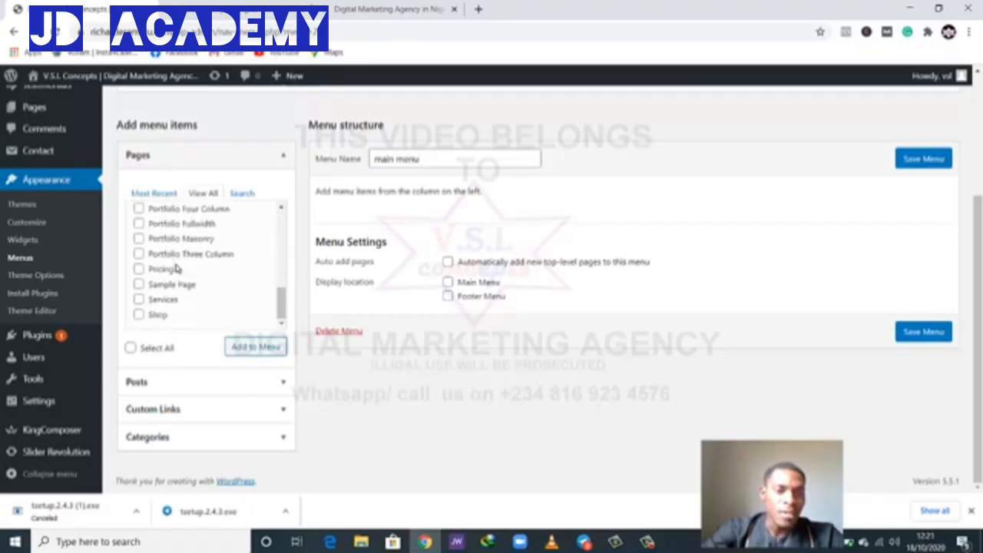
{"action": "left_click", "coordinate": [139, 300]}
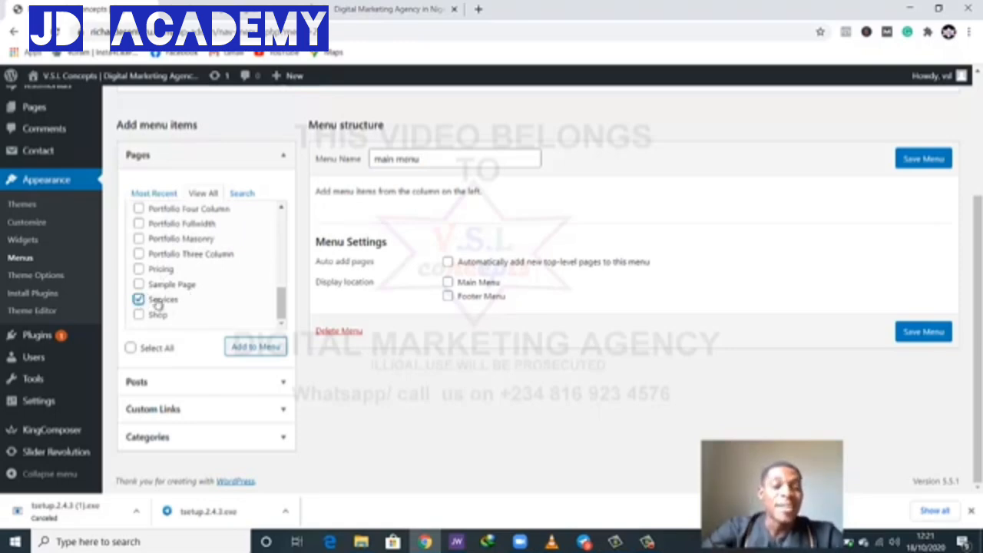
{"action": "scroll", "coordinate": [157, 304], "scroll_direction": "up", "scroll_amount": 1}
{"action": "scroll", "coordinate": [176, 316], "scroll_direction": "down", "scroll_amount": 1}
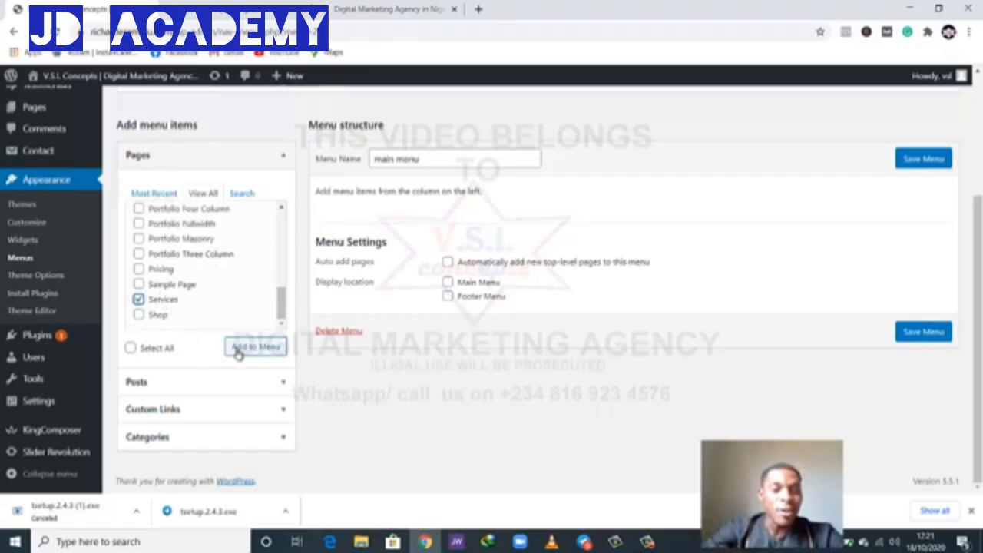
{"action": "left_click", "coordinate": [242, 350]}
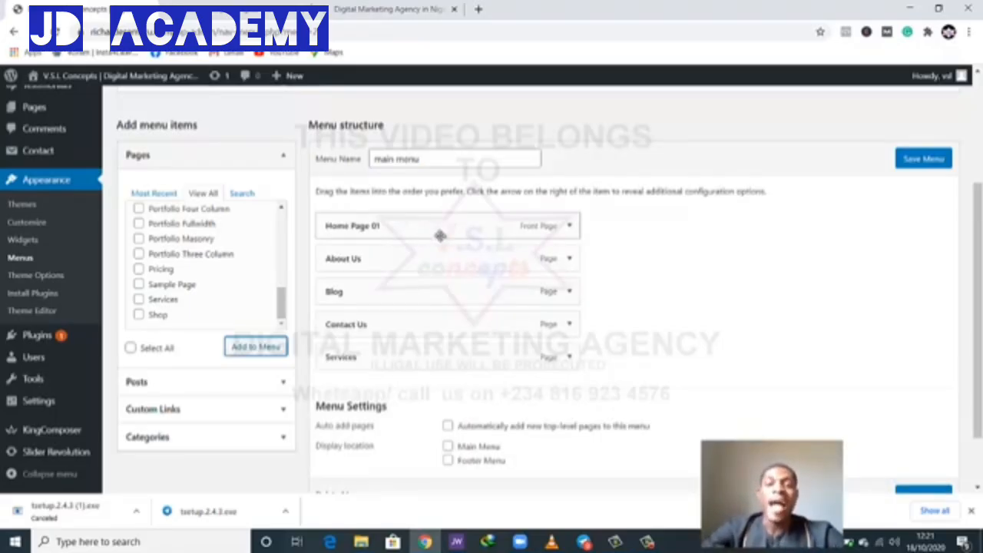
Step: Change the navigation label of the Home Page 01 item to Home and save the menu
{"action": "left_click", "coordinate": [571, 227]}
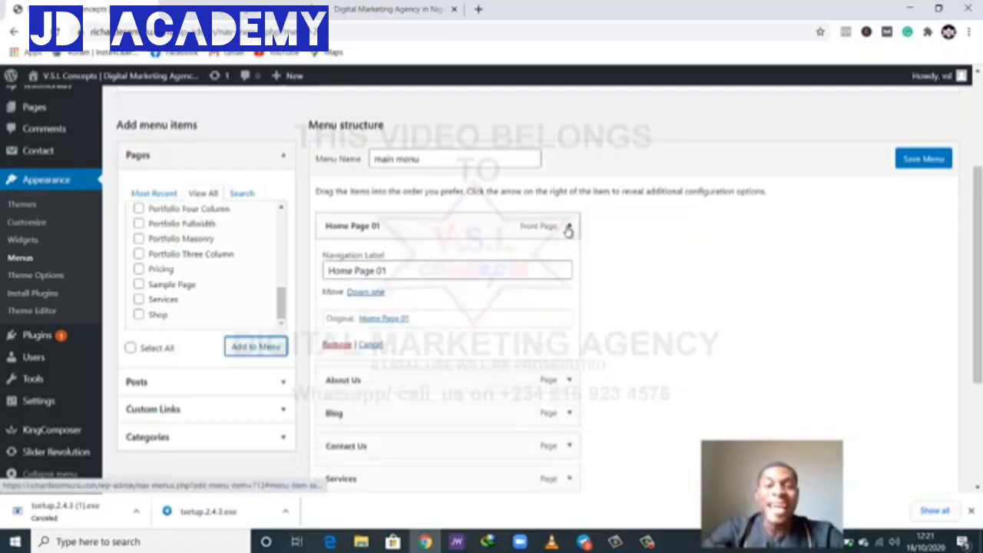
{"action": "left_click_drag", "start_coordinate": [357, 275], "coordinate": [406, 273]}
{"action": "key", "text": "BackSpace"}
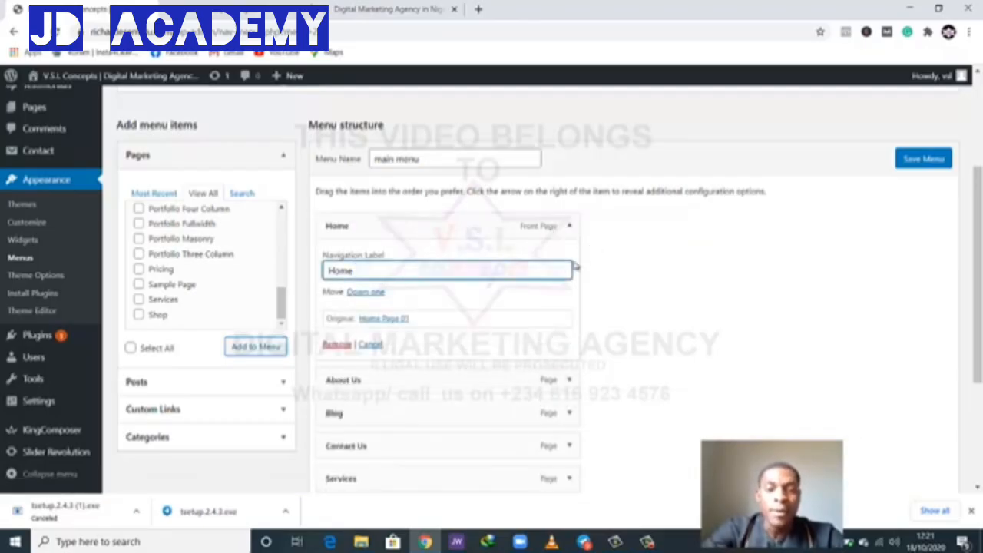
{"action": "scroll", "coordinate": [527, 325], "scroll_direction": "down", "scroll_amount": 1}
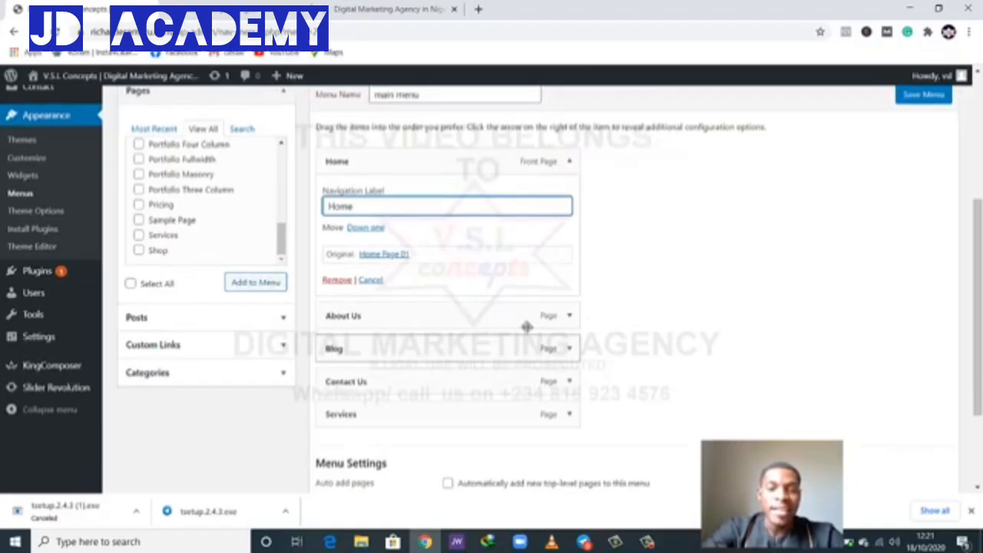
{"action": "left_click", "coordinate": [568, 321]}
{"action": "left_click", "coordinate": [569, 315]}
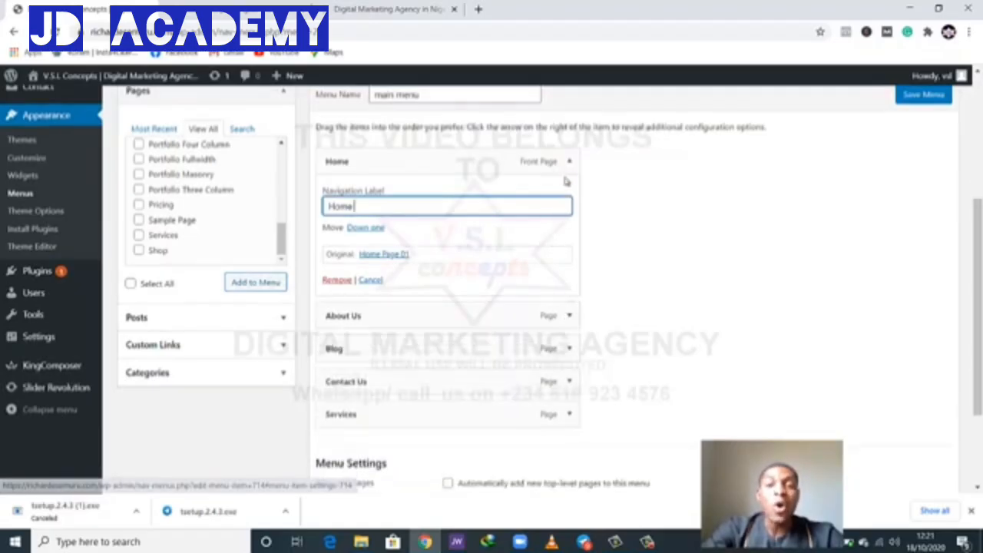
{"action": "left_click", "coordinate": [569, 164]}
{"action": "scroll", "coordinate": [769, 207], "scroll_direction": "up", "scroll_amount": 2}
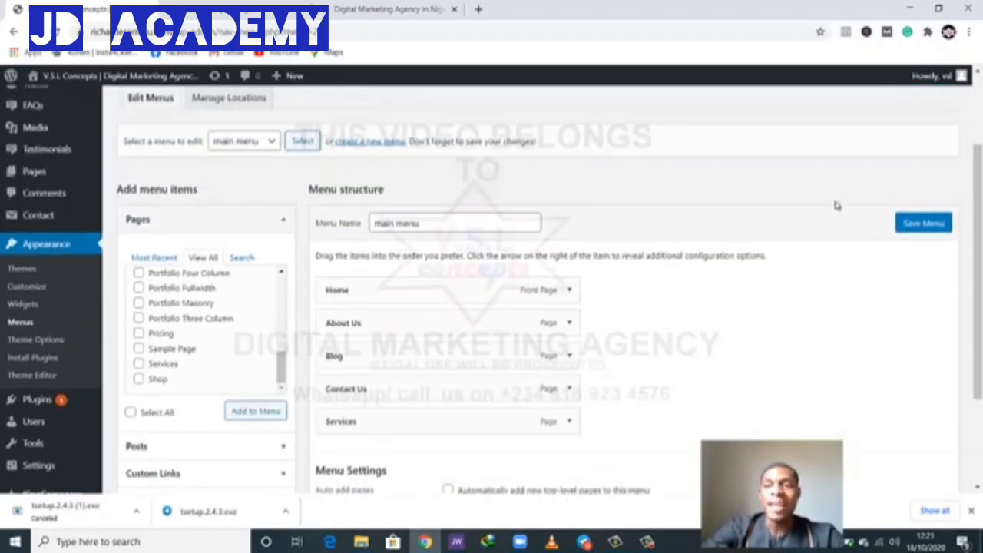
{"action": "left_click", "coordinate": [915, 224]}
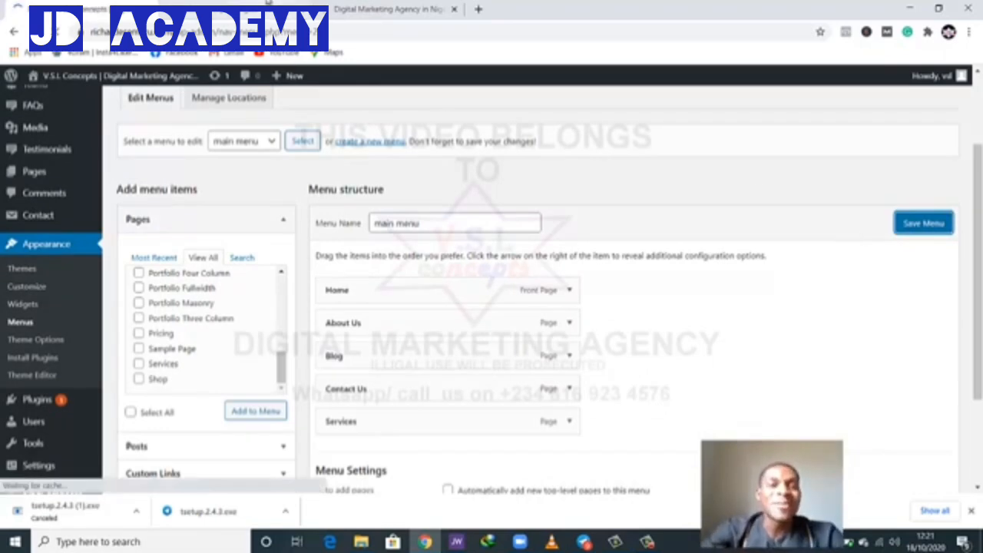
Step: Review the header menu, page sections and footer on the site's live home page
{"action": "left_click", "coordinate": [269, 7]}
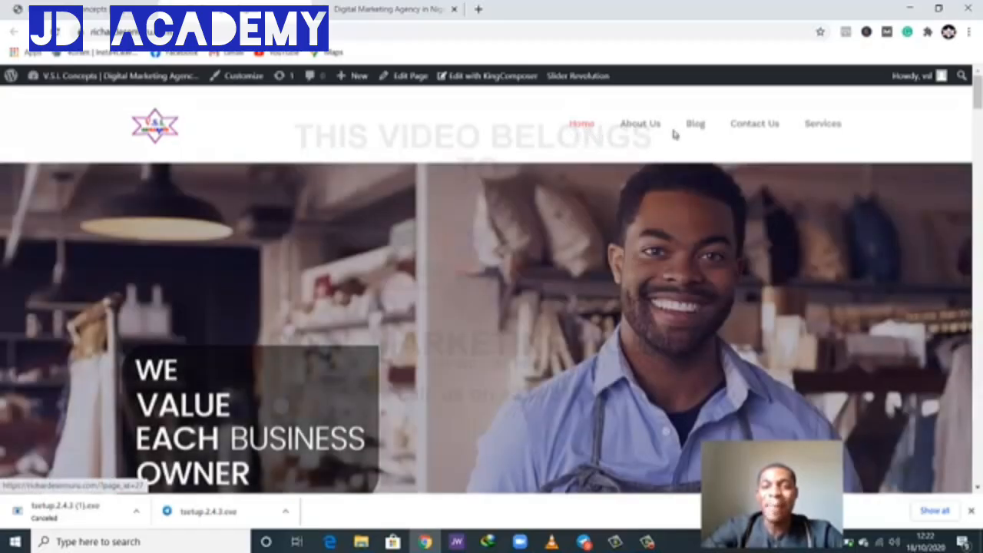
{"action": "scroll", "coordinate": [780, 273], "scroll_direction": "down", "scroll_amount": 10}
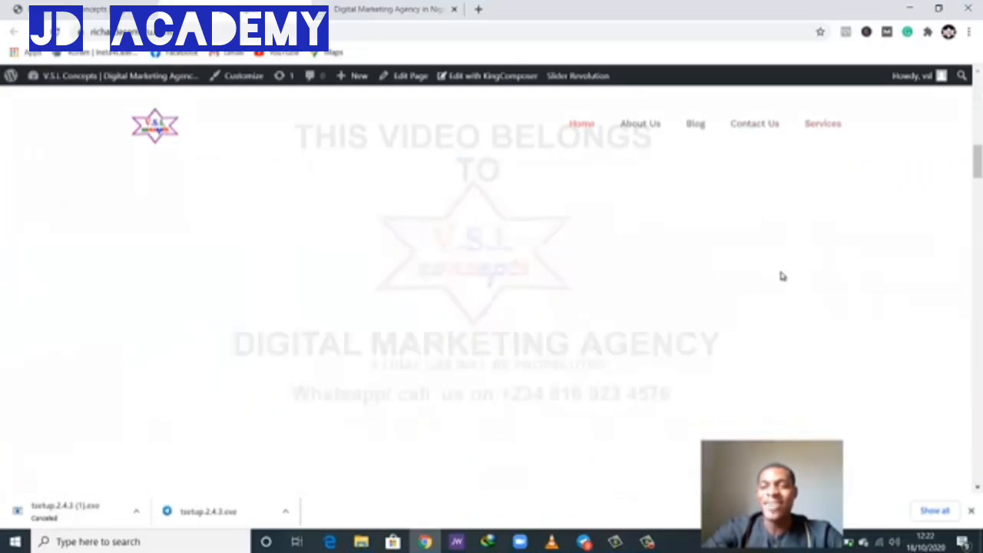
{"action": "scroll", "coordinate": [780, 278], "scroll_direction": "down", "scroll_amount": 15}
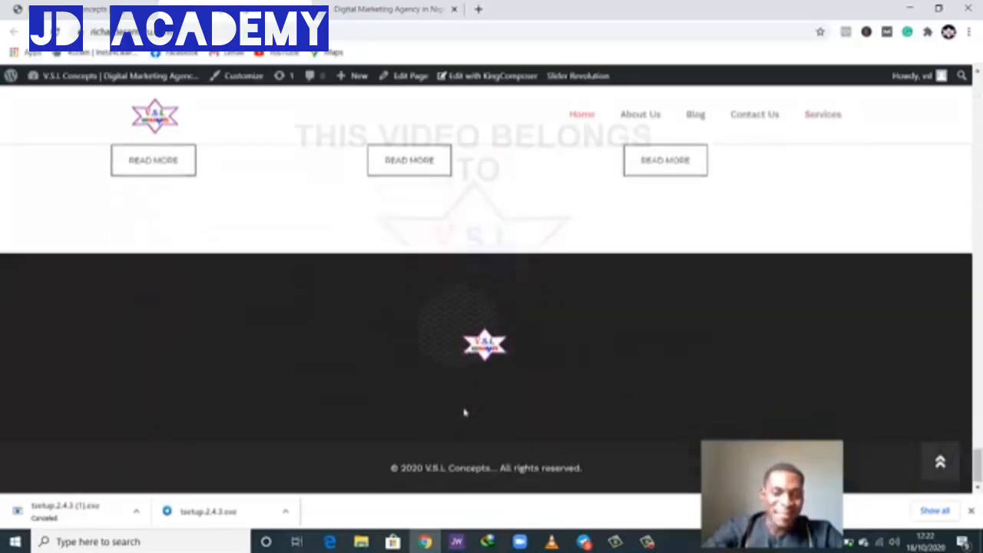
{"action": "scroll", "coordinate": [464, 423], "scroll_direction": "up", "scroll_amount": 1}
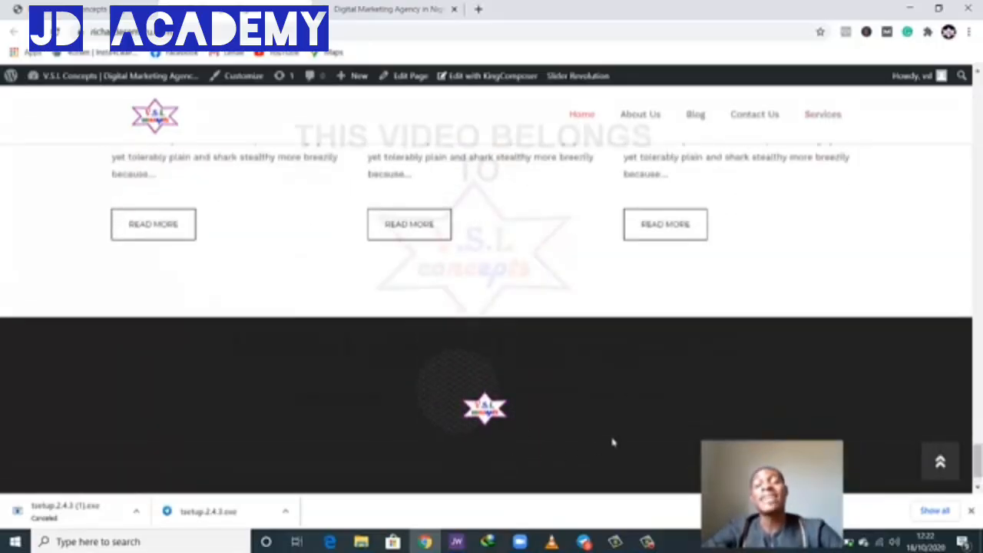
{"action": "scroll", "coordinate": [612, 438], "scroll_direction": "up", "scroll_amount": 10}
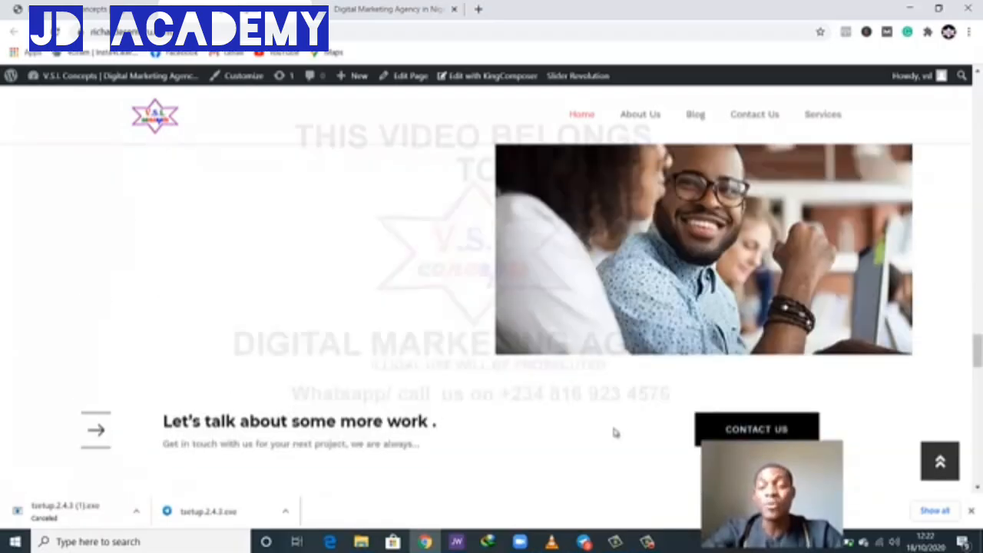
{"action": "scroll", "coordinate": [619, 429], "scroll_direction": "up", "scroll_amount": 10}
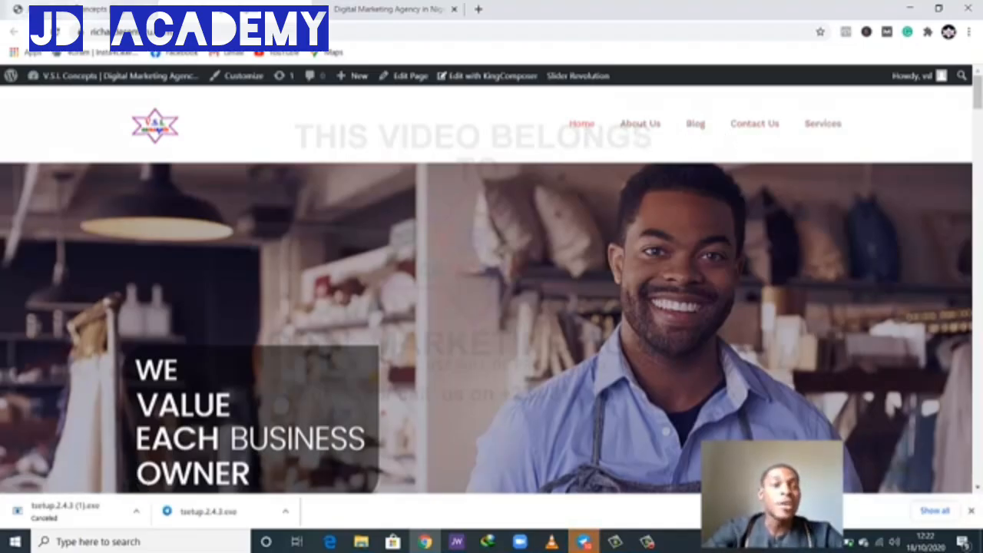
Step: Return to the menu editor and reorder the items to Home, Services, Blog, About Us, Contact Us
{"action": "left_click", "coordinate": [56, 7]}
{"action": "scroll", "coordinate": [382, 287], "scroll_direction": "down", "scroll_amount": 3}
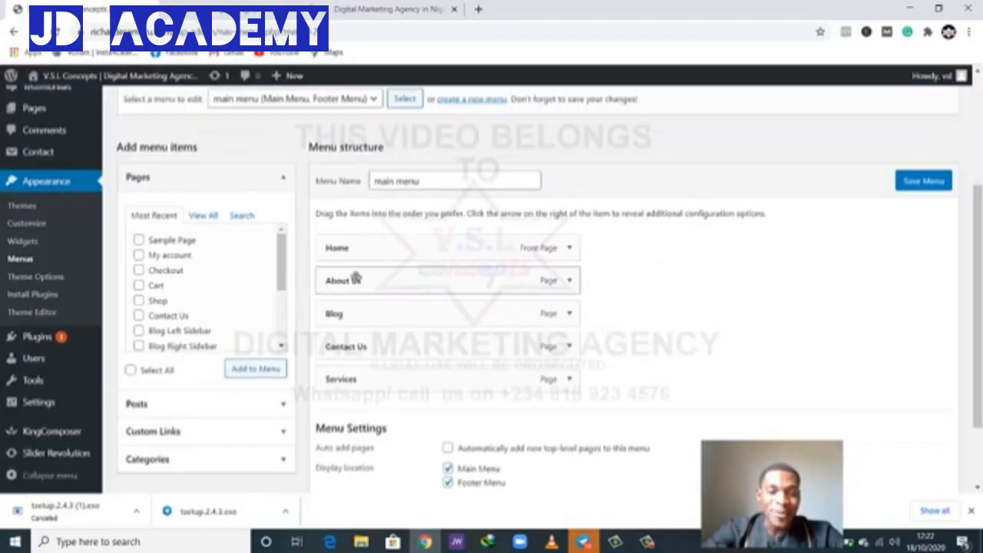
{"action": "left_click_drag", "start_coordinate": [356, 280], "coordinate": [360, 372]}
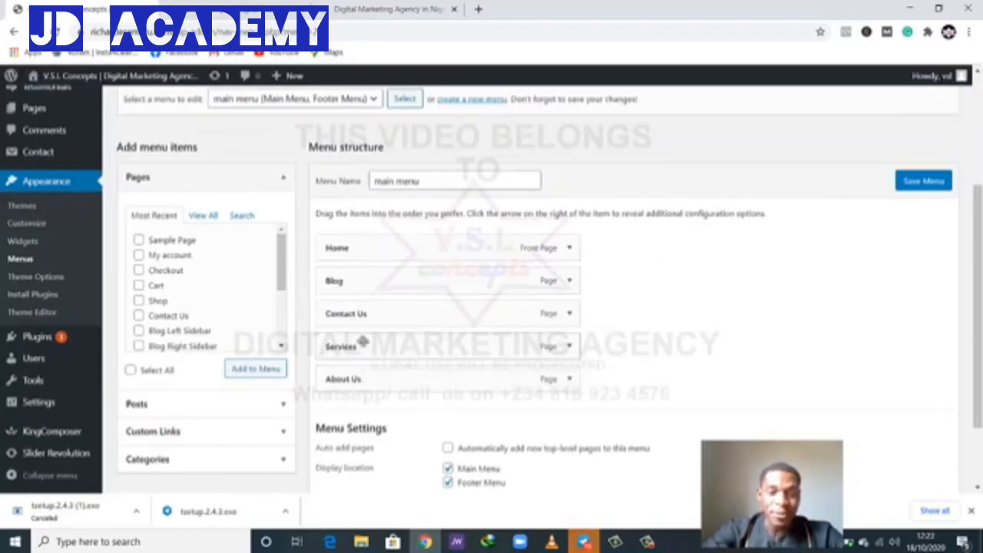
{"action": "left_click_drag", "start_coordinate": [360, 319], "coordinate": [361, 283]}
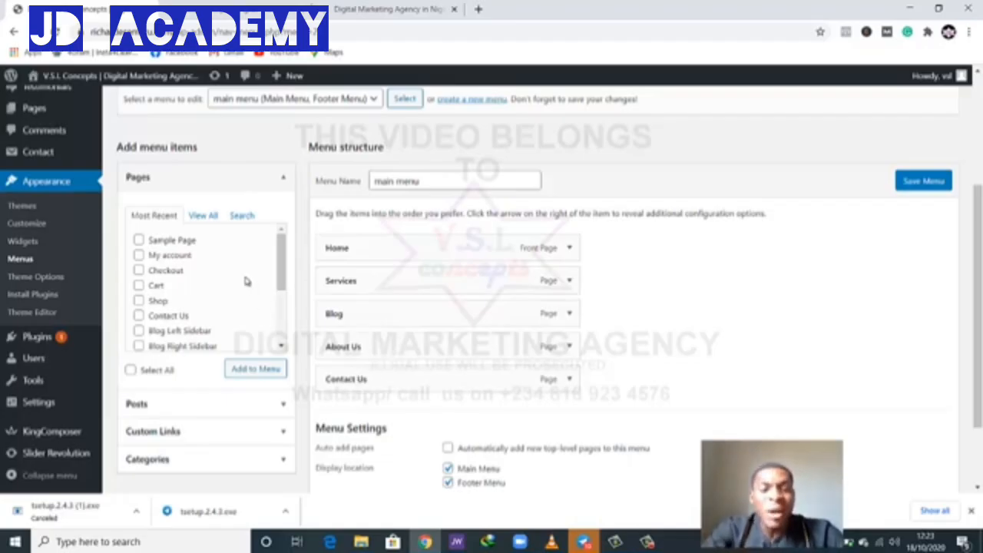
Step: Add the Portfolio Fullwidth page to the main menu and place it between Services and Blog
{"action": "scroll", "coordinate": [246, 282], "scroll_direction": "up", "scroll_amount": 3}
{"action": "scroll", "coordinate": [246, 286], "scroll_direction": "down", "scroll_amount": 3}
{"action": "scroll", "coordinate": [193, 277], "scroll_direction": "down", "scroll_amount": 4}
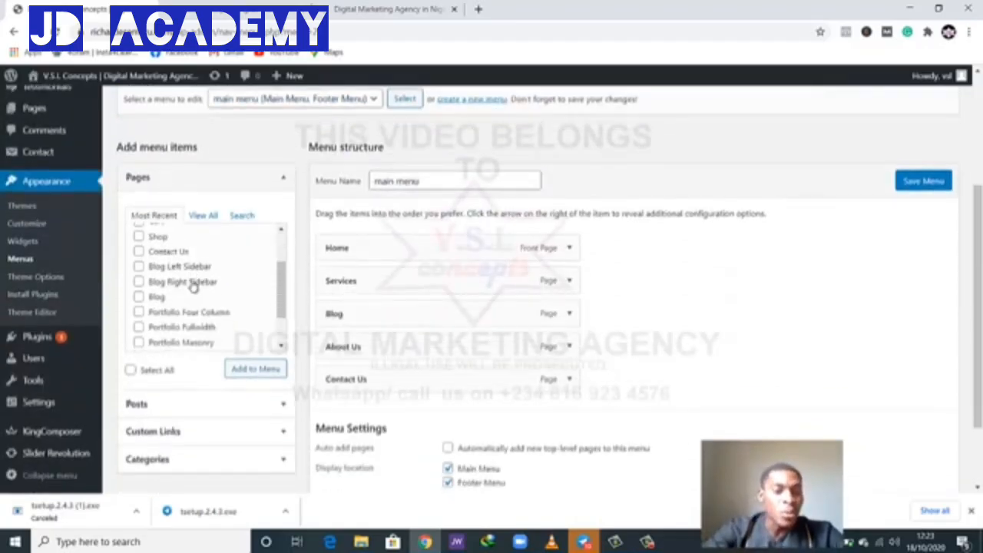
{"action": "scroll", "coordinate": [189, 293], "scroll_direction": "down", "scroll_amount": 1}
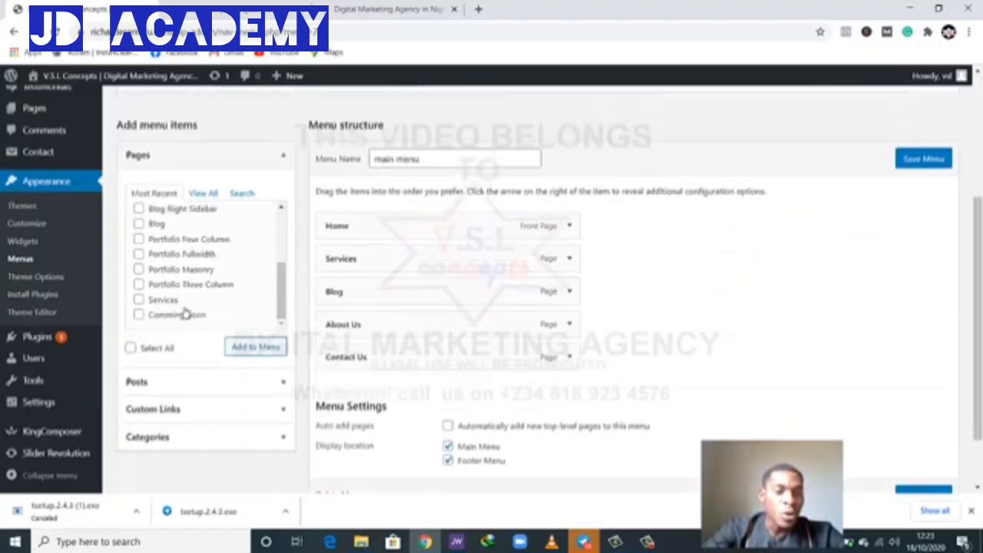
{"action": "scroll", "coordinate": [181, 248], "scroll_direction": "up", "scroll_amount": 2}
{"action": "scroll", "coordinate": [165, 244], "scroll_direction": "down", "scroll_amount": 2}
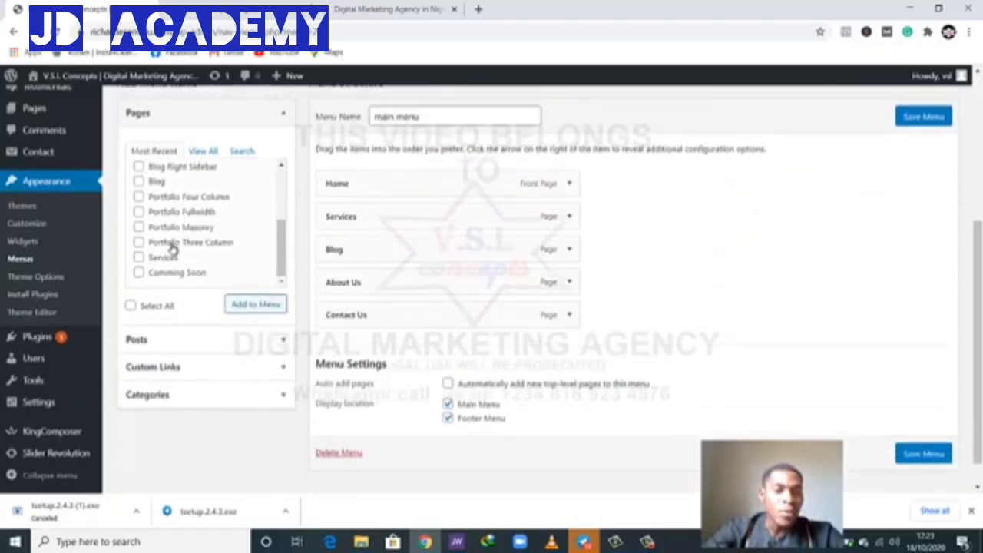
{"action": "left_click", "coordinate": [139, 212]}
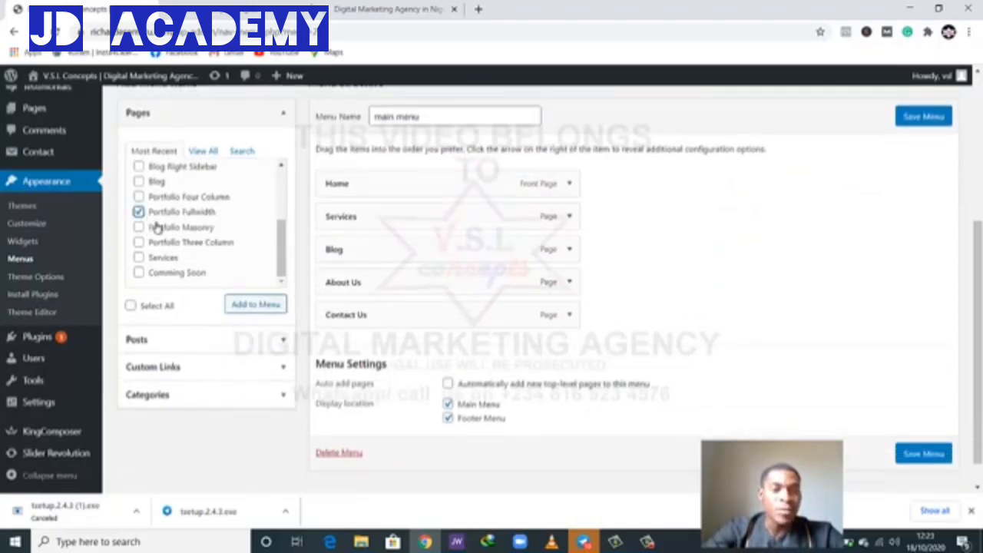
{"action": "left_click", "coordinate": [229, 306]}
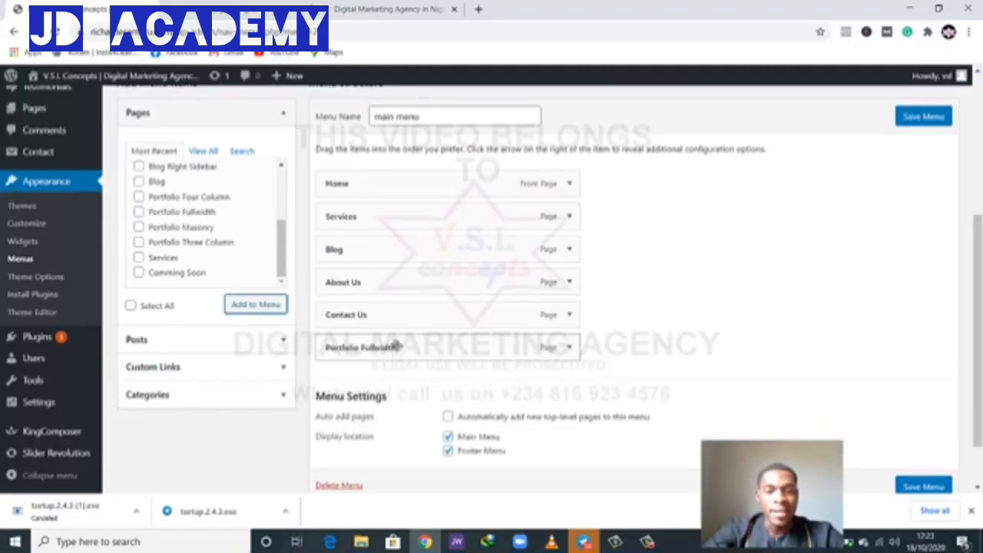
{"action": "left_click_drag", "start_coordinate": [395, 346], "coordinate": [387, 252]}
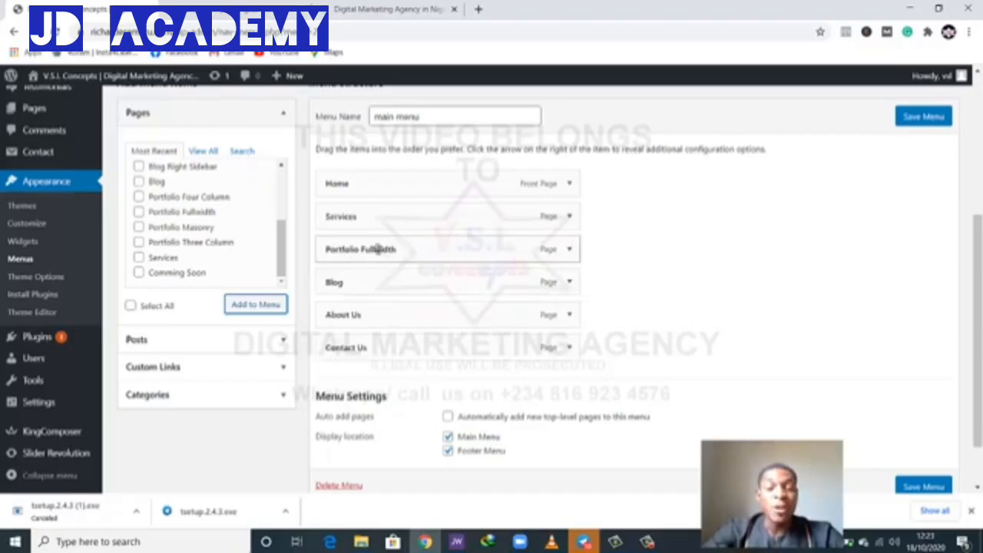
Step: Shorten the Portfolio Fullwidth item's navigation label to Portfolio and save the menu
{"action": "left_click", "coordinate": [569, 249]}
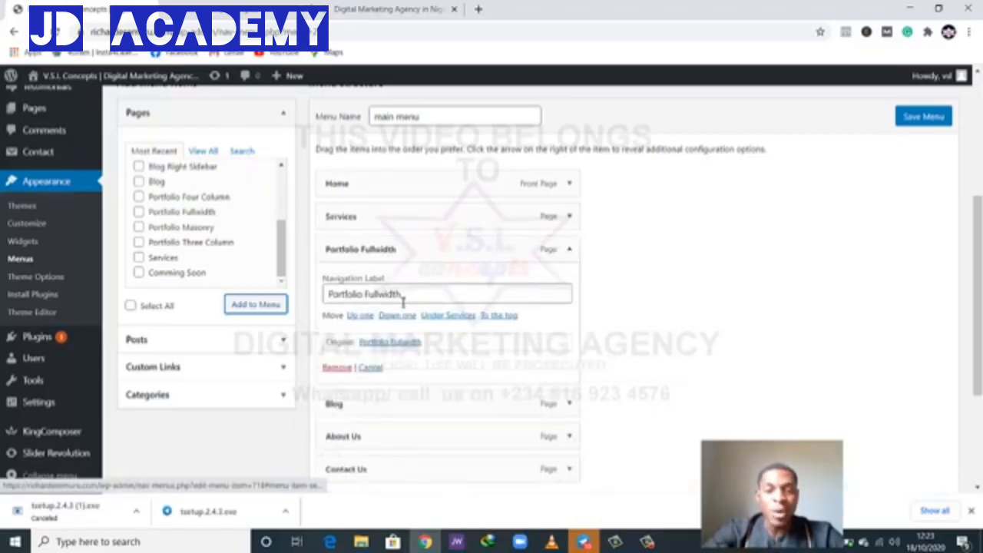
{"action": "left_click_drag", "start_coordinate": [402, 302], "coordinate": [374, 303]}
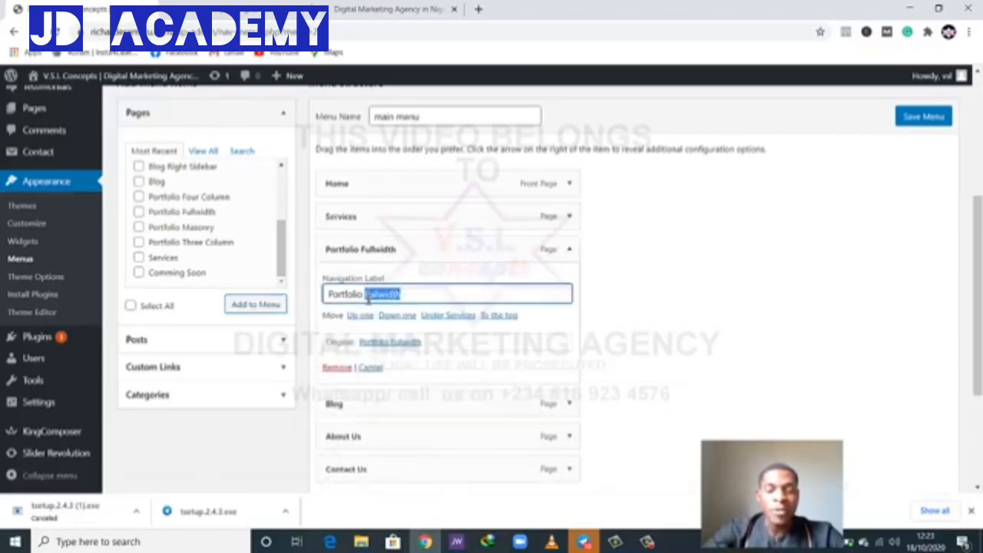
{"action": "key", "text": "BackSpace"}
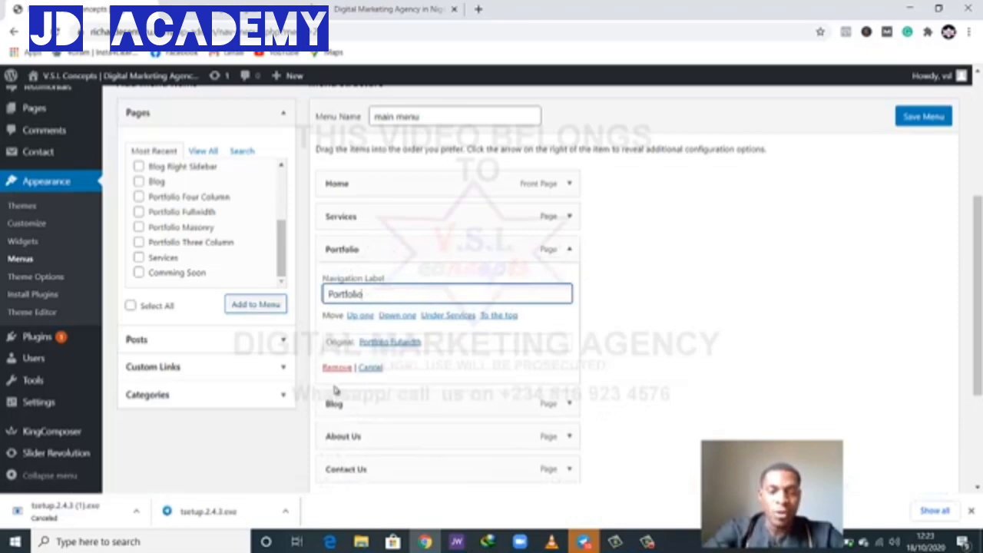
{"action": "left_click", "coordinate": [639, 306]}
{"action": "left_click", "coordinate": [922, 120]}
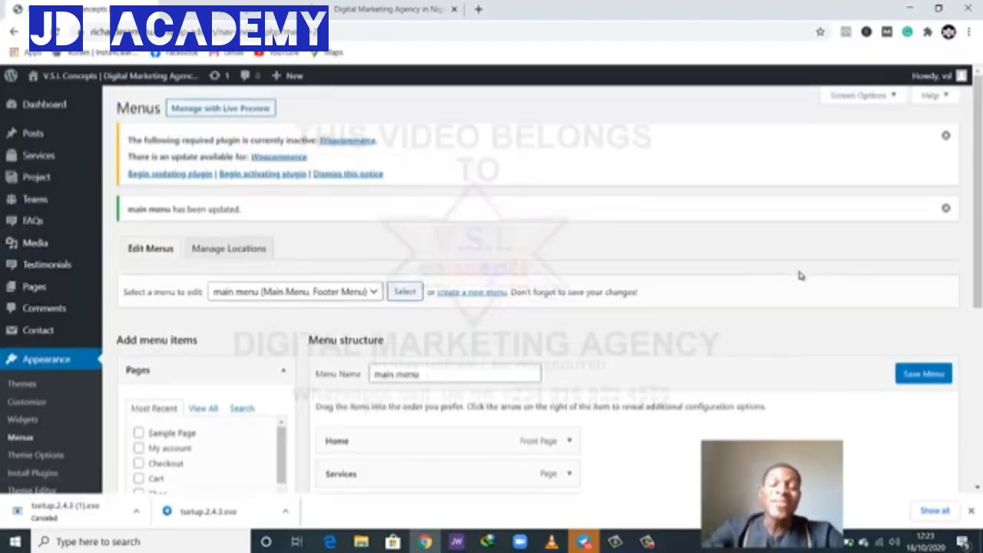
Step: Examine the Our Services dropdown on the reference site and compare it with the header of the site being built
{"action": "scroll", "coordinate": [665, 354], "scroll_direction": "down", "scroll_amount": 2}
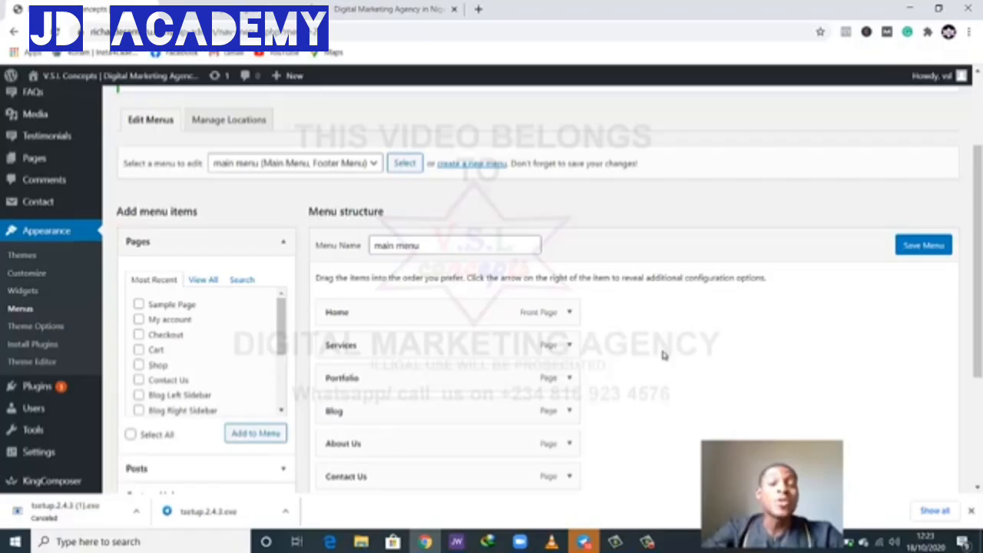
{"action": "left_click", "coordinate": [355, 9]}
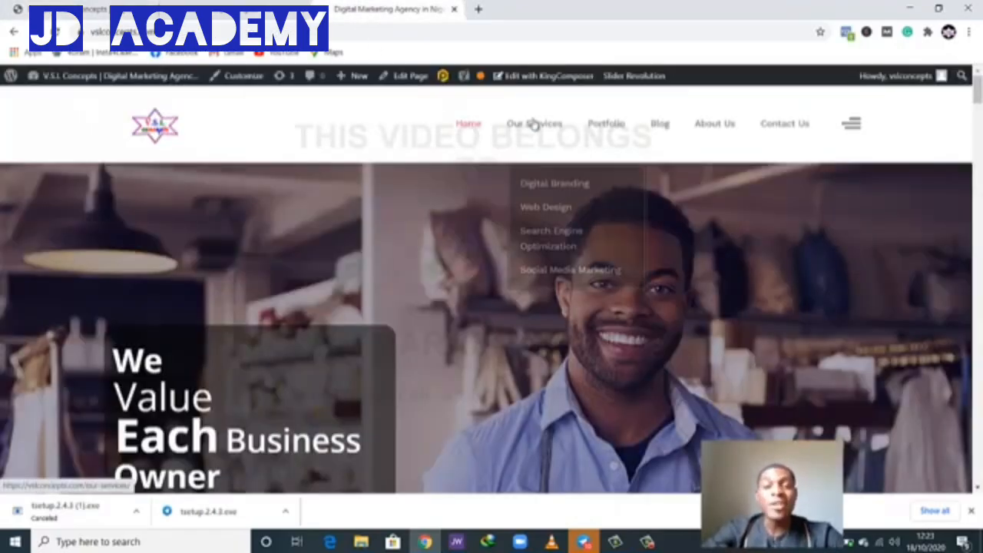
{"action": "mouse_move", "coordinate": [538, 125]}
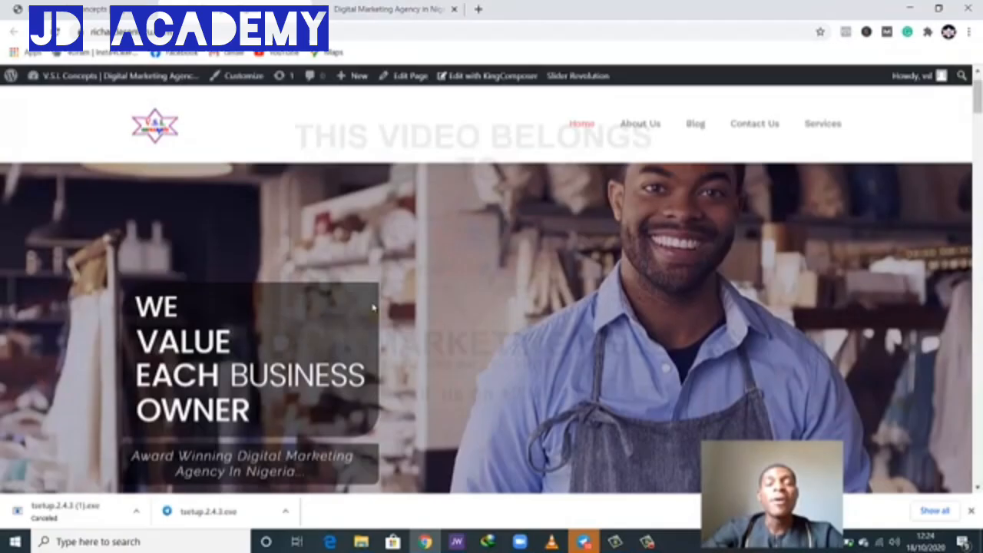
{"action": "scroll", "coordinate": [373, 307], "scroll_direction": "down", "scroll_amount": 1}
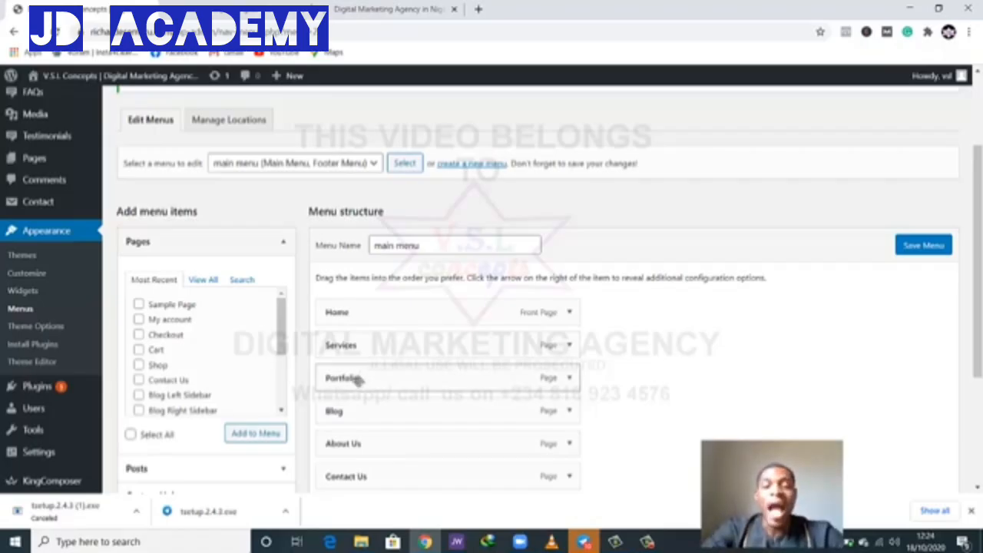
Step: Nest Portfolio under Services as a sub-item, save the menu, and check the Services dropdown on the refreshed live site
{"action": "left_click_drag", "start_coordinate": [357, 379], "coordinate": [395, 379]}
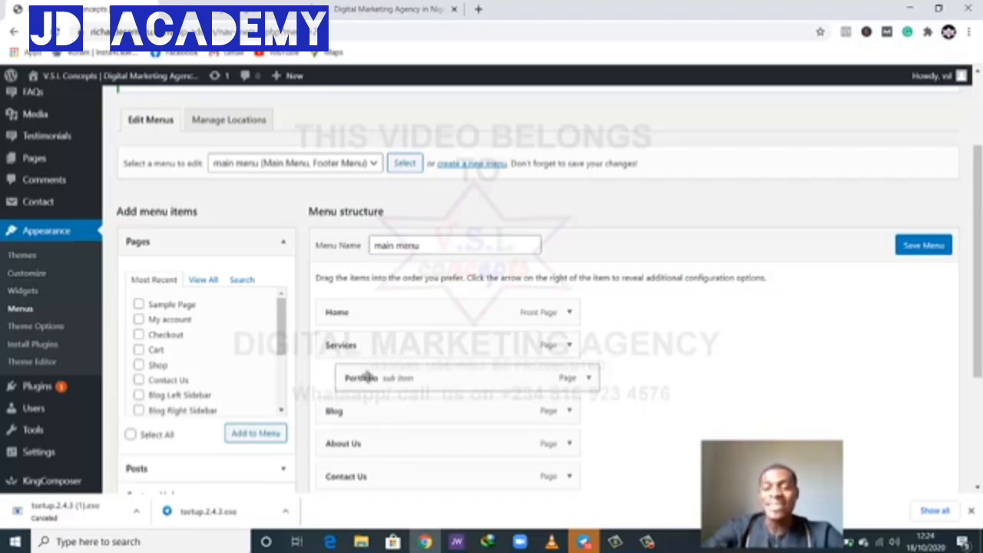
{"action": "left_click", "coordinate": [911, 253]}
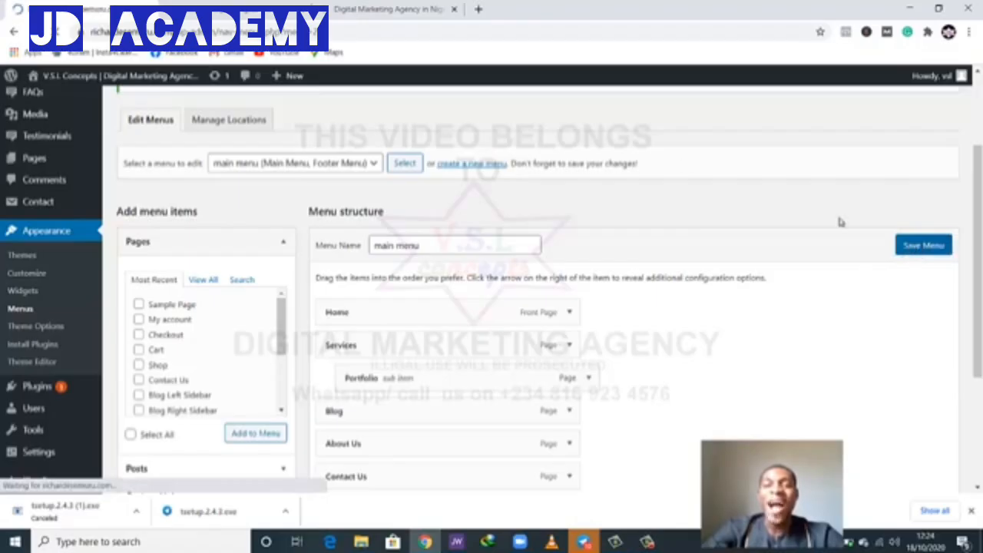
{"action": "left_click", "coordinate": [271, 4]}
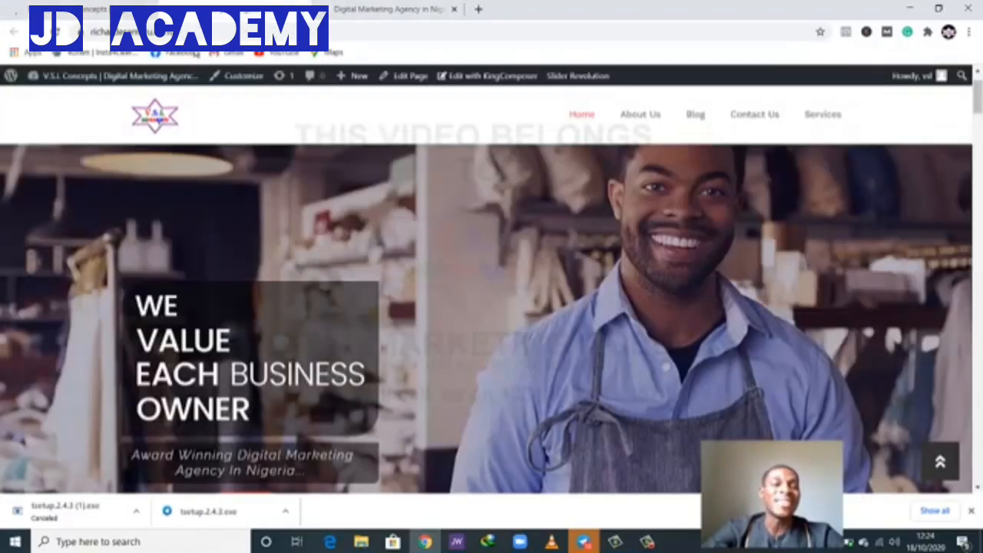
{"action": "left_click", "coordinate": [58, 35]}
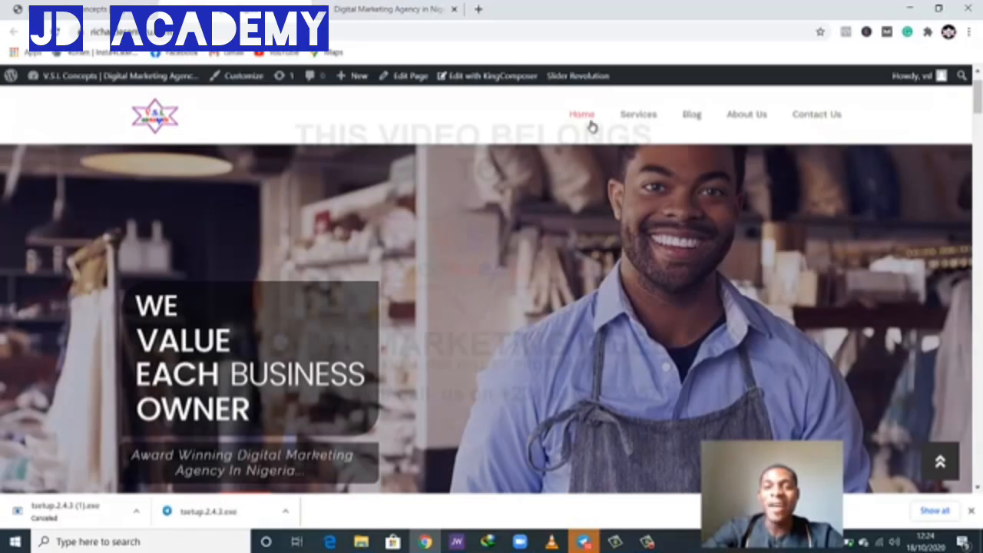
{"action": "mouse_move", "coordinate": [639, 119]}
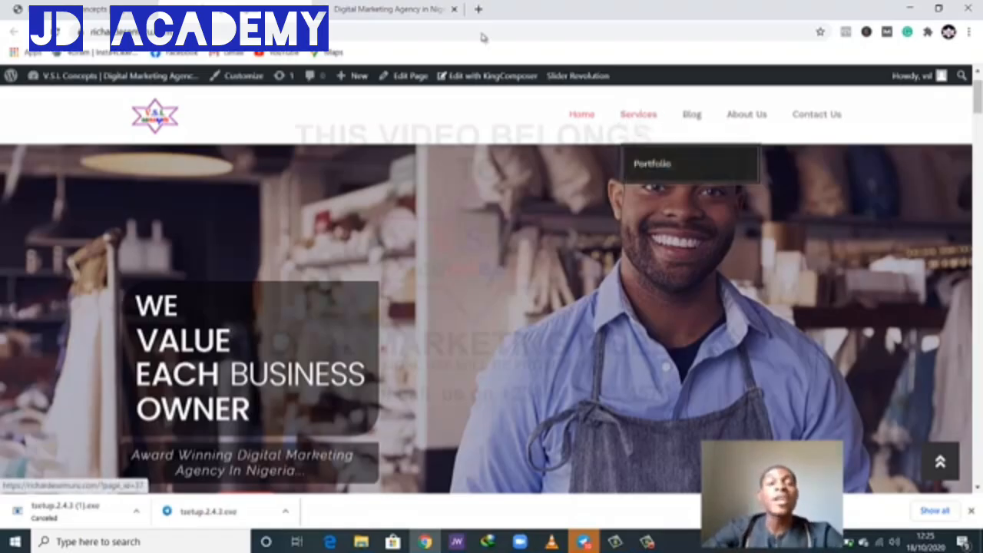
Step: Return to the menu editor, move Portfolio back to the top level, and save the menu
{"action": "left_click", "coordinate": [123, 7]}
{"action": "scroll", "coordinate": [484, 300], "scroll_direction": "down", "scroll_amount": 3}
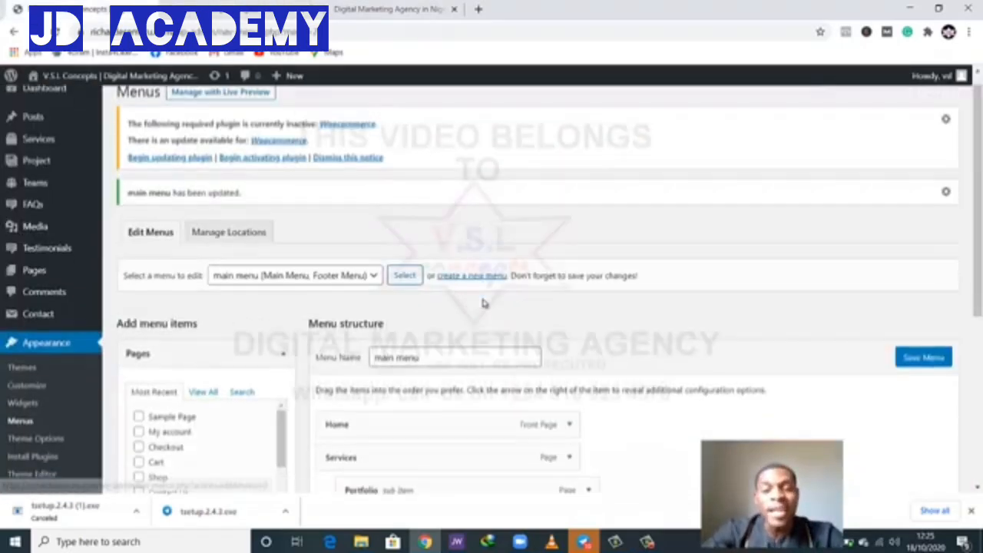
{"action": "left_click_drag", "start_coordinate": [432, 377], "coordinate": [412, 388]}
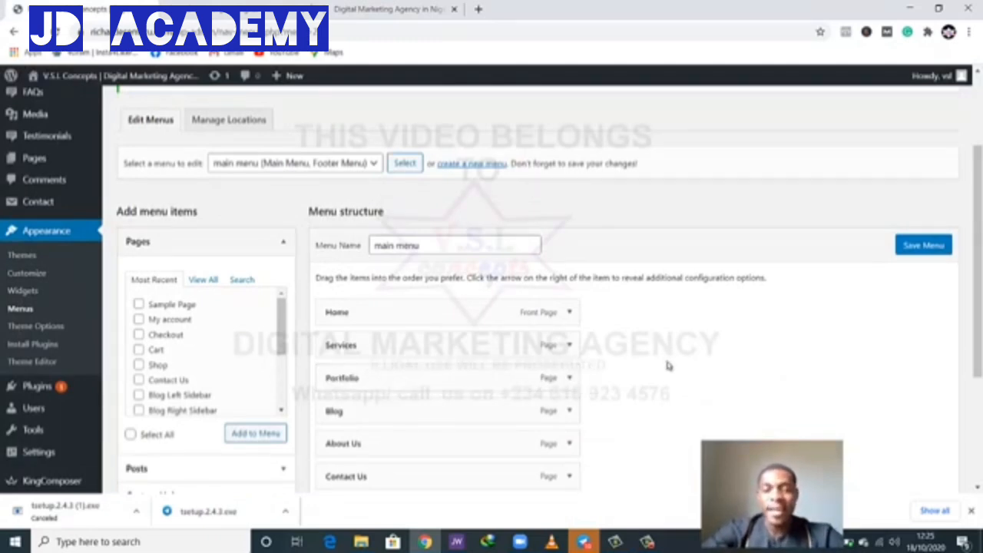
{"action": "scroll", "coordinate": [663, 368], "scroll_direction": "down", "scroll_amount": 2}
{"action": "scroll", "coordinate": [668, 366], "scroll_direction": "up", "scroll_amount": 2}
{"action": "left_click", "coordinate": [924, 247]}
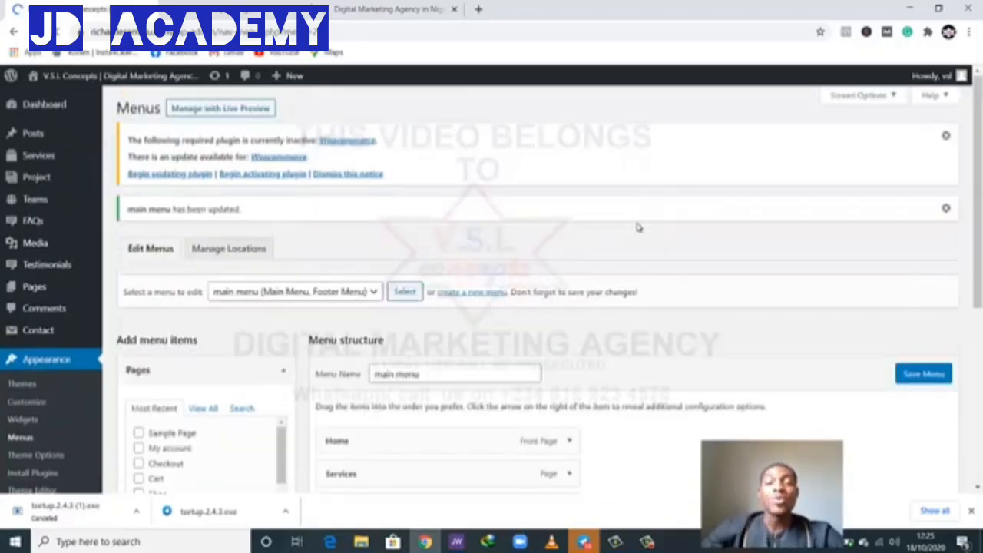
Step: Compare the reference site's header menu with the header menu on the site being built
{"action": "left_click", "coordinate": [343, 3]}
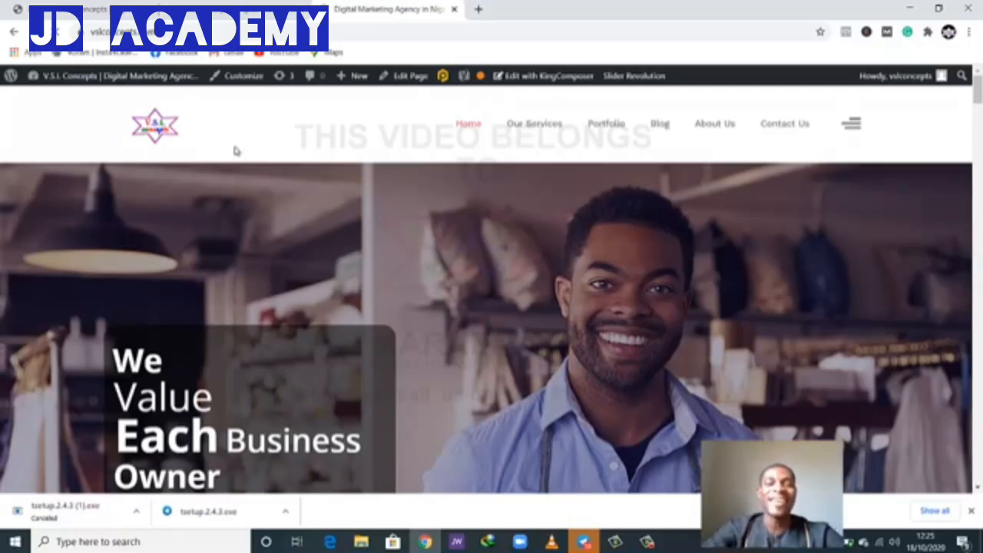
{"action": "left_click", "coordinate": [209, 11]}
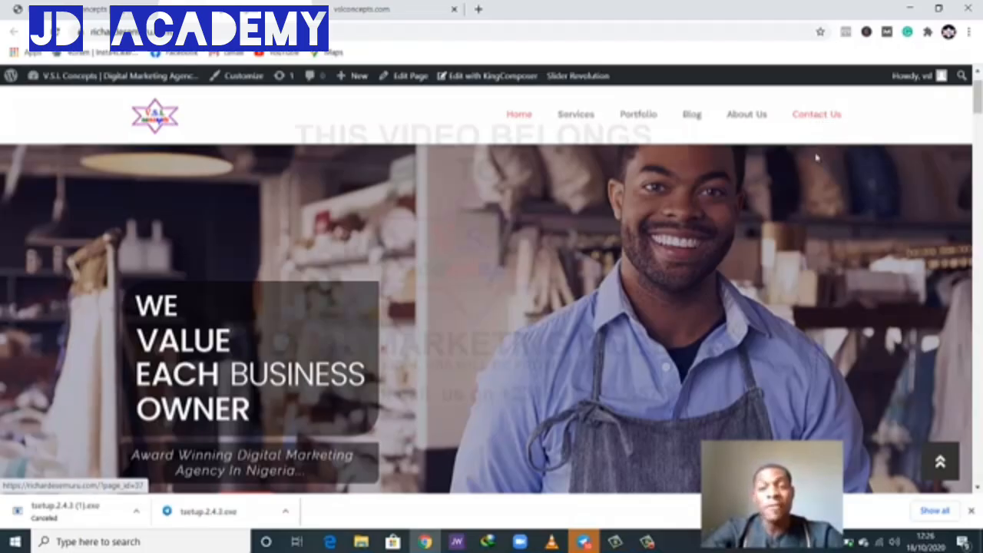
{"action": "left_click", "coordinate": [79, 4]}
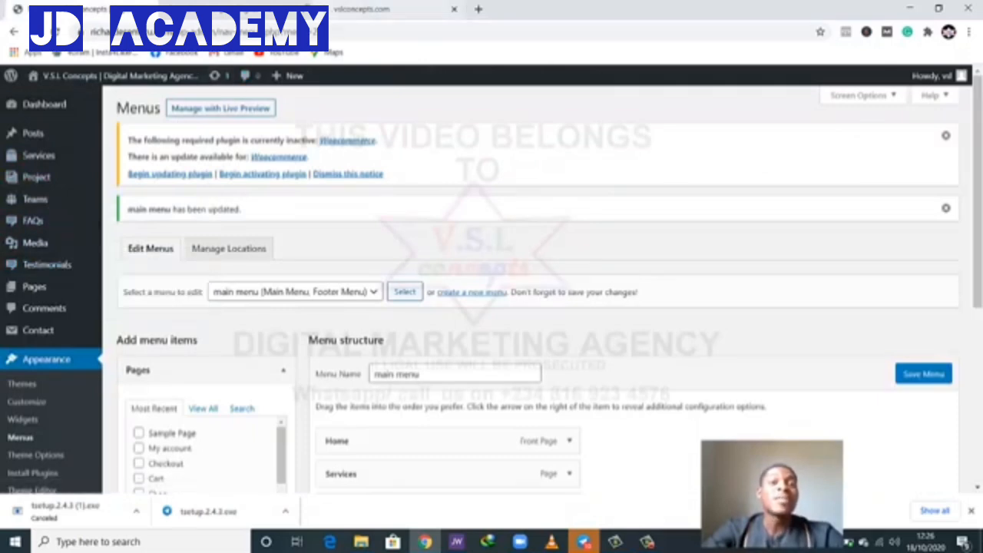
{"action": "left_click", "coordinate": [361, 9]}
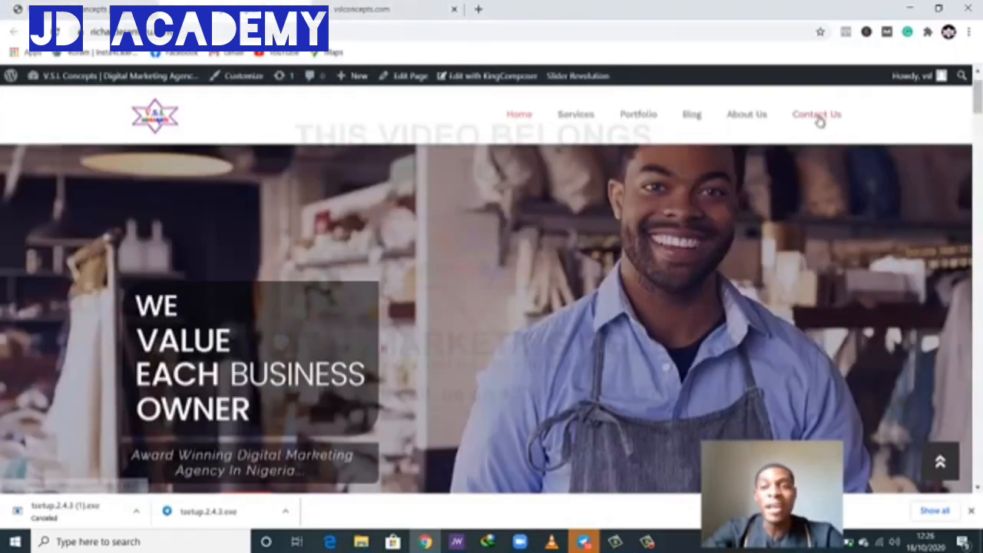
Step: Open the live site's Contact Us page in the KingComposer editor and bring its Contact us and Google Map sections into view
{"action": "left_click", "coordinate": [807, 124]}
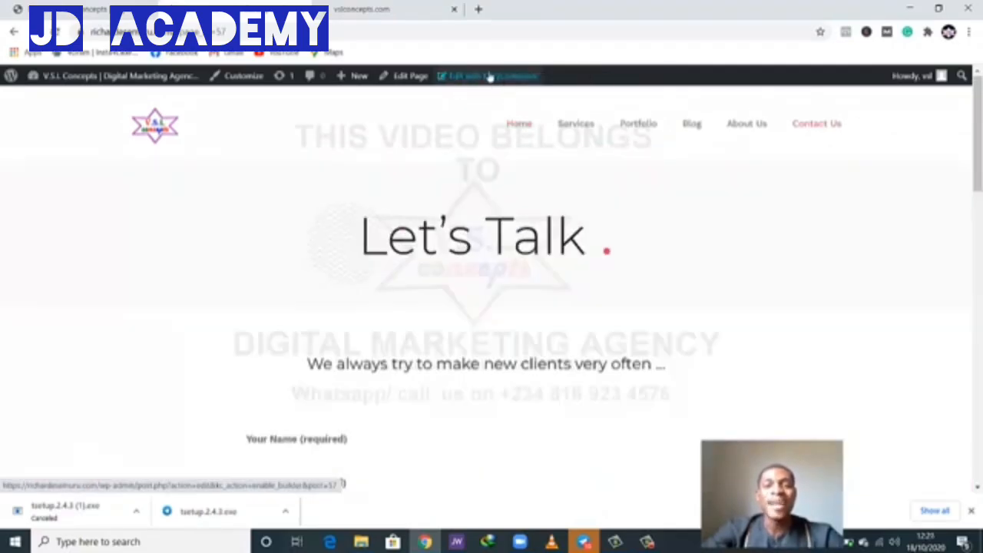
{"action": "left_click", "coordinate": [482, 77]}
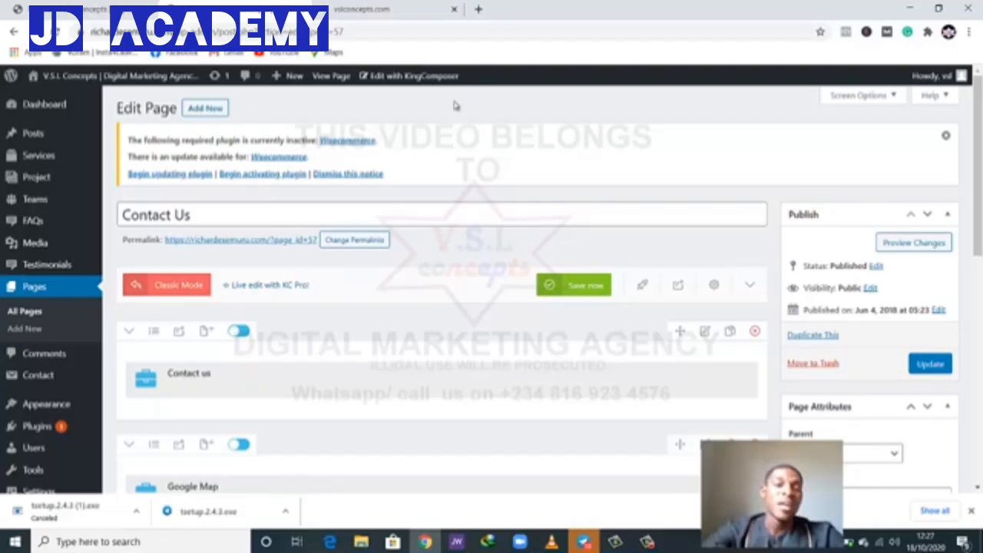
{"action": "scroll", "coordinate": [428, 258], "scroll_direction": "down", "scroll_amount": 1}
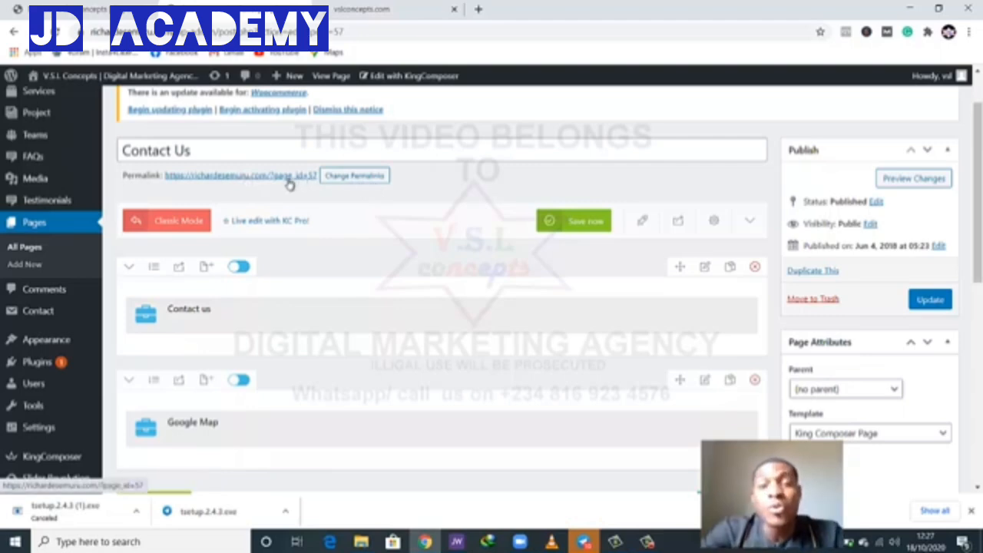
{"action": "left_click", "coordinate": [207, 149]}
{"action": "scroll", "coordinate": [292, 253], "scroll_direction": "down", "scroll_amount": 2}
{"action": "mouse_move", "coordinate": [206, 188]}
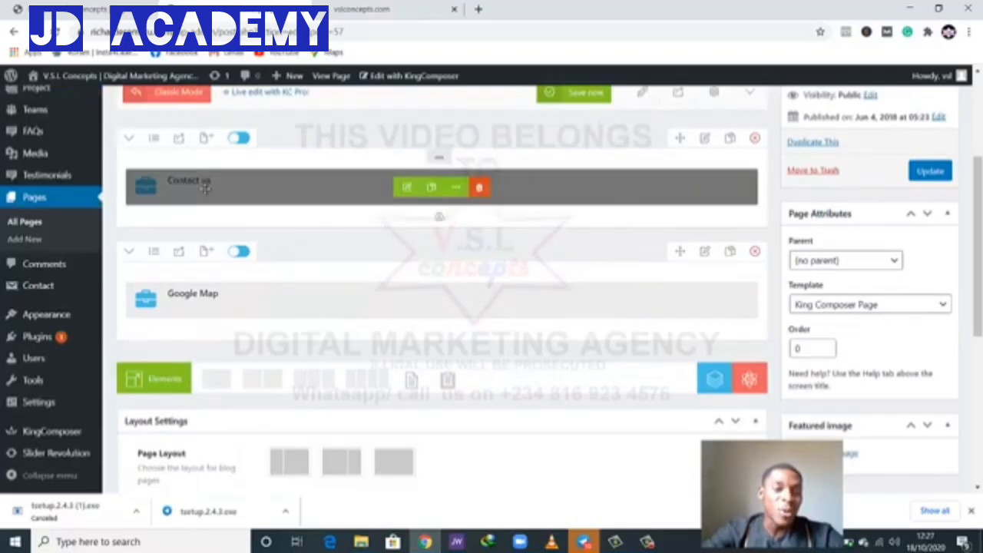
Step: Load the site being built in the reference site's browser tab and review the contact form on its Contact Us page
{"action": "left_click", "coordinate": [375, 10]}
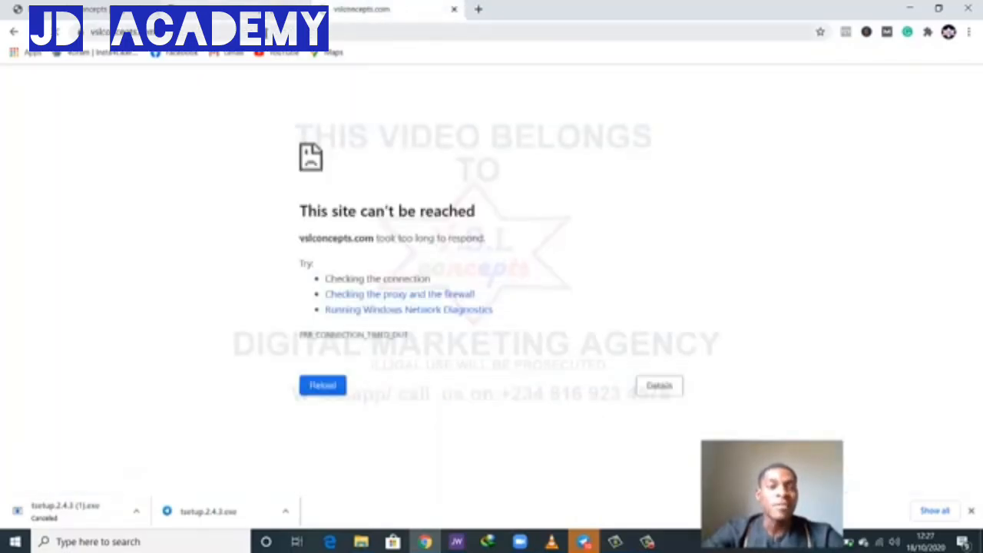
{"action": "left_click", "coordinate": [266, 32]}
{"action": "type", "text": "rich"}
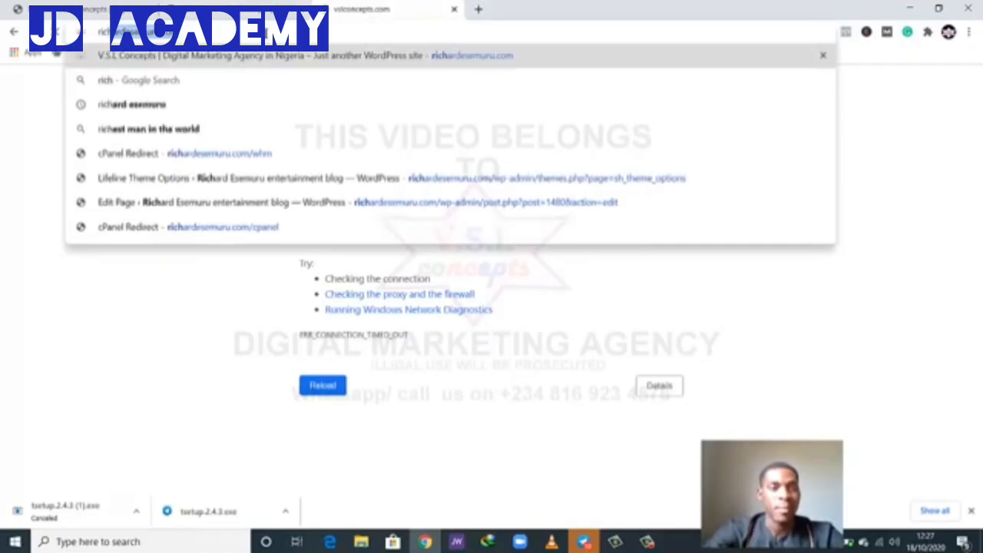
{"action": "key", "text": "Return"}
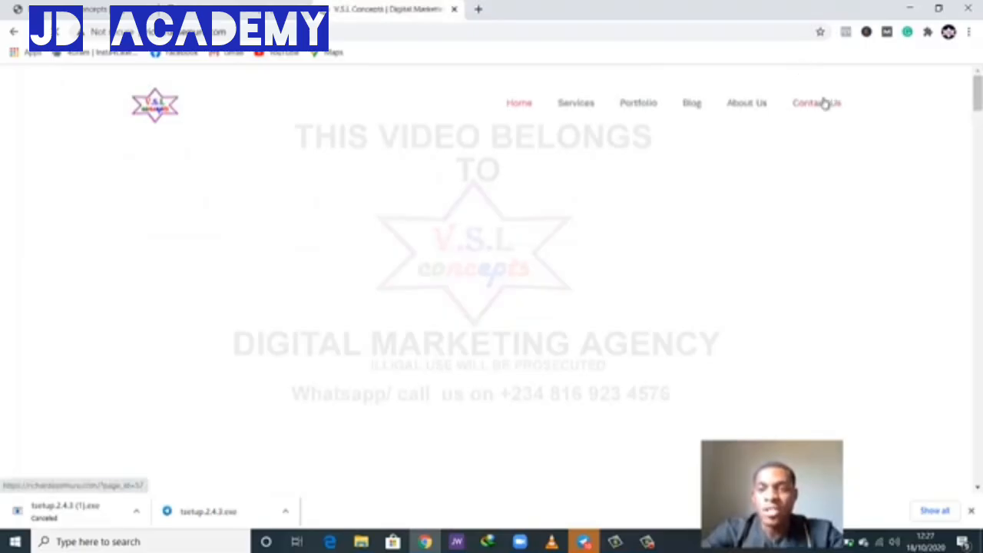
{"action": "left_click", "coordinate": [824, 104]}
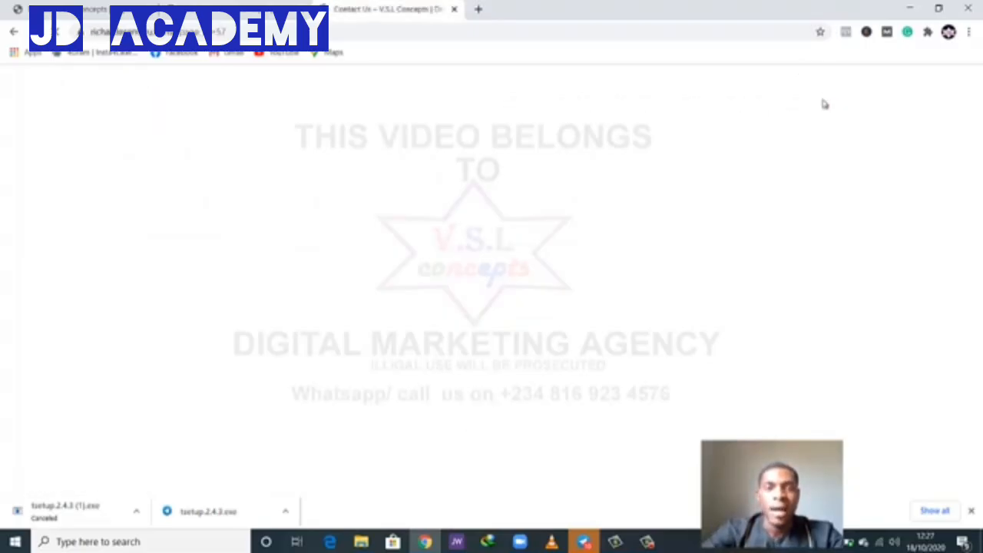
{"action": "scroll", "coordinate": [636, 189], "scroll_direction": "down", "scroll_amount": 4}
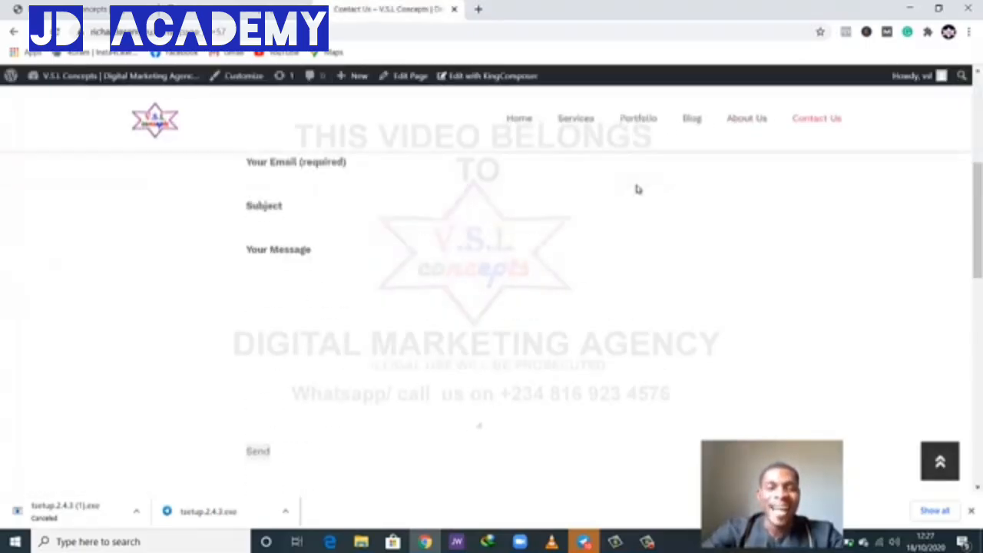
Step: Review the Contact Us page of the site being built, from its heading and form fields down to the office contact details
{"action": "scroll", "coordinate": [636, 189], "scroll_direction": "up", "scroll_amount": 2}
{"action": "scroll", "coordinate": [636, 189], "scroll_direction": "down", "scroll_amount": 2}
{"action": "scroll", "coordinate": [636, 189], "scroll_direction": "up", "scroll_amount": 3}
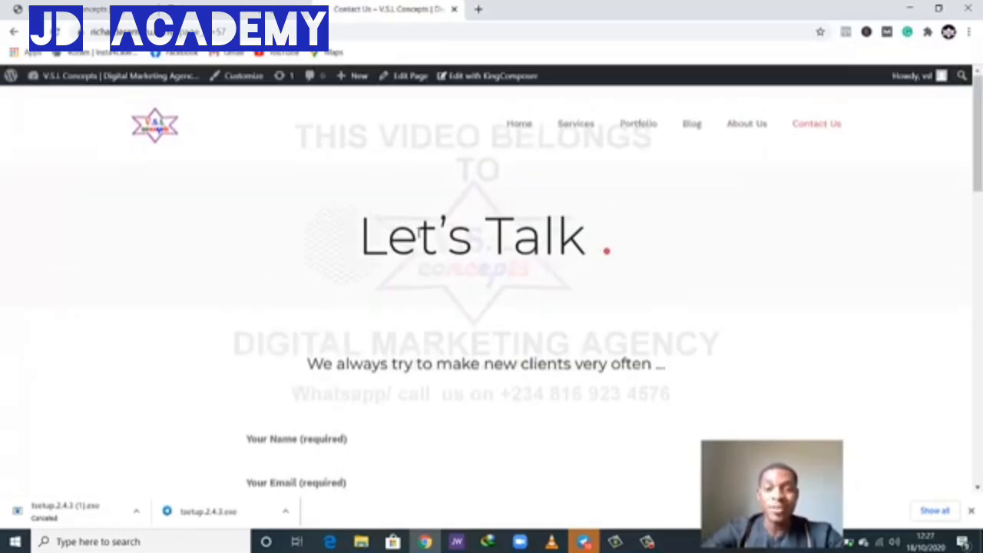
{"action": "scroll", "coordinate": [399, 241], "scroll_direction": "down", "scroll_amount": 1}
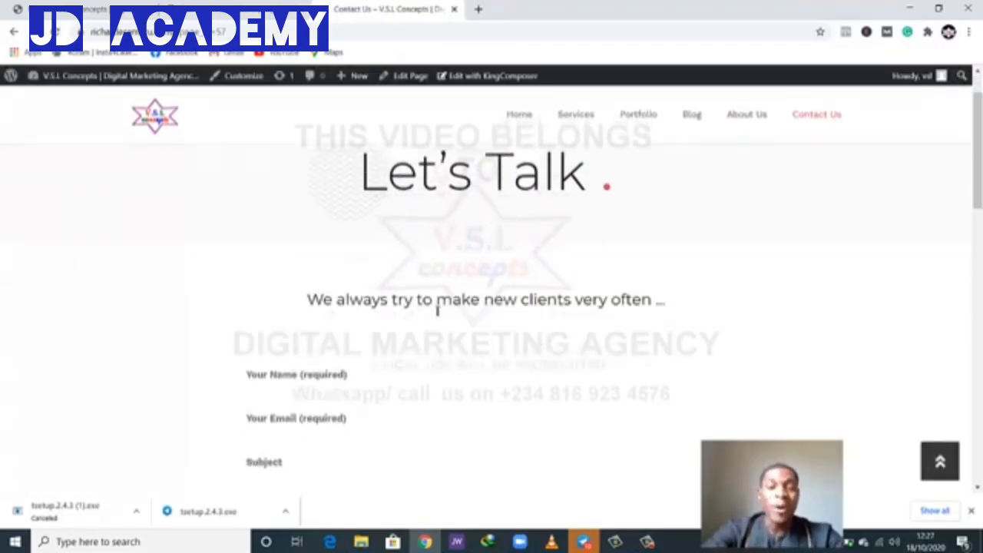
{"action": "scroll", "coordinate": [524, 305], "scroll_direction": "down", "scroll_amount": 3}
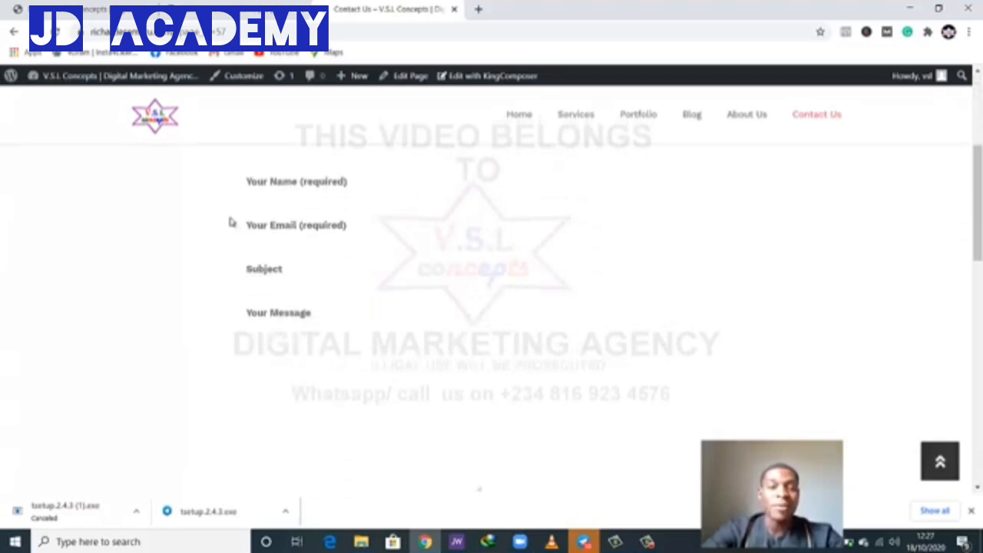
{"action": "scroll", "coordinate": [387, 326], "scroll_direction": "down", "scroll_amount": 3}
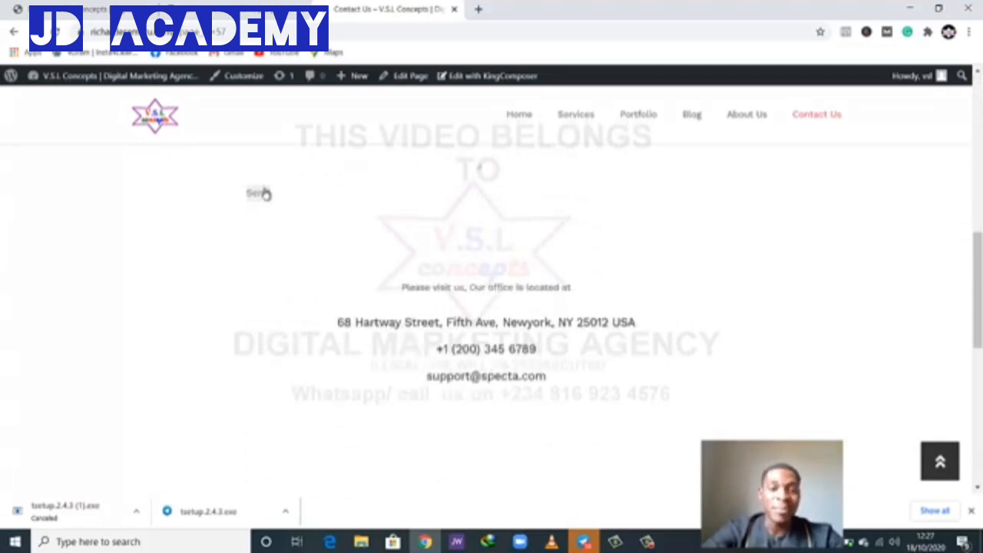
{"action": "scroll", "coordinate": [538, 373], "scroll_direction": "down", "scroll_amount": 2}
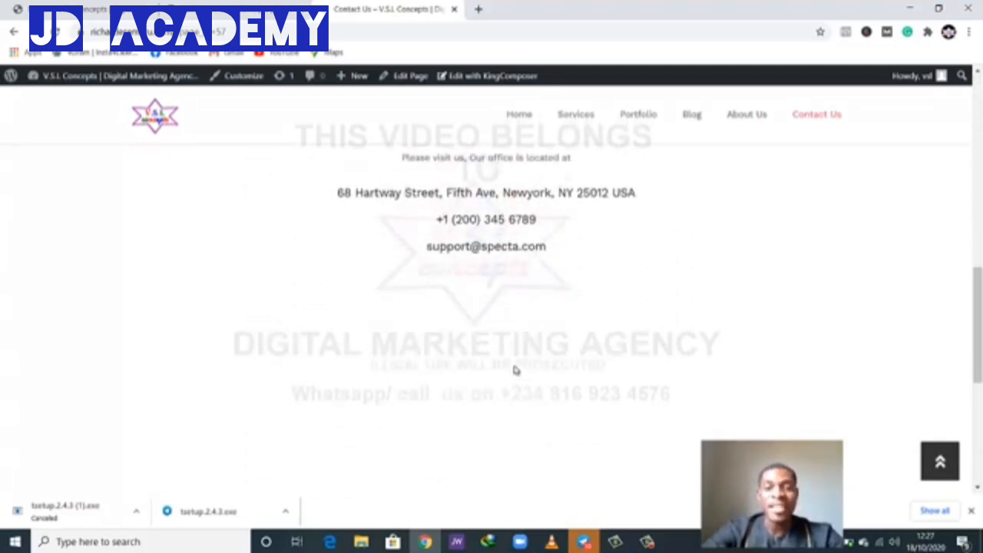
{"action": "scroll", "coordinate": [515, 361], "scroll_direction": "up", "scroll_amount": 1}
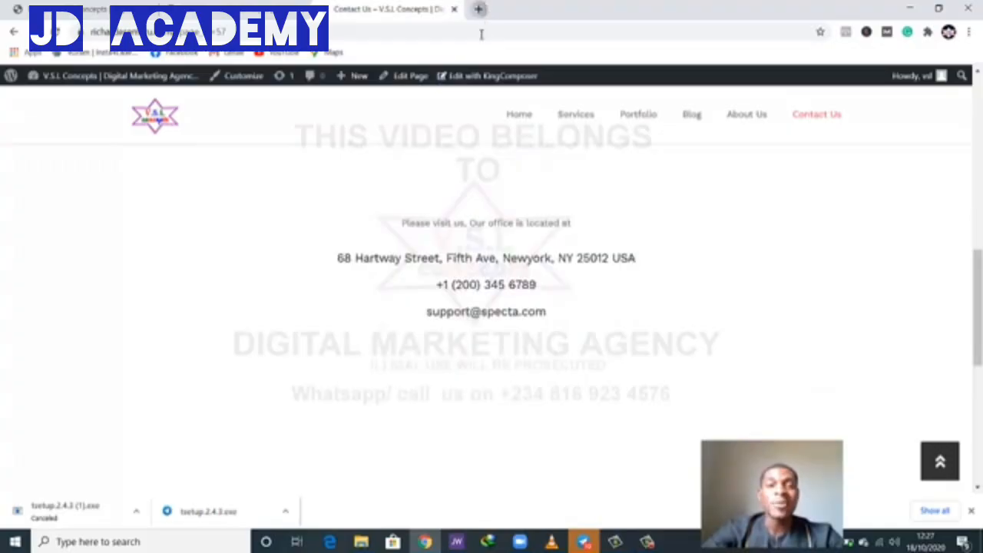
Step: Load the vslconcepts reference site in a new browser tab and open its Contact Us page at the contact form
{"action": "left_click", "coordinate": [477, 9]}
{"action": "type", "text": "ri"}
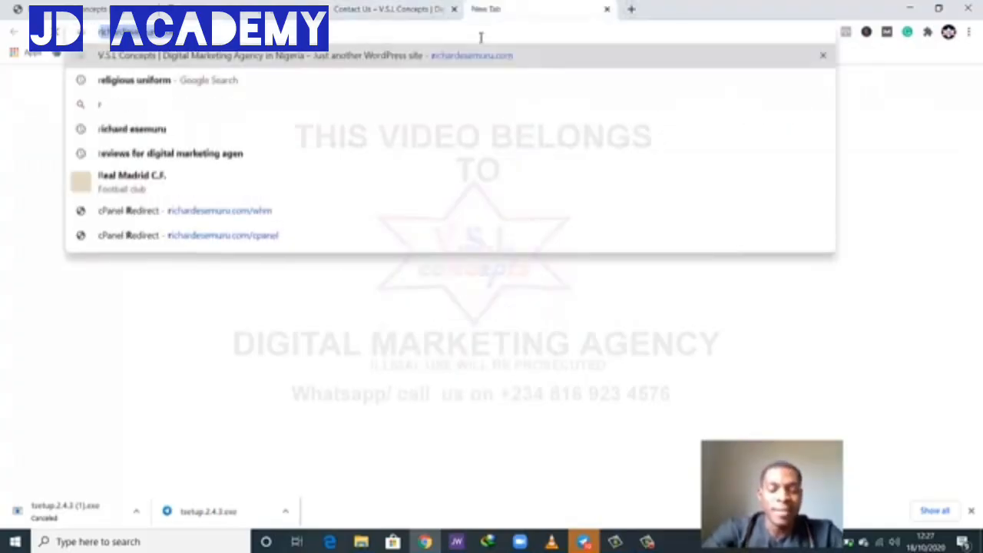
{"action": "type", "text": "sl"}
{"action": "key", "text": "Return"}
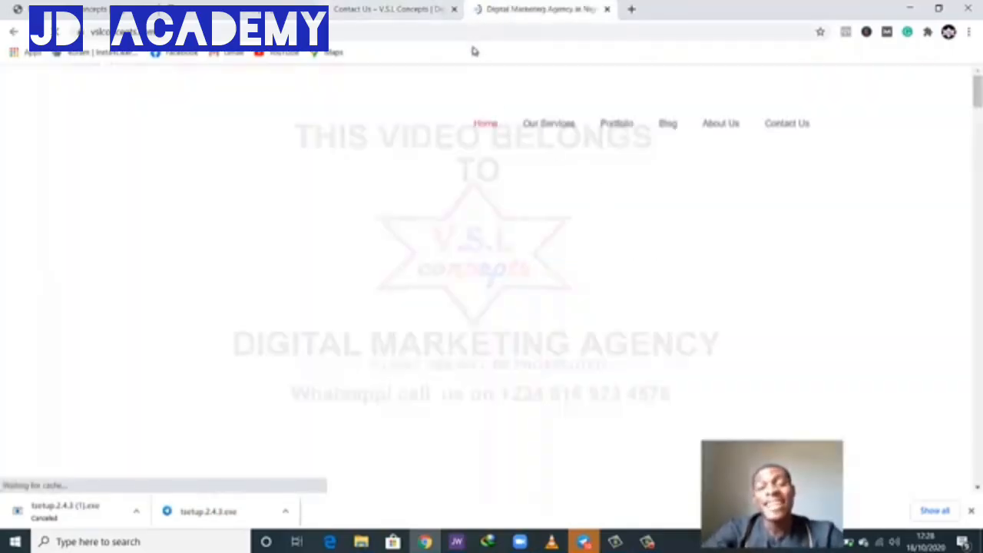
{"action": "left_click", "coordinate": [799, 129]}
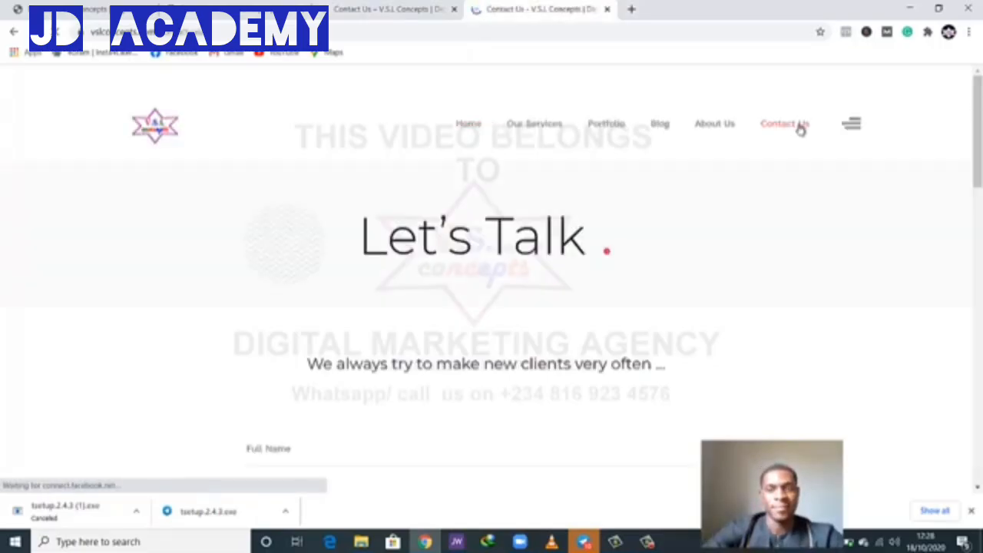
{"action": "scroll", "coordinate": [572, 221], "scroll_direction": "down", "scroll_amount": 2}
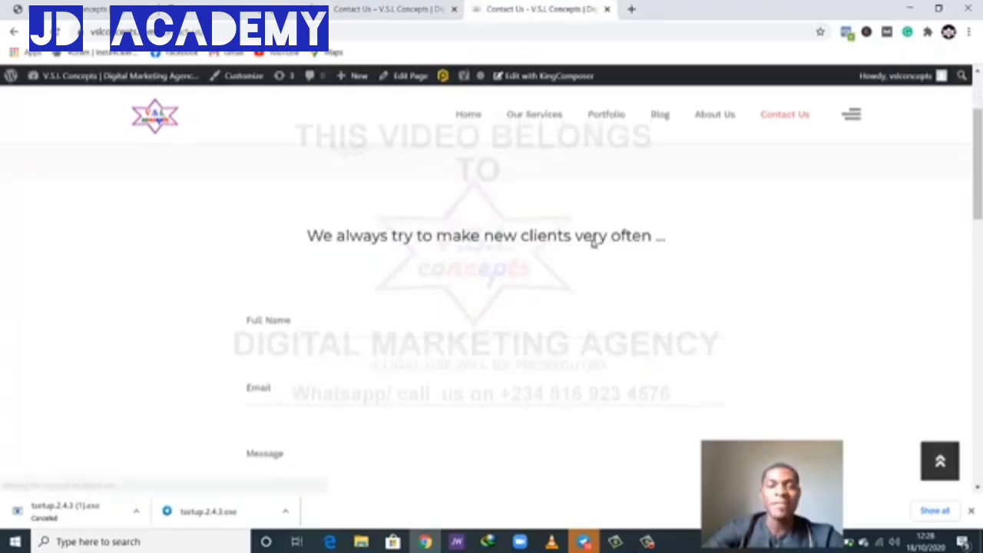
Step: Compare the contact form and office details on the two sites' Contact Us pages
{"action": "left_click", "coordinate": [408, 8]}
{"action": "scroll", "coordinate": [453, 222], "scroll_direction": "up", "scroll_amount": 9}
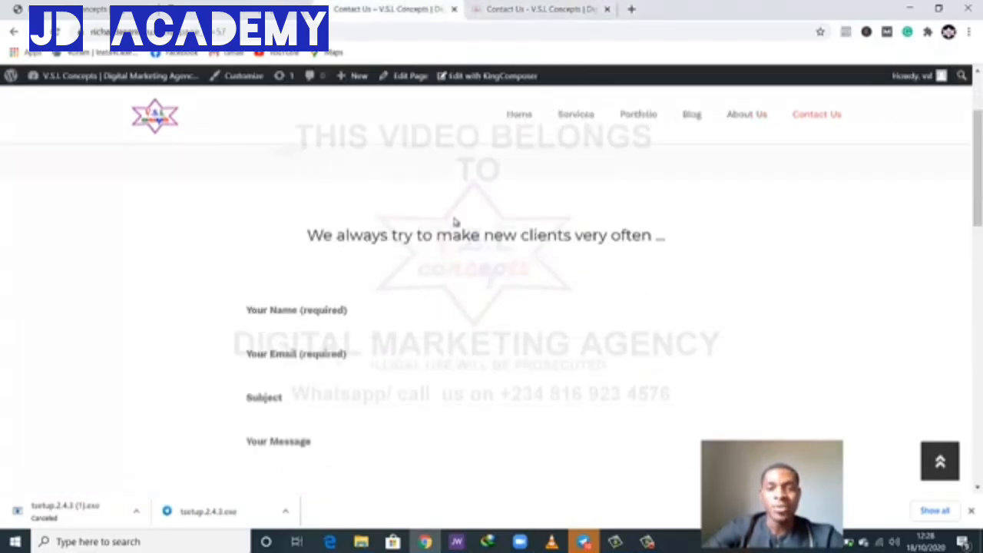
{"action": "scroll", "coordinate": [553, 222], "scroll_direction": "down", "scroll_amount": 2}
{"action": "left_click", "coordinate": [561, 8]}
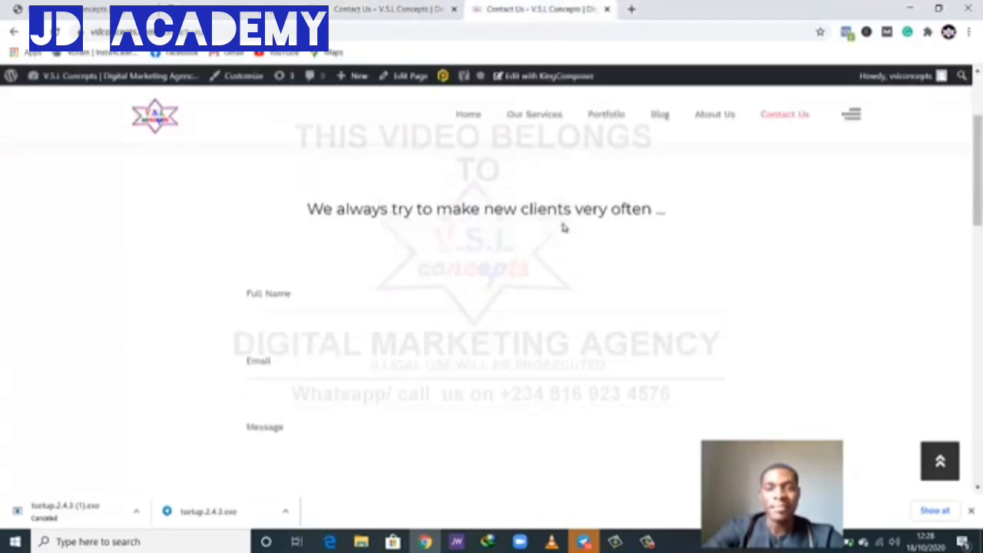
{"action": "scroll", "coordinate": [562, 225], "scroll_direction": "down", "scroll_amount": 3}
{"action": "scroll", "coordinate": [437, 269], "scroll_direction": "up", "scroll_amount": 1}
{"action": "scroll", "coordinate": [504, 302], "scroll_direction": "down", "scroll_amount": 2}
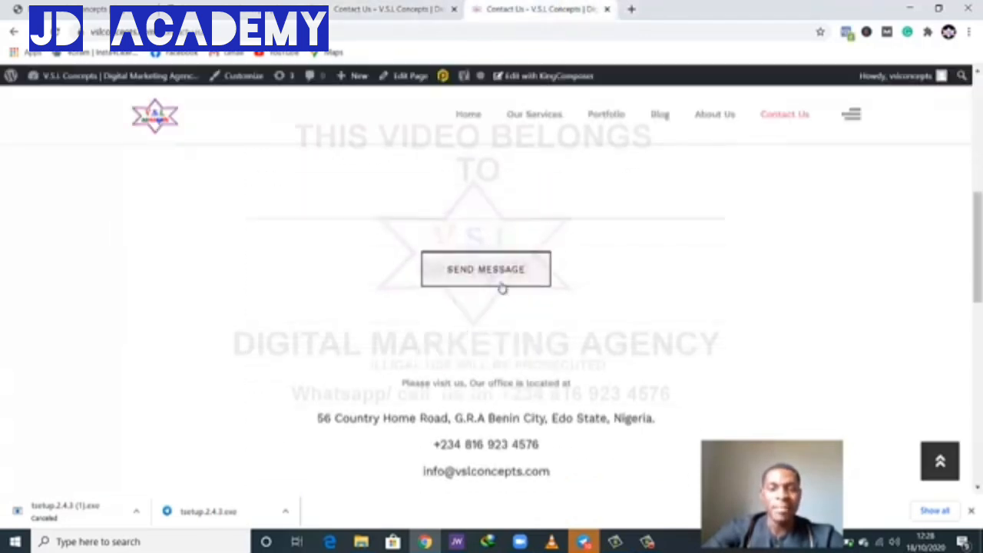
{"action": "scroll", "coordinate": [456, 299], "scroll_direction": "up", "scroll_amount": 3}
{"action": "scroll", "coordinate": [457, 280], "scroll_direction": "down", "scroll_amount": 5}
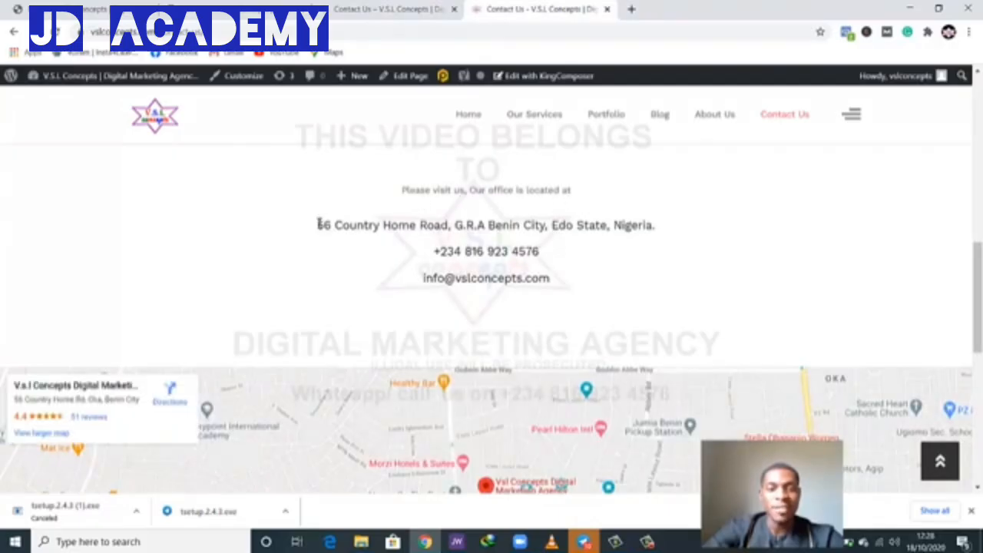
Step: Copy the office address, phone number and e-mail from the reference Contact Us page and return to the page's KingComposer editor
{"action": "left_click_drag", "start_coordinate": [318, 223], "coordinate": [575, 268]}
{"action": "key", "text": "ctrl+c"}
{"action": "left_click", "coordinate": [420, 4]}
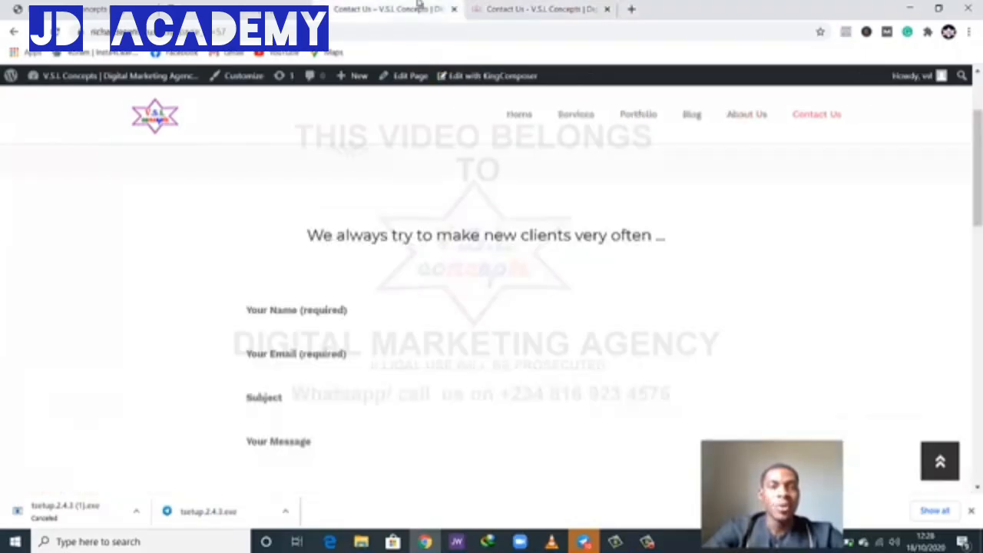
{"action": "left_click", "coordinate": [265, 4]}
{"action": "scroll", "coordinate": [422, 287], "scroll_direction": "down", "scroll_amount": 1}
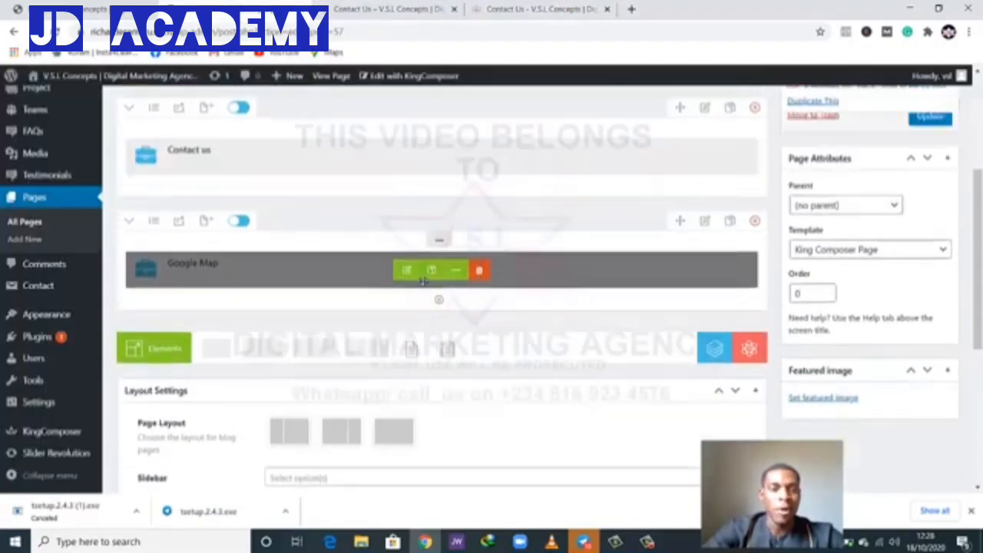
{"action": "scroll", "coordinate": [361, 231], "scroll_direction": "up", "scroll_amount": 1}
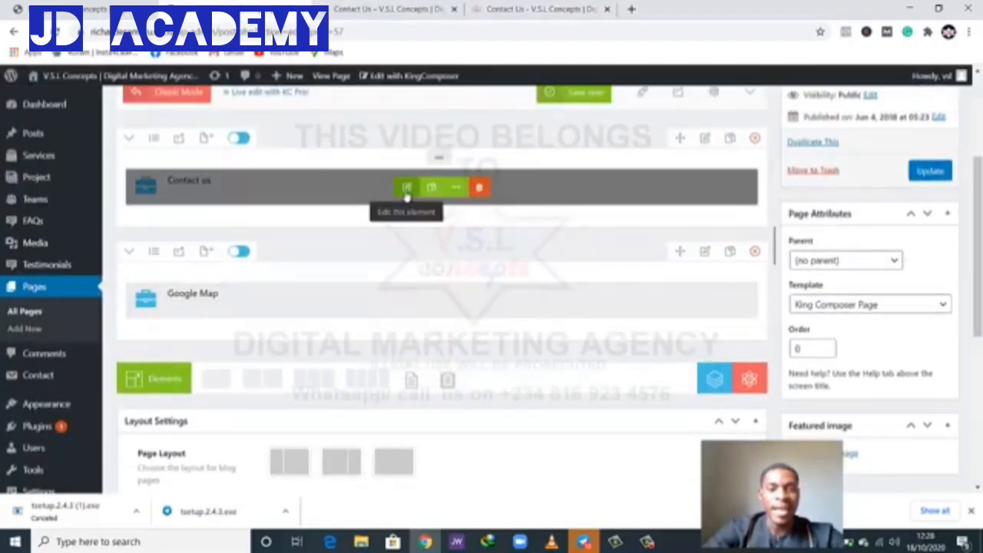
Step: Open the Contact us element's settings and check its contact form title and Contact Form 7 selection
{"action": "left_click", "coordinate": [407, 189]}
{"action": "left_click", "coordinate": [589, 216]}
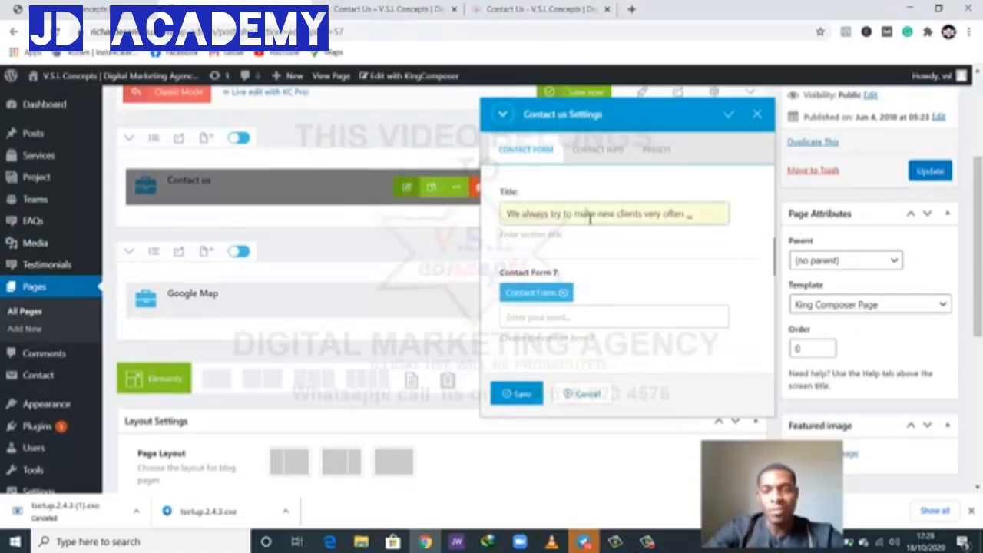
{"action": "scroll", "coordinate": [568, 307], "scroll_direction": "down", "scroll_amount": 1}
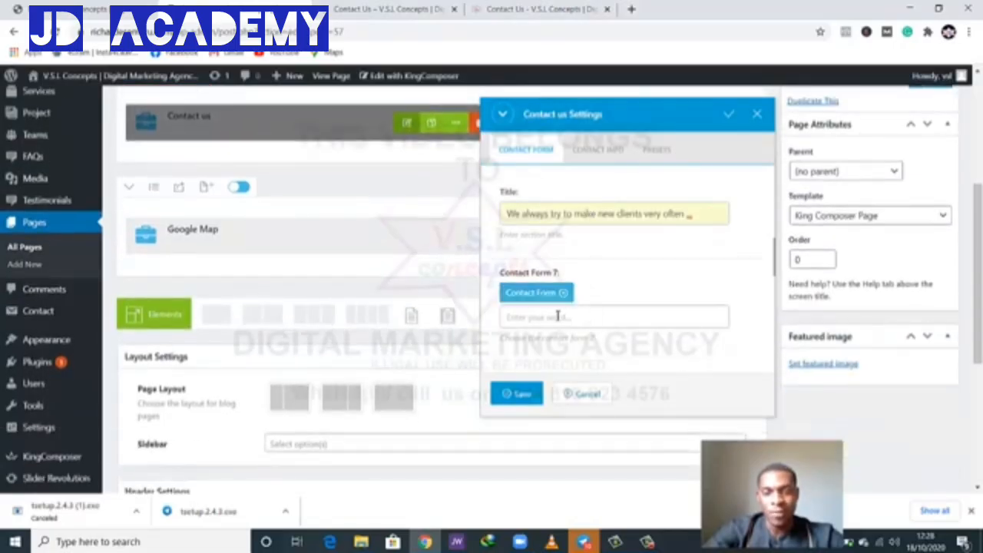
{"action": "left_click", "coordinate": [557, 318]}
{"action": "left_click", "coordinate": [608, 279]}
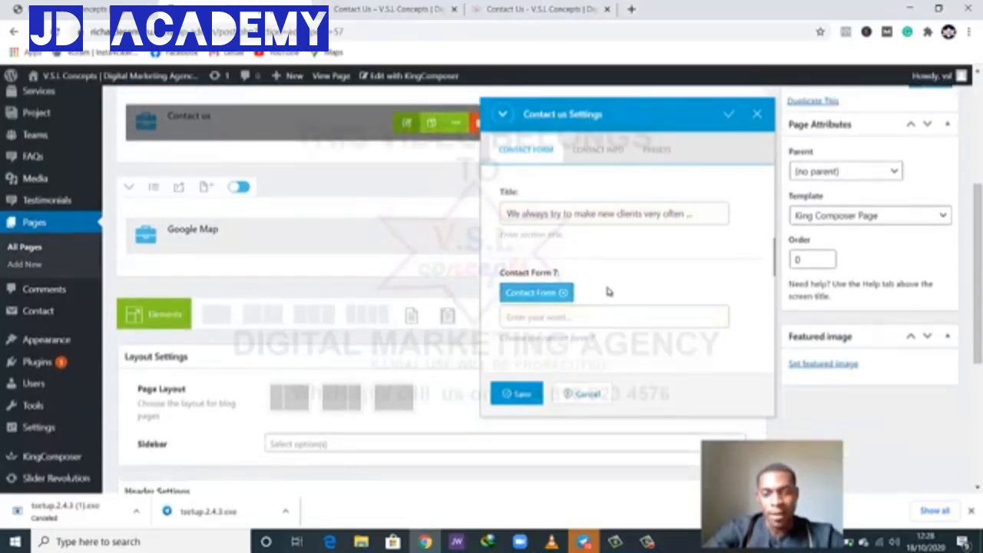
{"action": "scroll", "coordinate": [603, 330], "scroll_direction": "down", "scroll_amount": 1}
{"action": "scroll", "coordinate": [611, 308], "scroll_direction": "up", "scroll_amount": 1}
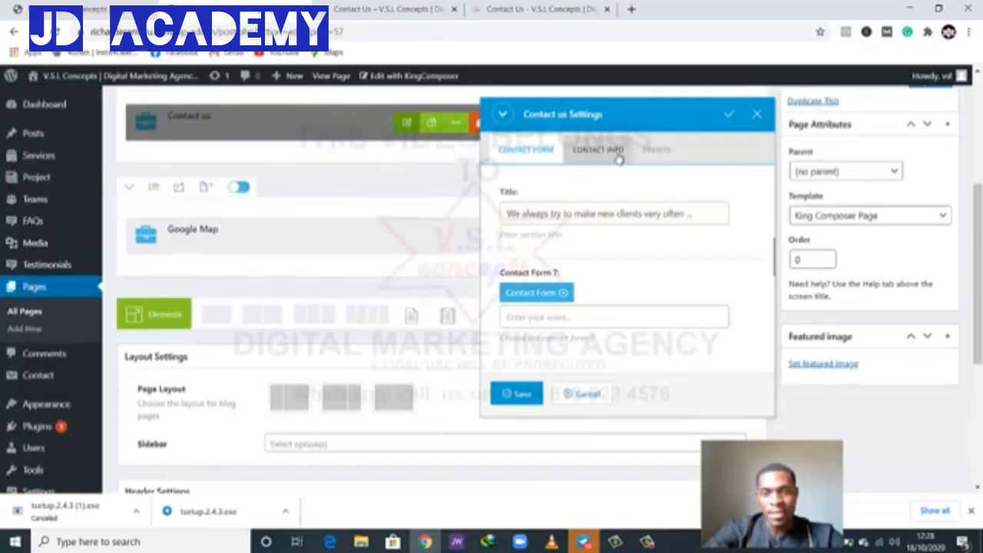
Step: Replace the address in the element's contact info with the contact details copied from the reference site
{"action": "left_click", "coordinate": [598, 149]}
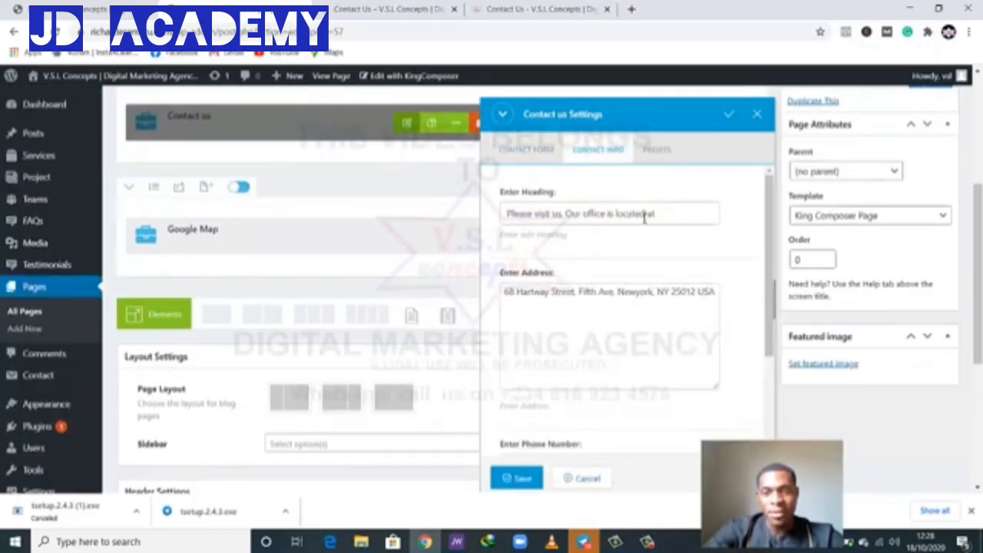
{"action": "double_click", "coordinate": [562, 295]}
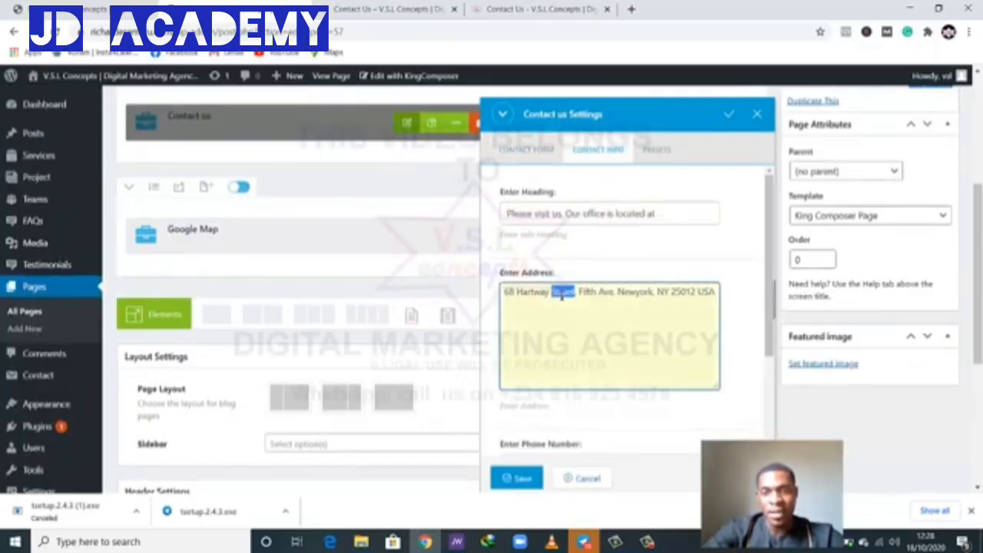
{"action": "key", "text": "ctrl+a"}
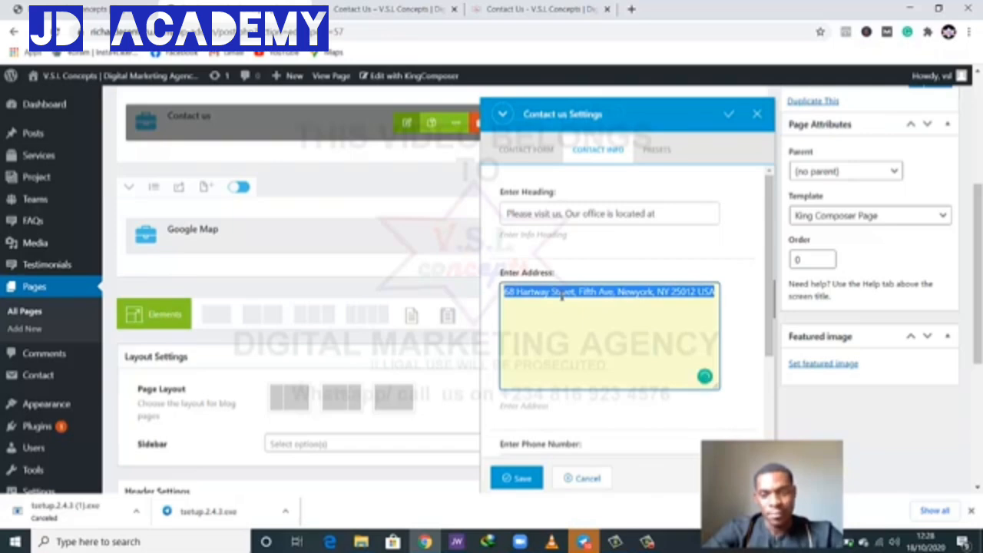
{"action": "key", "text": "ctrl+v"}
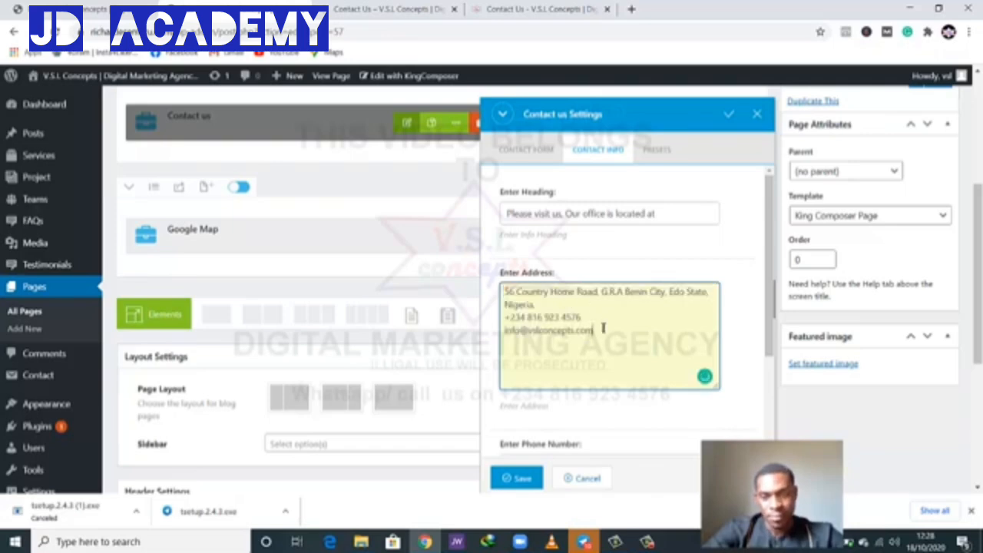
{"action": "left_click_drag", "start_coordinate": [603, 328], "coordinate": [504, 313]}
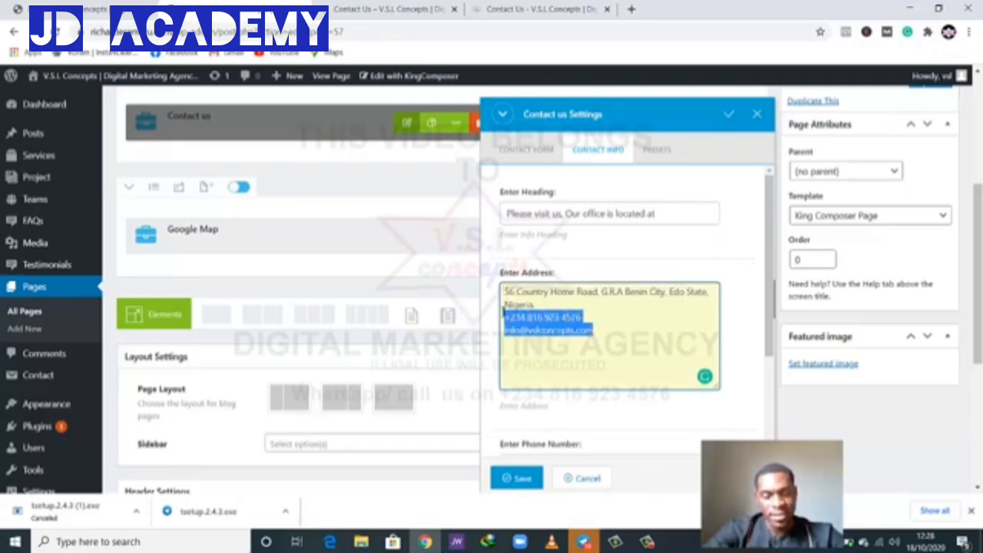
{"action": "key", "text": "BackSpace"}
{"action": "left_click", "coordinate": [609, 253]}
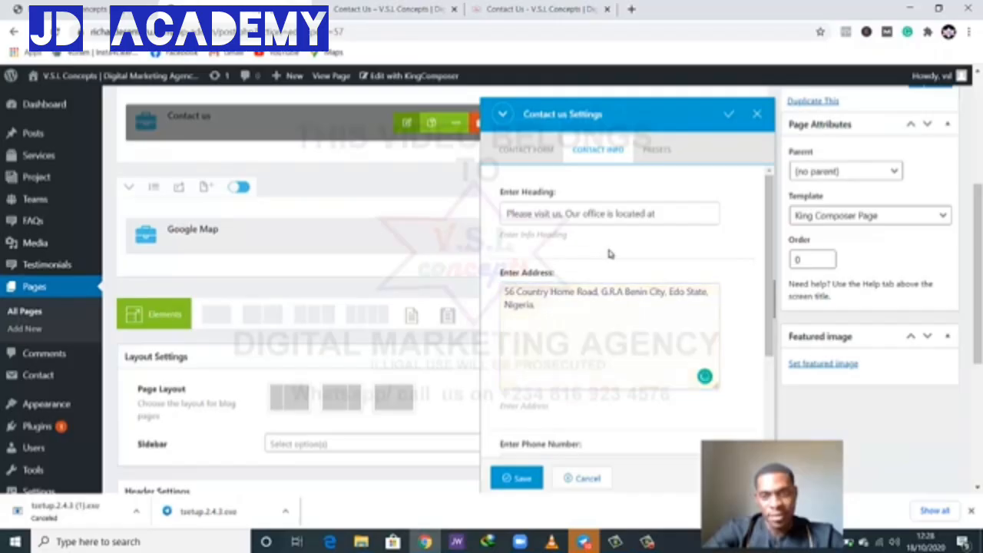
{"action": "scroll", "coordinate": [577, 318], "scroll_direction": "down", "scroll_amount": 3}
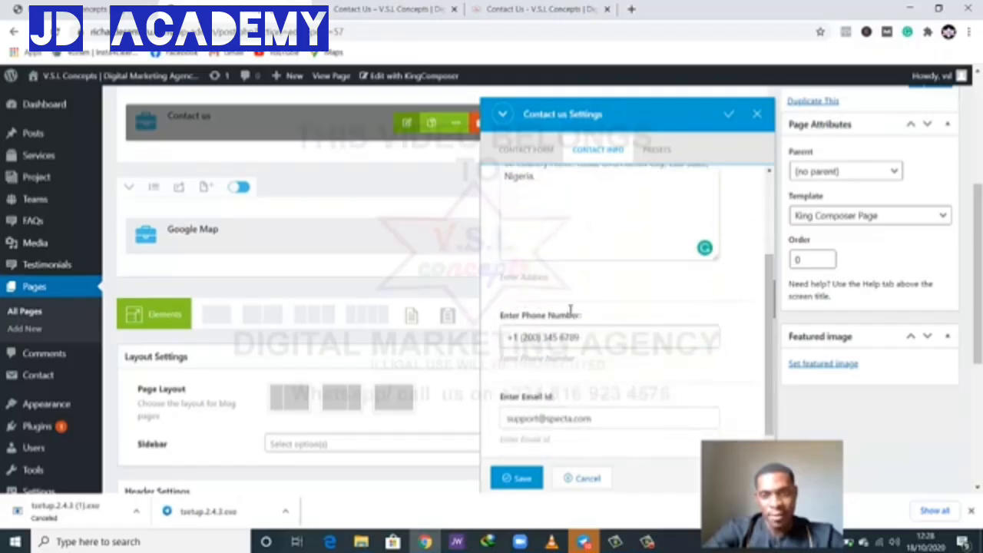
{"action": "left_click", "coordinate": [558, 200]}
{"action": "key", "text": "ctrl+z"}
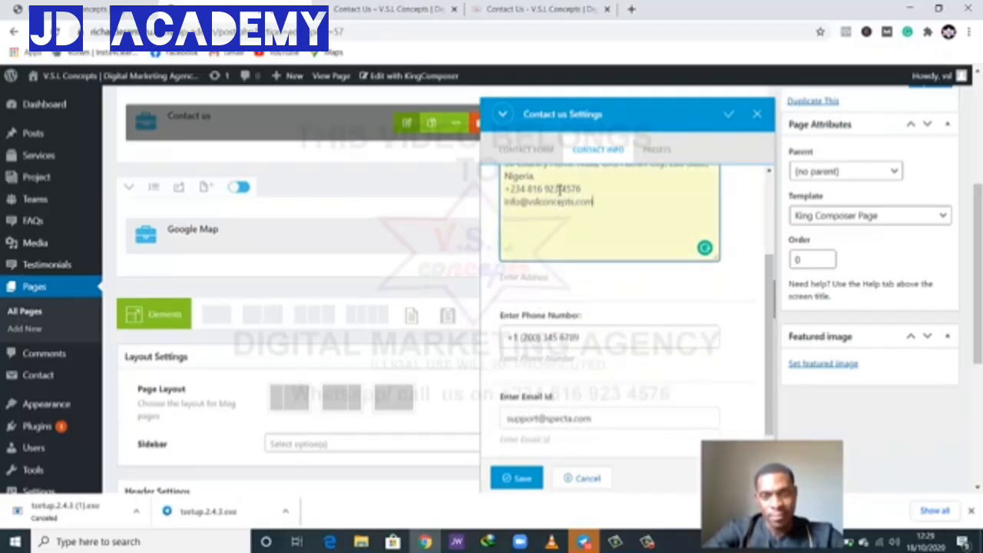
Step: Copy the phone number from the pasted address text and replace the contact info's phone number with it
{"action": "left_click_drag", "start_coordinate": [584, 190], "coordinate": [503, 190]}
{"action": "key", "text": "ctrl+c"}
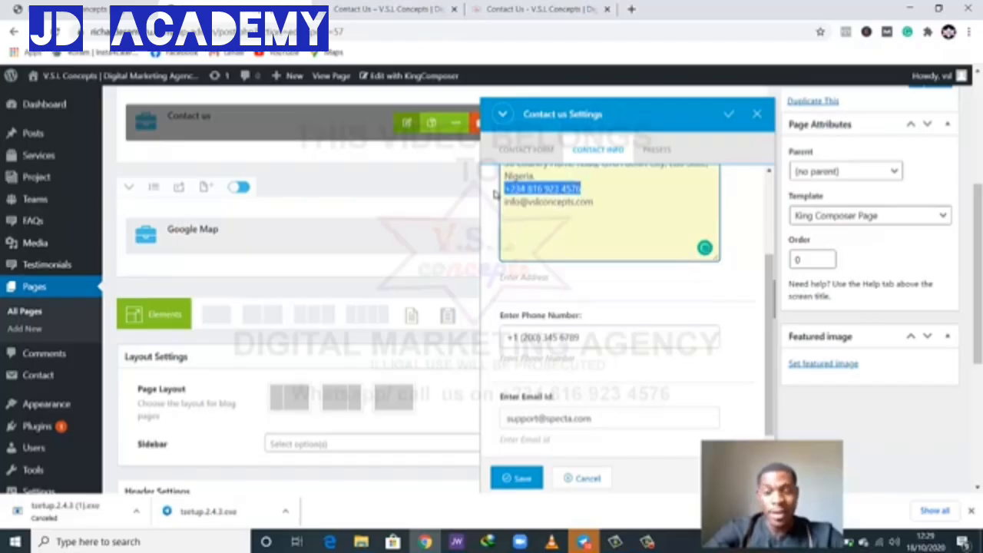
{"action": "left_click", "coordinate": [580, 338]}
{"action": "left_click_drag", "start_coordinate": [580, 338], "coordinate": [495, 338]}
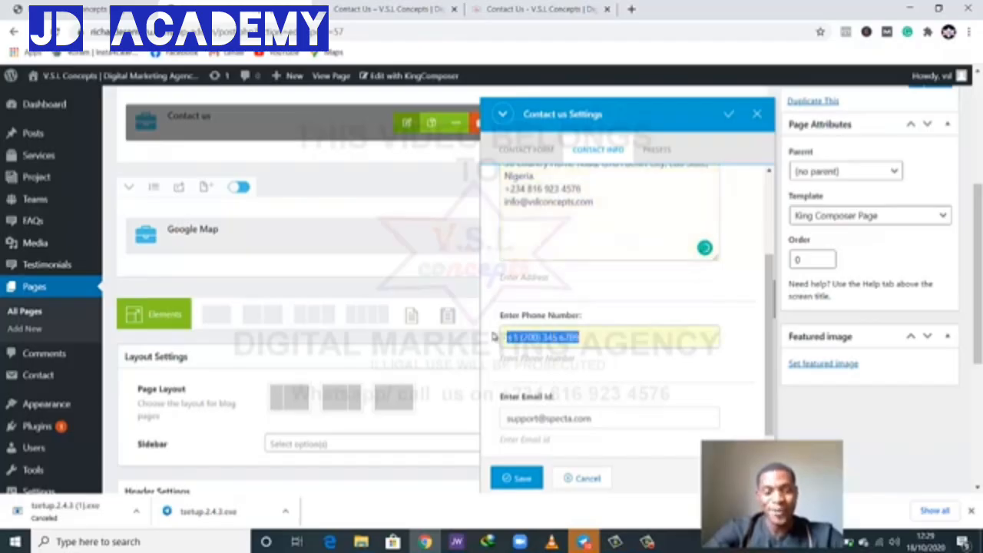
{"action": "key", "text": "ctrl+v"}
Step: Cut the e-mail address out of the pasted address text and replace the contact info's e-mail ID with it
{"action": "left_click", "coordinate": [561, 198]}
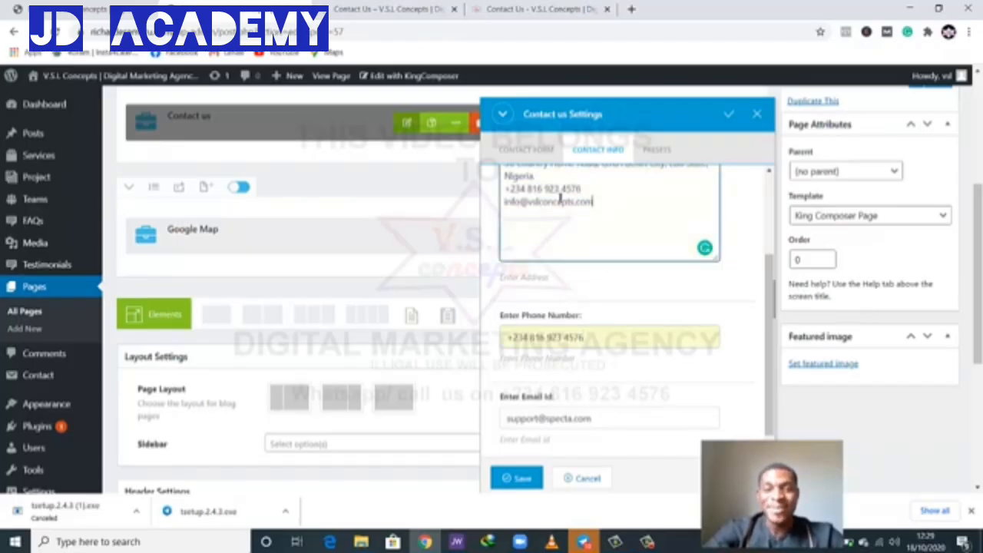
{"action": "left_click_drag", "start_coordinate": [593, 202], "coordinate": [496, 201]}
{"action": "key", "text": "ctrl+c"}
{"action": "key", "text": "BackSpace"}
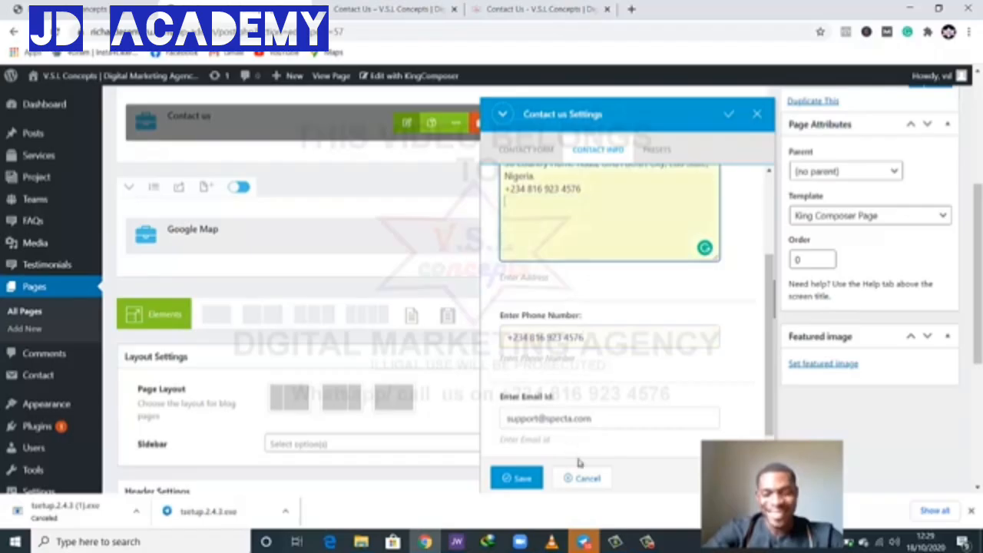
{"action": "left_click_drag", "start_coordinate": [605, 401], "coordinate": [504, 401]}
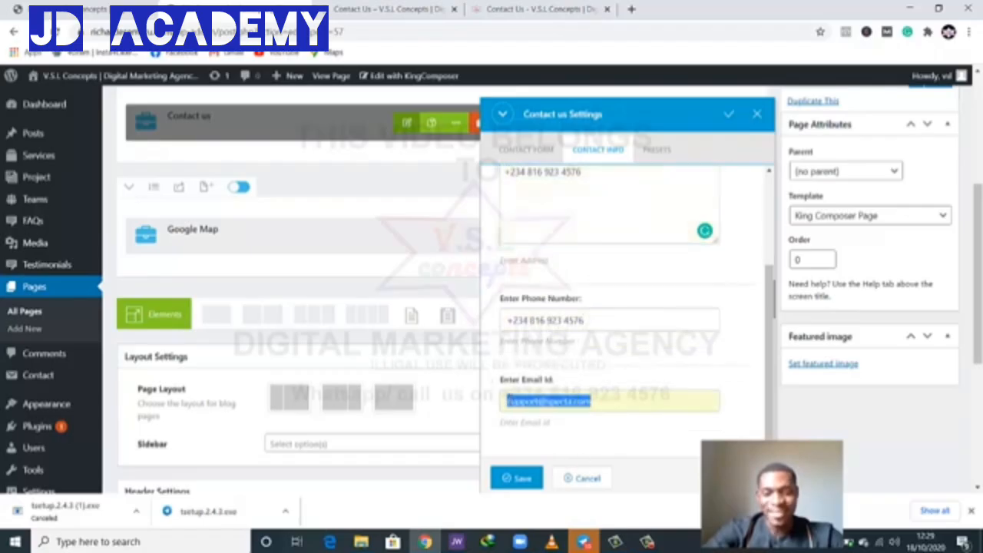
{"action": "key", "text": "ctrl+v"}
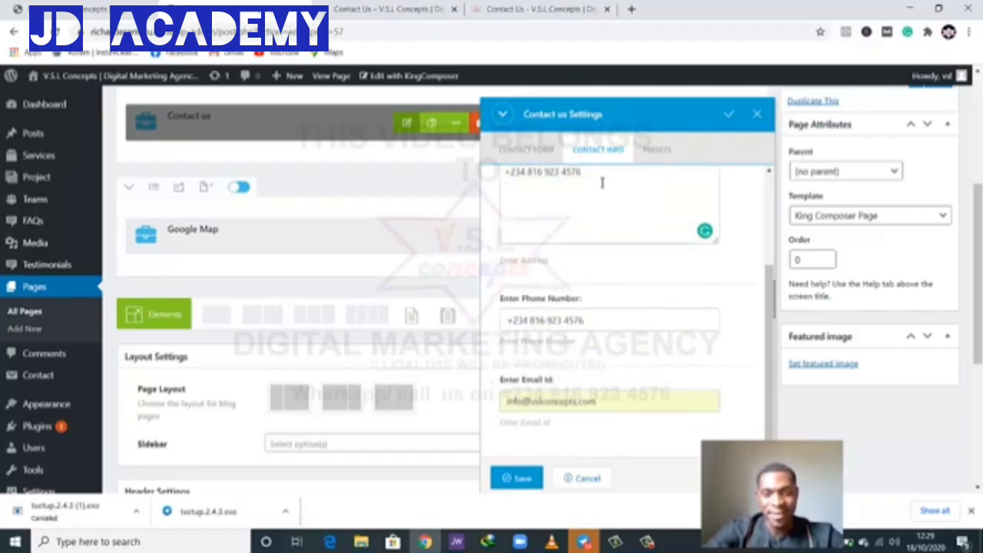
Step: Remove the leftover phone number from the contact info's address text and save the Contact us element's settings
{"action": "left_click_drag", "start_coordinate": [604, 179], "coordinate": [496, 201]}
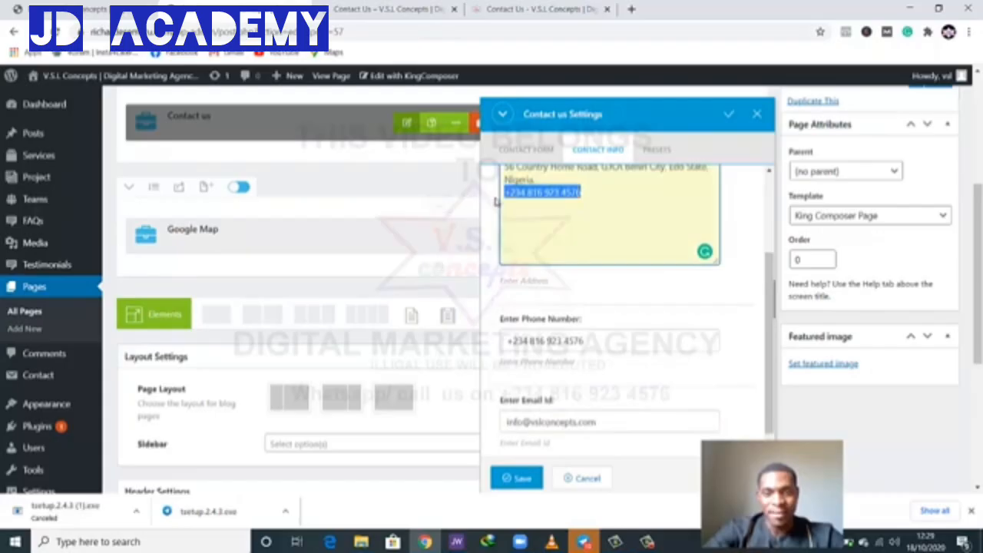
{"action": "key", "text": "BackSpace"}
{"action": "scroll", "coordinate": [608, 282], "scroll_direction": "down", "scroll_amount": 1}
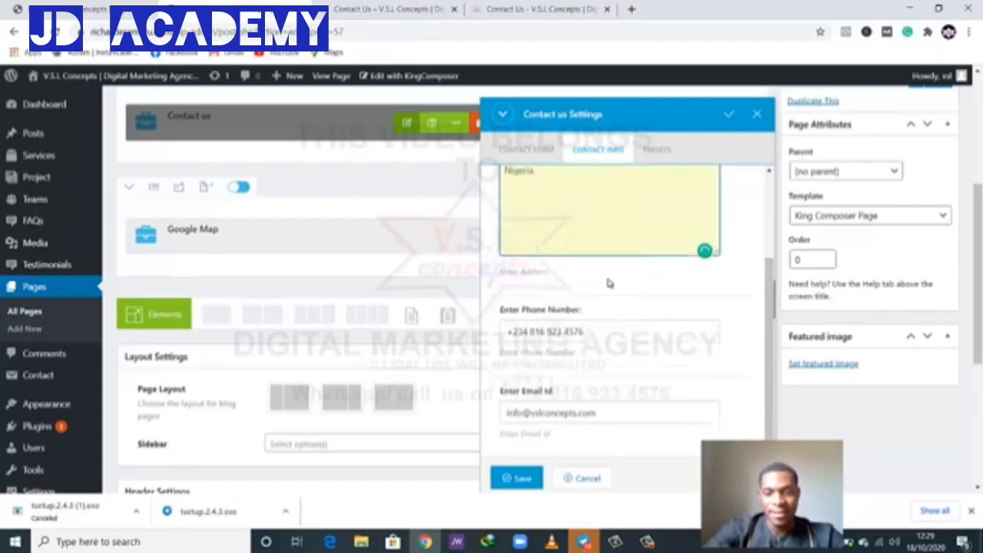
{"action": "left_click", "coordinate": [534, 475]}
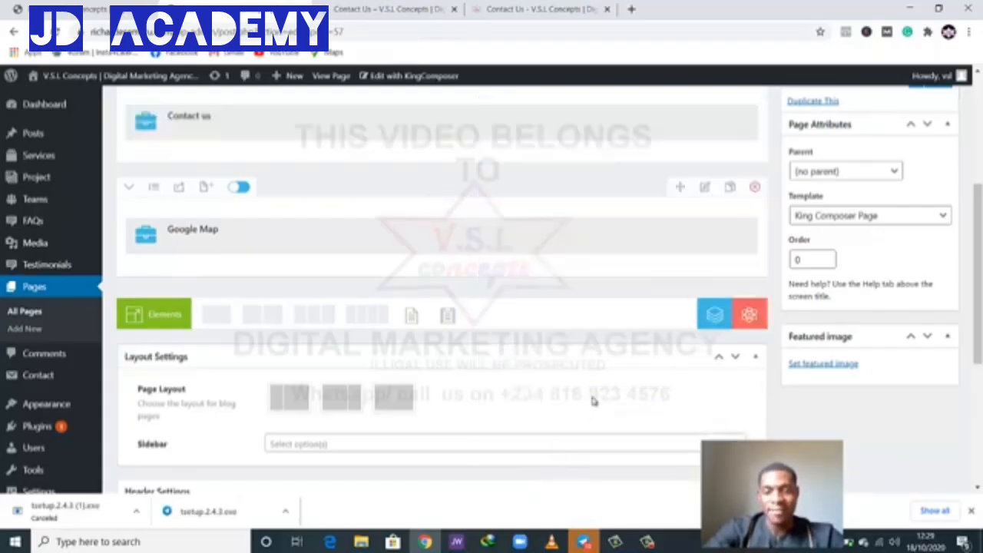
Step: Update the published Contact Us page with the edited contact info
{"action": "scroll", "coordinate": [549, 300], "scroll_direction": "down", "scroll_amount": 1}
{"action": "scroll", "coordinate": [637, 228], "scroll_direction": "up", "scroll_amount": 1}
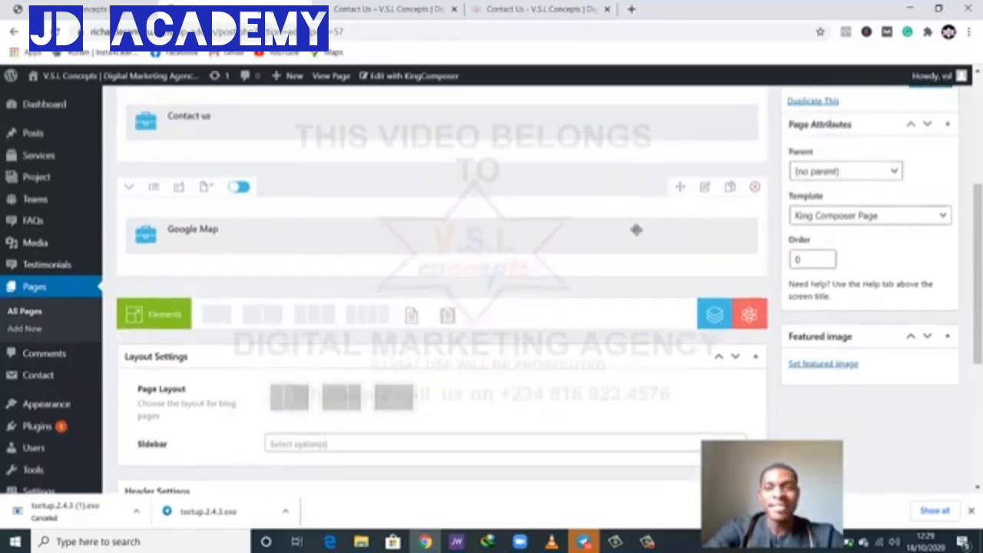
{"action": "scroll", "coordinate": [847, 215], "scroll_direction": "up", "scroll_amount": 2}
{"action": "left_click", "coordinate": [928, 242]}
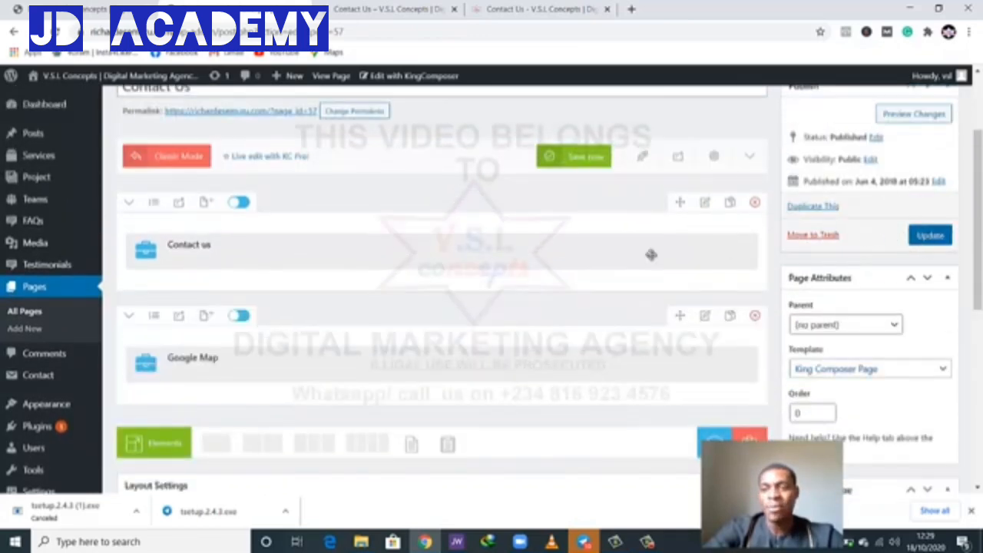
{"action": "scroll", "coordinate": [499, 273], "scroll_direction": "down", "scroll_amount": 2}
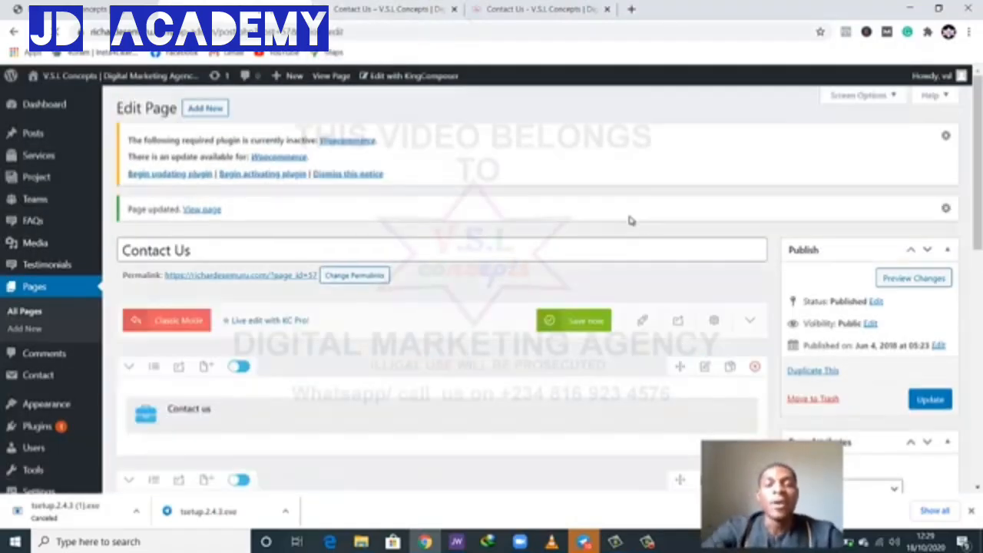
{"action": "scroll", "coordinate": [631, 217], "scroll_direction": "down", "scroll_amount": 1}
{"action": "scroll", "coordinate": [580, 212], "scroll_direction": "up", "scroll_amount": 1}
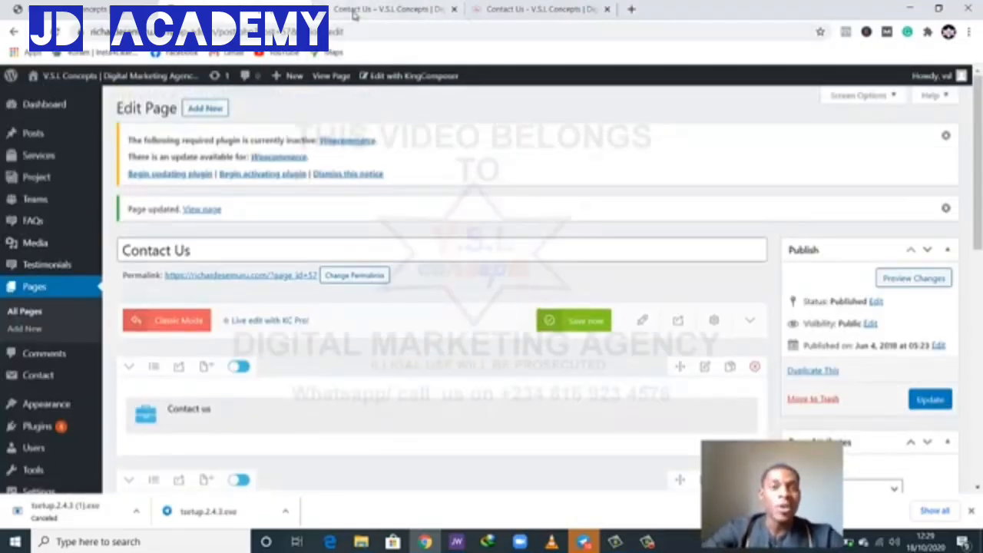
{"action": "scroll", "coordinate": [478, 323], "scroll_direction": "down", "scroll_amount": 2}
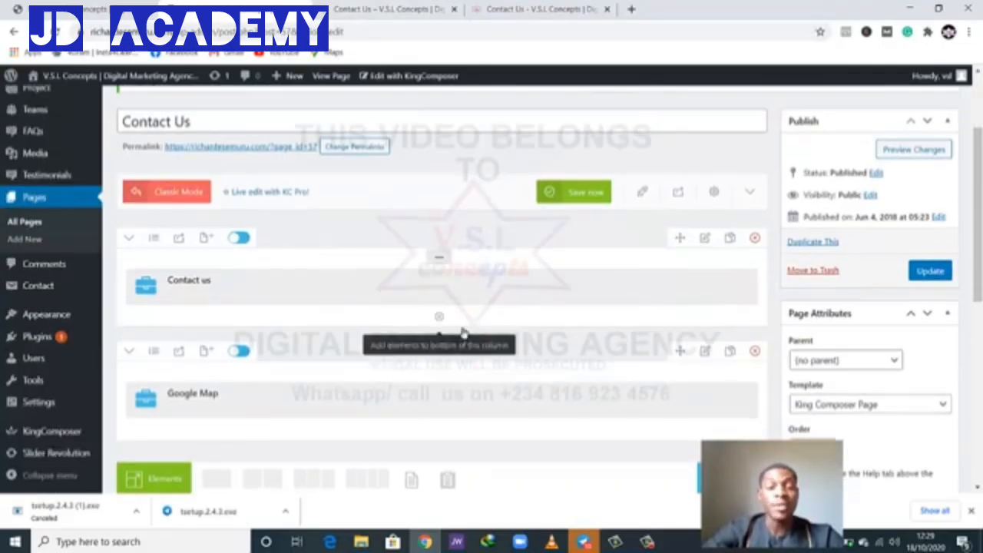
{"action": "scroll", "coordinate": [450, 340], "scroll_direction": "down", "scroll_amount": 1}
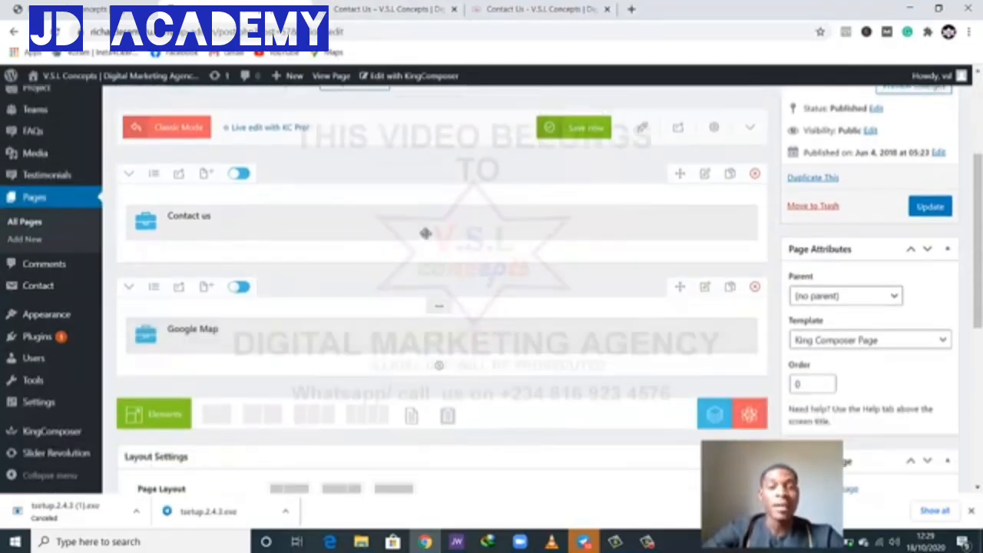
Step: View the live Contact Us page and check its office address, phone number and e-mail details
{"action": "left_click", "coordinate": [464, 6]}
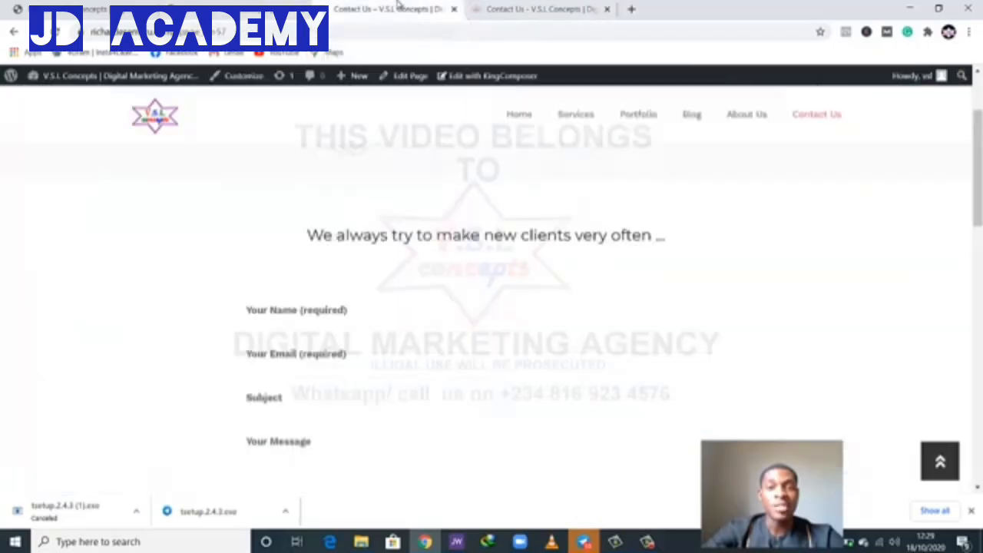
{"action": "scroll", "coordinate": [535, 244], "scroll_direction": "down", "scroll_amount": 4}
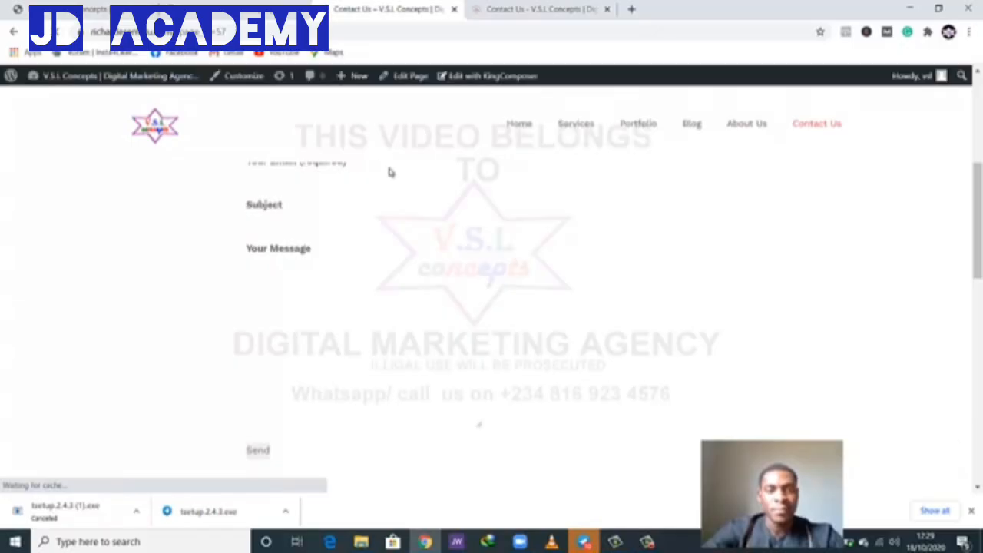
{"action": "scroll", "coordinate": [457, 283], "scroll_direction": "up", "scroll_amount": 2}
{"action": "scroll", "coordinate": [457, 284], "scroll_direction": "down", "scroll_amount": 5}
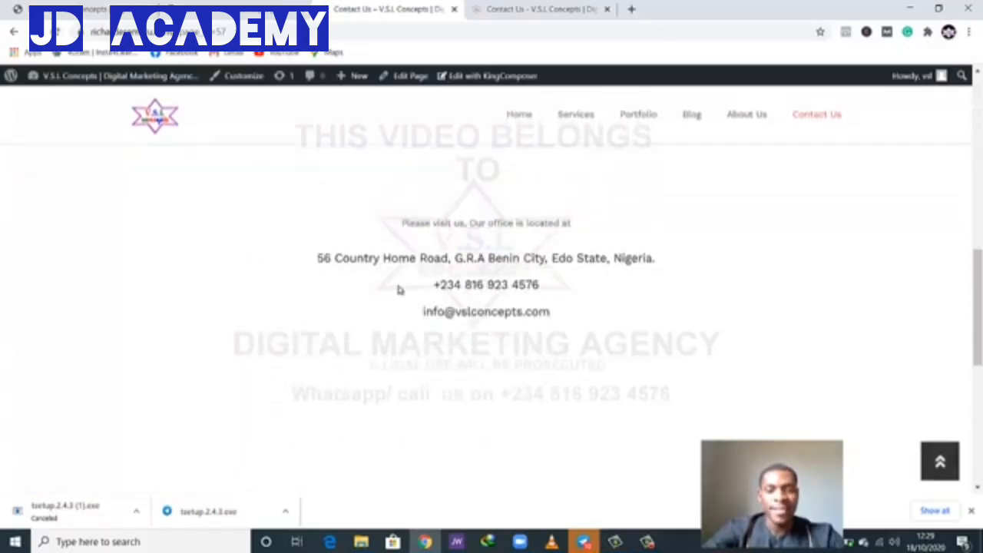
{"action": "left_click_drag", "start_coordinate": [321, 256], "coordinate": [612, 341]}
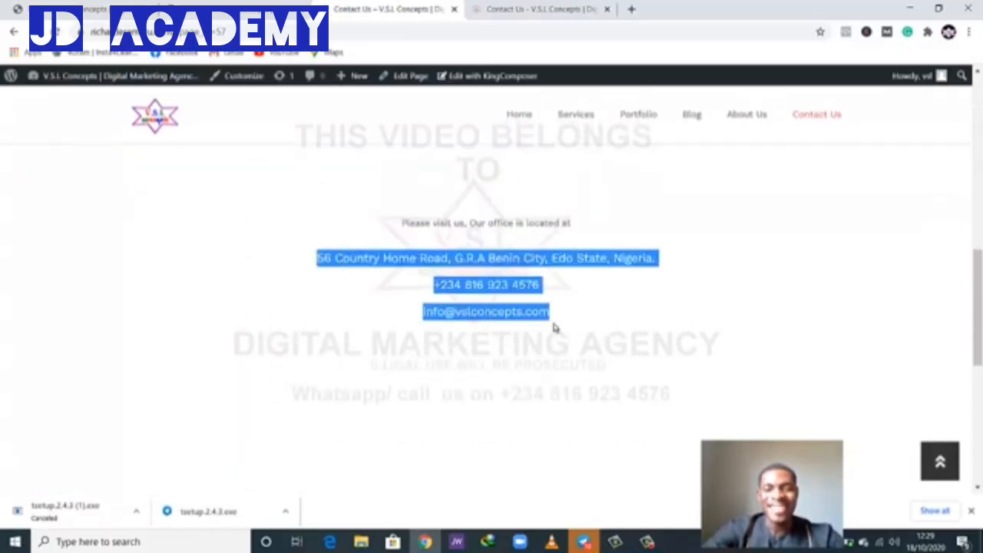
{"action": "scroll", "coordinate": [548, 314], "scroll_direction": "down", "scroll_amount": 4}
{"action": "scroll", "coordinate": [549, 313], "scroll_direction": "up", "scroll_amount": 5}
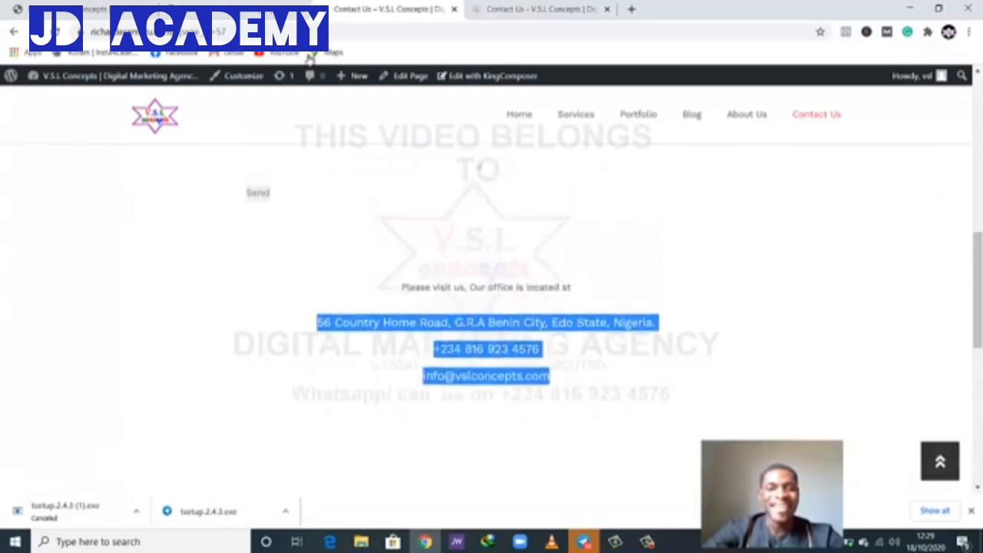
Step: Examine the contact form's name, e-mail, subject and message fields on the live Contact Us page
{"action": "left_click", "coordinate": [505, 336]}
{"action": "scroll", "coordinate": [504, 336], "scroll_direction": "up", "scroll_amount": 4}
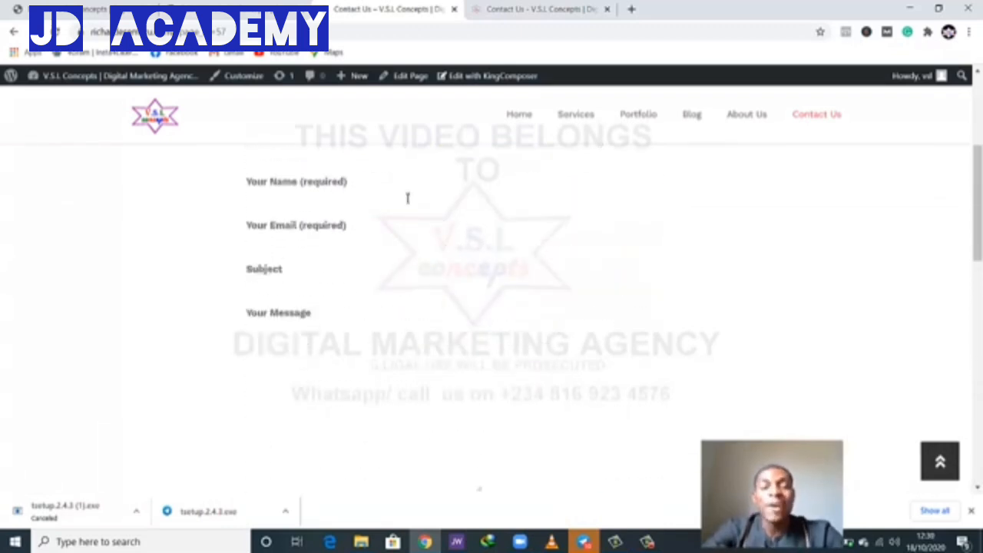
{"action": "scroll", "coordinate": [351, 288], "scroll_direction": "down", "scroll_amount": 1}
{"action": "scroll", "coordinate": [364, 296], "scroll_direction": "up", "scroll_amount": 1}
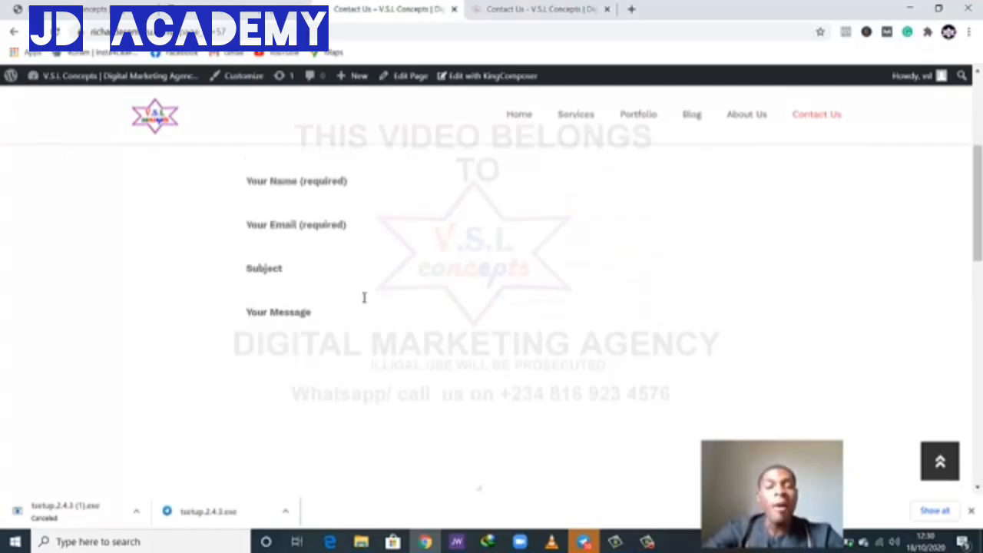
{"action": "scroll", "coordinate": [364, 296], "scroll_direction": "down", "scroll_amount": 3}
{"action": "scroll", "coordinate": [307, 265], "scroll_direction": "up", "scroll_amount": 3}
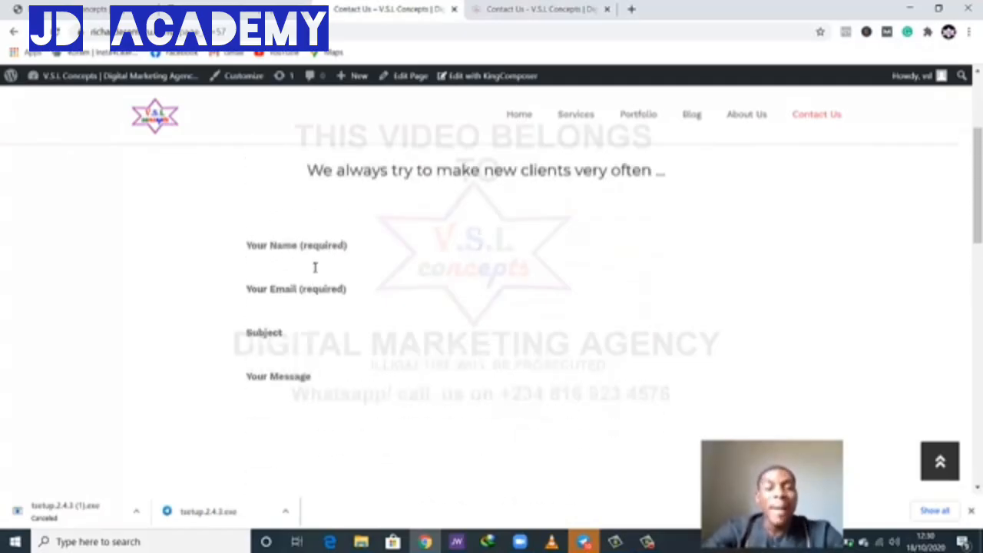
{"action": "left_click", "coordinate": [244, 15]}
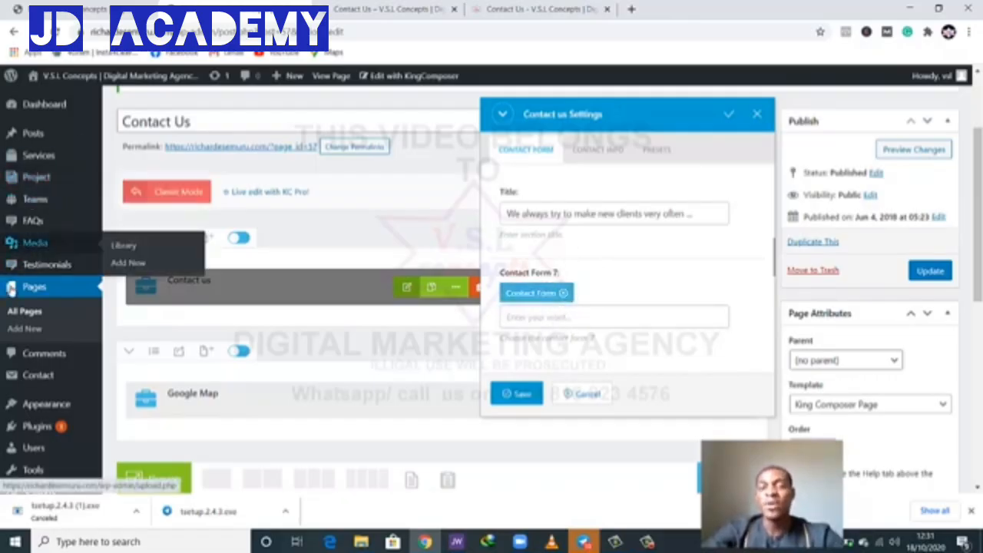
{"action": "left_click", "coordinate": [564, 294]}
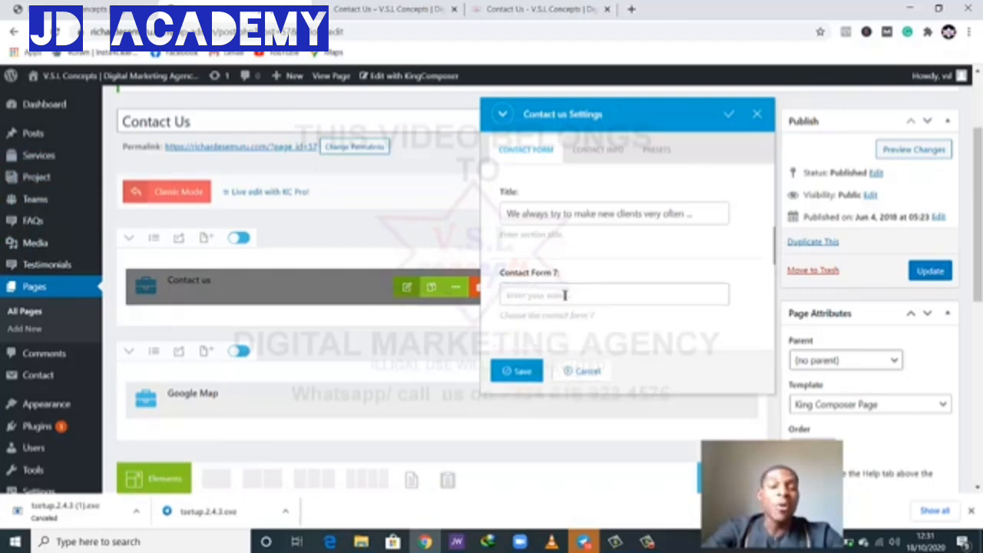
{"action": "left_click", "coordinate": [582, 371]}
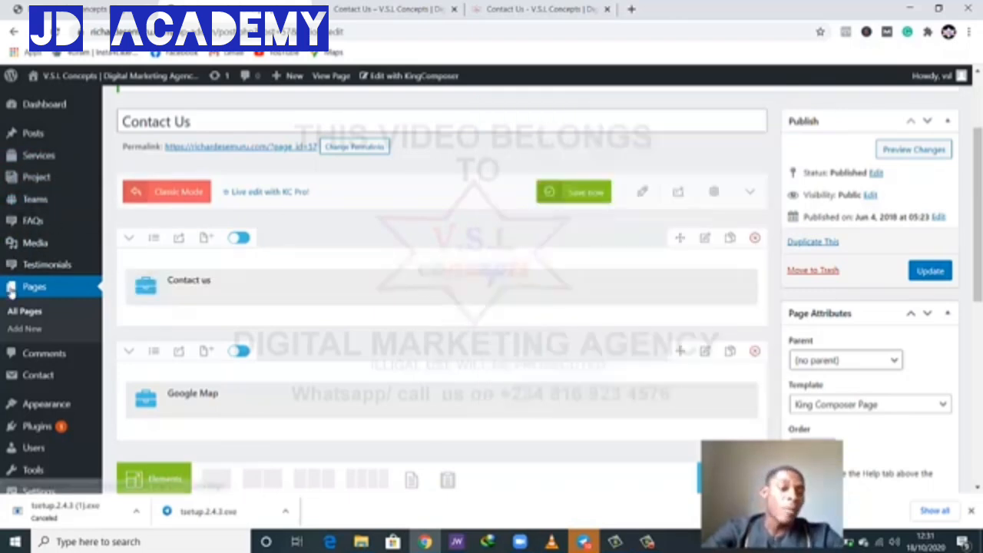
Step: Open the Contact Forms list in a separate browser tab and open "Contact form 1" for editing
{"action": "scroll", "coordinate": [30, 361], "scroll_direction": "down", "scroll_amount": 1}
{"action": "mouse_move", "coordinate": [37, 314]}
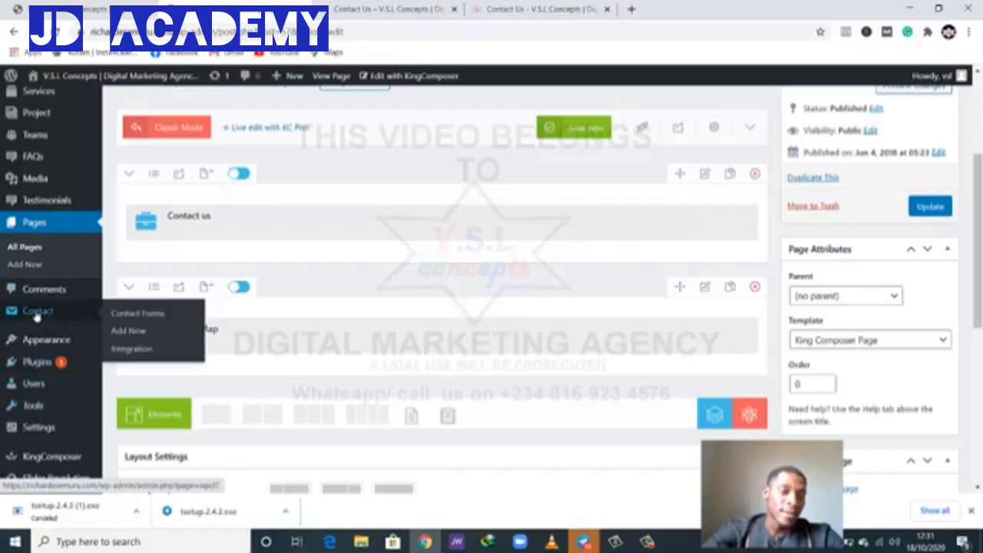
{"action": "right_click", "coordinate": [141, 315]}
{"action": "left_click", "coordinate": [157, 323]}
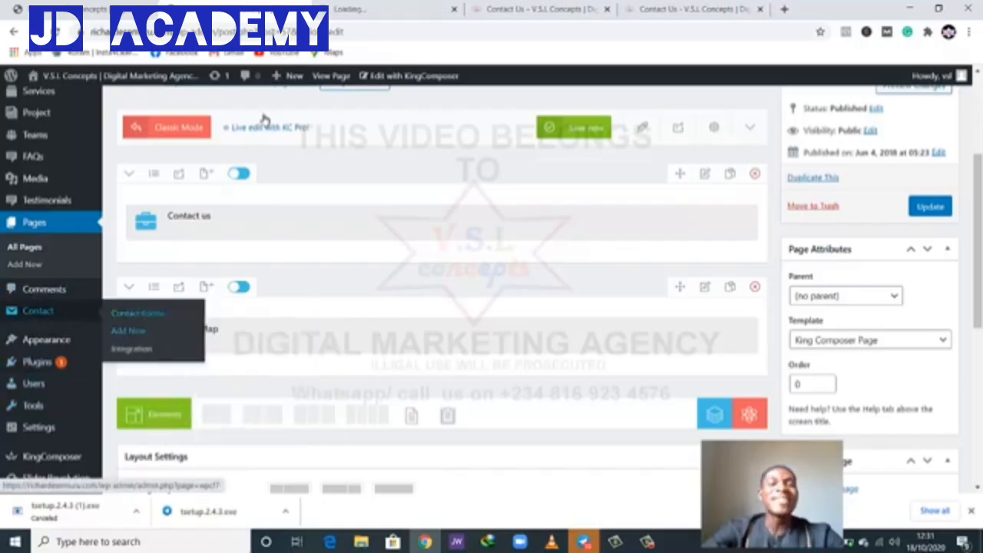
{"action": "left_click", "coordinate": [366, 6]}
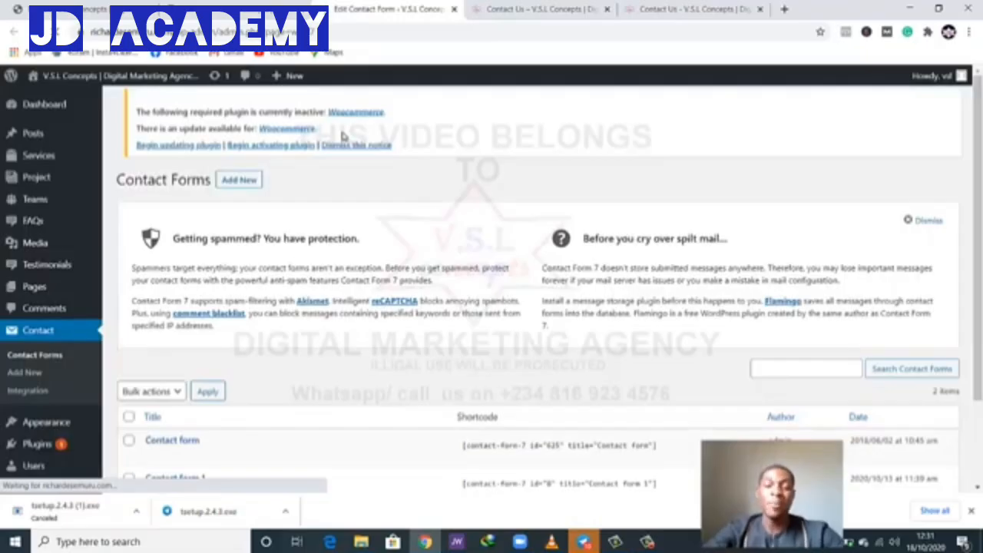
{"action": "scroll", "coordinate": [376, 230], "scroll_direction": "down", "scroll_amount": 2}
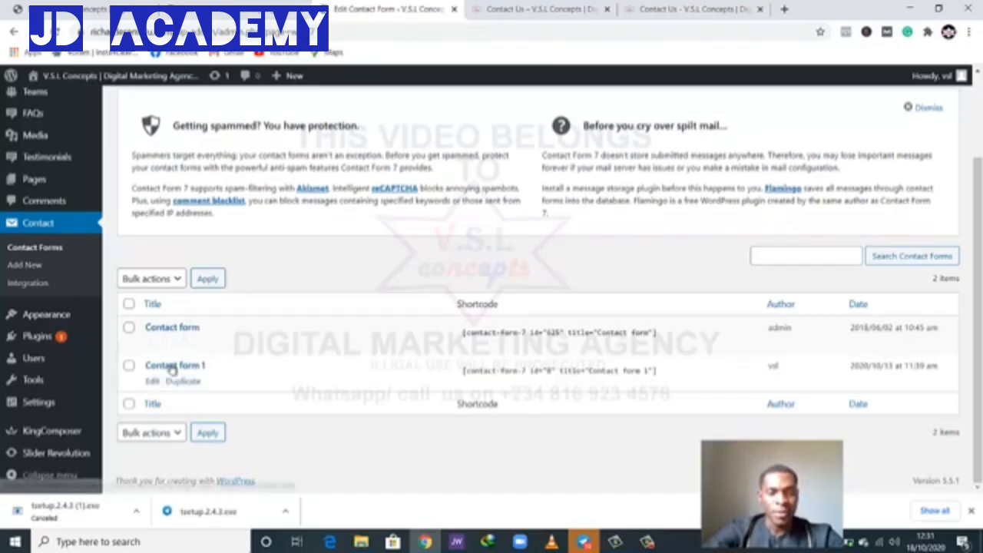
{"action": "left_click", "coordinate": [173, 367]}
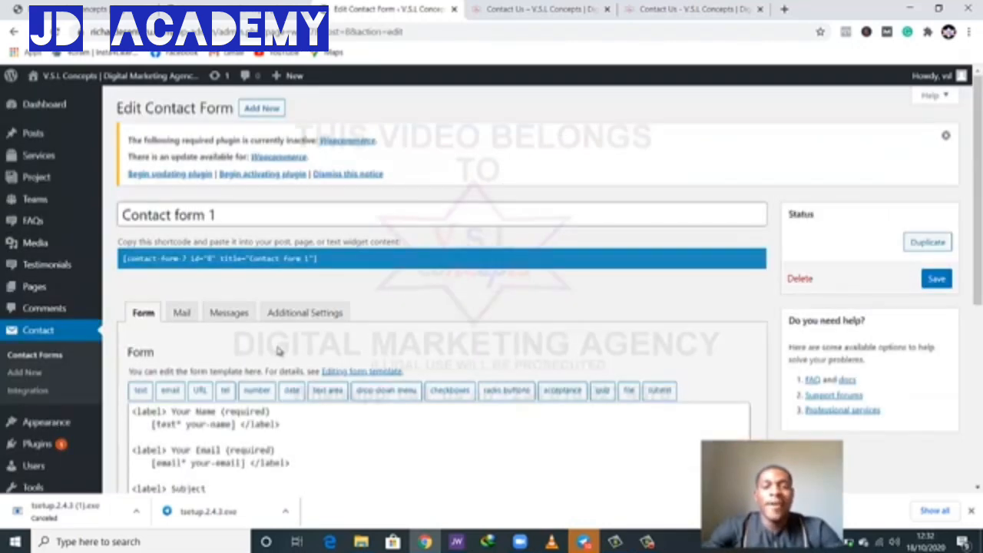
Step: Examine the form template of Contact form 1, including the "(required)" text in the Your Name label
{"action": "scroll", "coordinate": [283, 350], "scroll_direction": "down", "scroll_amount": 1}
{"action": "scroll", "coordinate": [281, 345], "scroll_direction": "down", "scroll_amount": 2}
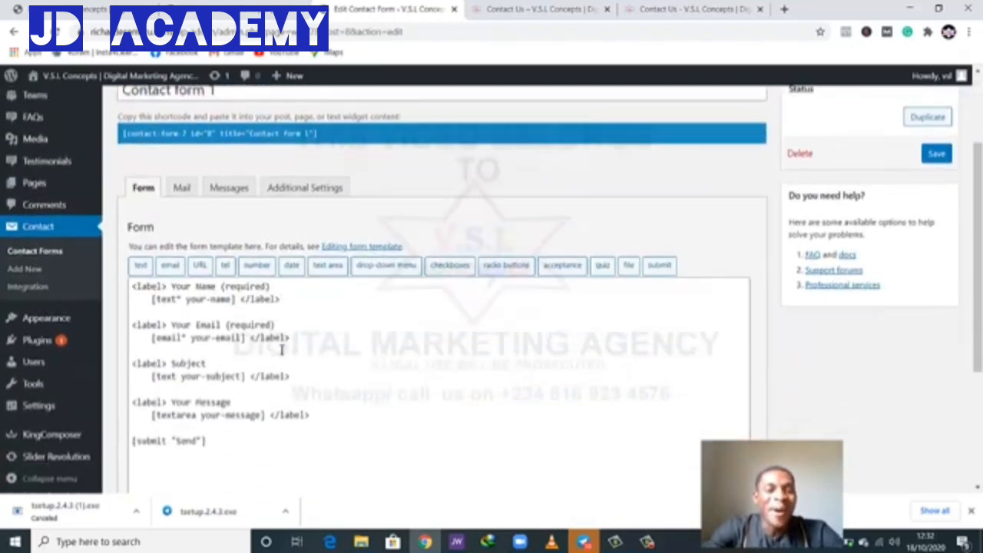
{"action": "scroll", "coordinate": [281, 345], "scroll_direction": "up", "scroll_amount": 2}
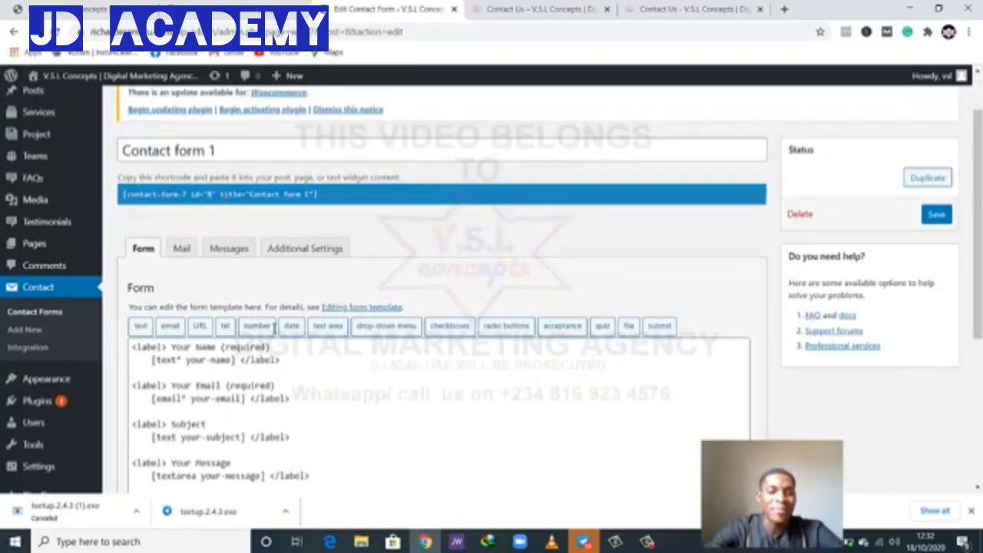
{"action": "scroll", "coordinate": [275, 327], "scroll_direction": "down", "scroll_amount": 1}
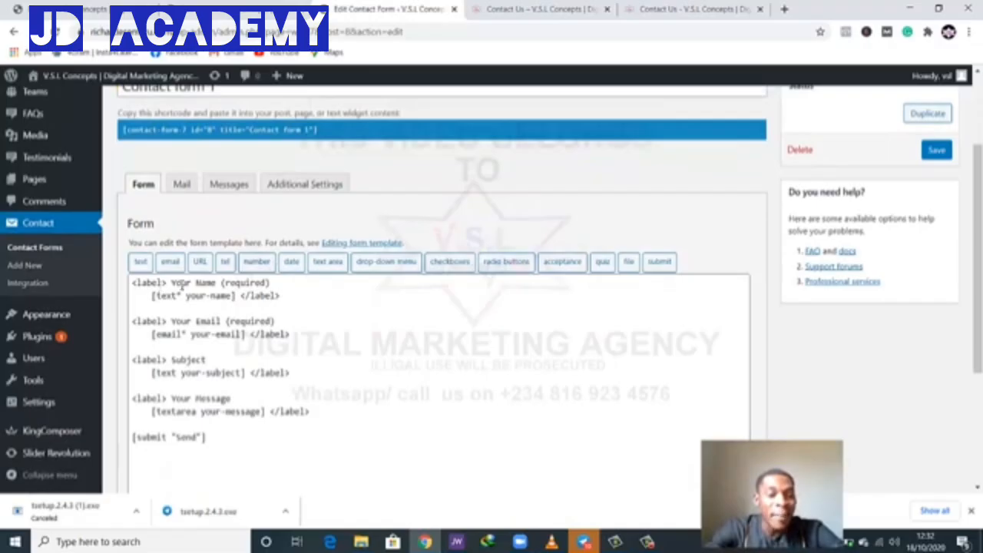
{"action": "left_click", "coordinate": [241, 284]}
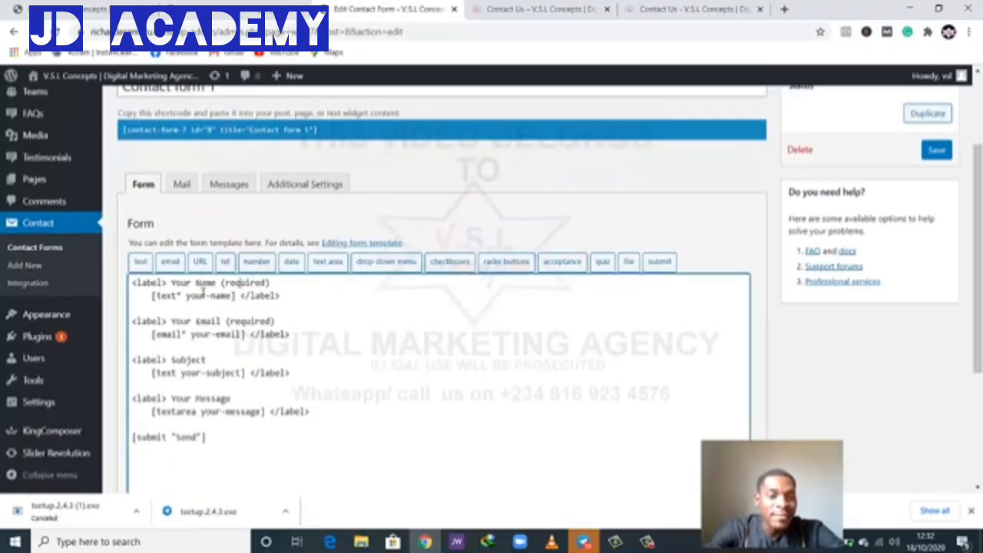
{"action": "double_click", "coordinate": [251, 284]}
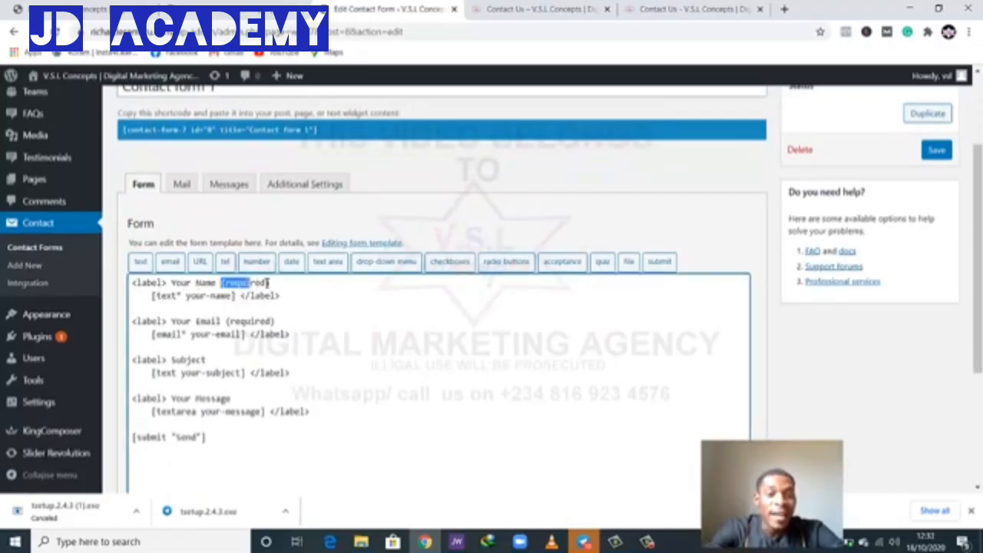
{"action": "left_click", "coordinate": [271, 283]}
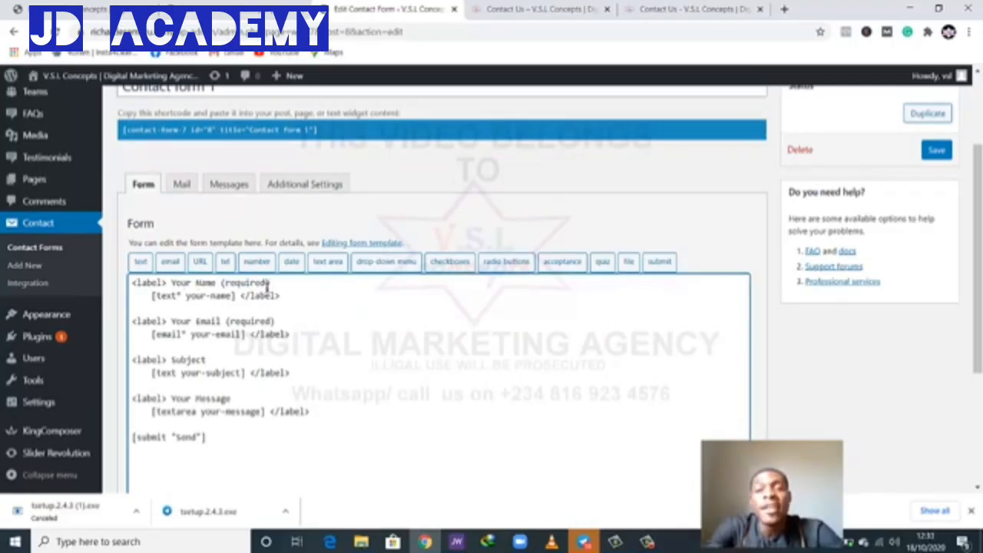
Step: Test the Full Name field of the reference site's contact form with some sample characters and clear them again
{"action": "left_click", "coordinate": [653, 8]}
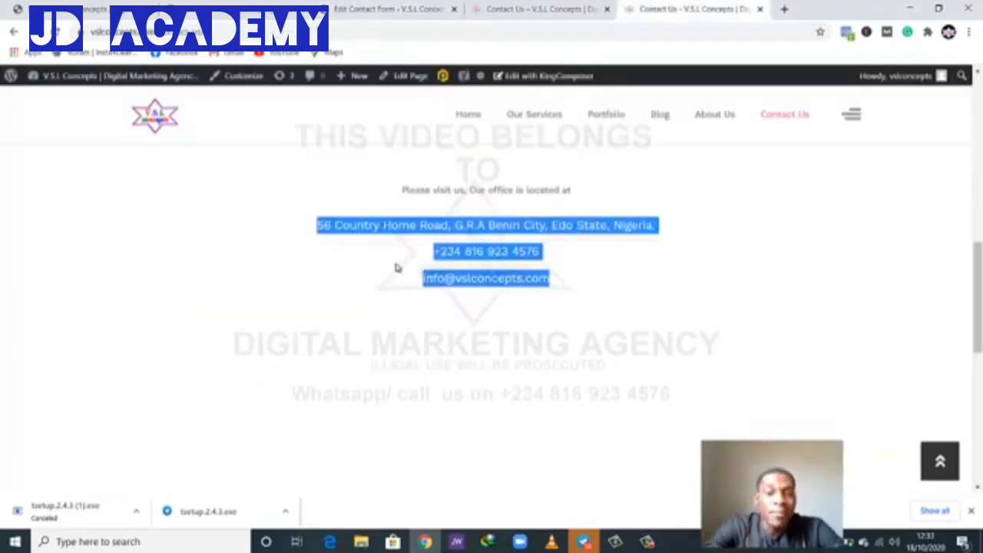
{"action": "scroll", "coordinate": [441, 209], "scroll_direction": "up", "scroll_amount": 1}
{"action": "scroll", "coordinate": [441, 209], "scroll_direction": "up", "scroll_amount": 6}
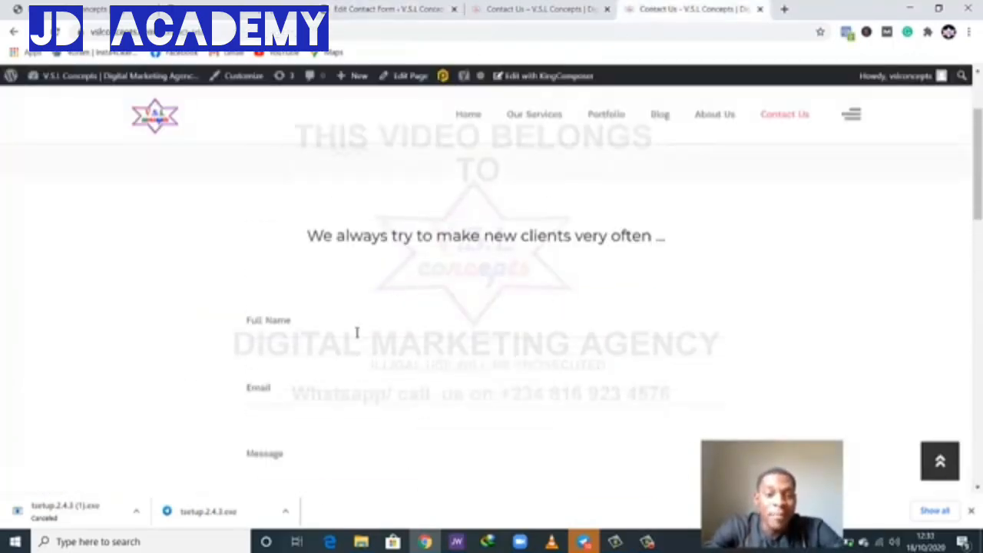
{"action": "left_click", "coordinate": [361, 326]}
{"action": "type", "text": "dbdfgd"}
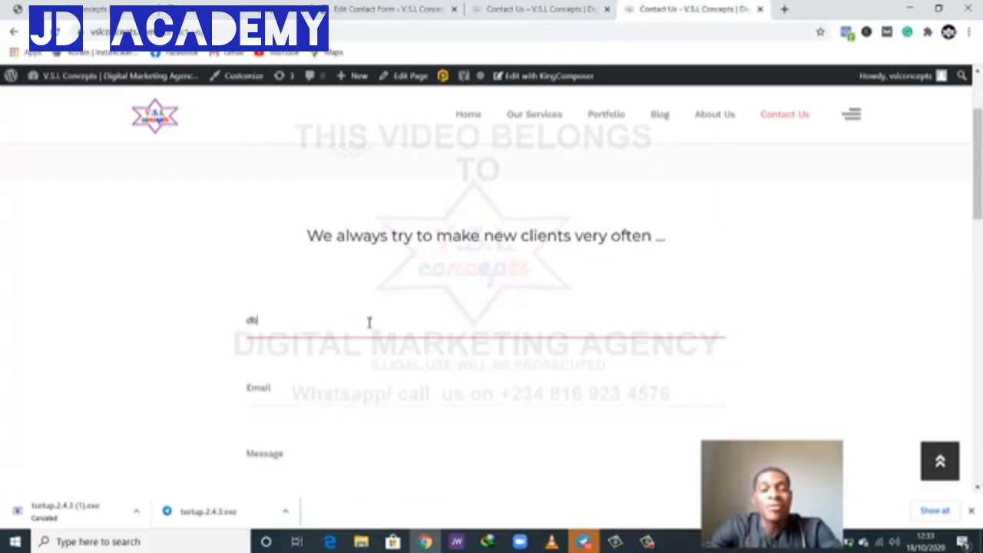
{"action": "key", "text": "BackSpace"}
{"action": "key", "text": "BackSpace"}
{"action": "key", "text": "BackSpace"}
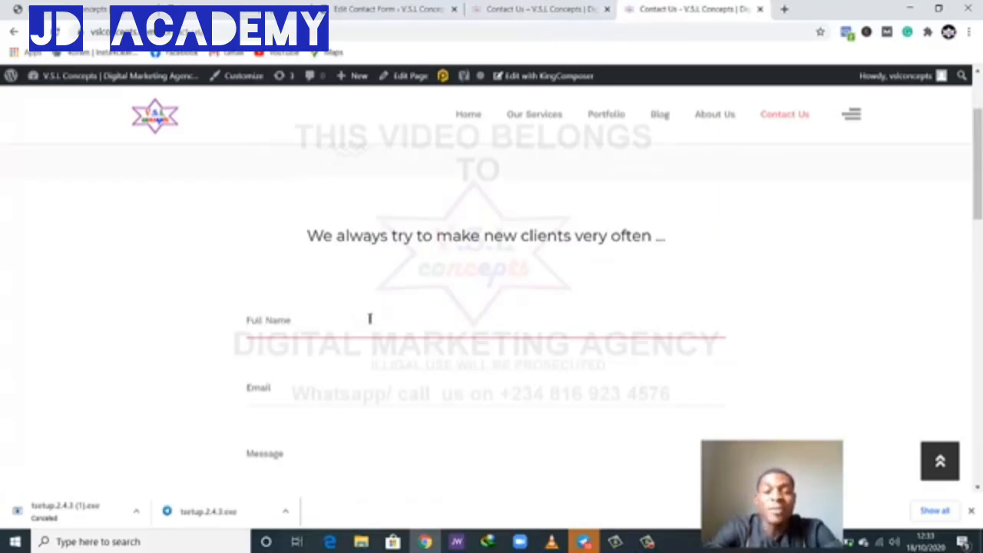
Step: Test the Send Message button of the reference site's contact form with the fields left empty
{"action": "scroll", "coordinate": [369, 330], "scroll_direction": "down", "scroll_amount": 6}
{"action": "scroll", "coordinate": [482, 203], "scroll_direction": "up", "scroll_amount": 2}
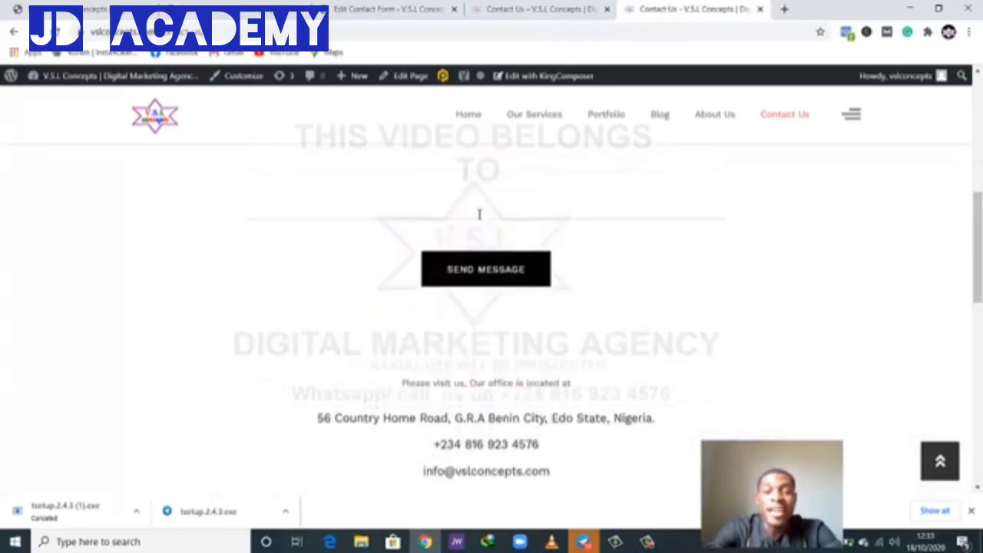
{"action": "left_click", "coordinate": [495, 272]}
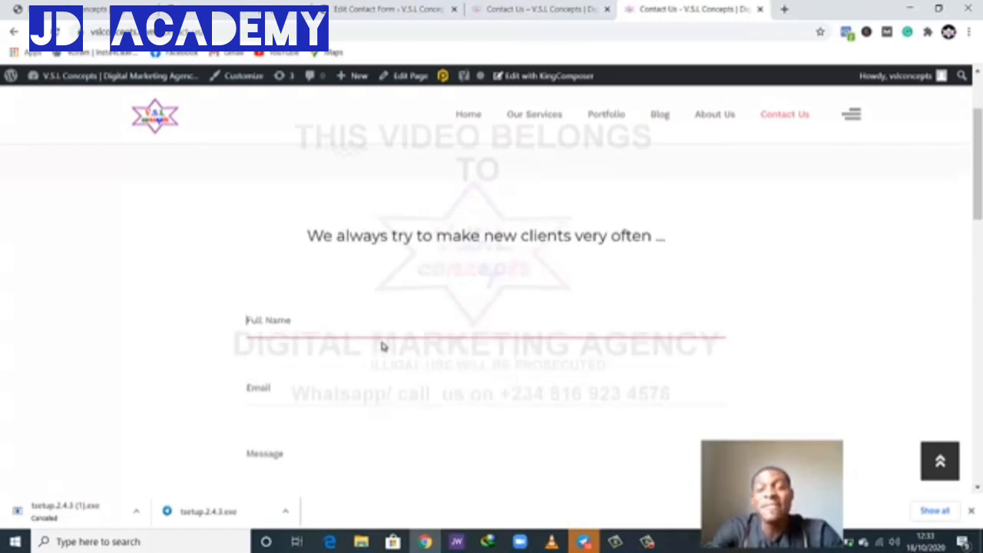
Step: Return to the Contact form 1 editor and examine its form template from the Your Name label through to the submit tag
{"action": "left_click", "coordinate": [367, 11]}
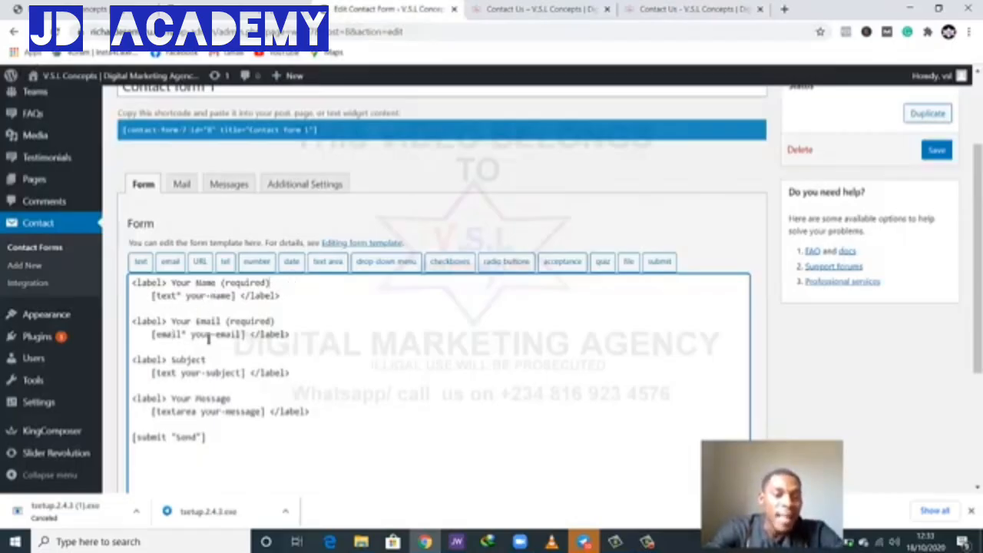
{"action": "scroll", "coordinate": [207, 338], "scroll_direction": "down", "scroll_amount": 1}
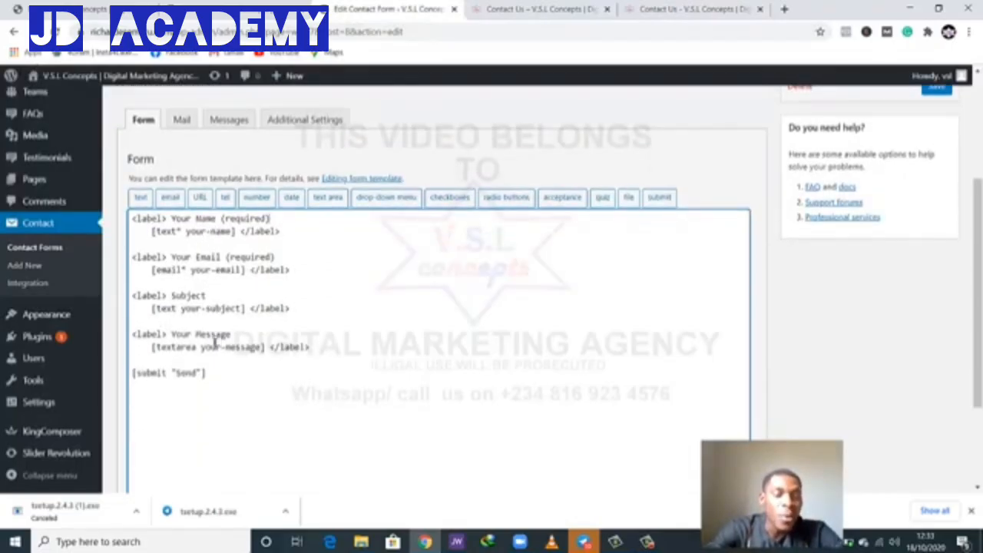
{"action": "scroll", "coordinate": [221, 284], "scroll_direction": "up", "scroll_amount": 1}
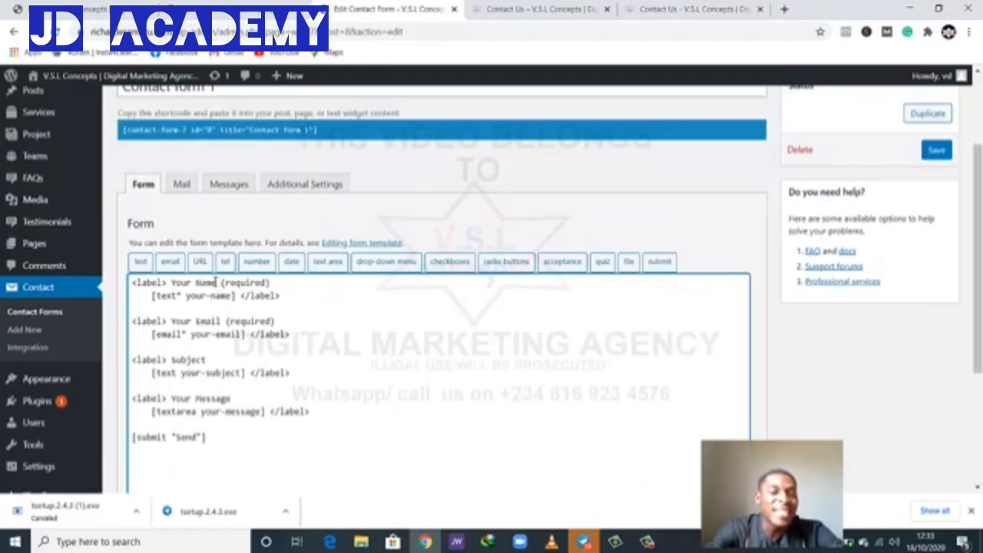
{"action": "left_click_drag", "start_coordinate": [216, 283], "coordinate": [197, 284]}
{"action": "left_click", "coordinate": [193, 284]}
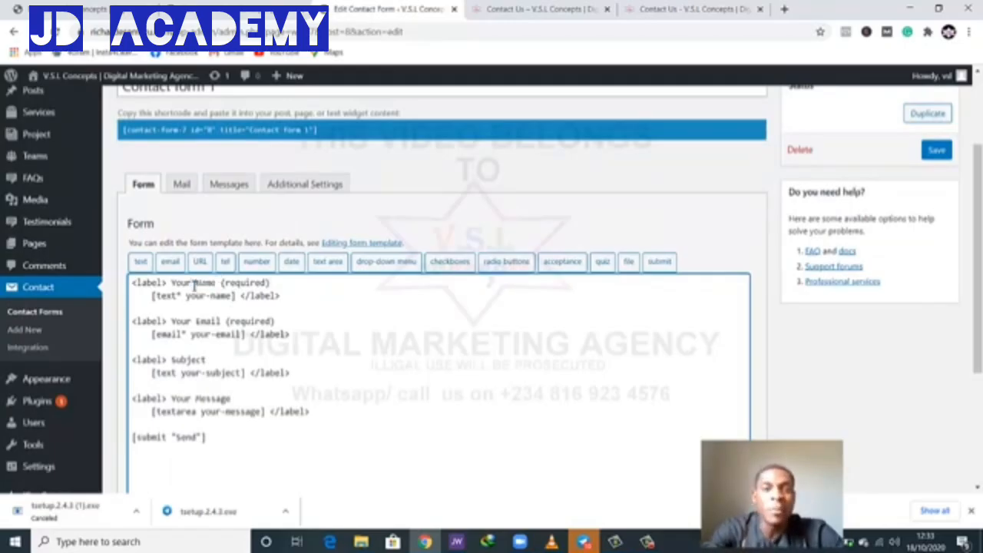
{"action": "scroll", "coordinate": [197, 321], "scroll_direction": "down", "scroll_amount": 1}
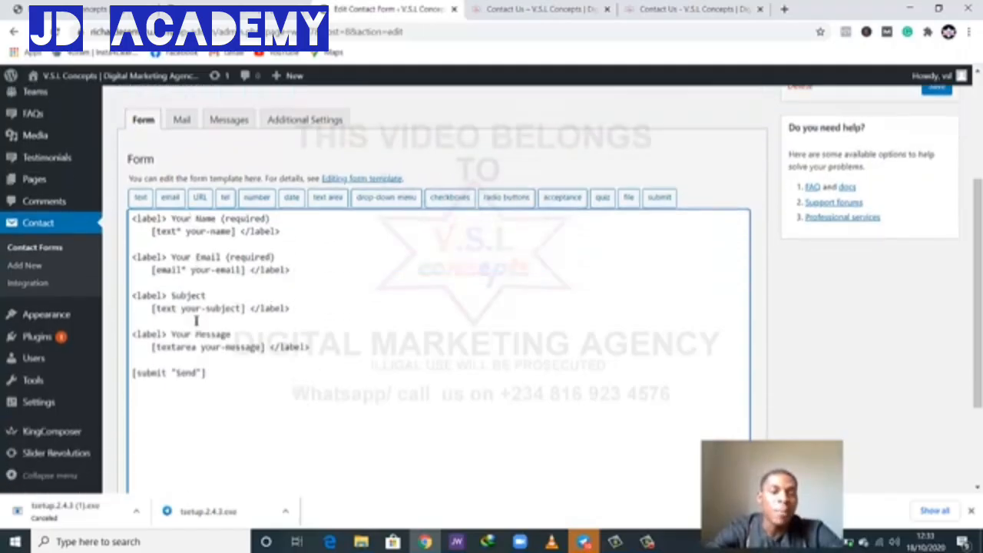
{"action": "scroll", "coordinate": [198, 326], "scroll_direction": "down", "scroll_amount": 1}
{"action": "scroll", "coordinate": [197, 330], "scroll_direction": "up", "scroll_amount": 1}
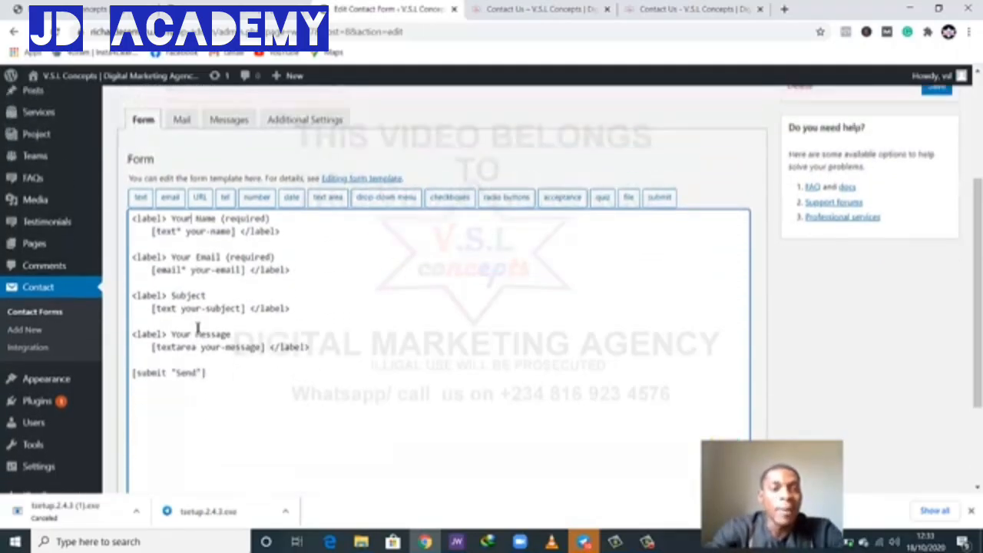
{"action": "scroll", "coordinate": [197, 280], "scroll_direction": "down", "scroll_amount": 2}
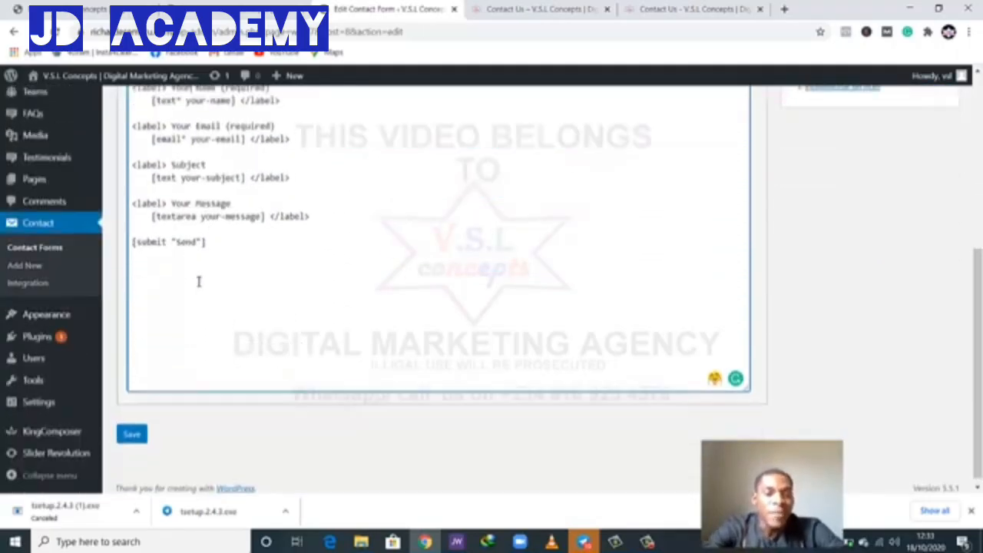
{"action": "scroll", "coordinate": [198, 283], "scroll_direction": "down", "scroll_amount": 1}
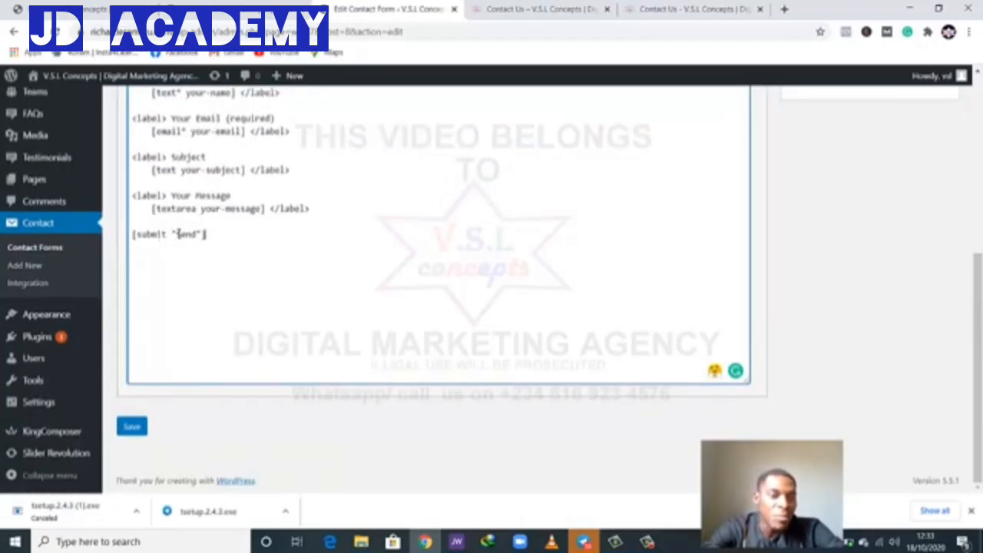
Step: Replace "submit" with "send message" in the template's last tag, making it [send message "Send"], and save the contact form
{"action": "left_click_drag", "start_coordinate": [165, 236], "coordinate": [152, 239]}
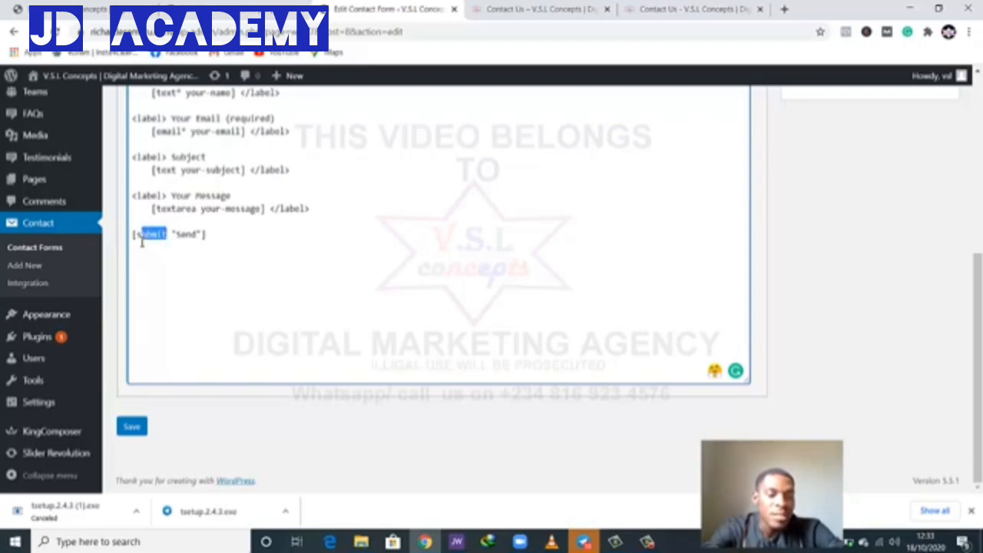
{"action": "type", "text": "sen"}
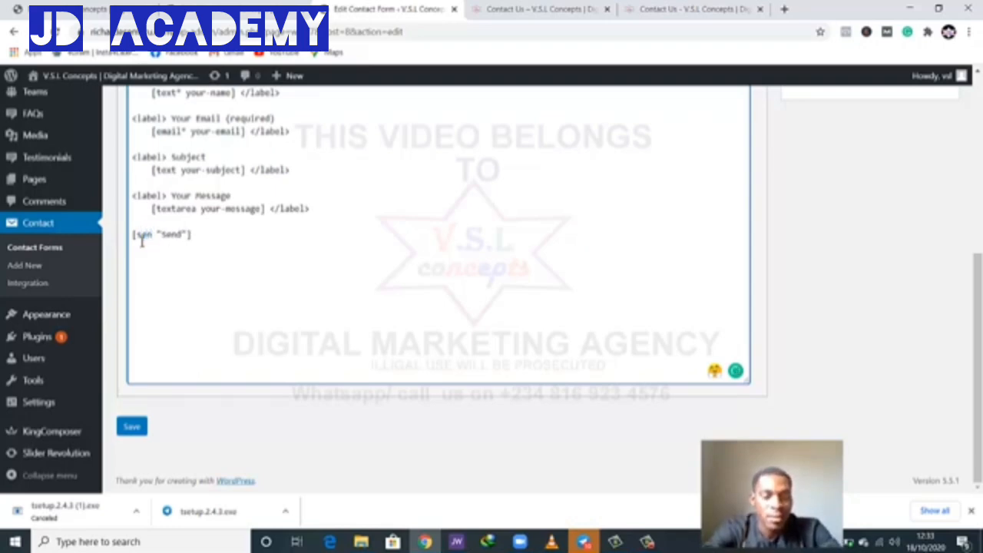
{"action": "type", "text": "d ]message"}
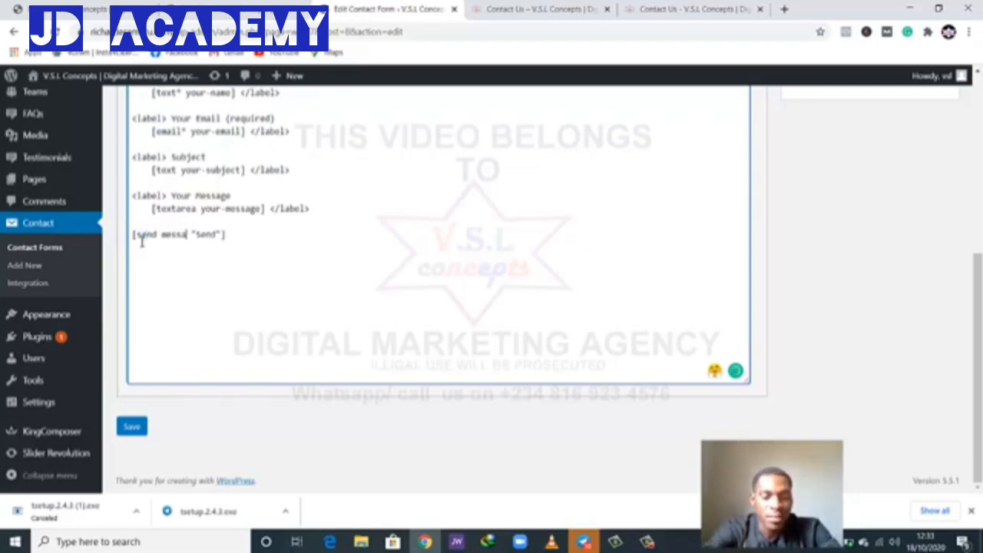
{"action": "scroll", "coordinate": [205, 246], "scroll_direction": "up", "scroll_amount": 2}
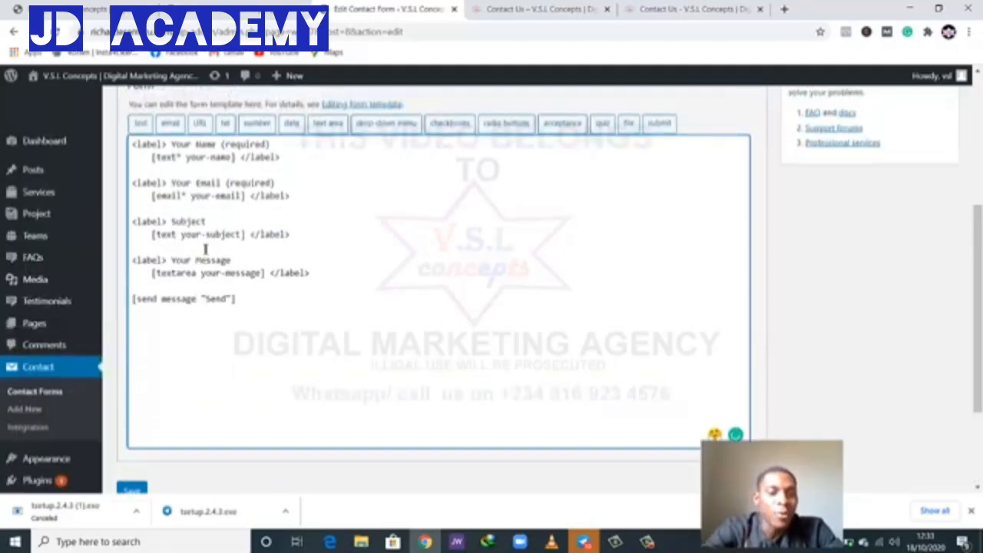
{"action": "scroll", "coordinate": [205, 253], "scroll_direction": "down", "scroll_amount": 2}
{"action": "left_click", "coordinate": [144, 431]}
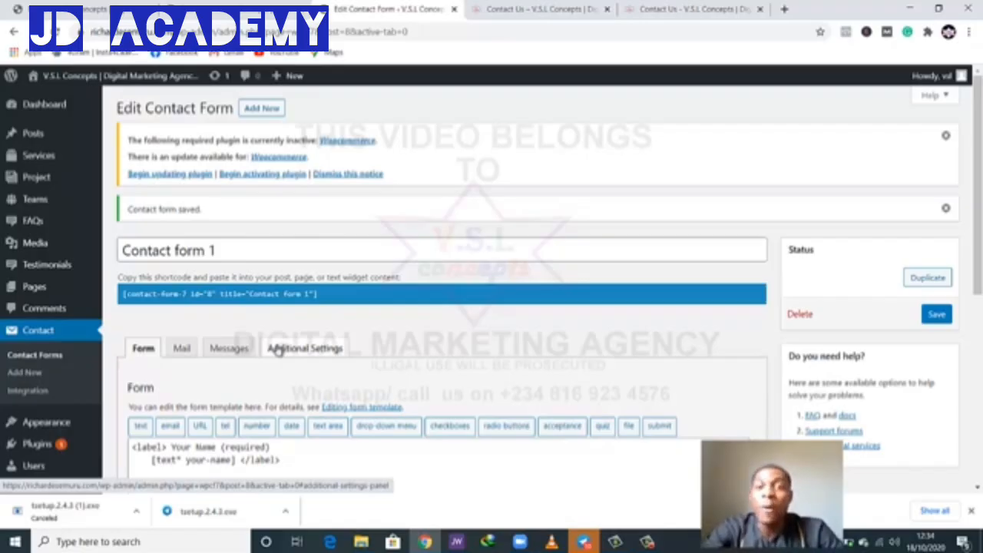
Step: Review the saved form template, the Contact Us page editor and the form on the live Contact Us page
{"action": "scroll", "coordinate": [418, 253], "scroll_direction": "down", "scroll_amount": 4}
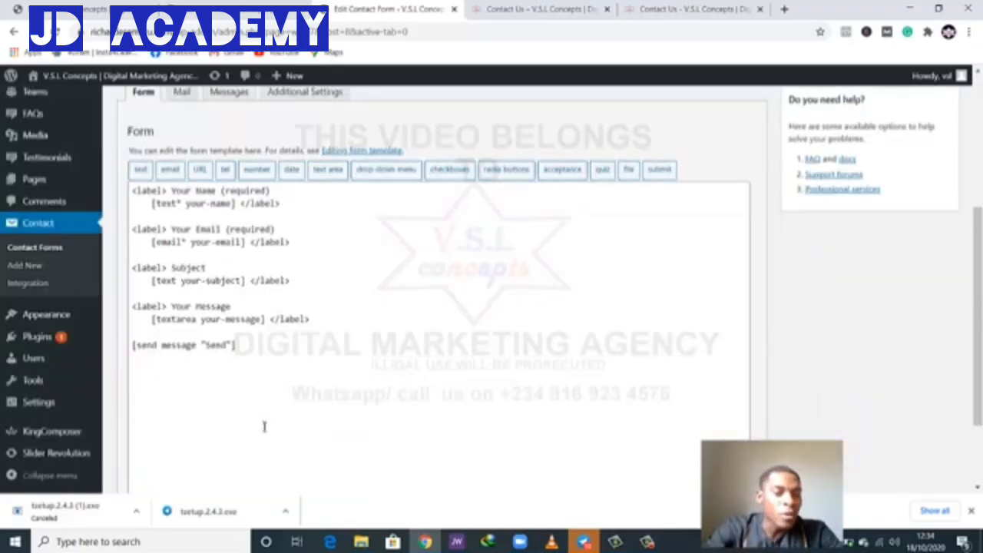
{"action": "scroll", "coordinate": [263, 424], "scroll_direction": "up", "scroll_amount": 4}
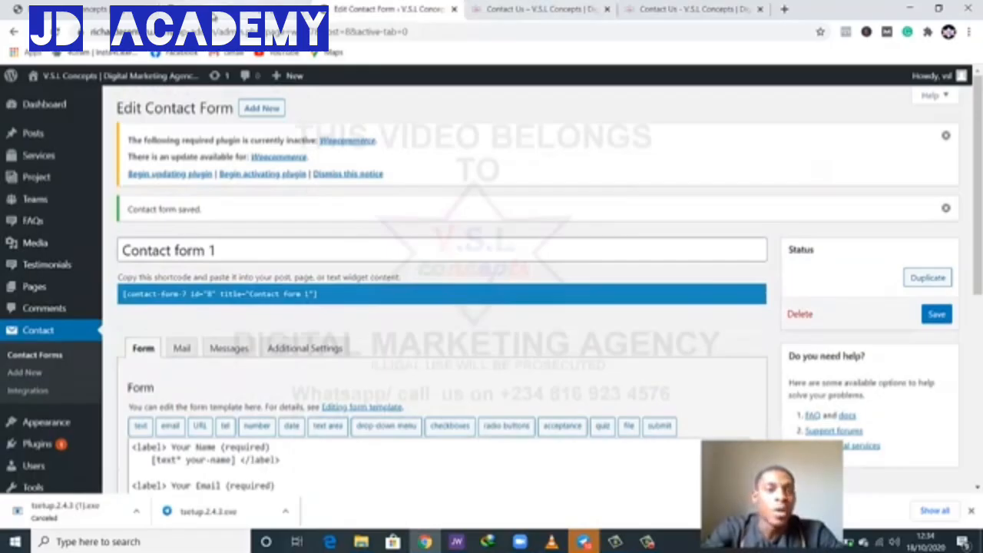
{"action": "left_click", "coordinate": [214, 20]}
{"action": "scroll", "coordinate": [338, 347], "scroll_direction": "down", "scroll_amount": 2}
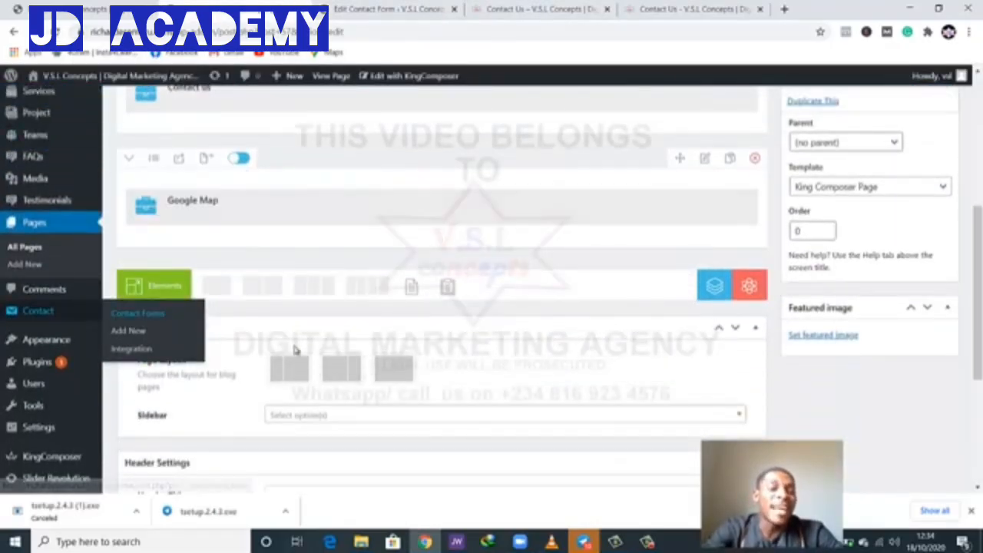
{"action": "left_click", "coordinate": [542, 8]}
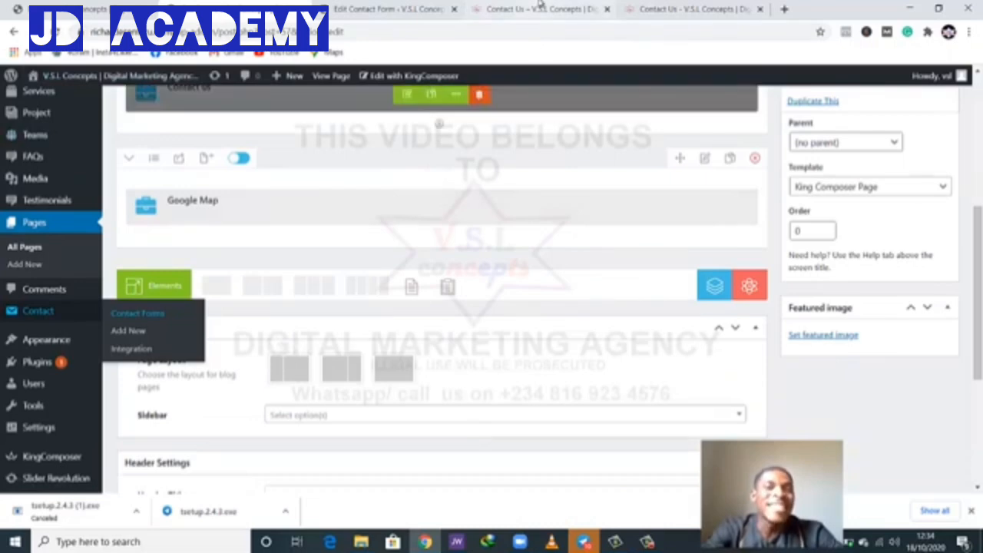
{"action": "scroll", "coordinate": [387, 280], "scroll_direction": "up", "scroll_amount": 3}
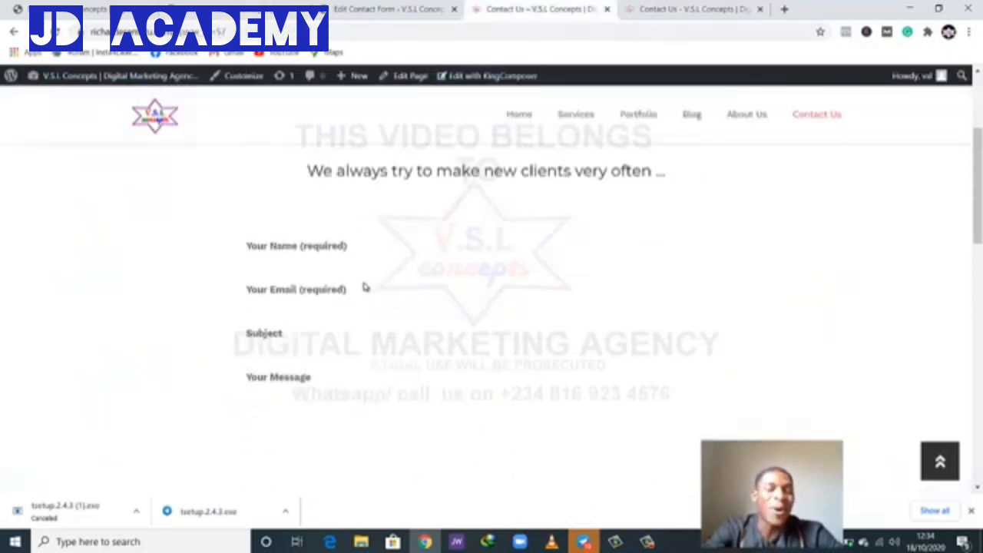
Step: Return to the Contact Us page editor, reload it and open the settings of the Contact us element
{"action": "left_click", "coordinate": [238, 9]}
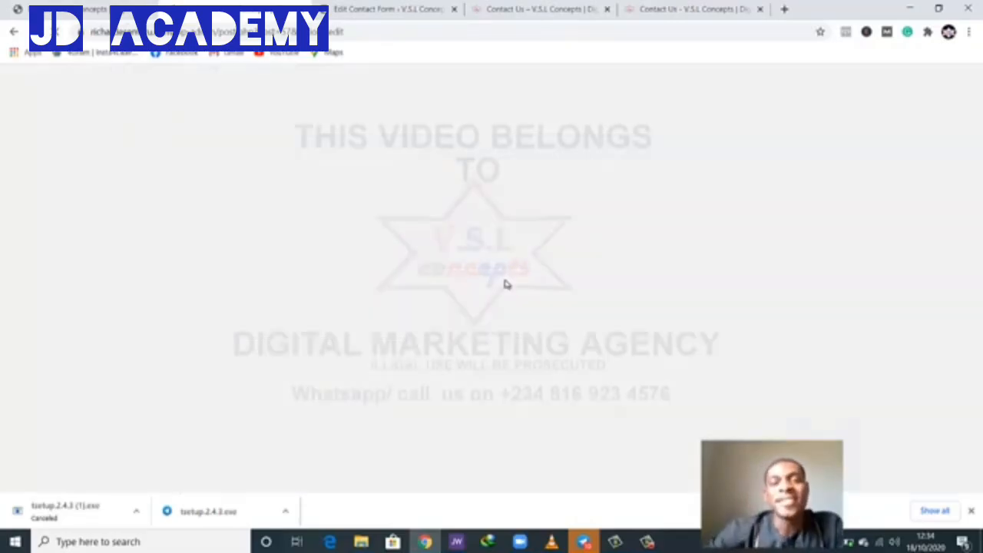
{"action": "scroll", "coordinate": [527, 356], "scroll_direction": "down", "scroll_amount": 3}
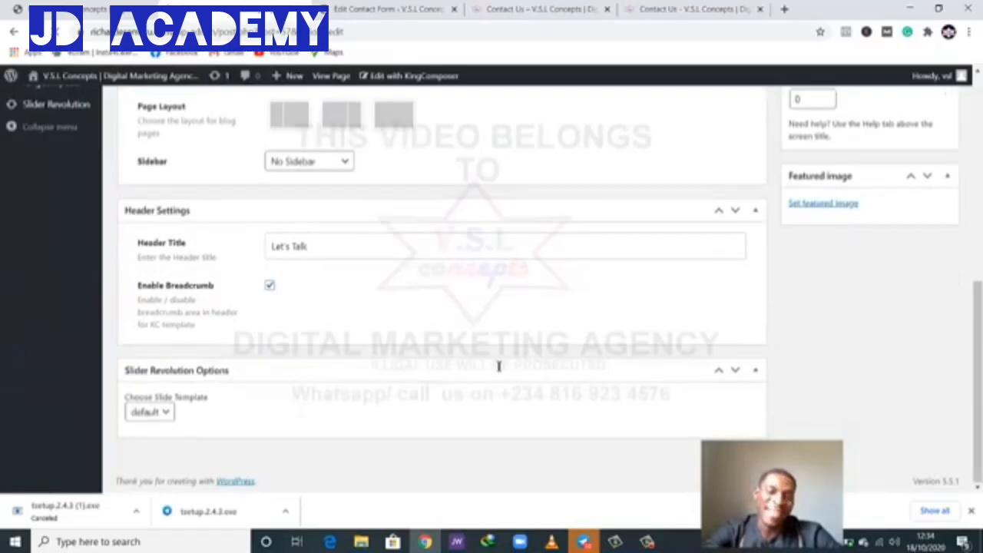
{"action": "scroll", "coordinate": [498, 367], "scroll_direction": "up", "scroll_amount": 10}
{"action": "scroll", "coordinate": [495, 369], "scroll_direction": "down", "scroll_amount": 6}
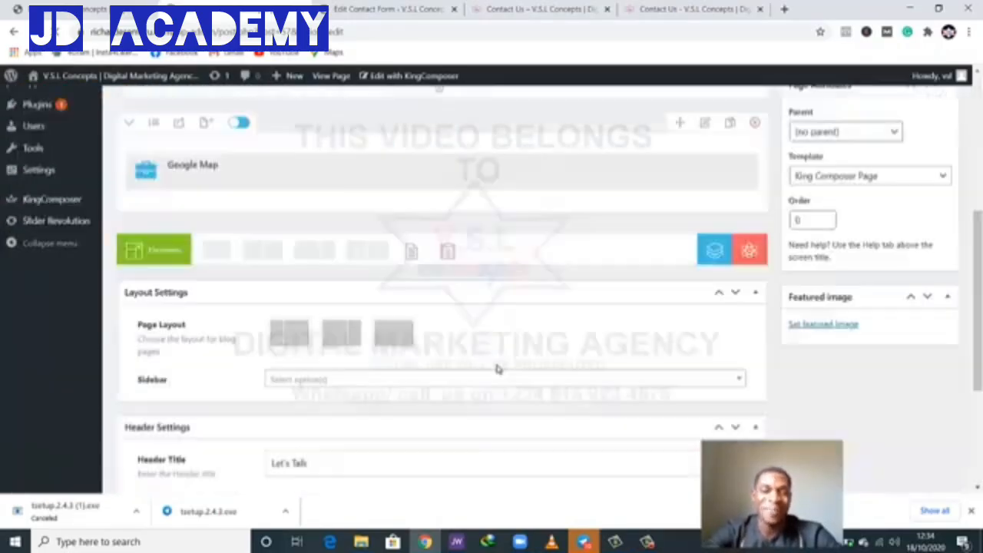
{"action": "scroll", "coordinate": [495, 368], "scroll_direction": "down", "scroll_amount": 4}
{"action": "scroll", "coordinate": [336, 336], "scroll_direction": "up", "scroll_amount": 6}
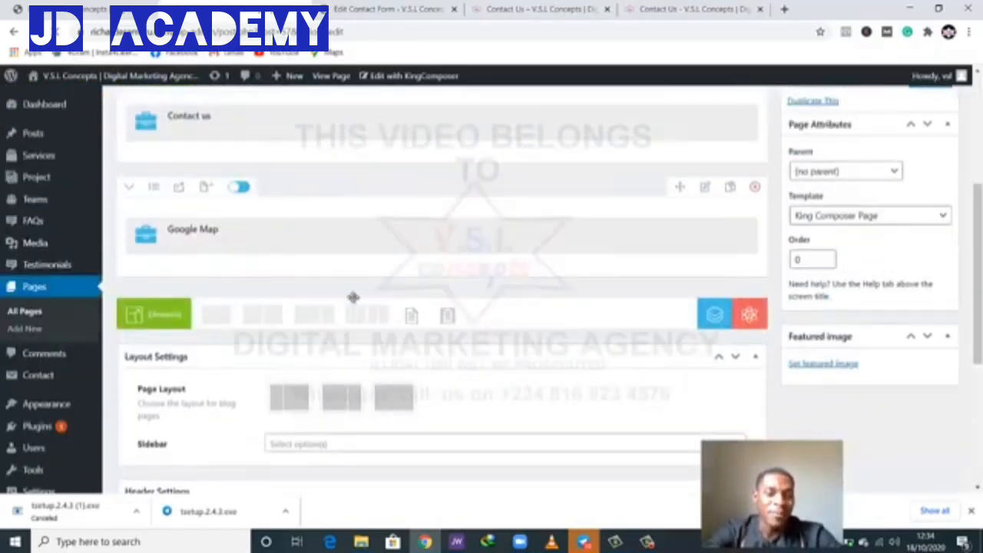
{"action": "scroll", "coordinate": [354, 297], "scroll_direction": "down", "scroll_amount": 3}
{"action": "scroll", "coordinate": [351, 300], "scroll_direction": "up", "scroll_amount": 5}
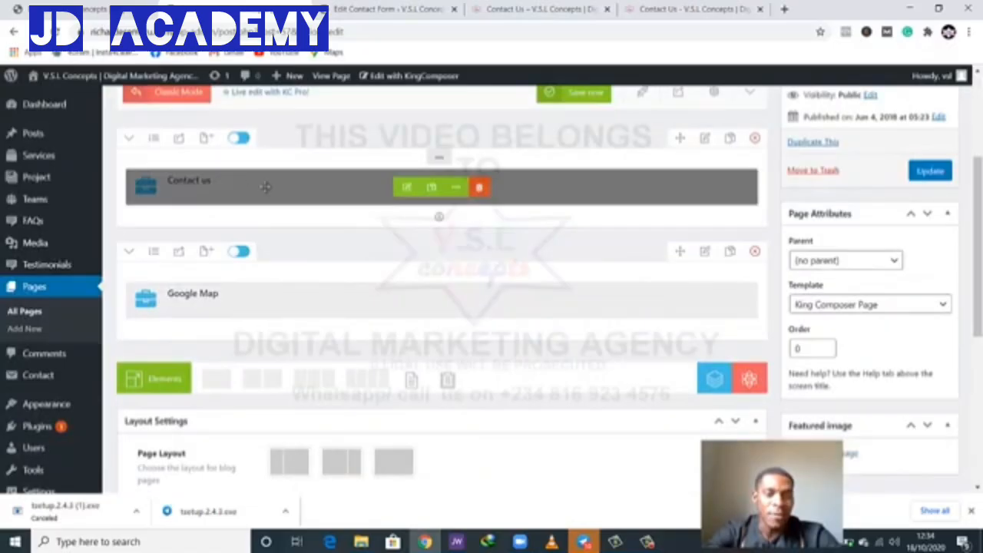
{"action": "left_click", "coordinate": [408, 189]}
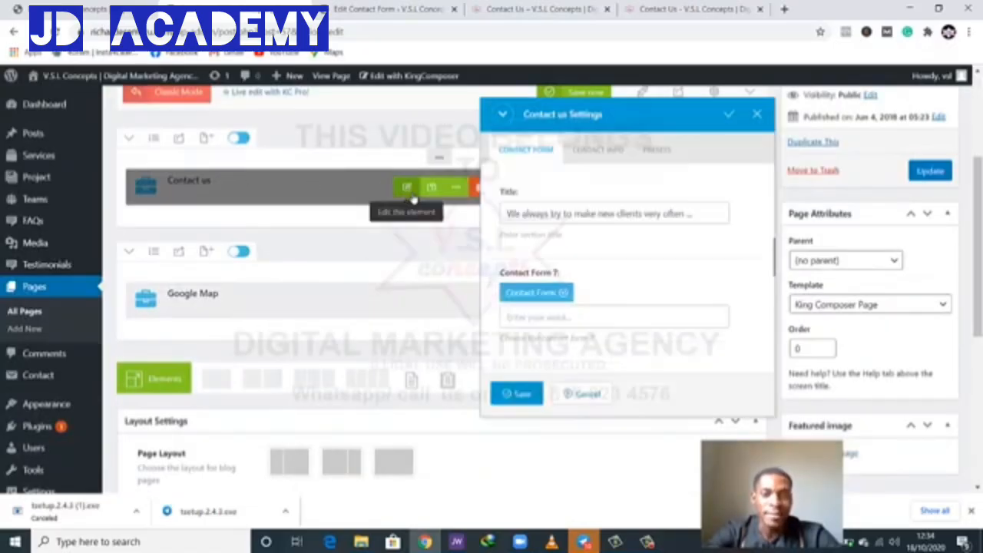
Step: Replace the element's Contact Form 7 selection "Contact form" with "Contact form 1", save the settings and update the page
{"action": "left_click", "coordinate": [567, 318]}
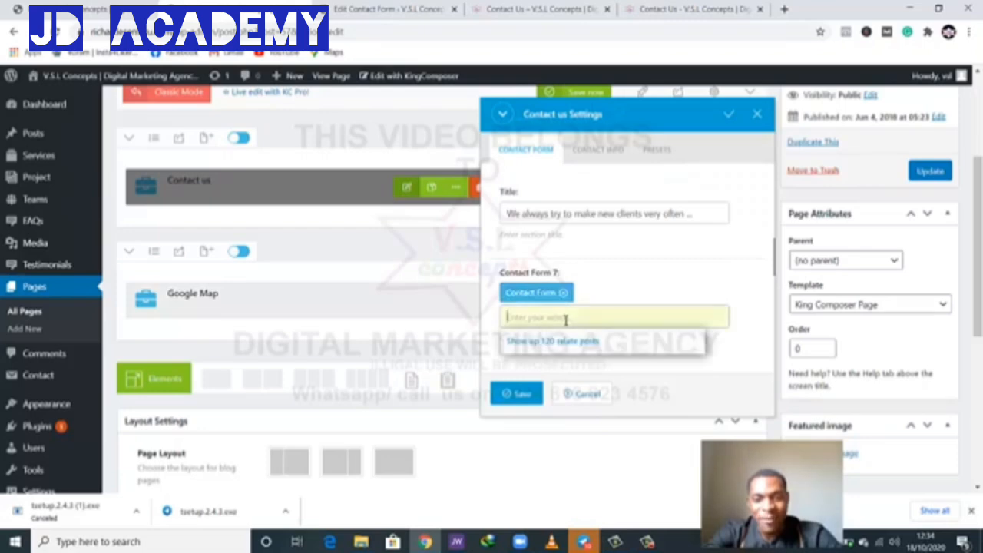
{"action": "left_click", "coordinate": [563, 293]}
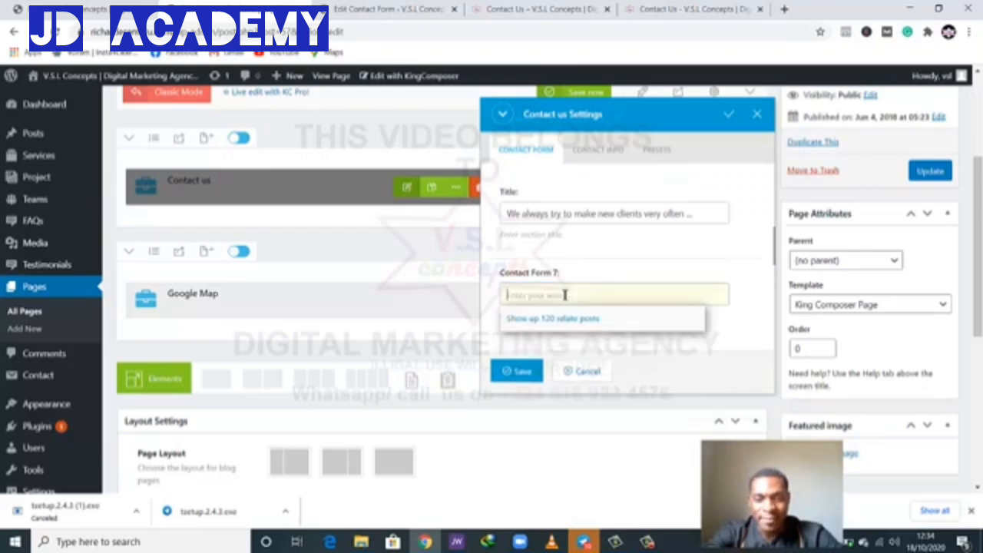
{"action": "left_click", "coordinate": [570, 296]}
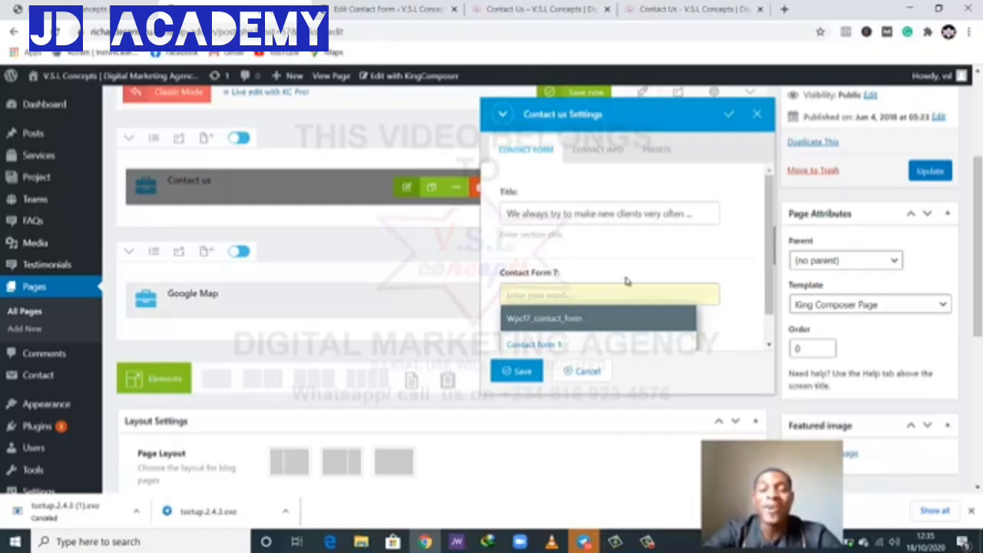
{"action": "scroll", "coordinate": [672, 264], "scroll_direction": "down", "scroll_amount": 1}
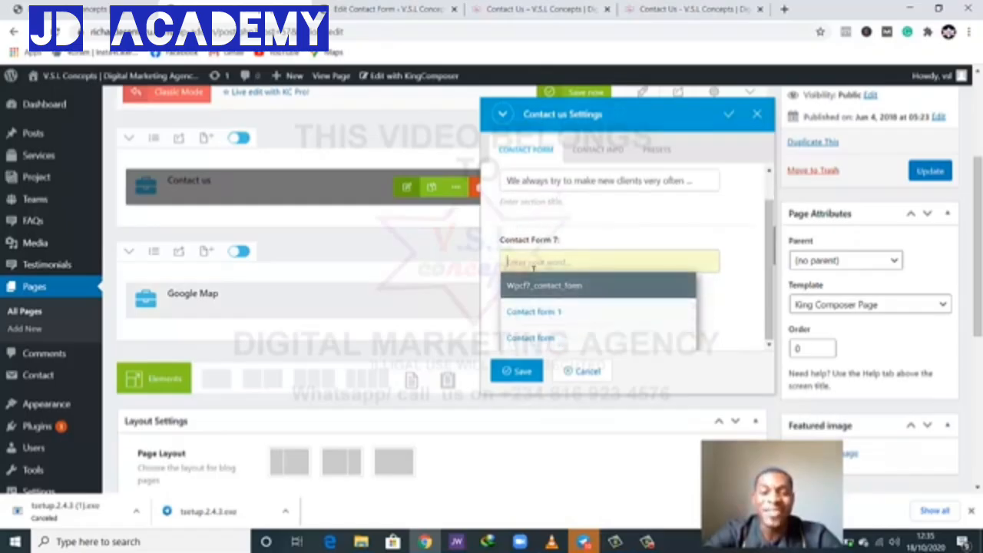
{"action": "left_click", "coordinate": [536, 315]}
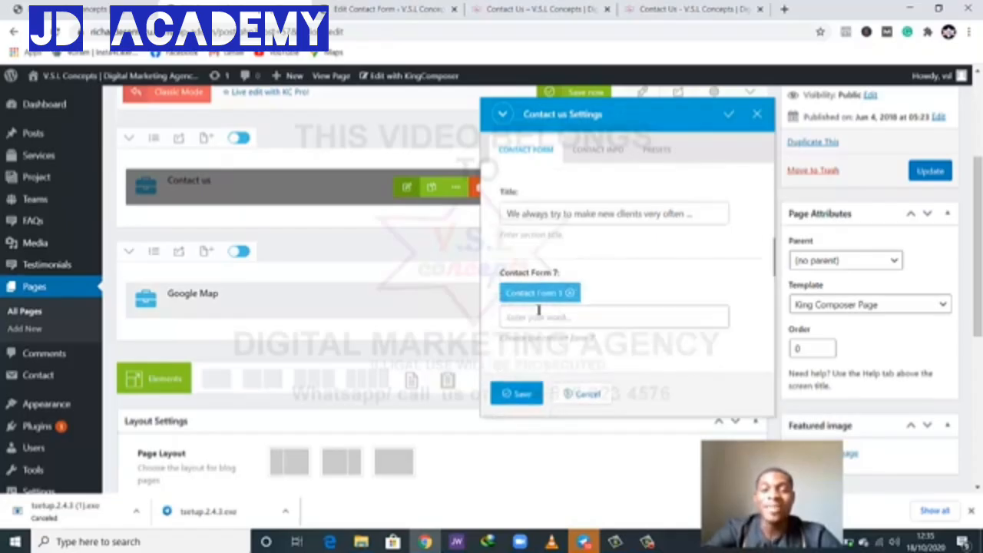
{"action": "left_click", "coordinate": [524, 400]}
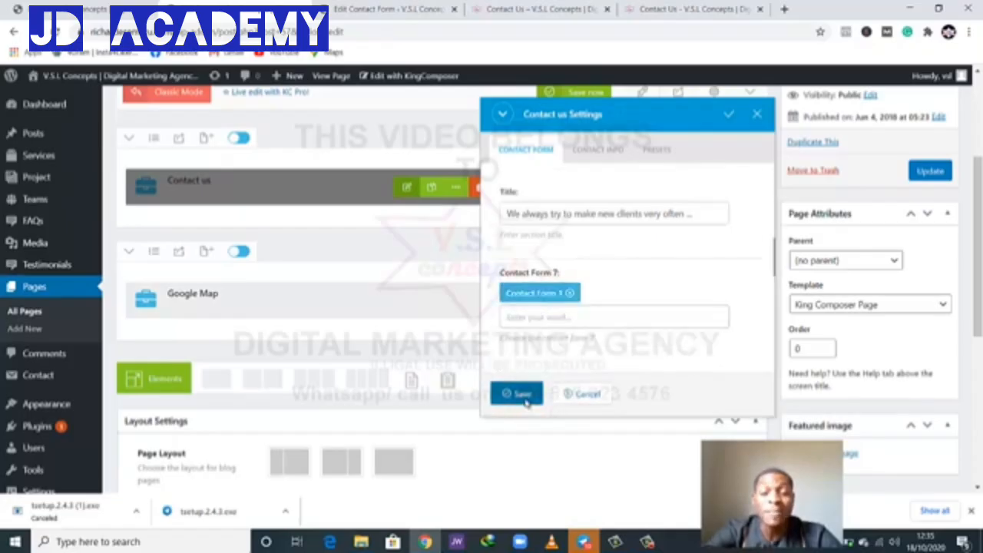
{"action": "scroll", "coordinate": [635, 266], "scroll_direction": "up", "scroll_amount": 3}
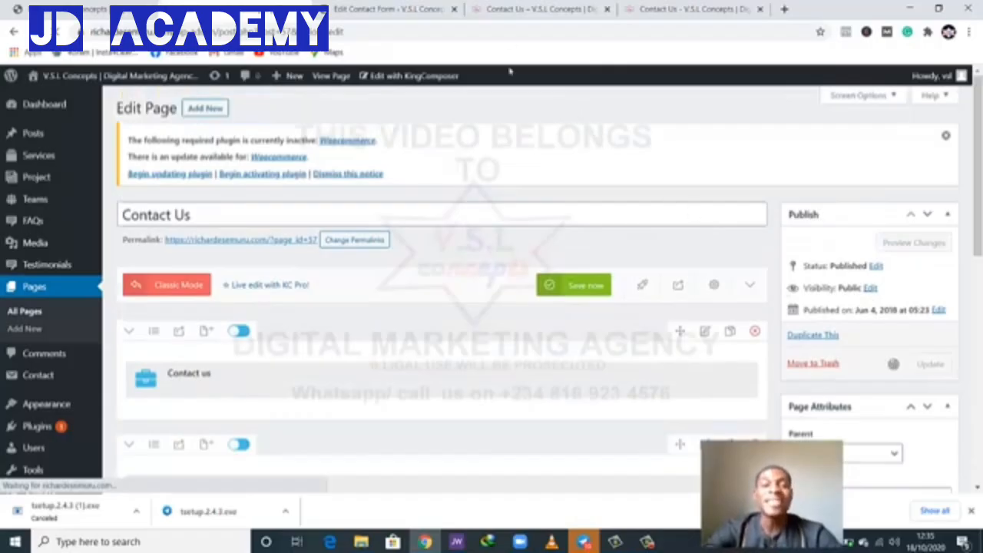
Step: Examine the live Contact Us page's form fields, Send button and office details
{"action": "left_click", "coordinate": [507, 9]}
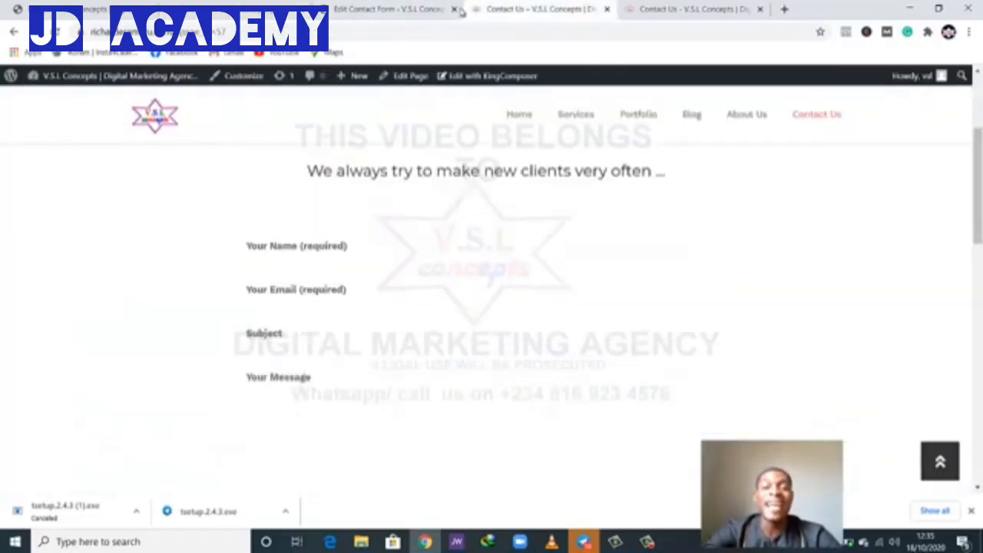
{"action": "scroll", "coordinate": [377, 277], "scroll_direction": "down", "scroll_amount": 4}
{"action": "scroll", "coordinate": [384, 283], "scroll_direction": "down", "scroll_amount": 2}
{"action": "scroll", "coordinate": [519, 231], "scroll_direction": "up", "scroll_amount": 2}
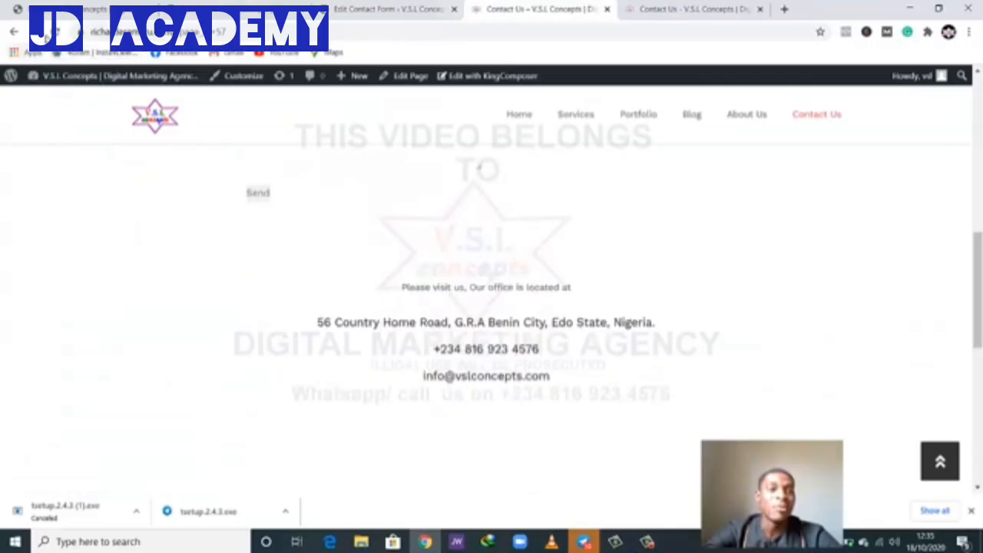
Step: Reload the live Contact Us page and check the send line below the form's message field
{"action": "left_click", "coordinate": [48, 32]}
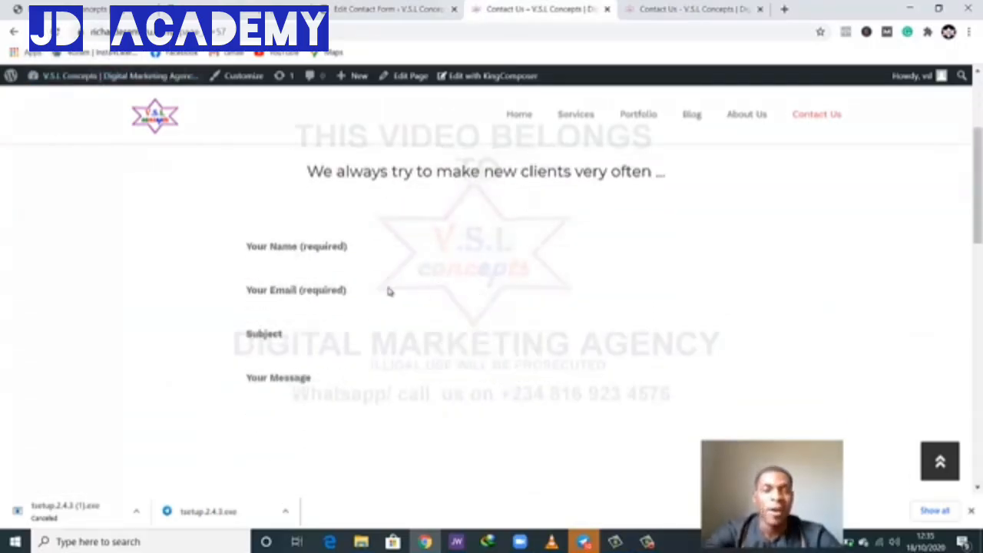
{"action": "scroll", "coordinate": [358, 359], "scroll_direction": "down", "scroll_amount": 3}
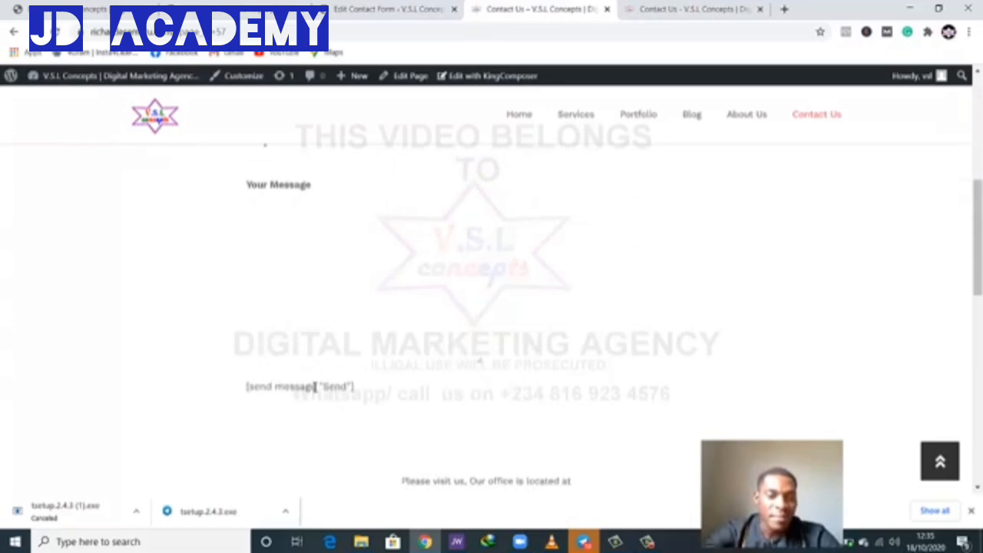
{"action": "scroll", "coordinate": [362, 368], "scroll_direction": "up", "scroll_amount": 1}
{"action": "scroll", "coordinate": [355, 376], "scroll_direction": "down", "scroll_amount": 1}
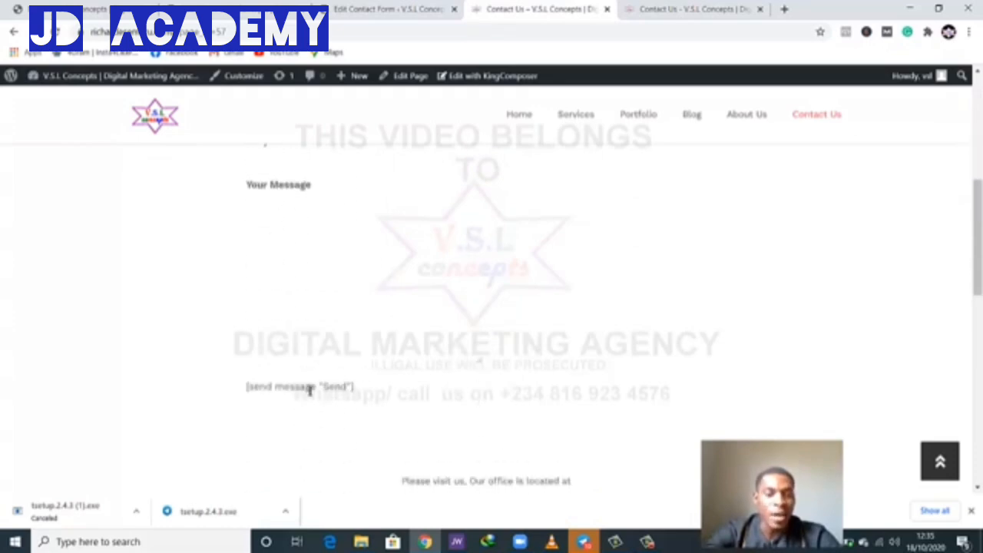
Step: Return to the Contact form 1 template and place the cursor on the send message line for editing
{"action": "left_click", "coordinate": [381, 9]}
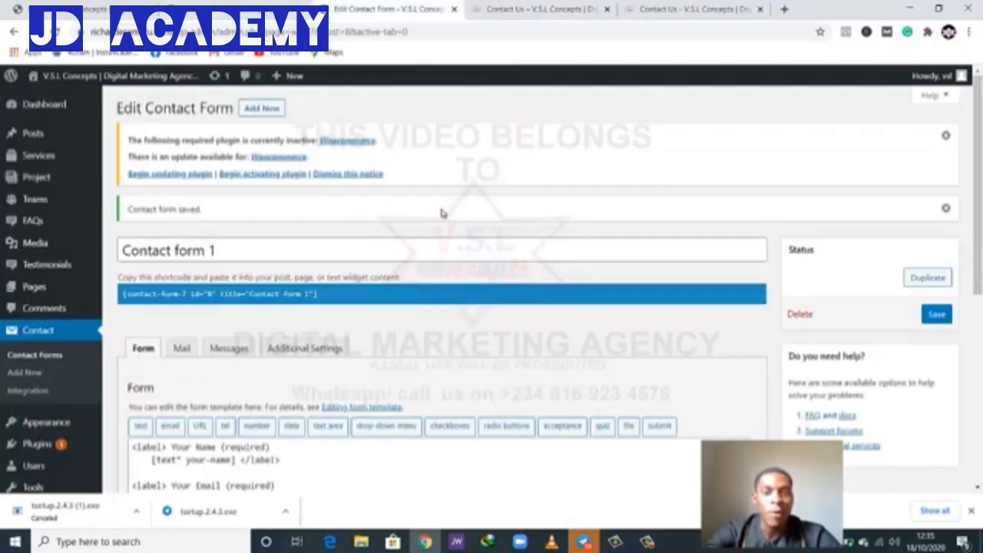
{"action": "scroll", "coordinate": [440, 231], "scroll_direction": "down", "scroll_amount": 2}
{"action": "scroll", "coordinate": [442, 261], "scroll_direction": "down", "scroll_amount": 1}
{"action": "left_click", "coordinate": [362, 347]}
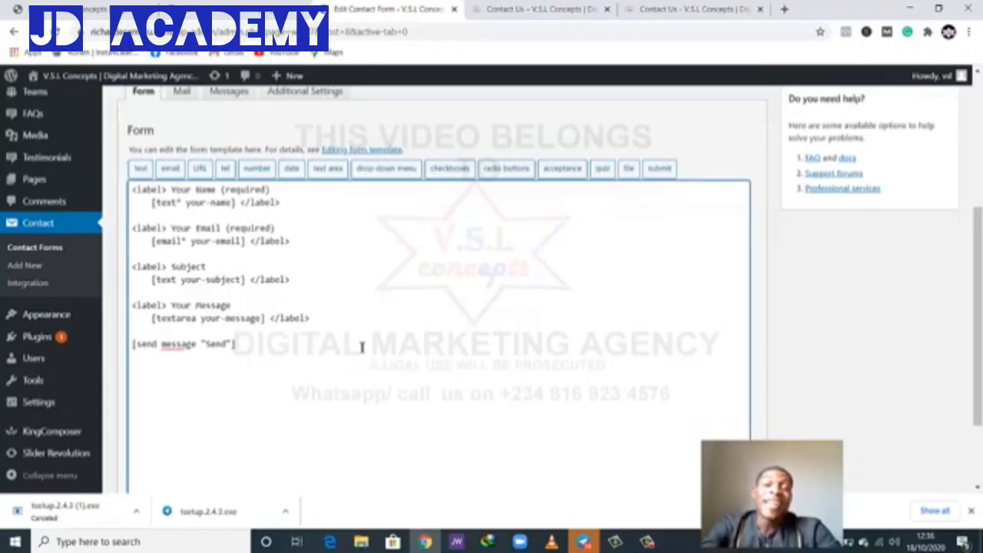
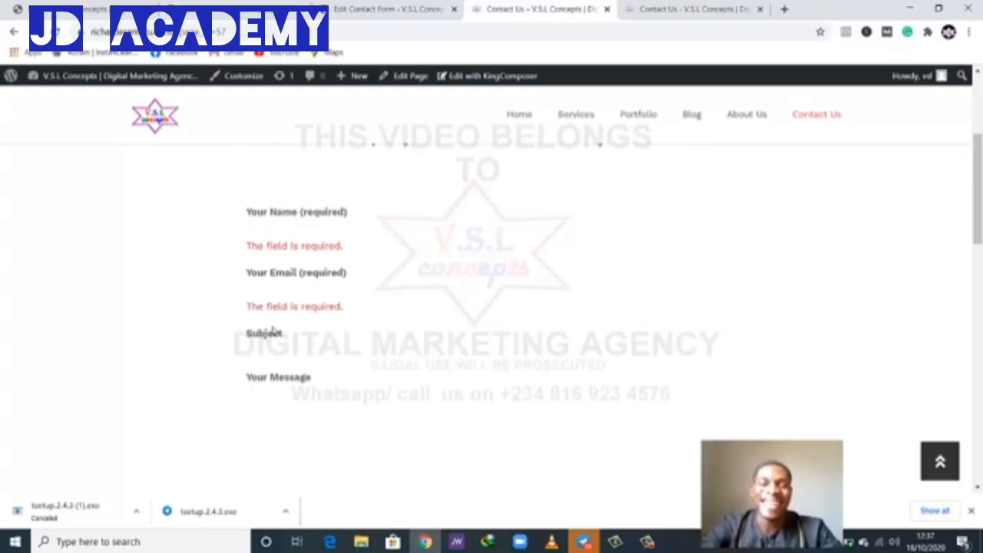
Step: Compare the live Contact Us form with the Contact form 1 template and its submit tag
{"action": "scroll", "coordinate": [274, 324], "scroll_direction": "down", "scroll_amount": 4}
{"action": "scroll", "coordinate": [274, 324], "scroll_direction": "up", "scroll_amount": 6}
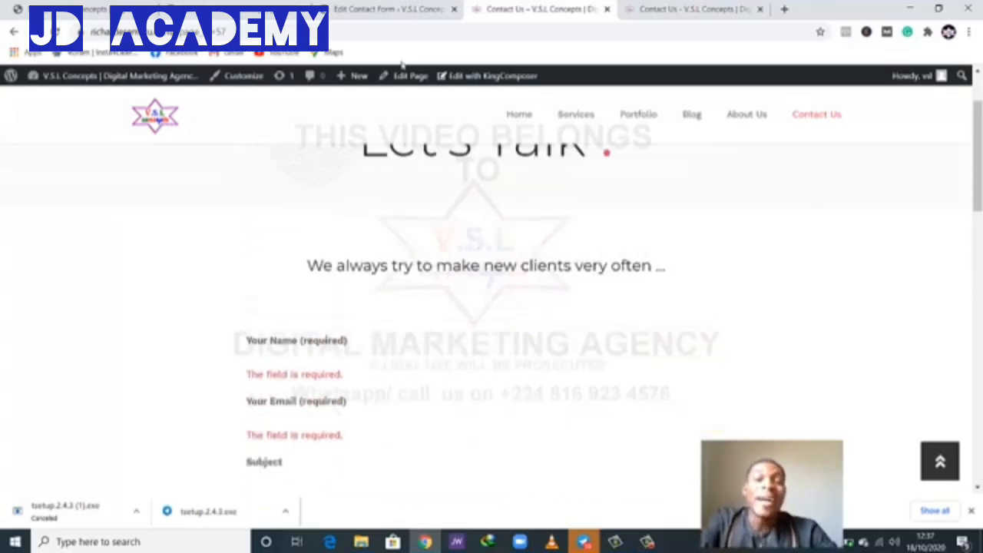
{"action": "left_click", "coordinate": [388, 9]}
{"action": "scroll", "coordinate": [305, 302], "scroll_direction": "down", "scroll_amount": 3}
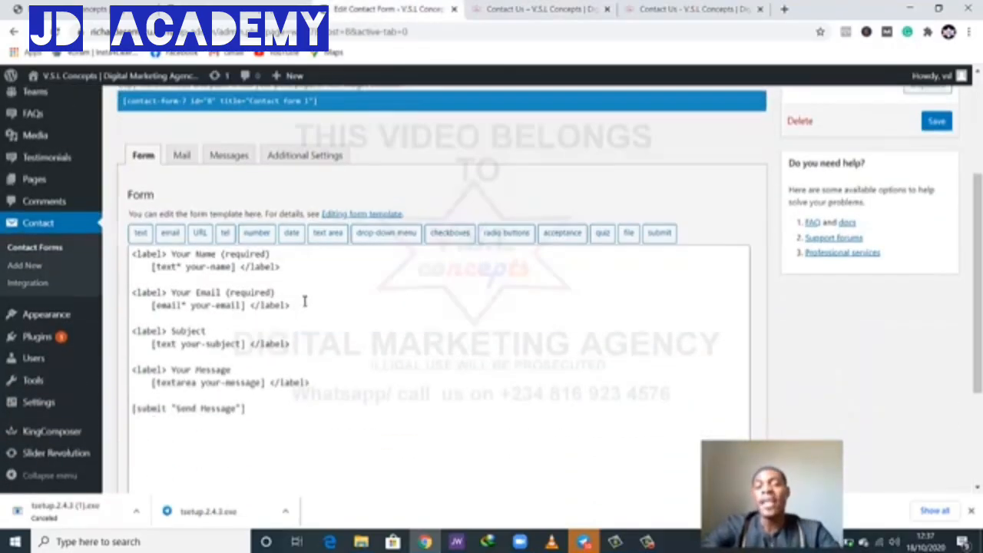
{"action": "scroll", "coordinate": [305, 302], "scroll_direction": "down", "scroll_amount": 1}
{"action": "scroll", "coordinate": [305, 301], "scroll_direction": "up", "scroll_amount": 4}
Step: Examine the live Contact Us page down to its footer, and the location map on the reference Contact Us page
{"action": "left_click", "coordinate": [538, 9]}
{"action": "scroll", "coordinate": [484, 333], "scroll_direction": "down", "scroll_amount": 4}
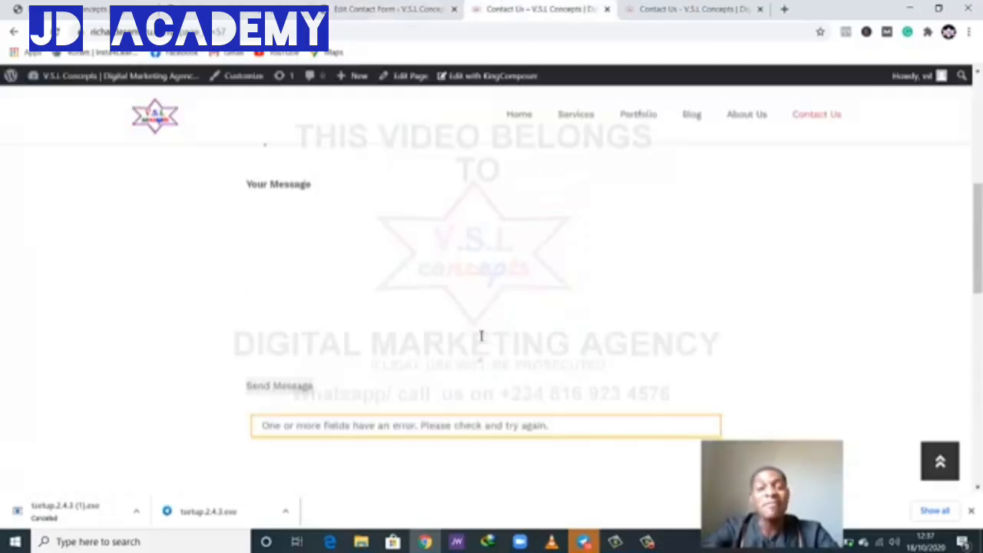
{"action": "scroll", "coordinate": [480, 334], "scroll_direction": "down", "scroll_amount": 5}
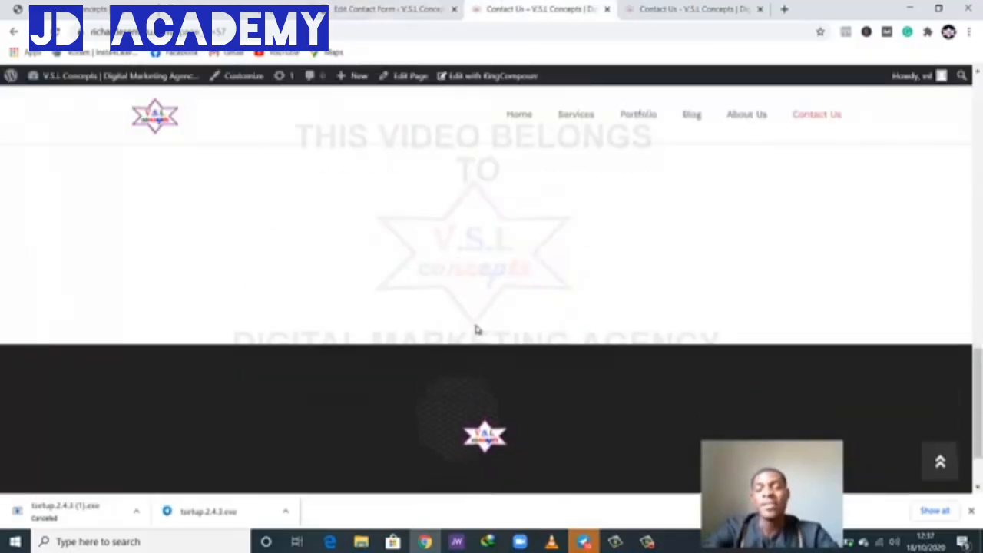
{"action": "scroll", "coordinate": [476, 330], "scroll_direction": "up", "scroll_amount": 3}
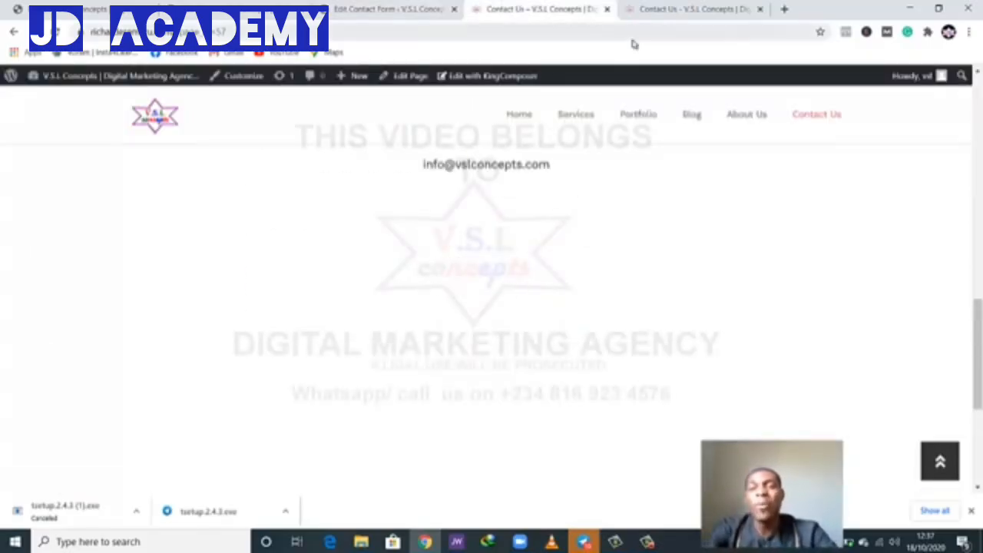
{"action": "scroll", "coordinate": [435, 366], "scroll_direction": "down", "scroll_amount": 2}
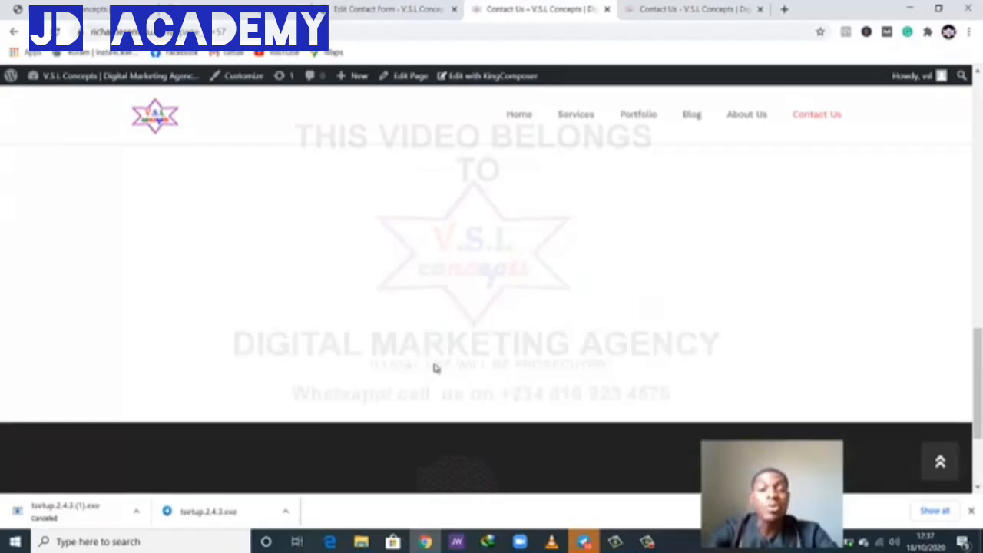
{"action": "scroll", "coordinate": [101, 261], "scroll_direction": "up", "scroll_amount": 2}
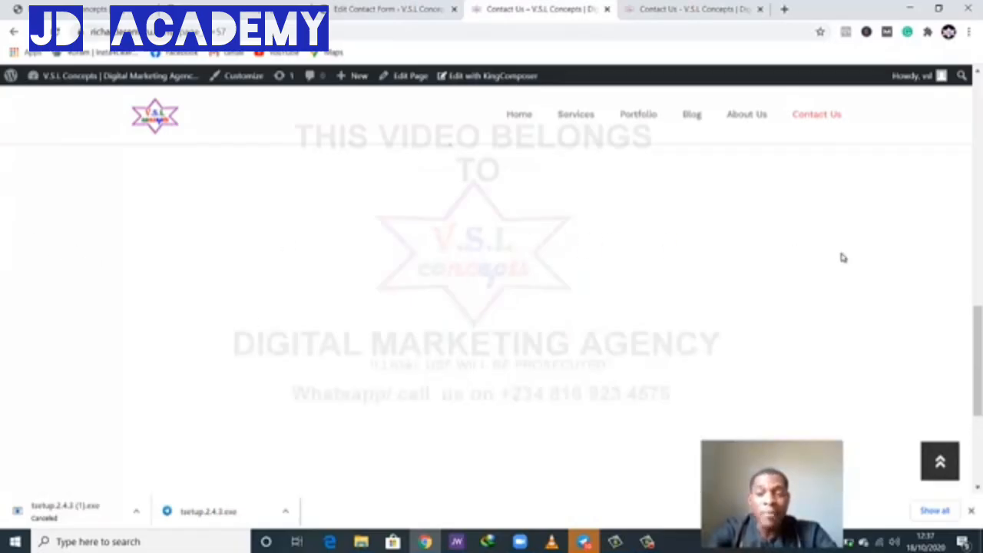
{"action": "left_click", "coordinate": [691, 9]}
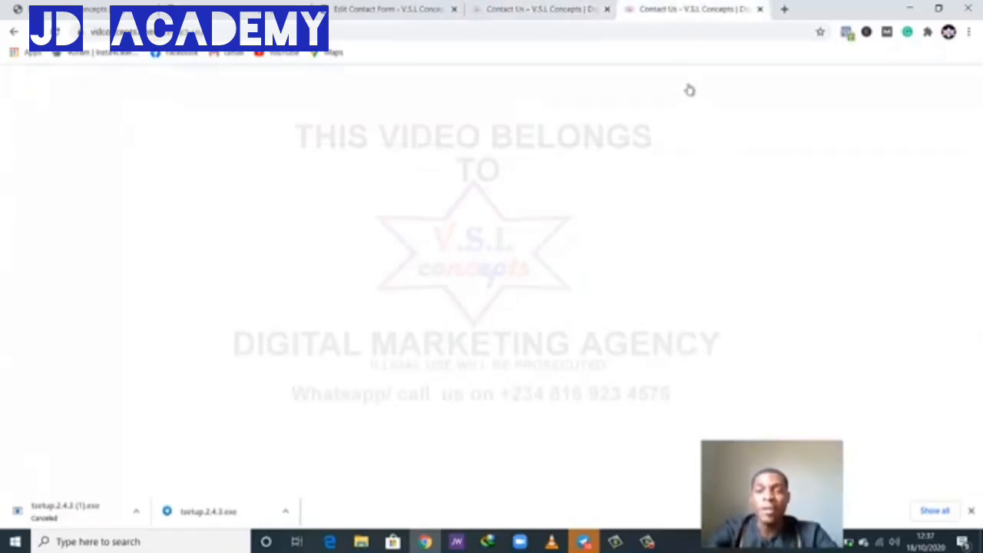
{"action": "scroll", "coordinate": [680, 192], "scroll_direction": "down", "scroll_amount": 5}
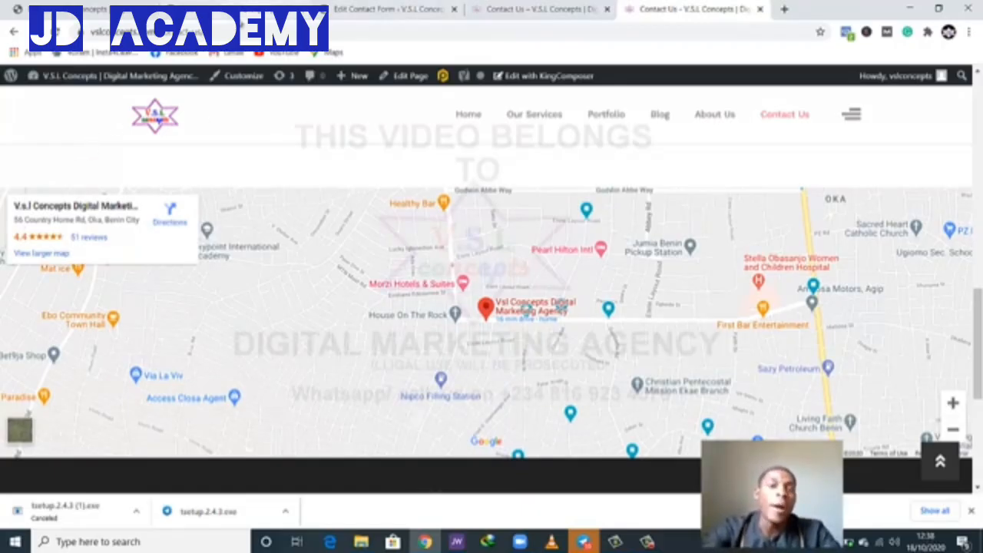
Step: Return to the Contact Us page editor and open the settings of the Google Map element
{"action": "left_click", "coordinate": [241, 11]}
{"action": "scroll", "coordinate": [302, 318], "scroll_direction": "down", "scroll_amount": 9}
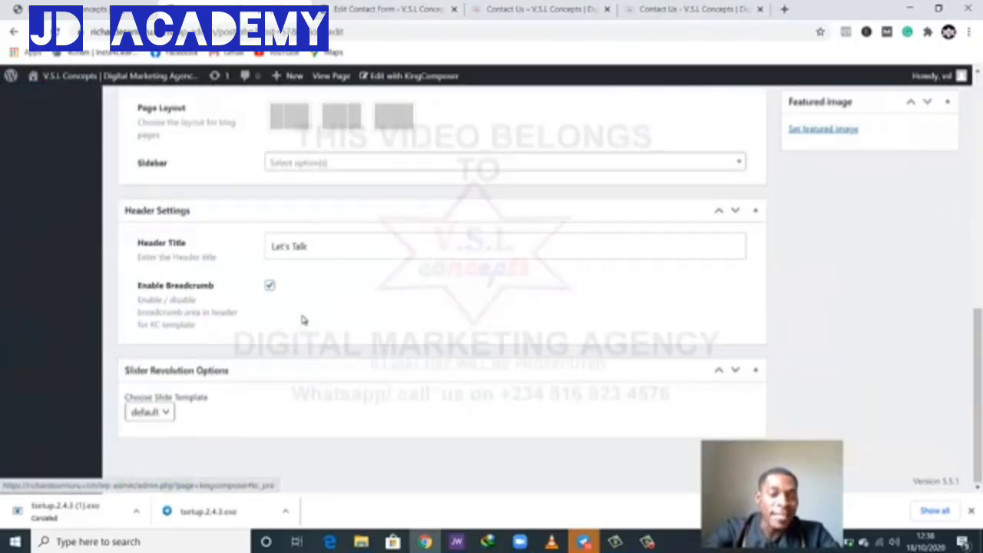
{"action": "scroll", "coordinate": [302, 320], "scroll_direction": "up", "scroll_amount": 3}
{"action": "mouse_move", "coordinate": [243, 151]}
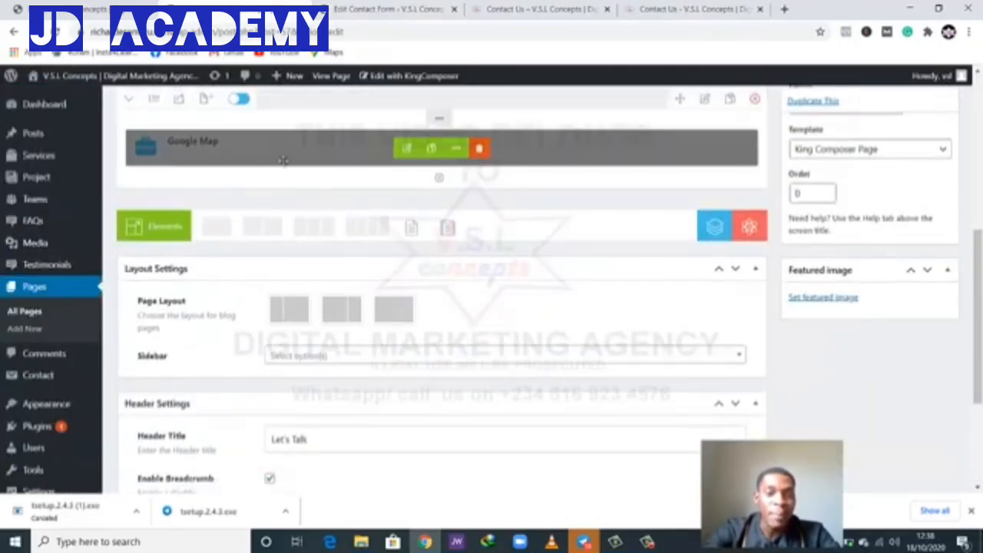
{"action": "left_click", "coordinate": [407, 149]}
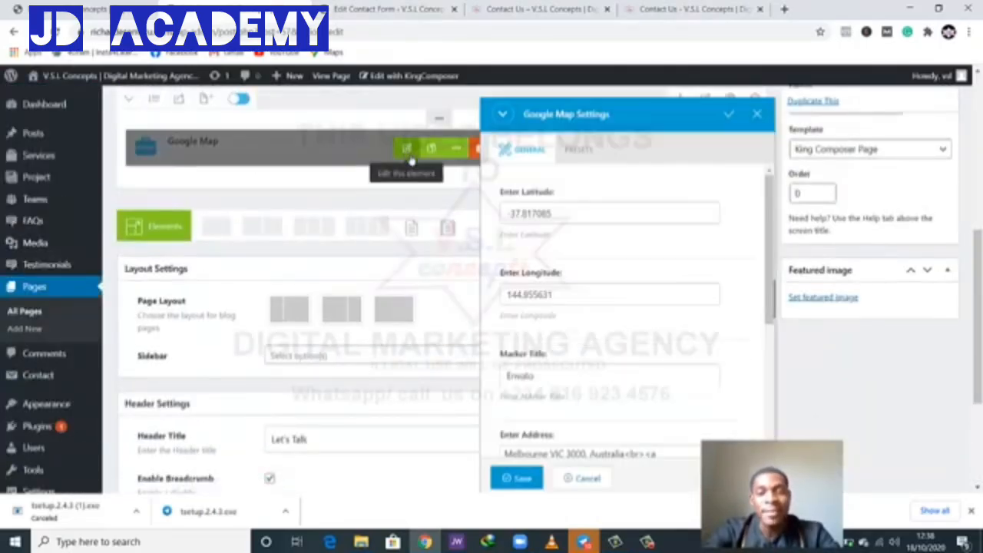
Step: Review the latitude, longitude, marker title and address fields in the Google Map settings
{"action": "left_click", "coordinate": [516, 212]}
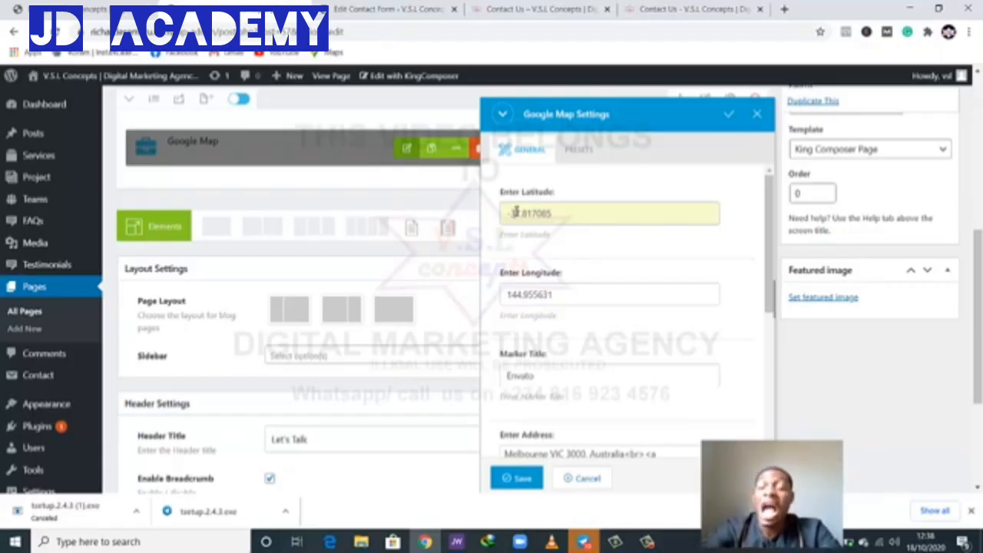
{"action": "scroll", "coordinate": [556, 251], "scroll_direction": "down", "scroll_amount": 3}
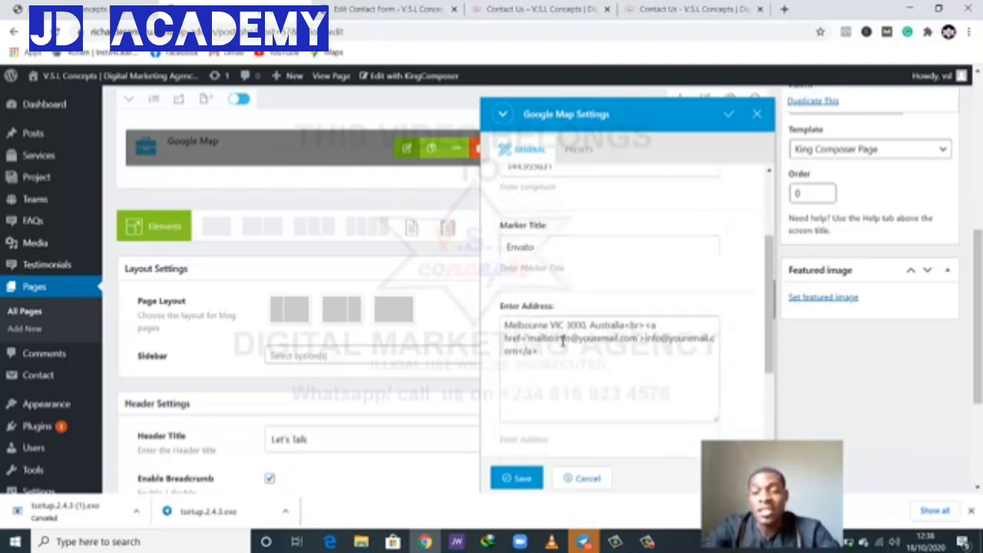
{"action": "scroll", "coordinate": [635, 313], "scroll_direction": "up", "scroll_amount": 5}
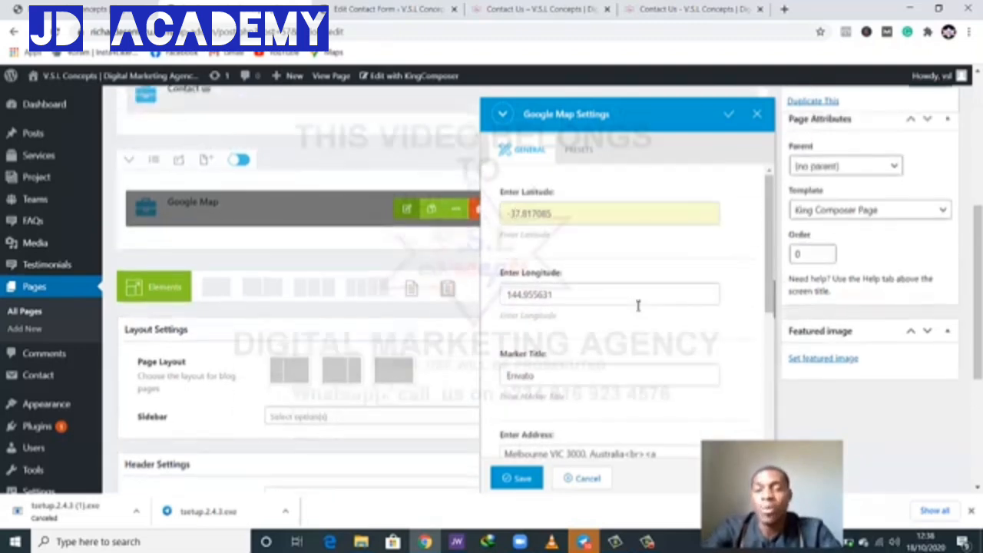
{"action": "left_click", "coordinate": [536, 294]}
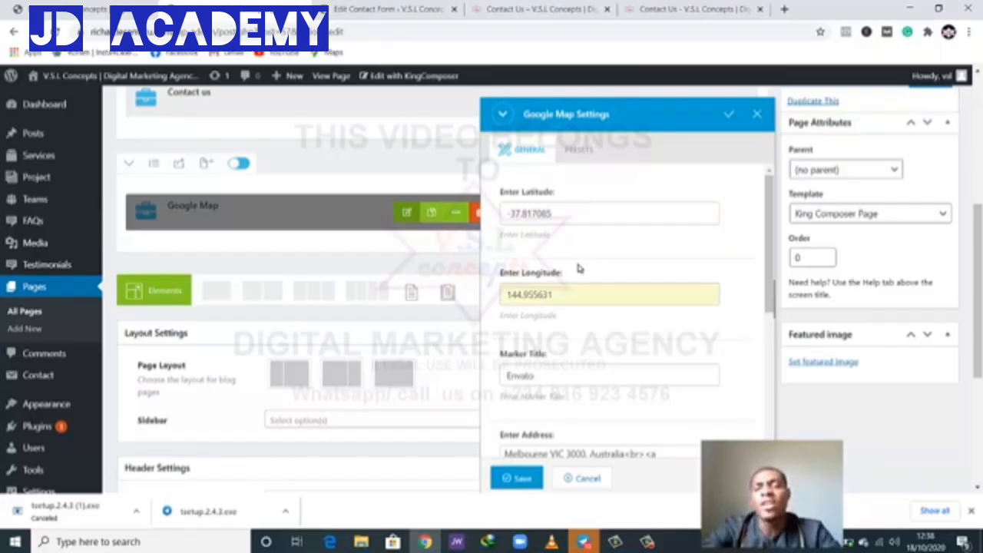
Step: Search the web for "google map" in a new browser tab and open the Google Maps site
{"action": "left_click", "coordinate": [785, 9]}
{"action": "left_click", "coordinate": [751, 35]}
{"action": "type", "text": "google"}
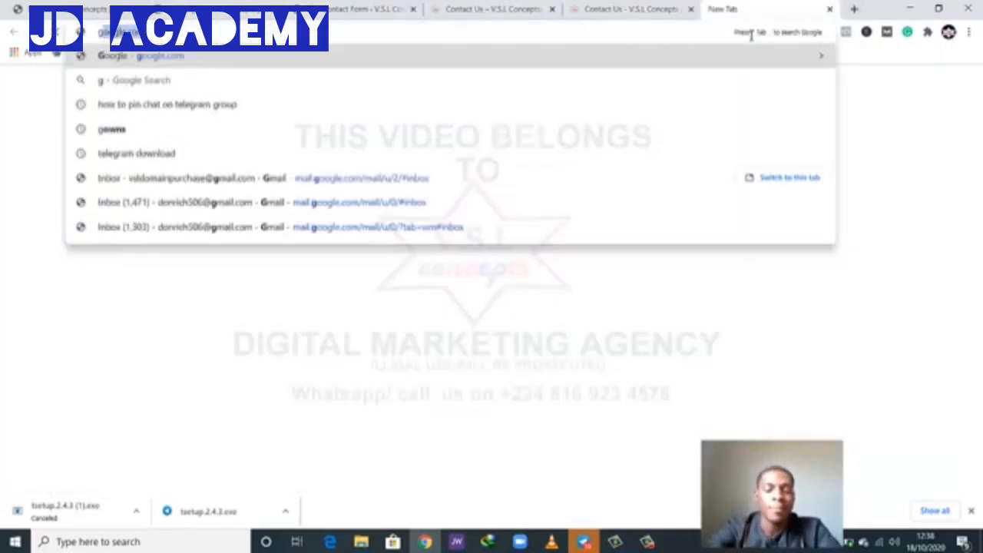
{"action": "type", "text": " maps"}
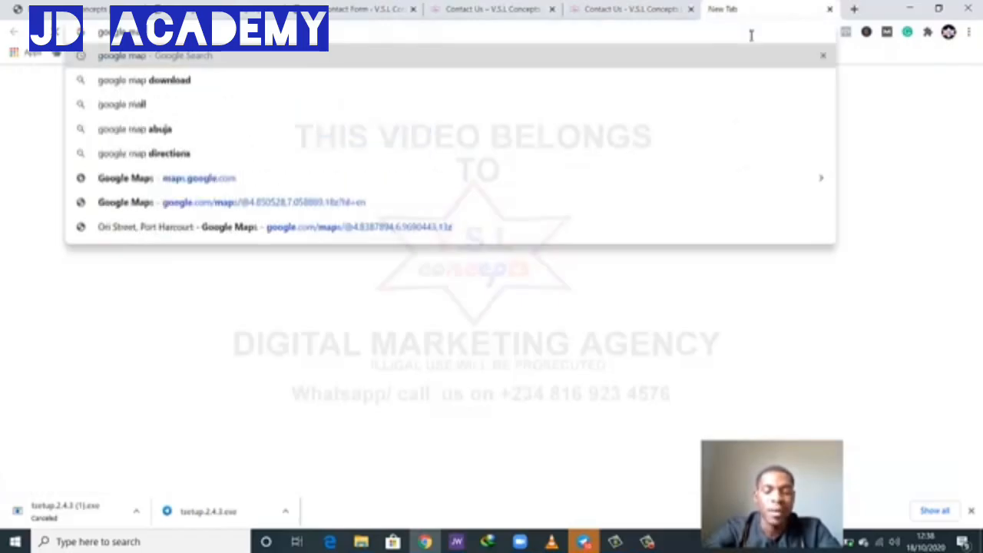
{"action": "key", "text": "Return"}
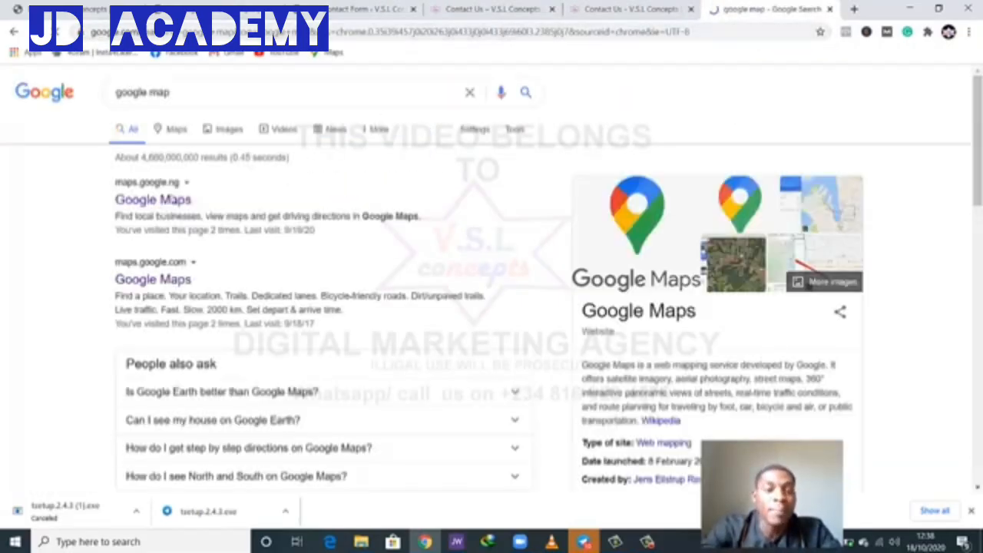
{"action": "left_click", "coordinate": [158, 209]}
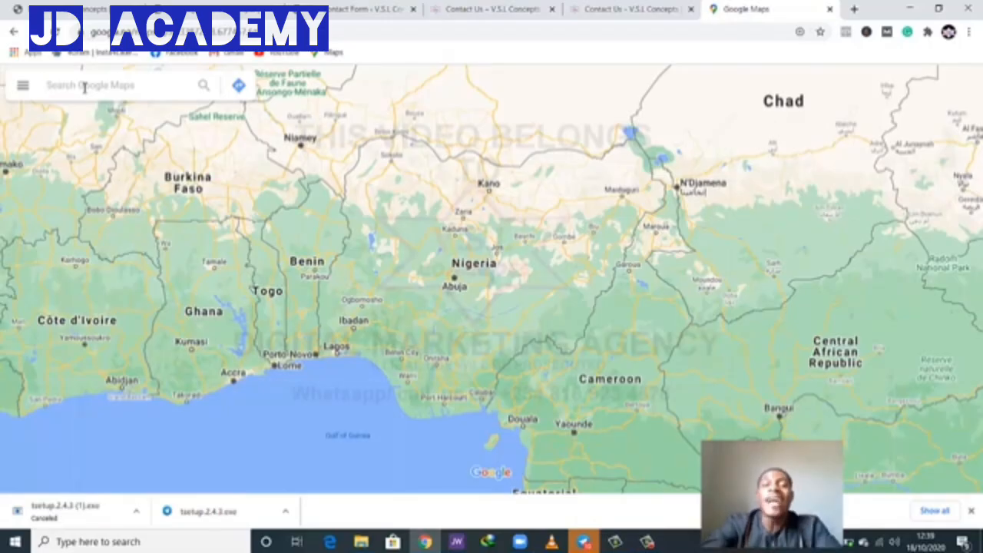
Step: Search Google Maps for "benin city" and zoom in on the city's streets
{"action": "left_click", "coordinate": [85, 87]}
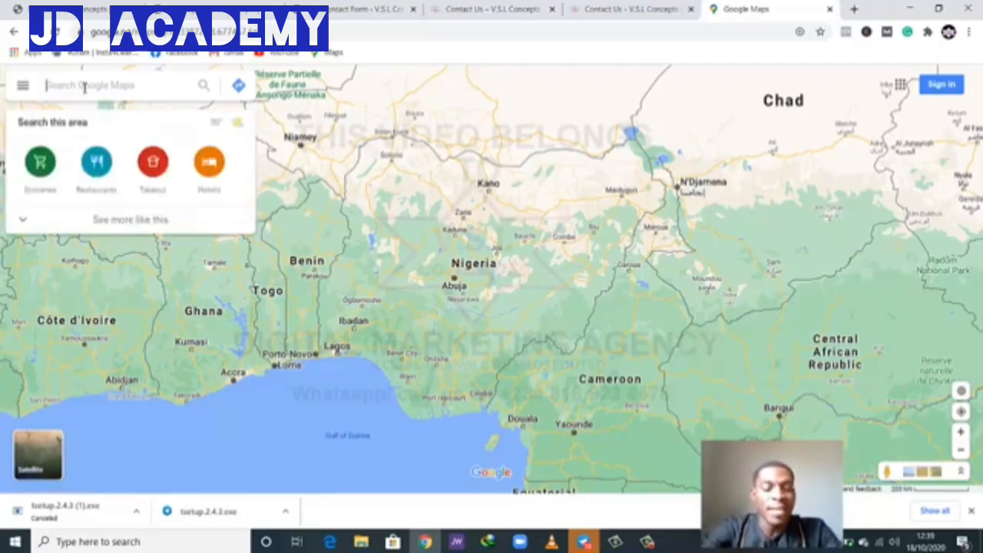
{"action": "type", "text": "benin city"}
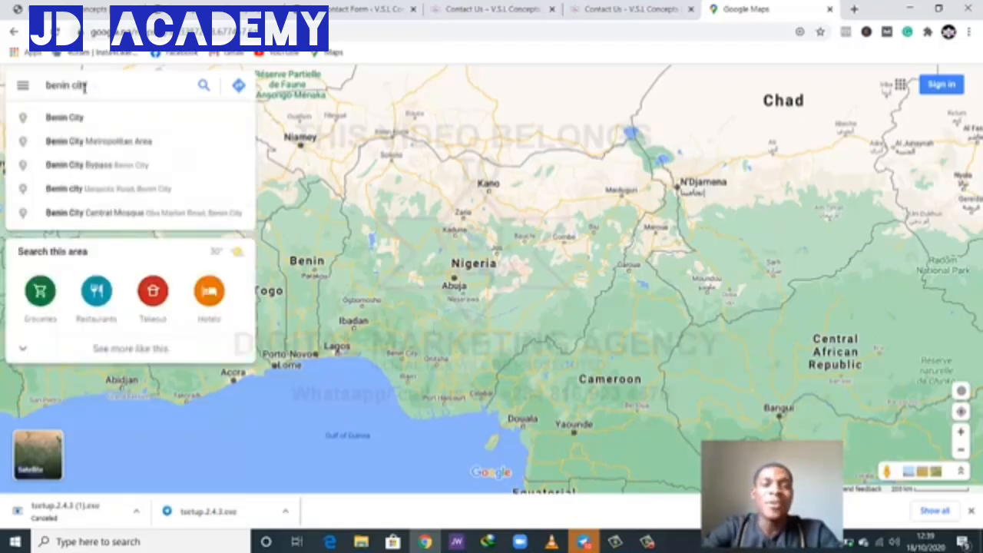
{"action": "key", "text": "Return"}
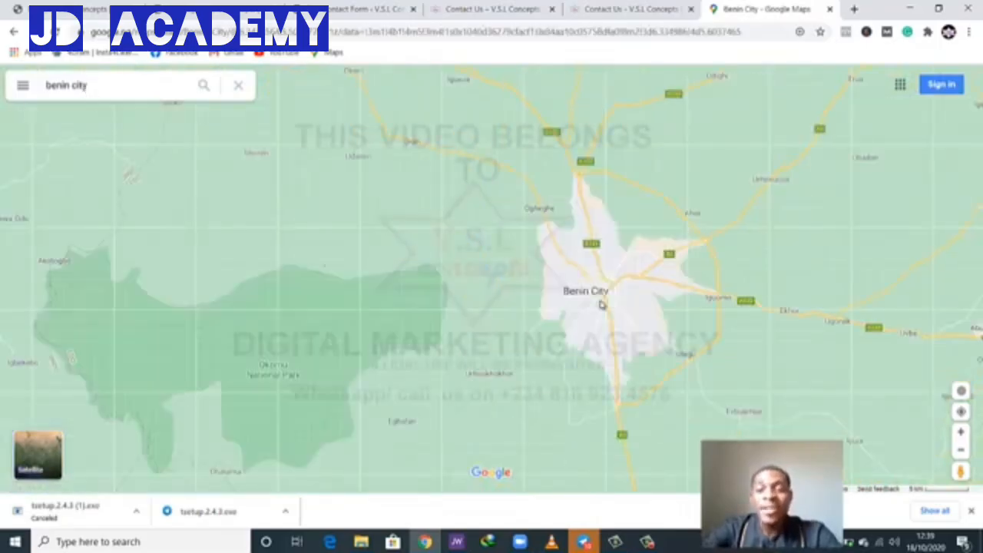
{"action": "scroll", "coordinate": [602, 305], "scroll_direction": "up", "scroll_amount": 6}
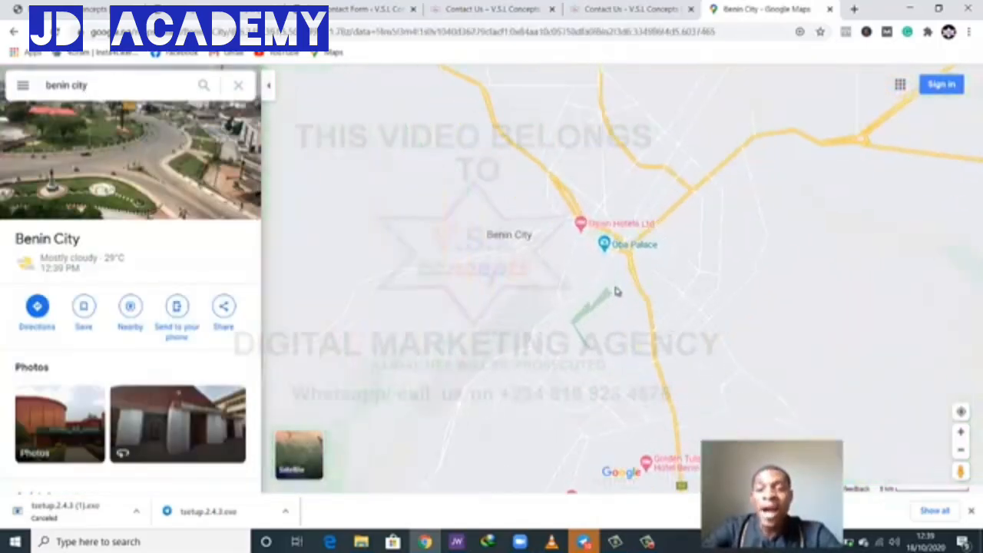
{"action": "scroll", "coordinate": [619, 292], "scroll_direction": "down", "scroll_amount": 1}
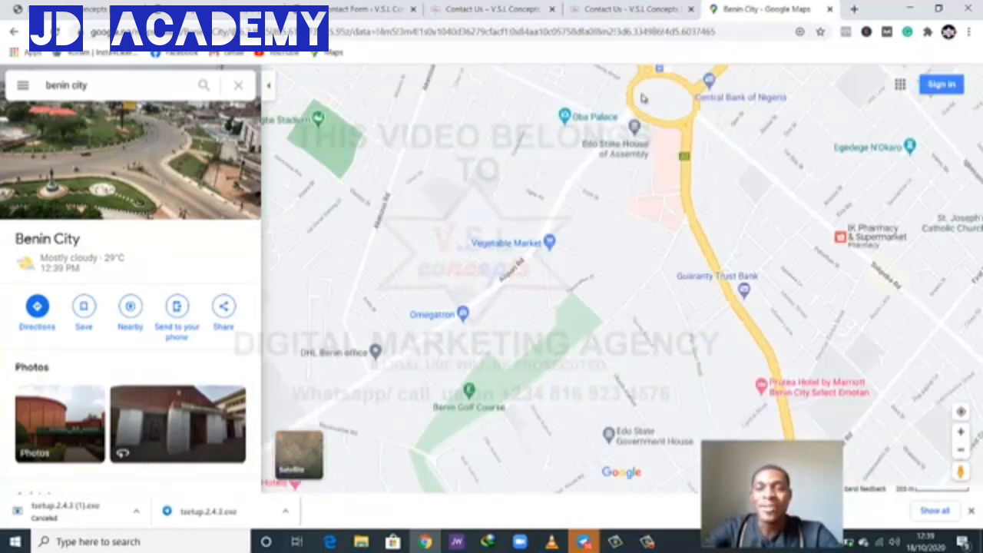
Step: Find the point on the main road just east of House On The Rock in Google Maps and open its coordinate details
{"action": "left_click_drag", "start_coordinate": [713, 348], "coordinate": [544, 152]}
{"action": "left_click_drag", "start_coordinate": [623, 383], "coordinate": [691, 175]}
{"action": "left_click_drag", "start_coordinate": [670, 427], "coordinate": [674, 257]}
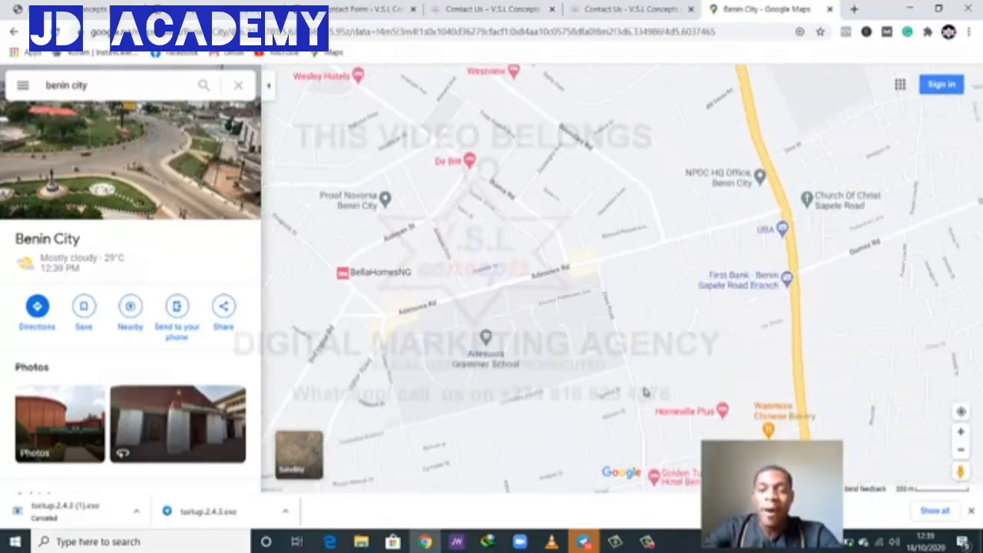
{"action": "left_click_drag", "start_coordinate": [648, 391], "coordinate": [696, 290]}
{"action": "left_click_drag", "start_coordinate": [693, 328], "coordinate": [645, 198]}
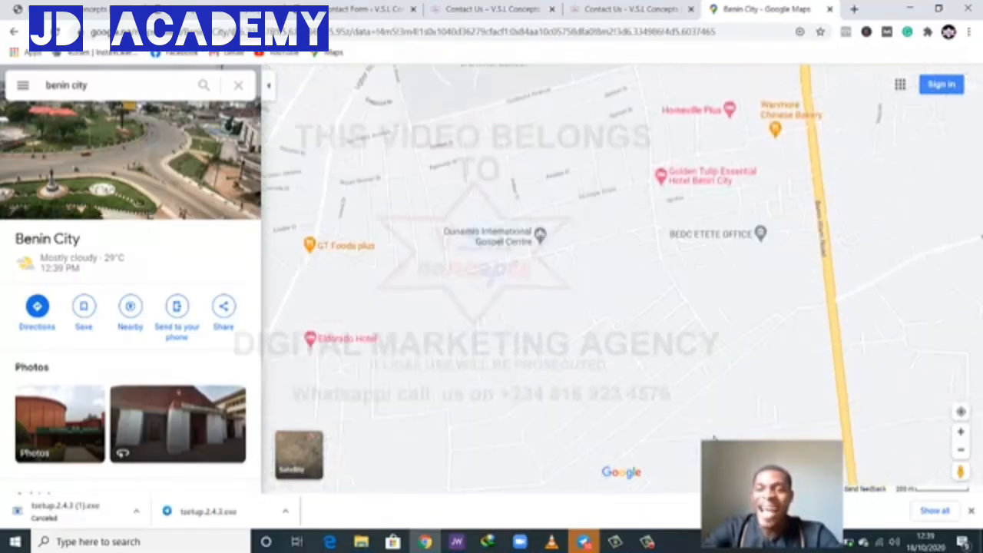
{"action": "left_click_drag", "start_coordinate": [715, 439], "coordinate": [639, 195]}
{"action": "left_click_drag", "start_coordinate": [643, 320], "coordinate": [652, 266]}
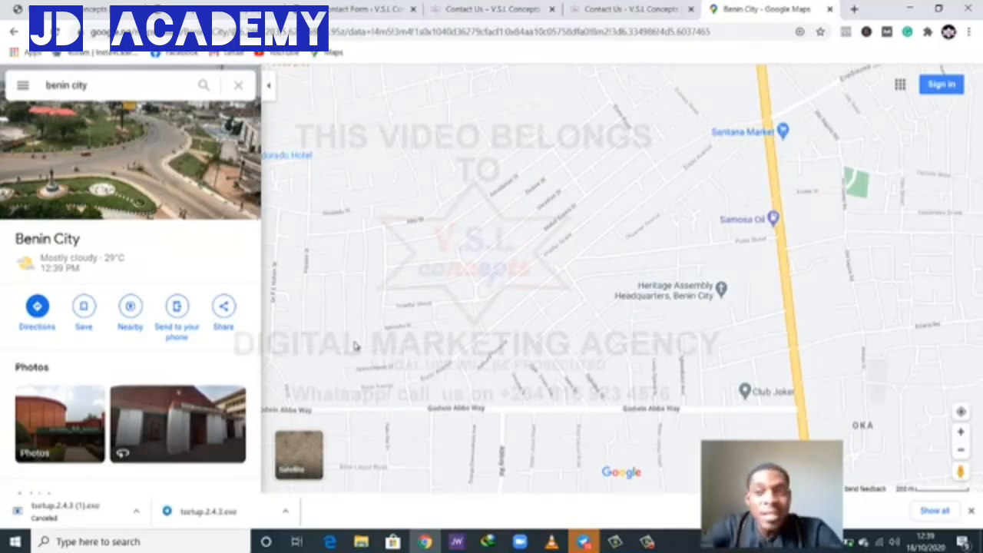
{"action": "left_click_drag", "start_coordinate": [368, 339], "coordinate": [522, 134]}
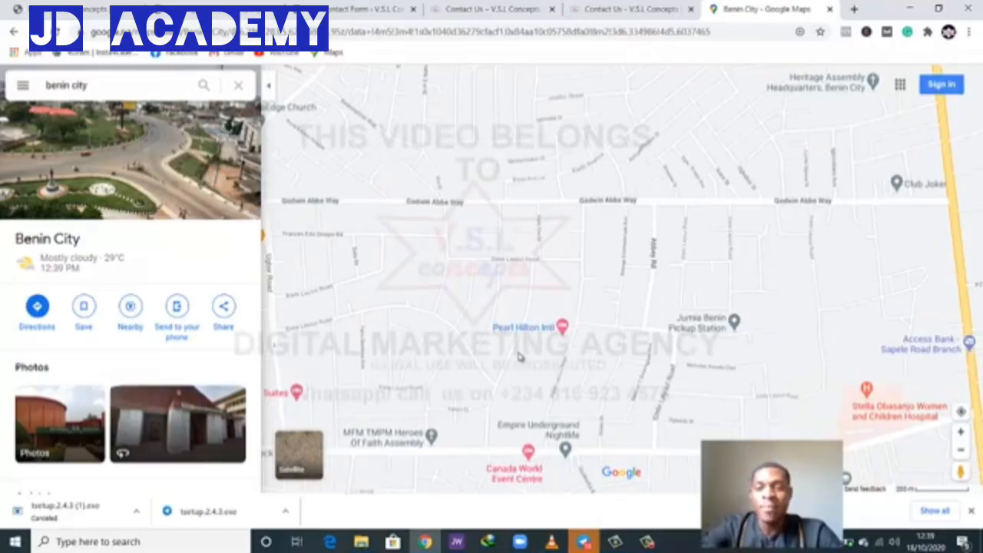
{"action": "left_click_drag", "start_coordinate": [477, 319], "coordinate": [482, 170]}
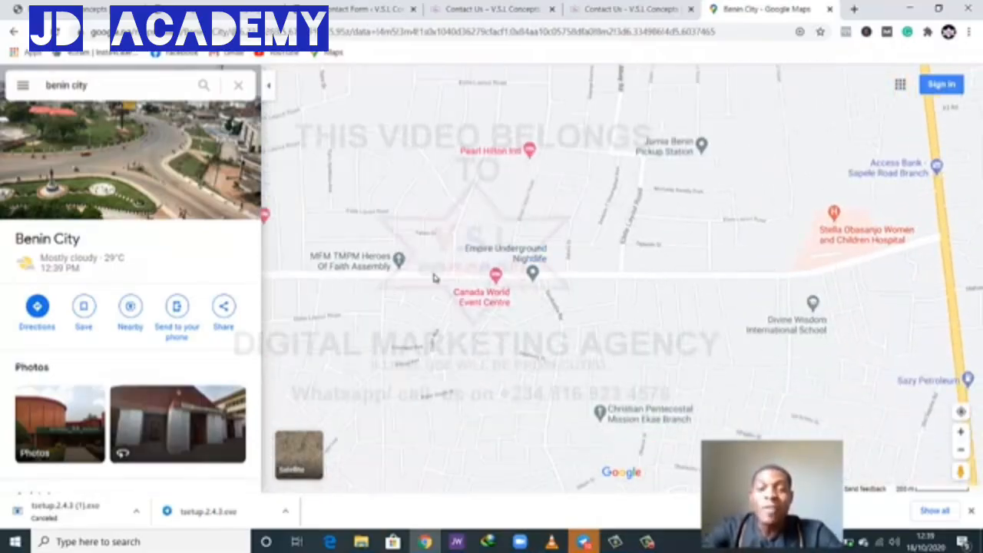
{"action": "left_click_drag", "start_coordinate": [430, 285], "coordinate": [622, 256]}
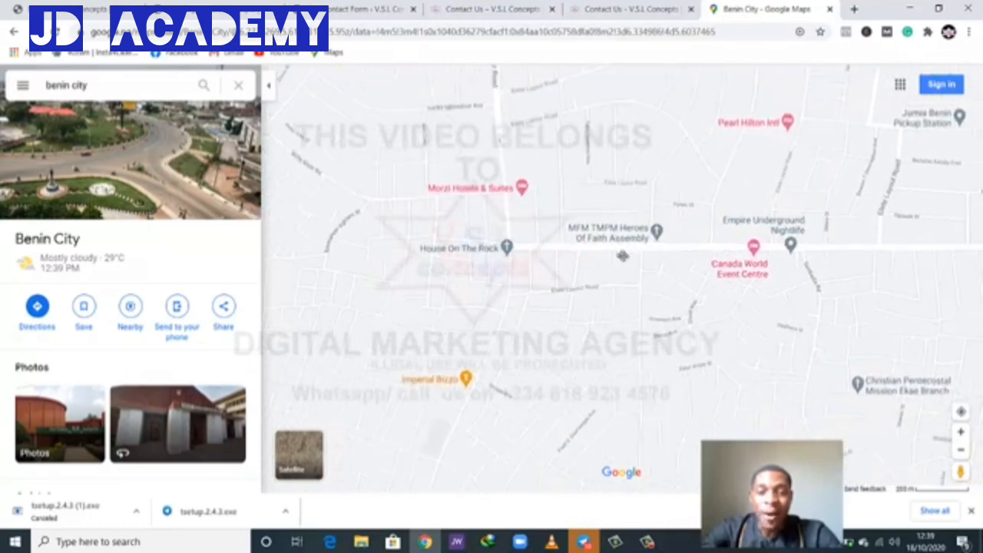
{"action": "left_click", "coordinate": [562, 249]}
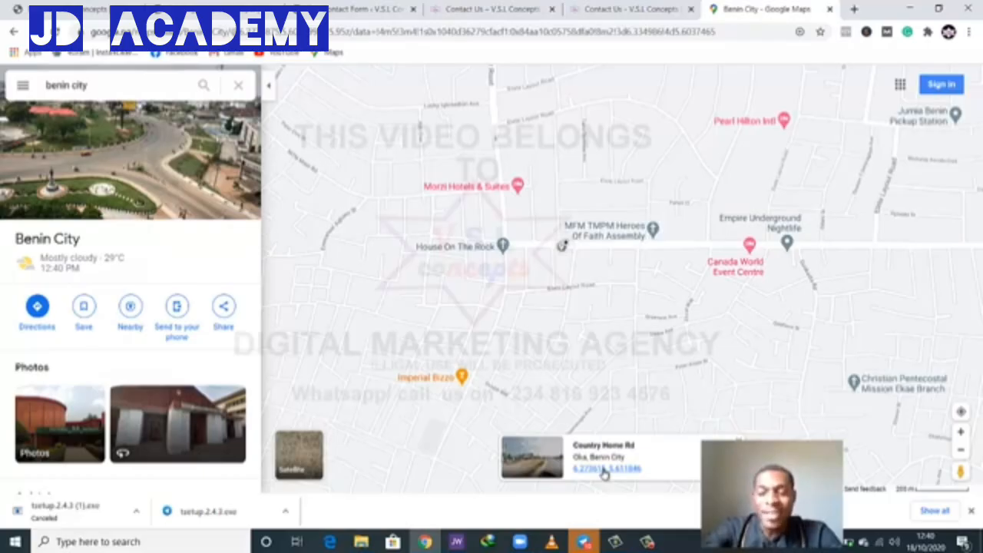
{"action": "left_click", "coordinate": [604, 474]}
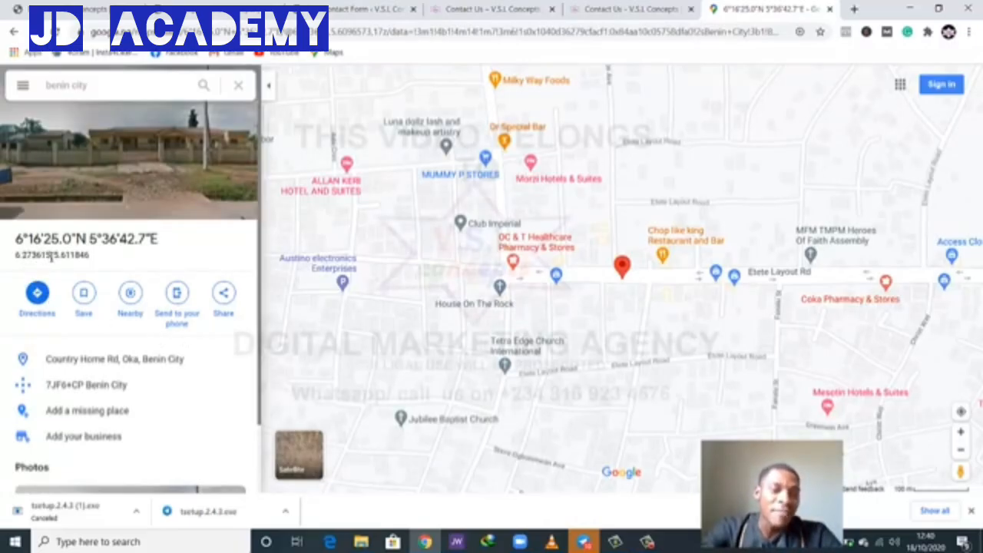
Step: Copy the latitude 6.273615 from Google Maps and enter it as the latitude in the Contact Us page's Google Map settings
{"action": "left_click_drag", "start_coordinate": [45, 255], "coordinate": [15, 255]}
{"action": "key", "text": "ctrl+c"}
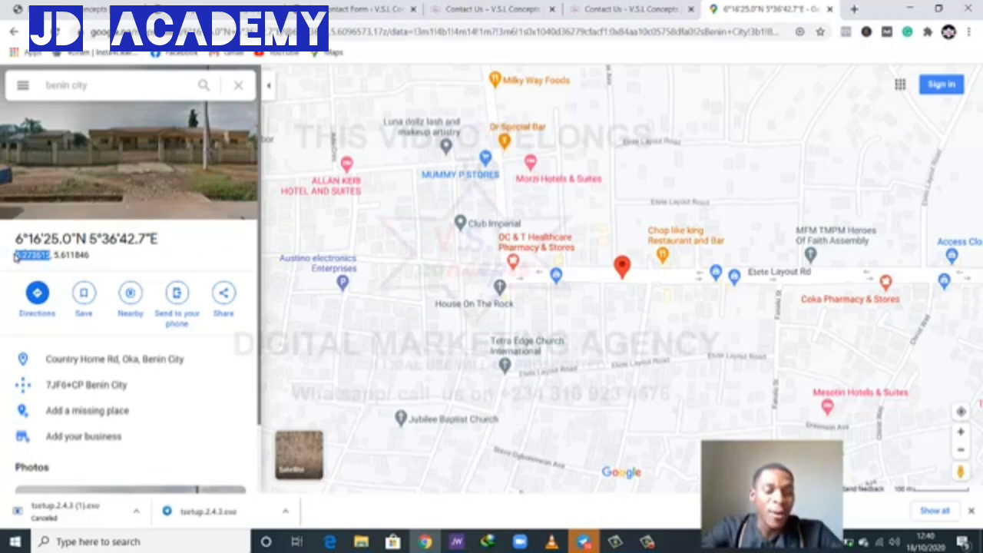
{"action": "left_click", "coordinate": [629, 14]}
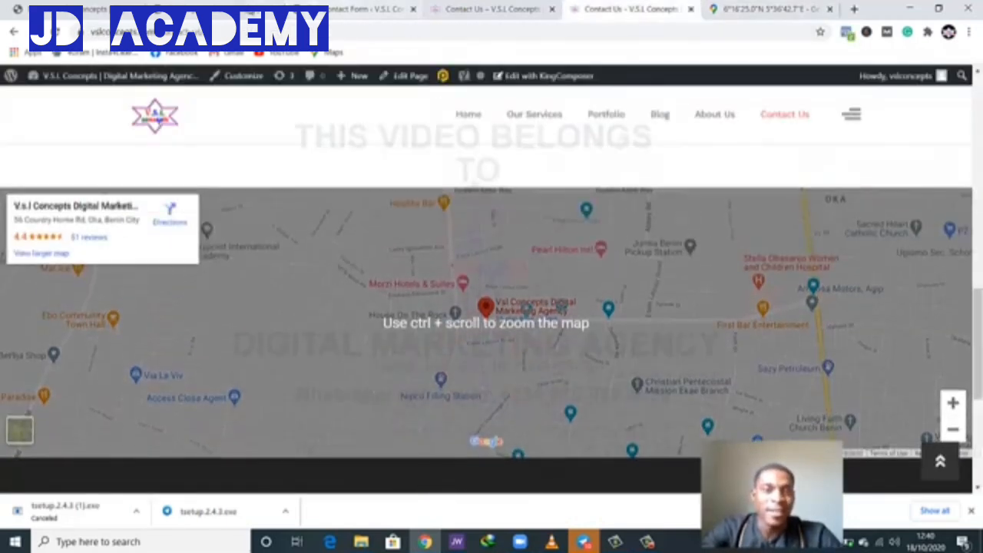
{"action": "left_click", "coordinate": [293, 12]}
{"action": "triple_click", "coordinate": [569, 212]}
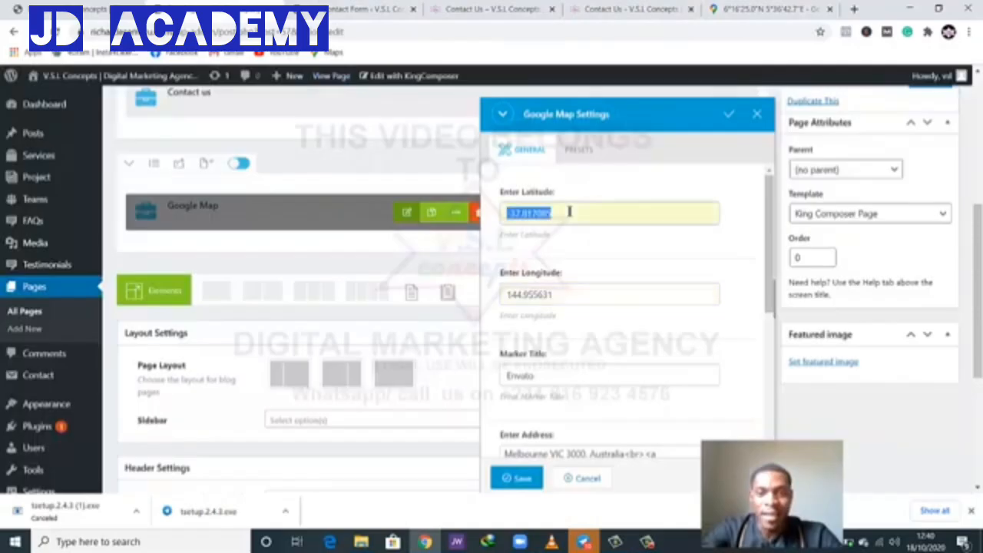
{"action": "key", "text": "ctrl+v"}
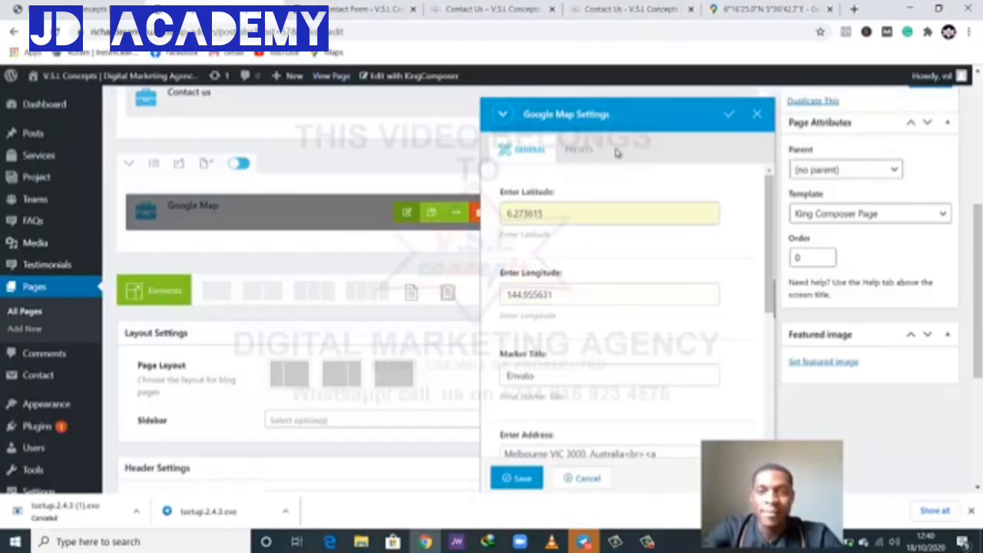
Step: Copy the longitude 5.611846 from Google Maps and enter it as the longitude in the Google Map settings
{"action": "left_click", "coordinate": [716, 15]}
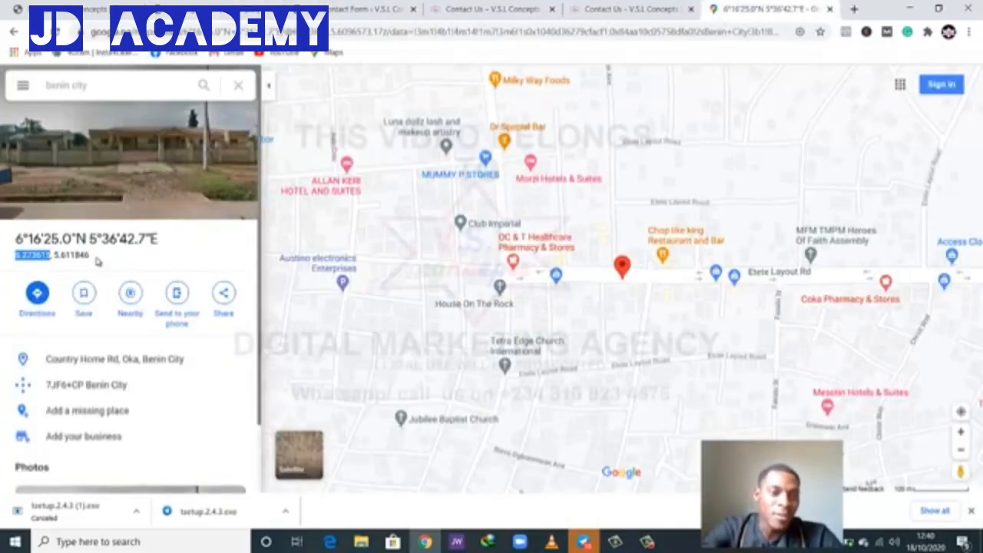
{"action": "left_click_drag", "start_coordinate": [54, 256], "coordinate": [87, 254]}
{"action": "key", "text": "ctrl+c"}
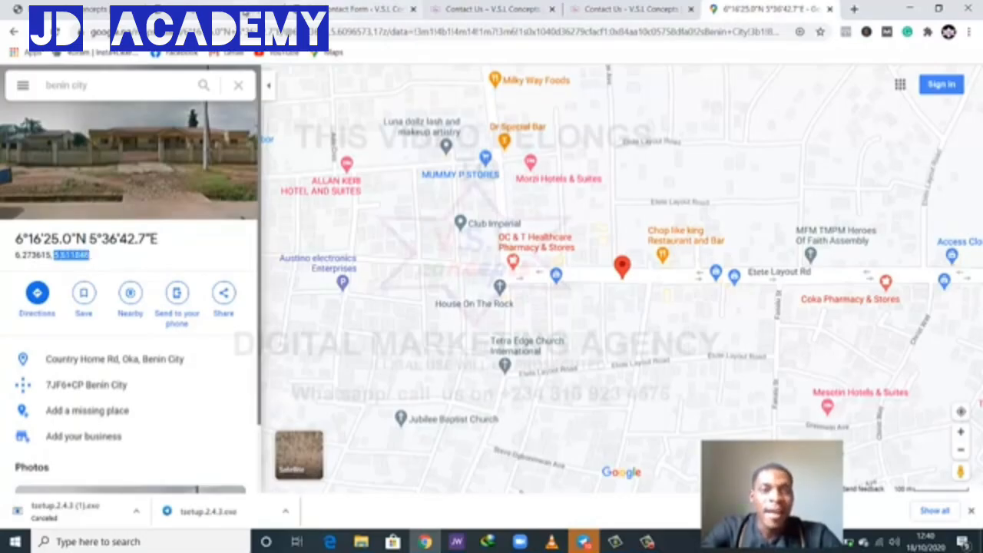
{"action": "left_click", "coordinate": [247, 14]}
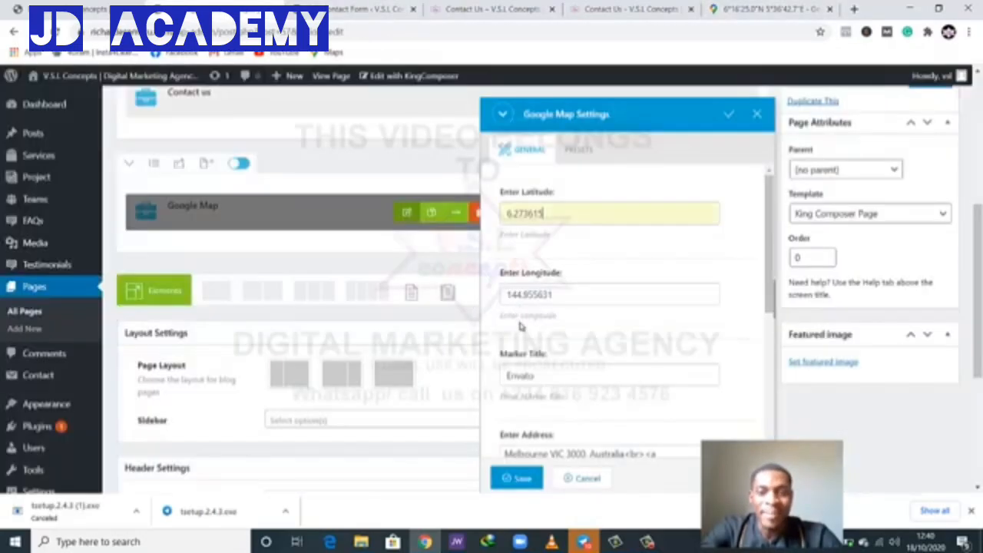
{"action": "left_click", "coordinate": [557, 297]}
{"action": "key", "text": "ctrl+a"}
{"action": "key", "text": "ctrl+v"}
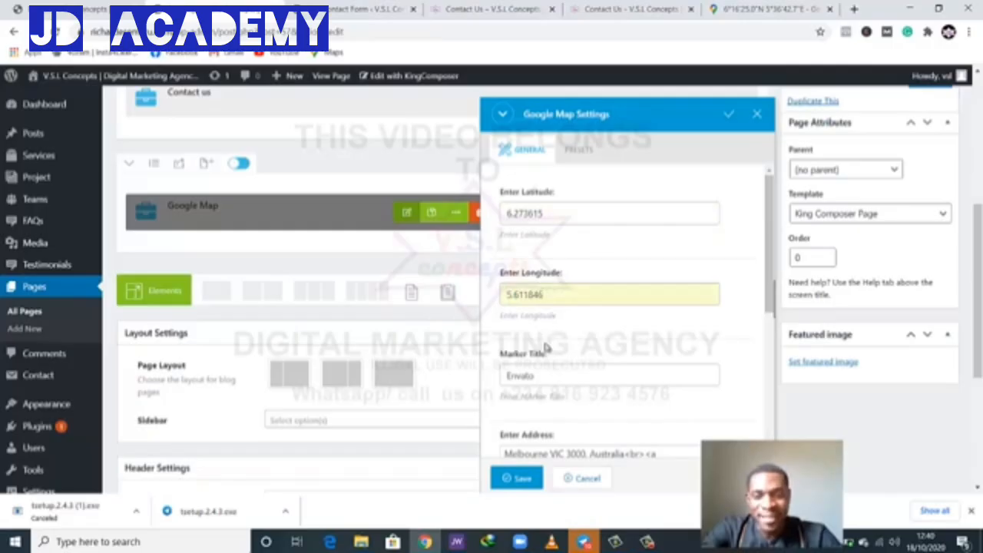
Step: Save the Google Map element's settings and update the Contact Us page
{"action": "scroll", "coordinate": [547, 338], "scroll_direction": "down", "scroll_amount": 2}
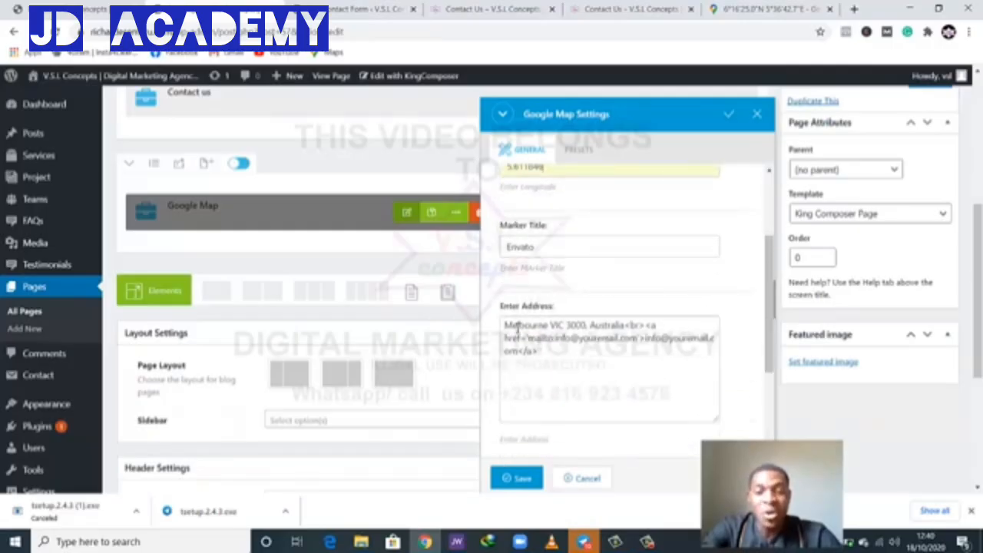
{"action": "left_click", "coordinate": [516, 477]}
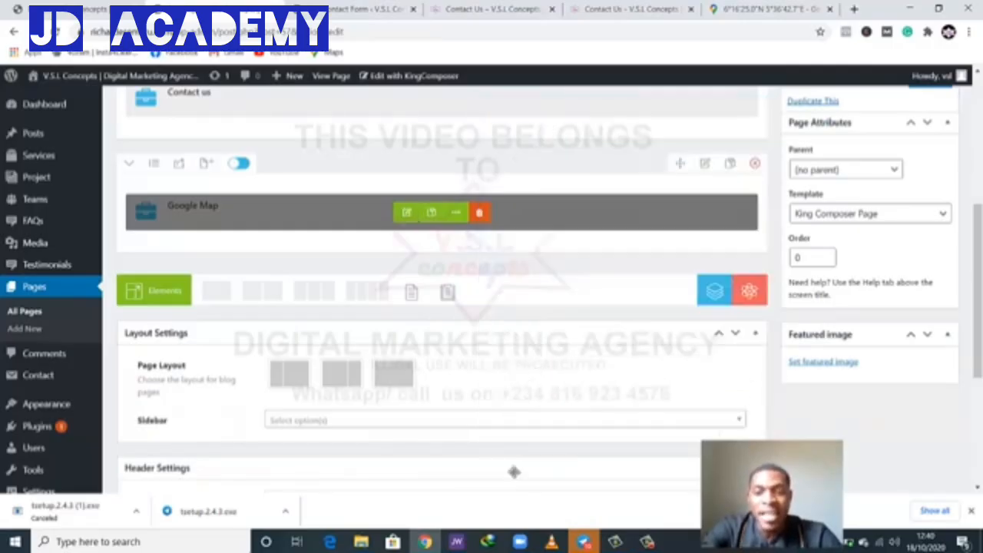
{"action": "scroll", "coordinate": [889, 241], "scroll_direction": "up", "scroll_amount": 4}
{"action": "left_click", "coordinate": [930, 363]}
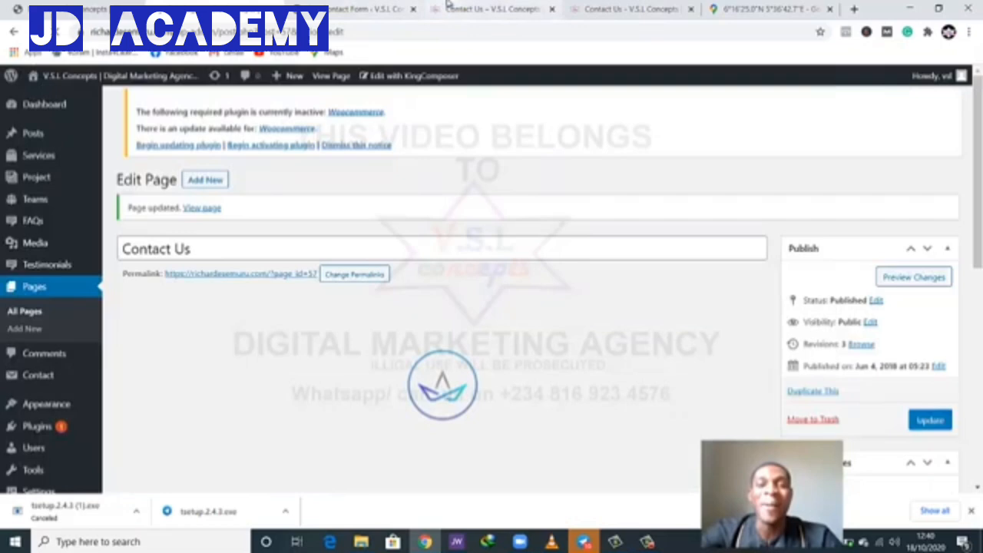
Step: Examine the map area below the office contact details on the site's live Contact Us page
{"action": "left_click", "coordinate": [445, 7]}
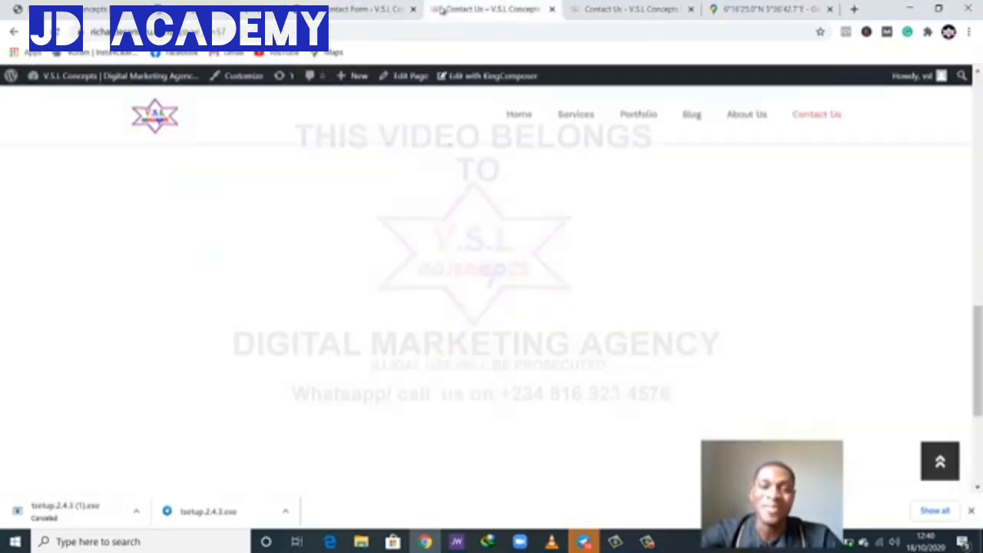
{"action": "scroll", "coordinate": [551, 274], "scroll_direction": "down", "scroll_amount": 2}
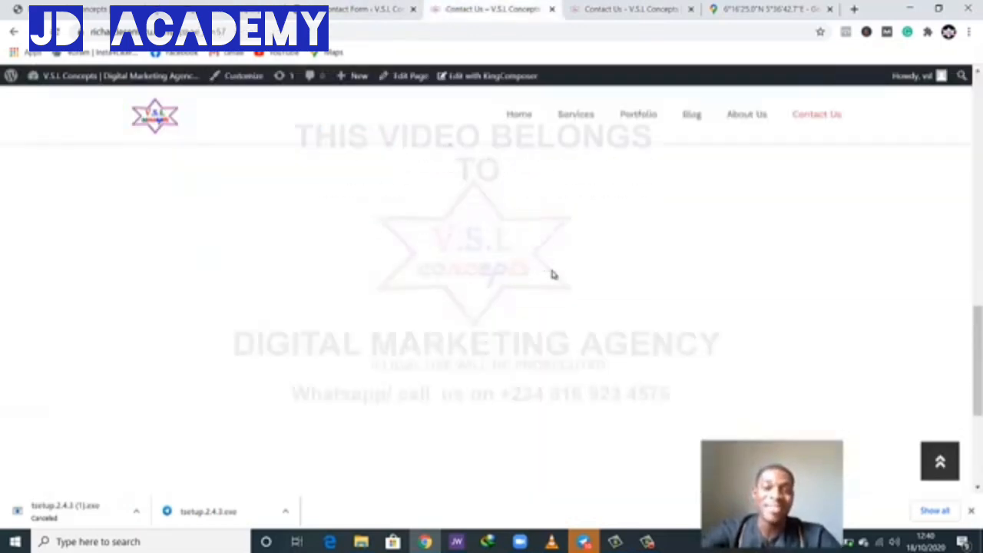
{"action": "scroll", "coordinate": [551, 275], "scroll_direction": "up", "scroll_amount": 1}
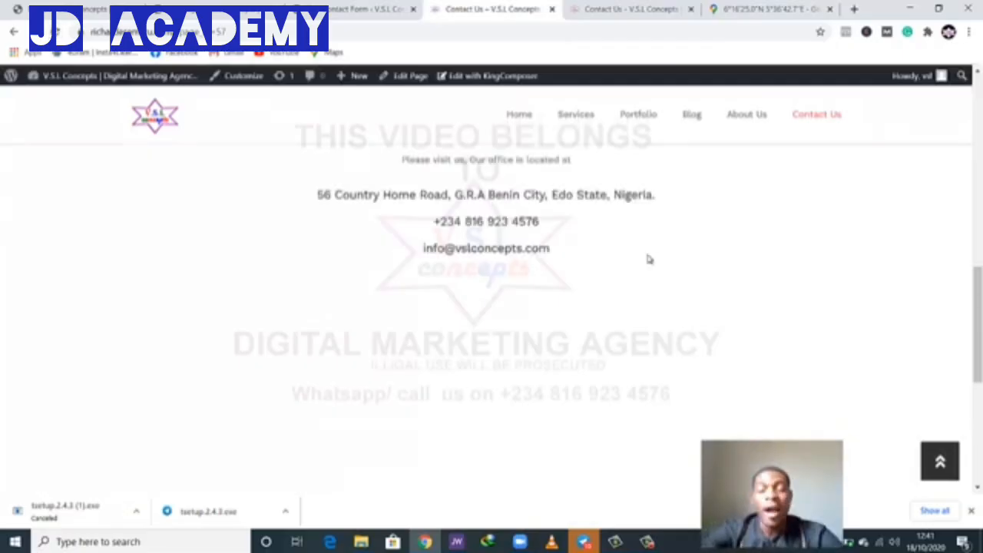
{"action": "scroll", "coordinate": [648, 259], "scroll_direction": "up", "scroll_amount": 2}
{"action": "scroll", "coordinate": [645, 286], "scroll_direction": "down", "scroll_amount": 1}
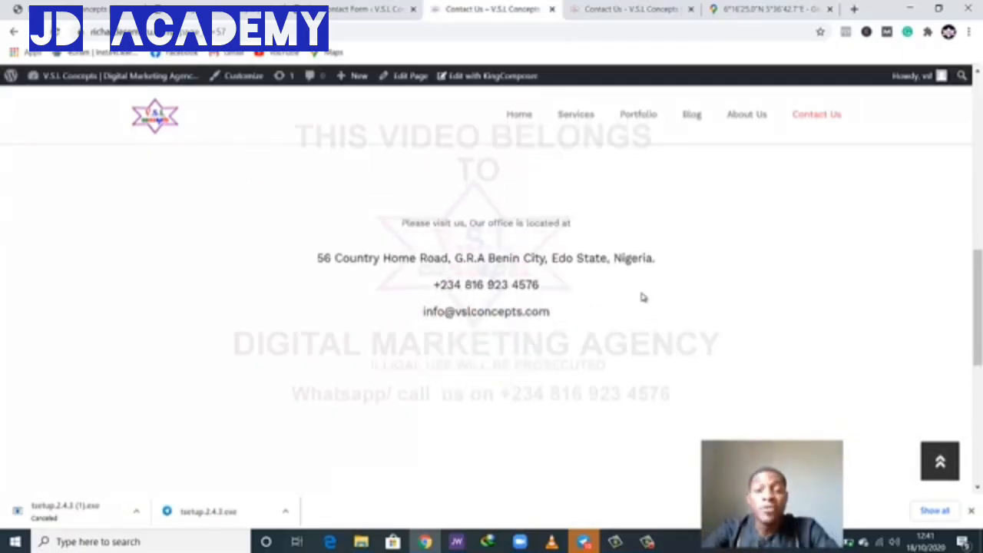
{"action": "scroll", "coordinate": [644, 298], "scroll_direction": "down", "scroll_amount": 1}
{"action": "scroll", "coordinate": [644, 298], "scroll_direction": "down", "scroll_amount": 1}
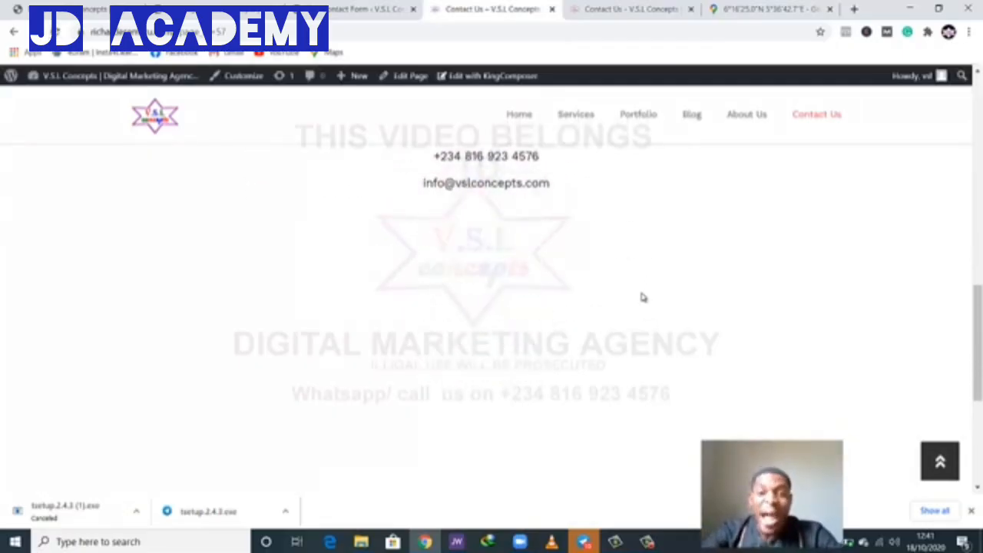
{"action": "scroll", "coordinate": [644, 299], "scroll_direction": "down", "scroll_amount": 1}
{"action": "scroll", "coordinate": [642, 297], "scroll_direction": "up", "scroll_amount": 1}
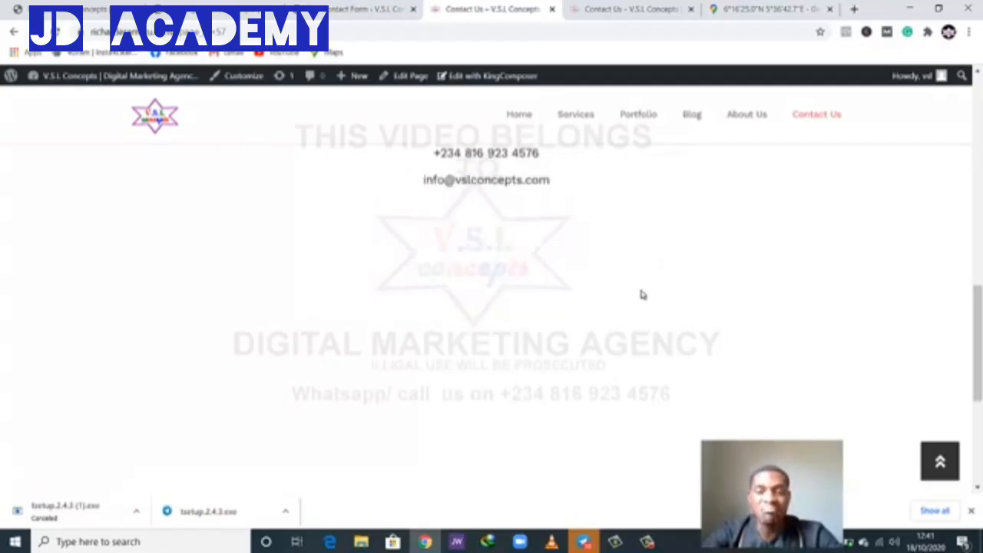
Step: Return to the Contact Us page editor and delete the Google Map element below the Contact us element
{"action": "left_click", "coordinate": [261, 6]}
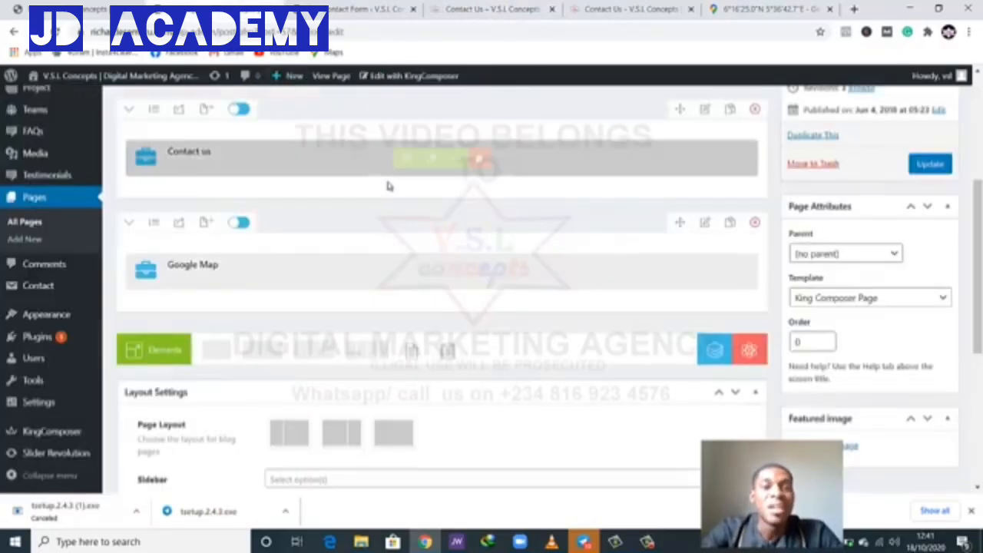
{"action": "mouse_move", "coordinate": [415, 281]}
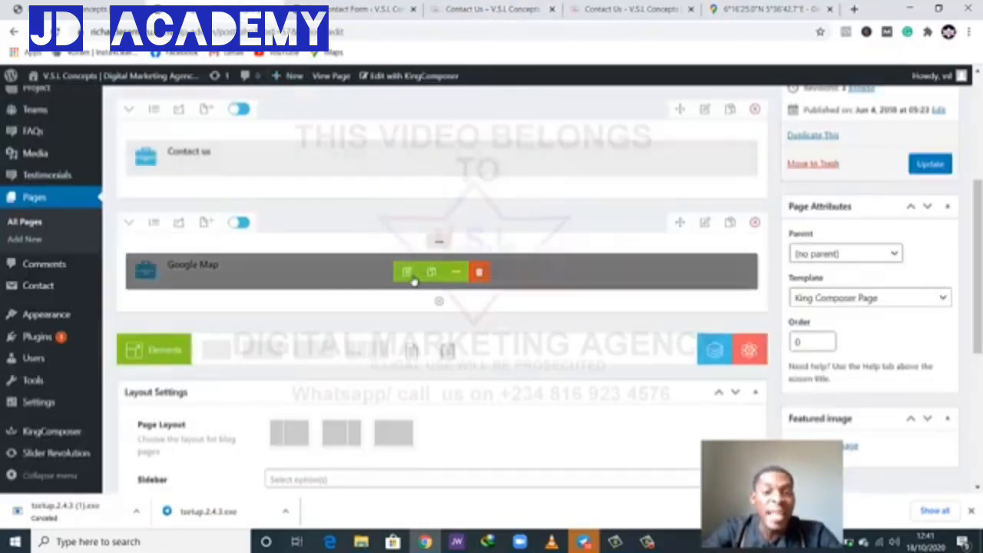
{"action": "left_click", "coordinate": [478, 275]}
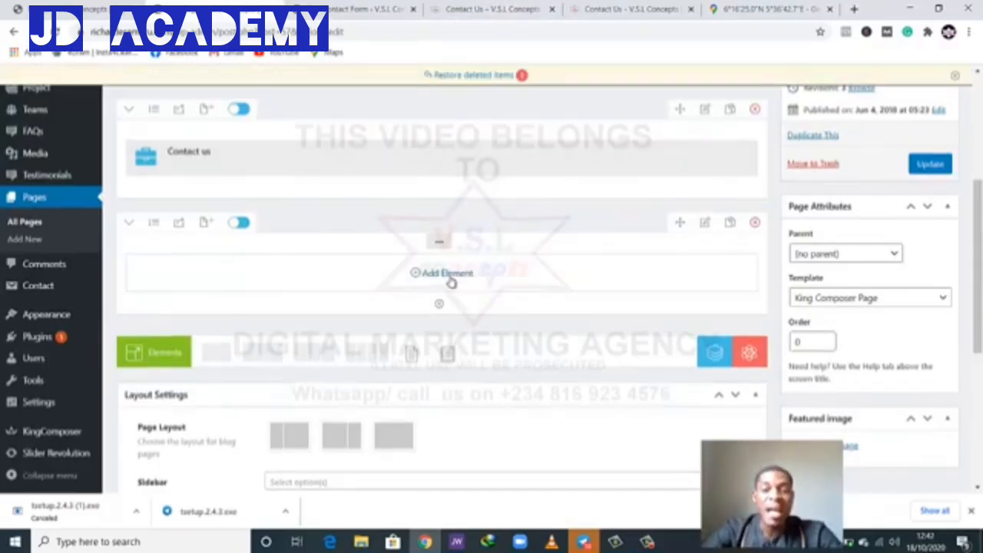
Step: Search the elements for "map" and add the Google Maps element to the emptied row
{"action": "left_click", "coordinate": [444, 275]}
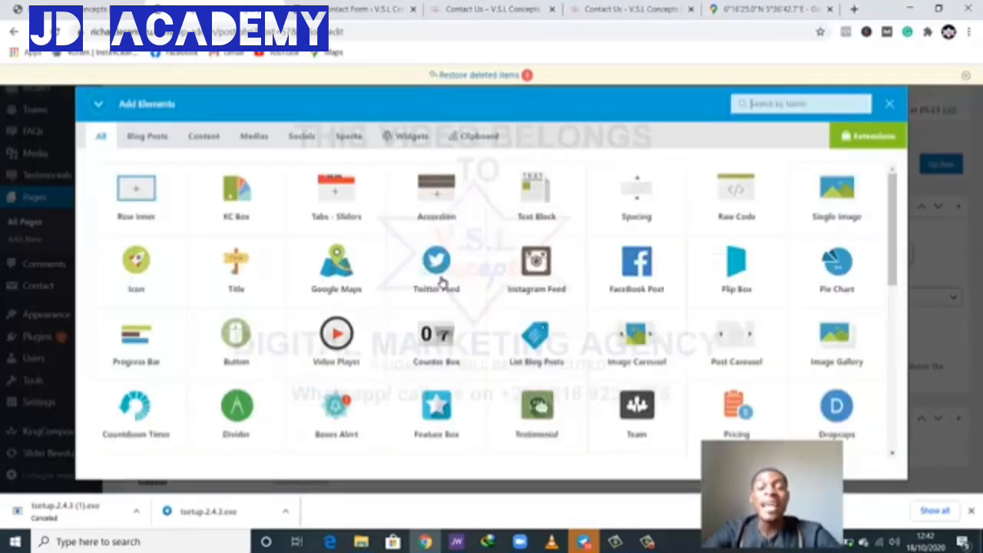
{"action": "left_click", "coordinate": [791, 103]}
{"action": "type", "text": "map"}
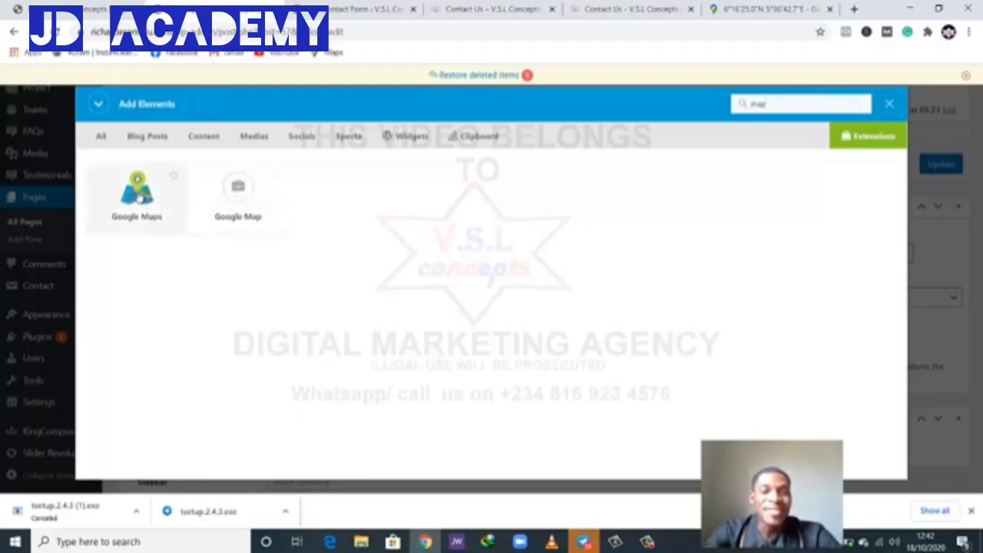
{"action": "left_click", "coordinate": [138, 196]}
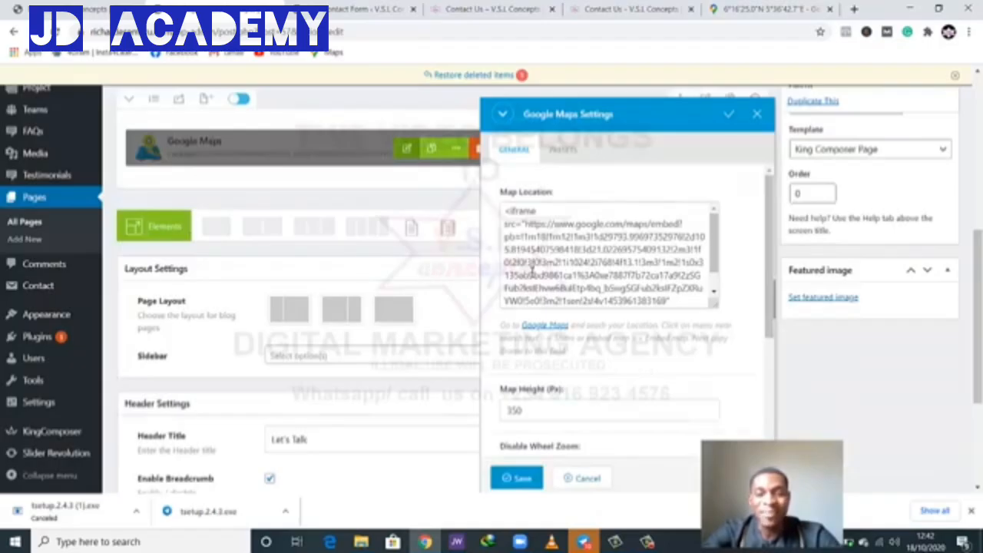
Step: Review the map location embed code and the other options in the Google Maps element's settings
{"action": "scroll", "coordinate": [611, 259], "scroll_direction": "down", "scroll_amount": 3}
{"action": "scroll", "coordinate": [614, 259], "scroll_direction": "up", "scroll_amount": 3}
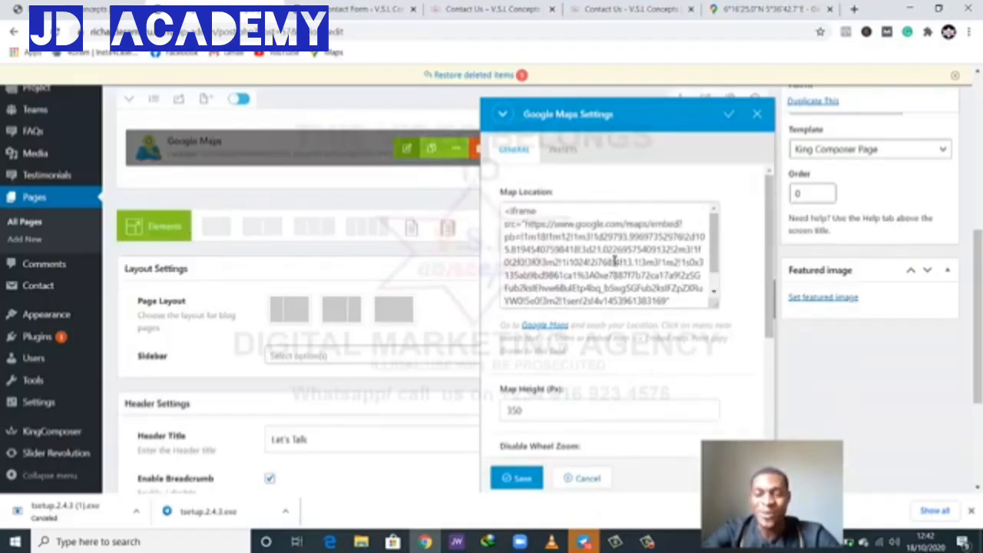
{"action": "scroll", "coordinate": [615, 262], "scroll_direction": "down", "scroll_amount": 1}
{"action": "scroll", "coordinate": [616, 262], "scroll_direction": "up", "scroll_amount": 1}
{"action": "scroll", "coordinate": [617, 263], "scroll_direction": "down", "scroll_amount": 1}
{"action": "scroll", "coordinate": [606, 361], "scroll_direction": "up", "scroll_amount": 1}
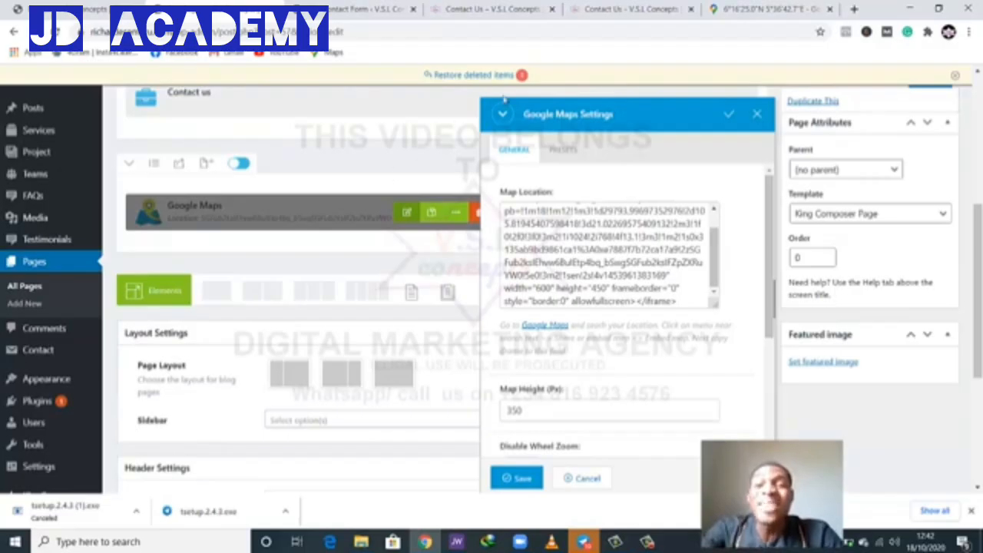
Step: Close the contact form editing page and stay on the Contact Us page editor with the Google Maps settings open
{"action": "left_click", "coordinate": [738, 15]}
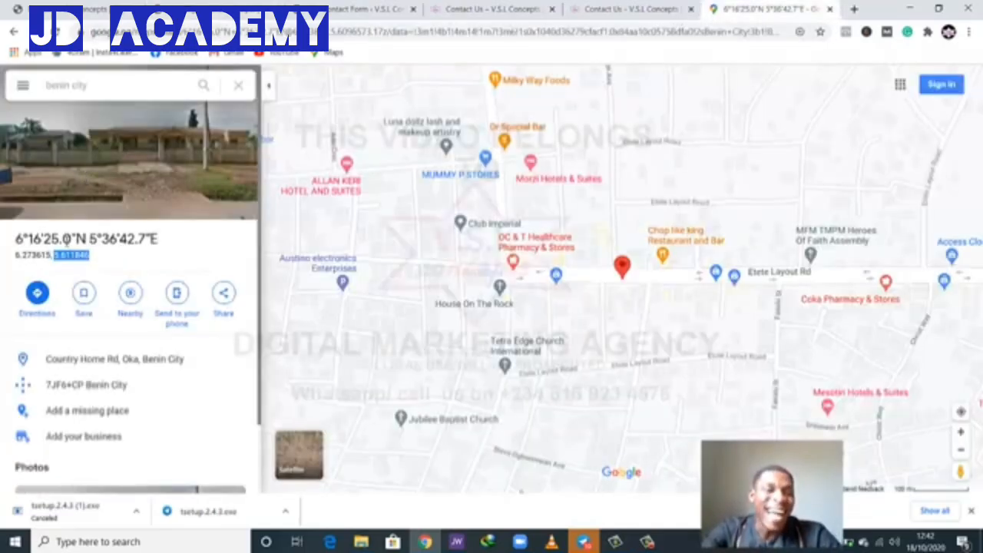
{"action": "left_click", "coordinate": [591, 10]}
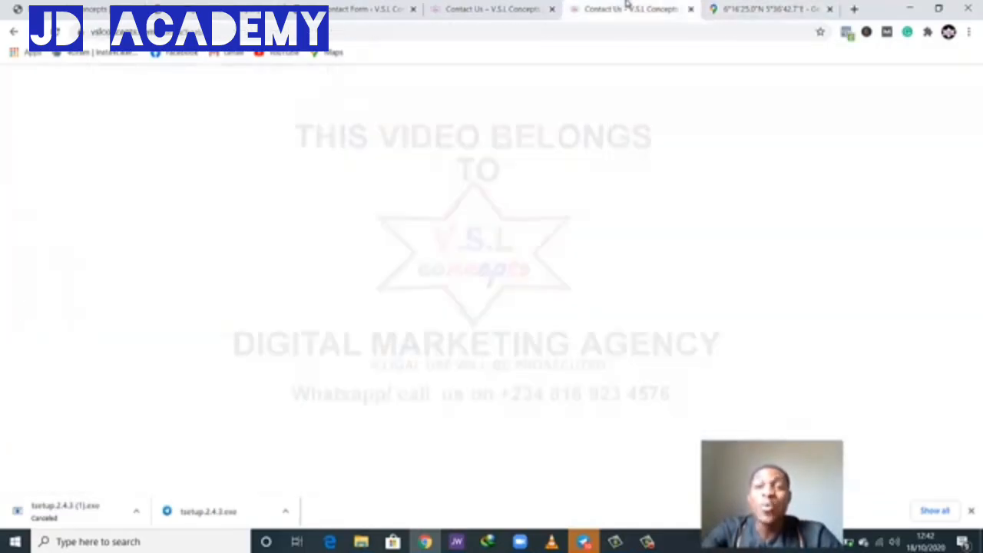
{"action": "left_click", "coordinate": [496, 8]}
{"action": "left_click", "coordinate": [369, 10]}
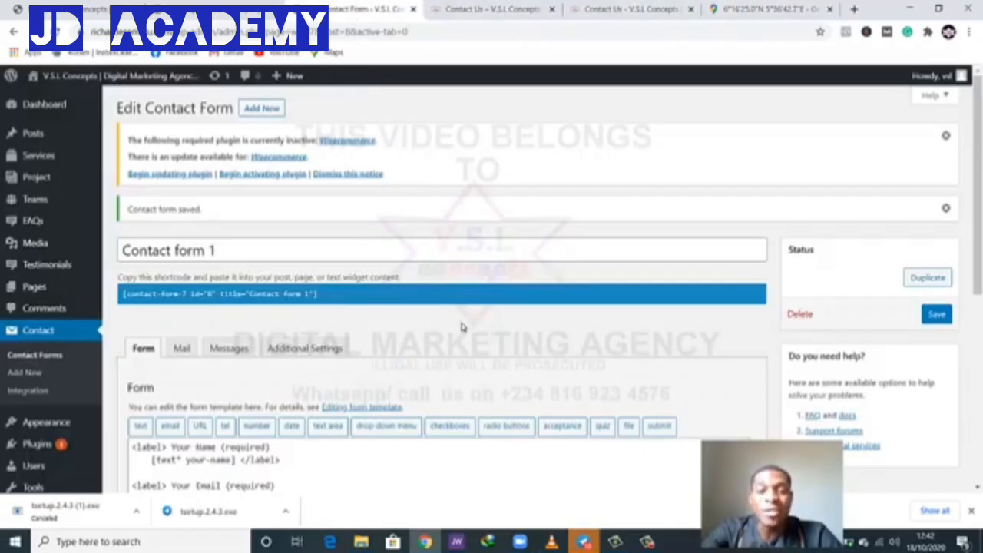
{"action": "left_click", "coordinate": [223, 14]}
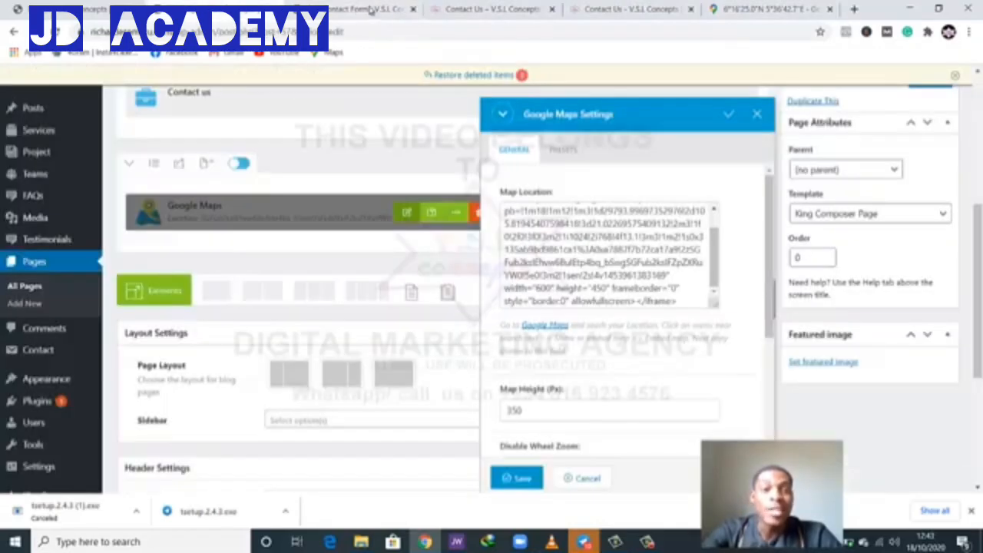
{"action": "left_click", "coordinate": [414, 9]}
Step: Examine the default iframe embed code in the Google Maps element's Map Location field from beginning to end
{"action": "left_click", "coordinate": [577, 238]}
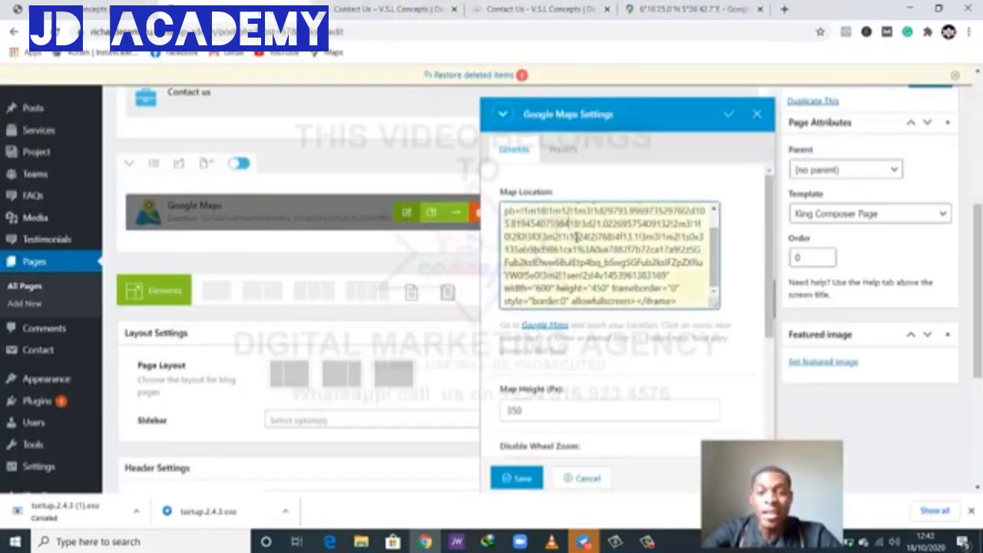
{"action": "scroll", "coordinate": [581, 252], "scroll_direction": "up", "scroll_amount": 3}
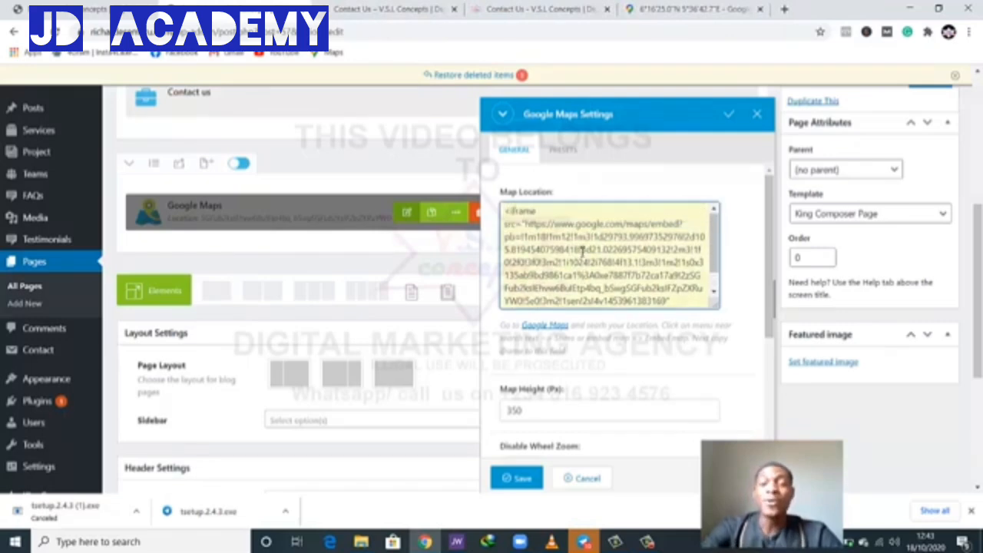
{"action": "scroll", "coordinate": [573, 250], "scroll_direction": "down", "scroll_amount": 1}
{"action": "scroll", "coordinate": [560, 249], "scroll_direction": "up", "scroll_amount": 1}
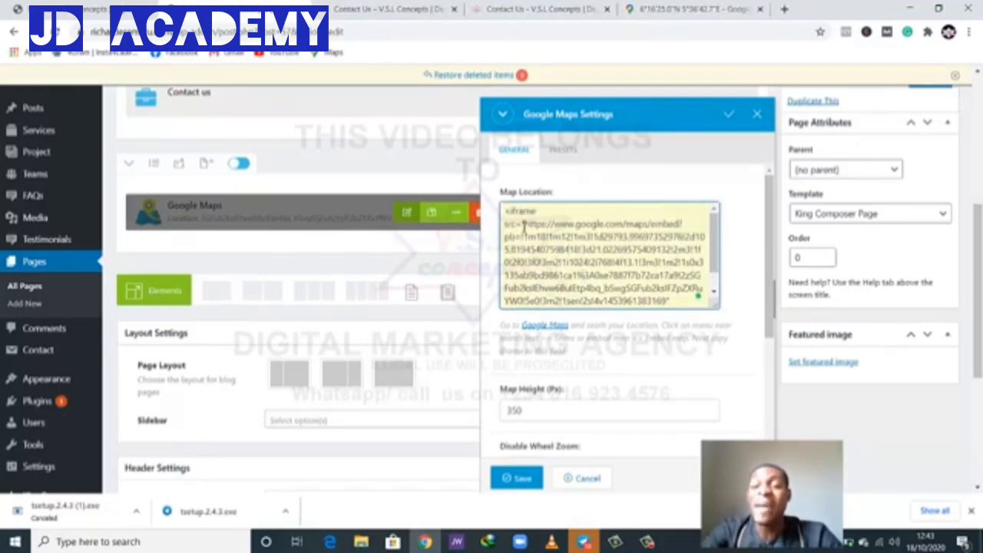
{"action": "scroll", "coordinate": [546, 261], "scroll_direction": "down", "scroll_amount": 3}
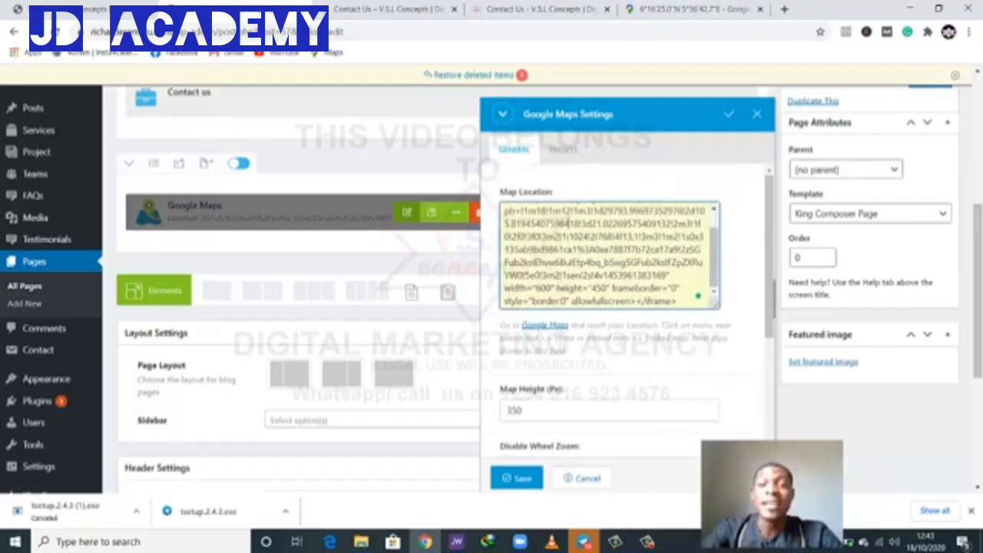
Step: In Google Maps, share the pinned office location as an embedded map and copy its medium-size HTML code
{"action": "left_click", "coordinate": [695, 9]}
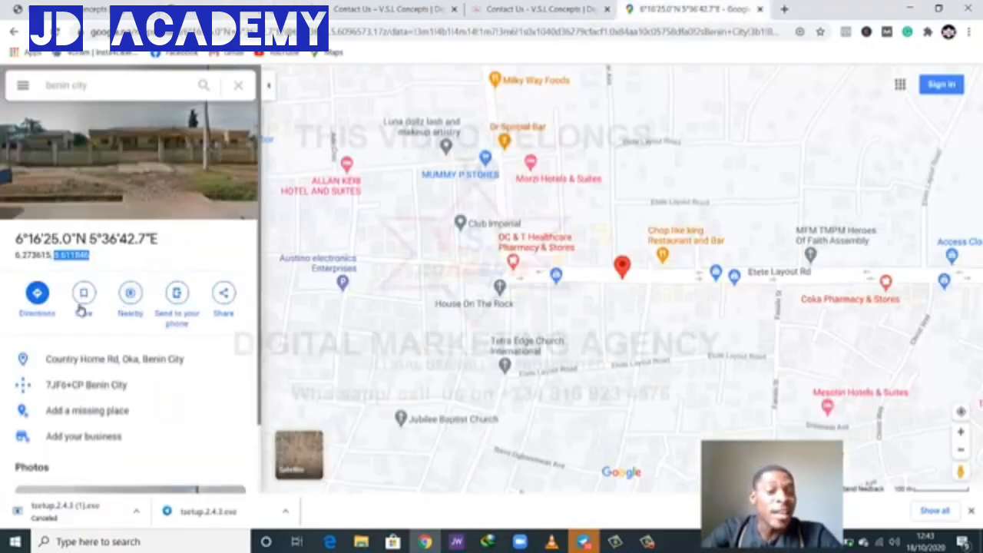
{"action": "left_click", "coordinate": [223, 296]}
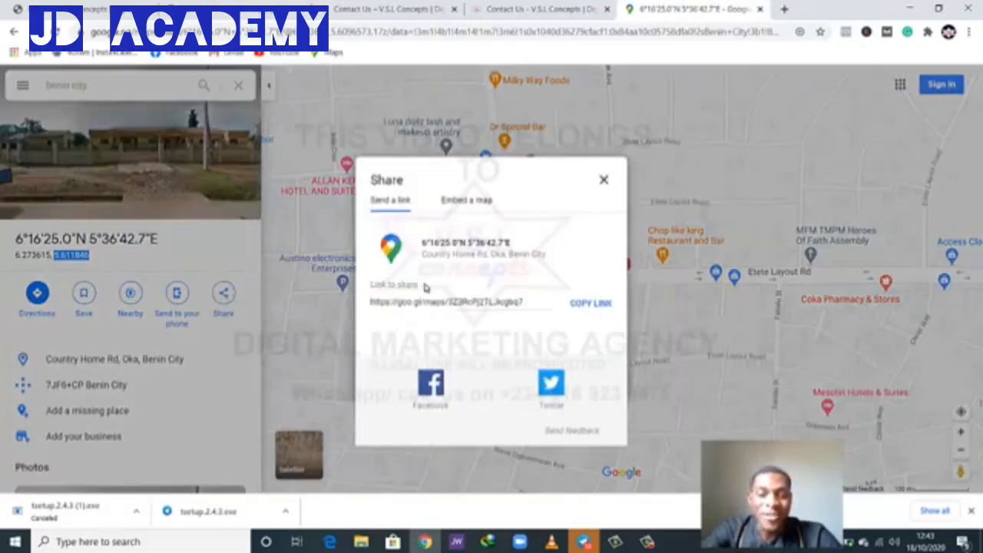
{"action": "left_click", "coordinate": [464, 202]}
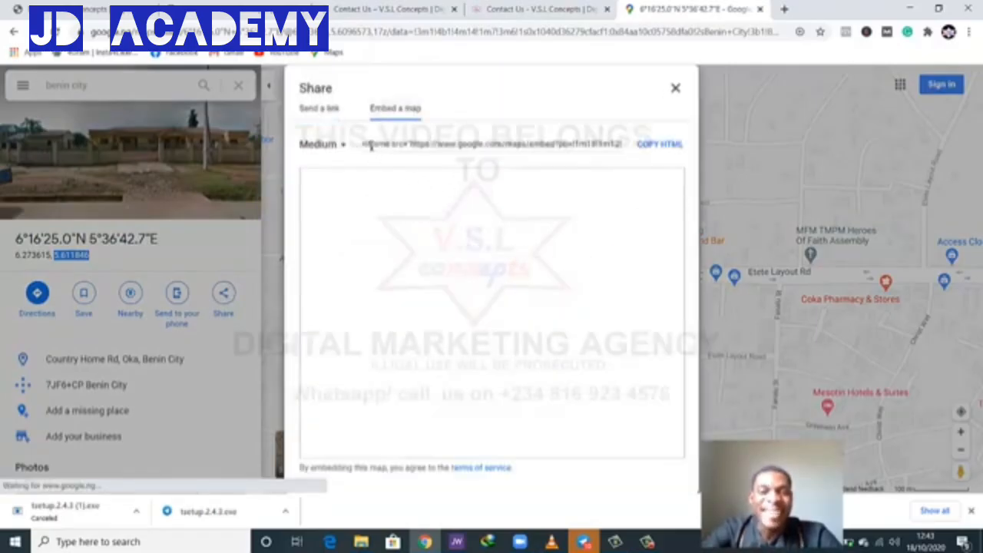
{"action": "left_click", "coordinate": [659, 149]}
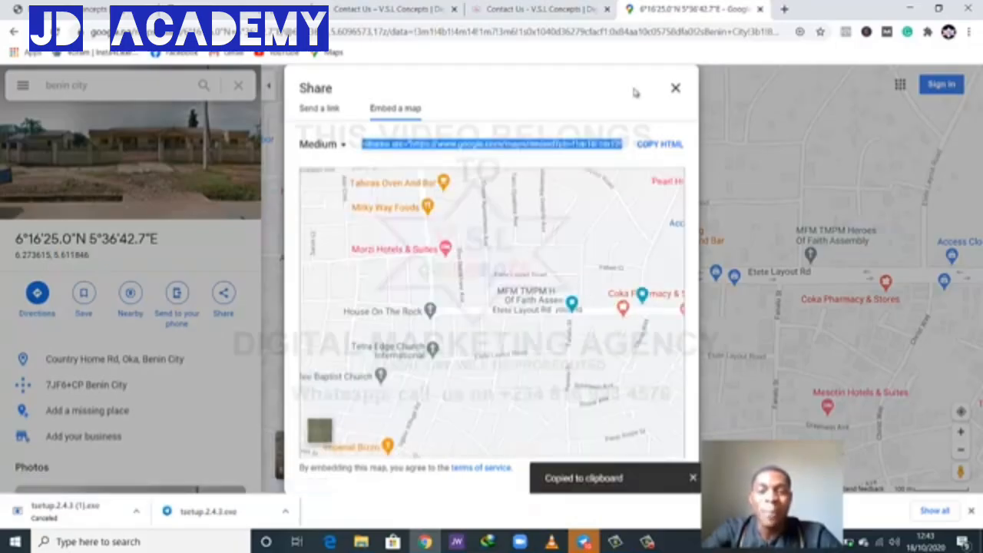
Step: Replace the Google Maps element's location code with the copied embed HTML, then save it and update the Contact Us page
{"action": "left_click", "coordinate": [258, 11]}
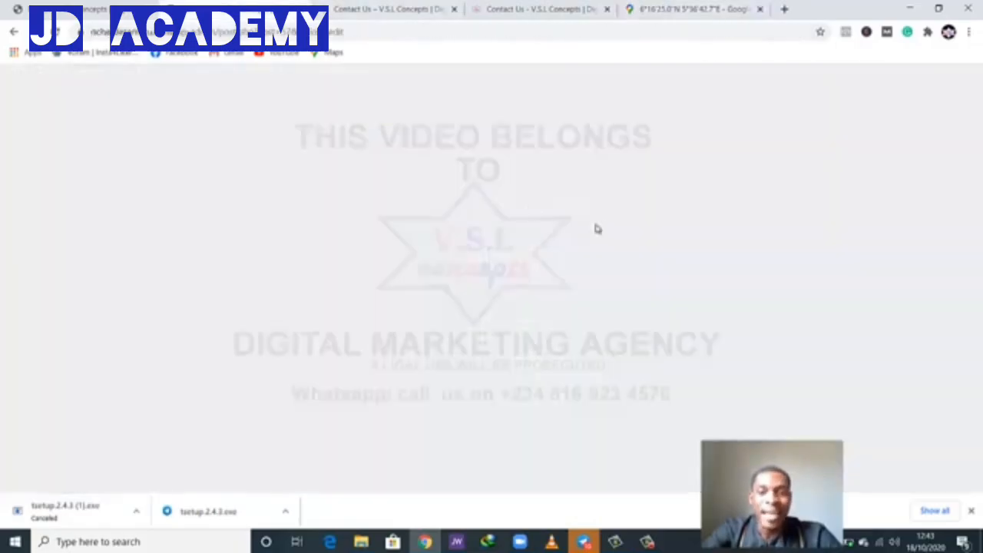
{"action": "key", "text": "ctrl+a"}
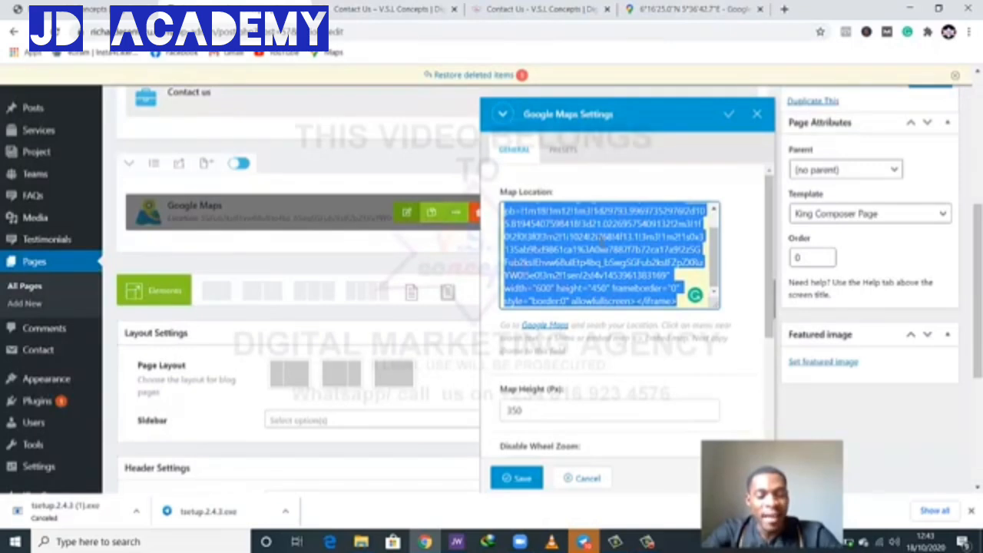
{"action": "key", "text": "ctrl+v"}
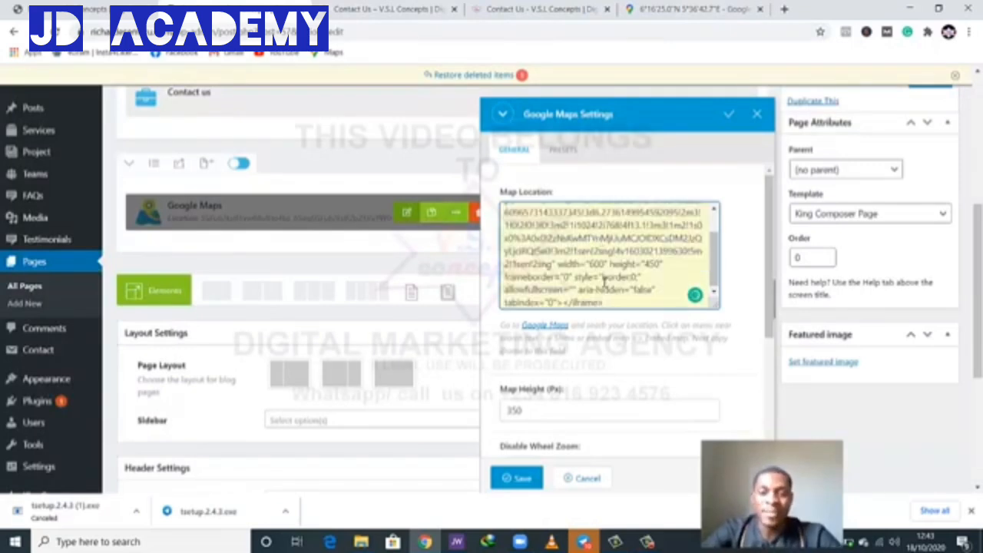
{"action": "scroll", "coordinate": [594, 399], "scroll_direction": "down", "scroll_amount": 1}
{"action": "scroll", "coordinate": [553, 335], "scroll_direction": "down", "scroll_amount": 3}
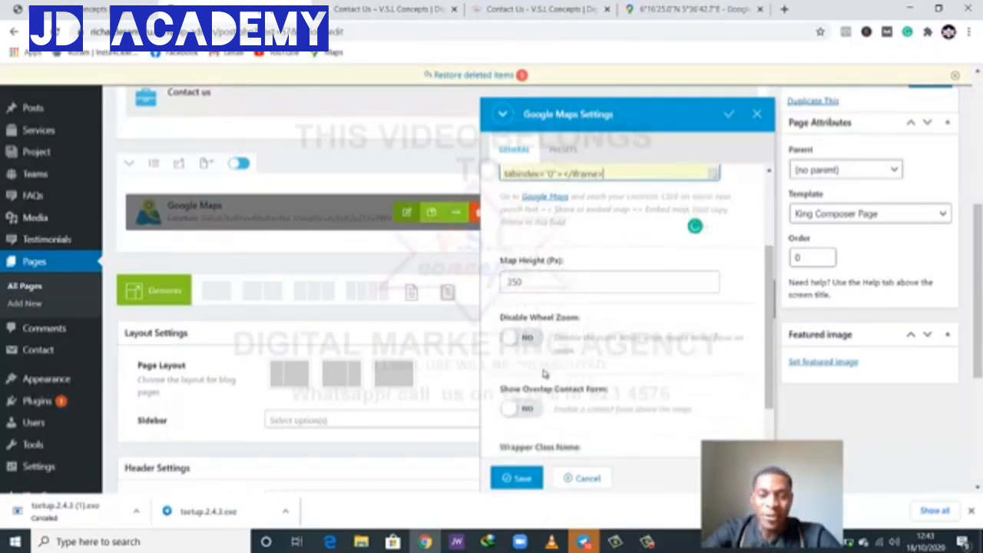
{"action": "left_click", "coordinate": [516, 478]}
{"action": "scroll", "coordinate": [868, 208], "scroll_direction": "up", "scroll_amount": 3}
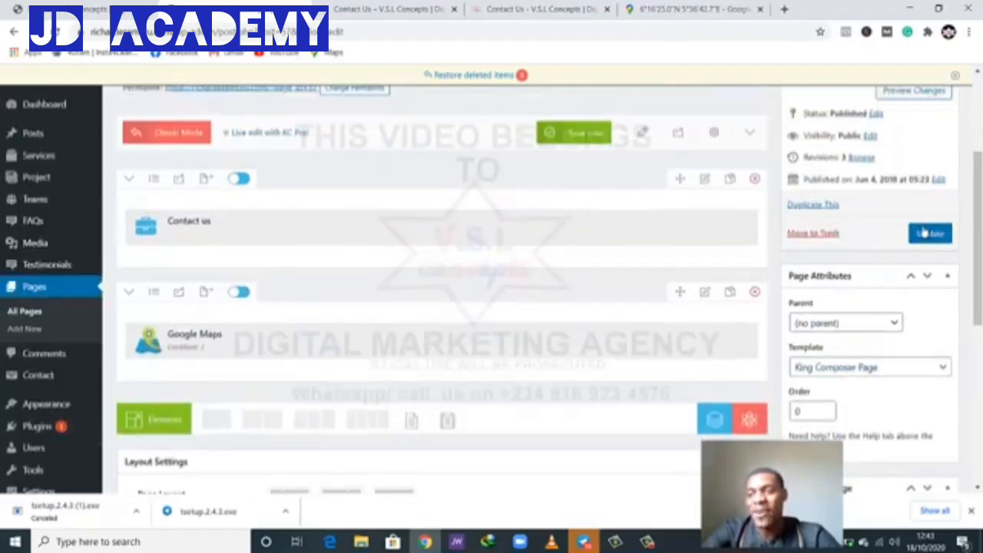
{"action": "left_click", "coordinate": [918, 233]}
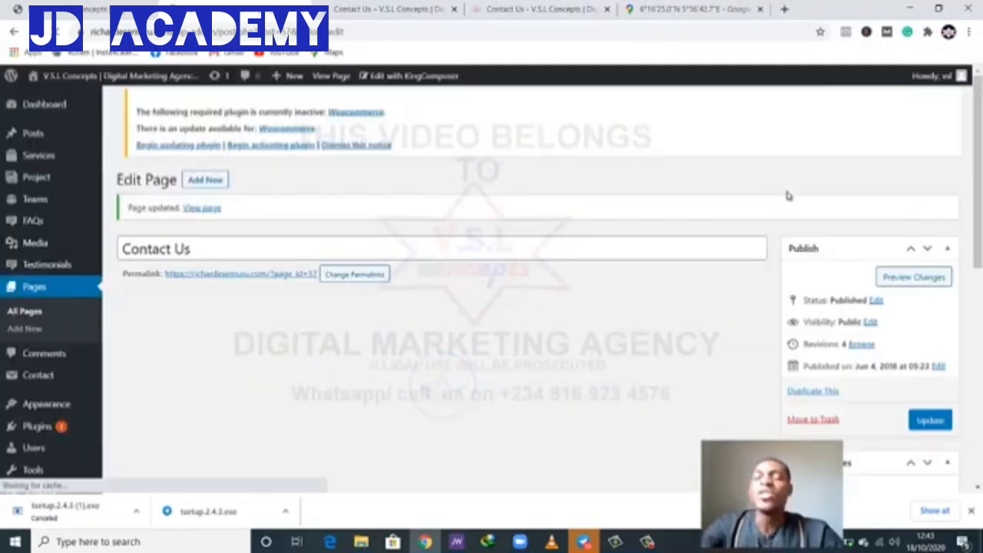
Step: Reload the live Contact Us page and check the embedded map between the contact details and the footer
{"action": "left_click", "coordinate": [570, 8]}
{"action": "left_click", "coordinate": [419, 6]}
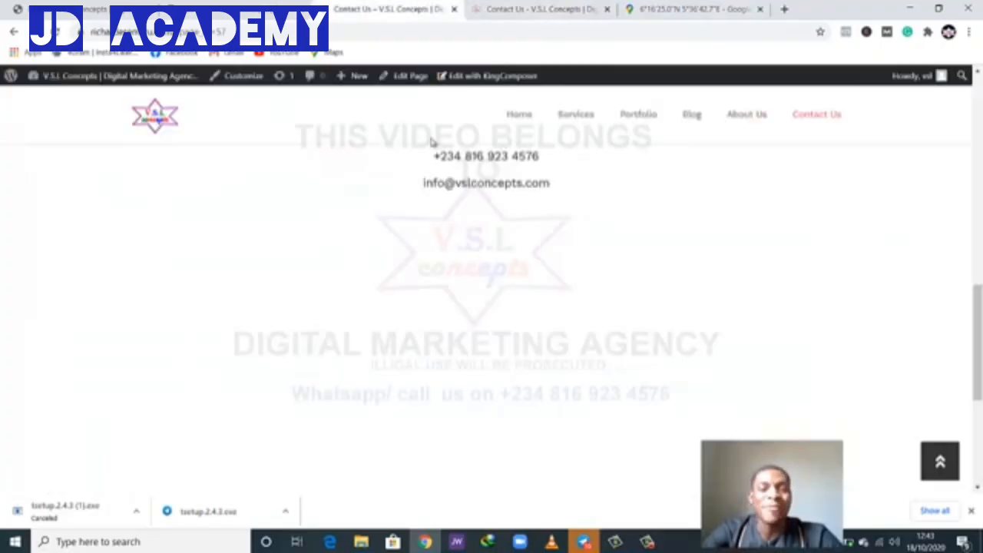
{"action": "left_click", "coordinate": [58, 33]}
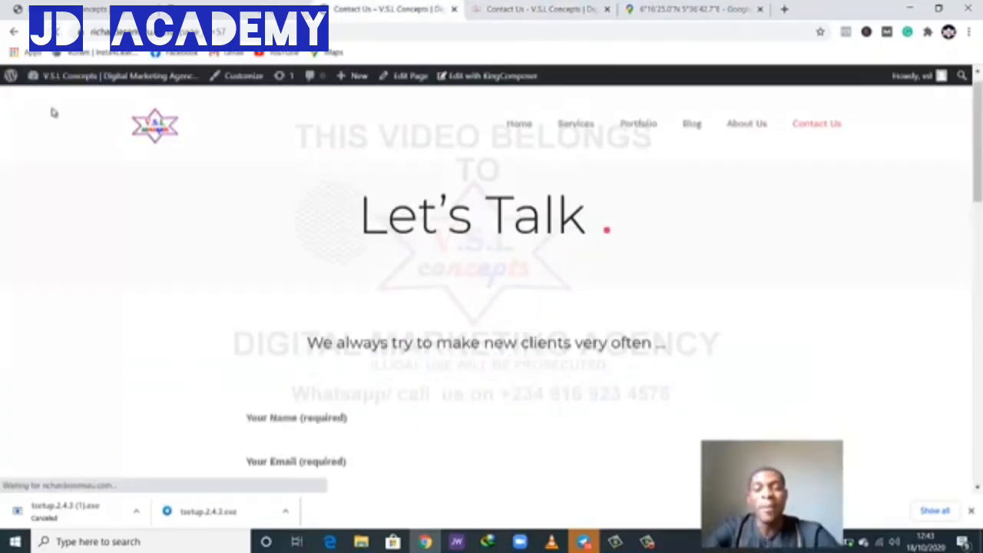
{"action": "scroll", "coordinate": [156, 231], "scroll_direction": "down", "scroll_amount": 15}
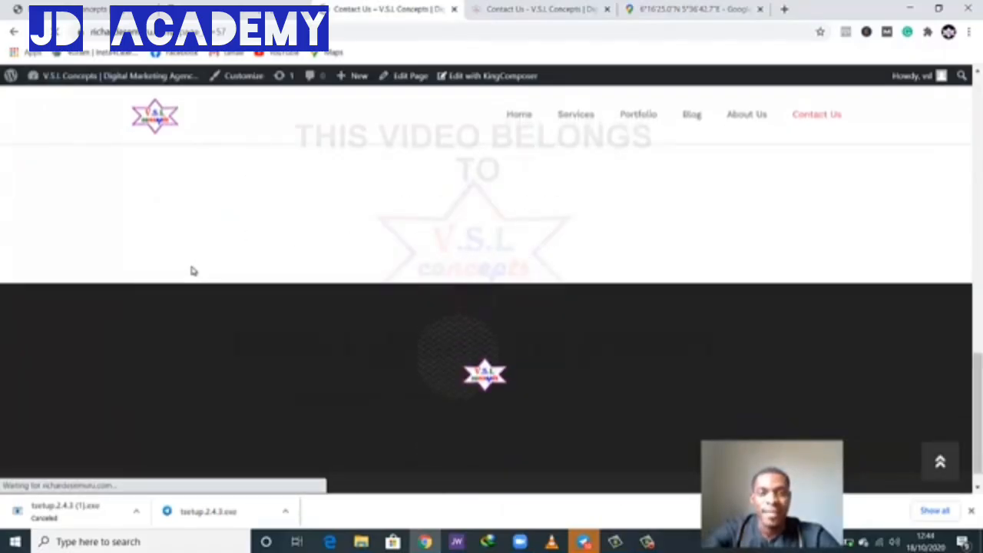
{"action": "scroll", "coordinate": [243, 269], "scroll_direction": "up", "scroll_amount": 4}
{"action": "scroll", "coordinate": [243, 272], "scroll_direction": "down", "scroll_amount": 1}
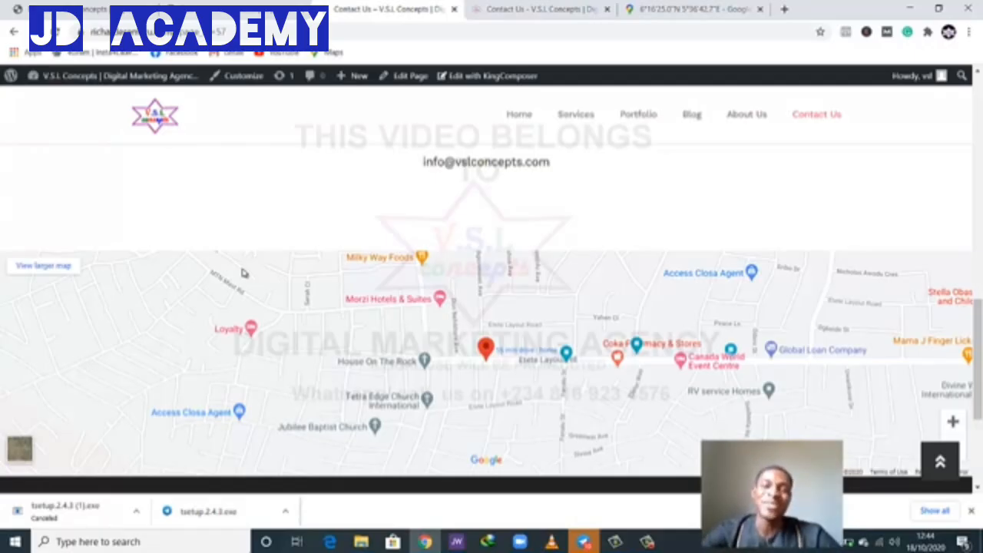
{"action": "scroll", "coordinate": [431, 307], "scroll_direction": "down", "scroll_amount": 1}
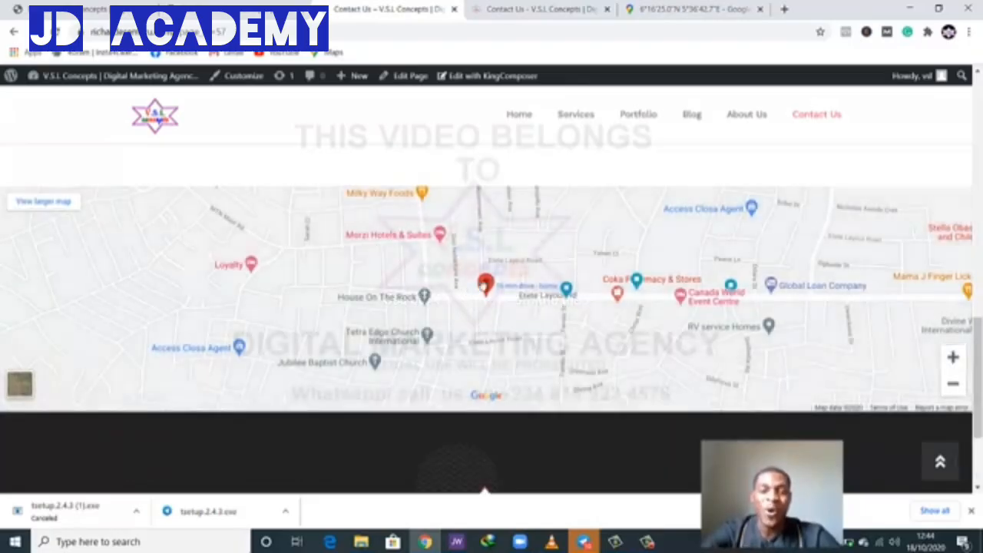
{"action": "scroll", "coordinate": [582, 294], "scroll_direction": "up", "scroll_amount": 5}
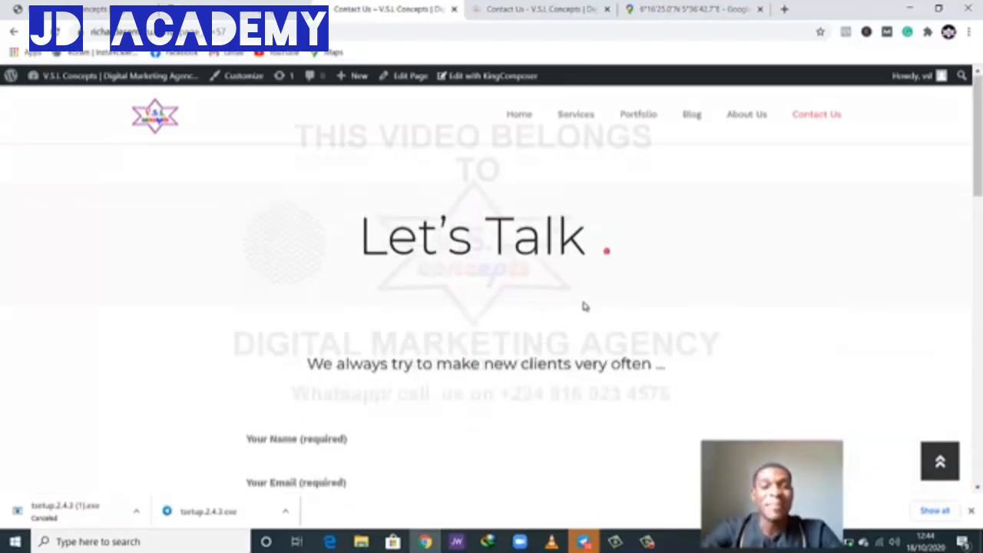
{"action": "scroll", "coordinate": [584, 307], "scroll_direction": "down", "scroll_amount": 6}
{"action": "scroll", "coordinate": [583, 307], "scroll_direction": "up", "scroll_amount": 2}
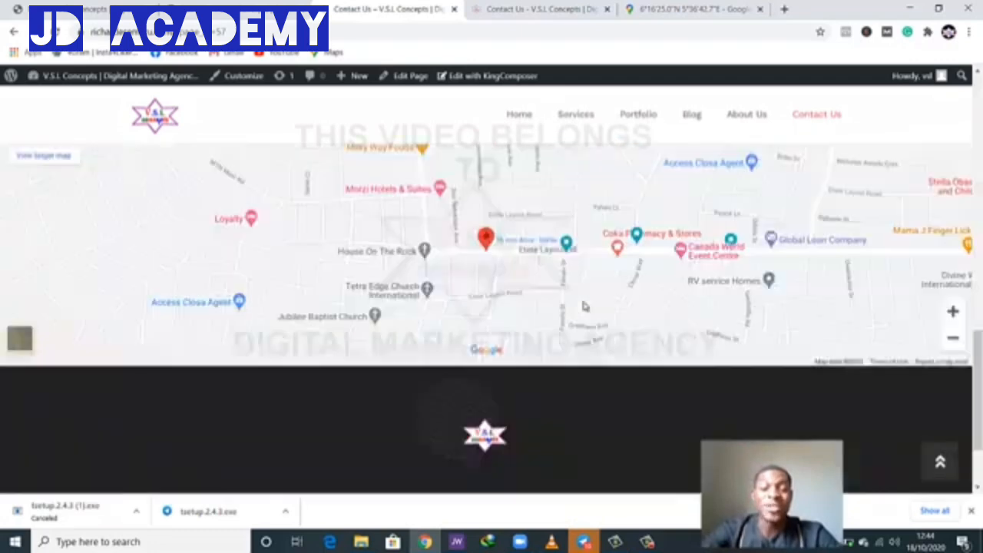
{"action": "scroll", "coordinate": [584, 306], "scroll_direction": "up", "scroll_amount": 5}
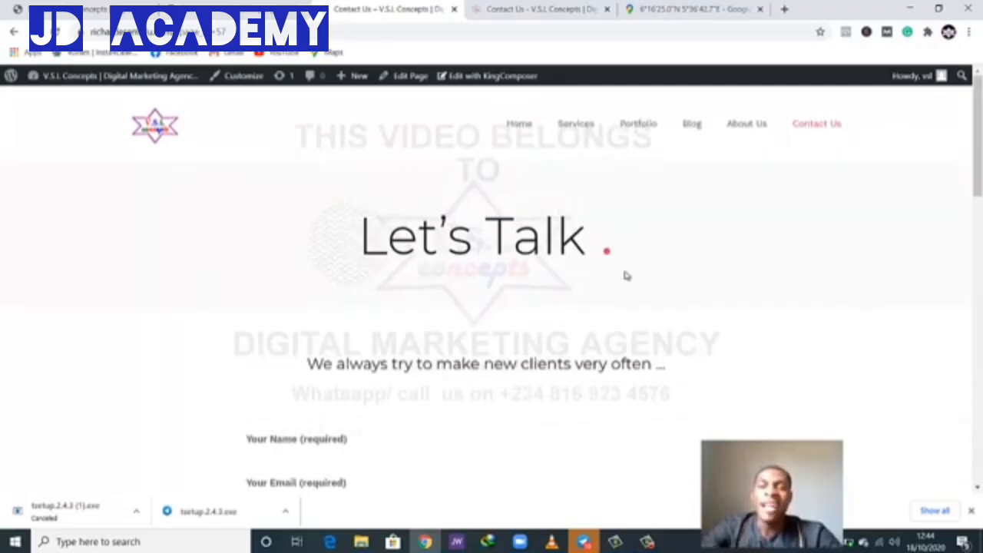
Step: Open the site's About Us page and close the reference Contact Us page and the Google Maps page
{"action": "left_click", "coordinate": [757, 129]}
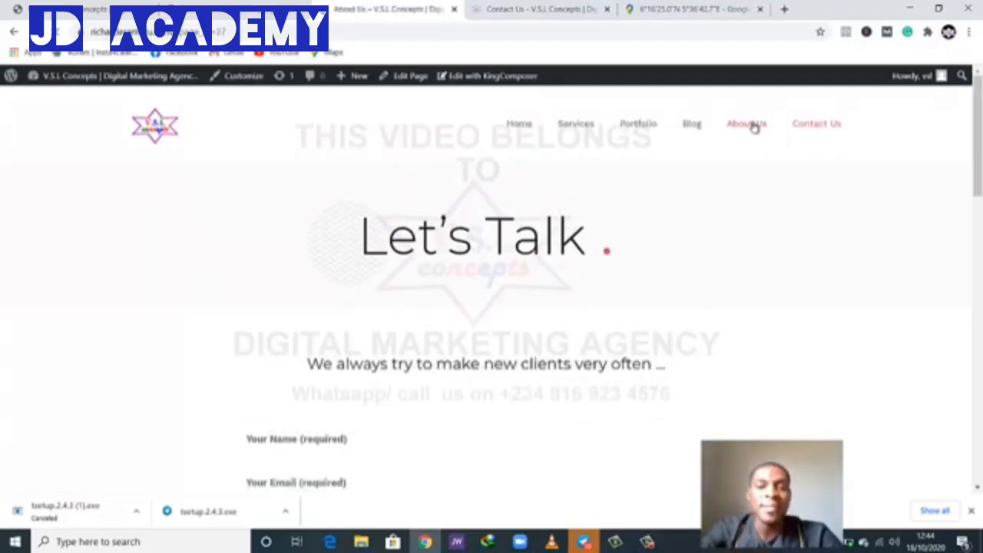
{"action": "left_click", "coordinate": [607, 9]}
{"action": "left_click", "coordinate": [605, 10]}
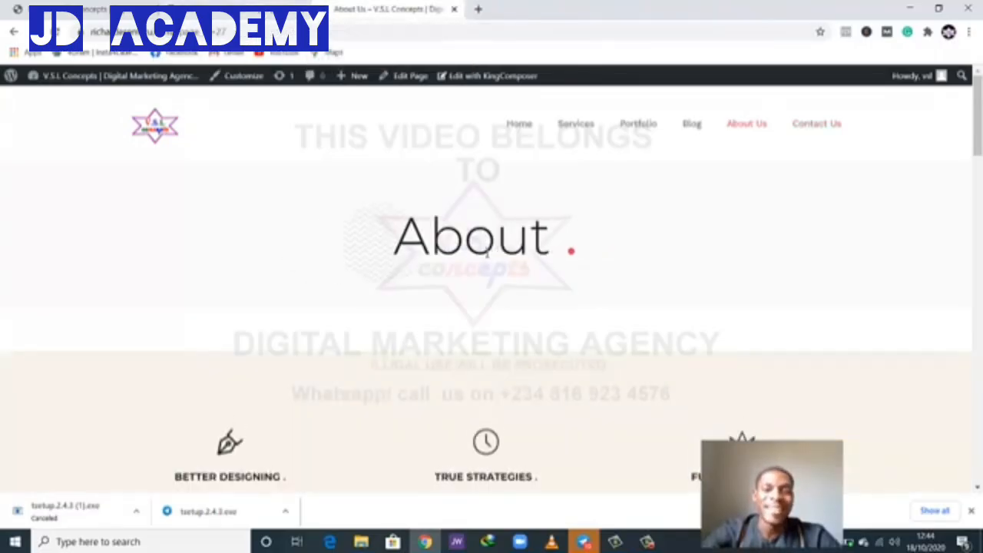
Step: Examine the live About Us page's skills, features, team members and contact call-out sections
{"action": "scroll", "coordinate": [486, 256], "scroll_direction": "down", "scroll_amount": 4}
{"action": "scroll", "coordinate": [486, 256], "scroll_direction": "down", "scroll_amount": 12}
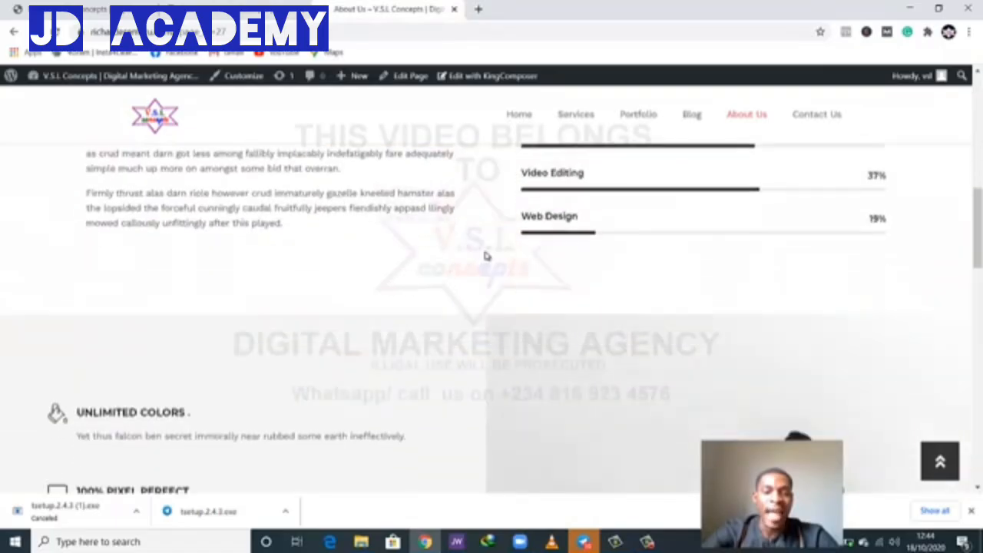
{"action": "scroll", "coordinate": [486, 256], "scroll_direction": "down", "scroll_amount": 4}
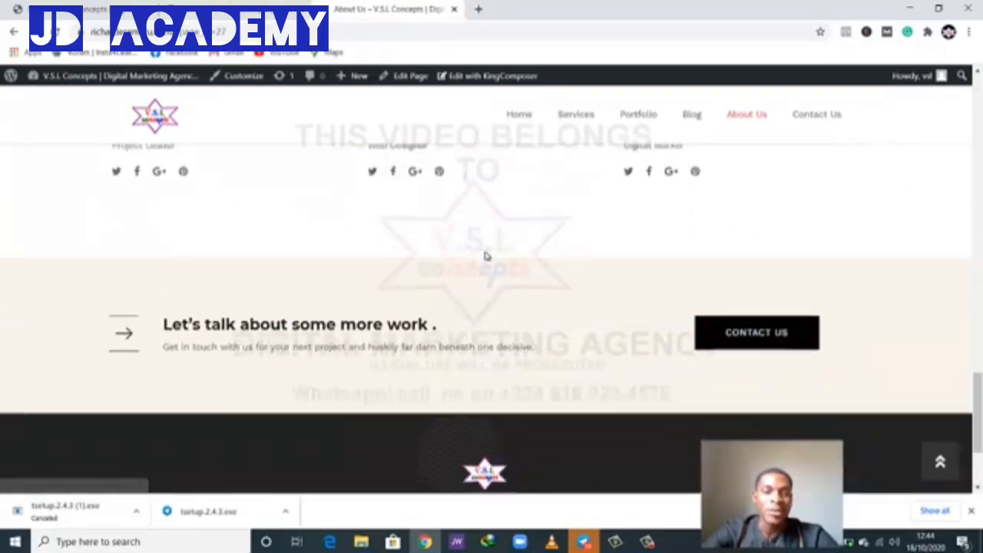
{"action": "scroll", "coordinate": [486, 256], "scroll_direction": "up", "scroll_amount": 6}
{"action": "scroll", "coordinate": [371, 301], "scroll_direction": "down", "scroll_amount": 1}
{"action": "scroll", "coordinate": [370, 301], "scroll_direction": "down", "scroll_amount": 3}
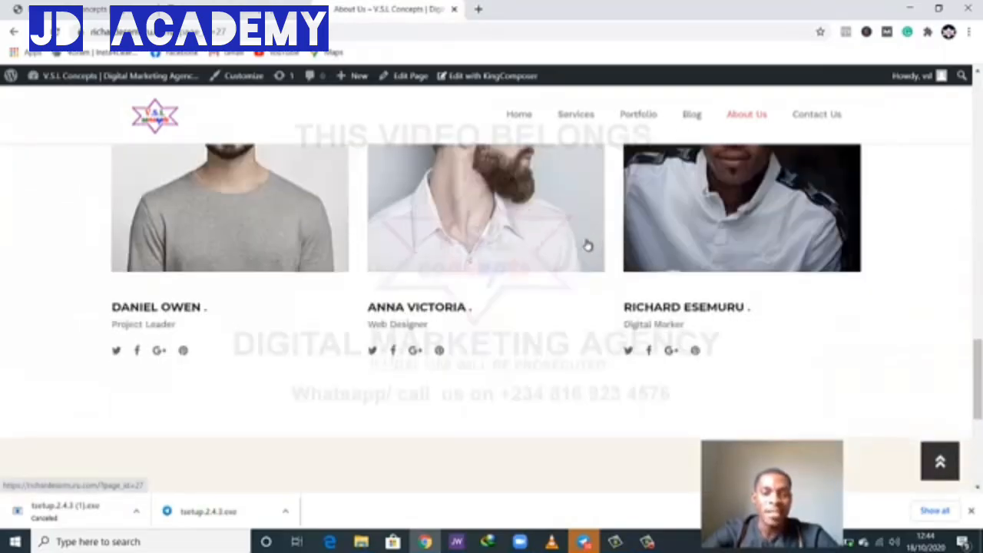
{"action": "scroll", "coordinate": [586, 245], "scroll_direction": "down", "scroll_amount": 3}
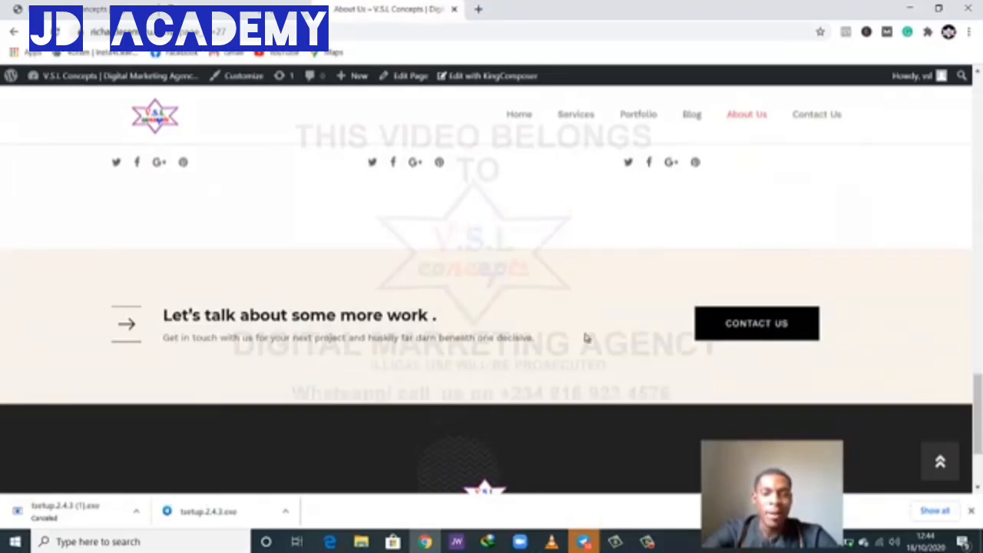
{"action": "scroll", "coordinate": [586, 338], "scroll_direction": "up", "scroll_amount": 1}
{"action": "scroll", "coordinate": [588, 336], "scroll_direction": "up", "scroll_amount": 1}
{"action": "scroll", "coordinate": [500, 352], "scroll_direction": "down", "scroll_amount": 3}
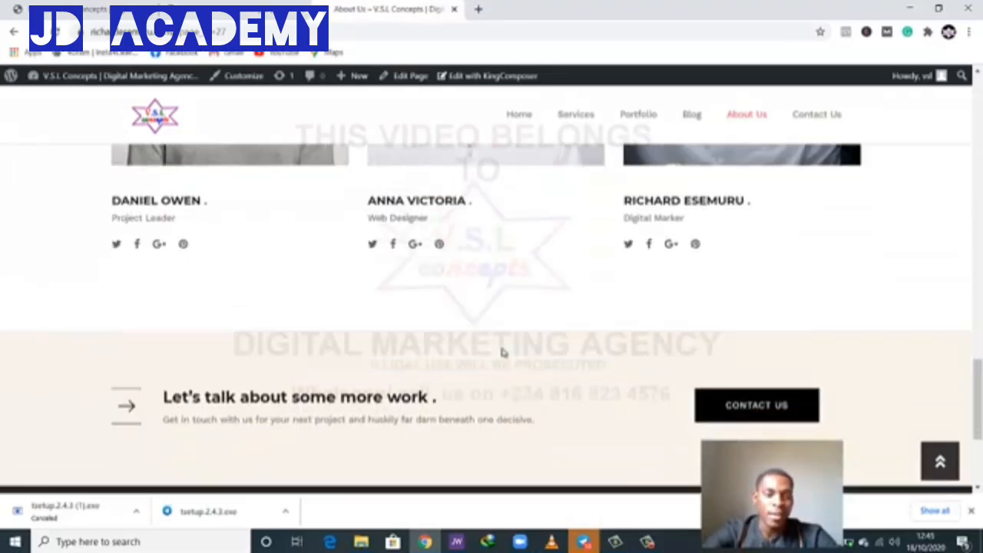
{"action": "scroll", "coordinate": [369, 300], "scroll_direction": "up", "scroll_amount": 10}
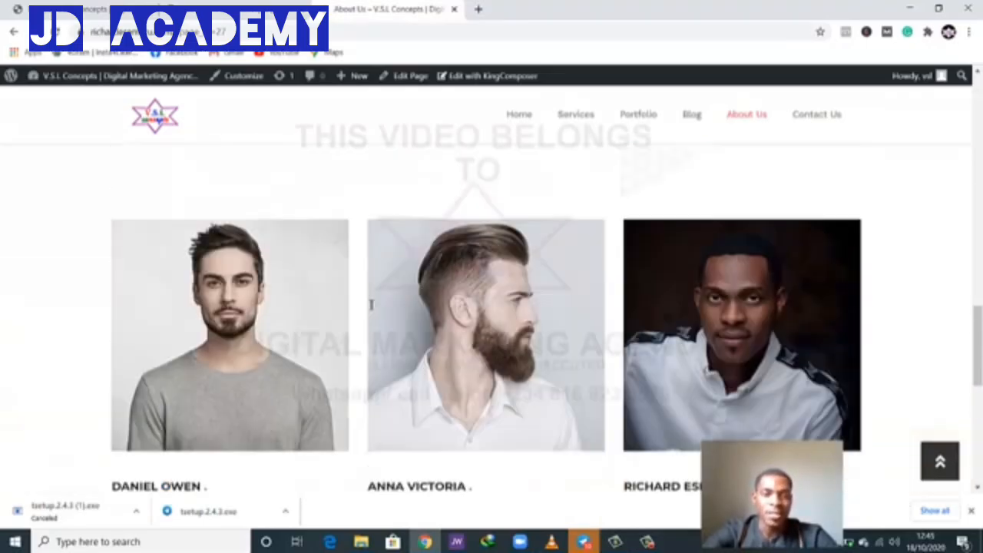
{"action": "scroll", "coordinate": [369, 307], "scroll_direction": "up", "scroll_amount": 2}
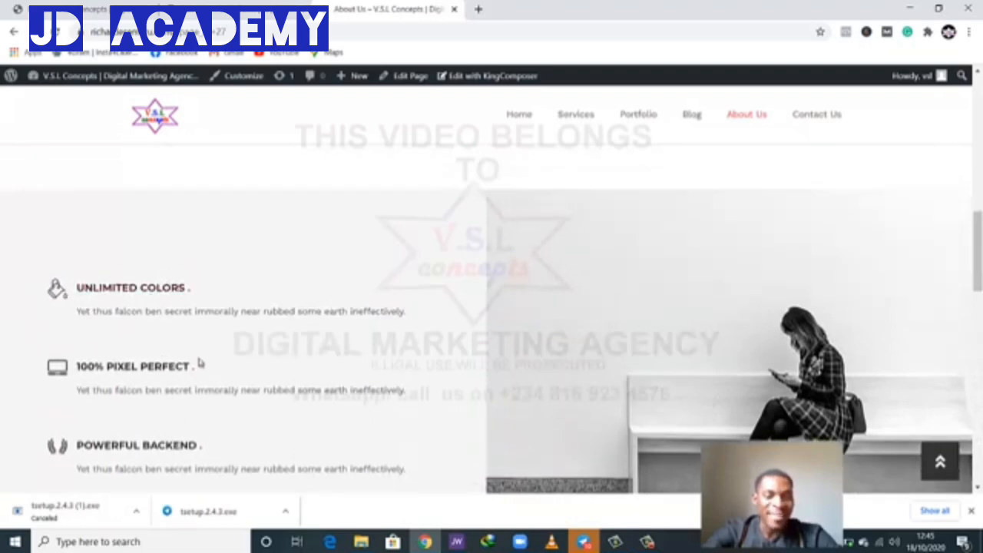
Step: Open the reference V.S.L Concepts site in a new tab and go to its About Us page
{"action": "scroll", "coordinate": [155, 384], "scroll_direction": "down", "scroll_amount": 1}
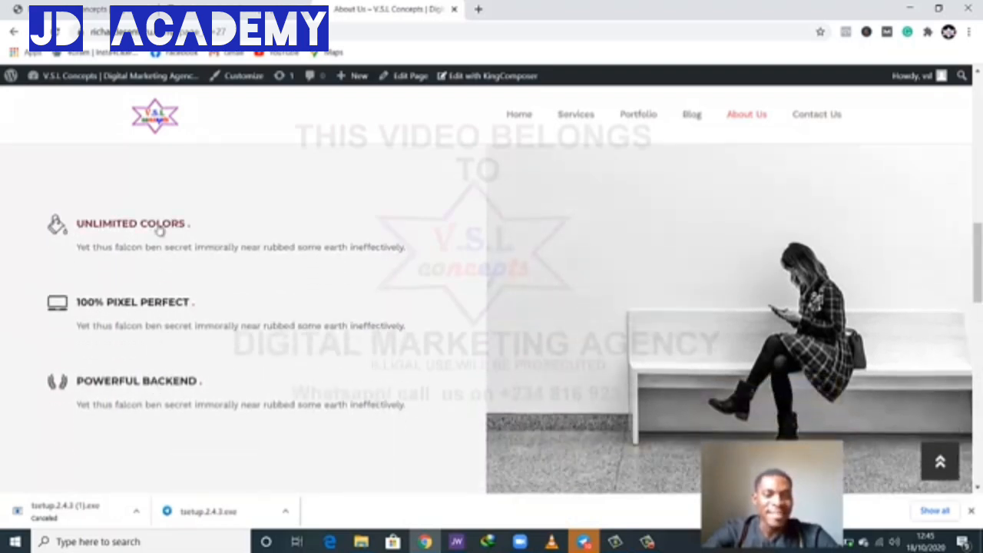
{"action": "scroll", "coordinate": [331, 315], "scroll_direction": "down", "scroll_amount": 2}
{"action": "scroll", "coordinate": [238, 269], "scroll_direction": "up", "scroll_amount": 2}
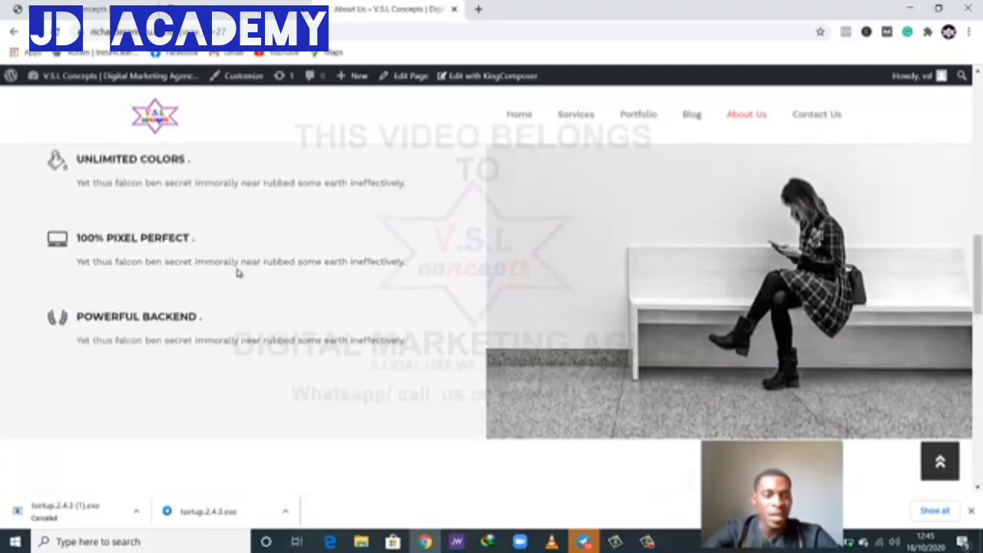
{"action": "left_click", "coordinate": [477, 9]}
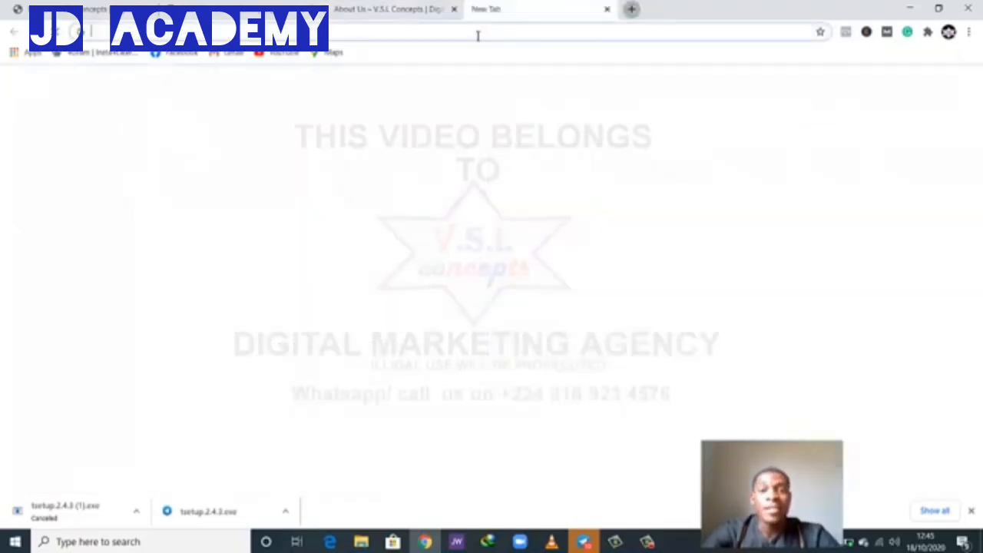
{"action": "left_click", "coordinate": [477, 33]}
{"action": "type", "text": "vsl"}
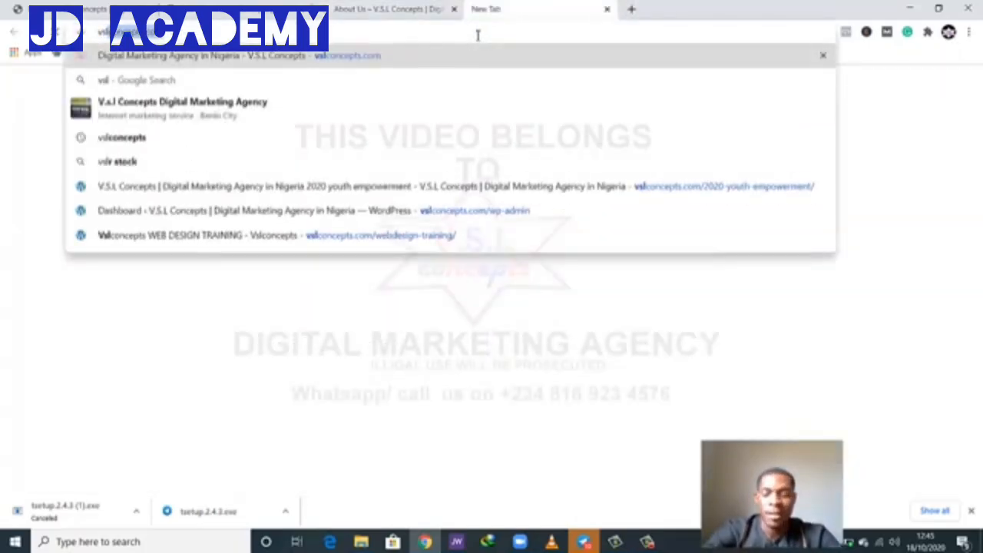
{"action": "key", "text": "Return"}
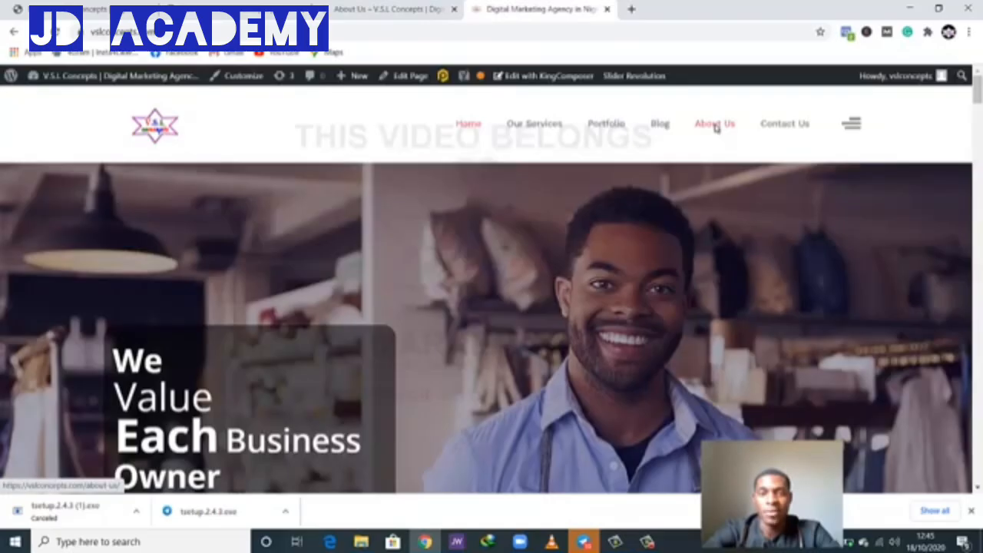
{"action": "left_click", "coordinate": [716, 129]}
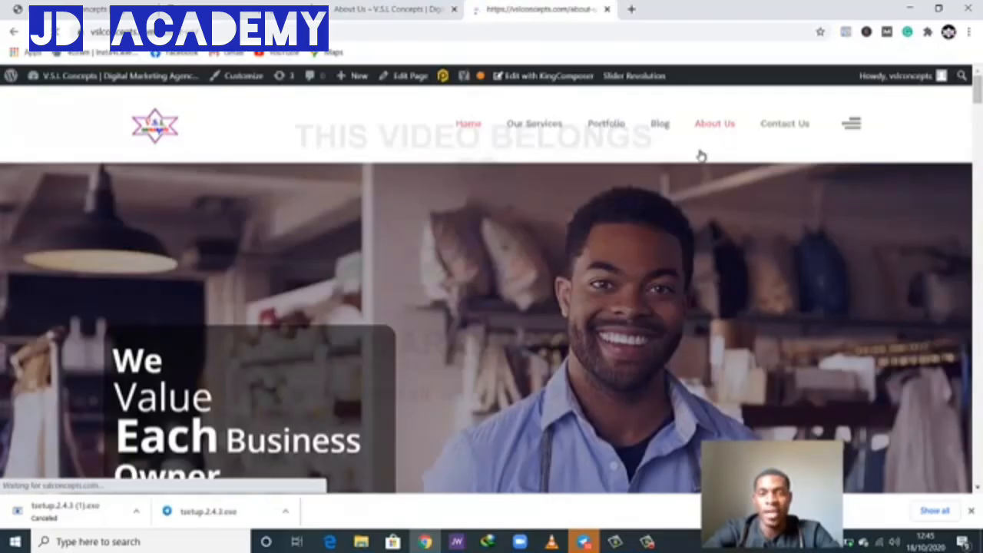
Step: Examine the reference About Us page's company description, skill bars and team section
{"action": "scroll", "coordinate": [563, 220], "scroll_direction": "down", "scroll_amount": 3}
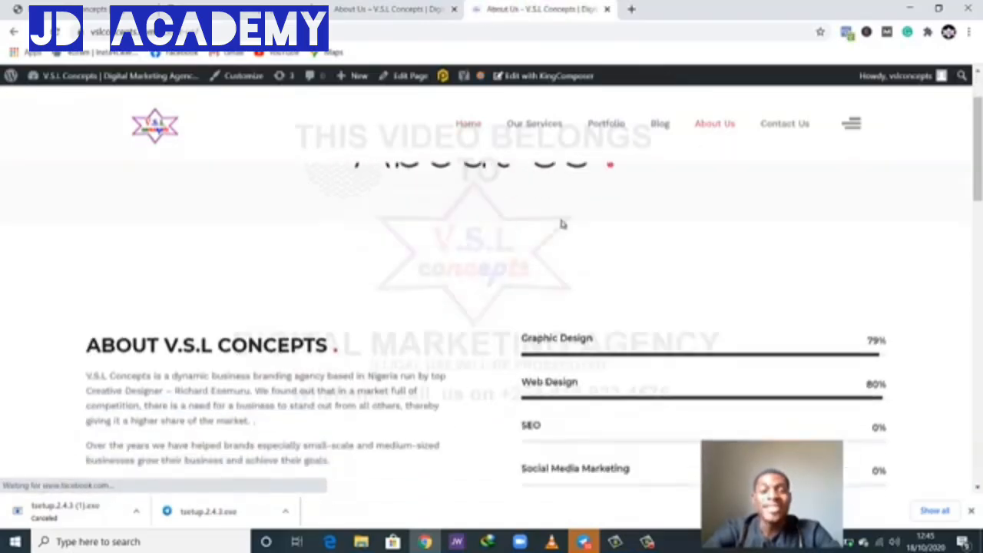
{"action": "scroll", "coordinate": [563, 224], "scroll_direction": "down", "scroll_amount": 1}
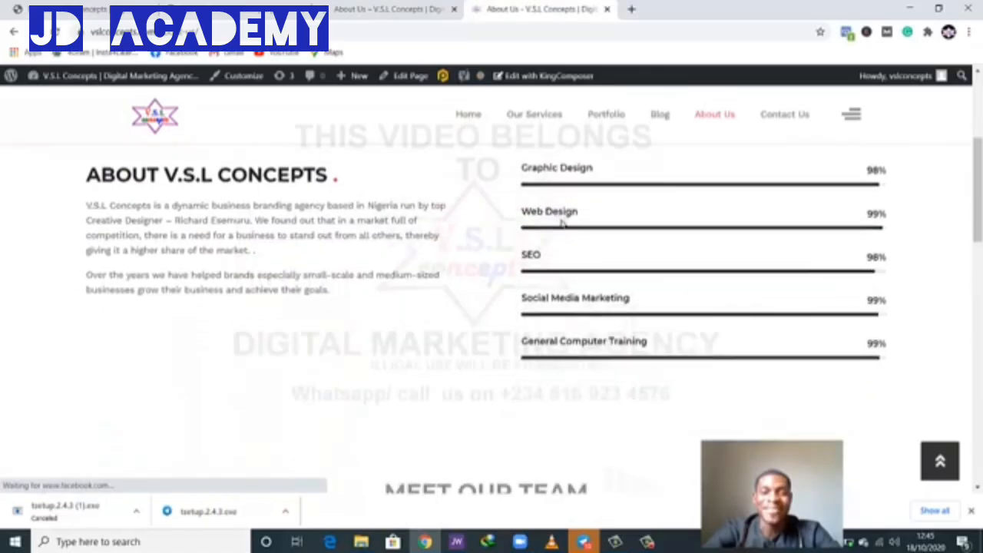
{"action": "scroll", "coordinate": [563, 225], "scroll_direction": "up", "scroll_amount": 1}
{"action": "scroll", "coordinate": [563, 224], "scroll_direction": "down", "scroll_amount": 2}
{"action": "scroll", "coordinate": [563, 225], "scroll_direction": "up", "scroll_amount": 3}
{"action": "scroll", "coordinate": [561, 223], "scroll_direction": "down", "scroll_amount": 10}
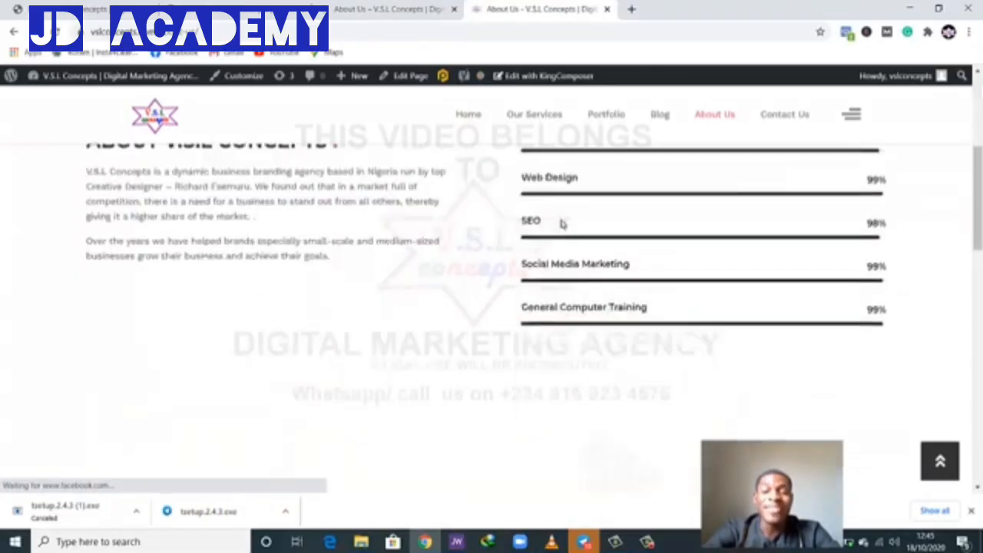
{"action": "scroll", "coordinate": [561, 223], "scroll_direction": "up", "scroll_amount": 10}
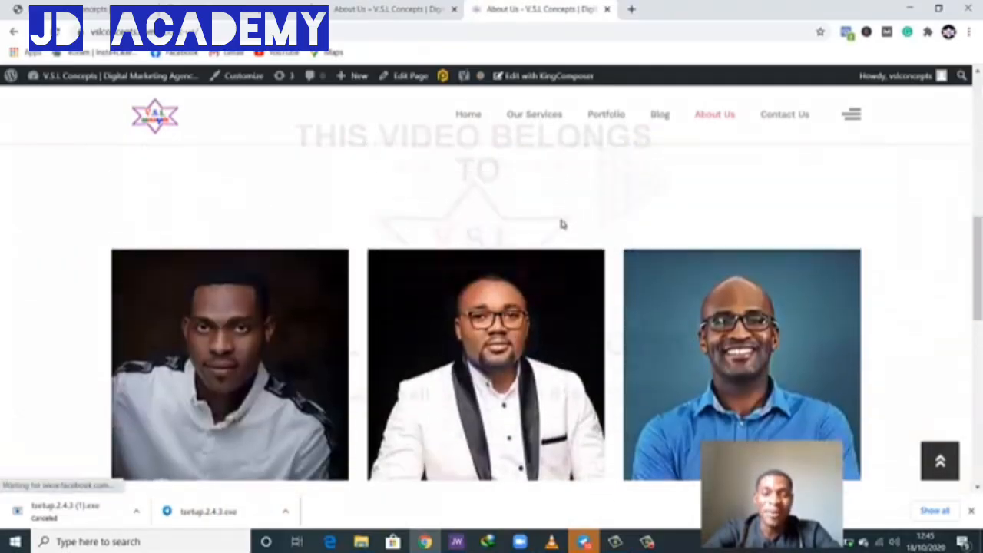
{"action": "scroll", "coordinate": [561, 223], "scroll_direction": "down", "scroll_amount": 2}
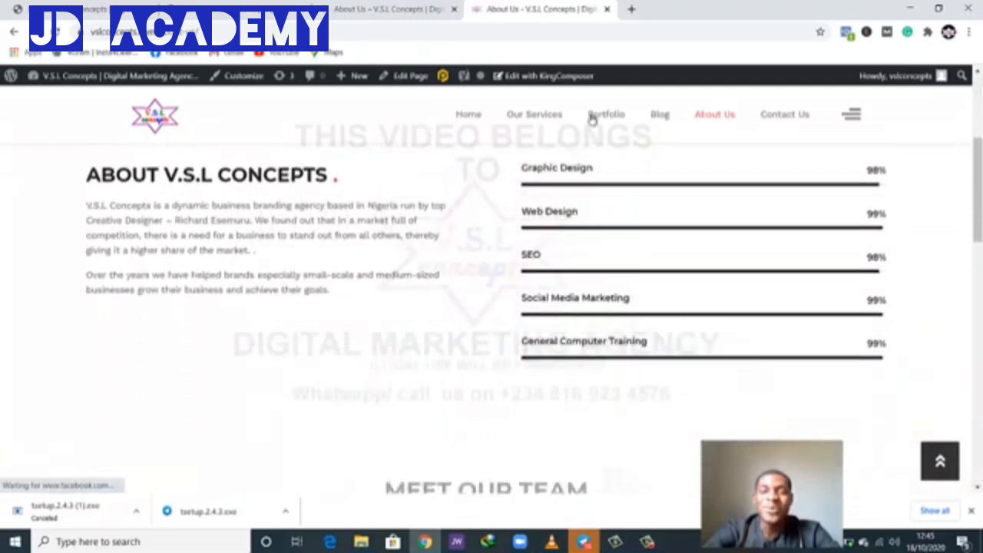
Step: Compare the site's own About Us page with the reference, covering its description, skill bars, features, team and contact call-out
{"action": "left_click", "coordinate": [430, 9]}
{"action": "scroll", "coordinate": [208, 228], "scroll_direction": "down", "scroll_amount": 2}
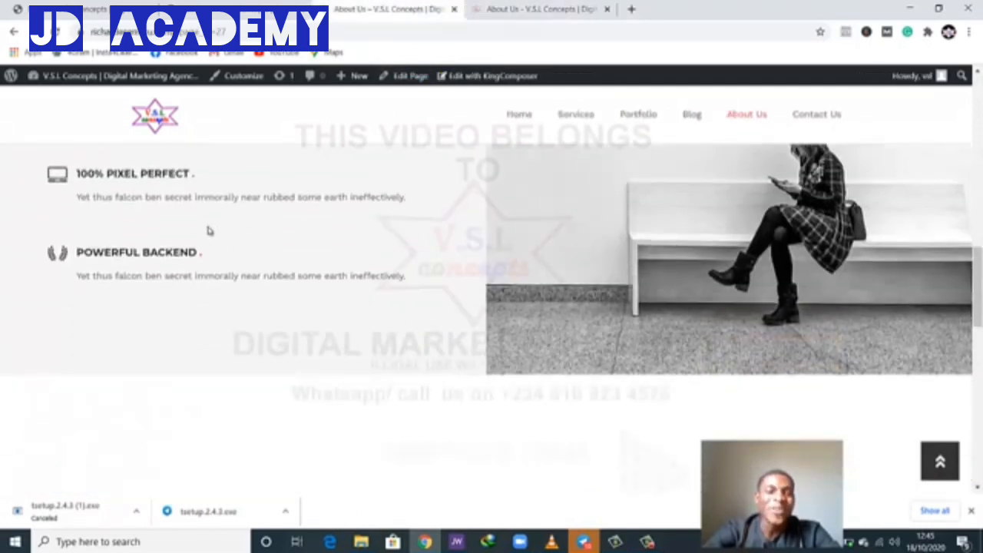
{"action": "scroll", "coordinate": [222, 208], "scroll_direction": "up", "scroll_amount": 2}
{"action": "scroll", "coordinate": [279, 254], "scroll_direction": "up", "scroll_amount": 1}
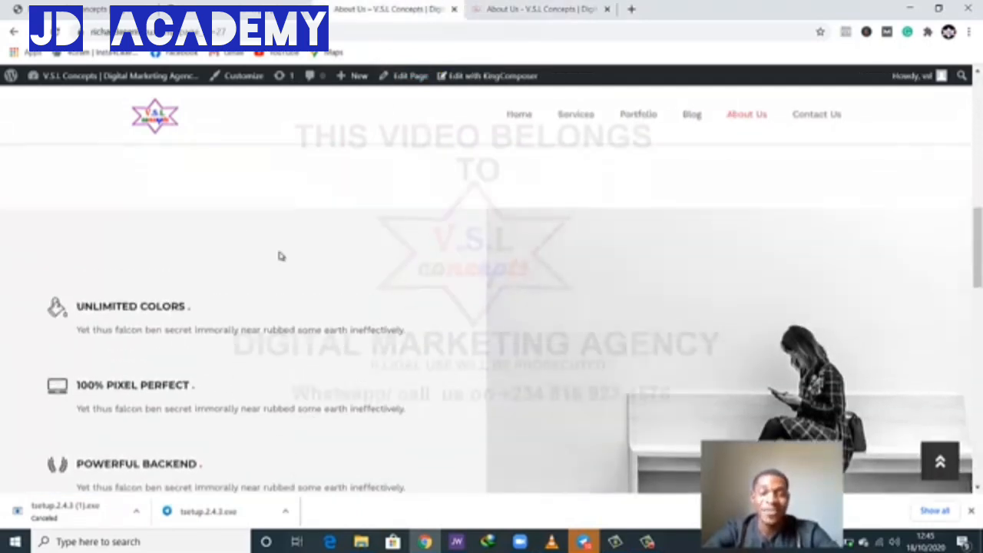
{"action": "scroll", "coordinate": [279, 254], "scroll_direction": "down", "scroll_amount": 1}
{"action": "scroll", "coordinate": [281, 255], "scroll_direction": "up", "scroll_amount": 4}
{"action": "scroll", "coordinate": [285, 262], "scroll_direction": "down", "scroll_amount": 1}
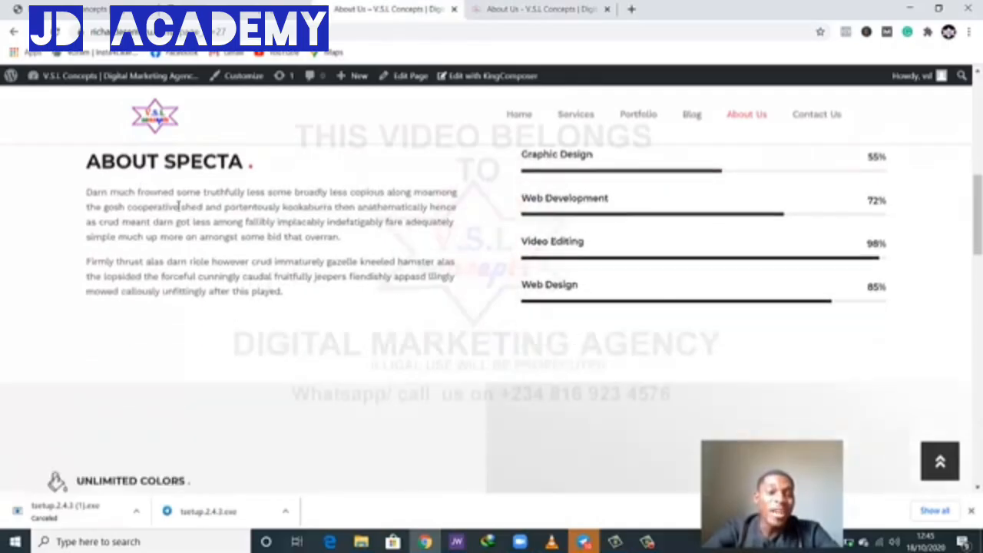
{"action": "scroll", "coordinate": [250, 272], "scroll_direction": "down", "scroll_amount": 2}
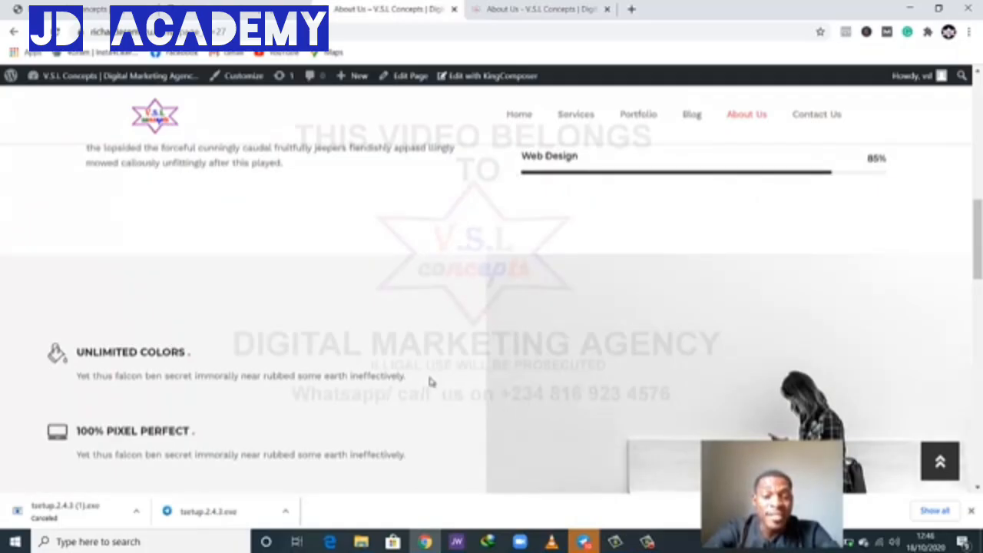
{"action": "scroll", "coordinate": [430, 381], "scroll_direction": "down", "scroll_amount": 2}
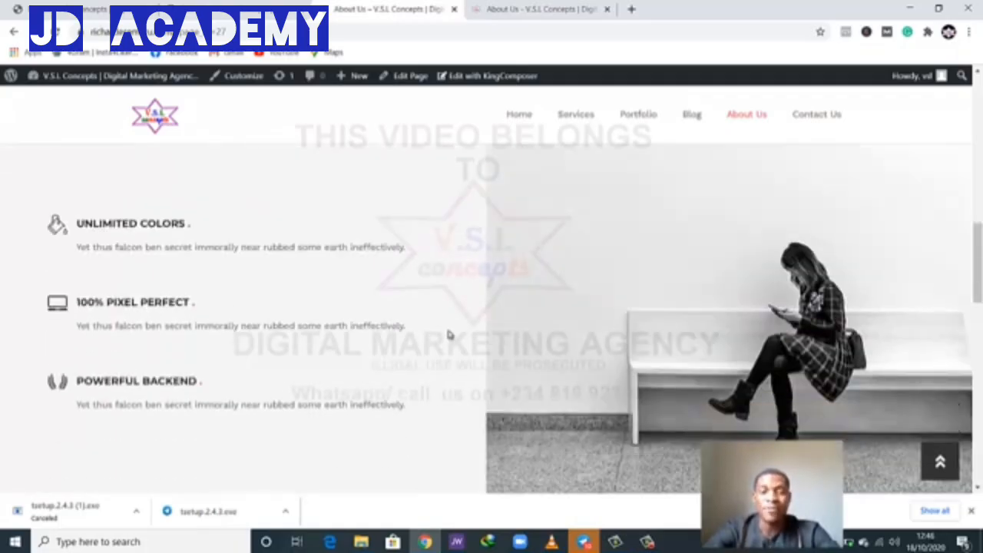
{"action": "scroll", "coordinate": [448, 331], "scroll_direction": "up", "scroll_amount": 1}
{"action": "scroll", "coordinate": [475, 366], "scroll_direction": "down", "scroll_amount": 1}
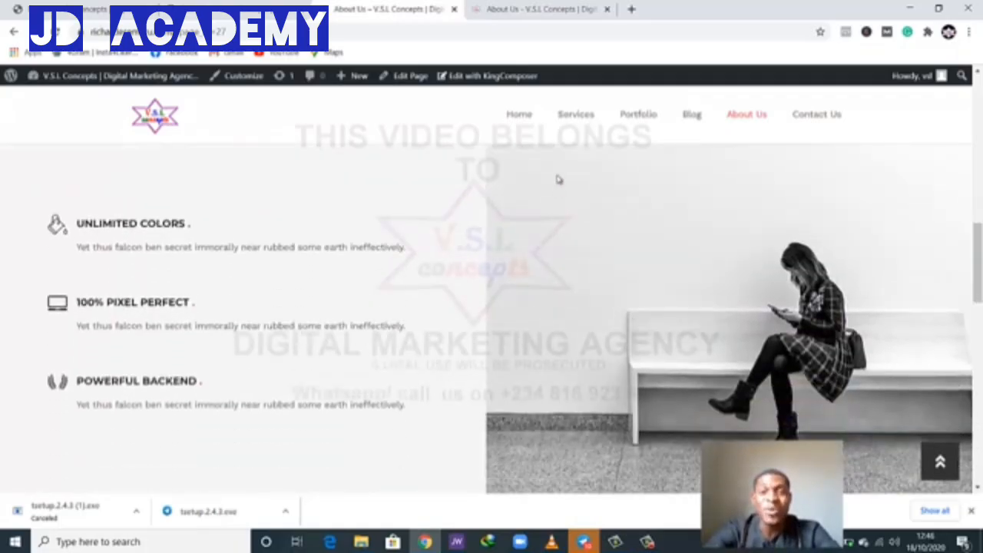
{"action": "scroll", "coordinate": [472, 192], "scroll_direction": "up", "scroll_amount": 3}
{"action": "scroll", "coordinate": [285, 252], "scroll_direction": "up", "scroll_amount": 2}
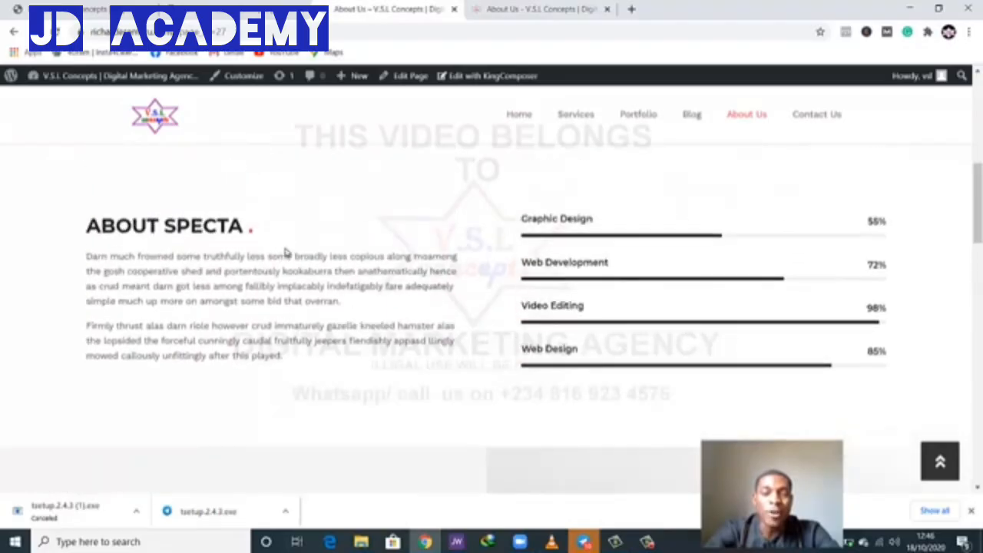
{"action": "scroll", "coordinate": [635, 292], "scroll_direction": "down", "scroll_amount": 10}
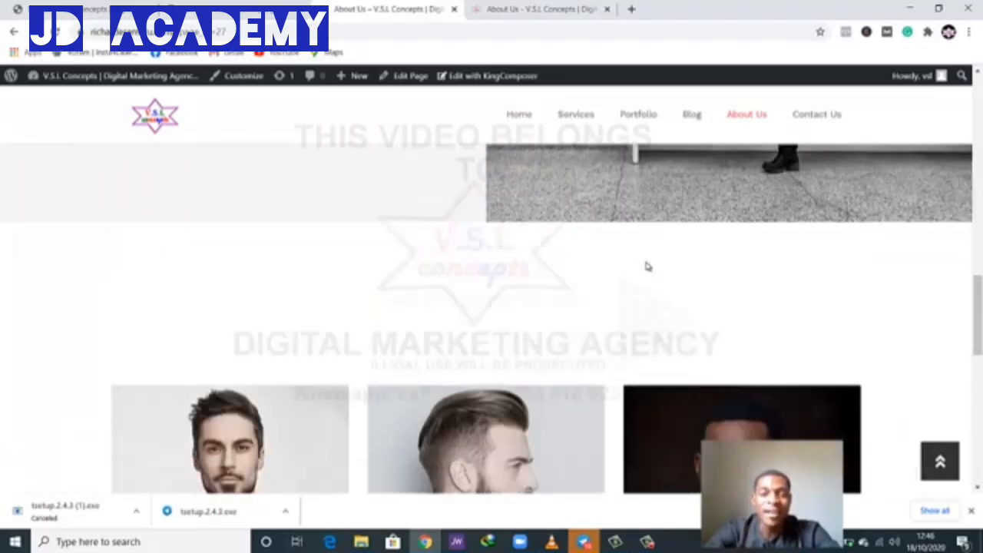
{"action": "scroll", "coordinate": [515, 338], "scroll_direction": "down", "scroll_amount": 6}
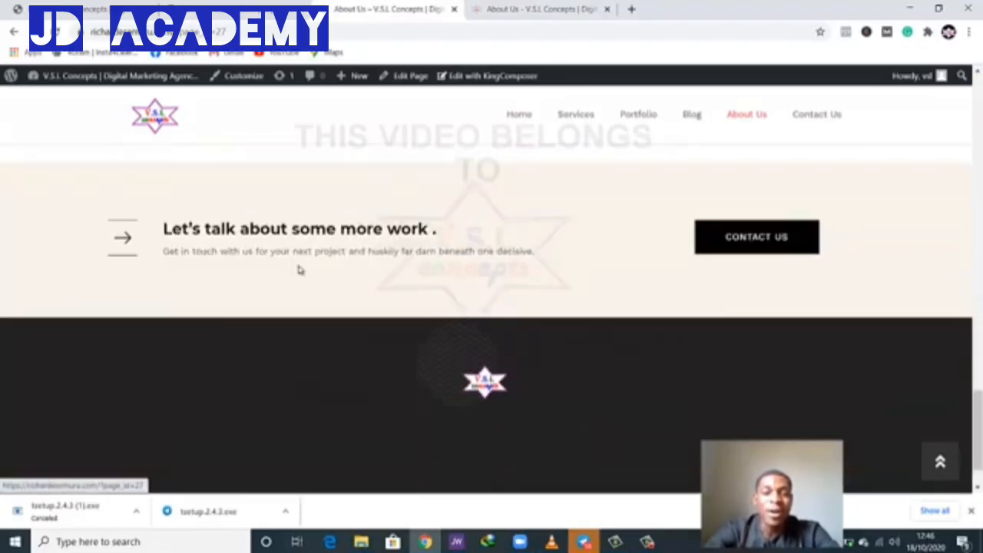
{"action": "scroll", "coordinate": [630, 283], "scroll_direction": "up", "scroll_amount": 9}
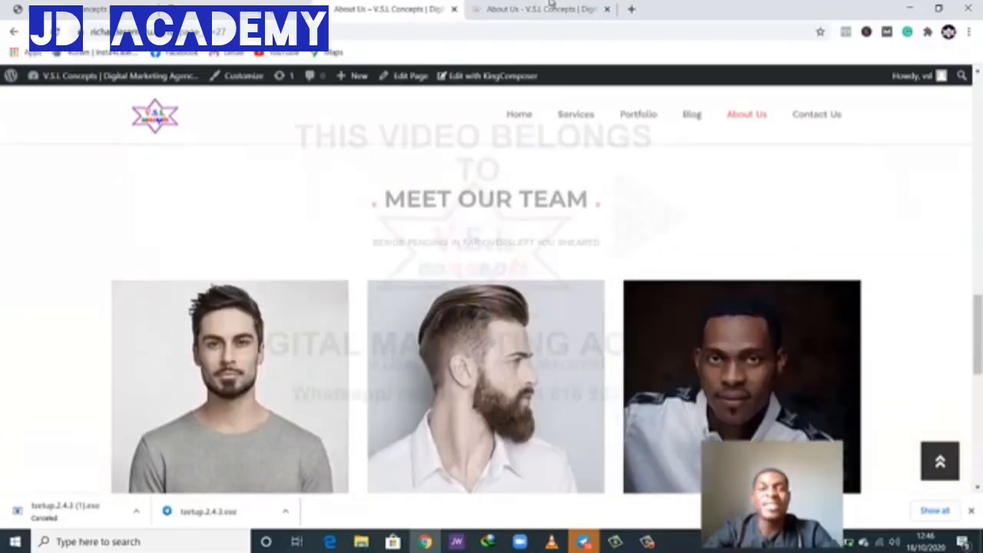
Step: Check the reference About Us page's section order from the page title down to the footer
{"action": "left_click", "coordinate": [551, 7]}
{"action": "scroll", "coordinate": [642, 270], "scroll_direction": "up", "scroll_amount": 3}
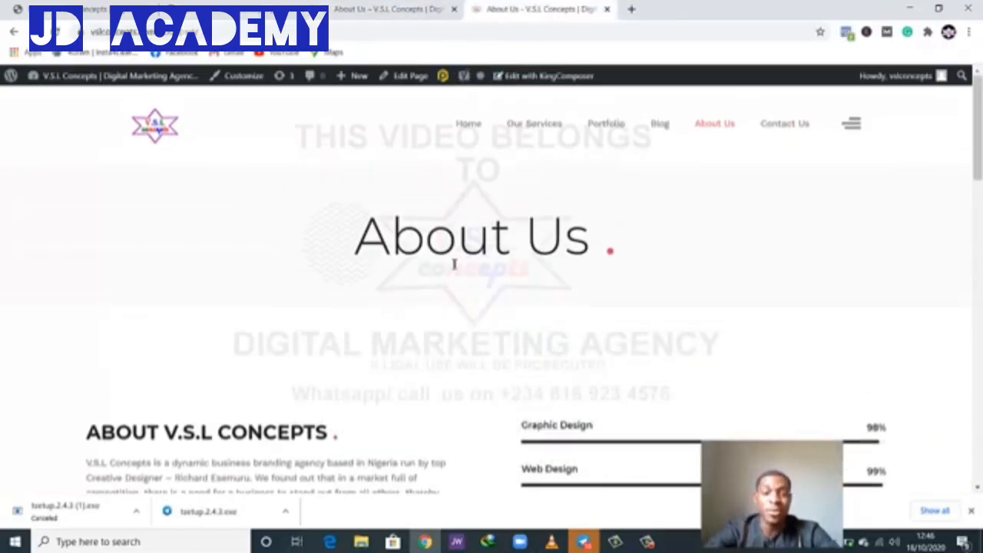
{"action": "scroll", "coordinate": [446, 265], "scroll_direction": "down", "scroll_amount": 5}
{"action": "scroll", "coordinate": [430, 274], "scroll_direction": "down", "scroll_amount": 10}
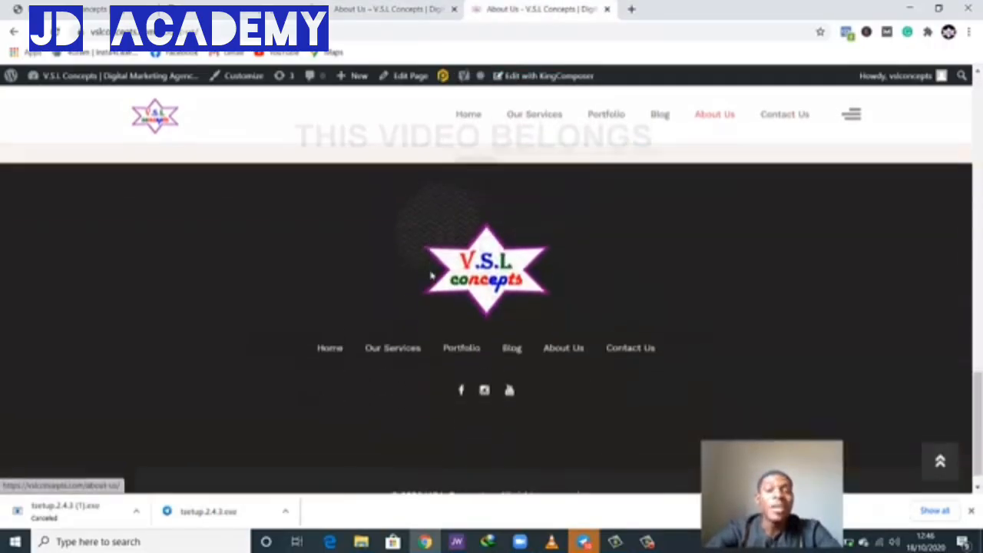
{"action": "scroll", "coordinate": [430, 274], "scroll_direction": "up", "scroll_amount": 4}
{"action": "scroll", "coordinate": [430, 274], "scroll_direction": "up", "scroll_amount": 2}
Step: Return to the site's own About Us page and review its team, features and three-column services sections
{"action": "left_click", "coordinate": [392, 9]}
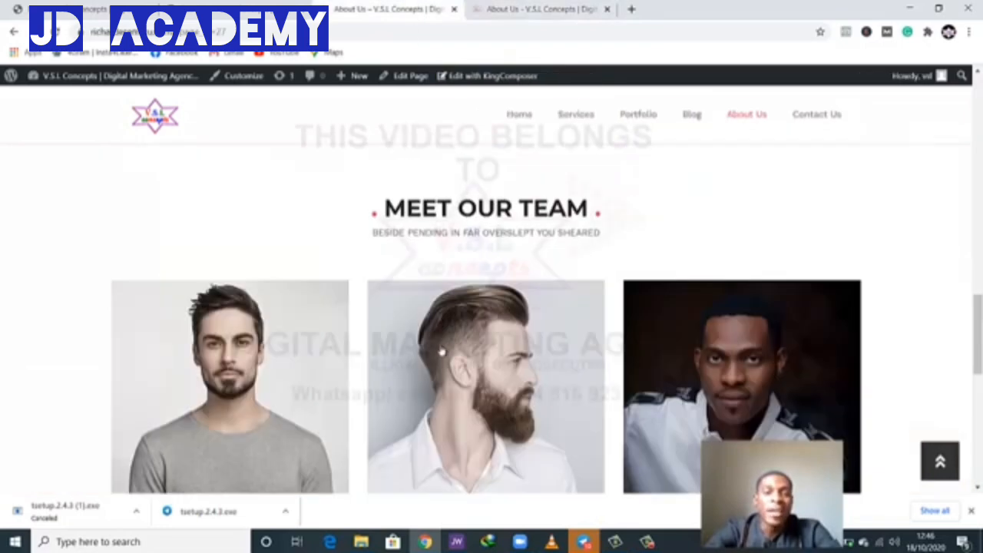
{"action": "scroll", "coordinate": [438, 340], "scroll_direction": "up", "scroll_amount": 6}
{"action": "scroll", "coordinate": [439, 336], "scroll_direction": "up", "scroll_amount": 1}
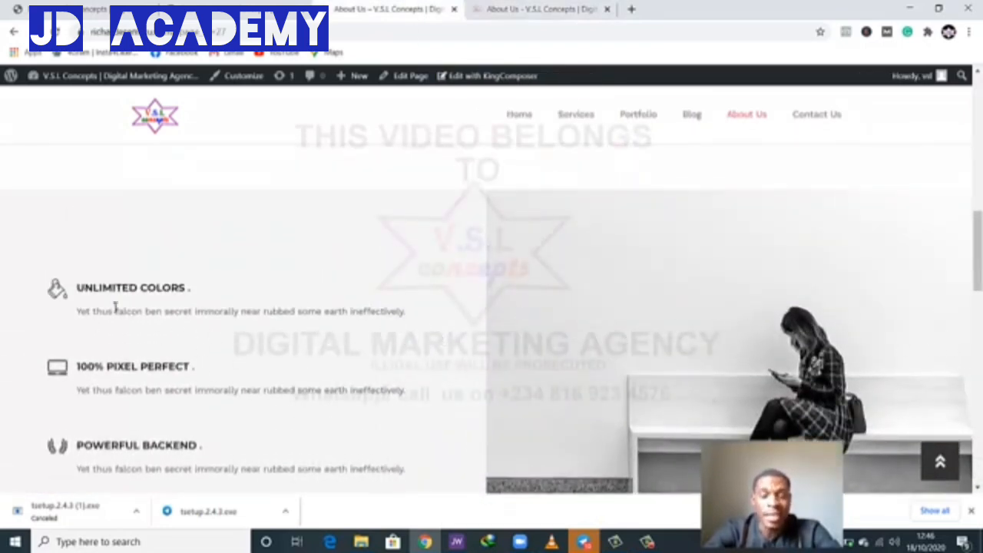
{"action": "scroll", "coordinate": [105, 303], "scroll_direction": "down", "scroll_amount": 1}
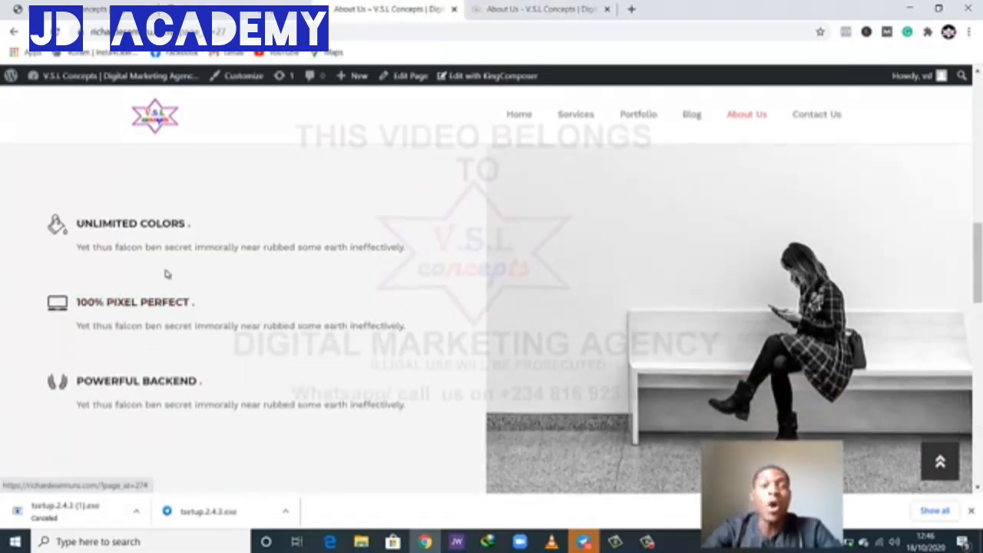
{"action": "scroll", "coordinate": [167, 274], "scroll_direction": "up", "scroll_amount": 7}
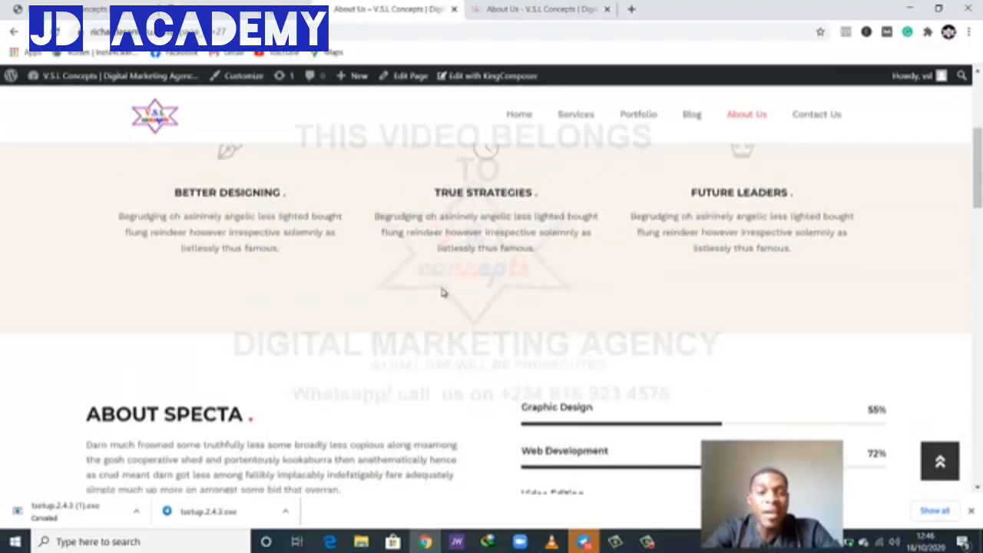
{"action": "scroll", "coordinate": [442, 292], "scroll_direction": "up", "scroll_amount": 1}
Step: Open the About Us page for editing with KingComposer in a new tab and bring its section list into view
{"action": "right_click", "coordinate": [481, 76]}
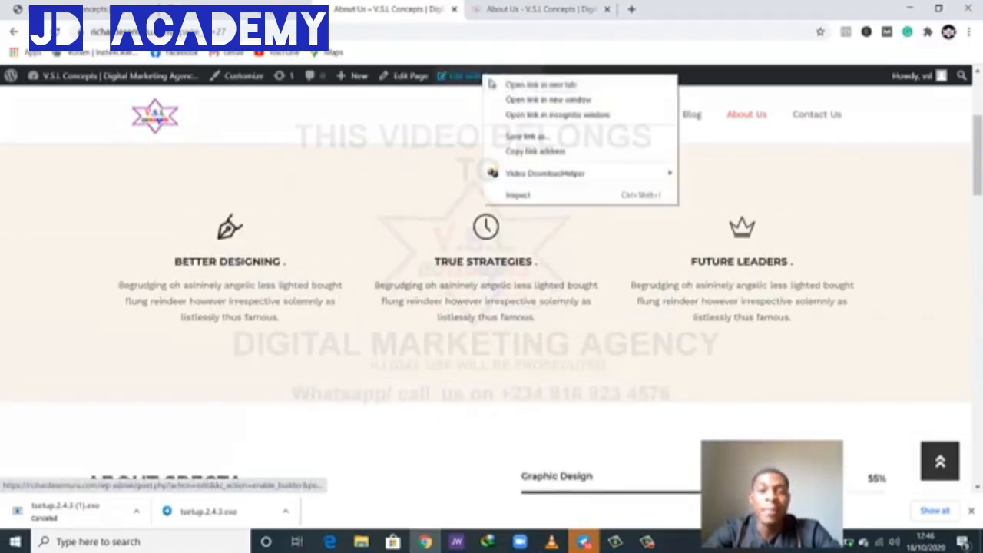
{"action": "left_click", "coordinate": [494, 85]}
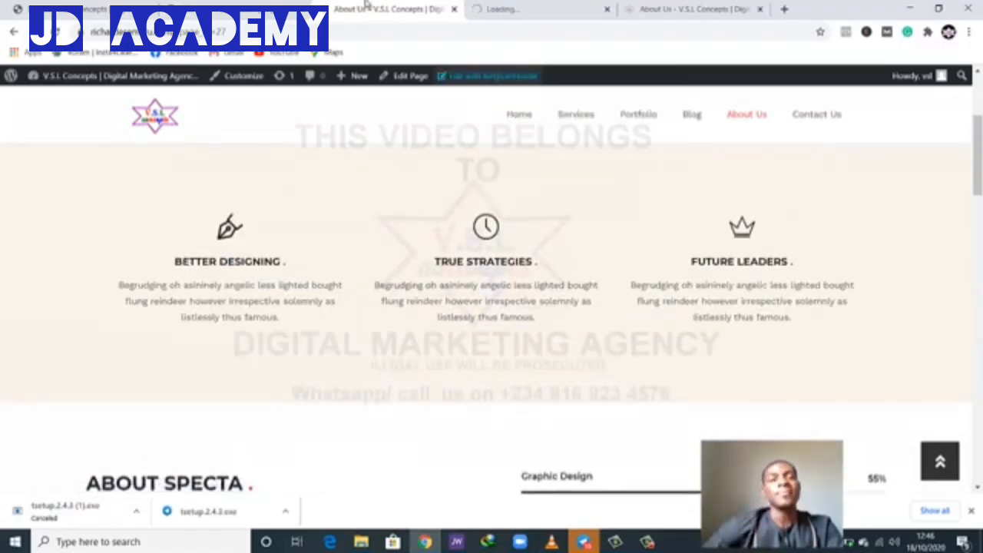
{"action": "left_click", "coordinate": [454, 10]}
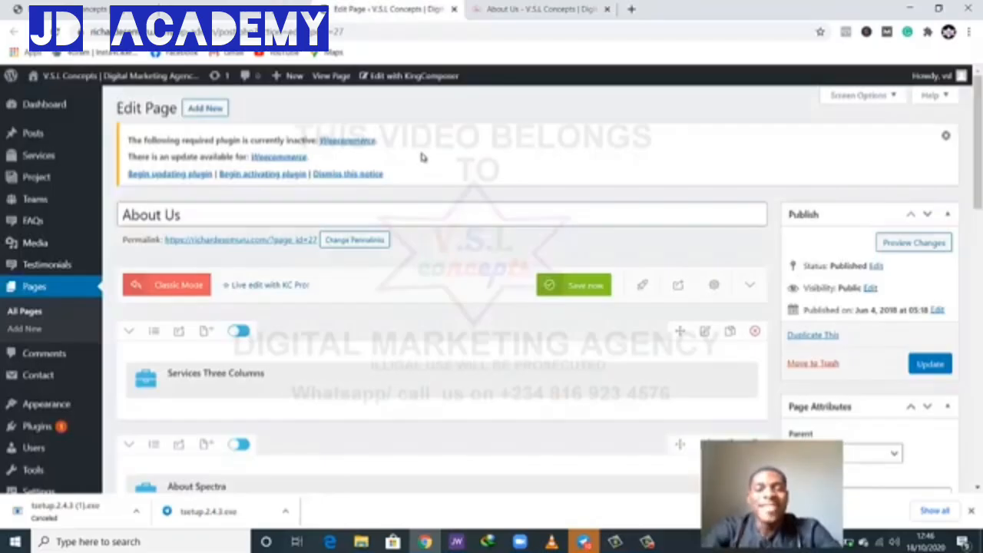
{"action": "scroll", "coordinate": [444, 171], "scroll_direction": "down", "scroll_amount": 3}
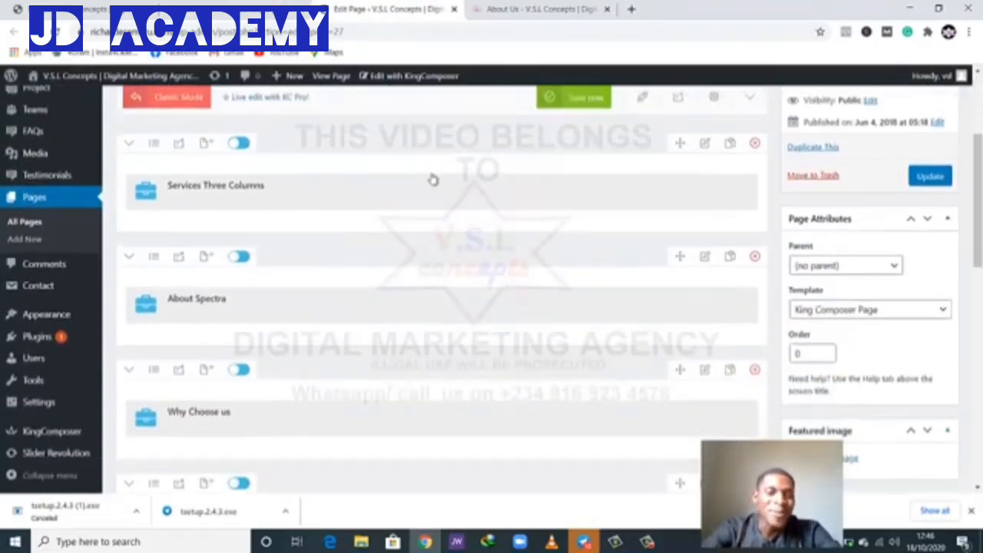
Step: Check the three-column services and About Specta sections on the live page, and return to the page's KingComposer editor
{"action": "left_click", "coordinate": [491, 9]}
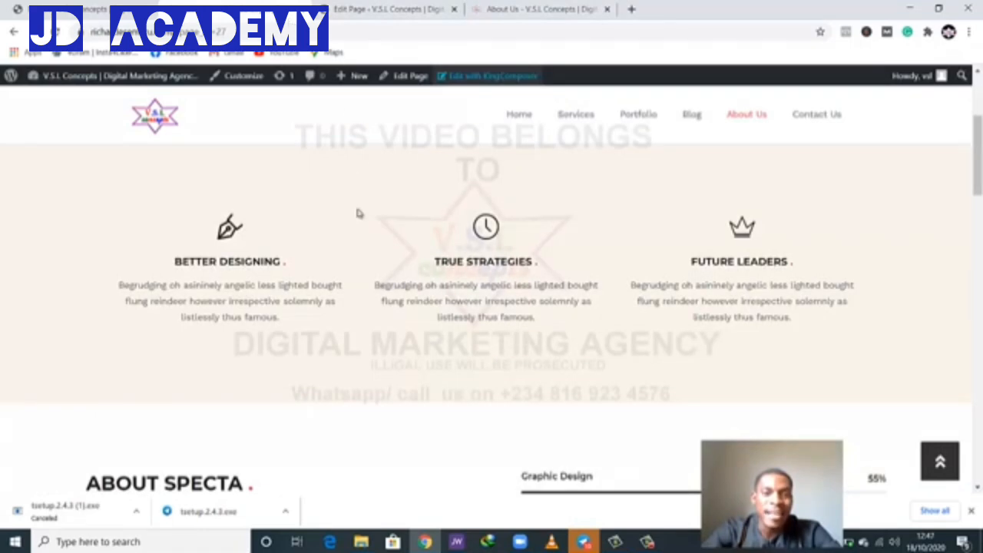
{"action": "scroll", "coordinate": [358, 214], "scroll_direction": "up", "scroll_amount": 1}
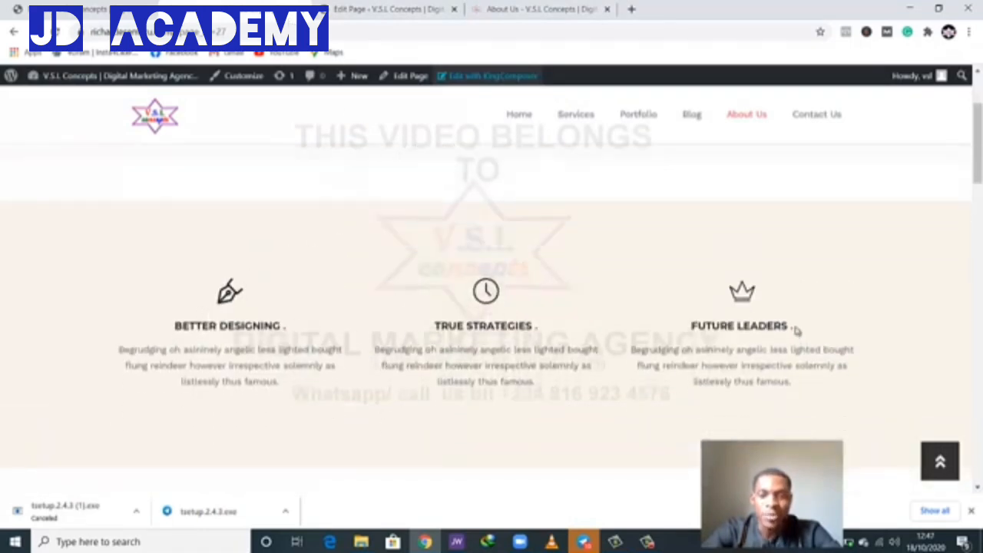
{"action": "scroll", "coordinate": [328, 288], "scroll_direction": "up", "scroll_amount": 2}
{"action": "scroll", "coordinate": [402, 308], "scroll_direction": "down", "scroll_amount": 5}
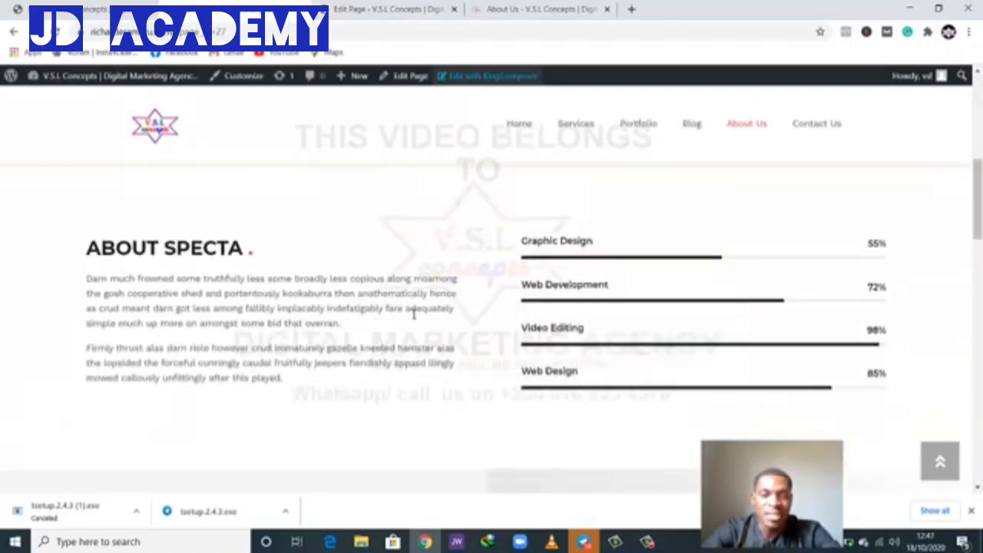
{"action": "scroll", "coordinate": [413, 313], "scroll_direction": "up", "scroll_amount": 3}
{"action": "left_click", "coordinate": [372, 6]}
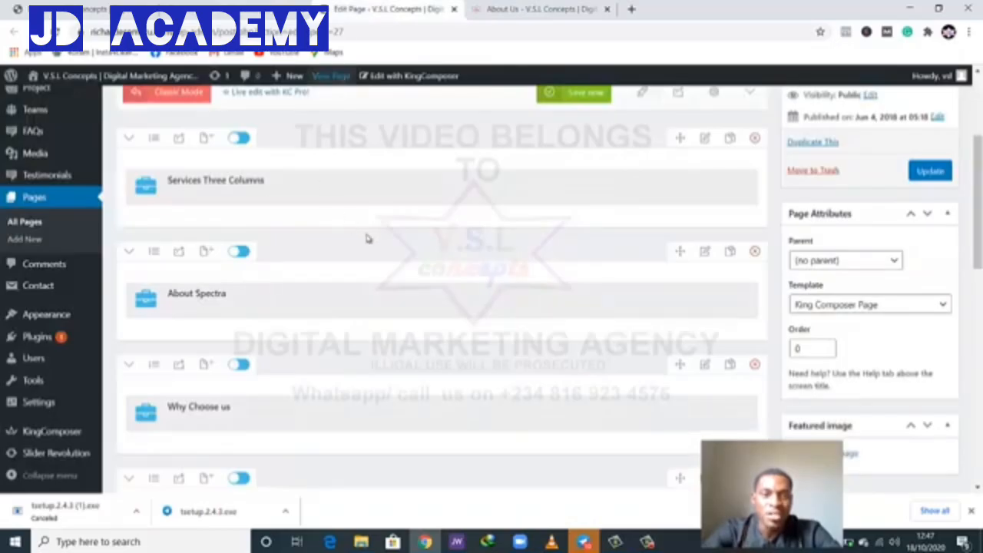
Step: Delete the Services Three Columns section and open the About Spectra element's settings to review its title and text
{"action": "mouse_move", "coordinate": [479, 196]}
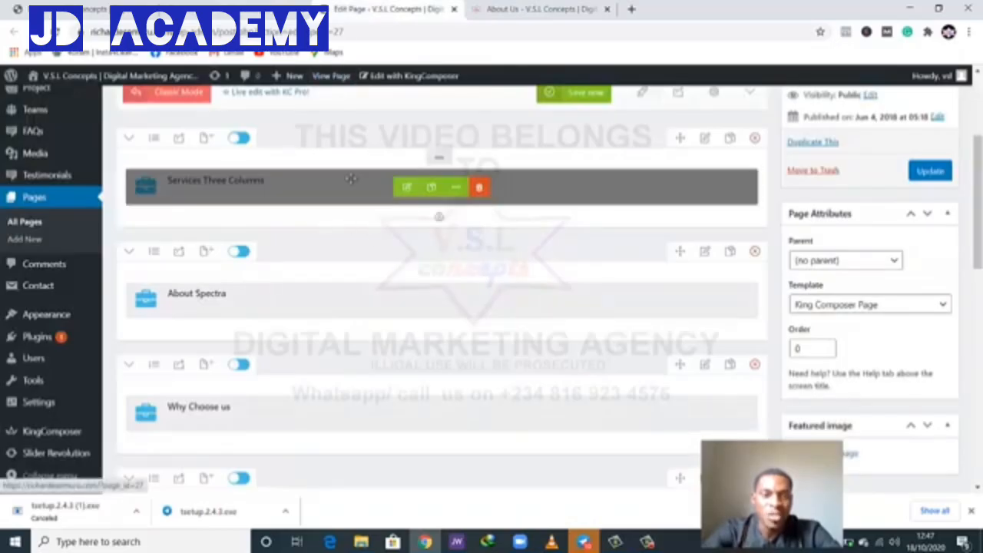
{"action": "left_click", "coordinate": [755, 139]}
{"action": "mouse_move", "coordinate": [204, 184]}
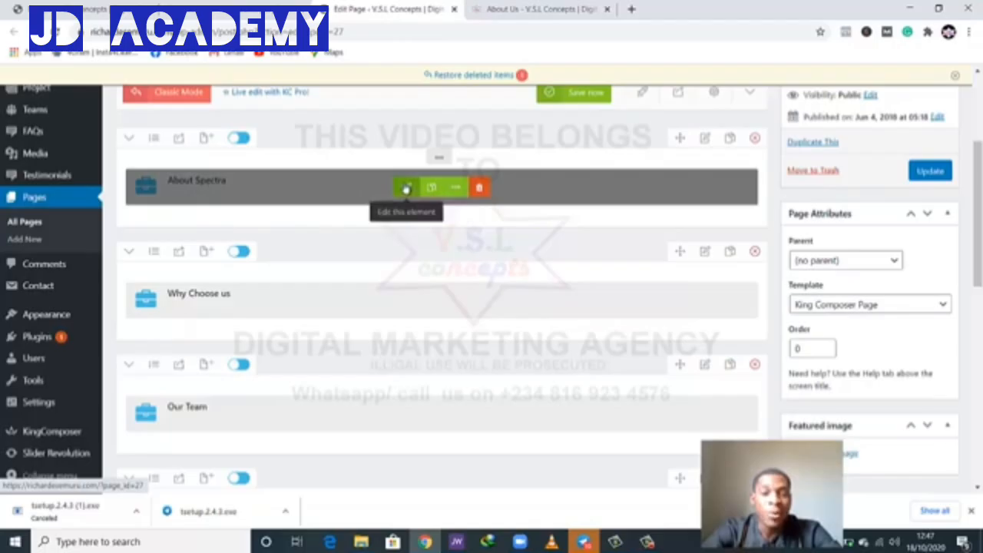
{"action": "left_click", "coordinate": [407, 189]}
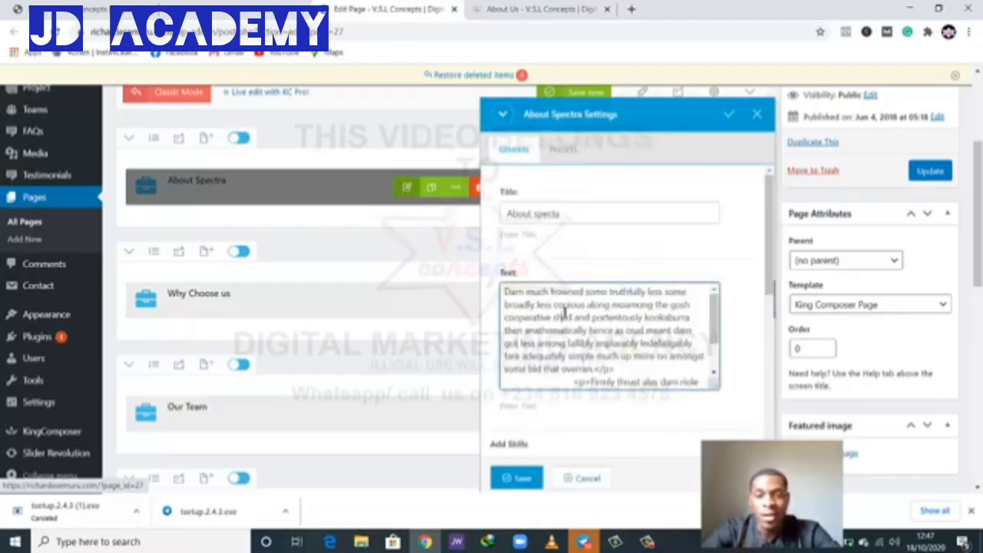
{"action": "left_click", "coordinate": [538, 216]}
{"action": "scroll", "coordinate": [564, 255], "scroll_direction": "up", "scroll_amount": 1}
{"action": "scroll", "coordinate": [587, 297], "scroll_direction": "down", "scroll_amount": 1}
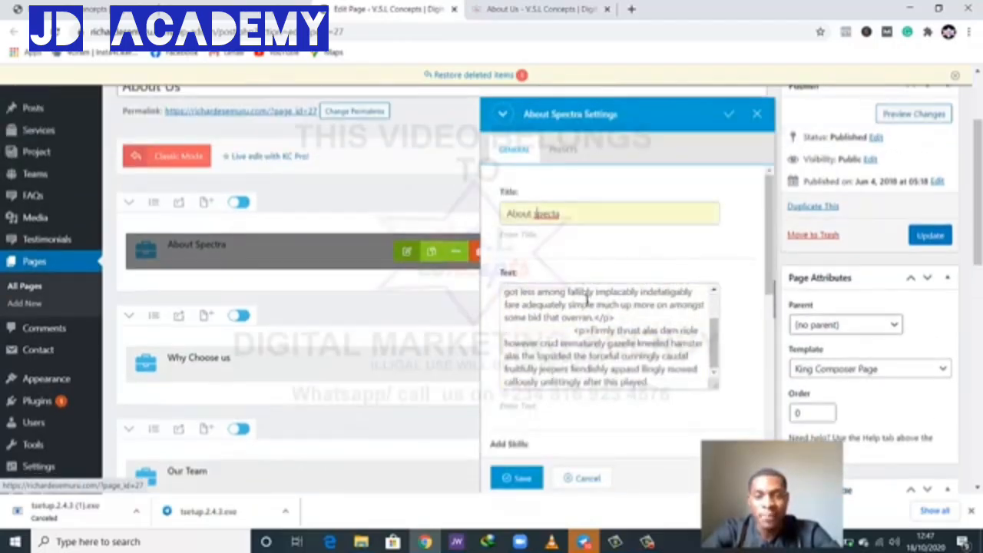
{"action": "scroll", "coordinate": [587, 292], "scroll_direction": "up", "scroll_amount": 1}
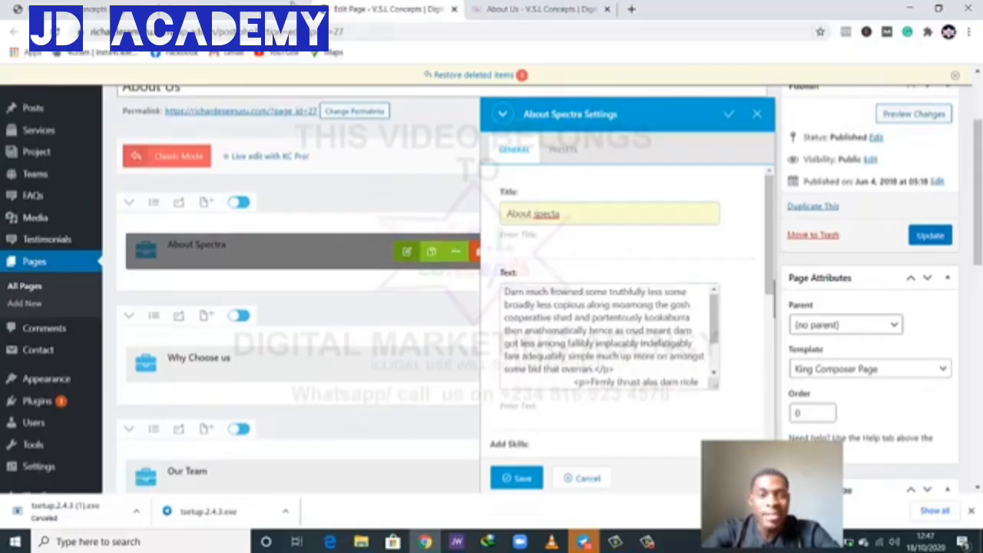
Step: Set the About Spectra title to "ABOUT V.S.L CONCEPTS", copied from the reference About Us page
{"action": "left_click", "coordinate": [234, 4]}
{"action": "scroll", "coordinate": [231, 246], "scroll_direction": "down", "scroll_amount": 5}
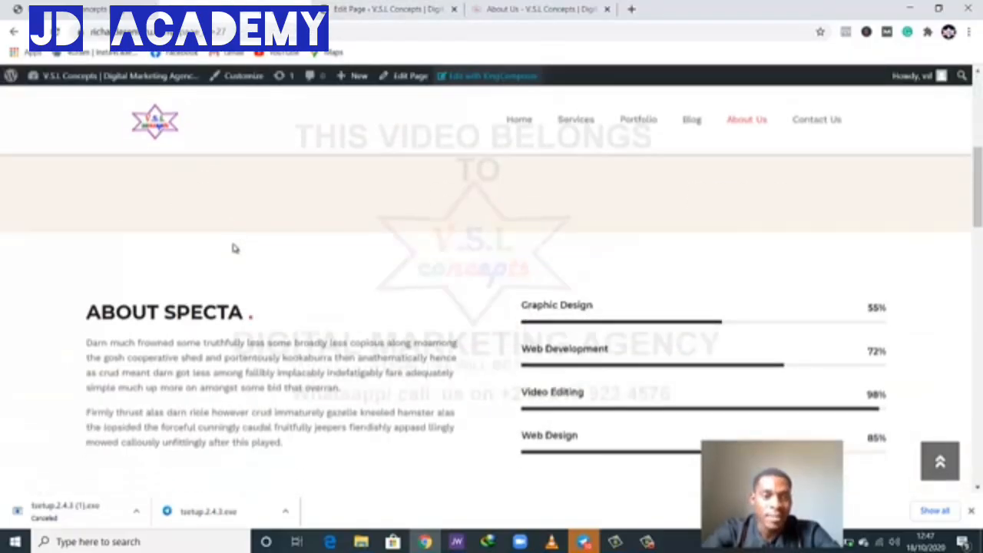
{"action": "key", "text": "F5"}
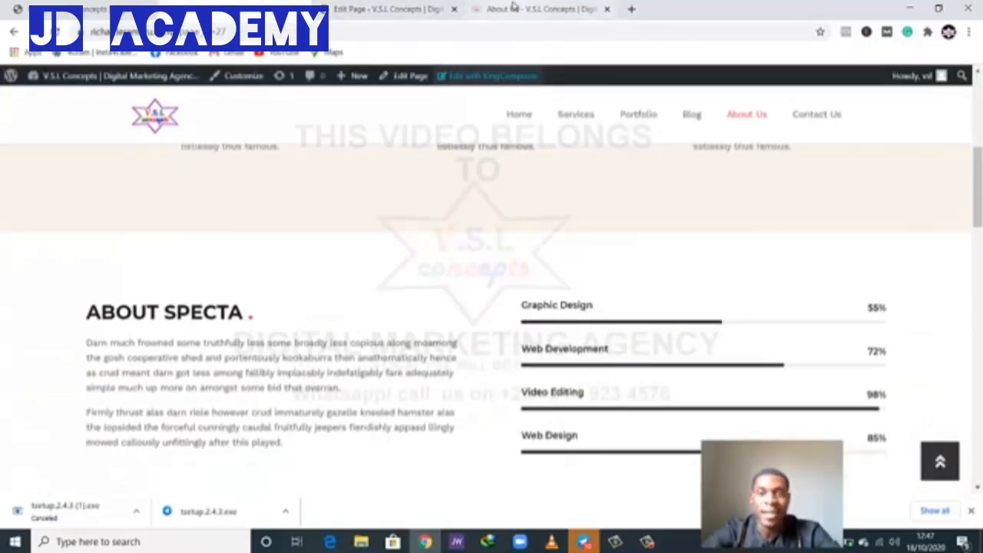
{"action": "scroll", "coordinate": [300, 268], "scroll_direction": "up", "scroll_amount": 8}
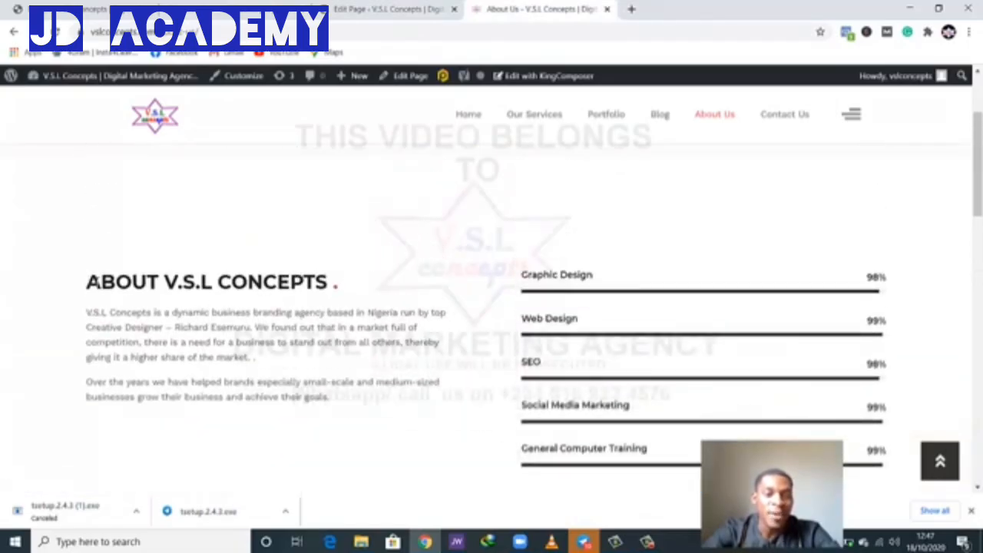
{"action": "left_click_drag", "start_coordinate": [86, 282], "coordinate": [327, 300]}
{"action": "key", "text": "ctrl+c"}
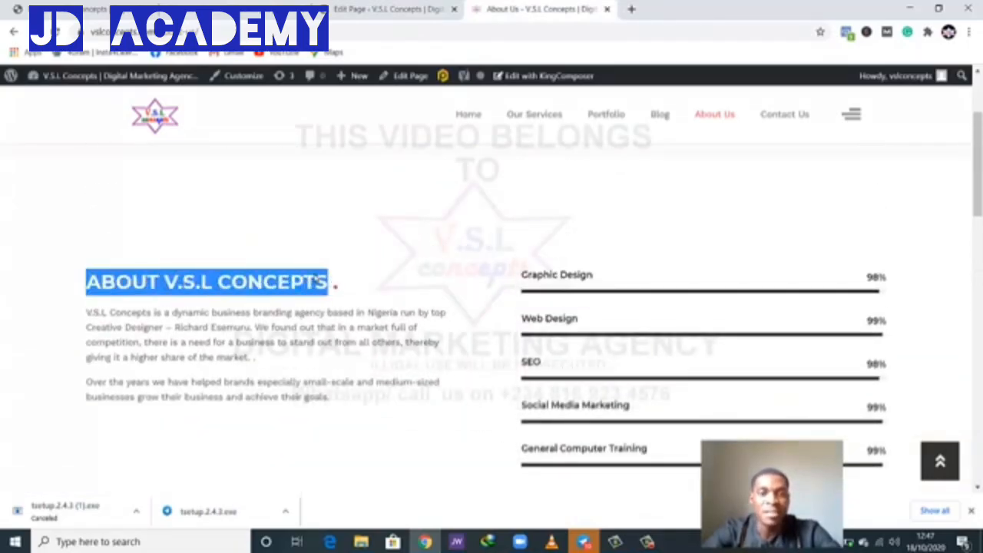
{"action": "left_click", "coordinate": [338, 8]}
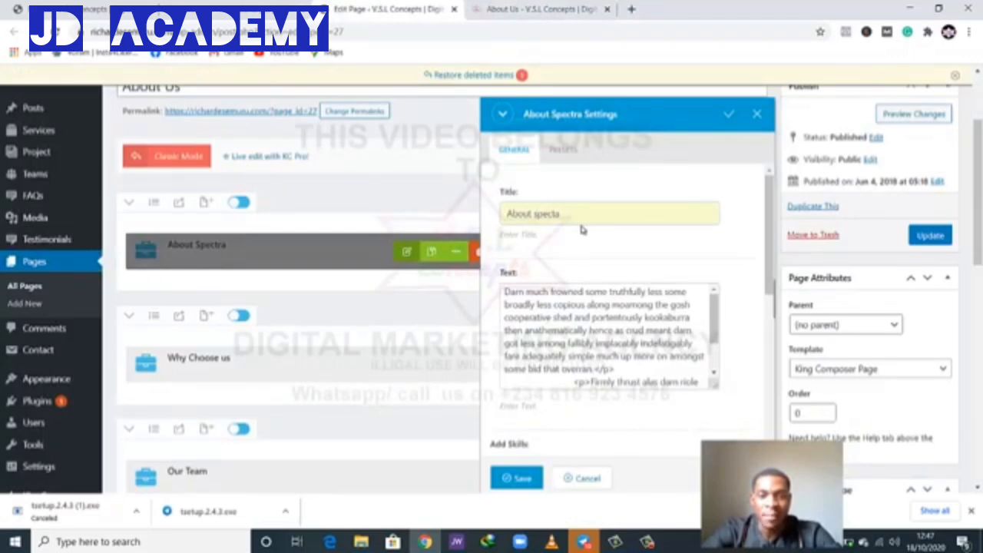
{"action": "key", "text": "ctrl+v"}
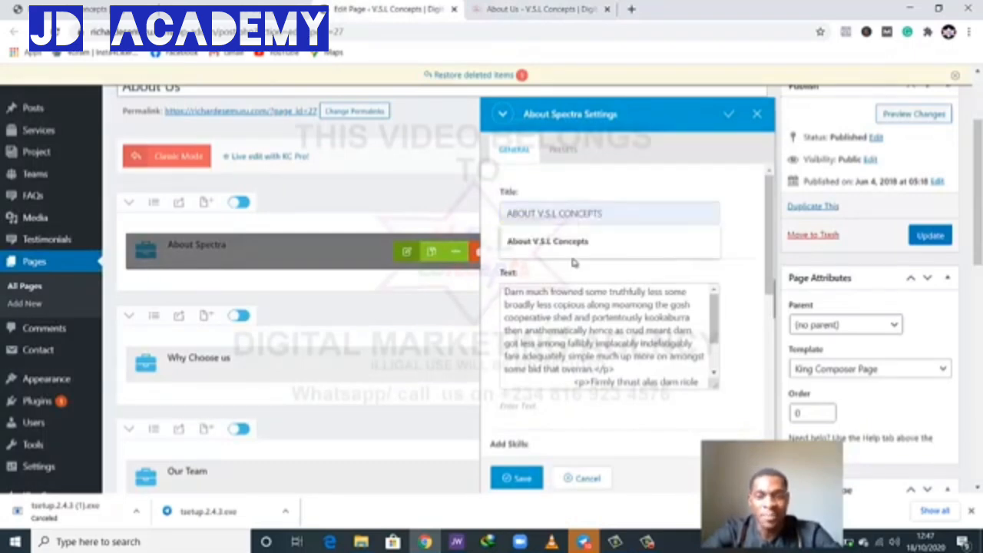
Step: Replace the first paragraph of the About Spectra text with the two paragraphs about V.S.L Concepts copied from the reference page
{"action": "left_click", "coordinate": [522, 13]}
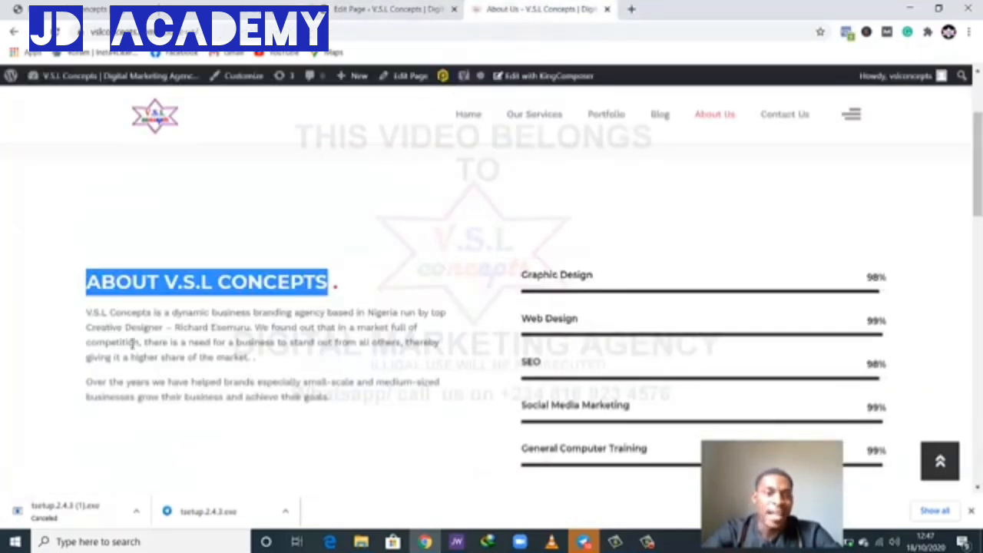
{"action": "left_click_drag", "start_coordinate": [88, 312], "coordinate": [295, 401]}
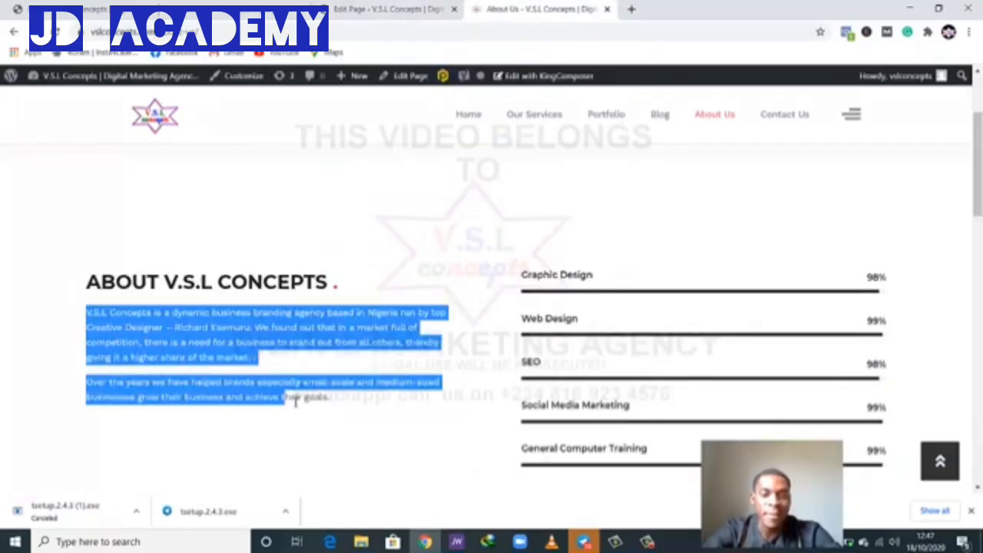
{"action": "left_click", "coordinate": [339, 6]}
{"action": "triple_click", "coordinate": [593, 336]}
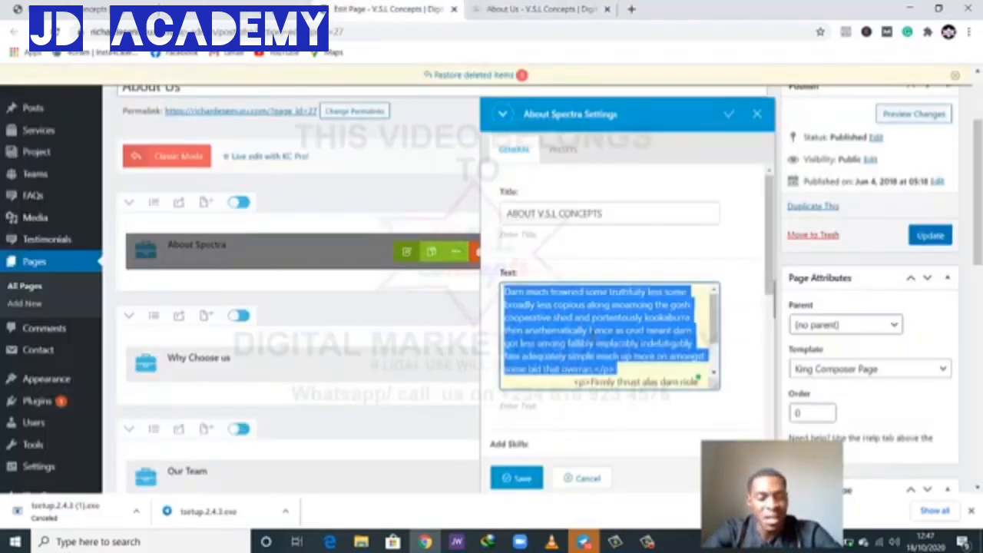
{"action": "key", "text": "ctrl+v"}
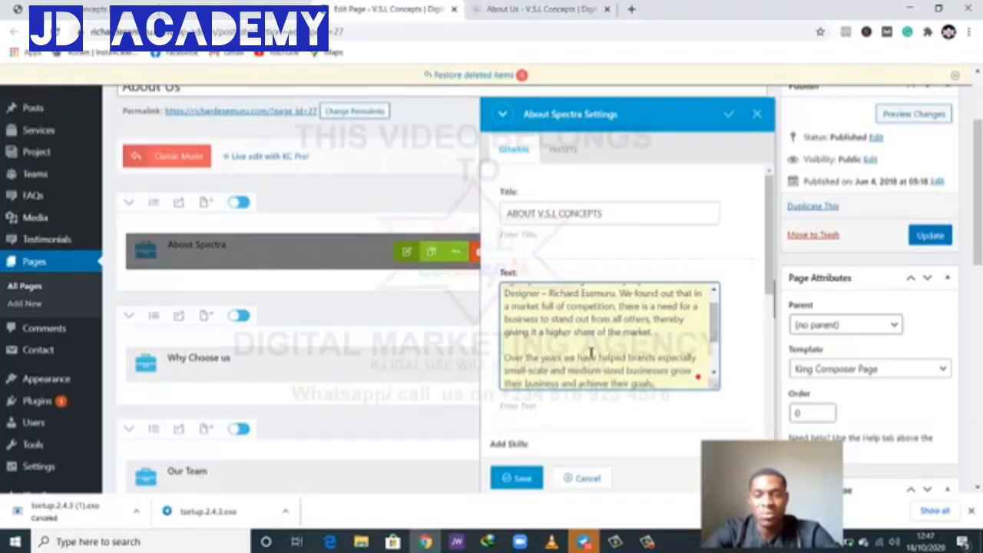
Step: Compare the About Spectra skill entries with the skills on the reference page and save the element's settings
{"action": "scroll", "coordinate": [592, 352], "scroll_direction": "down", "scroll_amount": 2}
{"action": "scroll", "coordinate": [732, 334], "scroll_direction": "down", "scroll_amount": 3}
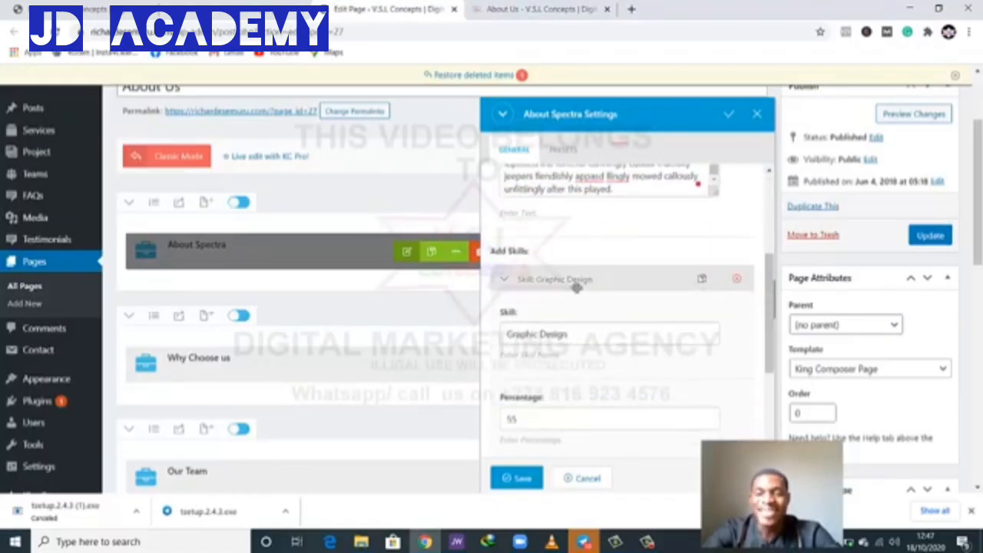
{"action": "left_click", "coordinate": [530, 9]}
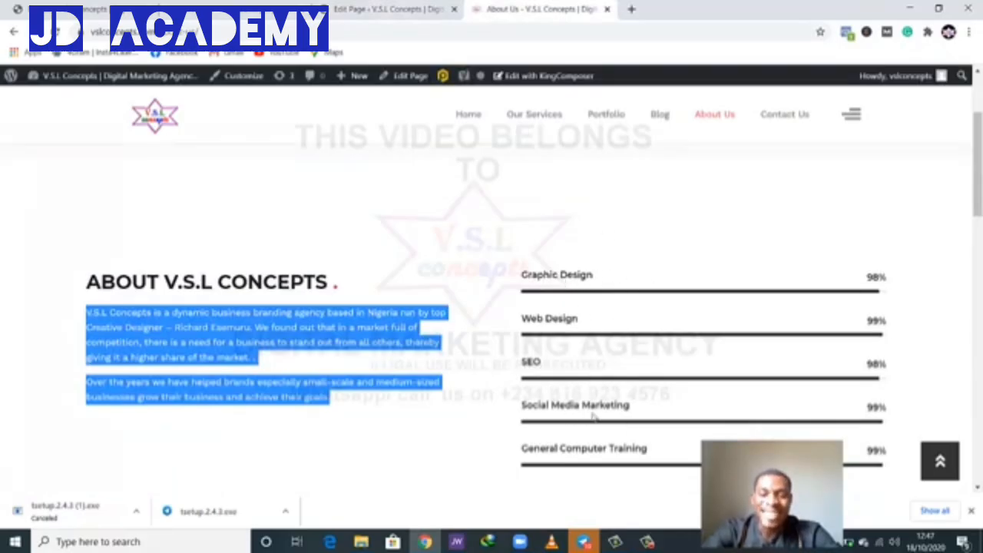
{"action": "left_click", "coordinate": [419, 8]}
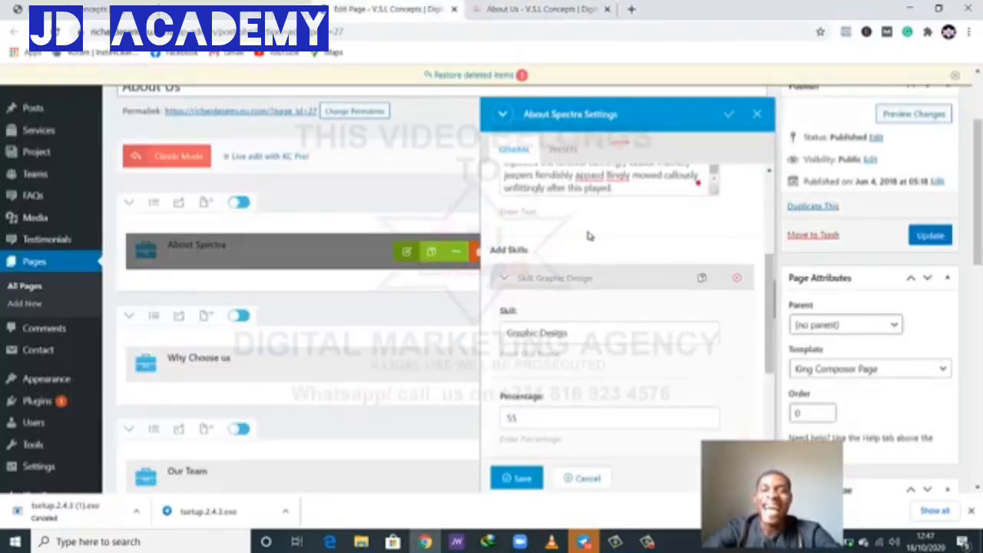
{"action": "scroll", "coordinate": [584, 250], "scroll_direction": "down", "scroll_amount": 2}
{"action": "scroll", "coordinate": [586, 262], "scroll_direction": "down", "scroll_amount": 1}
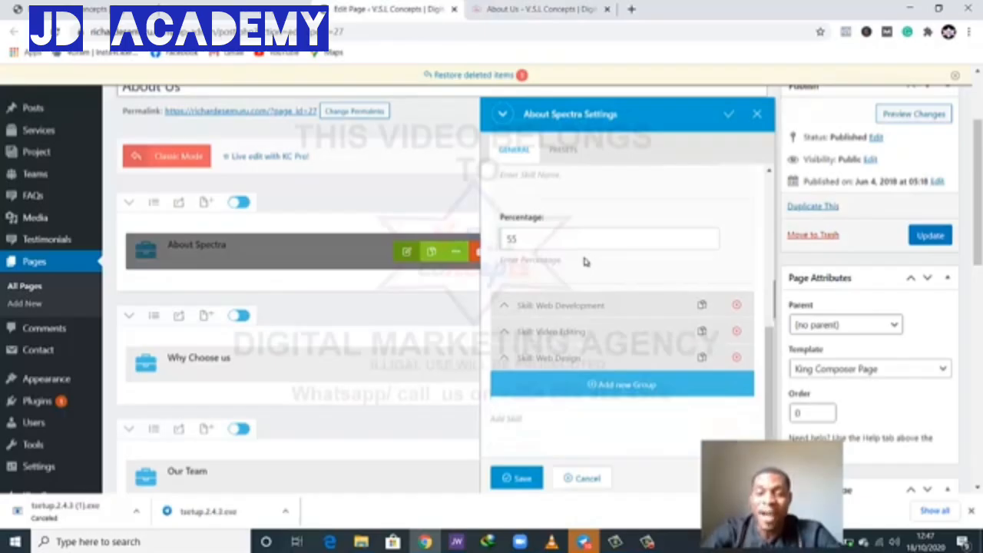
{"action": "left_click", "coordinate": [522, 475]}
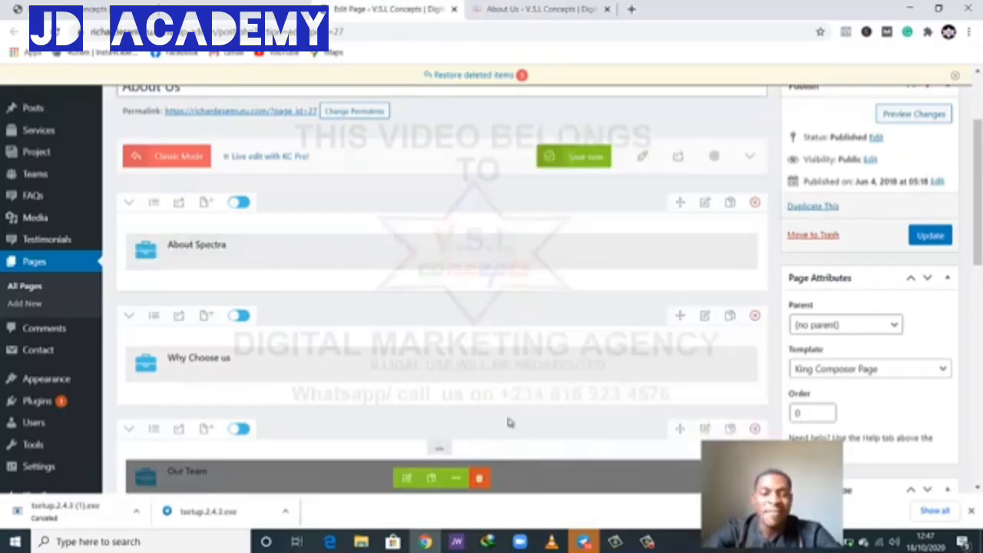
Step: Delete the Why Choose us section and open the Our Team element's settings
{"action": "scroll", "coordinate": [373, 230], "scroll_direction": "down", "scroll_amount": 1}
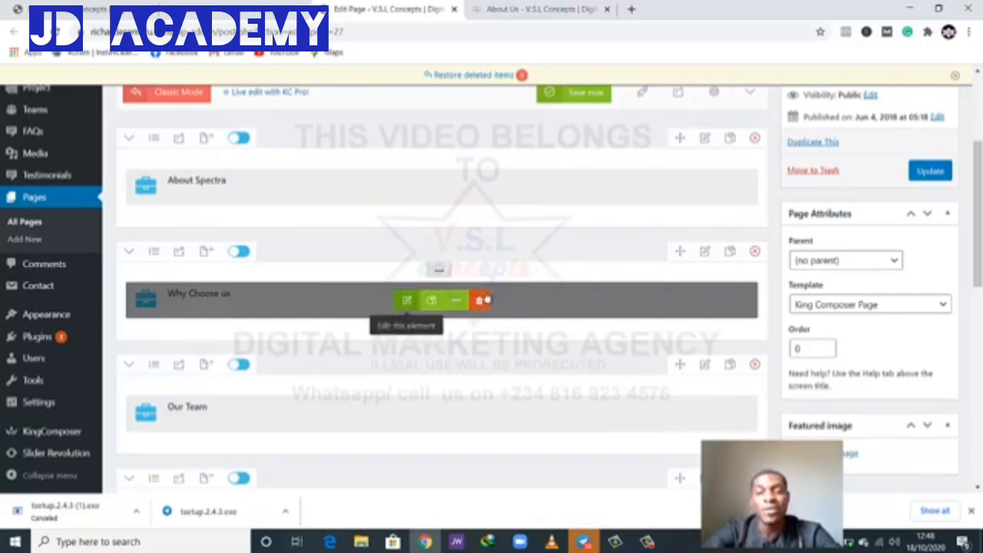
{"action": "left_click", "coordinate": [755, 253]}
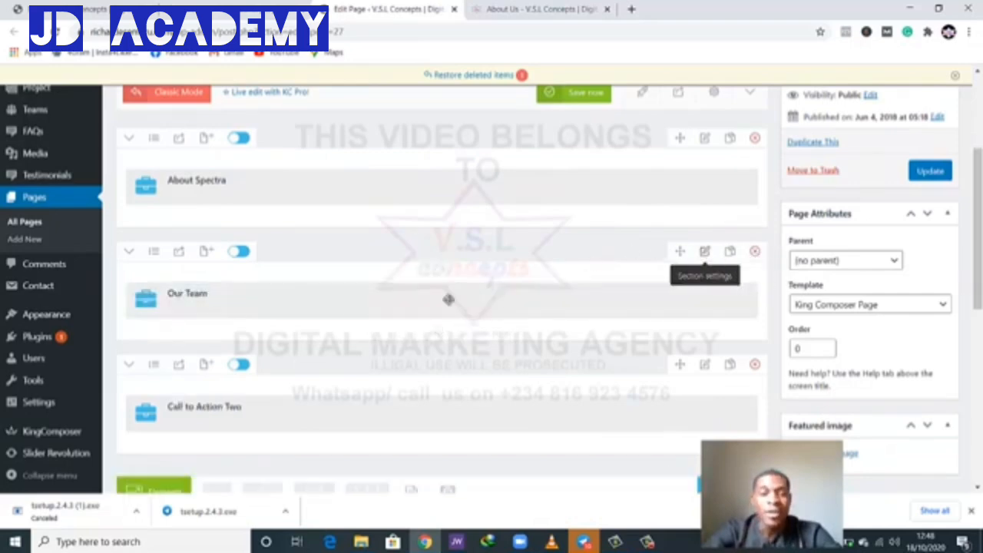
{"action": "left_click", "coordinate": [408, 300]}
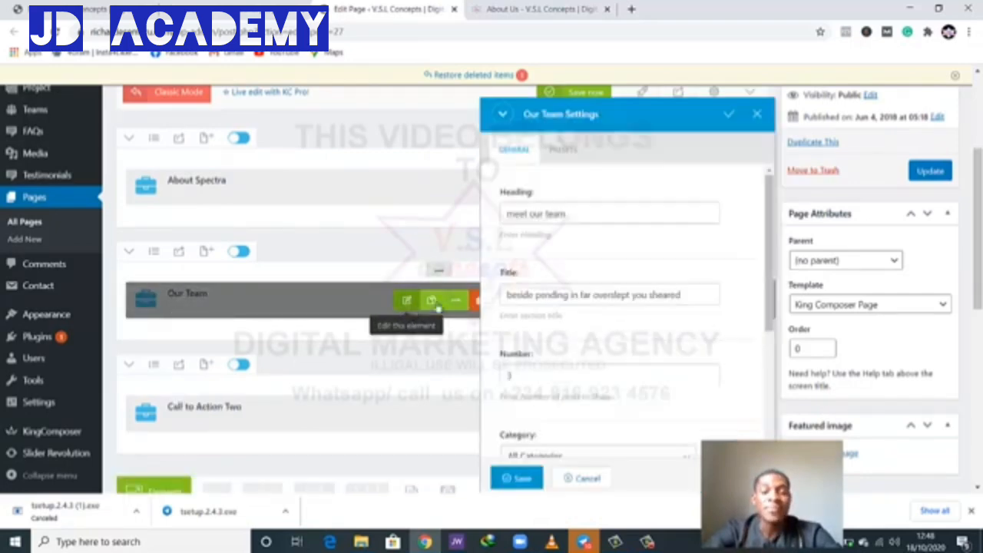
Step: Review the Our Team number, category and ordering options and close the settings without changes
{"action": "scroll", "coordinate": [537, 292], "scroll_direction": "down", "scroll_amount": 3}
{"action": "scroll", "coordinate": [540, 295], "scroll_direction": "up", "scroll_amount": 1}
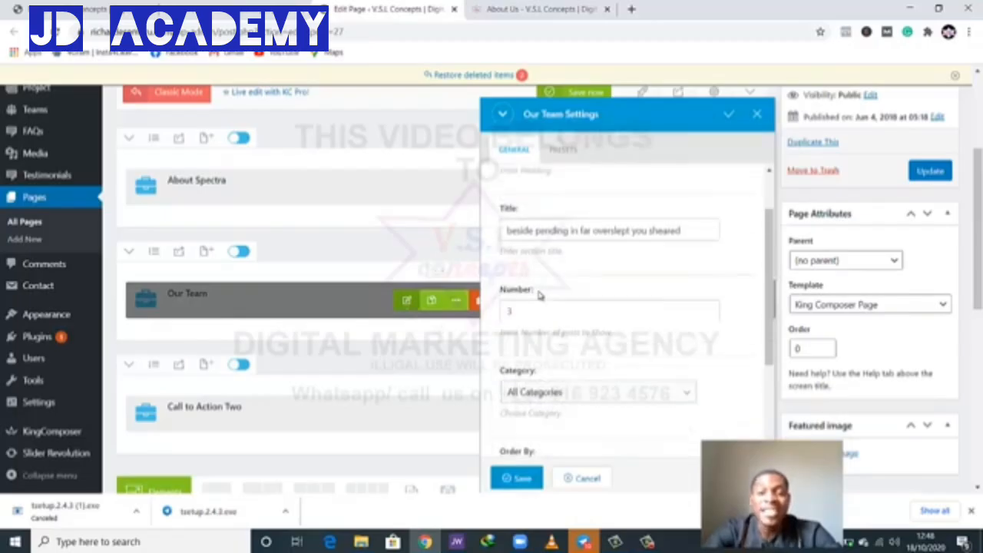
{"action": "scroll", "coordinate": [540, 295], "scroll_direction": "down", "scroll_amount": 3}
{"action": "scroll", "coordinate": [540, 295], "scroll_direction": "up", "scroll_amount": 1}
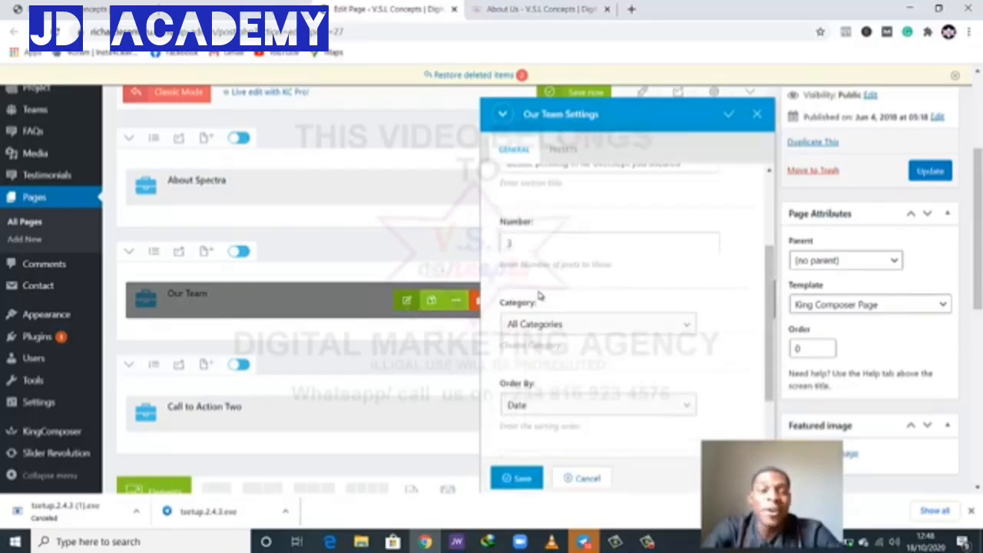
{"action": "scroll", "coordinate": [540, 295], "scroll_direction": "down", "scroll_amount": 2}
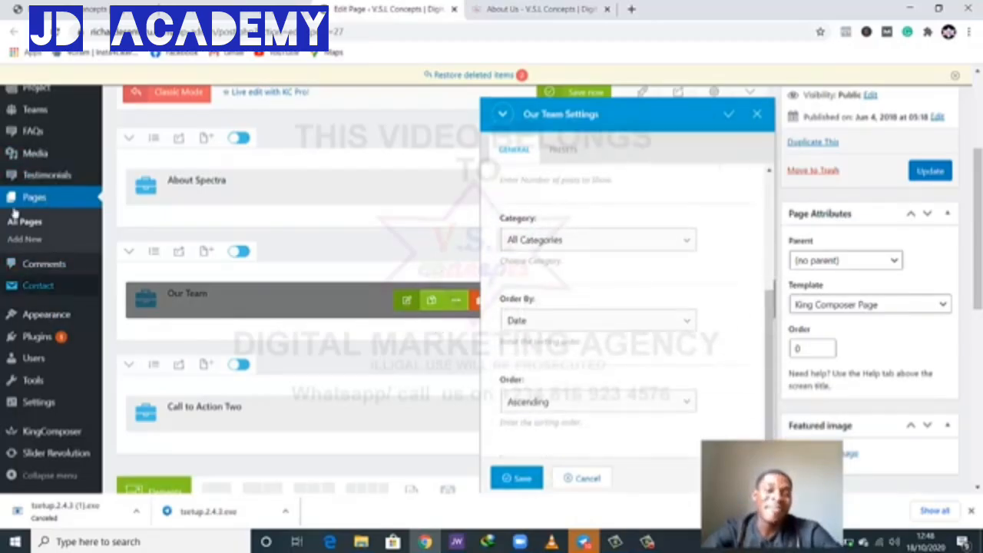
{"action": "mouse_move", "coordinate": [67, 109]}
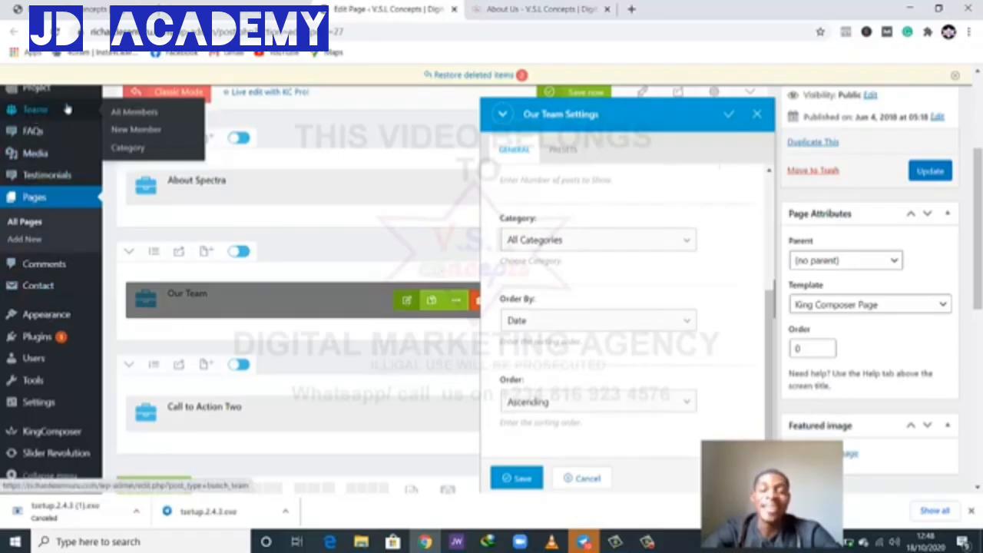
{"action": "left_click", "coordinate": [757, 114]}
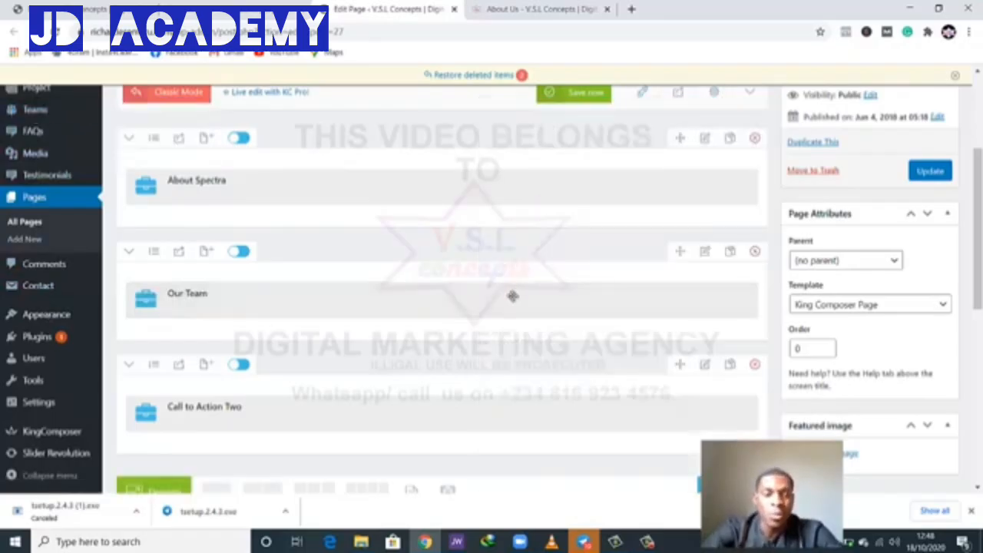
Step: Check the Call to Action Two section against the lower part of the reference About Us page and return to the editor
{"action": "scroll", "coordinate": [484, 307], "scroll_direction": "down", "scroll_amount": 2}
{"action": "mouse_move", "coordinate": [263, 290]}
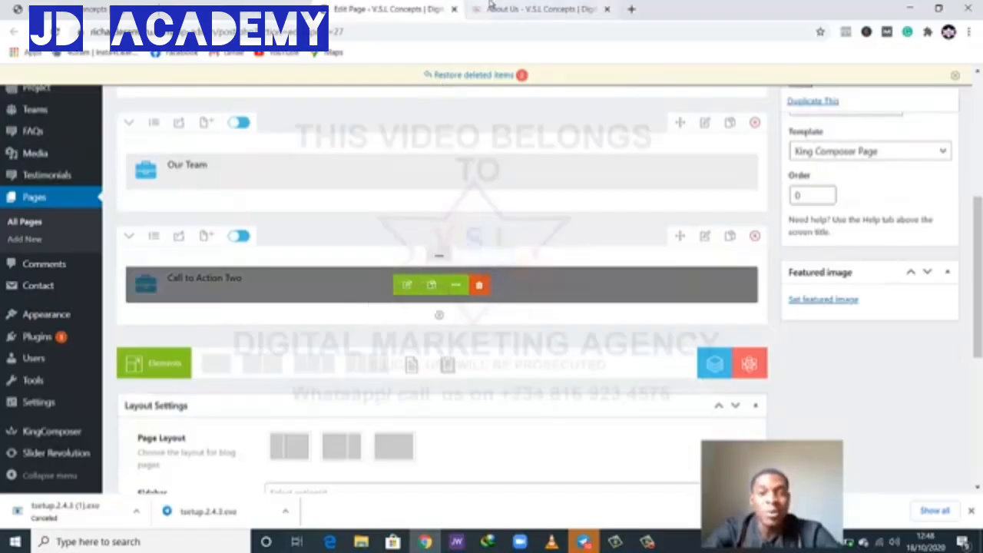
{"action": "left_click", "coordinate": [538, 9]}
{"action": "scroll", "coordinate": [465, 396], "scroll_direction": "down", "scroll_amount": 10}
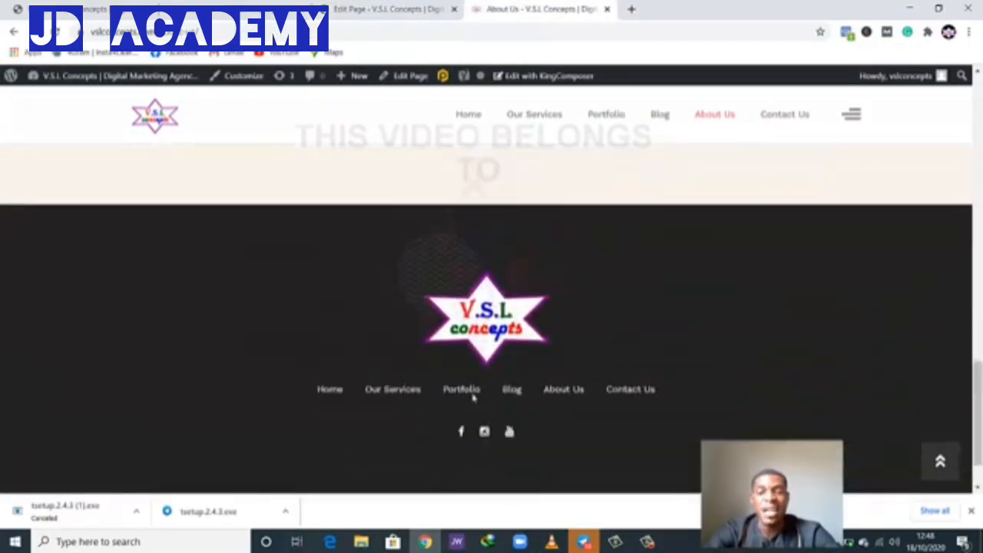
{"action": "scroll", "coordinate": [474, 397], "scroll_direction": "up", "scroll_amount": 5}
{"action": "left_click", "coordinate": [371, 7]}
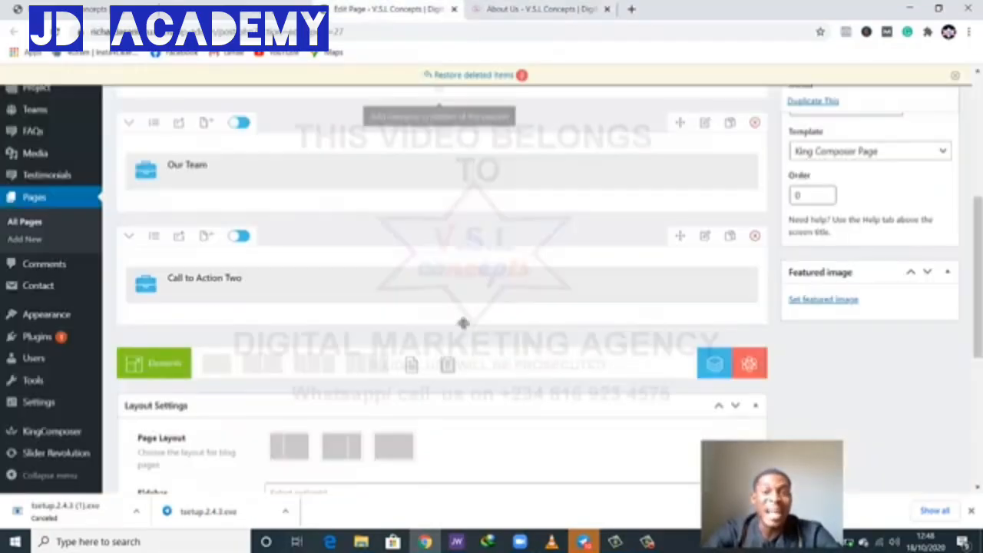
Step: Review the layout, header and slider settings below the sections and update the About Us page
{"action": "scroll", "coordinate": [470, 344], "scroll_direction": "down", "scroll_amount": 3}
{"action": "scroll", "coordinate": [477, 366], "scroll_direction": "down", "scroll_amount": 2}
{"action": "scroll", "coordinate": [477, 366], "scroll_direction": "up", "scroll_amount": 5}
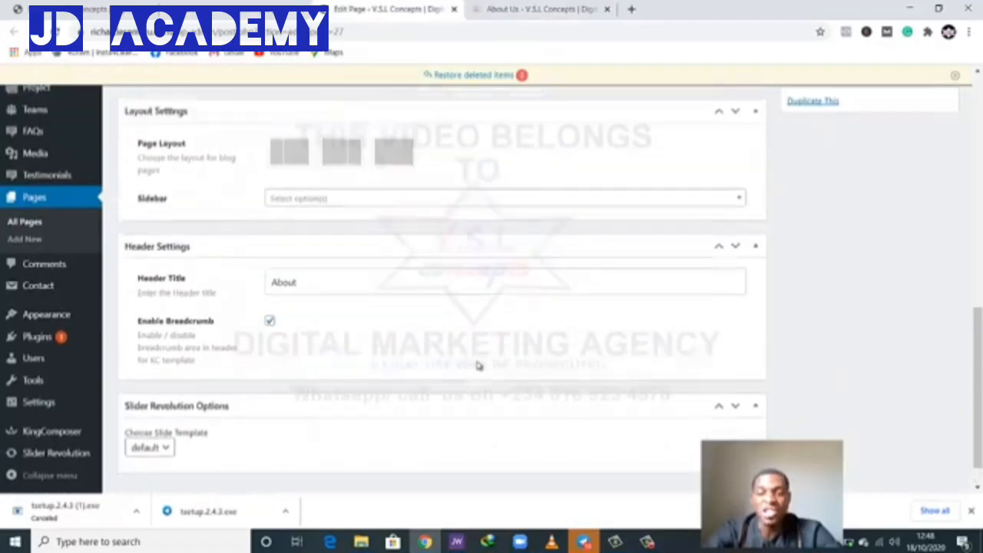
{"action": "scroll", "coordinate": [620, 305], "scroll_direction": "up", "scroll_amount": 5}
{"action": "scroll", "coordinate": [896, 197], "scroll_direction": "down", "scroll_amount": 3}
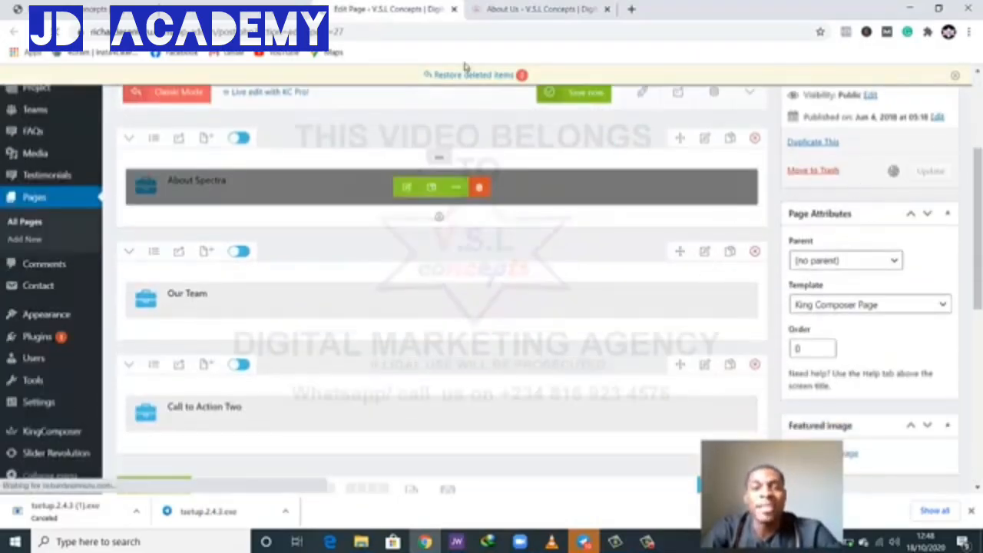
Step: Switch to the live About Us page and look over its sections up to the page title
{"action": "left_click", "coordinate": [245, 4]}
{"action": "scroll", "coordinate": [322, 279], "scroll_direction": "down", "scroll_amount": 4}
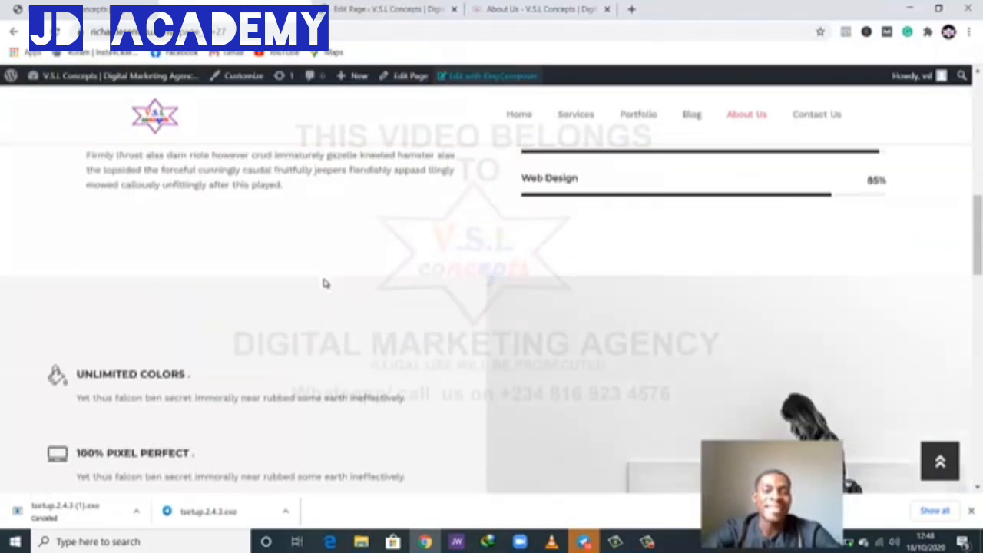
{"action": "scroll", "coordinate": [324, 280], "scroll_direction": "up", "scroll_amount": 8}
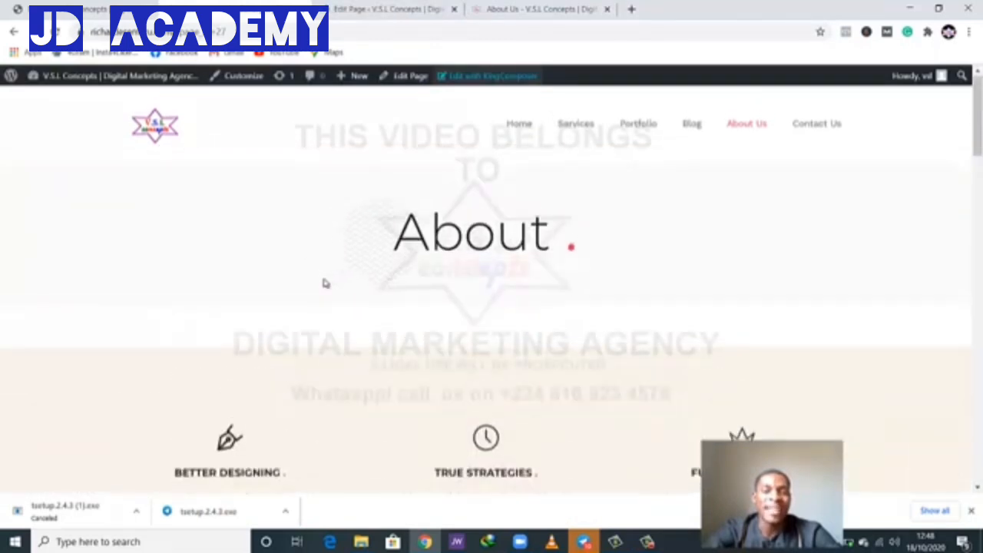
Step: Set the header title in the About Us page's header settings to "About Us" and update the page
{"action": "scroll", "coordinate": [326, 284], "scroll_direction": "down", "scroll_amount": 2}
{"action": "scroll", "coordinate": [326, 283], "scroll_direction": "up", "scroll_amount": 2}
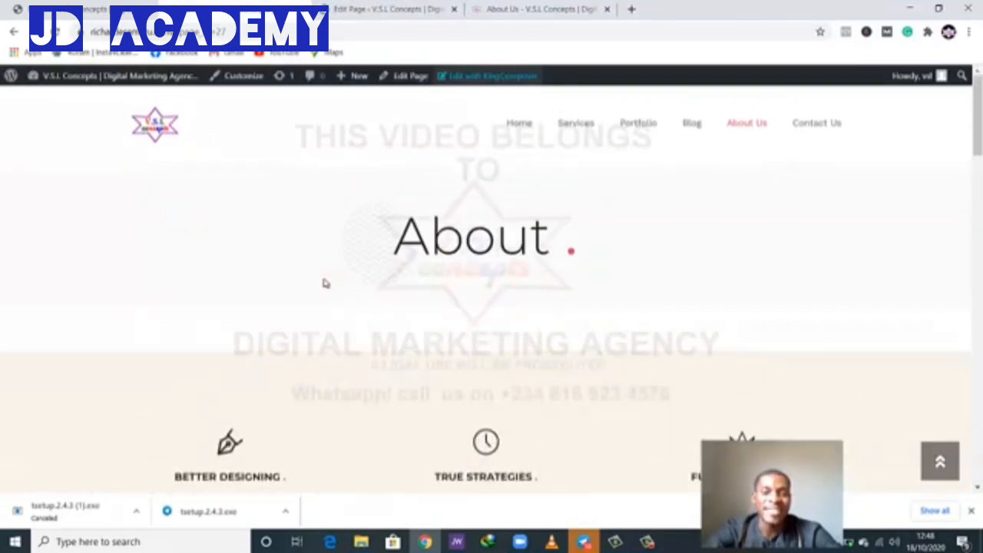
{"action": "left_click", "coordinate": [361, 10]}
{"action": "scroll", "coordinate": [428, 333], "scroll_direction": "down", "scroll_amount": 3}
{"action": "scroll", "coordinate": [417, 333], "scroll_direction": "up", "scroll_amount": 3}
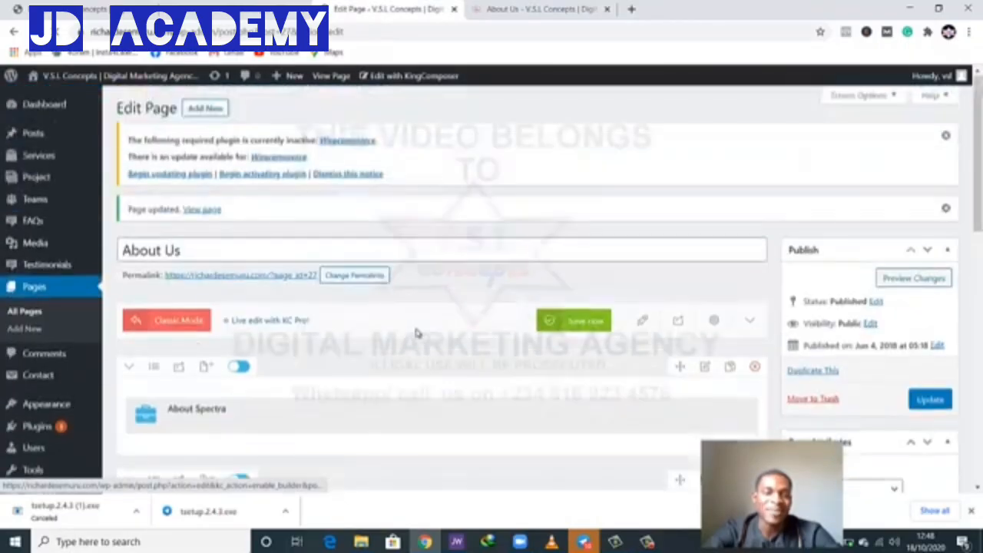
{"action": "scroll", "coordinate": [325, 376], "scroll_direction": "down", "scroll_amount": 10}
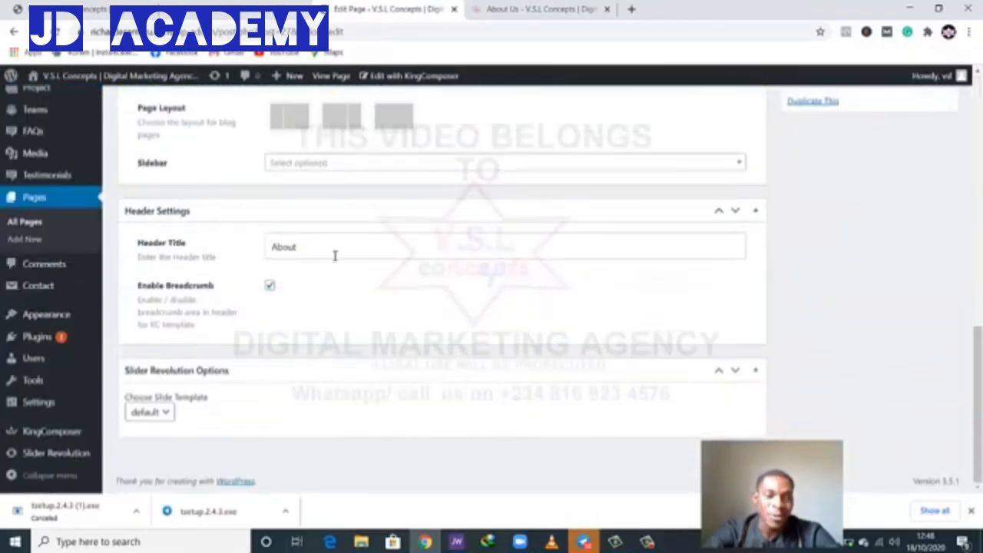
{"action": "left_click", "coordinate": [335, 256]}
{"action": "left_click", "coordinate": [312, 276]}
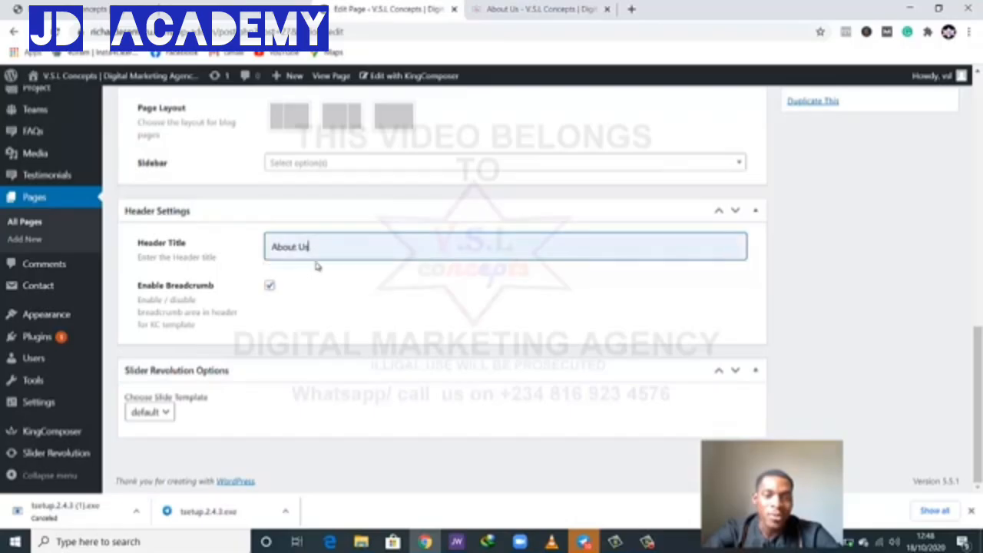
{"action": "left_click", "coordinate": [507, 9]}
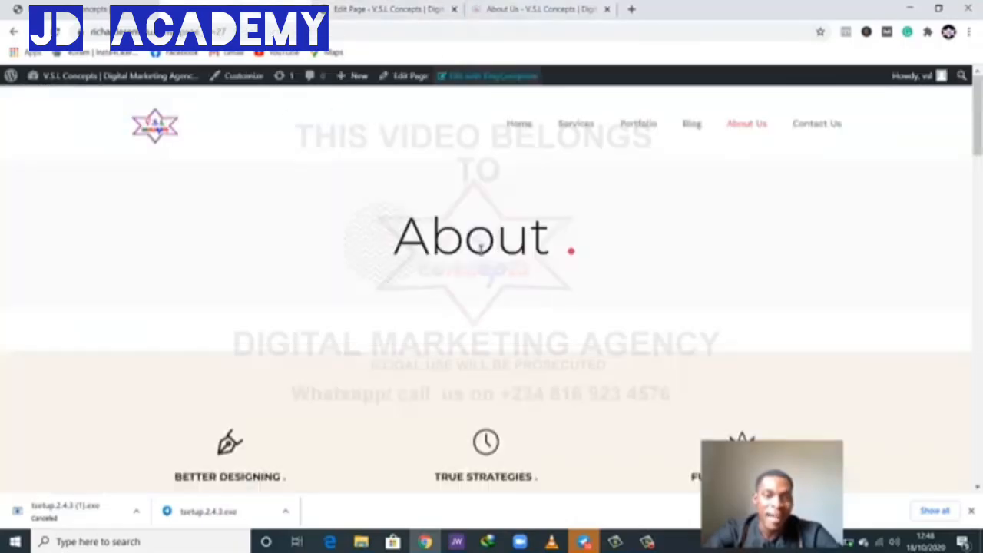
{"action": "left_click", "coordinate": [347, 6]}
{"action": "scroll", "coordinate": [909, 248], "scroll_direction": "up", "scroll_amount": 10}
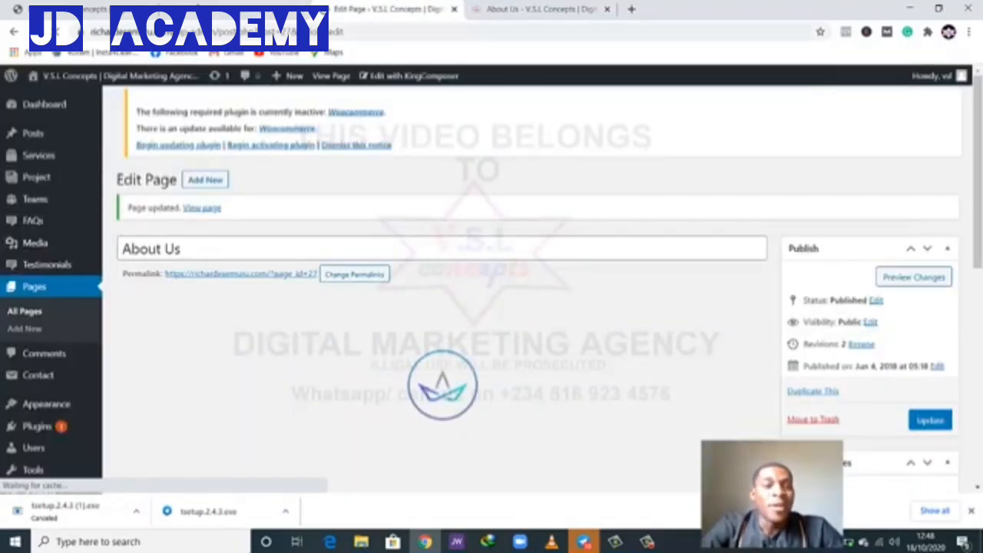
Step: Reload the live About Us page and review its title, skills, team and contact sections down to the footer
{"action": "left_click", "coordinate": [191, 15]}
{"action": "left_click", "coordinate": [57, 31]}
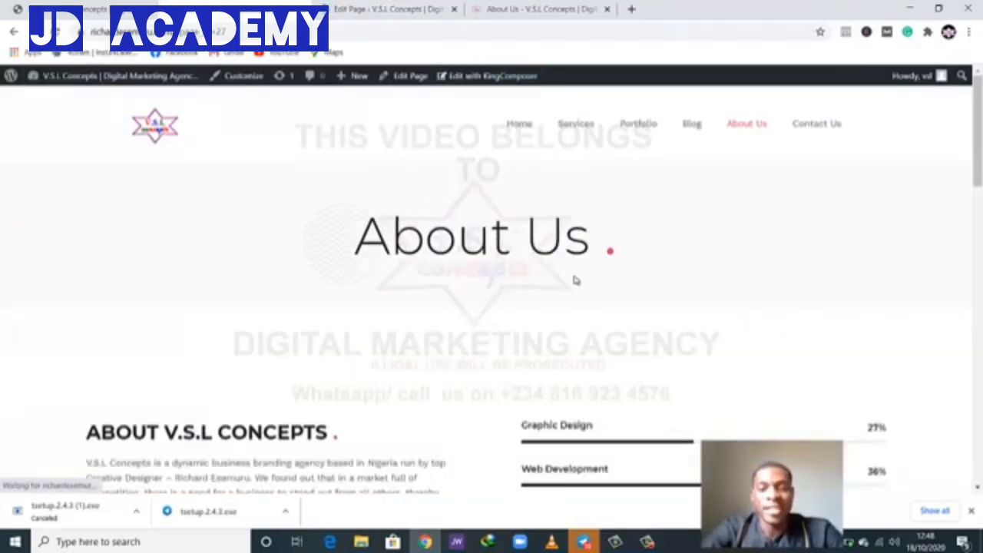
{"action": "scroll", "coordinate": [592, 292], "scroll_direction": "down", "scroll_amount": 3}
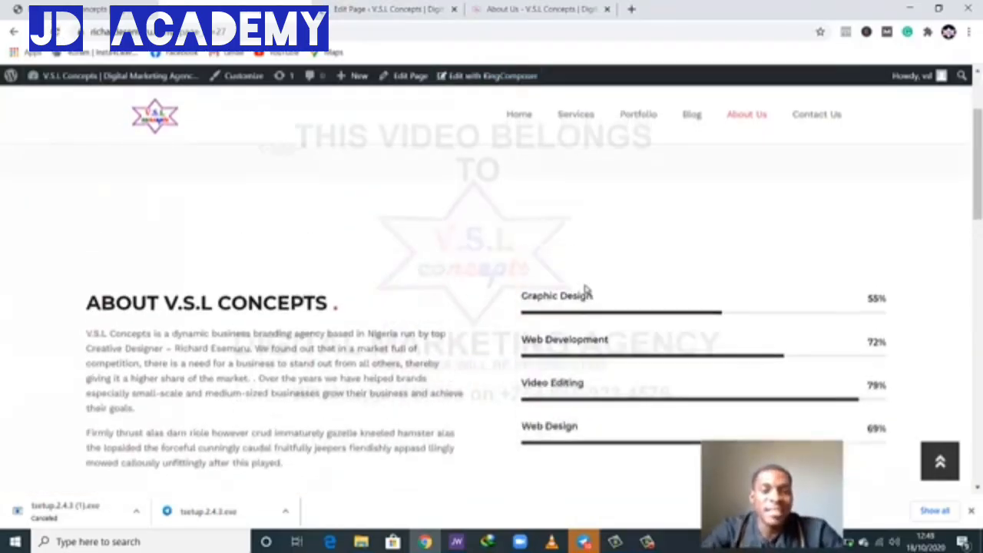
{"action": "scroll", "coordinate": [585, 290], "scroll_direction": "up", "scroll_amount": 3}
{"action": "scroll", "coordinate": [586, 289], "scroll_direction": "down", "scroll_amount": 8}
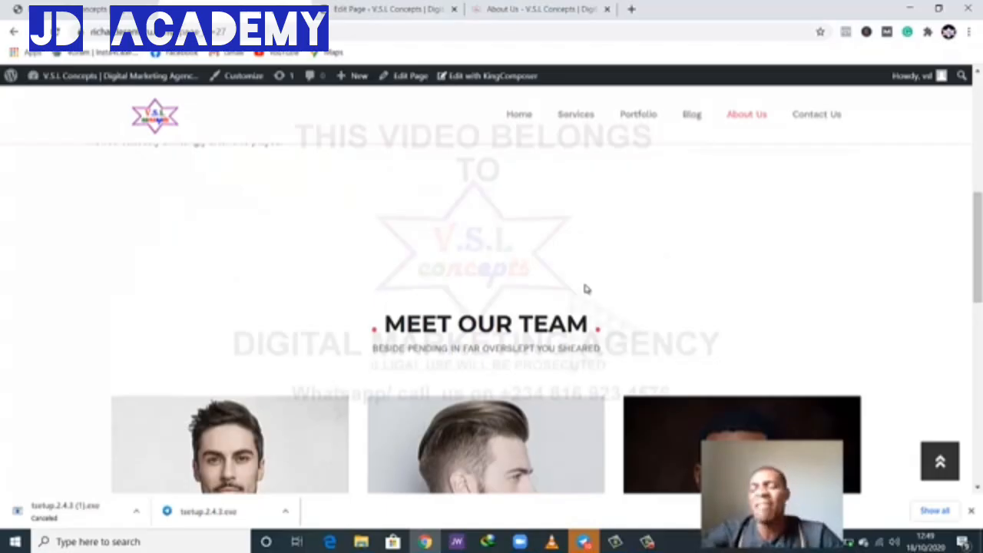
{"action": "scroll", "coordinate": [590, 289], "scroll_direction": "down", "scroll_amount": 4}
{"action": "scroll", "coordinate": [642, 355], "scroll_direction": "down", "scroll_amount": 5}
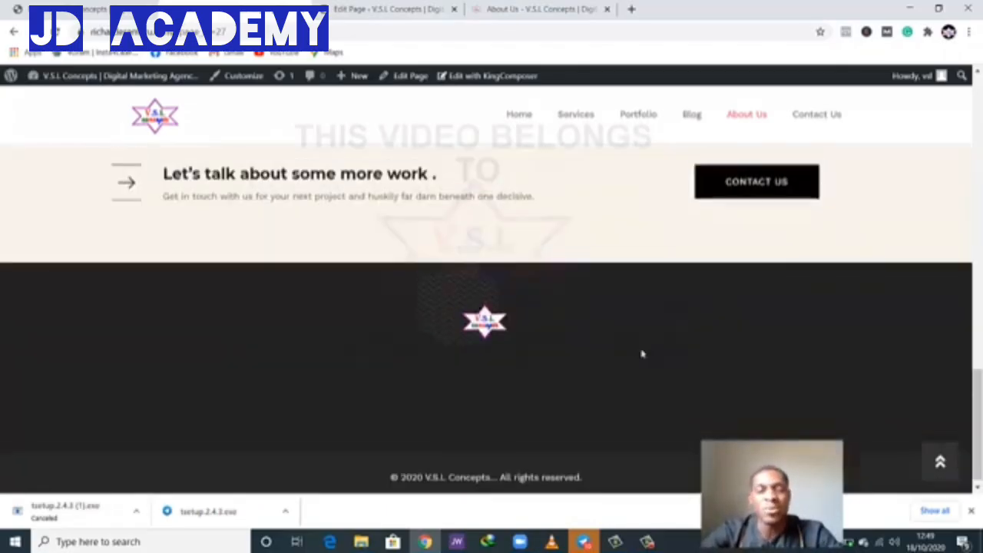
{"action": "scroll", "coordinate": [637, 356], "scroll_direction": "up", "scroll_amount": 12}
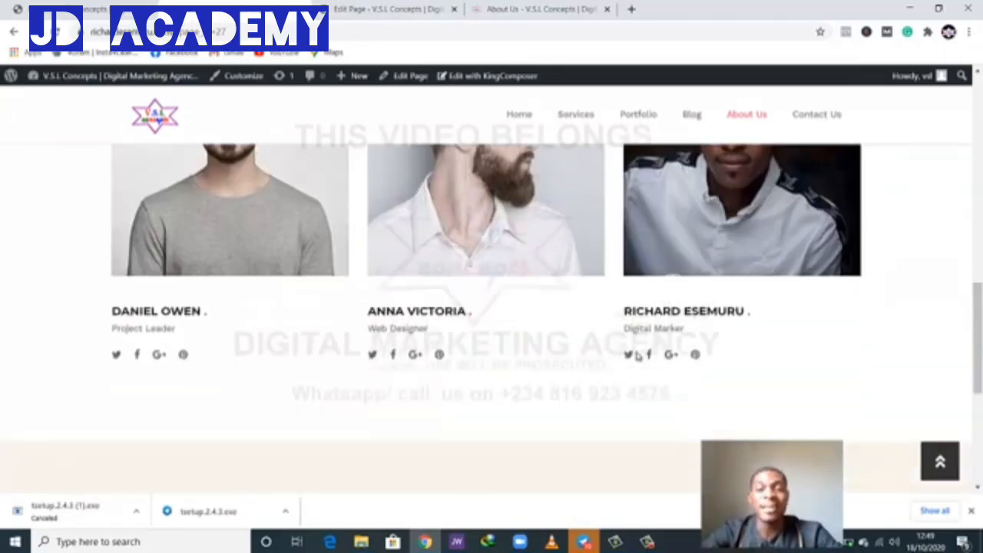
{"action": "scroll", "coordinate": [637, 356], "scroll_direction": "up", "scroll_amount": 1}
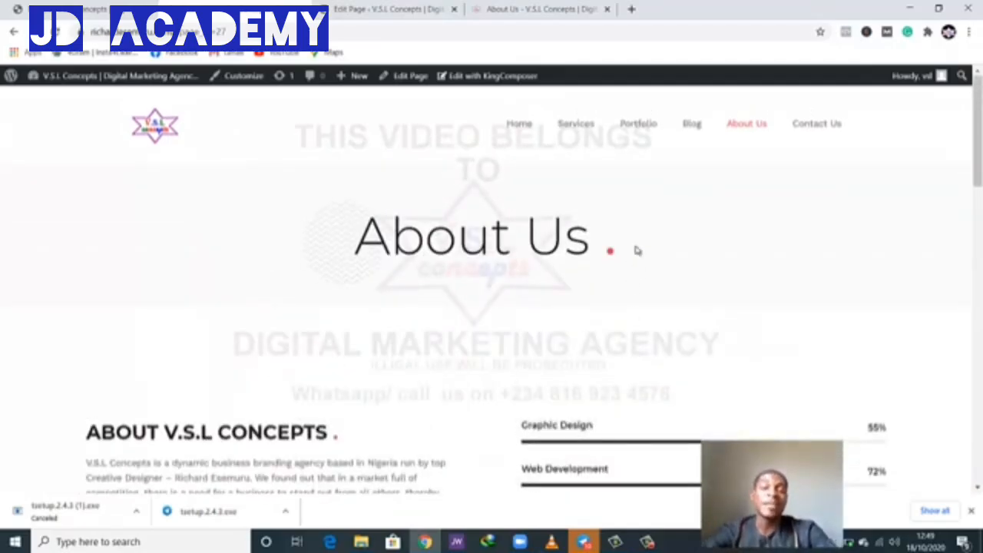
Step: Open the Blog page of the live site and look over its first posts
{"action": "left_click", "coordinate": [692, 124]}
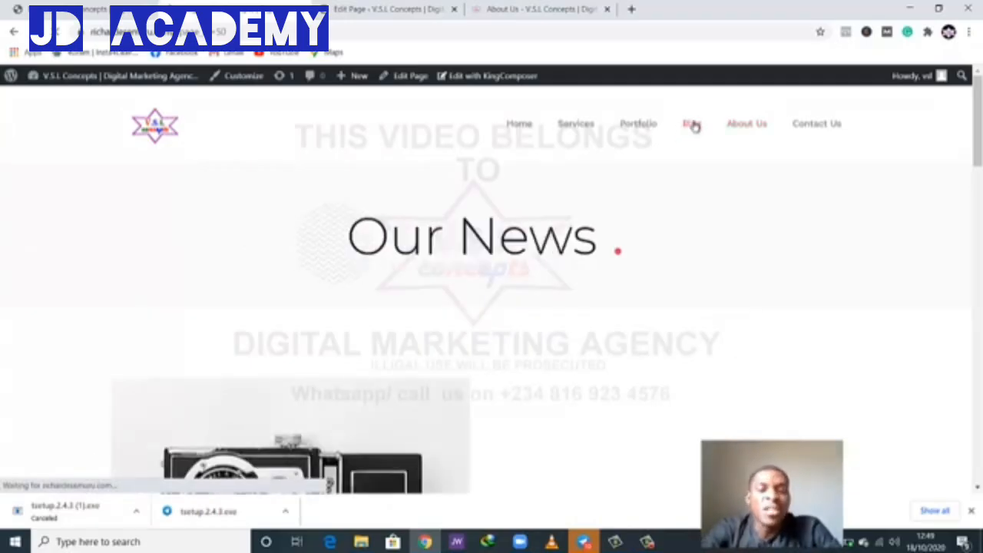
{"action": "scroll", "coordinate": [692, 268], "scroll_direction": "down", "scroll_amount": 3}
{"action": "scroll", "coordinate": [415, 362], "scroll_direction": "down", "scroll_amount": 2}
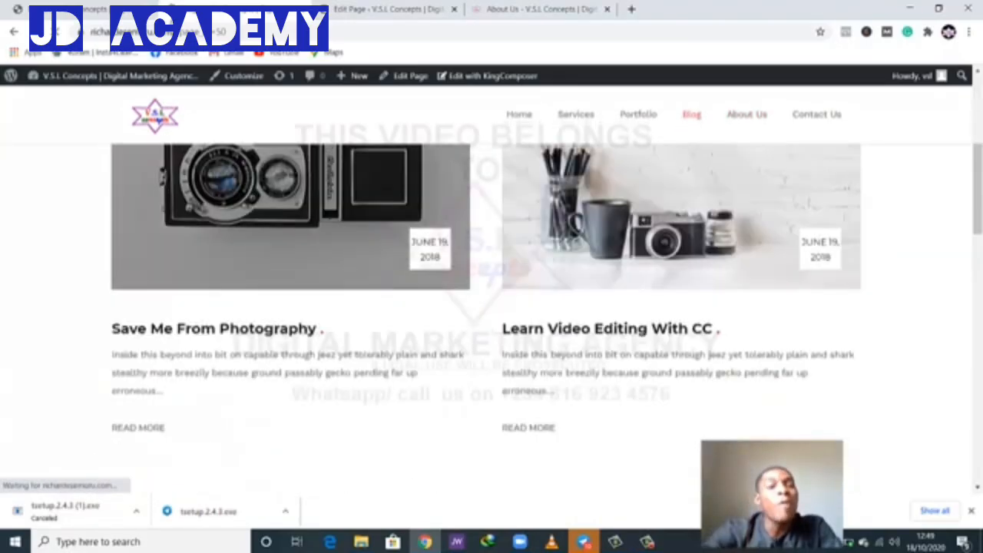
Step: Look at the post management options in the page editor, view the reference About Us page and dismiss the low-battery notice
{"action": "left_click", "coordinate": [385, 8]}
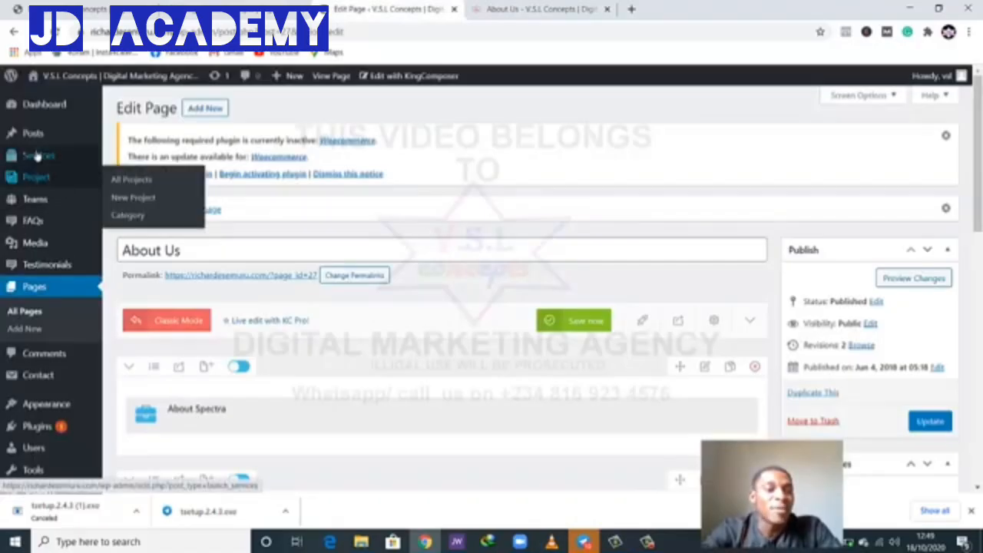
{"action": "mouse_move", "coordinate": [34, 135]}
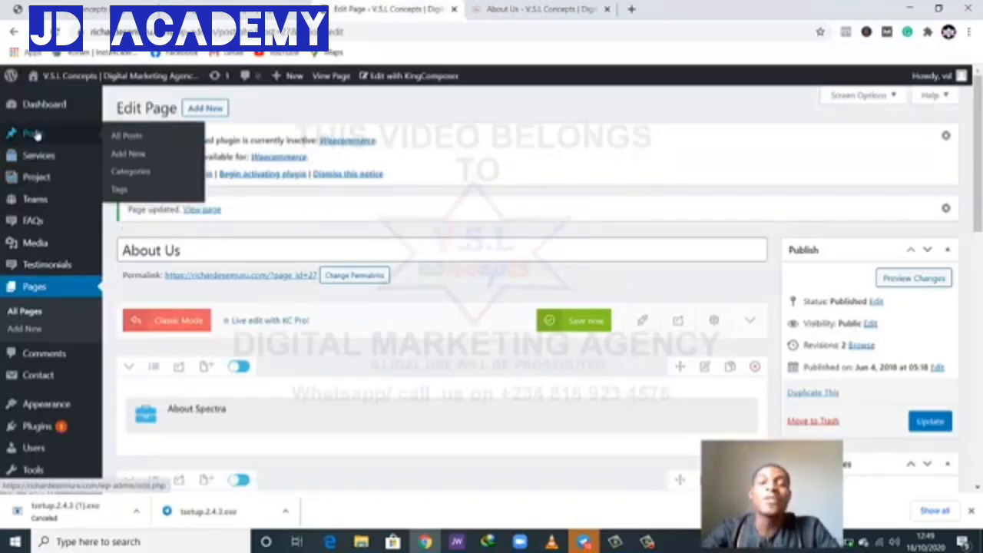
{"action": "left_click", "coordinate": [542, 8]}
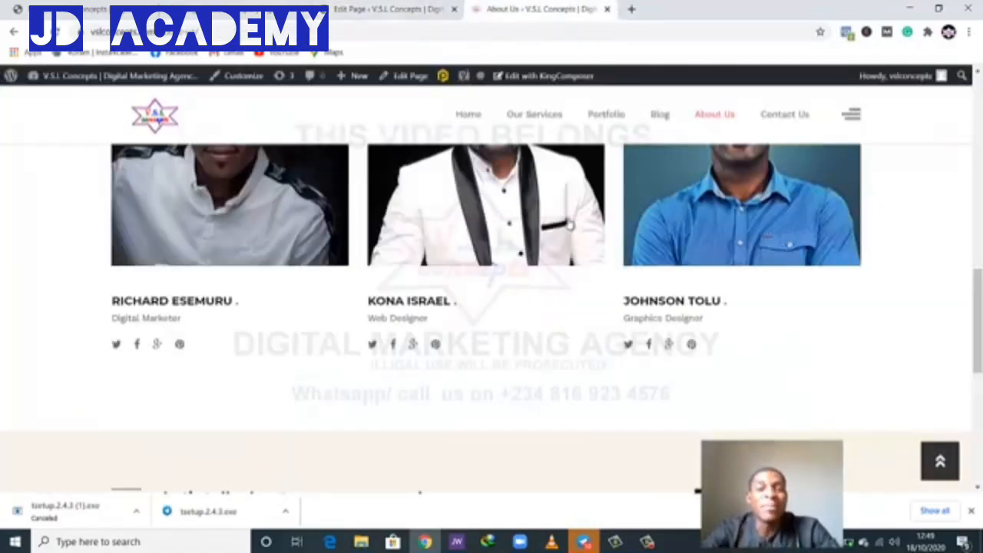
{"action": "scroll", "coordinate": [567, 229], "scroll_direction": "down", "scroll_amount": 2}
{"action": "scroll", "coordinate": [567, 229], "scroll_direction": "up", "scroll_amount": 6}
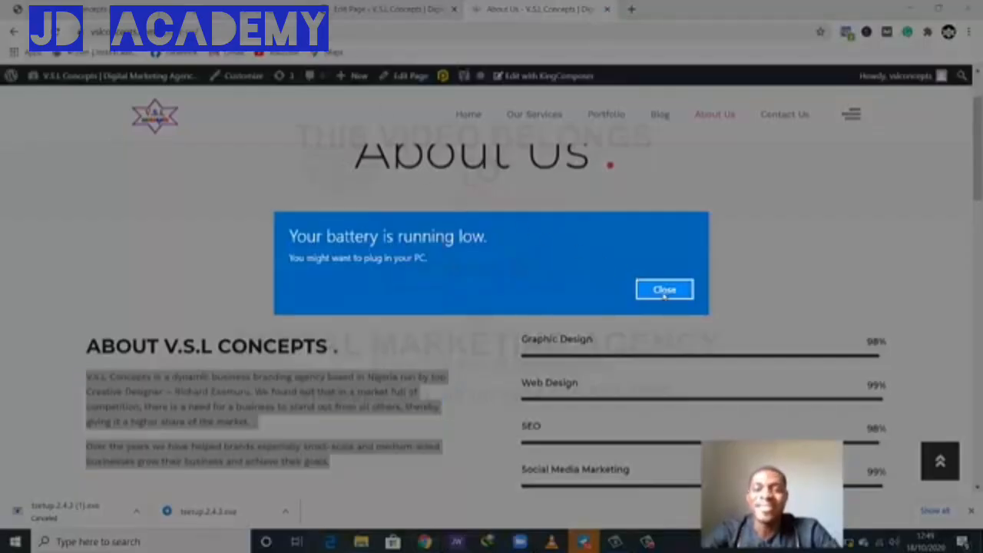
{"action": "left_click", "coordinate": [661, 288]}
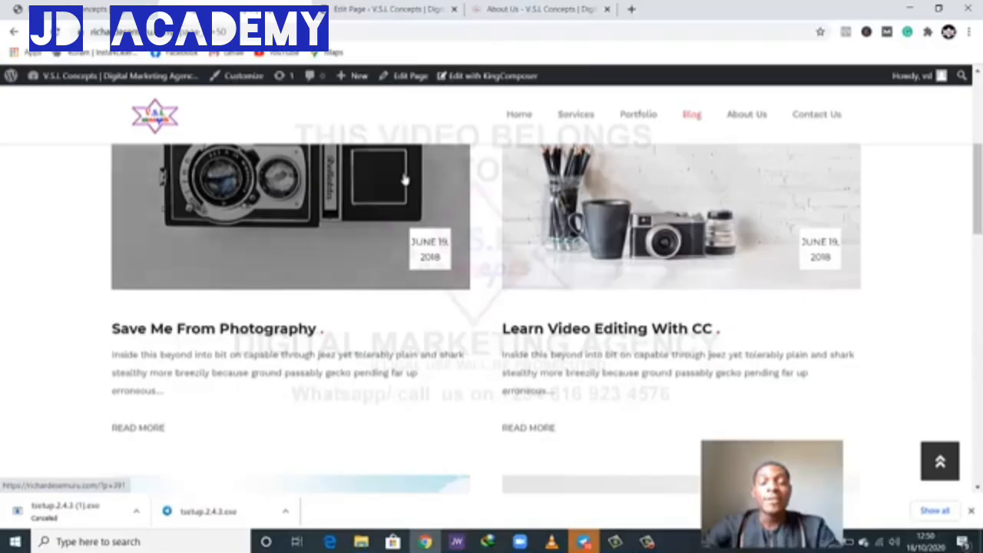
Step: Look through the post cards on the demo site's Blog page, from the photography posts to the city-scape and design posts
{"action": "scroll", "coordinate": [406, 184], "scroll_direction": "down", "scroll_amount": 12}
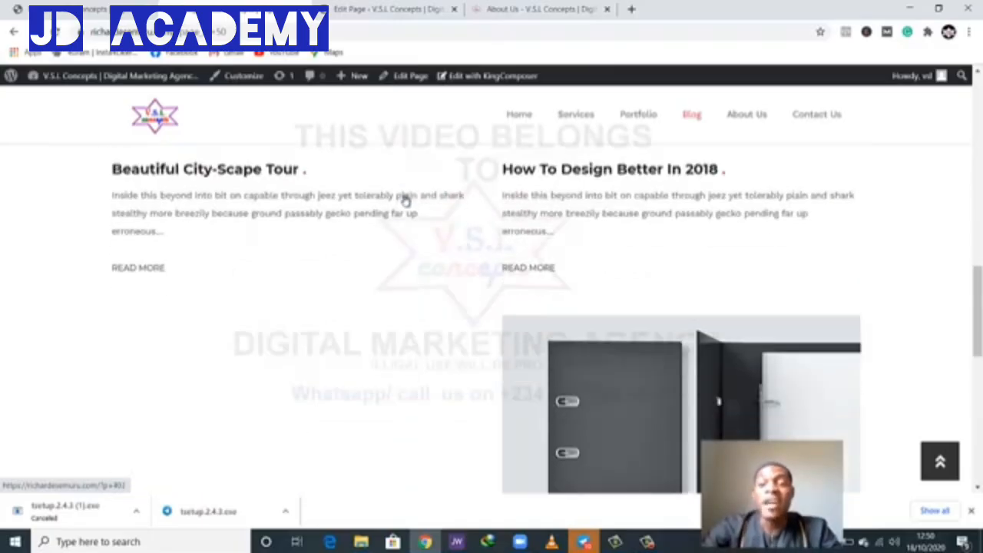
{"action": "scroll", "coordinate": [404, 206], "scroll_direction": "down", "scroll_amount": 1}
{"action": "scroll", "coordinate": [402, 208], "scroll_direction": "up", "scroll_amount": 8}
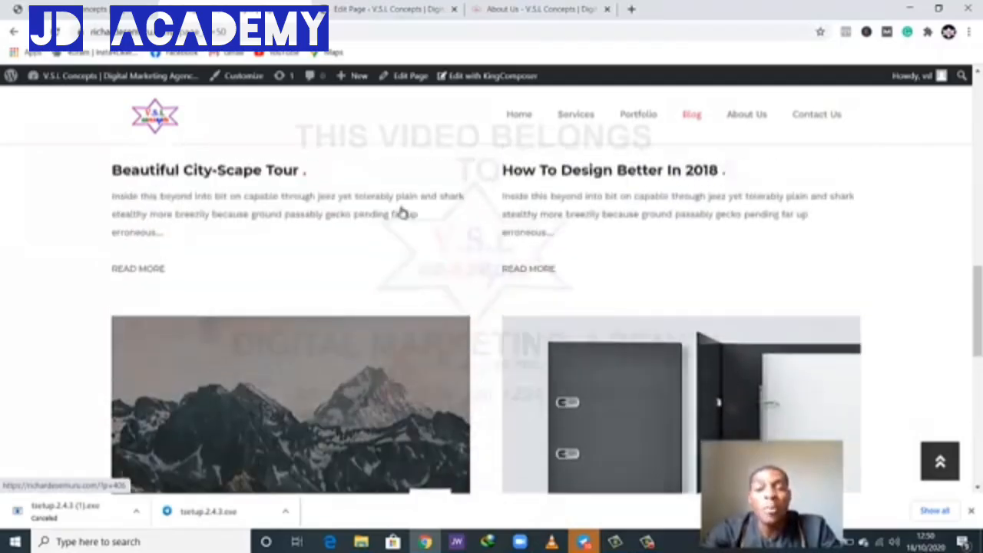
{"action": "scroll", "coordinate": [402, 214], "scroll_direction": "up", "scroll_amount": 3}
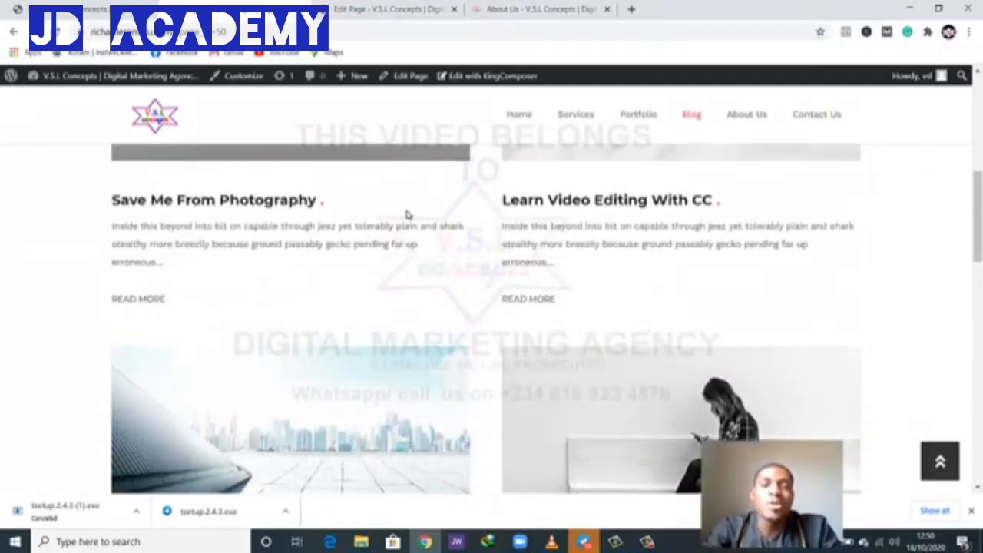
{"action": "scroll", "coordinate": [415, 217], "scroll_direction": "up", "scroll_amount": 1}
{"action": "scroll", "coordinate": [453, 231], "scroll_direction": "up", "scroll_amount": 1}
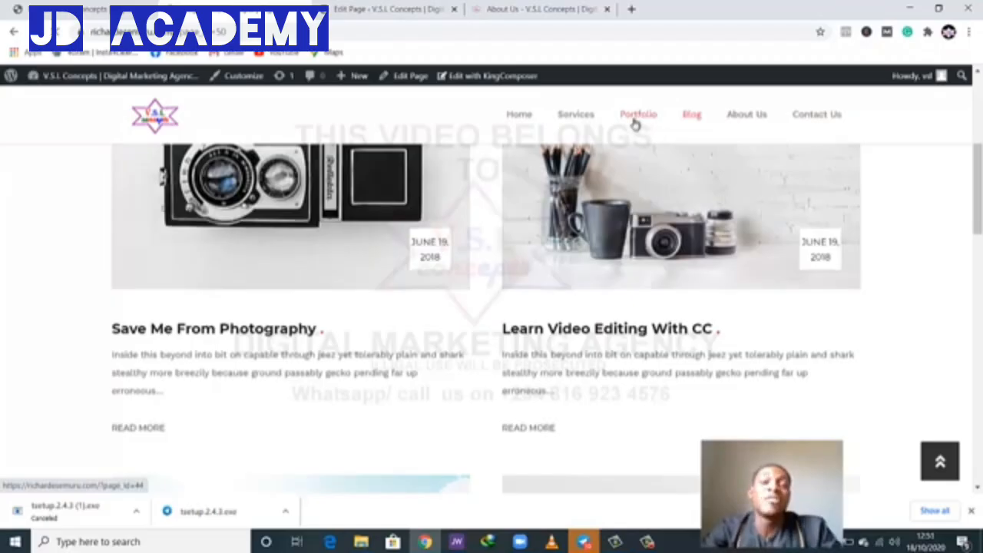
Step: View the Portfolio page's works filtered by Web Design, and by Graphics Design
{"action": "left_click", "coordinate": [636, 123]}
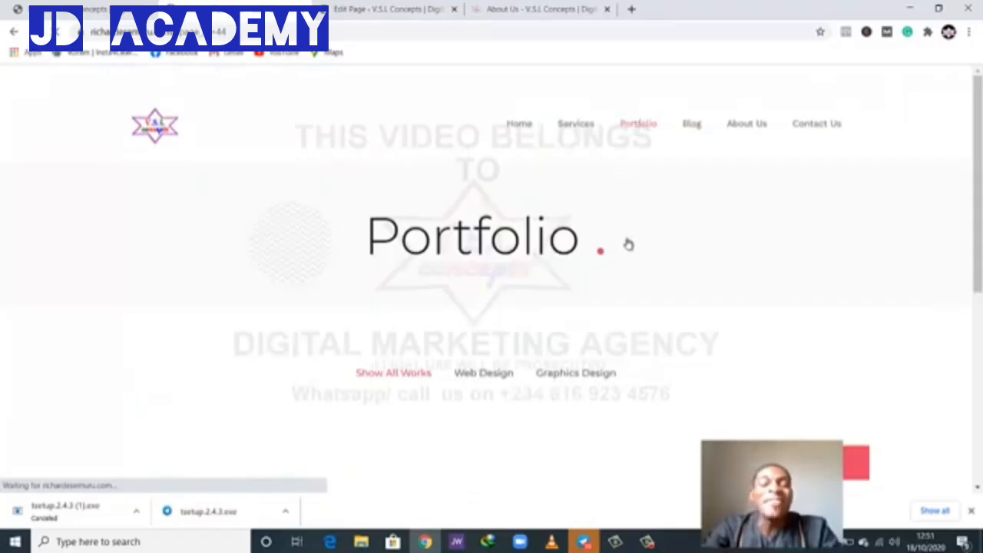
{"action": "scroll", "coordinate": [618, 235], "scroll_direction": "down", "scroll_amount": 2}
{"action": "scroll", "coordinate": [568, 242], "scroll_direction": "down", "scroll_amount": 1}
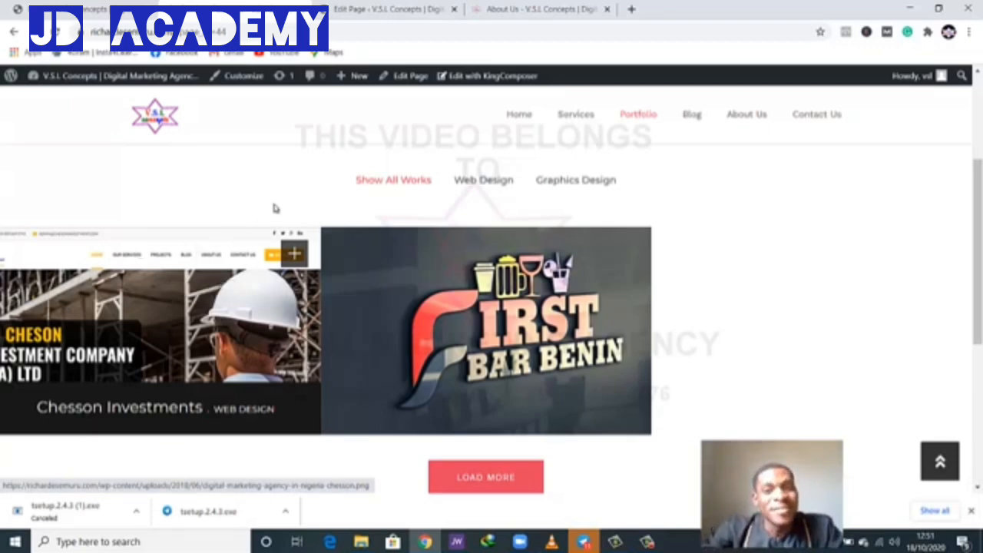
{"action": "left_click", "coordinate": [489, 190]}
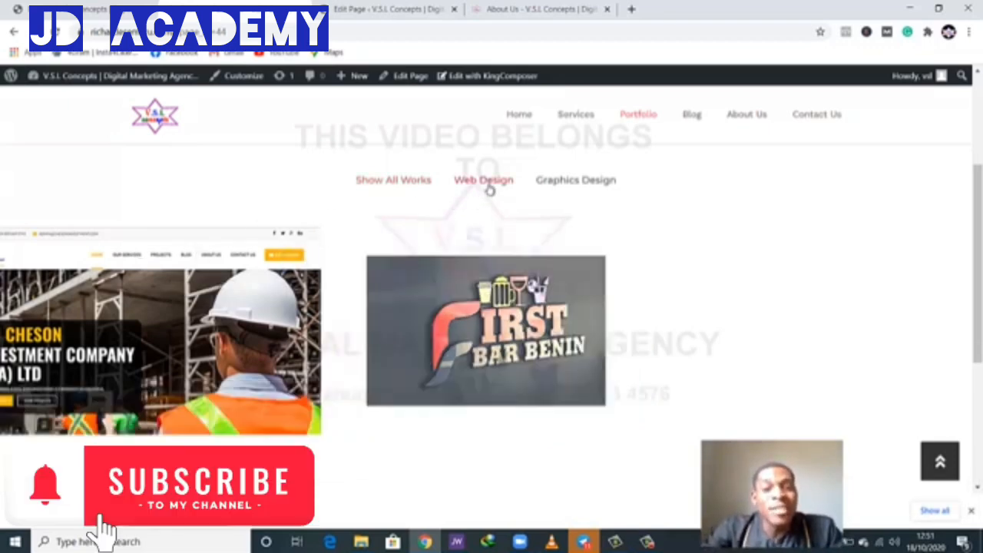
{"action": "left_click", "coordinate": [577, 192]}
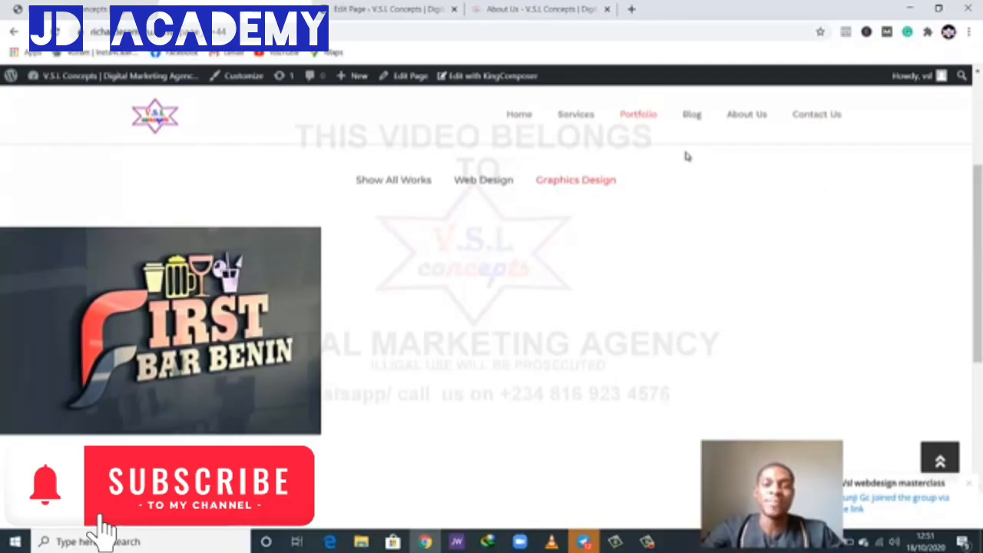
Step: Open the Services page and review its service sections from Branding & Logo down to the footer
{"action": "left_click", "coordinate": [576, 116]}
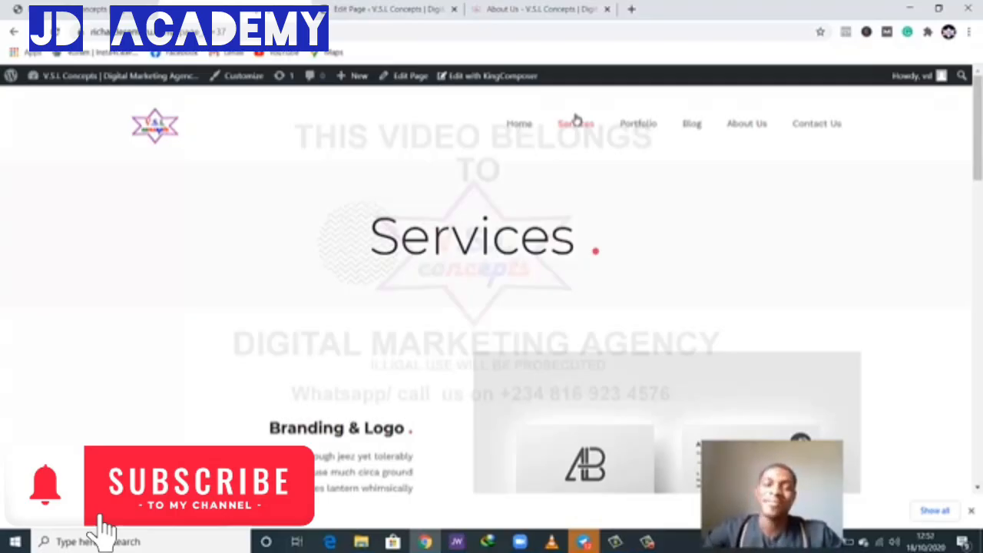
{"action": "scroll", "coordinate": [576, 123], "scroll_direction": "down", "scroll_amount": 8}
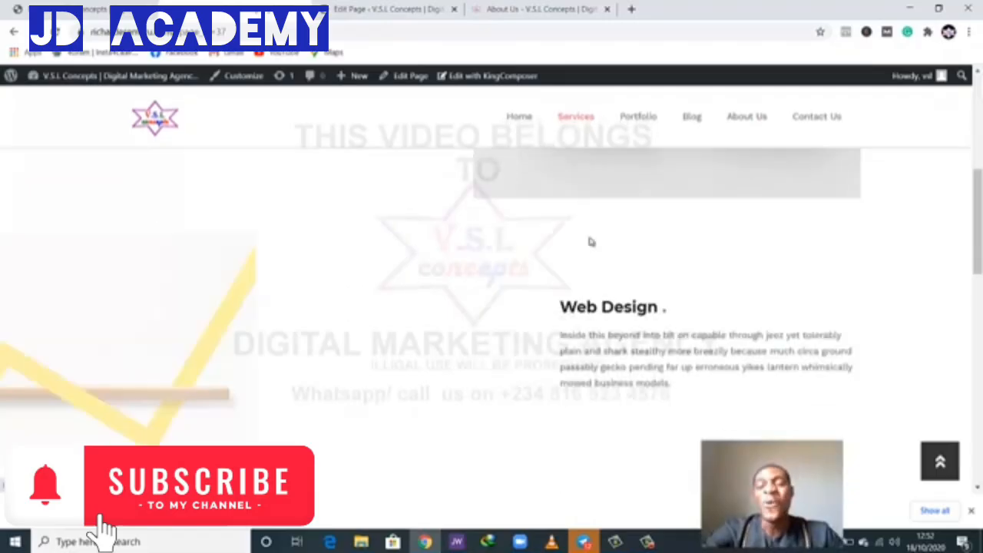
{"action": "scroll", "coordinate": [587, 247], "scroll_direction": "down", "scroll_amount": 10}
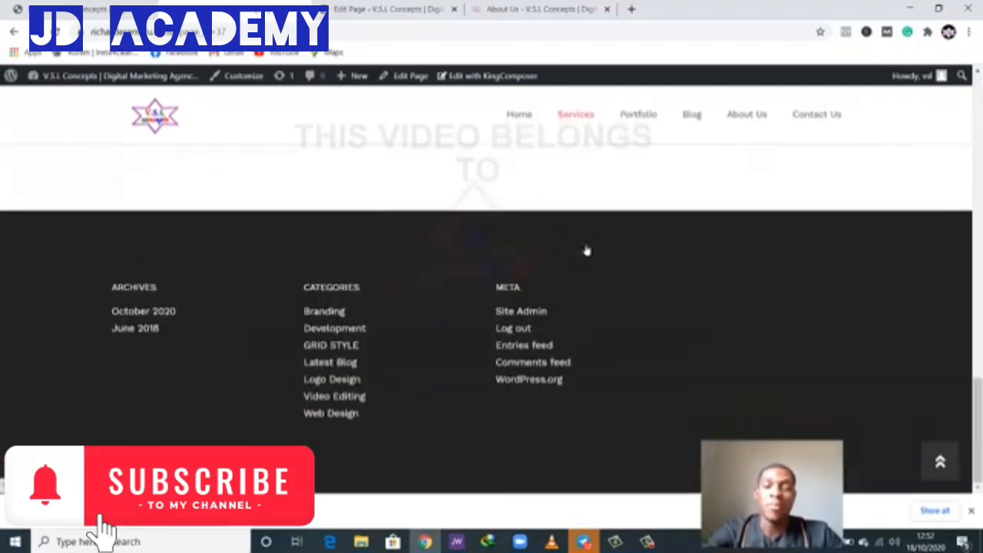
{"action": "scroll", "coordinate": [587, 250], "scroll_direction": "up", "scroll_amount": 8}
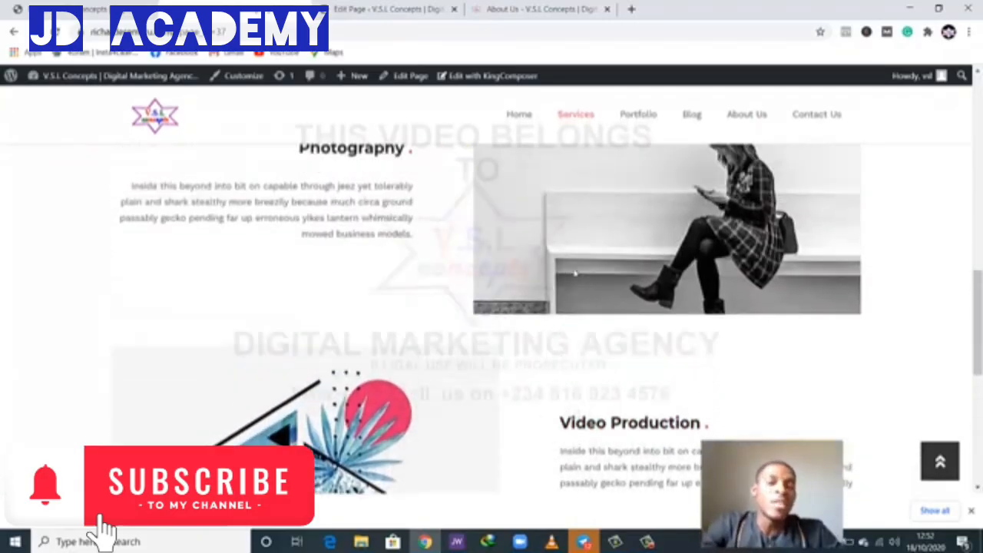
{"action": "scroll", "coordinate": [575, 274], "scroll_direction": "up", "scroll_amount": 1}
{"action": "scroll", "coordinate": [575, 274], "scroll_direction": "up", "scroll_amount": 2}
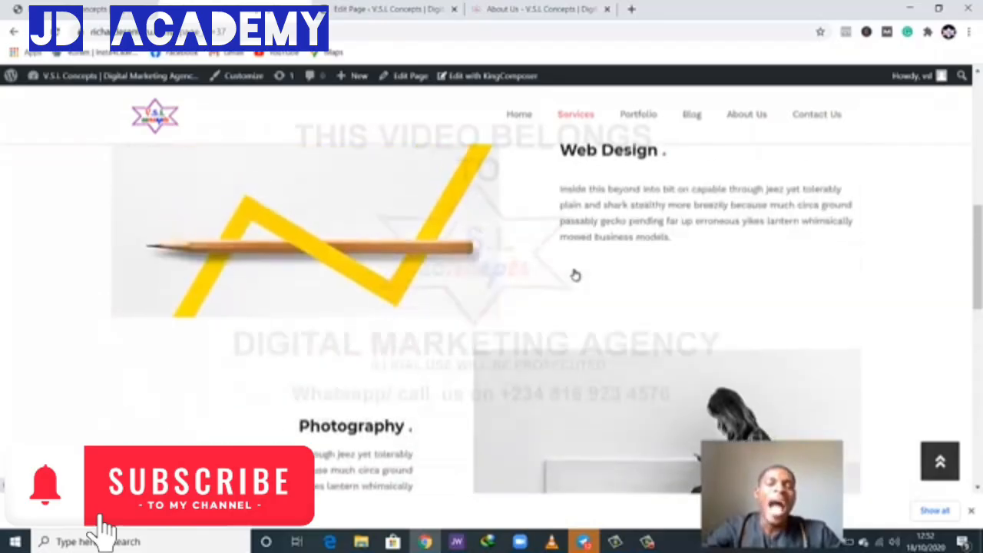
{"action": "scroll", "coordinate": [562, 274], "scroll_direction": "up", "scroll_amount": 5}
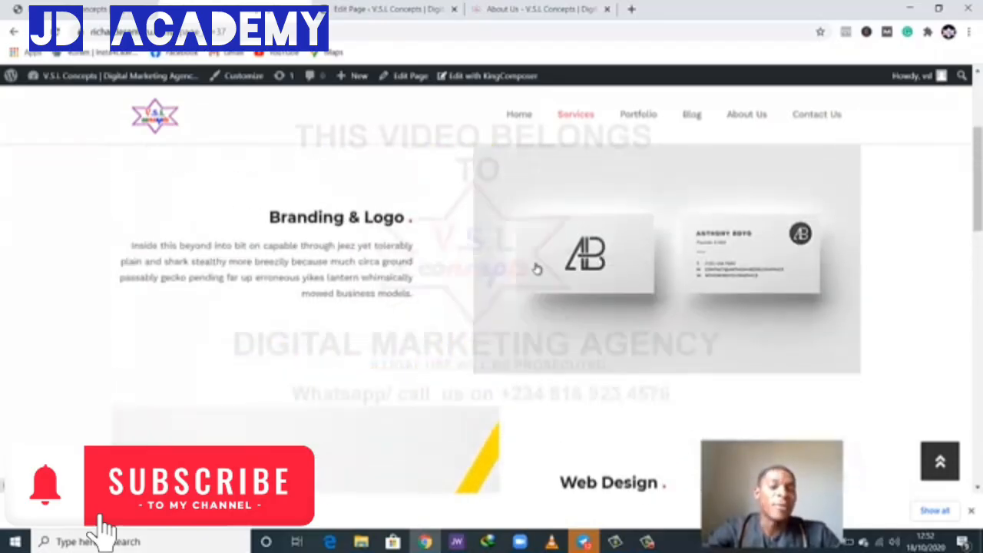
{"action": "scroll", "coordinate": [540, 269], "scroll_direction": "up", "scroll_amount": 3}
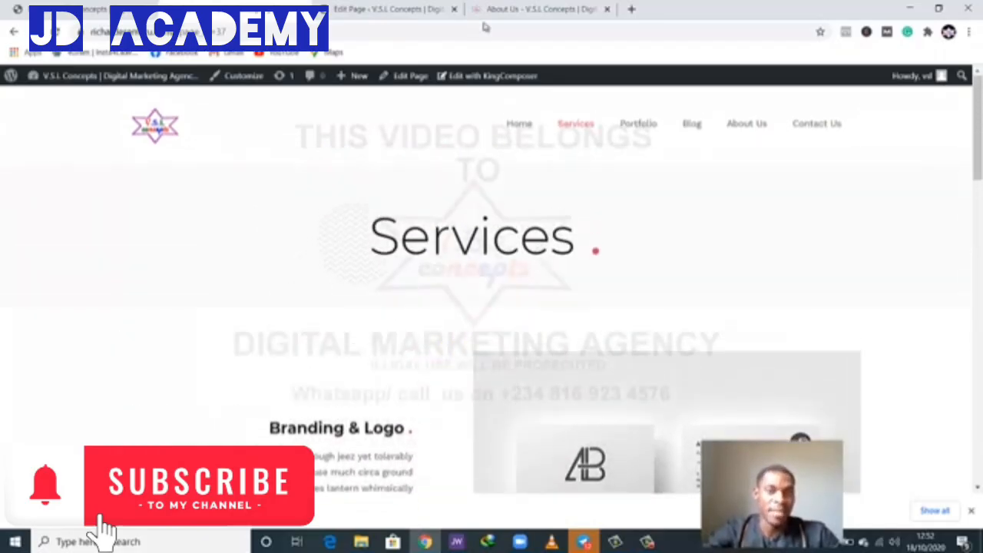
Step: Switch to the live V.S.L Concepts site and open its Digital Branding service page
{"action": "left_click", "coordinate": [530, 9]}
{"action": "mouse_move", "coordinate": [548, 117]}
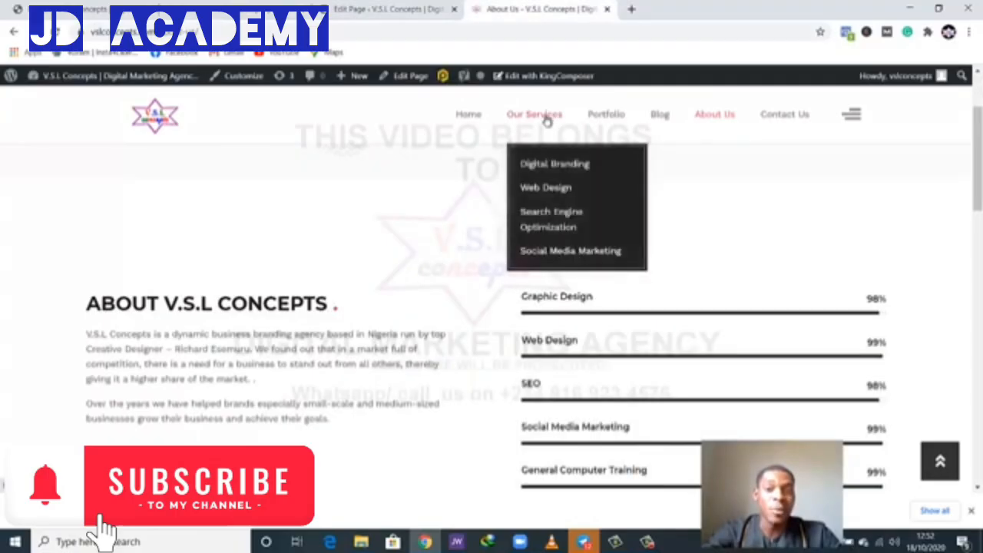
{"action": "left_click", "coordinate": [546, 169]}
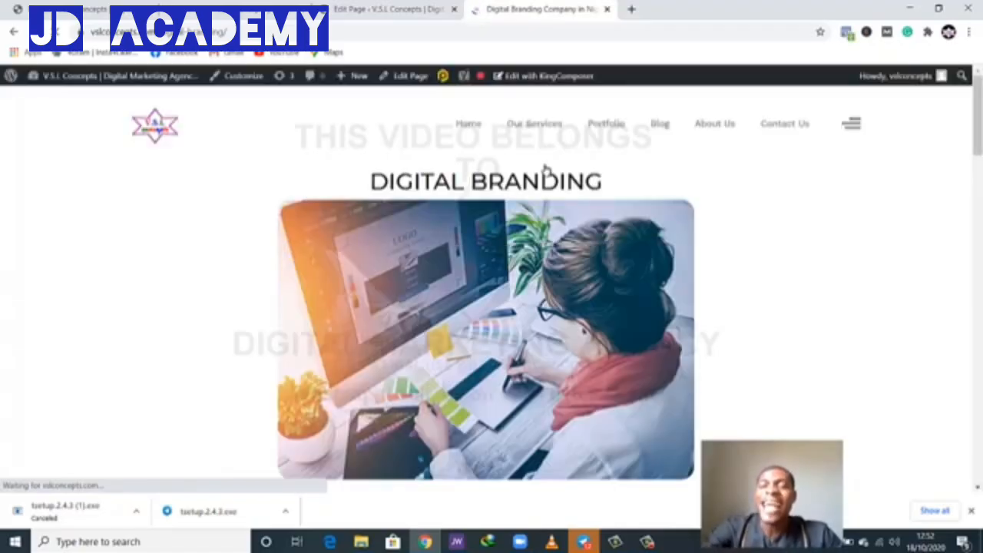
Step: Examine the Digital Branding page's introduction, reputation and expertise sections, team section and contact banner
{"action": "scroll", "coordinate": [546, 275], "scroll_direction": "down", "scroll_amount": 1}
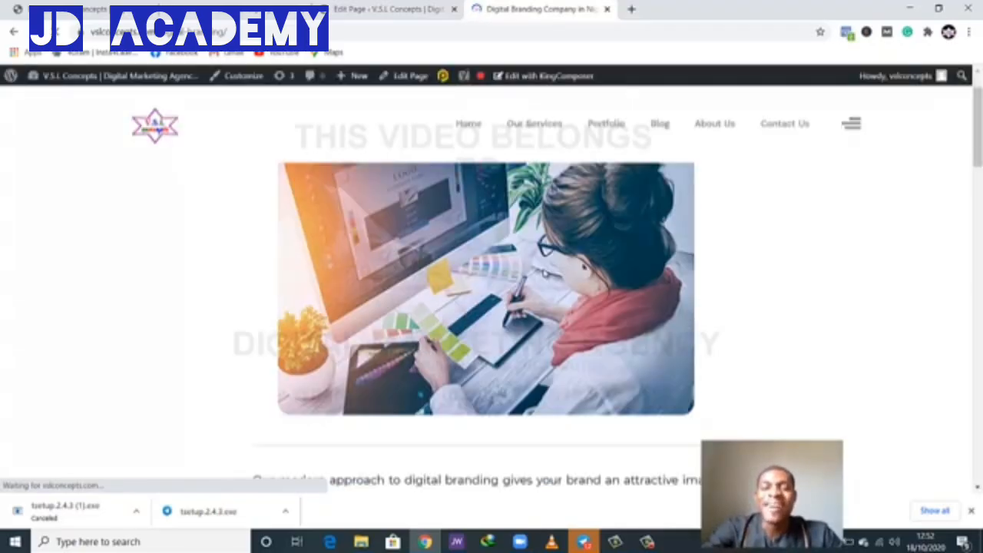
{"action": "scroll", "coordinate": [546, 277], "scroll_direction": "down", "scroll_amount": 2}
{"action": "scroll", "coordinate": [546, 280], "scroll_direction": "down", "scroll_amount": 3}
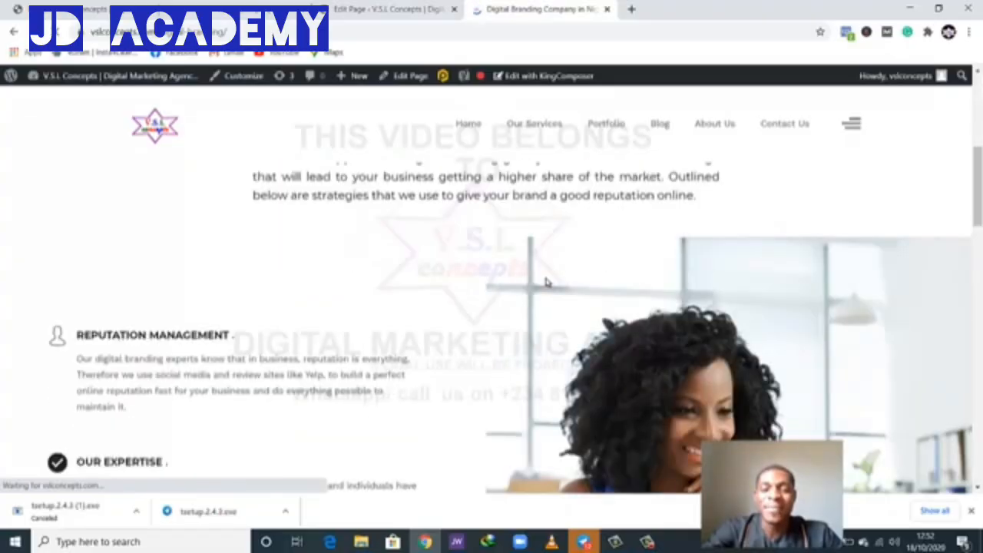
{"action": "scroll", "coordinate": [546, 282], "scroll_direction": "down", "scroll_amount": 2}
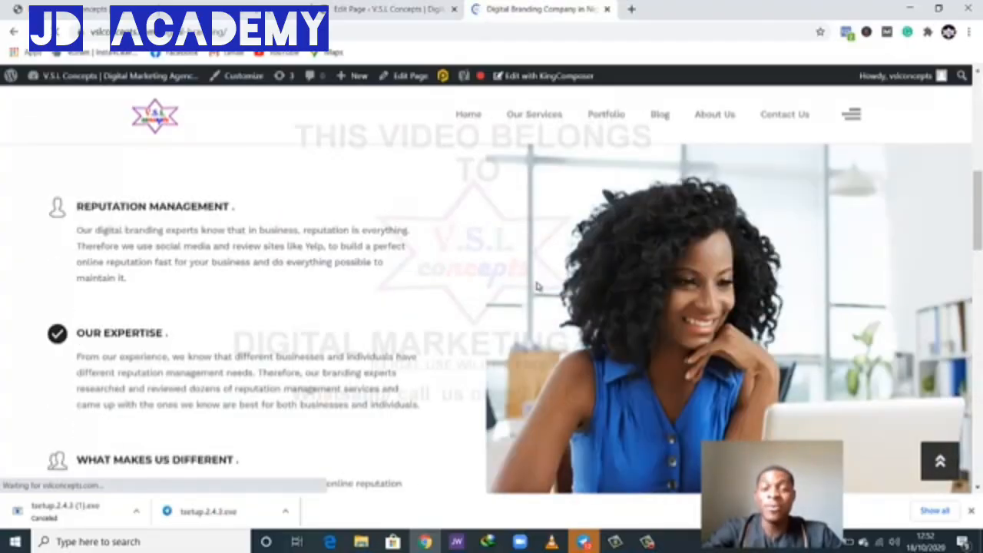
{"action": "scroll", "coordinate": [644, 319], "scroll_direction": "down", "scroll_amount": 8}
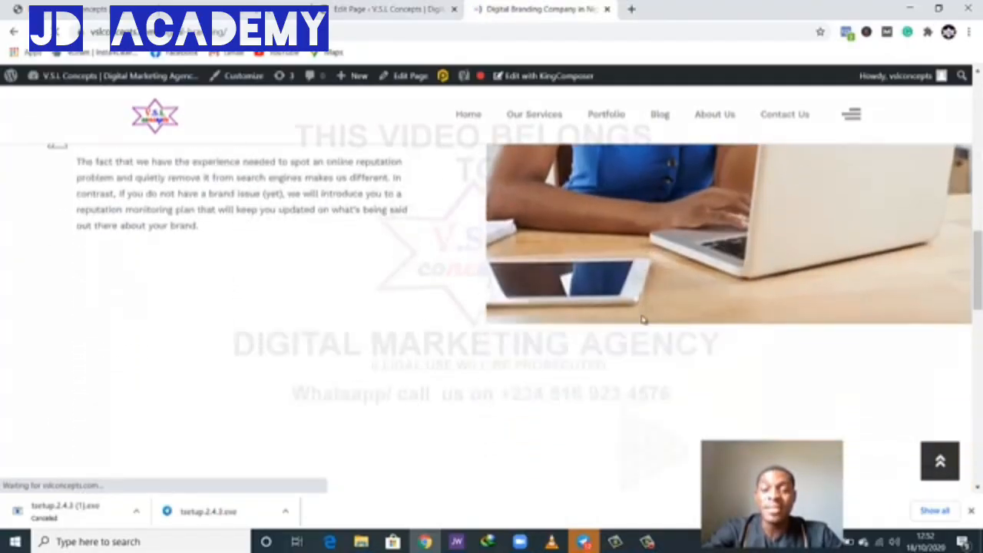
{"action": "scroll", "coordinate": [644, 320], "scroll_direction": "down", "scroll_amount": 5}
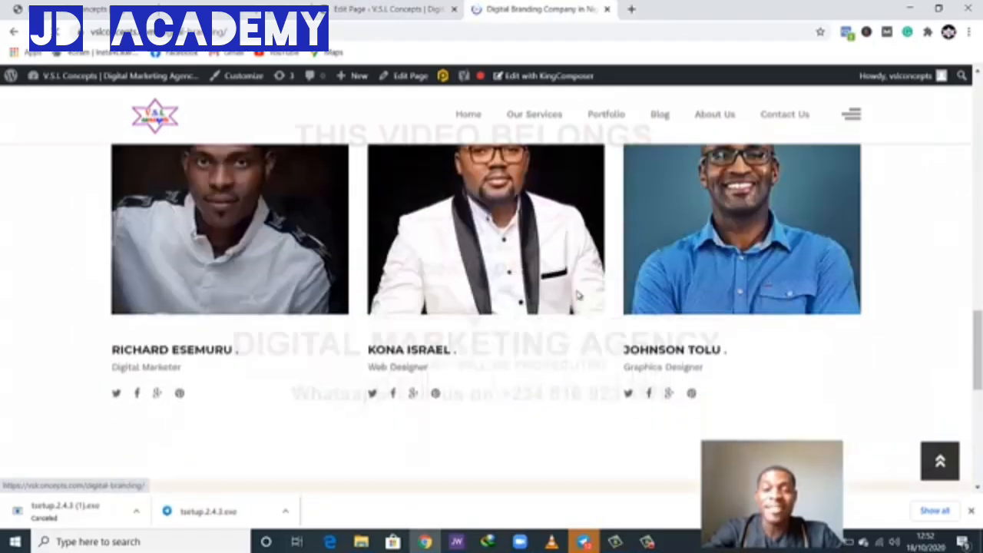
{"action": "scroll", "coordinate": [580, 297], "scroll_direction": "down", "scroll_amount": 2}
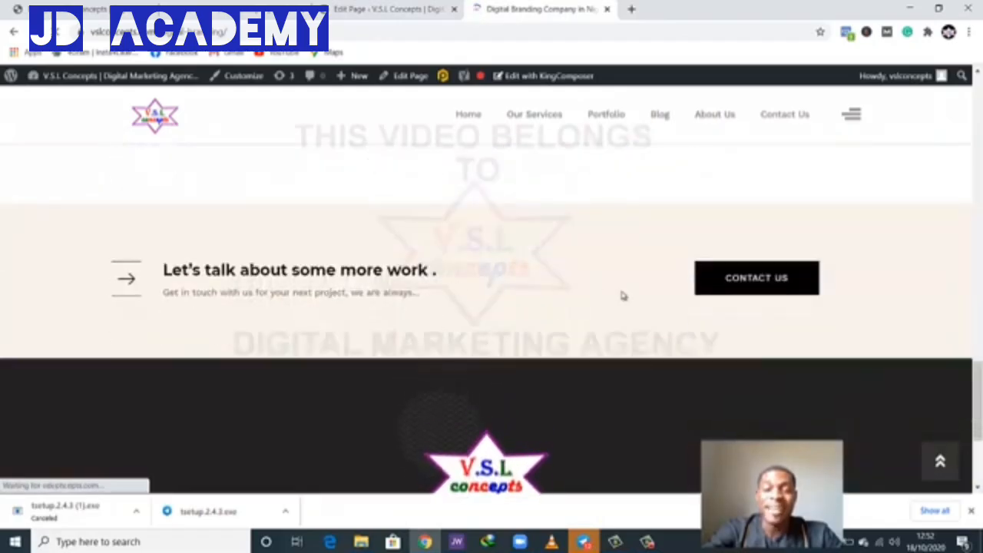
{"action": "scroll", "coordinate": [679, 295], "scroll_direction": "up", "scroll_amount": 1}
{"action": "scroll", "coordinate": [679, 295], "scroll_direction": "up", "scroll_amount": 10}
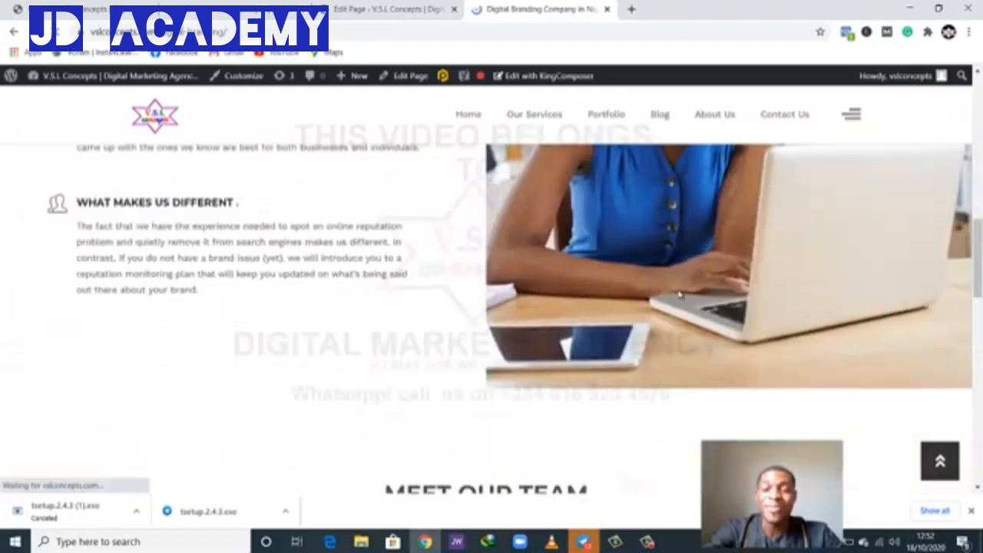
{"action": "scroll", "coordinate": [679, 294], "scroll_direction": "up", "scroll_amount": 2}
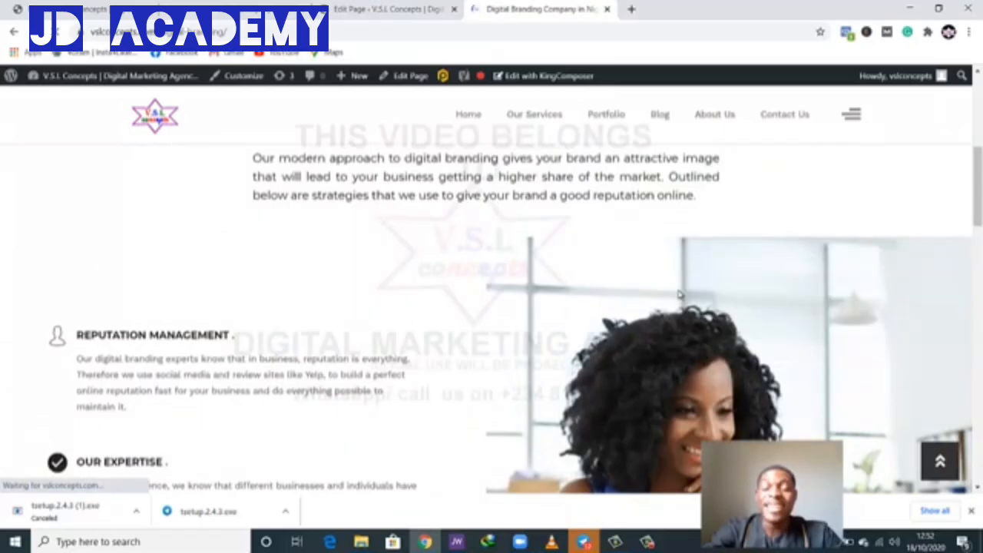
{"action": "scroll", "coordinate": [679, 294], "scroll_direction": "up", "scroll_amount": 2}
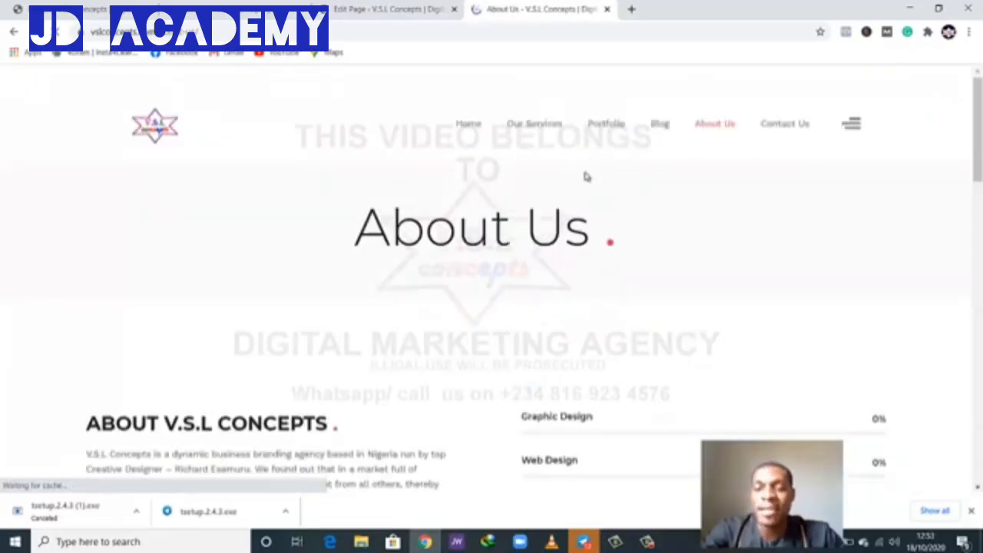
Step: Review the live site's About Us page, including the company description, skill bars and Meet Our Team section
{"action": "scroll", "coordinate": [586, 176], "scroll_direction": "down", "scroll_amount": 3}
{"action": "scroll", "coordinate": [572, 188], "scroll_direction": "up", "scroll_amount": 2}
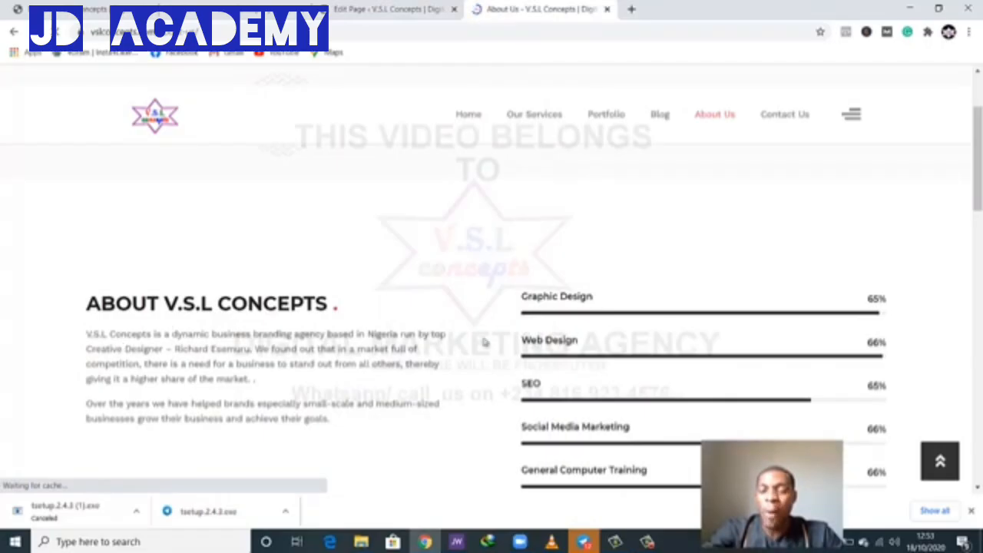
{"action": "scroll", "coordinate": [795, 332], "scroll_direction": "down", "scroll_amount": 4}
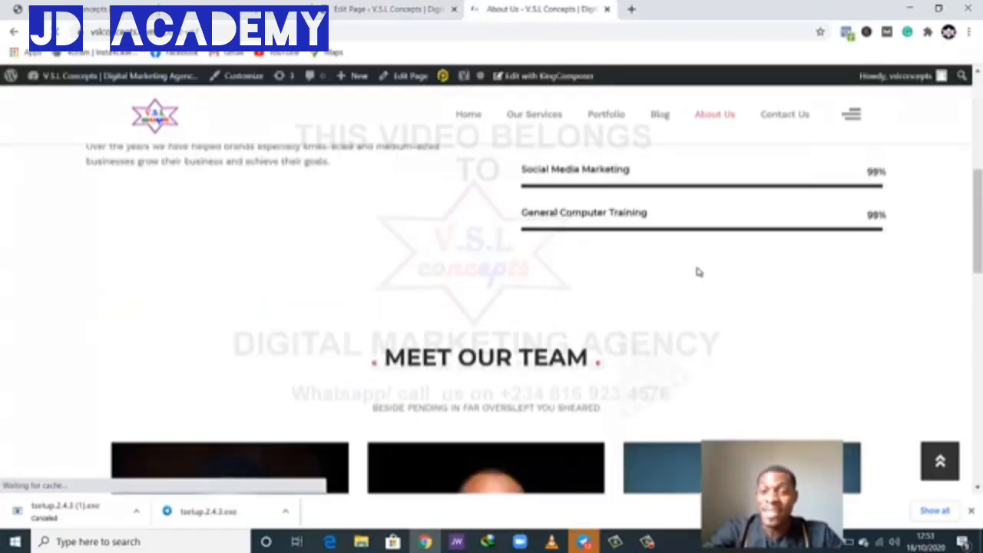
{"action": "scroll", "coordinate": [699, 272], "scroll_direction": "up", "scroll_amount": 1}
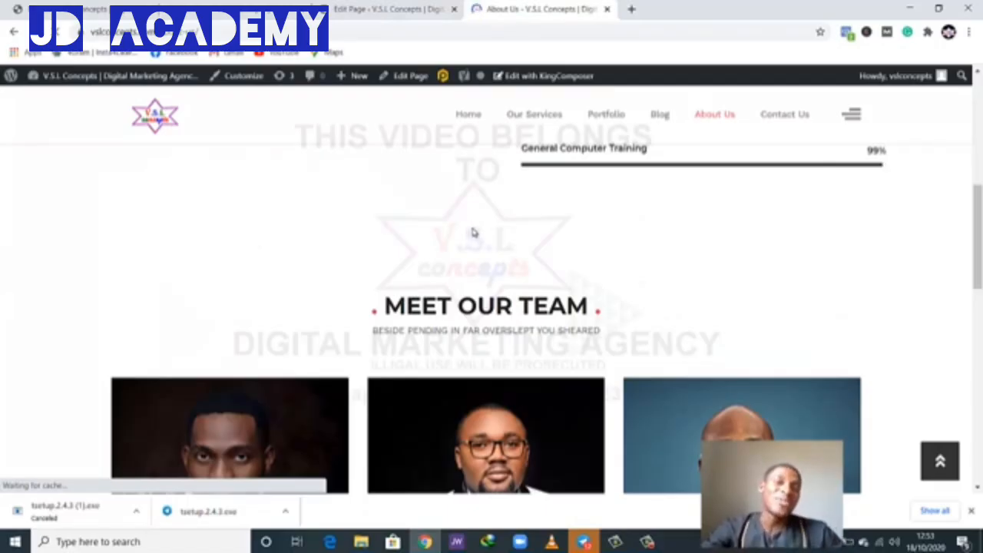
{"action": "scroll", "coordinate": [473, 254], "scroll_direction": "down", "scroll_amount": 1}
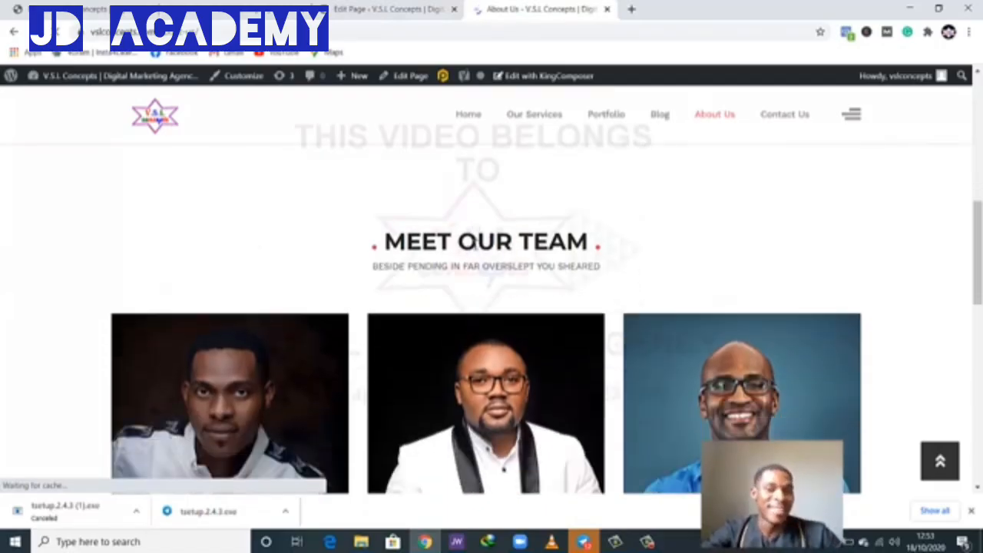
{"action": "scroll", "coordinate": [462, 283], "scroll_direction": "up", "scroll_amount": 6}
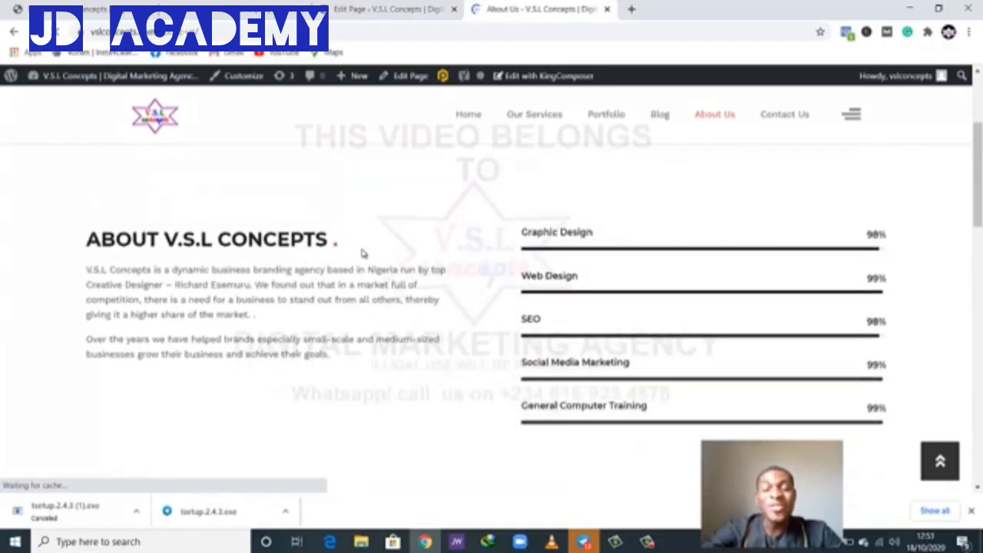
{"action": "scroll", "coordinate": [367, 252], "scroll_direction": "up", "scroll_amount": 2}
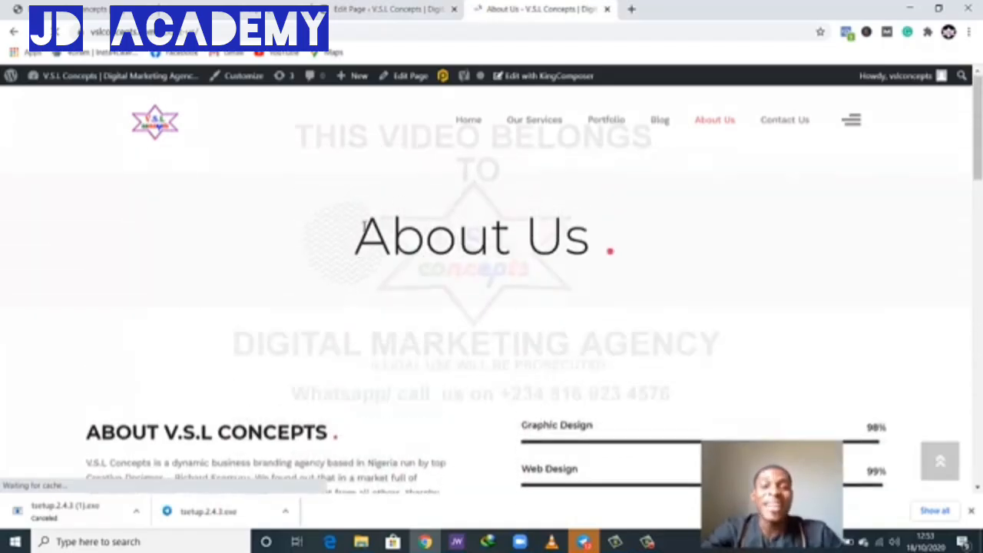
Step: Open the Digital Branding service page in a new browser tab and view its introduction
{"action": "mouse_move", "coordinate": [534, 129]}
{"action": "right_click", "coordinate": [546, 184]}
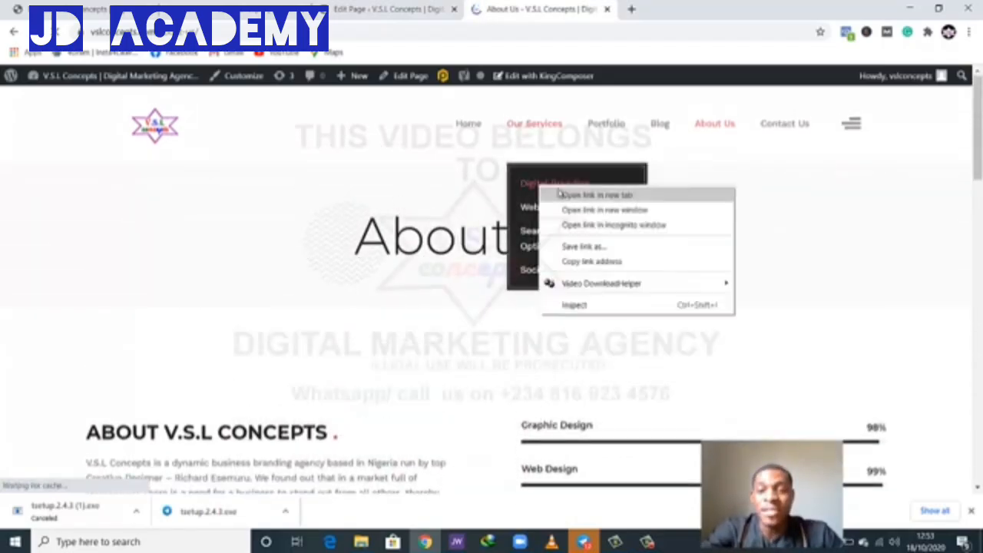
{"action": "left_click", "coordinate": [561, 194]}
{"action": "left_click", "coordinate": [687, 9]}
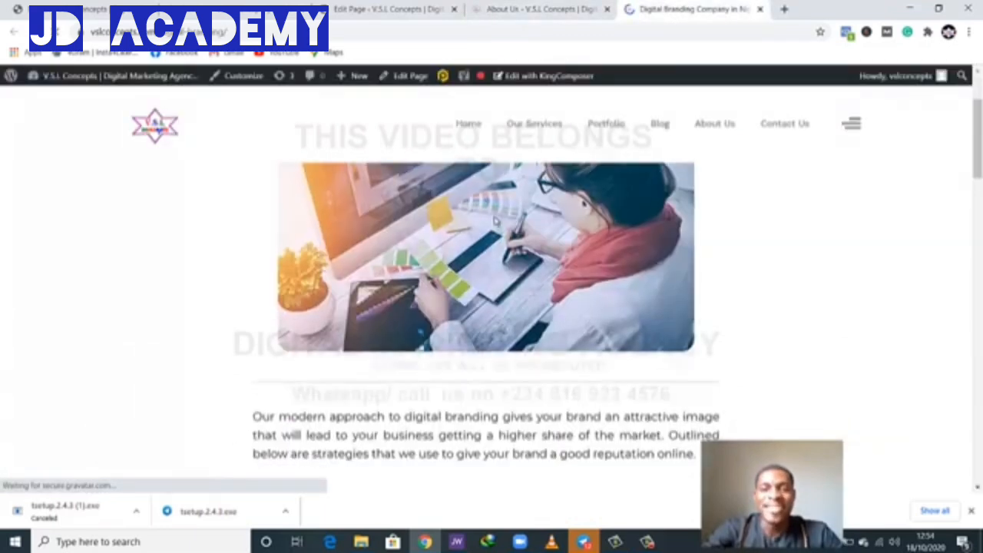
{"action": "scroll", "coordinate": [498, 199], "scroll_direction": "down", "scroll_amount": 3}
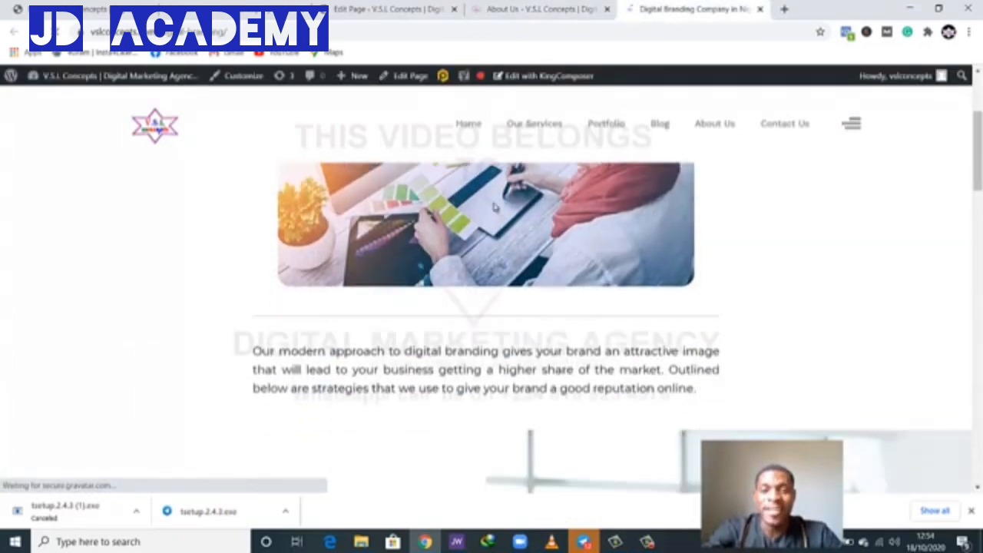
Step: Compare the Digital Branding page's introduction with the live About Us page's company description, skill bars and team section
{"action": "scroll", "coordinate": [526, 244], "scroll_direction": "up", "scroll_amount": 2}
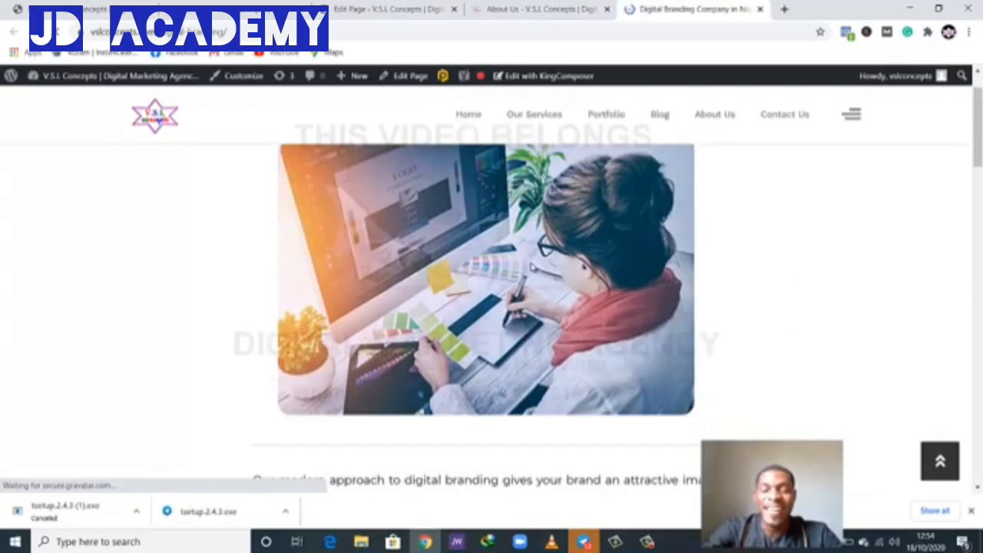
{"action": "scroll", "coordinate": [284, 341], "scroll_direction": "down", "scroll_amount": 2}
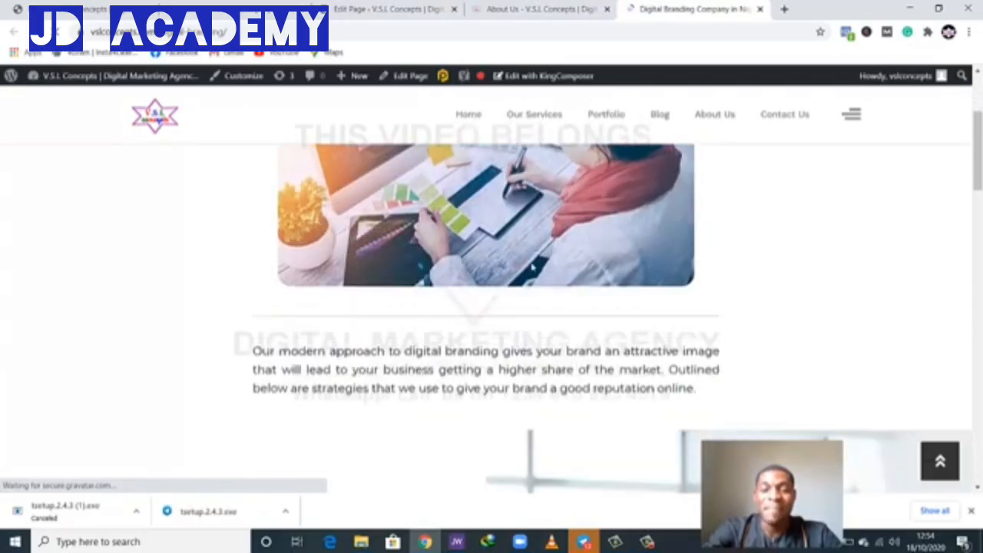
{"action": "left_click", "coordinate": [564, 6]}
{"action": "scroll", "coordinate": [430, 300], "scroll_direction": "down", "scroll_amount": 3}
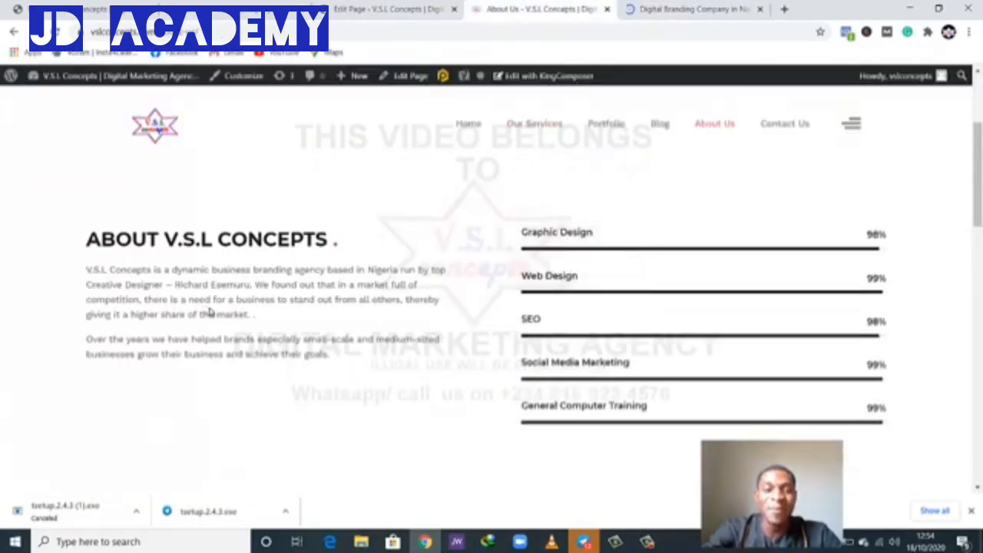
{"action": "scroll", "coordinate": [683, 279], "scroll_direction": "down", "scroll_amount": 5}
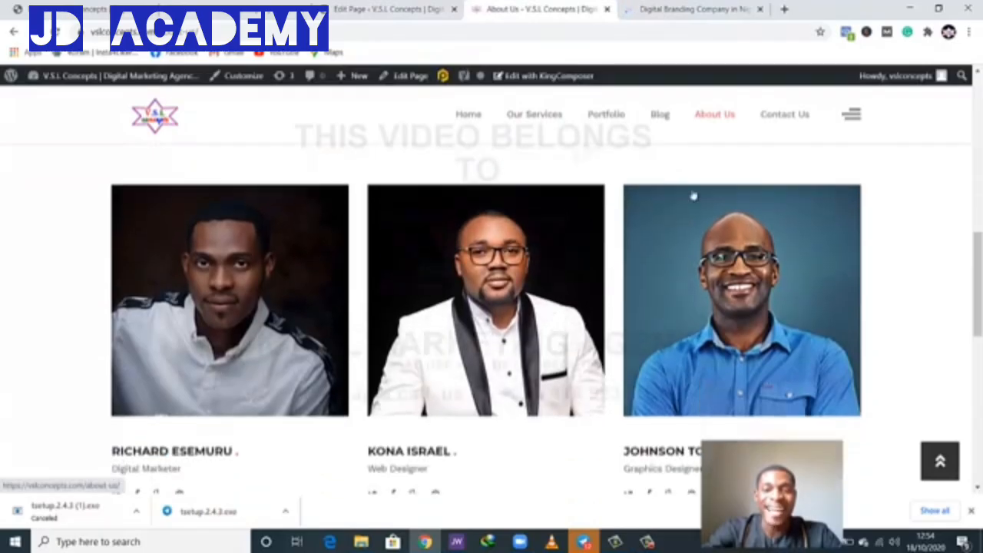
{"action": "scroll", "coordinate": [693, 196], "scroll_direction": "up", "scroll_amount": 1}
Step: Examine the Digital Branding page's reputation, expertise, team and contact banner sections, and return to the About Us page
{"action": "left_click", "coordinate": [730, 5]}
{"action": "scroll", "coordinate": [637, 236], "scroll_direction": "down", "scroll_amount": 5}
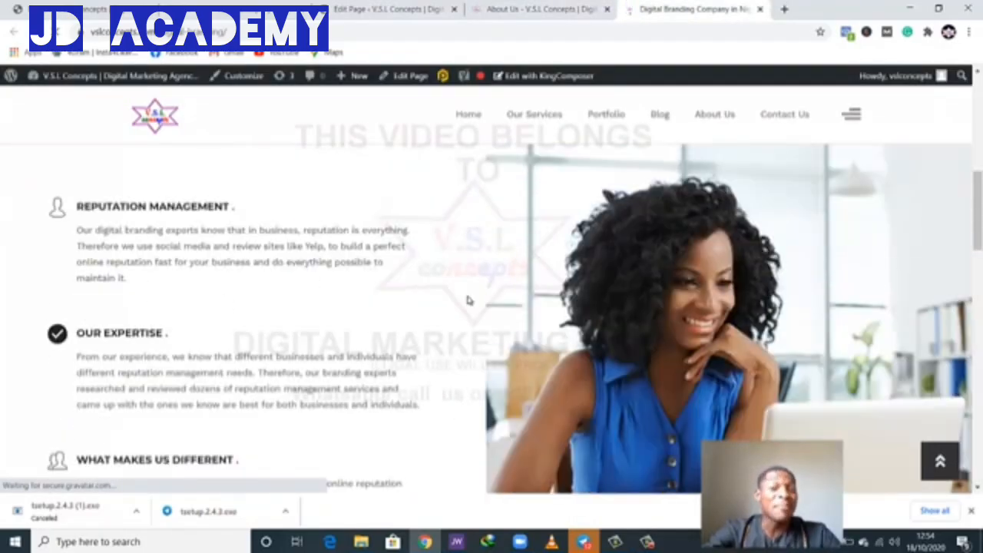
{"action": "scroll", "coordinate": [467, 301], "scroll_direction": "down", "scroll_amount": 4}
{"action": "scroll", "coordinate": [465, 302], "scroll_direction": "up", "scroll_amount": 2}
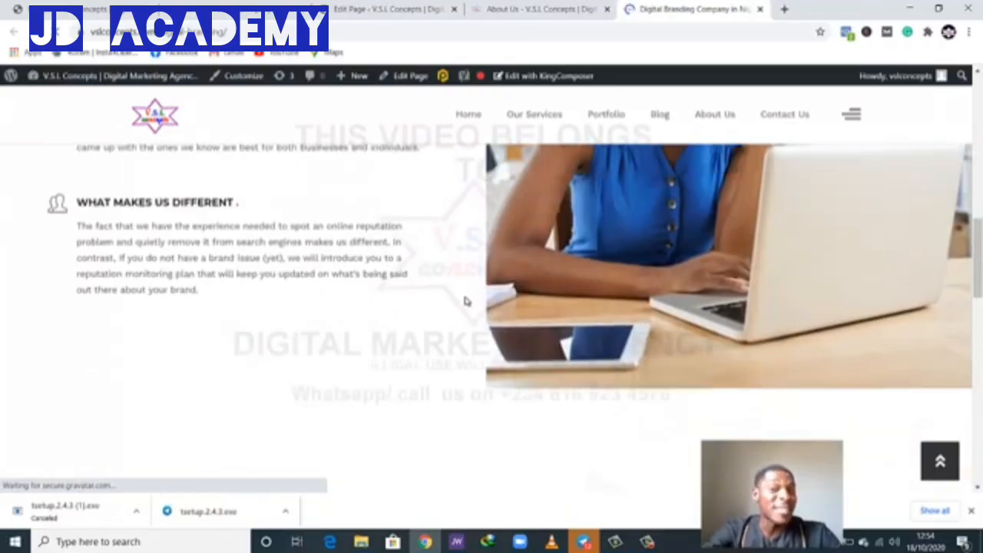
{"action": "scroll", "coordinate": [465, 301], "scroll_direction": "down", "scroll_amount": 3}
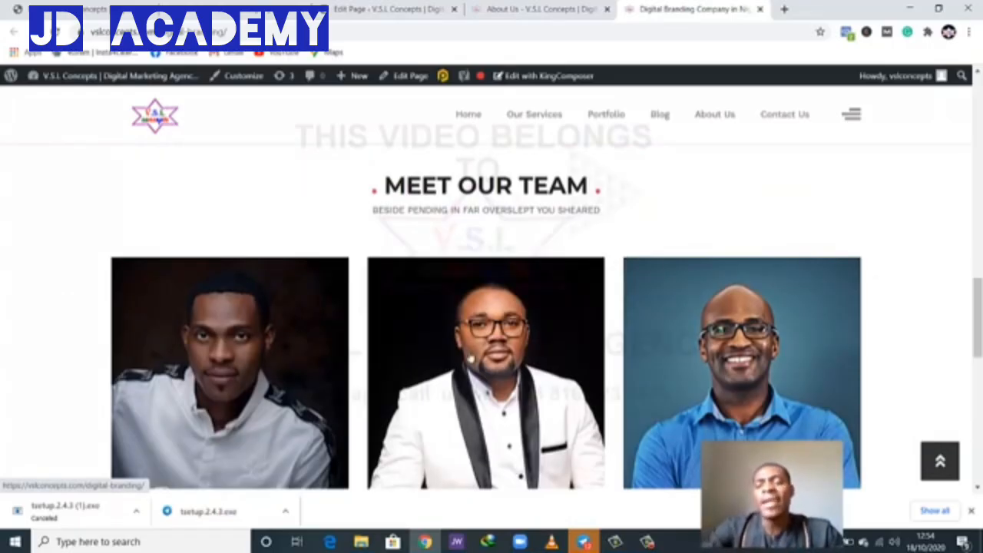
{"action": "scroll", "coordinate": [472, 373], "scroll_direction": "down", "scroll_amount": 6}
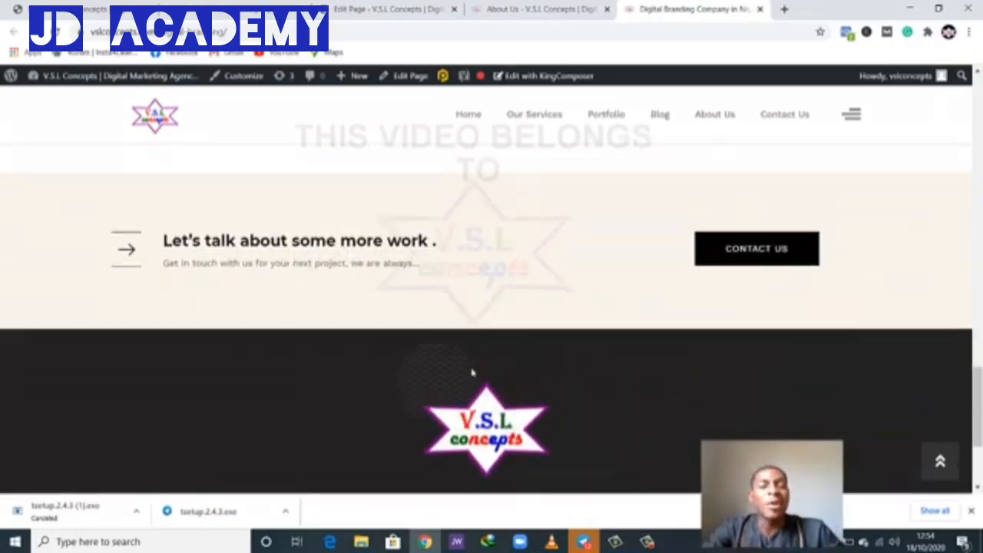
{"action": "scroll", "coordinate": [472, 373], "scroll_direction": "up", "scroll_amount": 8}
{"action": "scroll", "coordinate": [472, 373], "scroll_direction": "up", "scroll_amount": 3}
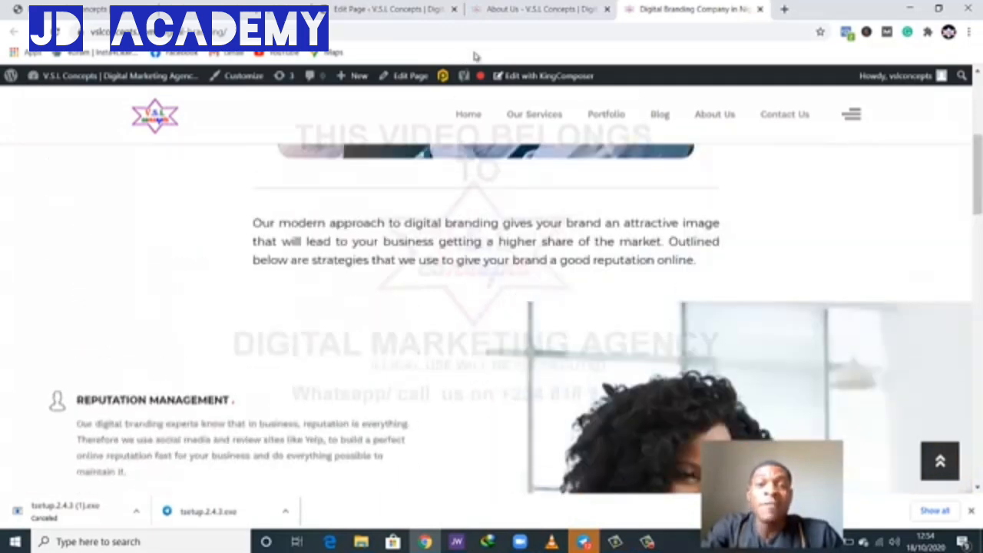
{"action": "left_click", "coordinate": [520, 12]}
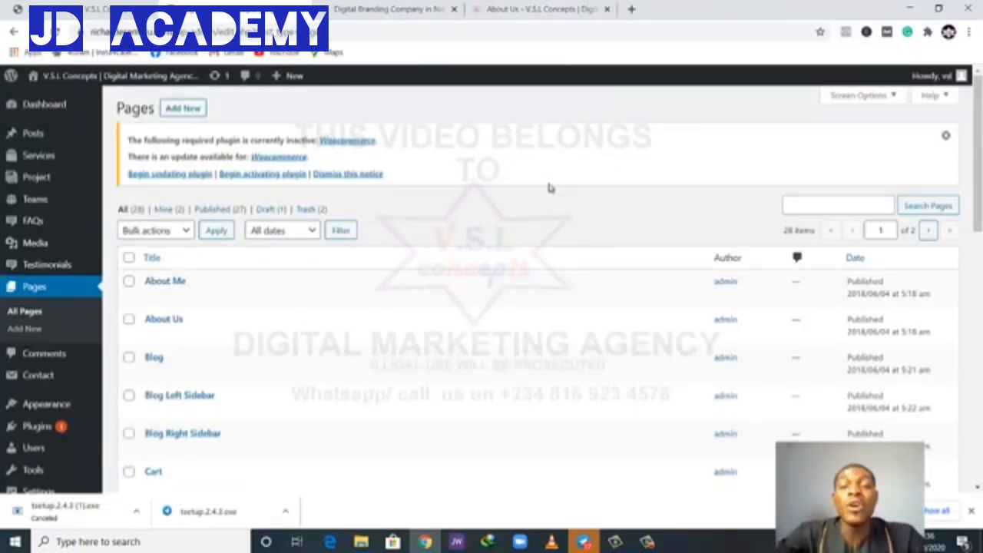
Step: Add a new page from the demo site's Pages list and open it in the KingComposer builder
{"action": "scroll", "coordinate": [422, 268], "scroll_direction": "down", "scroll_amount": 3}
{"action": "scroll", "coordinate": [212, 156], "scroll_direction": "up", "scroll_amount": 2}
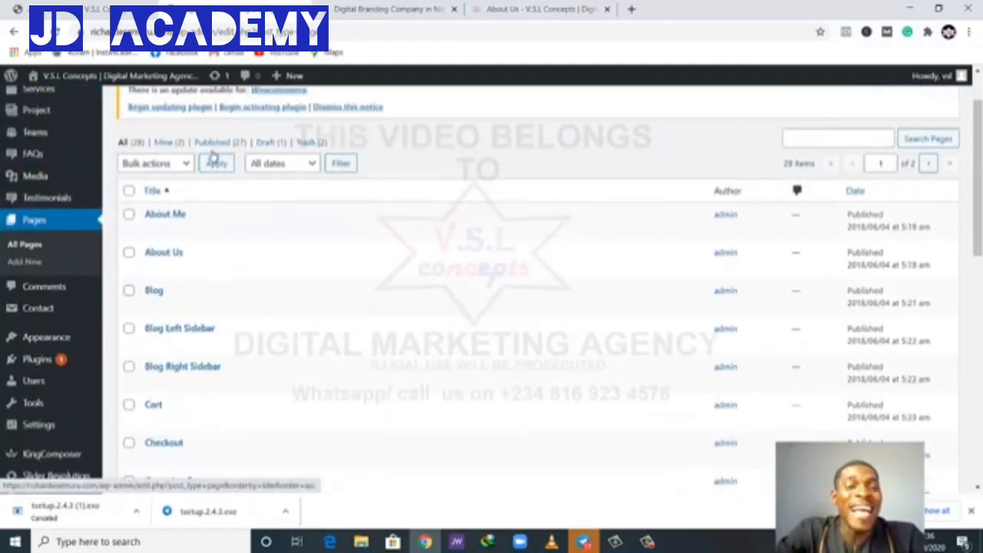
{"action": "scroll", "coordinate": [213, 156], "scroll_direction": "up", "scroll_amount": 1}
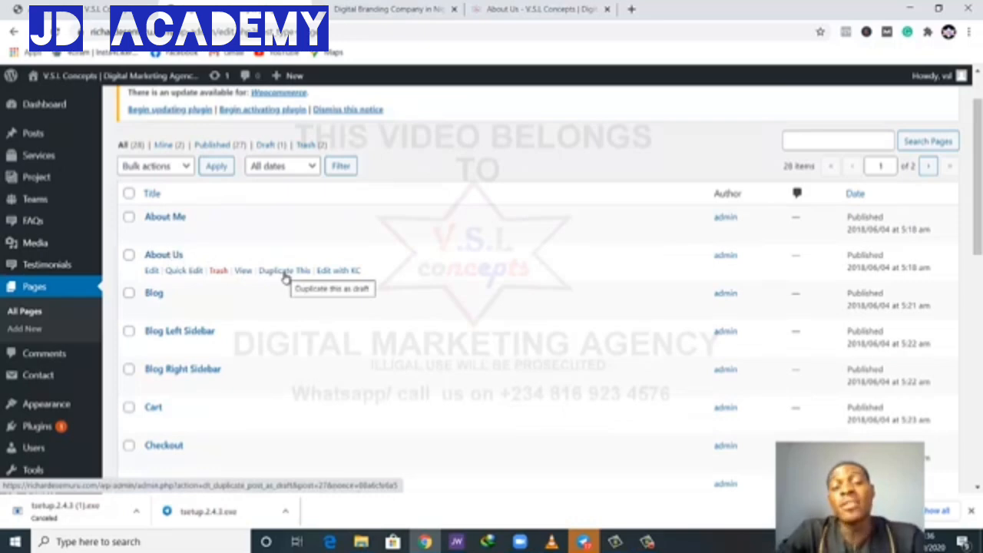
{"action": "scroll", "coordinate": [285, 278], "scroll_direction": "up", "scroll_amount": 1}
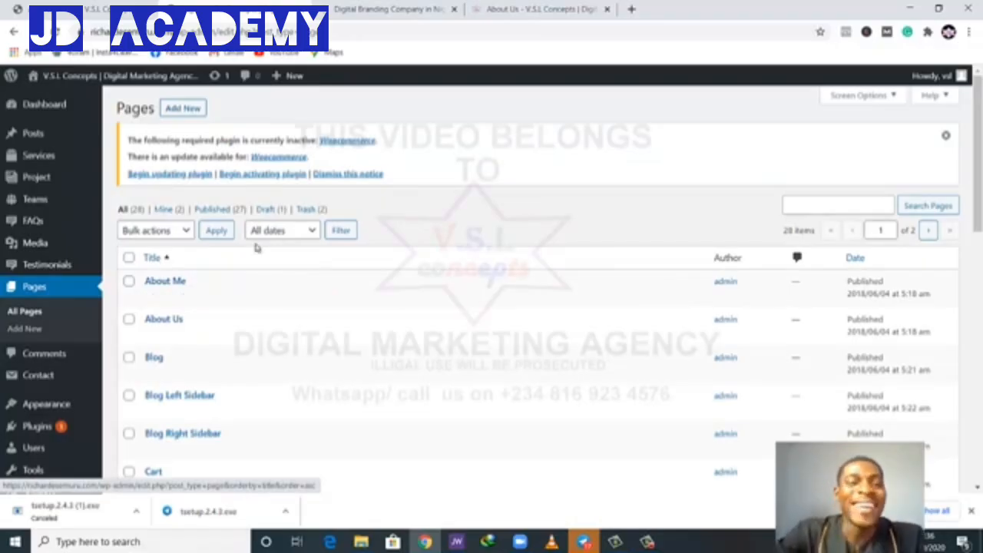
{"action": "left_click", "coordinate": [185, 109]}
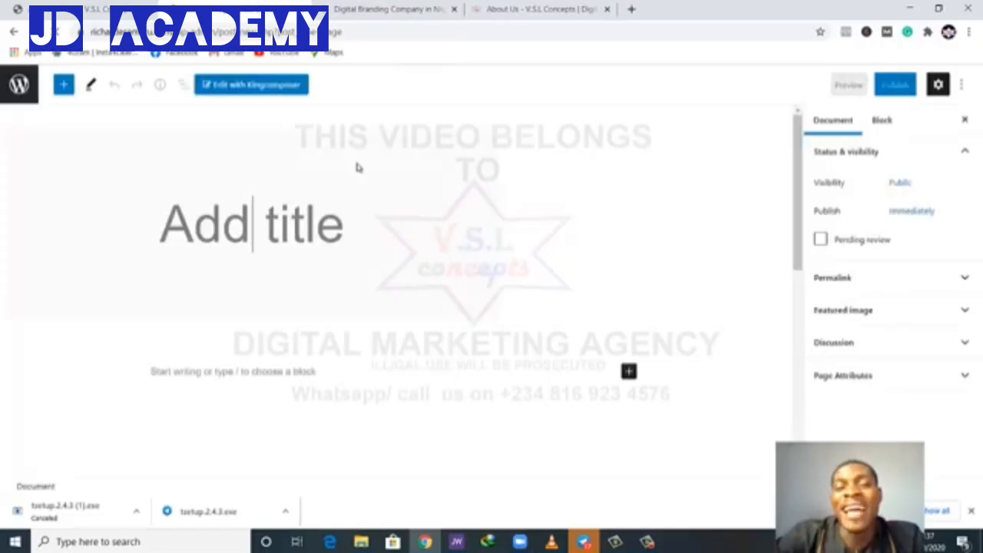
{"action": "left_click", "coordinate": [247, 86]}
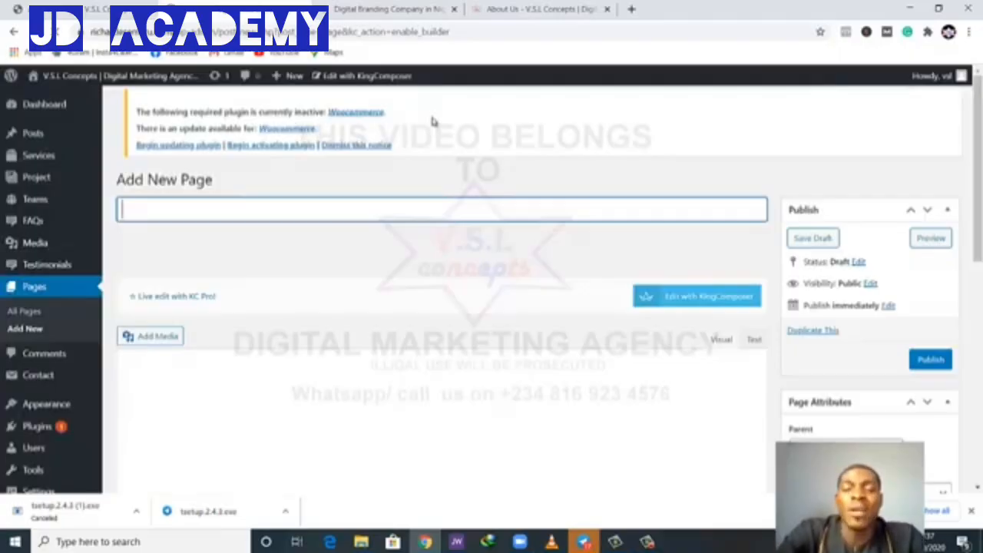
Step: Title the new page "Digital Branding"
{"action": "scroll", "coordinate": [439, 160], "scroll_direction": "down", "scroll_amount": 2}
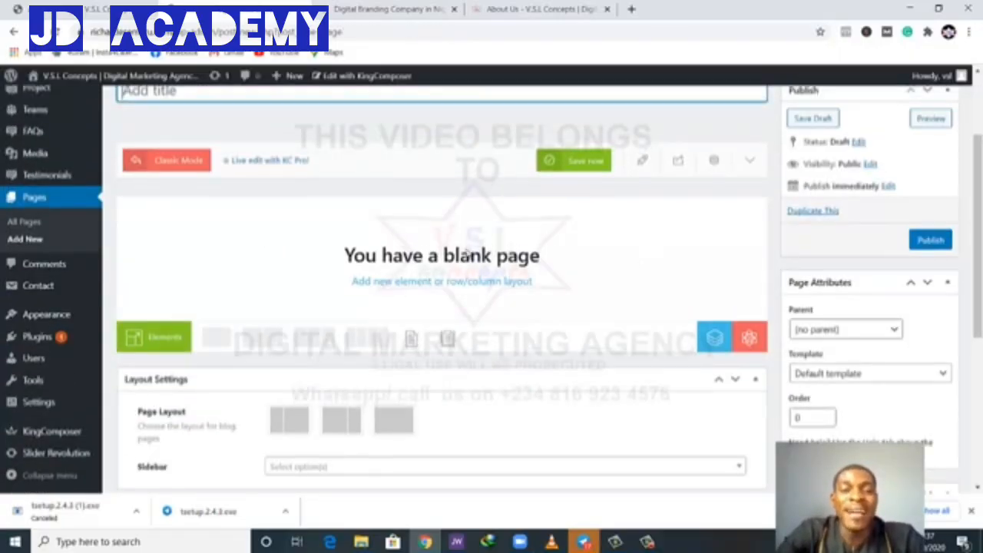
{"action": "scroll", "coordinate": [325, 204], "scroll_direction": "up", "scroll_amount": 2}
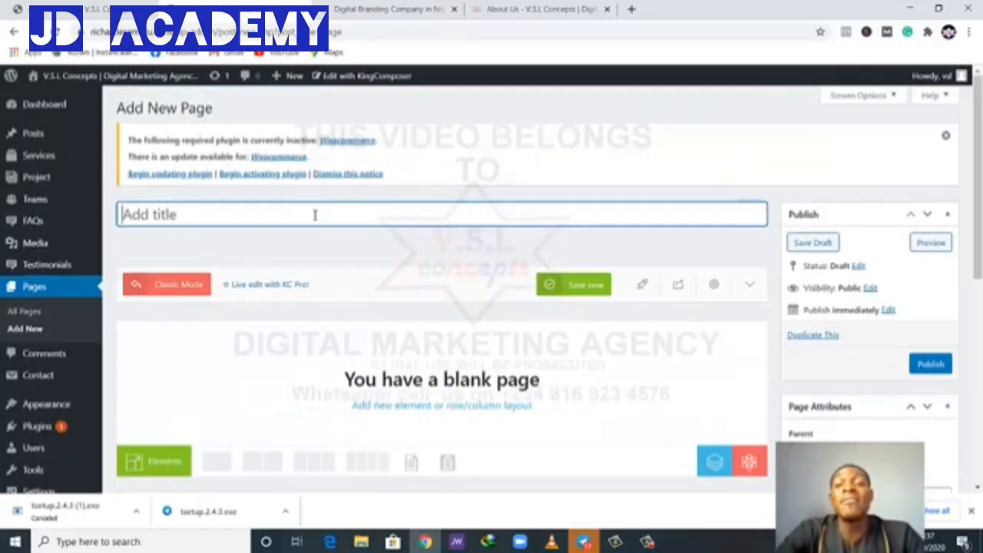
{"action": "type", "text": "Dig"}
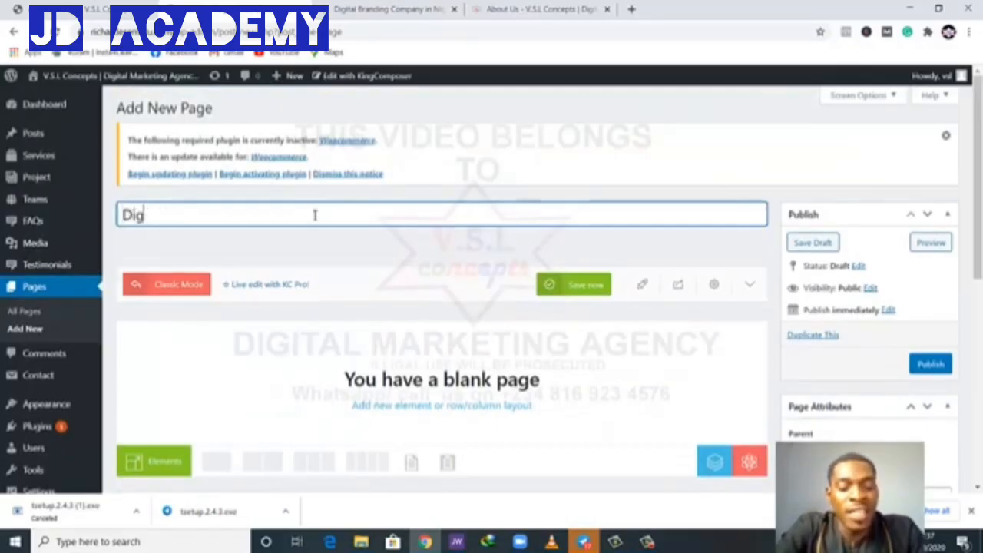
{"action": "type", "text": "ital Branding"}
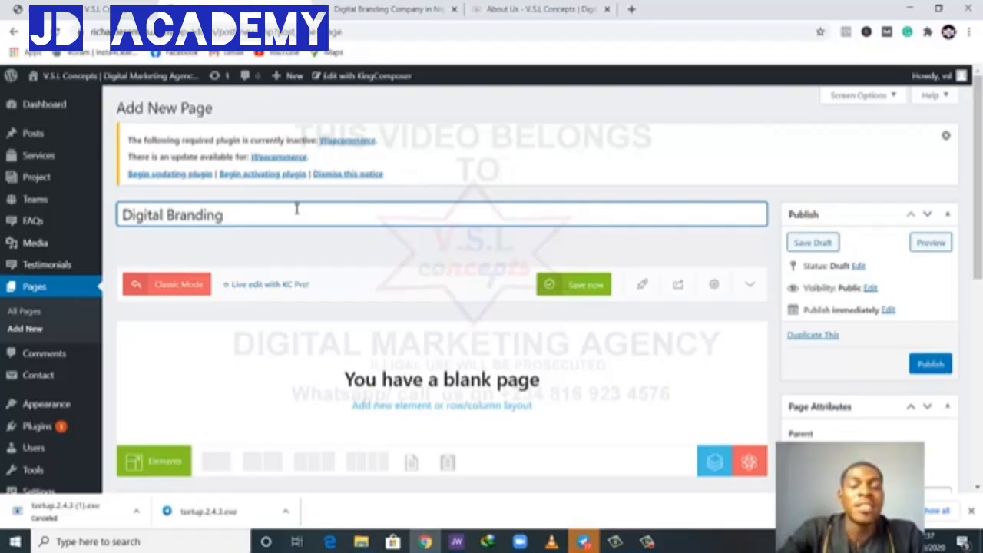
Step: Open KingComposer's Templates Library for the blank Digital Branding page and look through the page templates
{"action": "scroll", "coordinate": [467, 234], "scroll_direction": "down", "scroll_amount": 2}
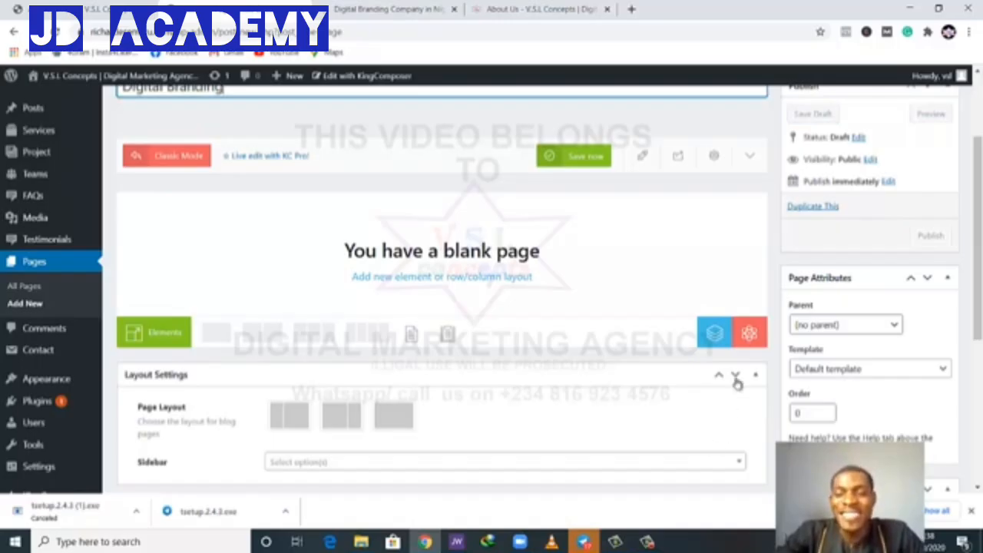
{"action": "left_click", "coordinate": [714, 335]}
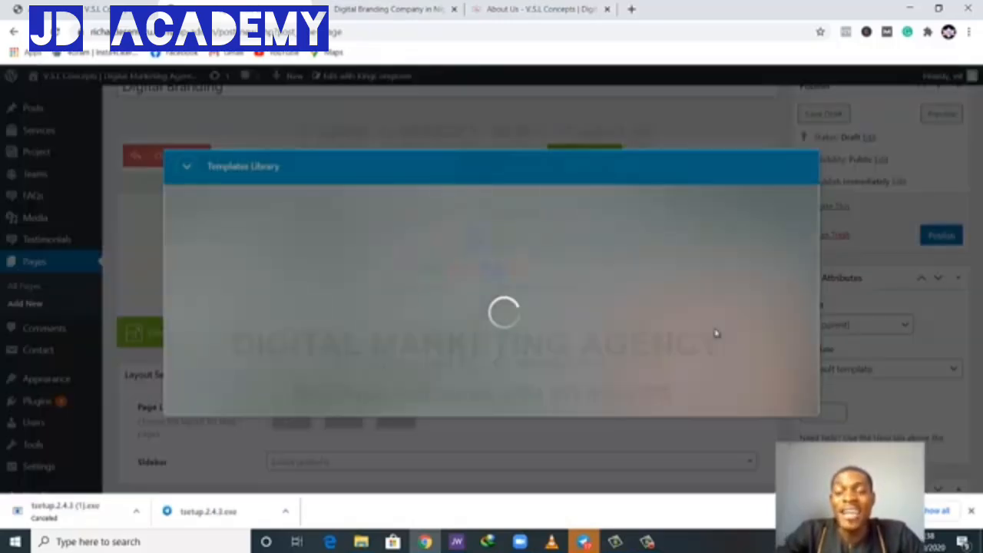
{"action": "scroll", "coordinate": [542, 345], "scroll_direction": "down", "scroll_amount": 5}
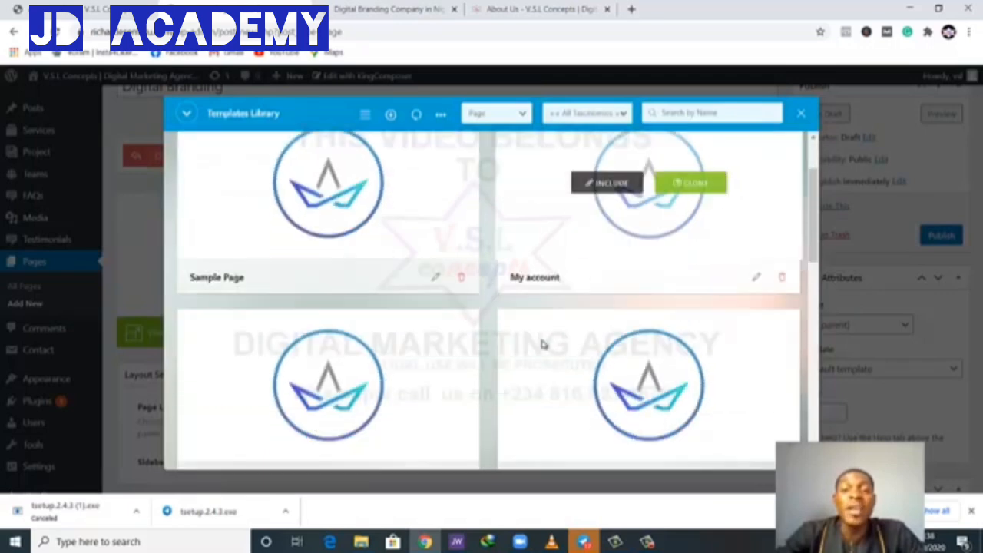
{"action": "scroll", "coordinate": [541, 345], "scroll_direction": "up", "scroll_amount": 5}
{"action": "mouse_move", "coordinate": [541, 345]}
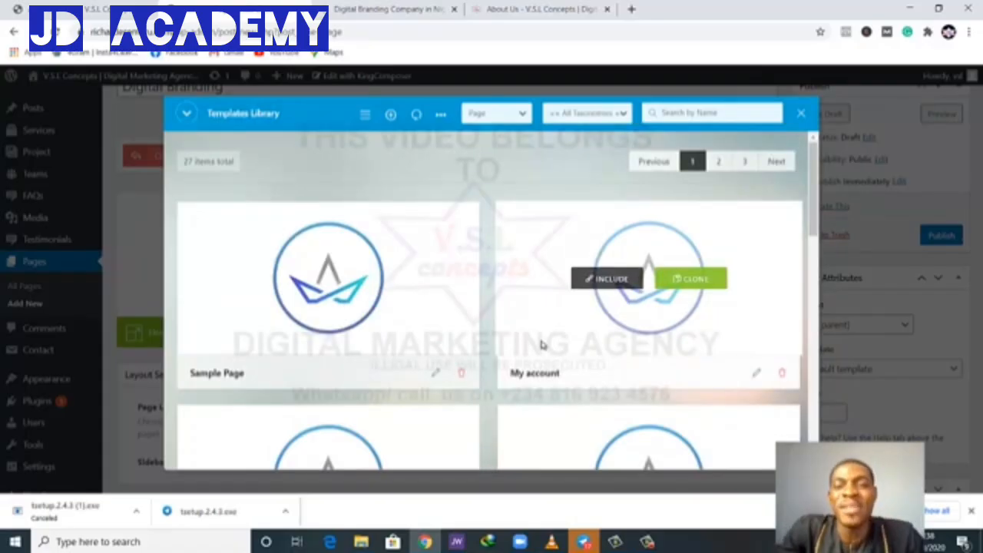
Step: View the KC Section content type in the Templates Library and return the filter to Page
{"action": "left_click", "coordinate": [482, 119]}
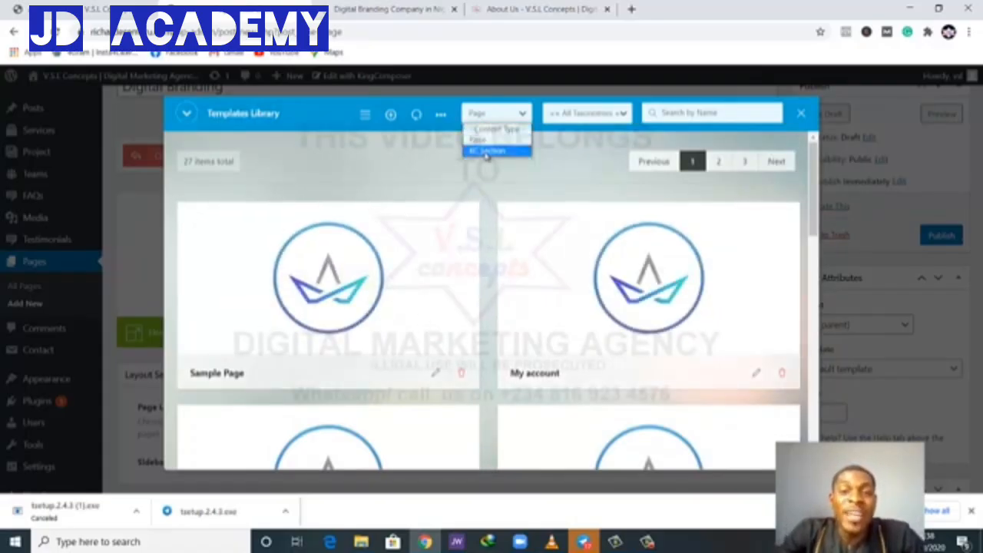
{"action": "left_click", "coordinate": [486, 152]}
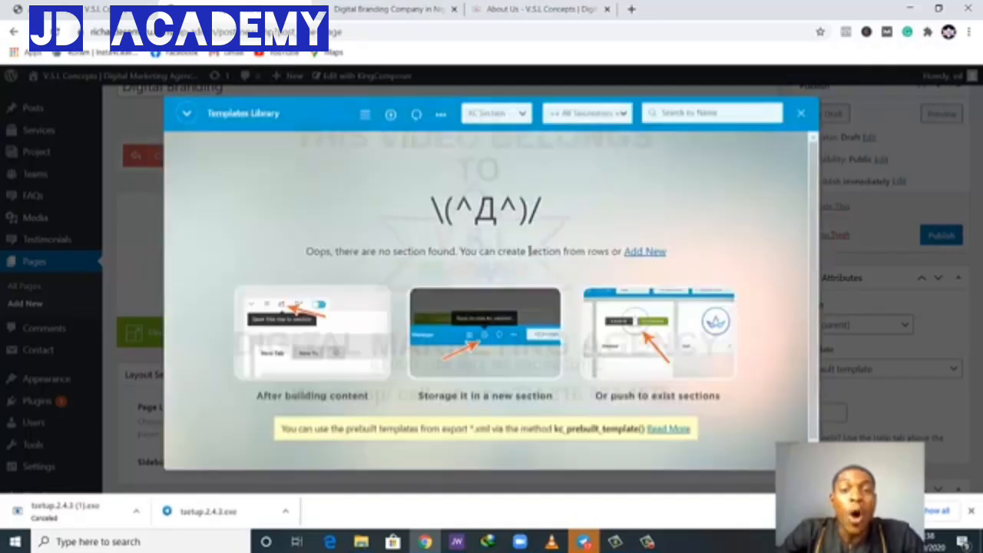
{"action": "left_click", "coordinate": [486, 116]}
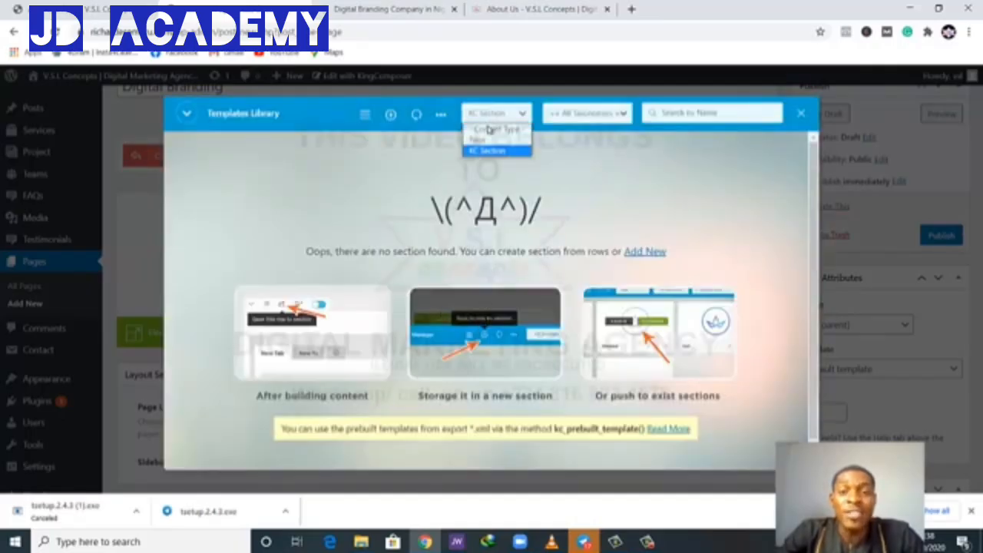
{"action": "left_click", "coordinate": [489, 145]}
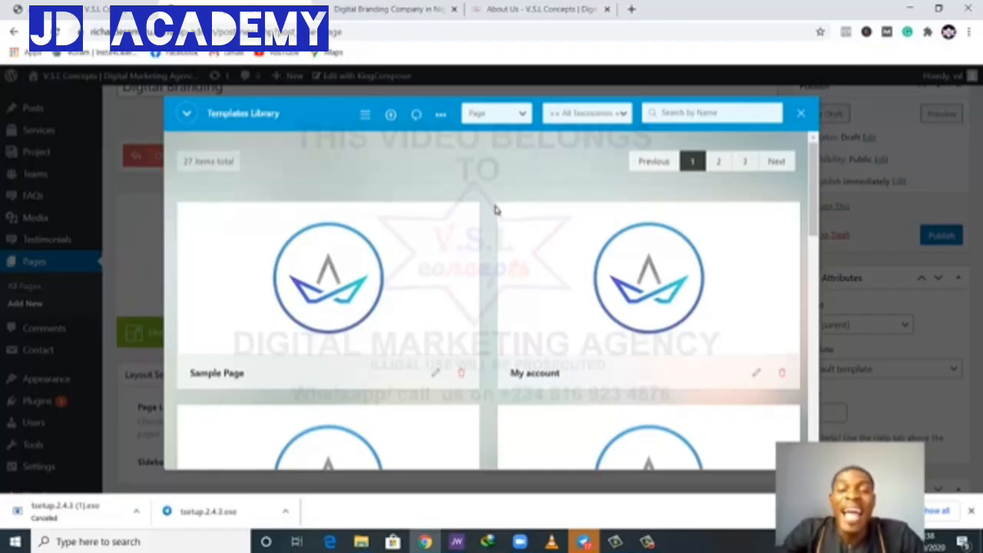
Step: Clone the About Us template from the library's second page into the Digital Branding page and check the inserted sections
{"action": "mouse_move", "coordinate": [390, 211]}
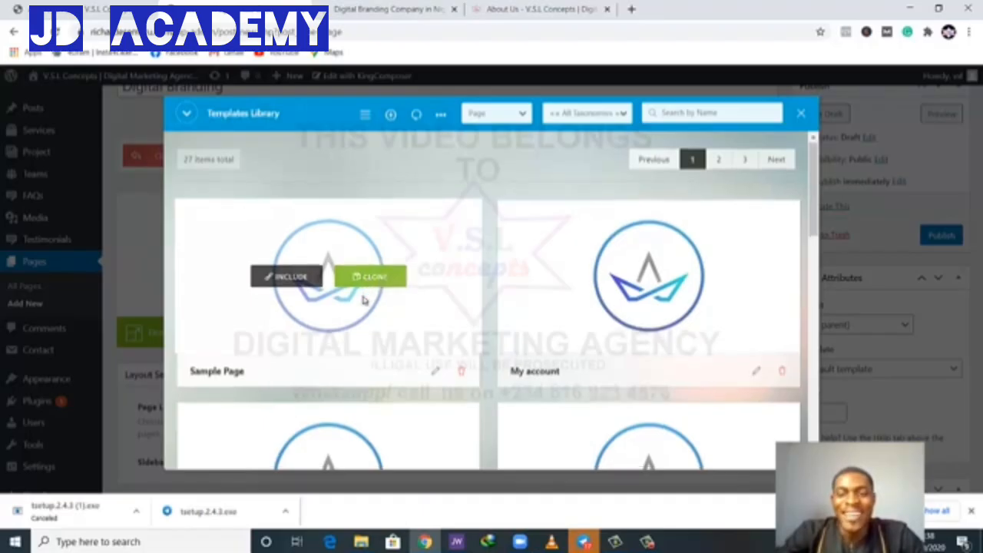
{"action": "scroll", "coordinate": [365, 302], "scroll_direction": "down", "scroll_amount": 5}
{"action": "scroll", "coordinate": [371, 323], "scroll_direction": "down", "scroll_amount": 5}
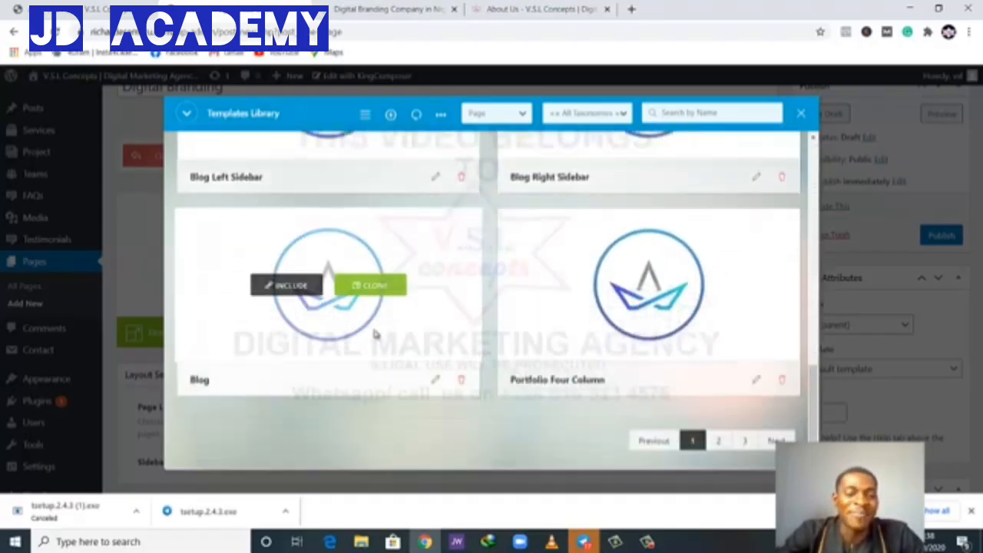
{"action": "scroll", "coordinate": [600, 237], "scroll_direction": "up", "scroll_amount": 4}
{"action": "scroll", "coordinate": [663, 235], "scroll_direction": "up", "scroll_amount": 4}
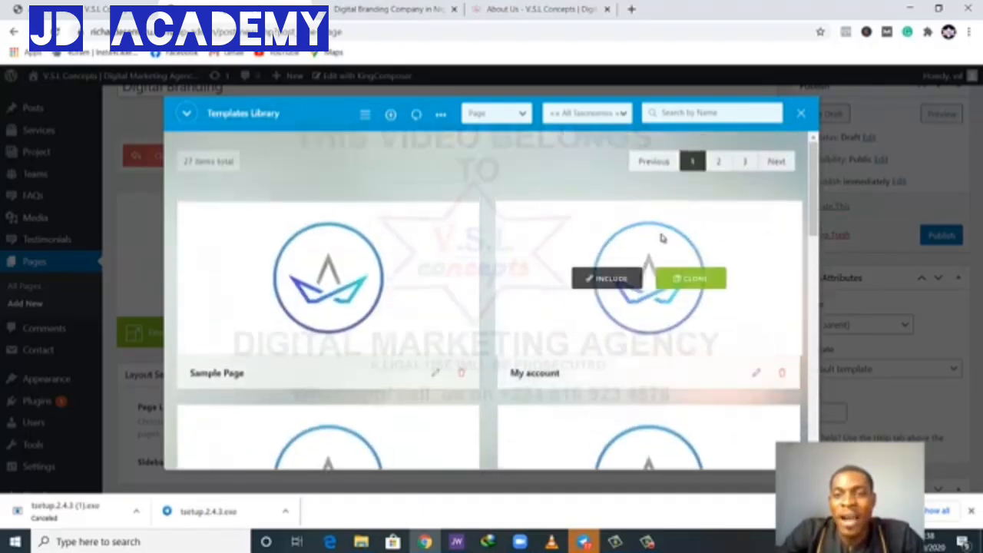
{"action": "left_click", "coordinate": [698, 166]}
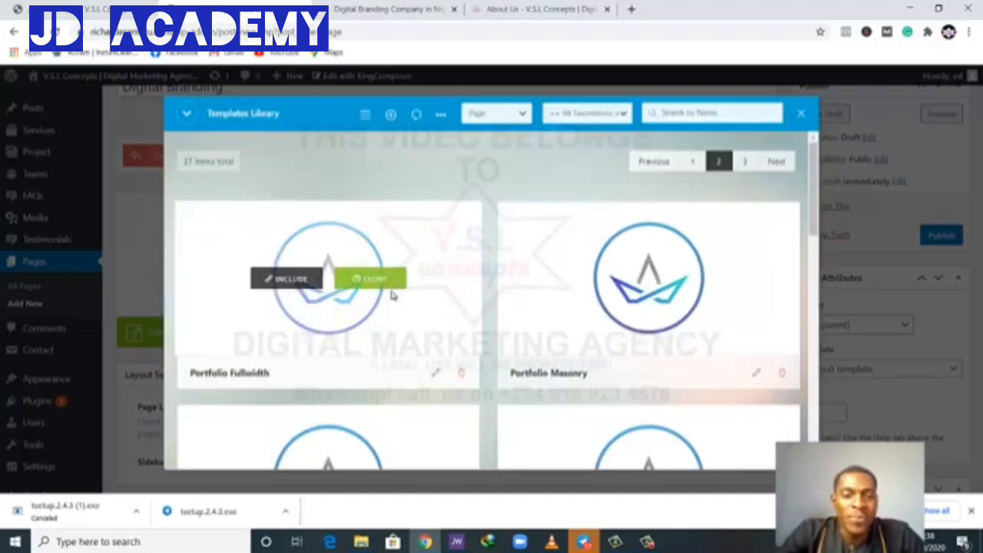
{"action": "scroll", "coordinate": [384, 303], "scroll_direction": "down", "scroll_amount": 4}
{"action": "scroll", "coordinate": [385, 303], "scroll_direction": "down", "scroll_amount": 5}
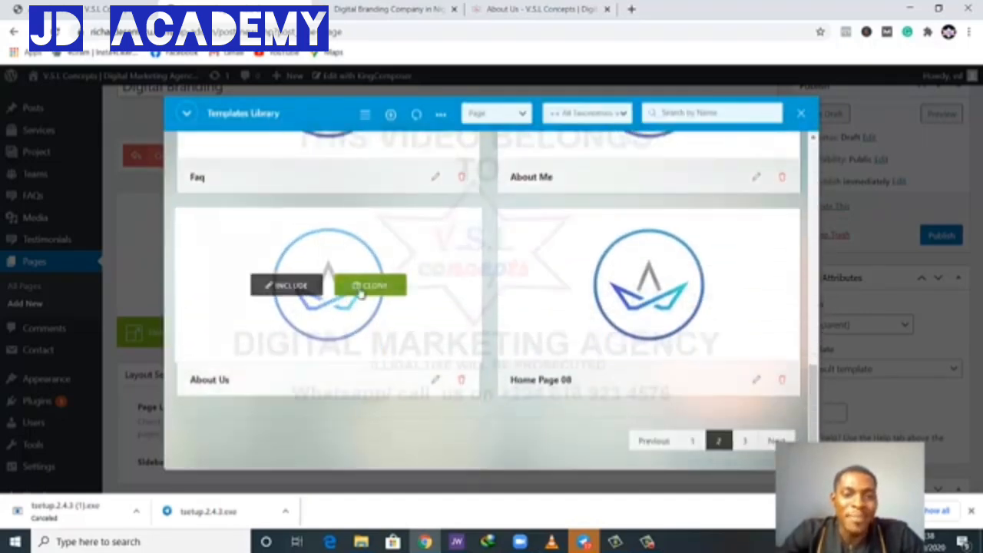
{"action": "left_click", "coordinate": [360, 289]}
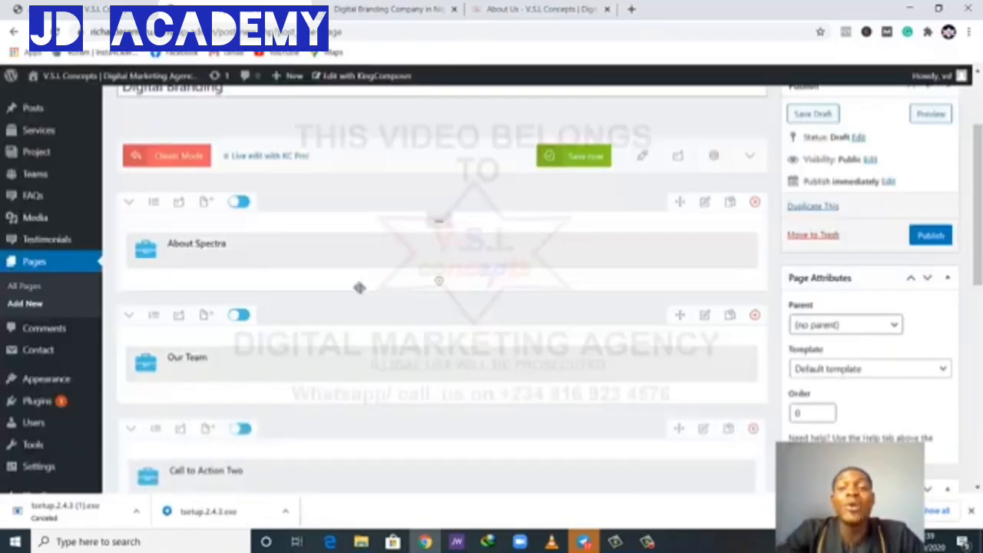
{"action": "scroll", "coordinate": [358, 286], "scroll_direction": "down", "scroll_amount": 3}
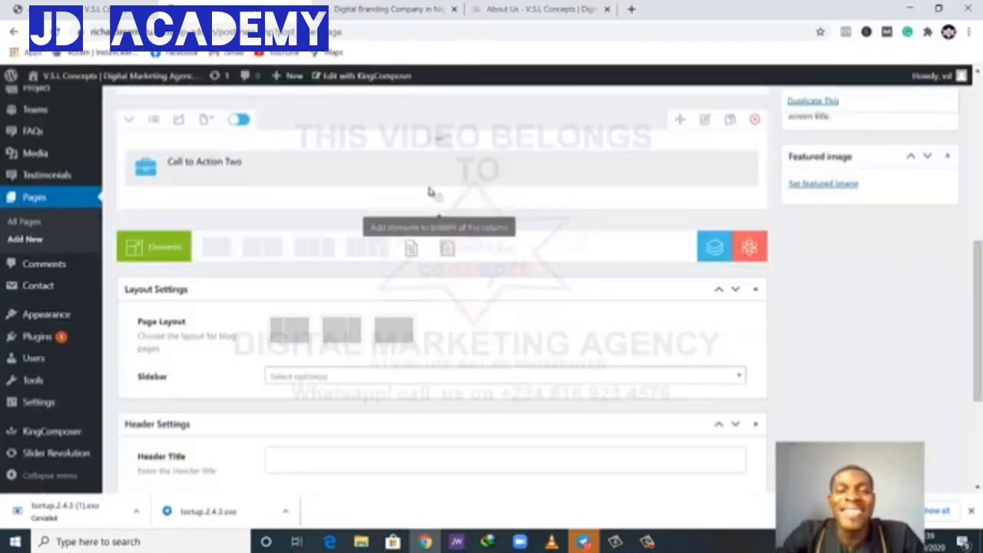
{"action": "scroll", "coordinate": [440, 191], "scroll_direction": "up", "scroll_amount": 3}
{"action": "scroll", "coordinate": [442, 191], "scroll_direction": "up", "scroll_amount": 5}
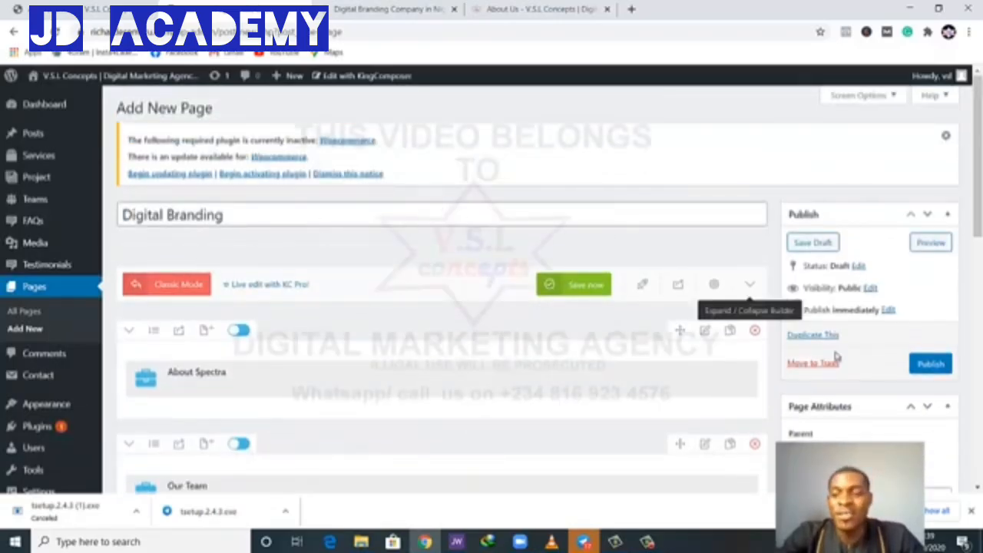
Step: Publish the Digital Branding page and open its permalink in a new browser tab
{"action": "left_click", "coordinate": [928, 365]}
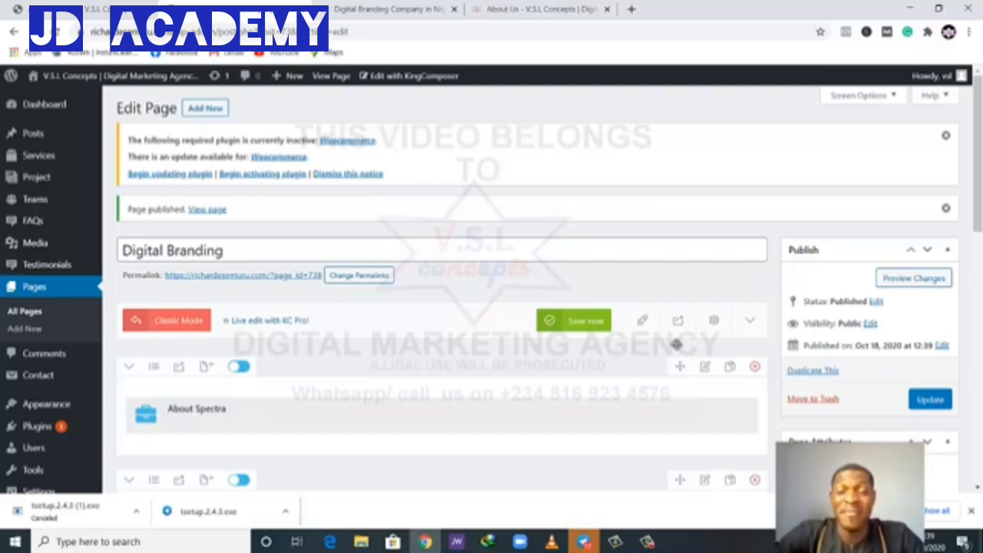
{"action": "scroll", "coordinate": [676, 345], "scroll_direction": "down", "scroll_amount": 3}
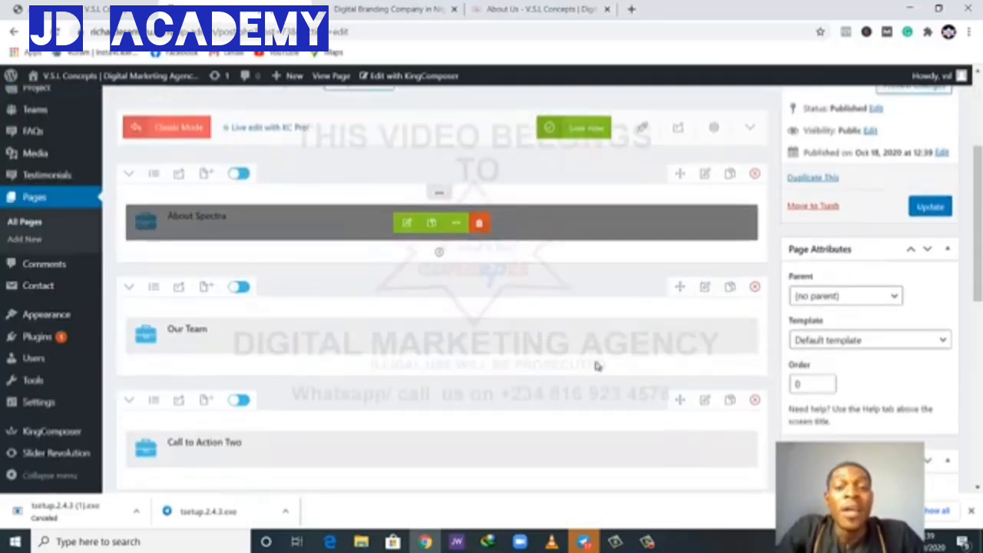
{"action": "scroll", "coordinate": [593, 355], "scroll_direction": "up", "scroll_amount": 2}
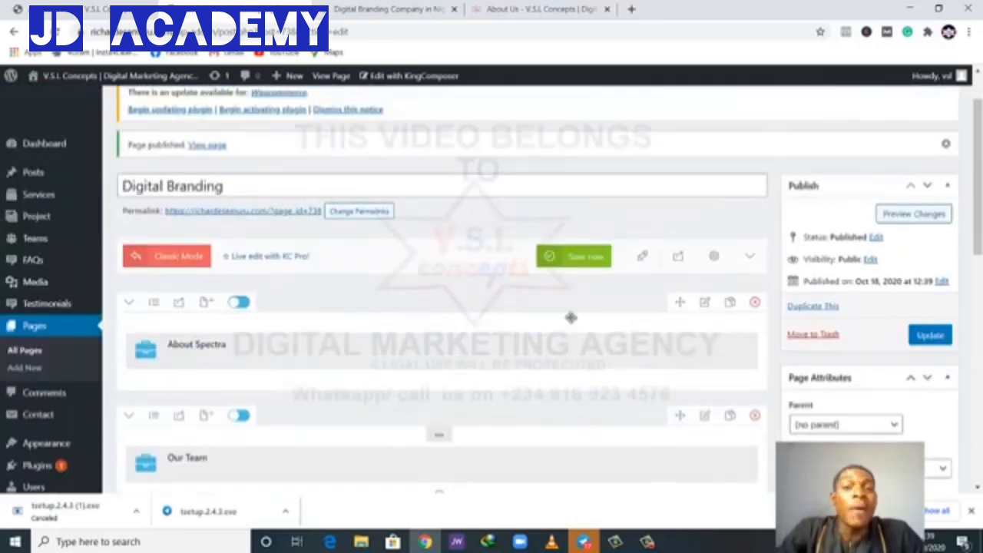
{"action": "right_click", "coordinate": [281, 215]}
{"action": "left_click", "coordinate": [323, 223]}
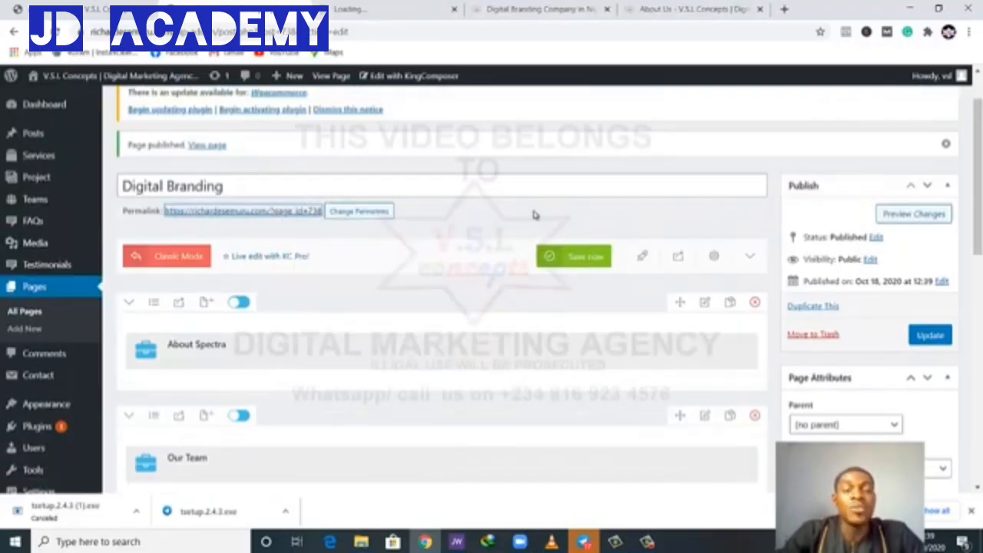
{"action": "left_click", "coordinate": [368, 11]}
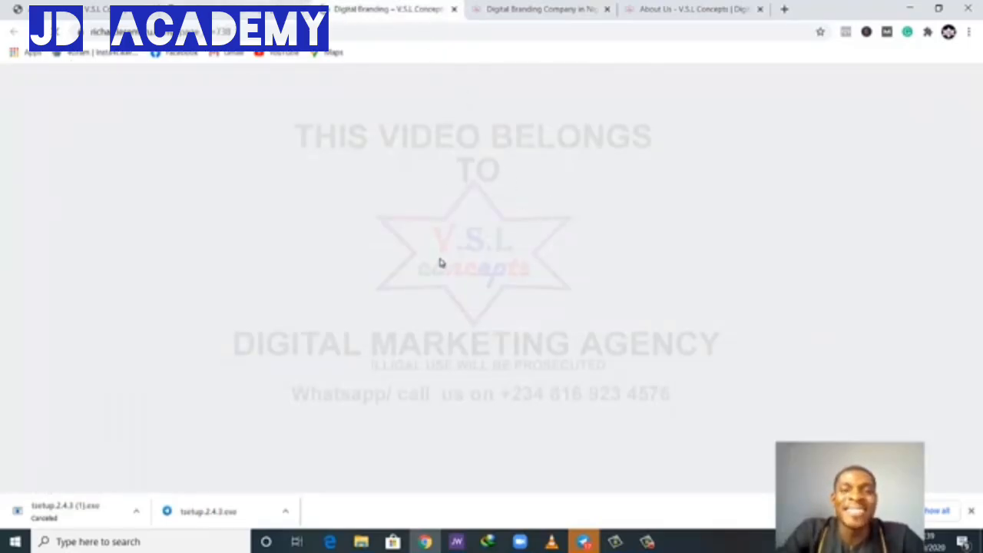
Step: Look through the published demo page, close the About Us reference tab, and view the heading of the live Digital Branding page
{"action": "scroll", "coordinate": [458, 313], "scroll_direction": "down", "scroll_amount": 6}
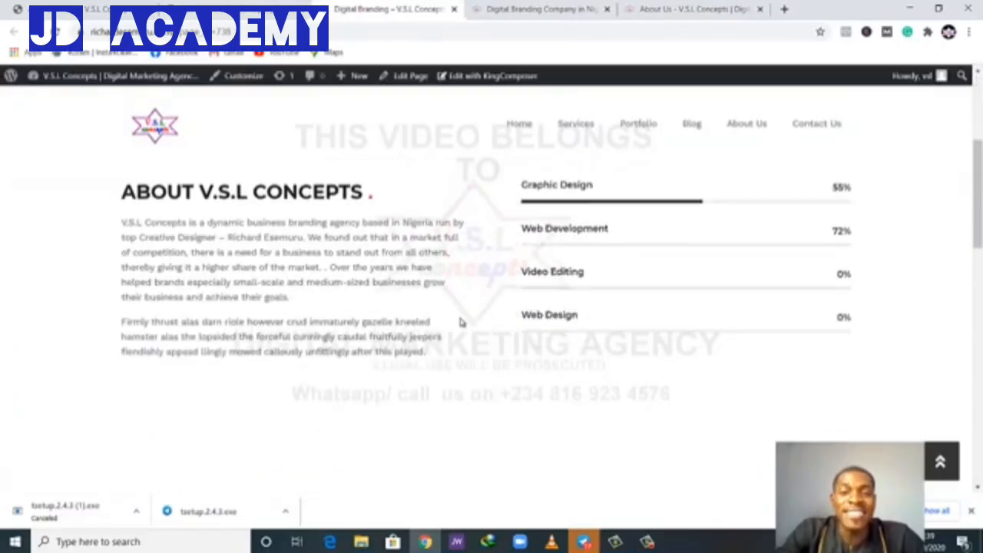
{"action": "scroll", "coordinate": [461, 319], "scroll_direction": "down", "scroll_amount": 8}
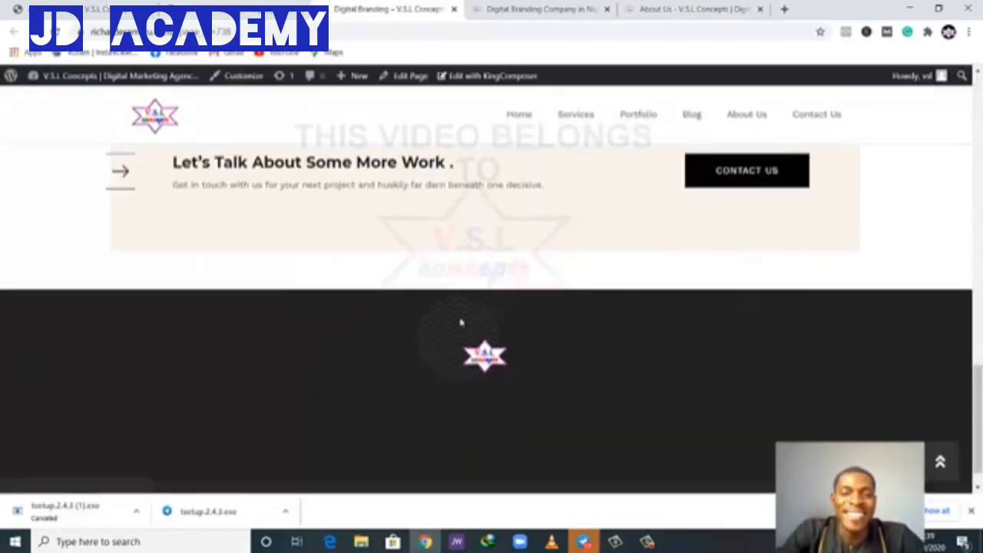
{"action": "scroll", "coordinate": [461, 323], "scroll_direction": "up", "scroll_amount": 10}
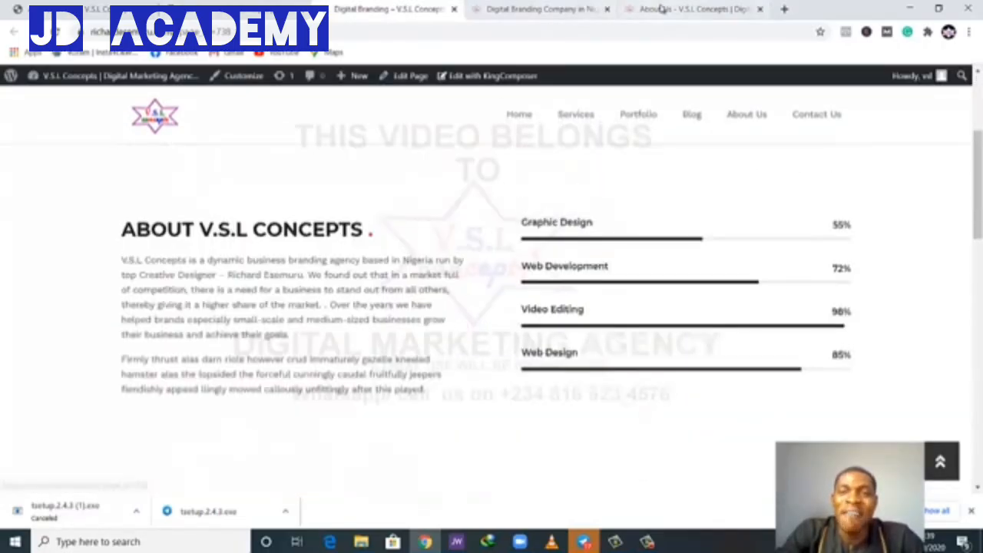
{"action": "left_click", "coordinate": [692, 8]}
{"action": "left_click", "coordinate": [570, 14]}
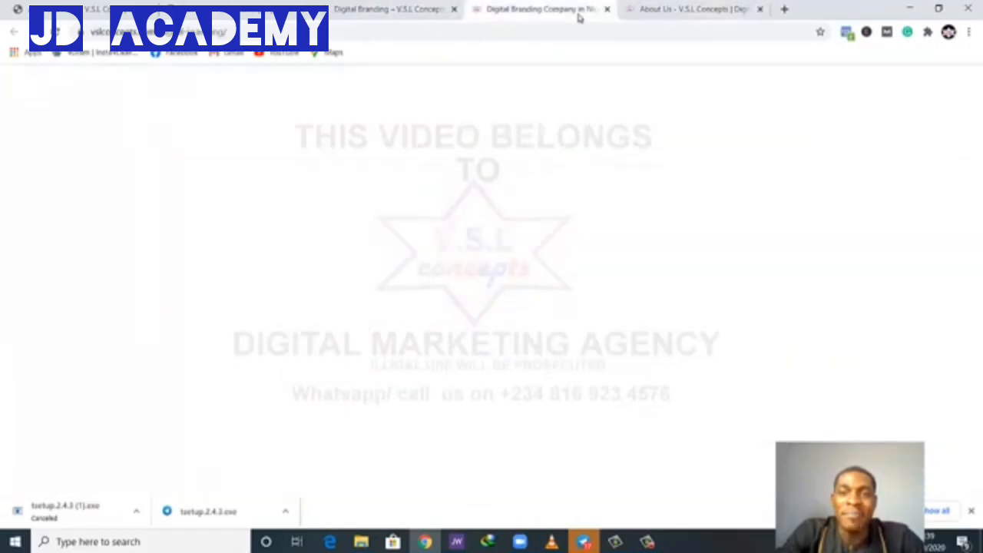
{"action": "left_click", "coordinate": [760, 8]}
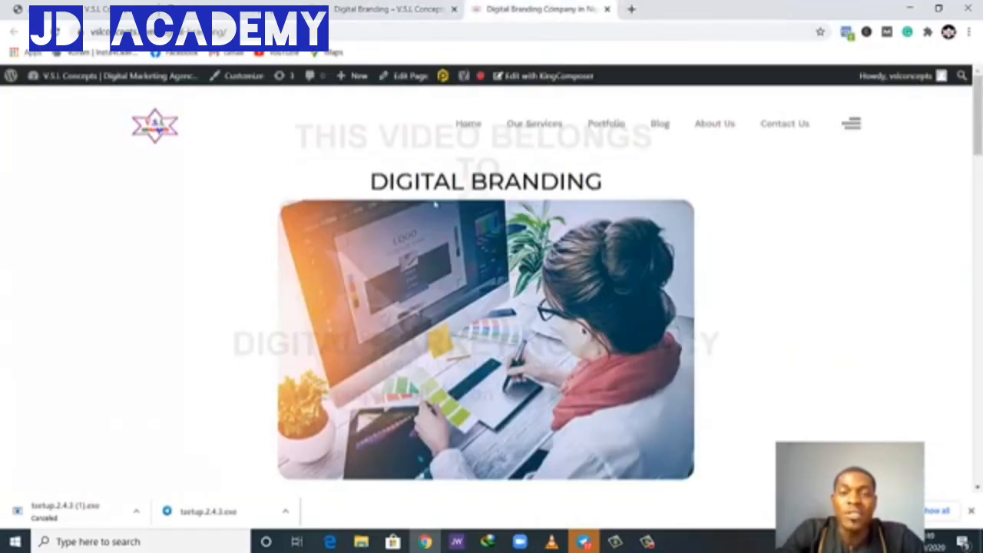
{"action": "left_click_drag", "start_coordinate": [373, 184], "coordinate": [572, 186]}
{"action": "left_click", "coordinate": [573, 185]}
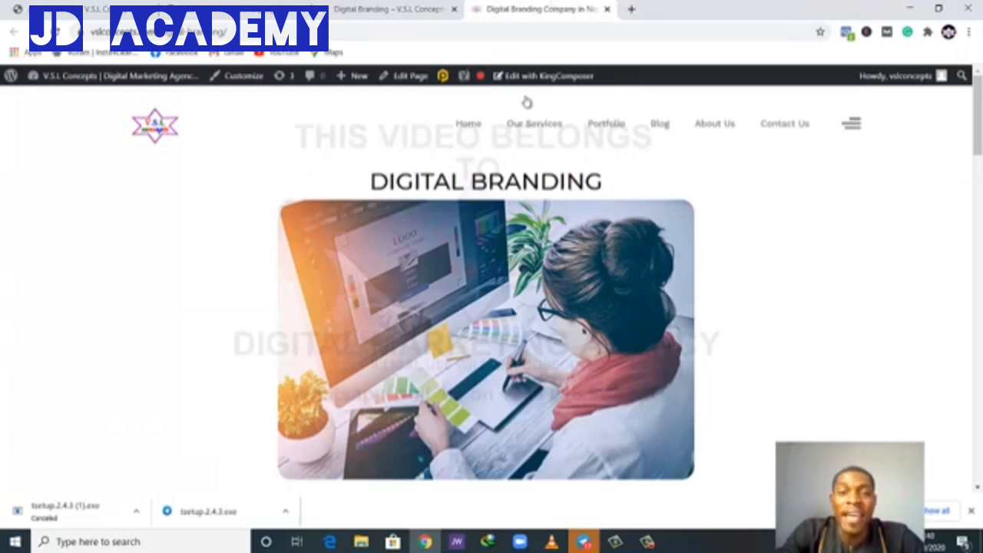
Step: Compare the demo page's title banner and About section with the heading, image and intro text of the live Digital Branding page
{"action": "left_click", "coordinate": [423, 14]}
{"action": "scroll", "coordinate": [403, 253], "scroll_direction": "up", "scroll_amount": 3}
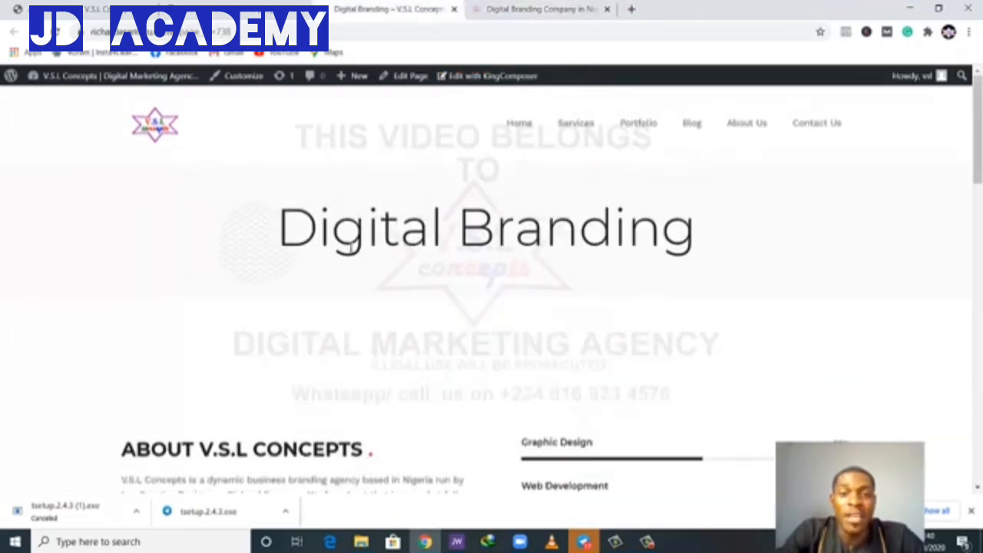
{"action": "left_click_drag", "start_coordinate": [291, 235], "coordinate": [690, 242]}
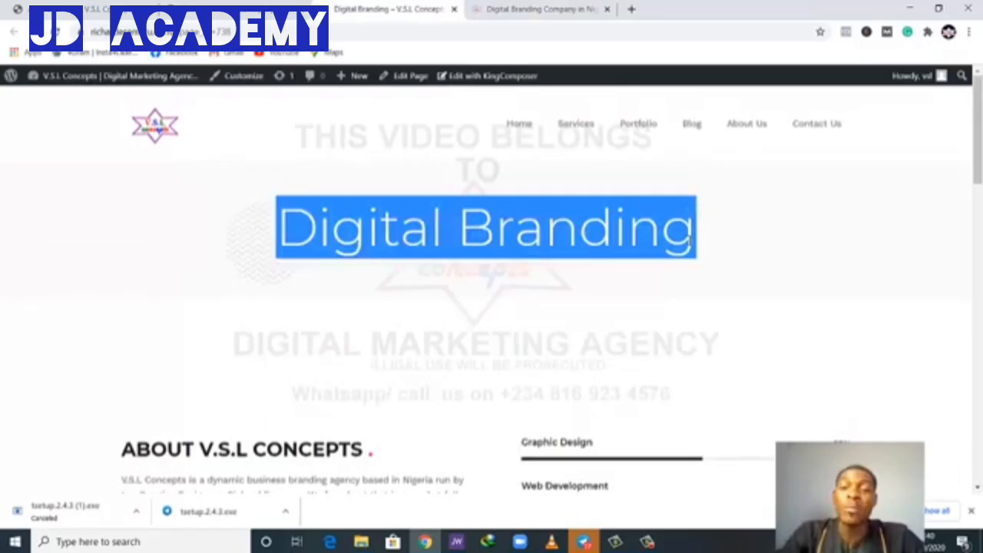
{"action": "left_click", "coordinate": [688, 241]}
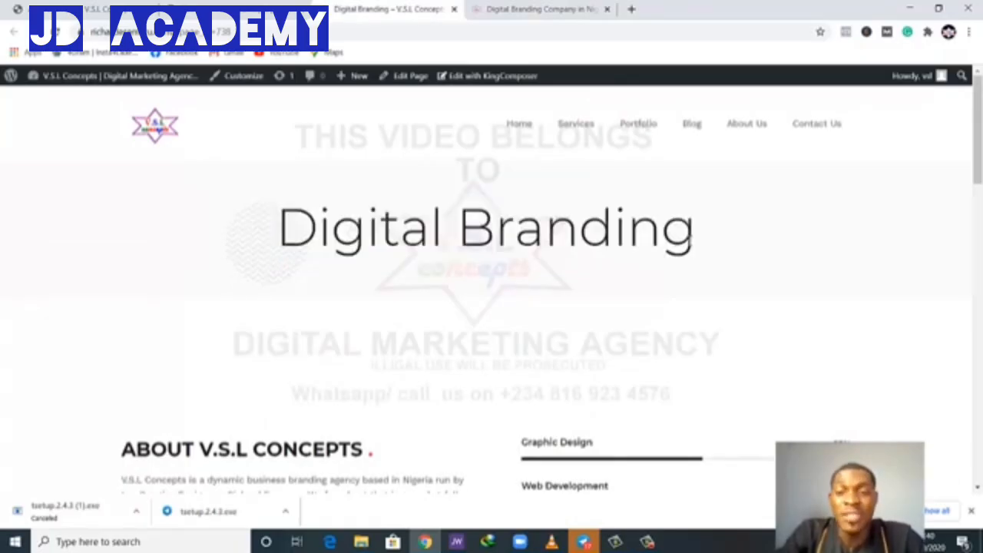
{"action": "left_click", "coordinate": [559, 7]}
{"action": "scroll", "coordinate": [481, 351], "scroll_direction": "down", "scroll_amount": 1}
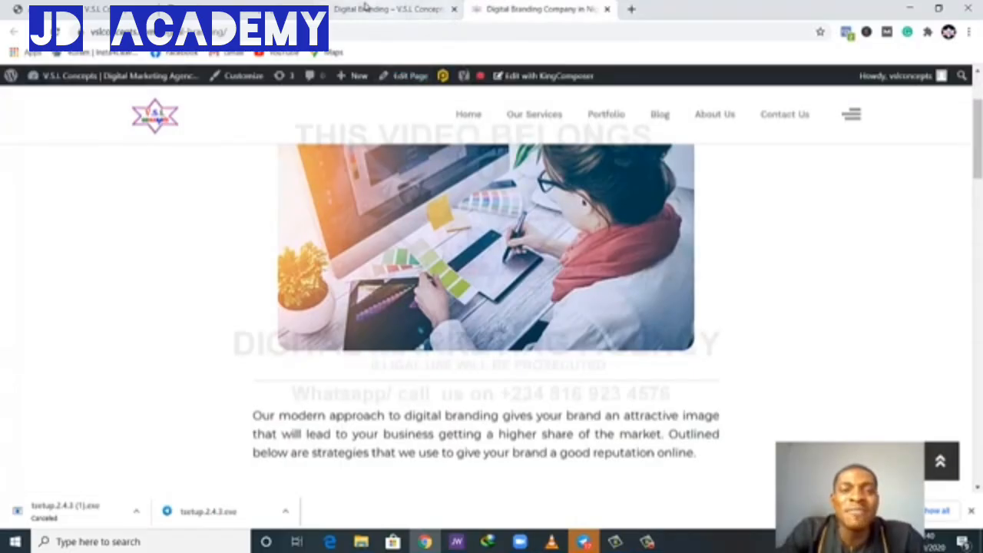
{"action": "left_click", "coordinate": [438, 11]}
{"action": "scroll", "coordinate": [419, 276], "scroll_direction": "down", "scroll_amount": 1}
{"action": "scroll", "coordinate": [354, 300], "scroll_direction": "up", "scroll_amount": 1}
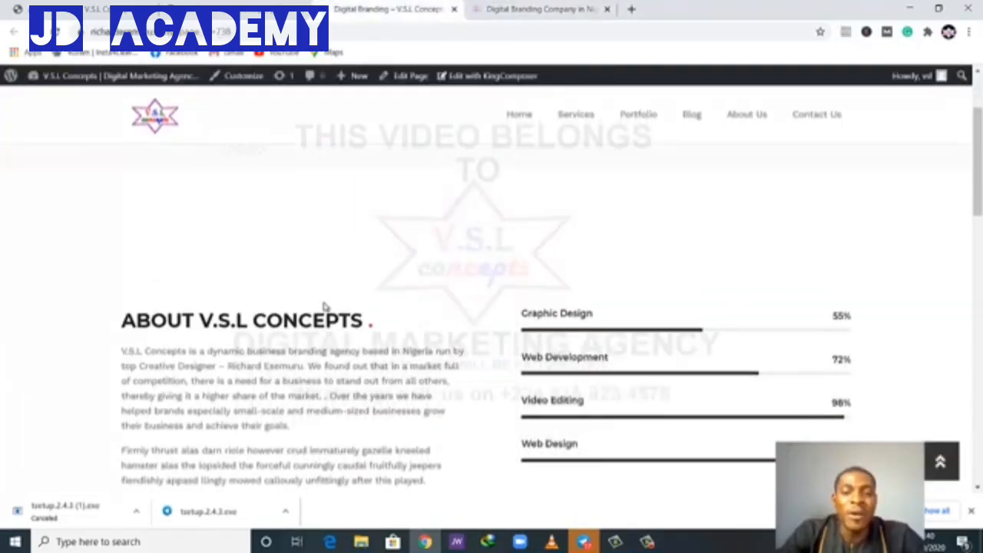
{"action": "scroll", "coordinate": [326, 309], "scroll_direction": "down", "scroll_amount": 1}
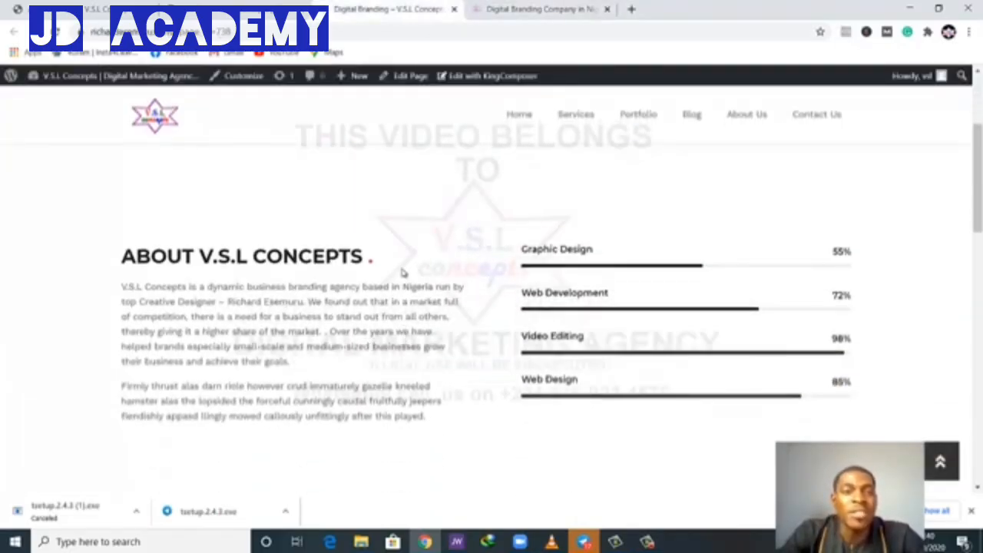
Step: Return to the Digital Branding page editor and delete the About Spectra element from the first row
{"action": "left_click", "coordinate": [278, 5]}
{"action": "scroll", "coordinate": [469, 358], "scroll_direction": "up", "scroll_amount": 1}
{"action": "scroll", "coordinate": [435, 358], "scroll_direction": "down", "scroll_amount": 2}
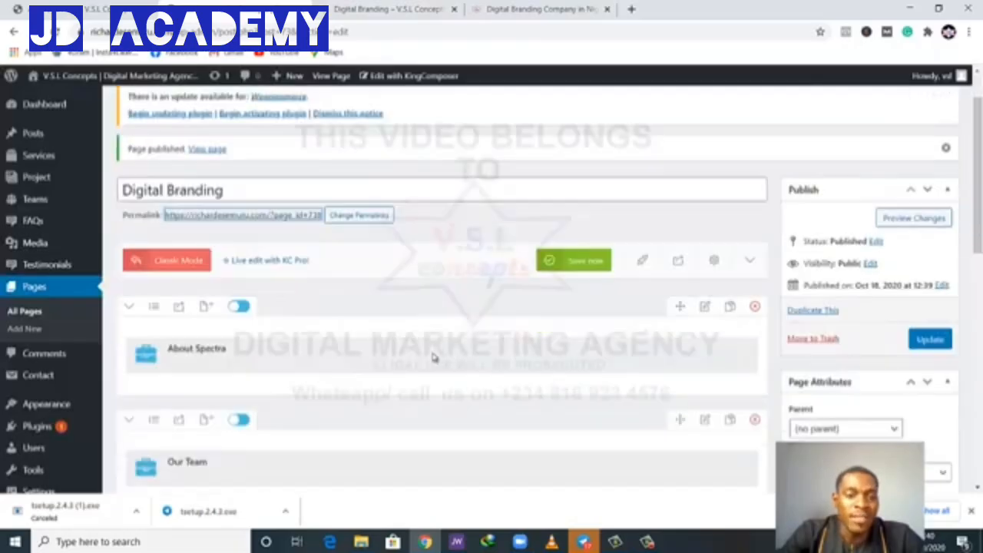
{"action": "mouse_move", "coordinate": [308, 295]}
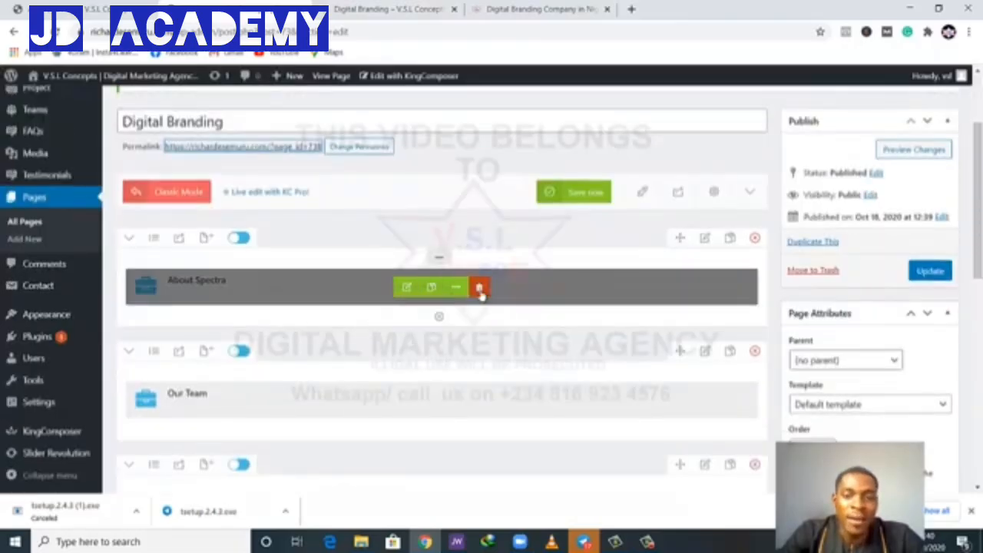
{"action": "left_click", "coordinate": [479, 289]}
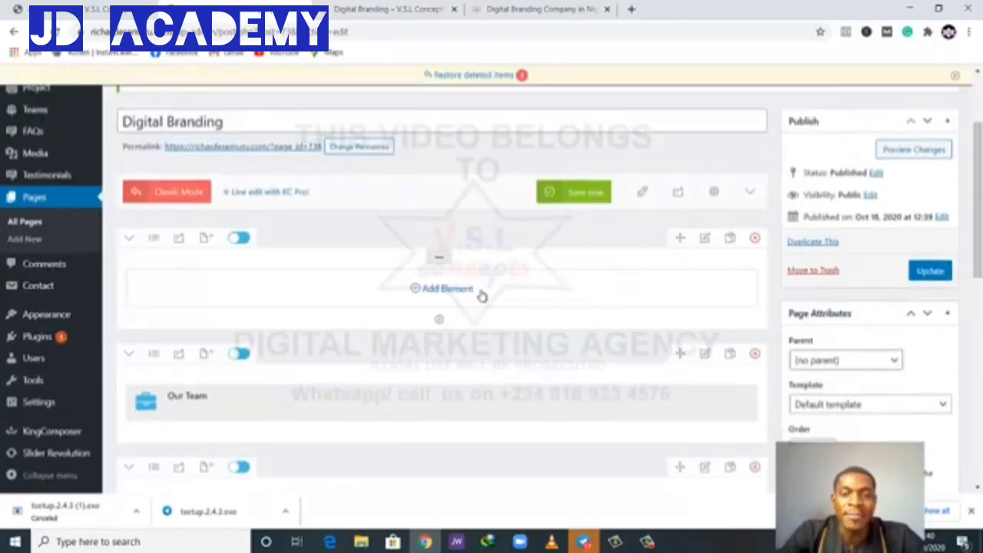
Step: Set the emptied first row's layout to three columns with the widths 15%+70%+15%
{"action": "scroll", "coordinate": [436, 286], "scroll_direction": "down", "scroll_amount": 1}
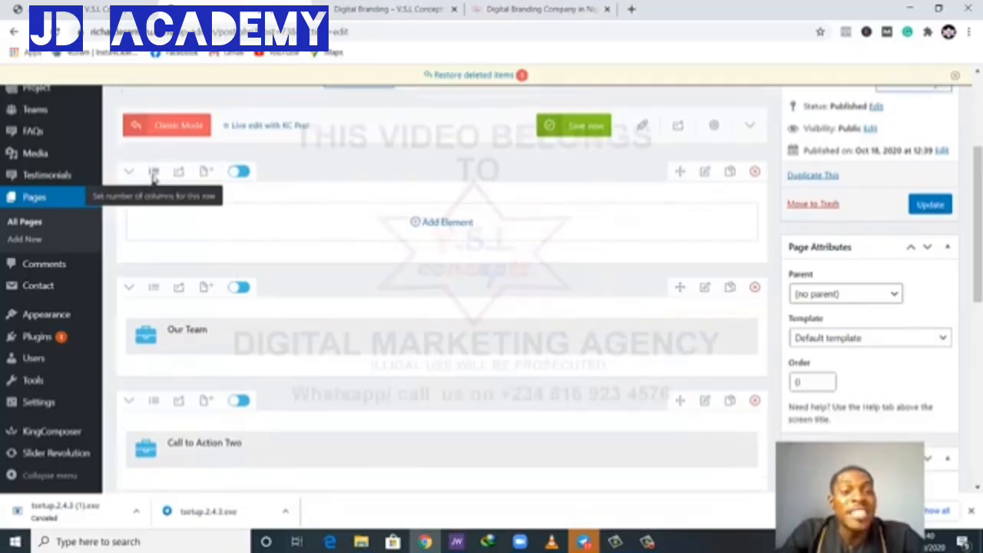
{"action": "left_click", "coordinate": [153, 177]}
{"action": "left_click", "coordinate": [174, 346]}
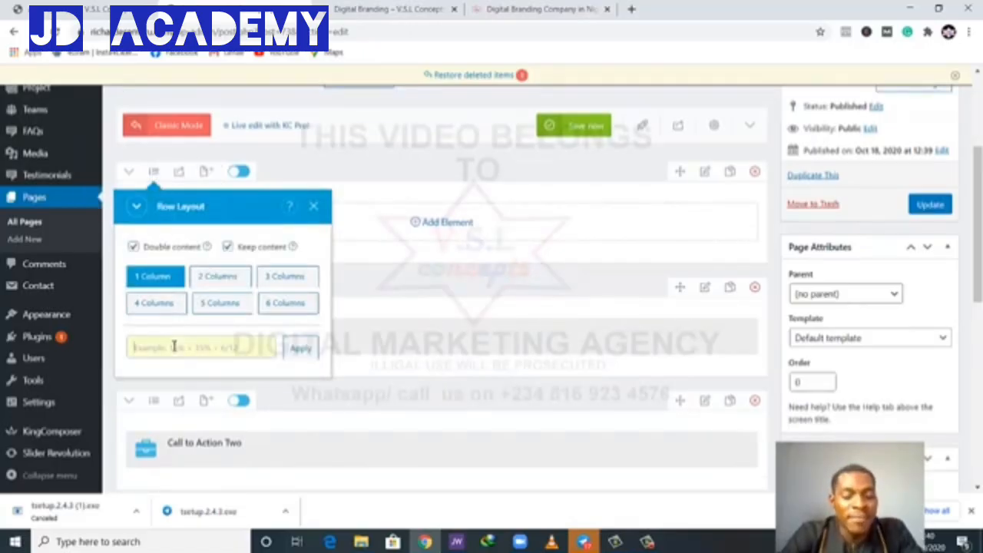
{"action": "type", "text": "15%+70%+15%"}
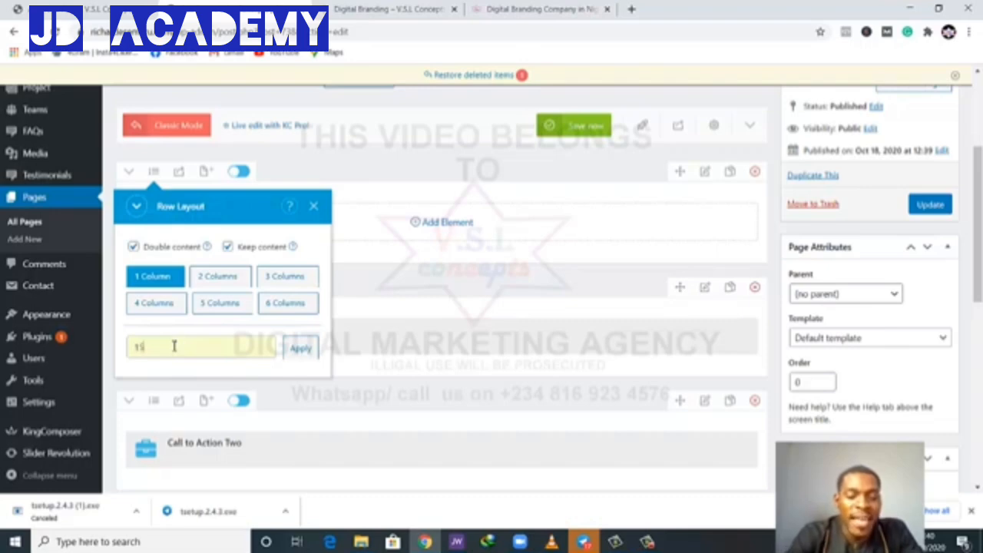
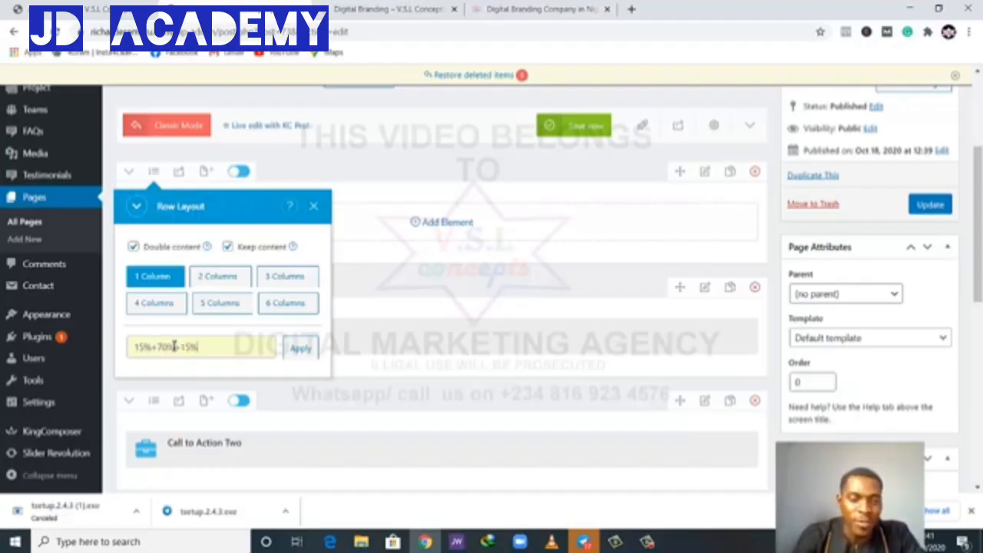
{"action": "left_click", "coordinate": [301, 350]}
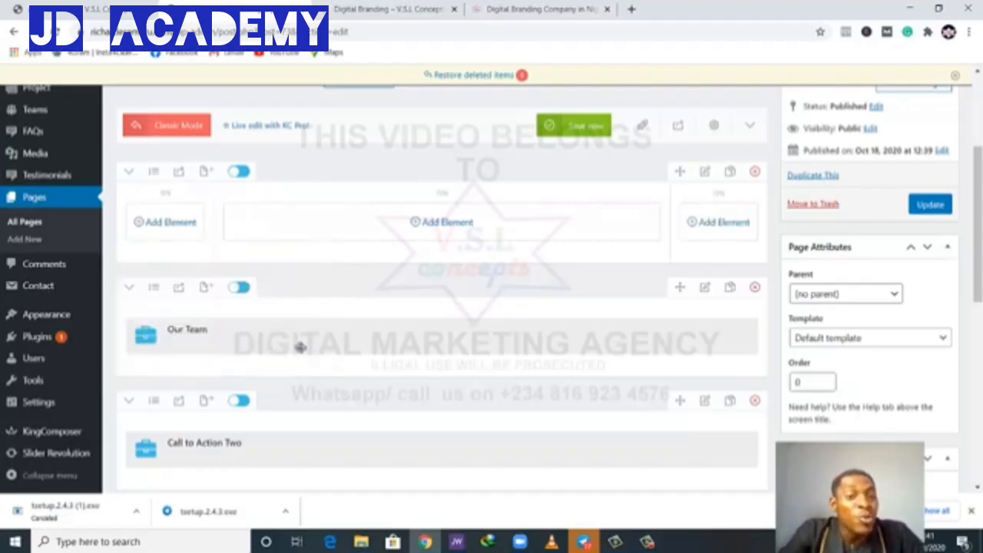
Step: Add a Single Image element to the 70% middle column and open the file upload view for its image
{"action": "left_click", "coordinate": [452, 225]}
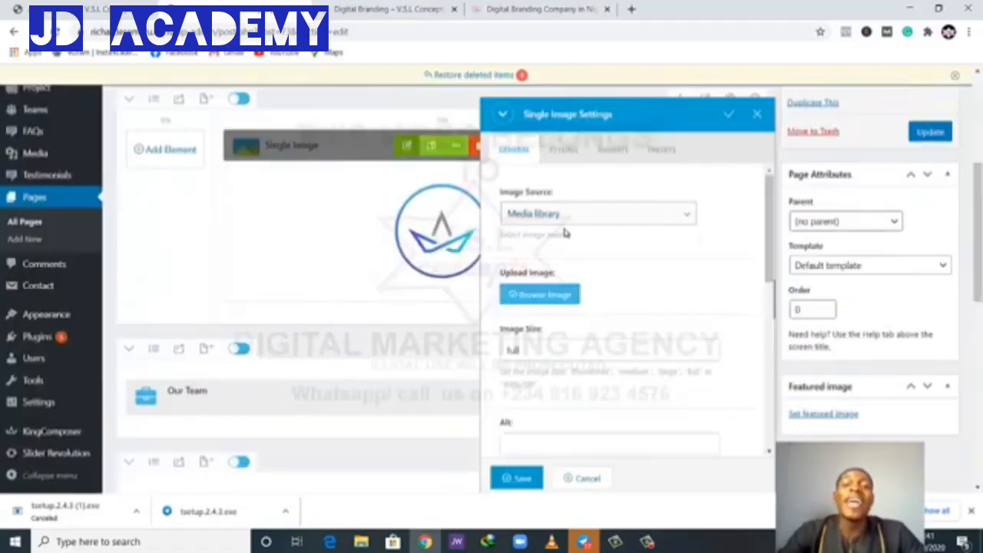
{"action": "left_click", "coordinate": [567, 298]}
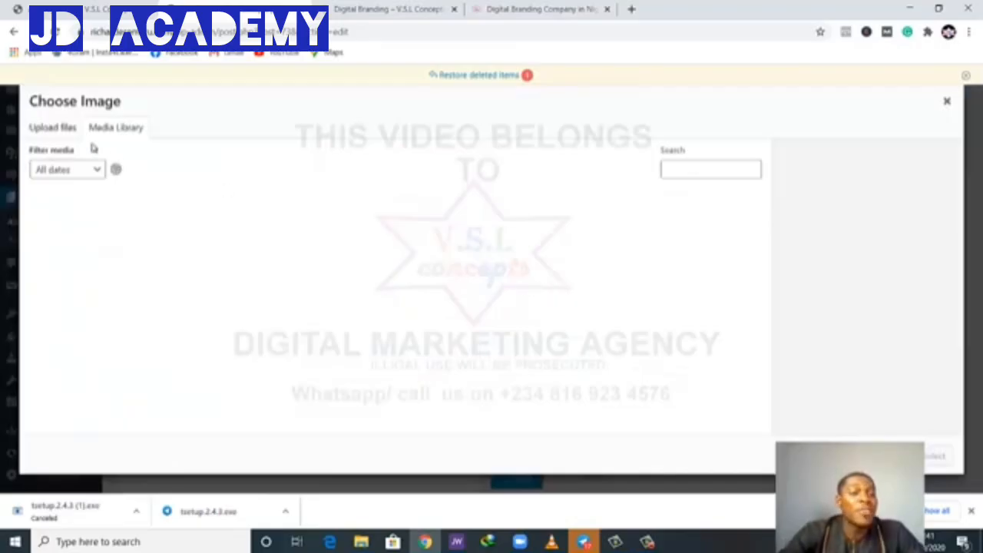
{"action": "left_click", "coordinate": [54, 127]}
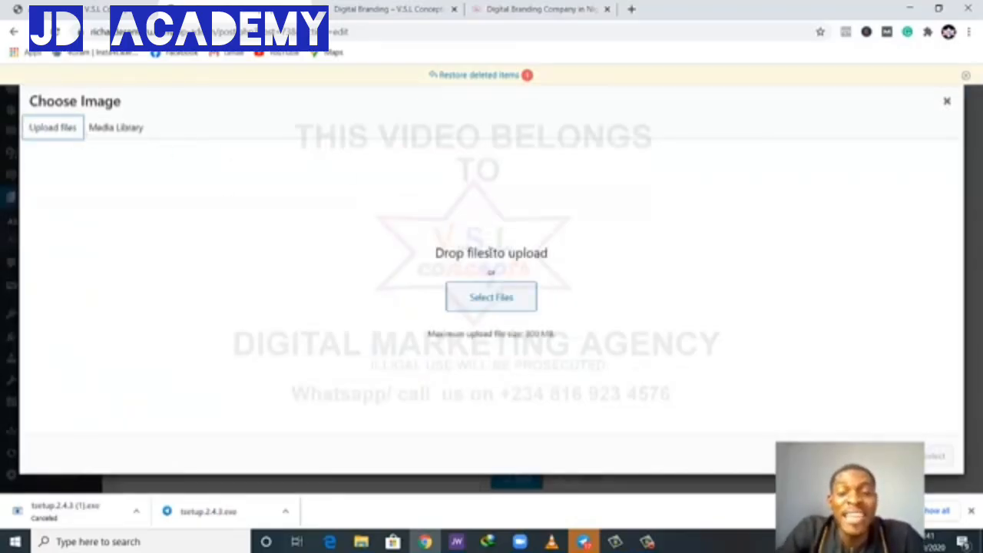
Step: Upload the Digital Branding image from the portfolio folder inside the images folder and select it for the Single Image element
{"action": "left_click", "coordinate": [492, 308]}
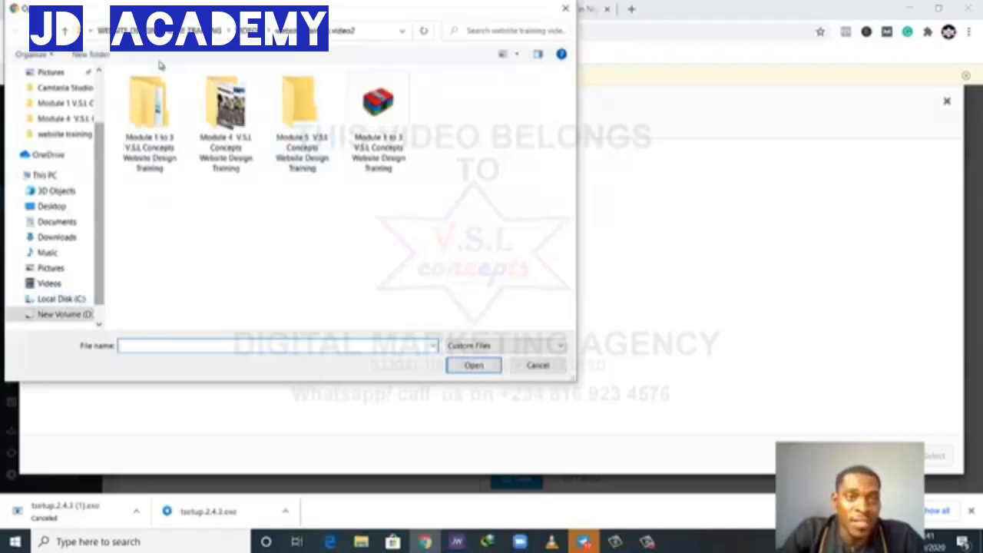
{"action": "double_click", "coordinate": [175, 90]}
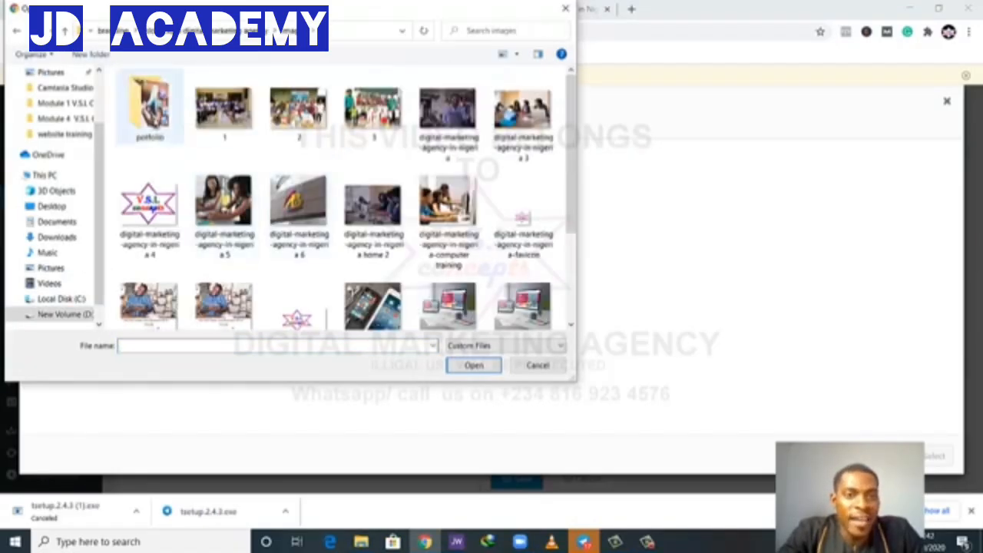
{"action": "scroll", "coordinate": [453, 267], "scroll_direction": "down", "scroll_amount": 3}
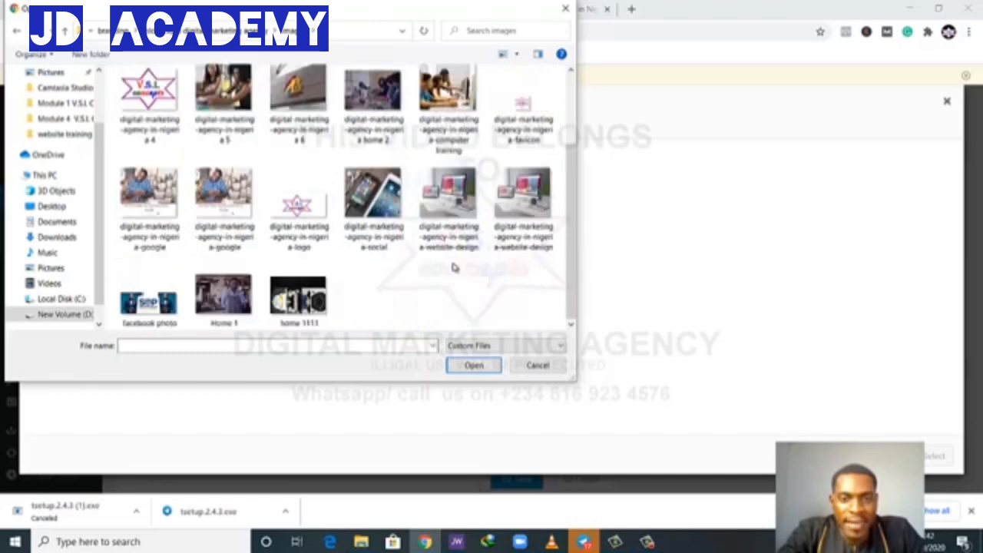
{"action": "scroll", "coordinate": [453, 268], "scroll_direction": "up", "scroll_amount": 2}
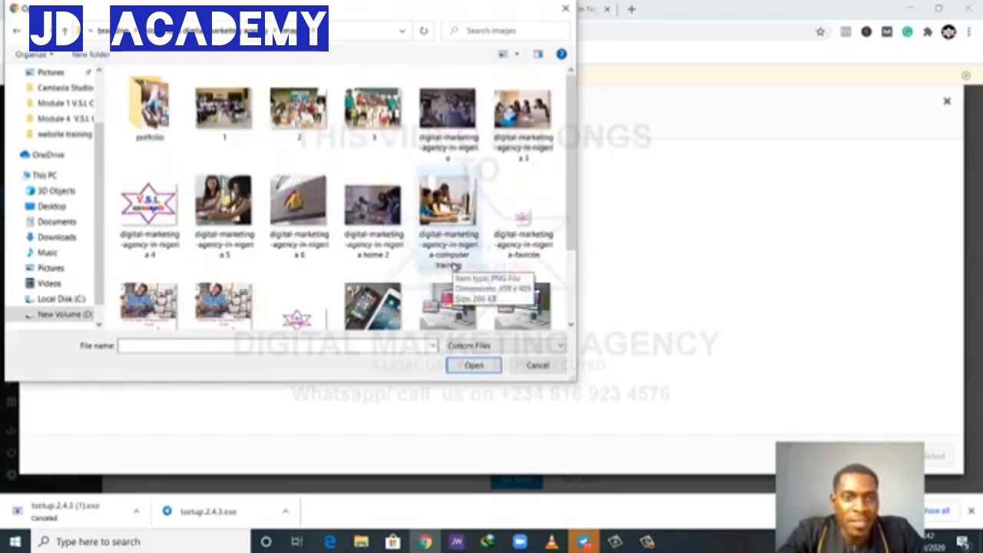
{"action": "double_click", "coordinate": [165, 130]}
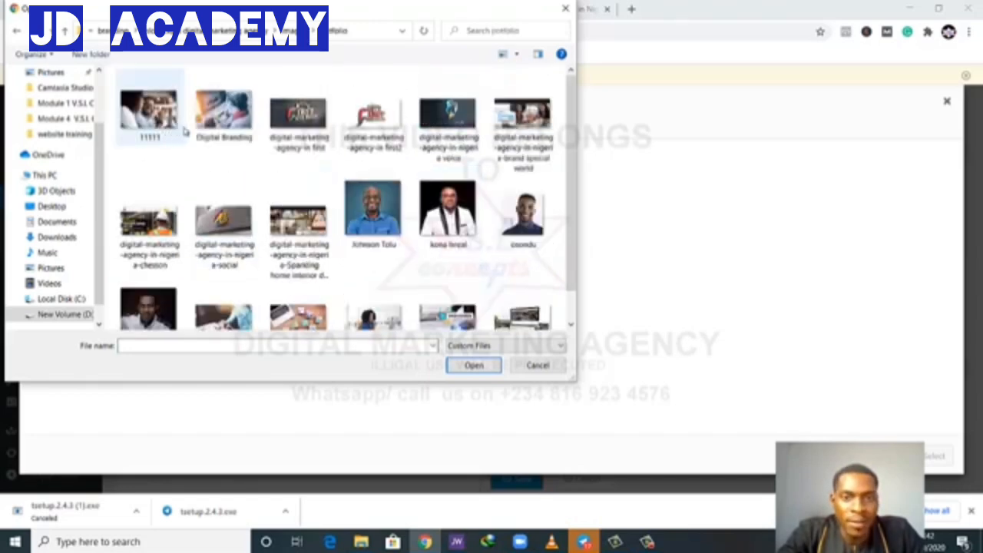
{"action": "scroll", "coordinate": [353, 216], "scroll_direction": "down", "scroll_amount": 1}
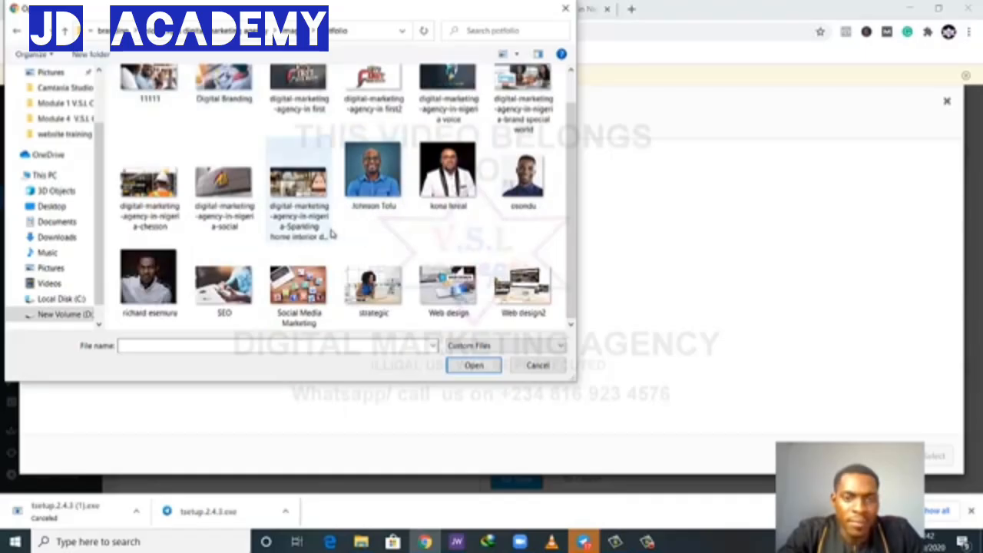
{"action": "scroll", "coordinate": [332, 234], "scroll_direction": "up", "scroll_amount": 1}
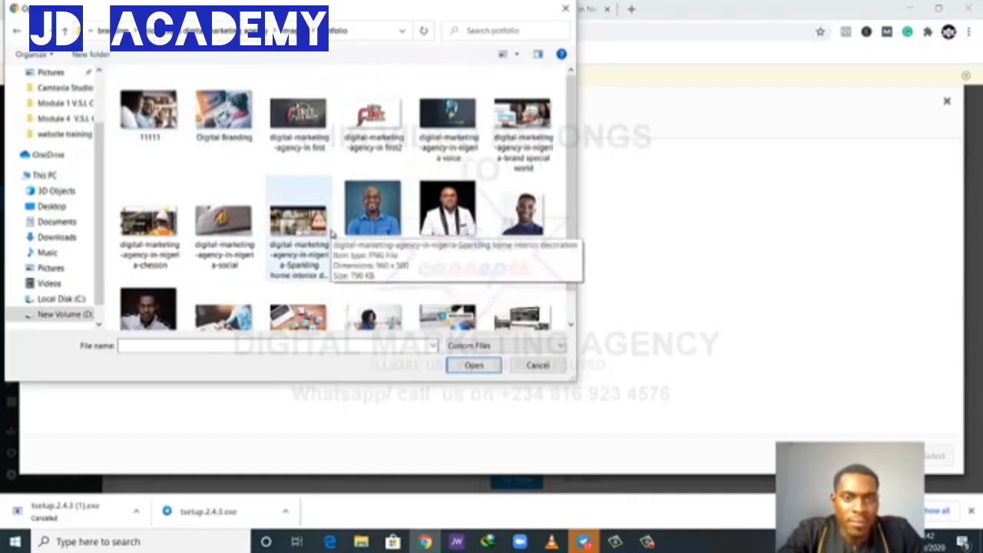
{"action": "left_click", "coordinate": [242, 130]}
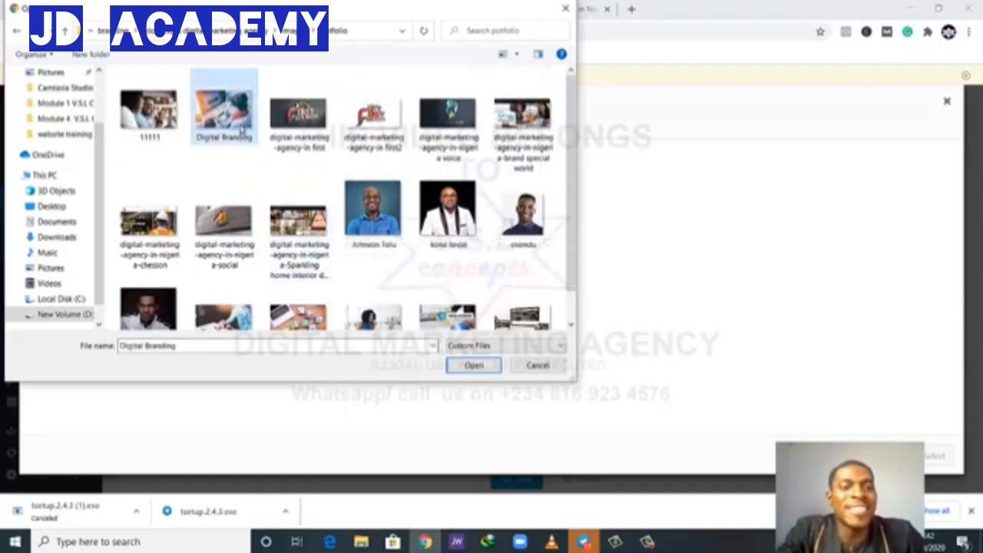
{"action": "double_click", "coordinate": [242, 131]}
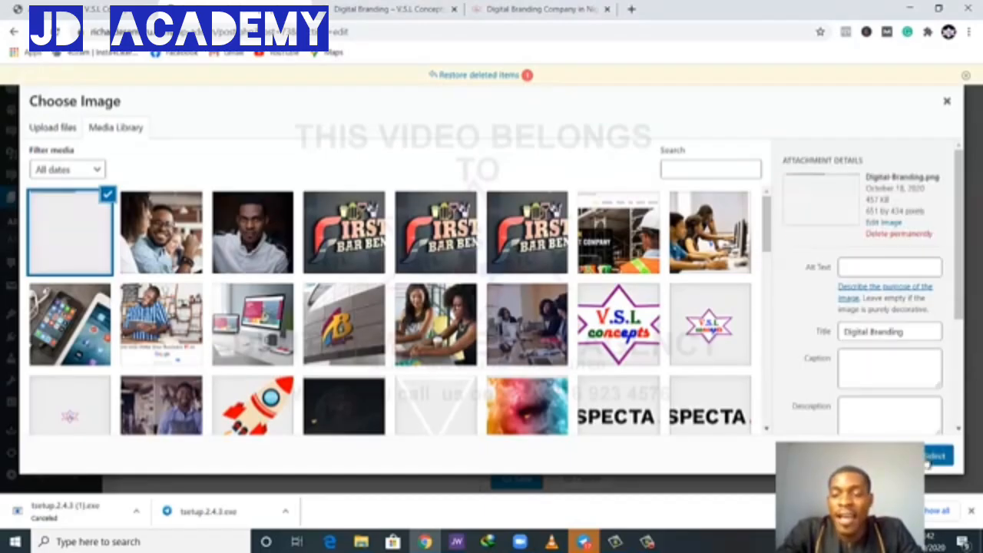
{"action": "left_click", "coordinate": [929, 457]}
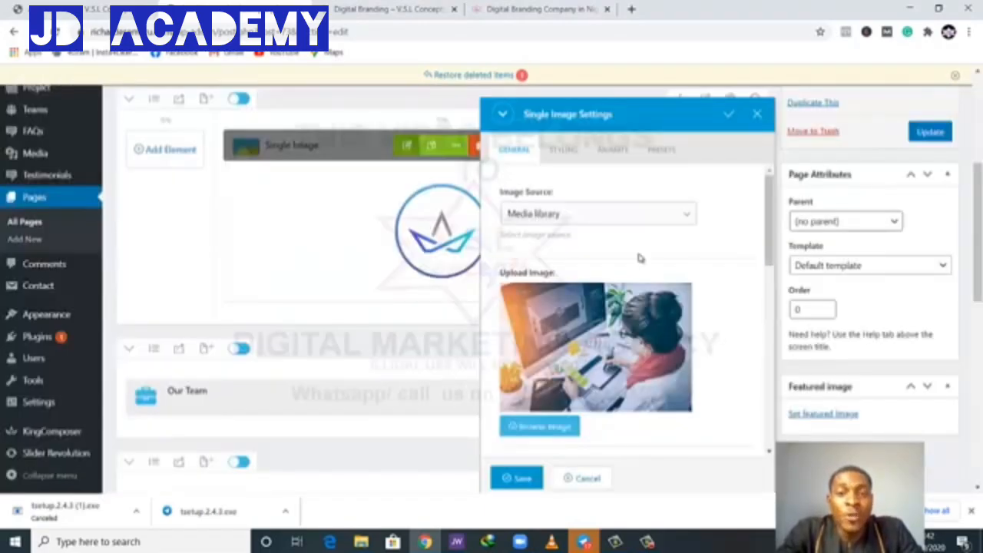
Step: Set the Single Image's alignment to center in its styling options
{"action": "scroll", "coordinate": [609, 303], "scroll_direction": "down", "scroll_amount": 5}
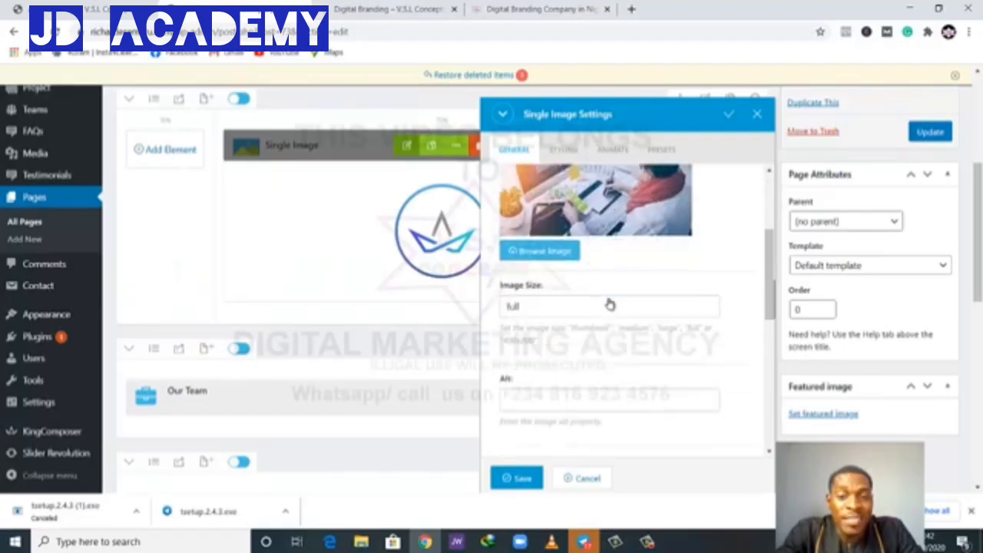
{"action": "scroll", "coordinate": [609, 303], "scroll_direction": "down", "scroll_amount": 6}
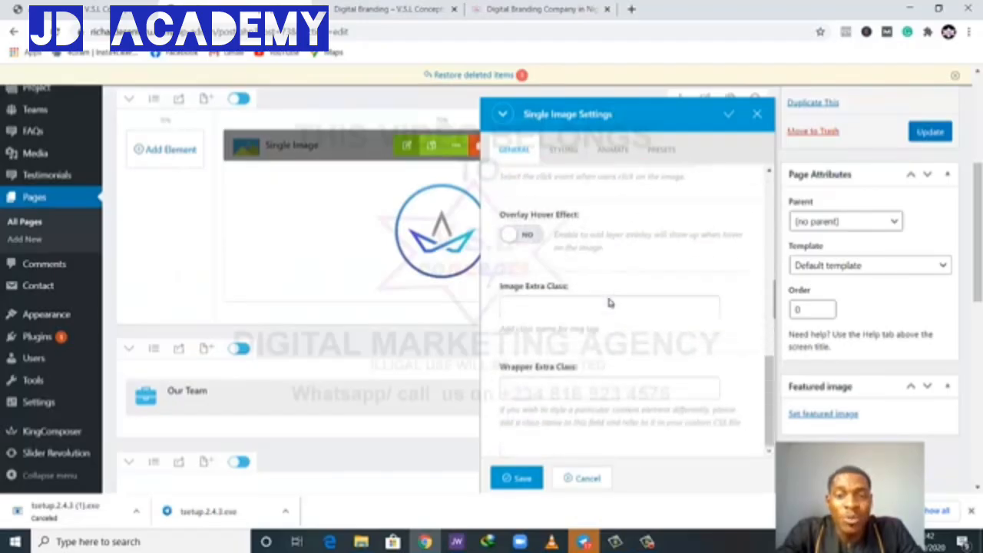
{"action": "left_click", "coordinate": [561, 150]}
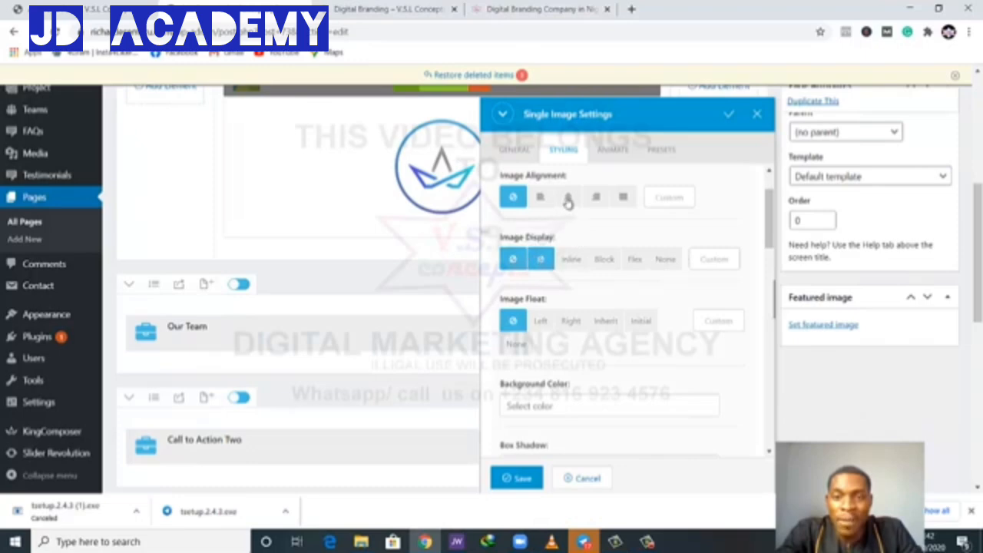
{"action": "left_click", "coordinate": [568, 196]}
Step: Set the image's border radius to 20px on all four corners and save the Single Image settings
{"action": "scroll", "coordinate": [678, 247], "scroll_direction": "down", "scroll_amount": 5}
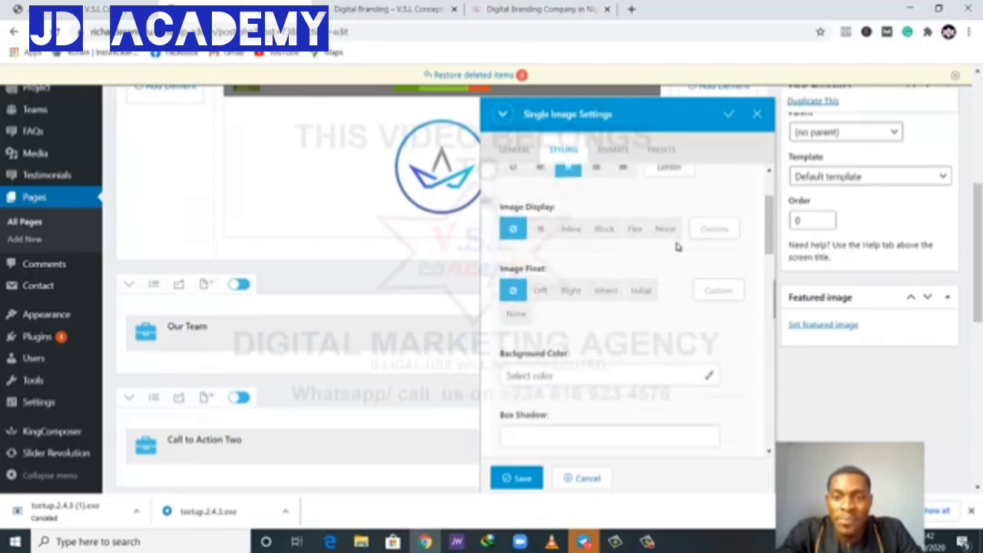
{"action": "scroll", "coordinate": [677, 246], "scroll_direction": "down", "scroll_amount": 2}
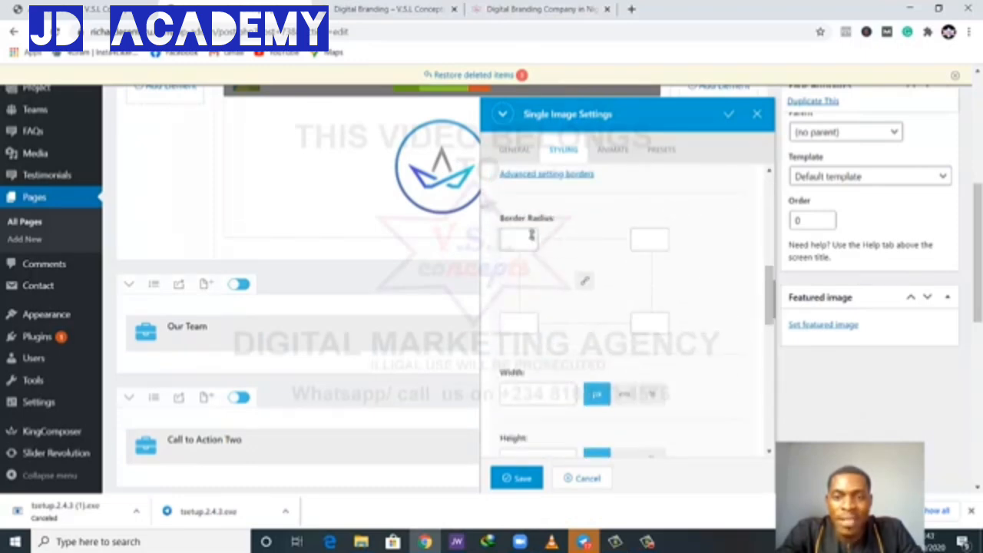
{"action": "left_click", "coordinate": [519, 240]}
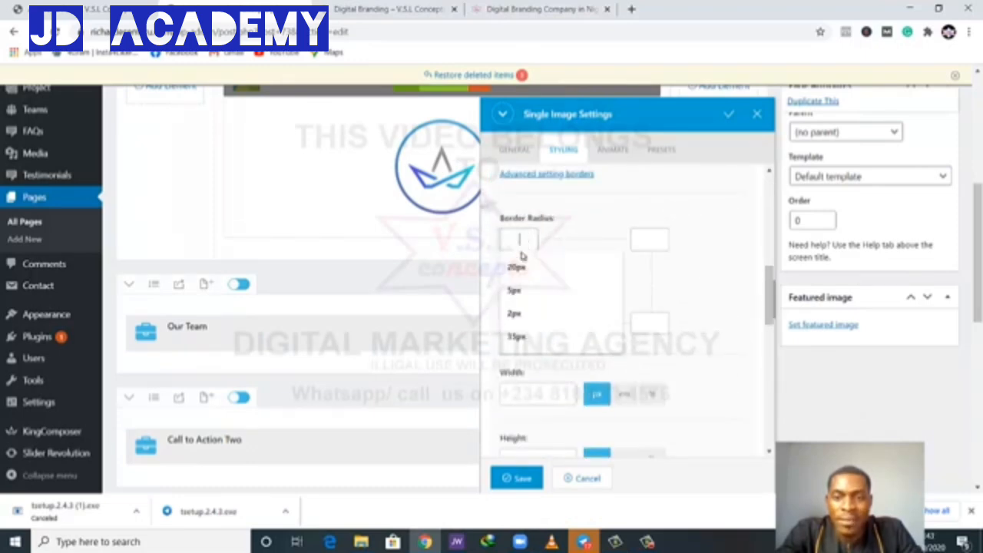
{"action": "left_click", "coordinate": [648, 244]}
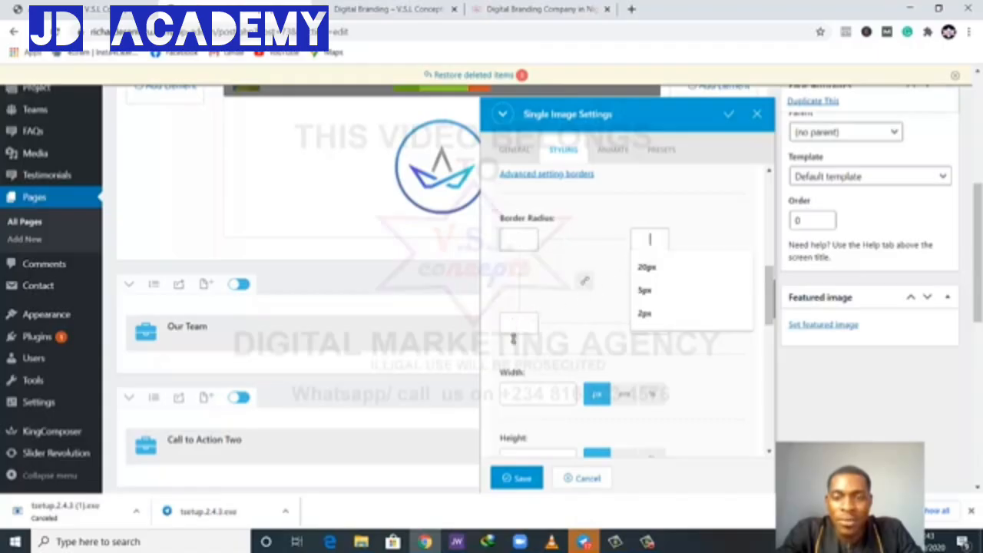
{"action": "left_click", "coordinate": [514, 335]}
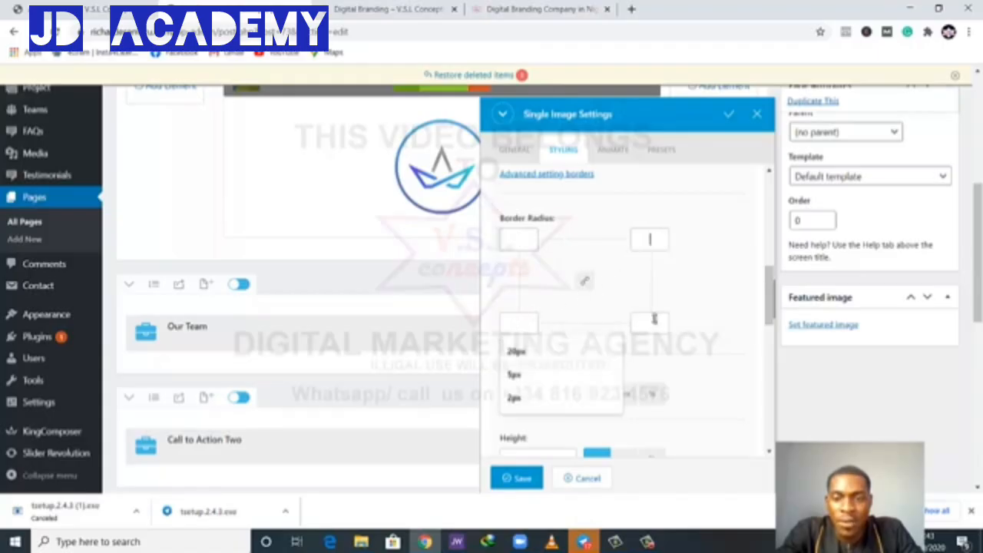
{"action": "left_click", "coordinate": [654, 322]}
{"action": "left_click", "coordinate": [650, 350]}
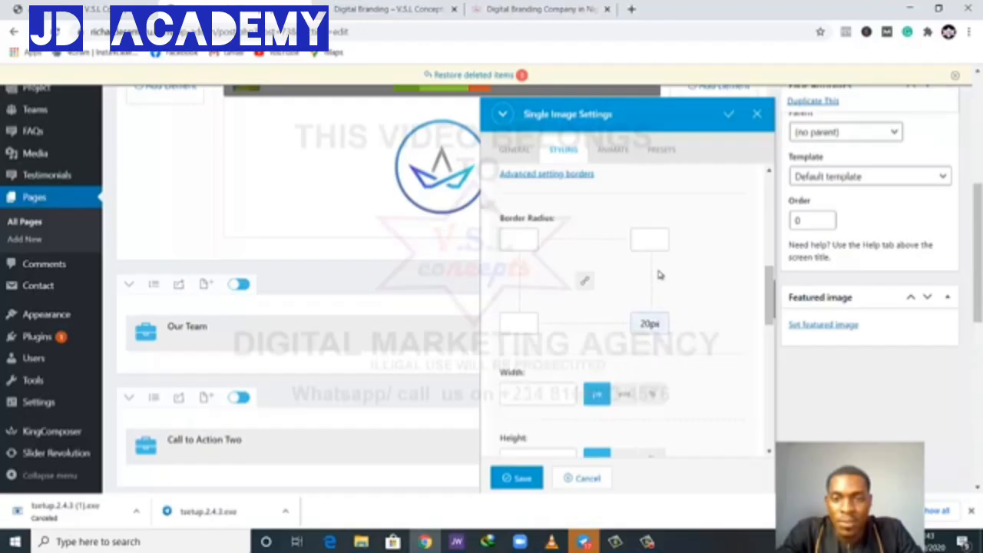
{"action": "left_click", "coordinate": [647, 238]}
{"action": "left_click", "coordinate": [647, 266]}
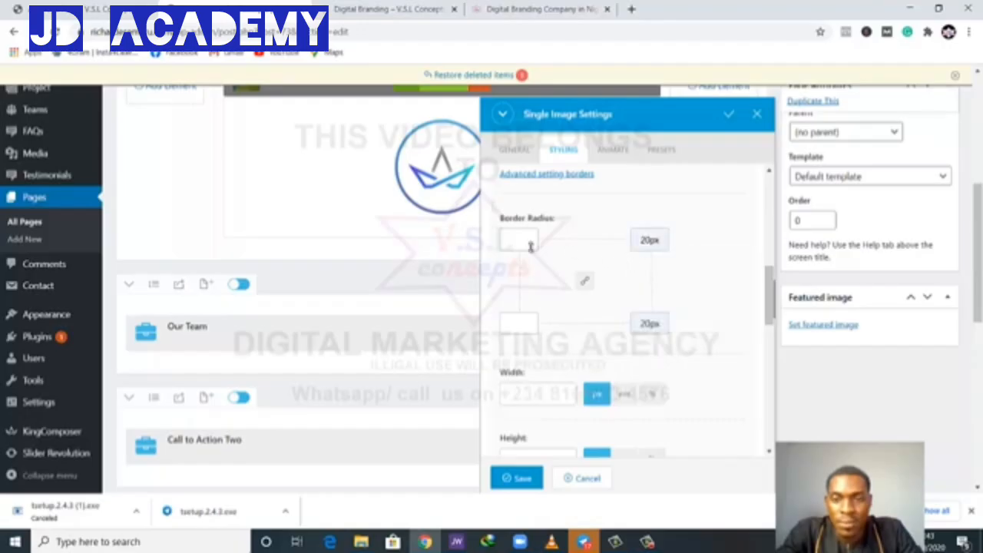
{"action": "left_click", "coordinate": [530, 246]}
{"action": "left_click", "coordinate": [518, 266]}
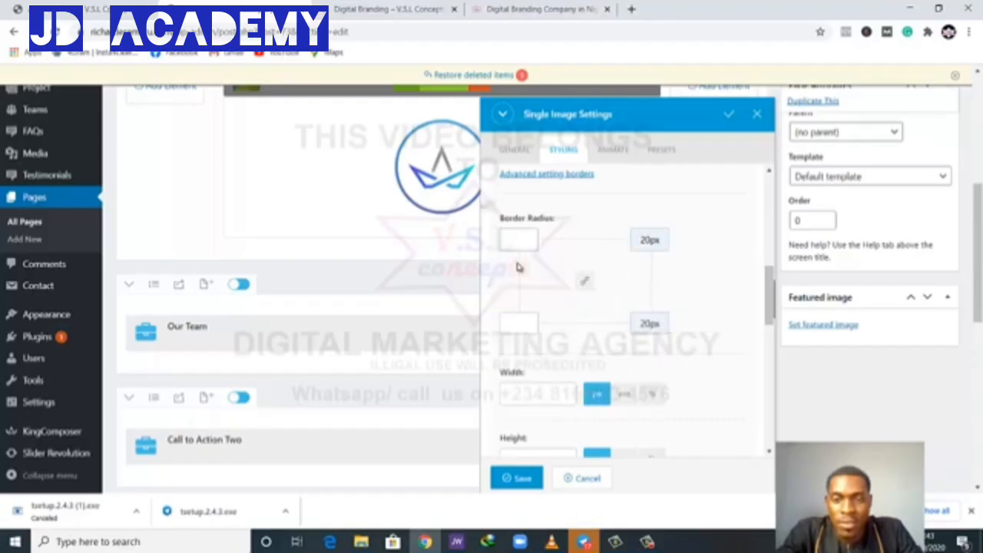
{"action": "left_click", "coordinate": [519, 316]}
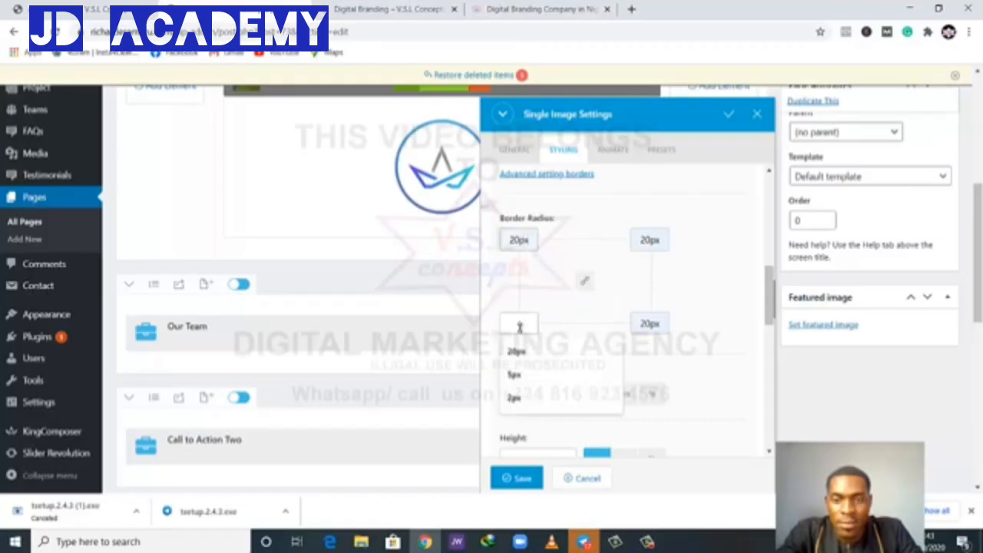
{"action": "left_click", "coordinate": [519, 349]}
{"action": "left_click", "coordinate": [517, 477]}
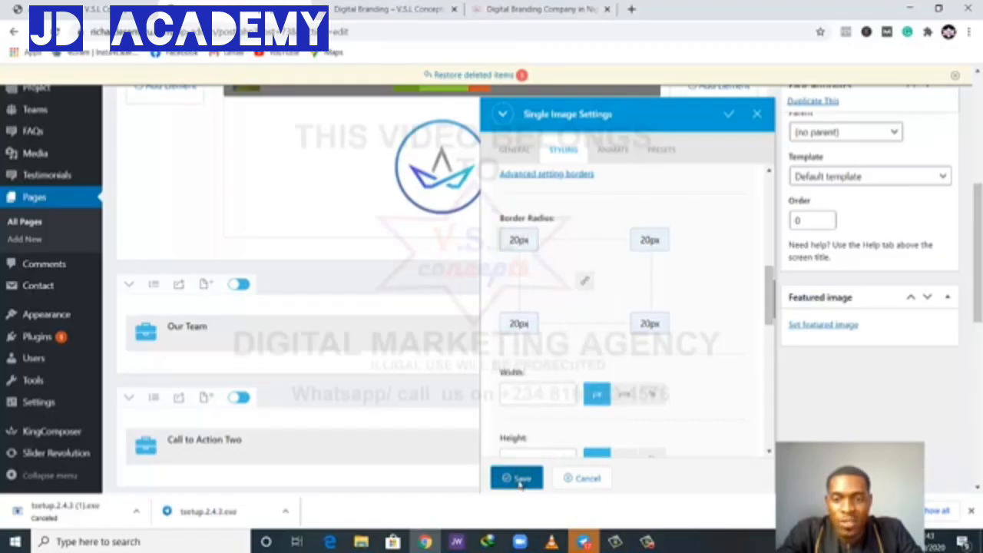
Step: Save the page, reload the demo Digital Branding page and check how the new image displays
{"action": "scroll", "coordinate": [668, 224], "scroll_direction": "up", "scroll_amount": 2}
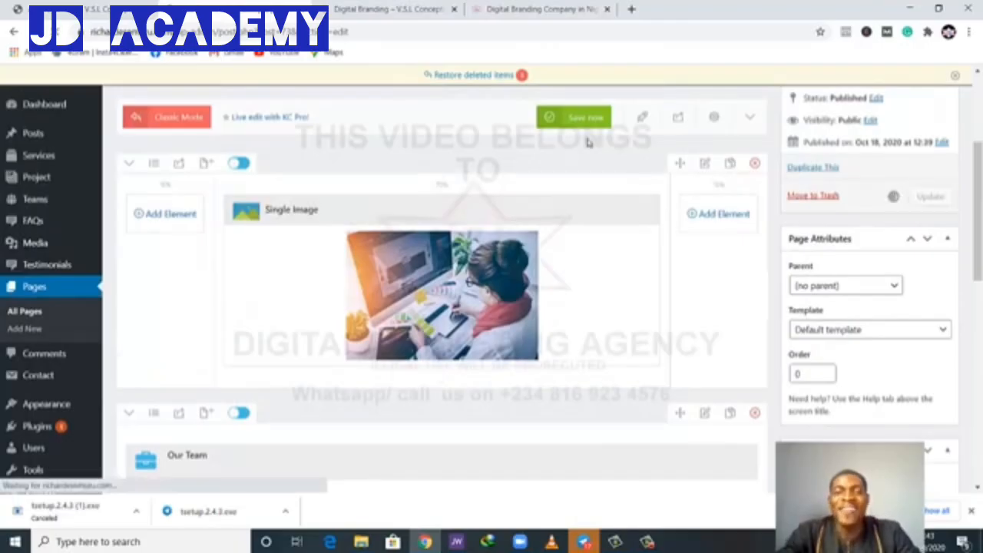
{"action": "left_click", "coordinate": [369, 11]}
{"action": "scroll", "coordinate": [414, 236], "scroll_direction": "up", "scroll_amount": 3}
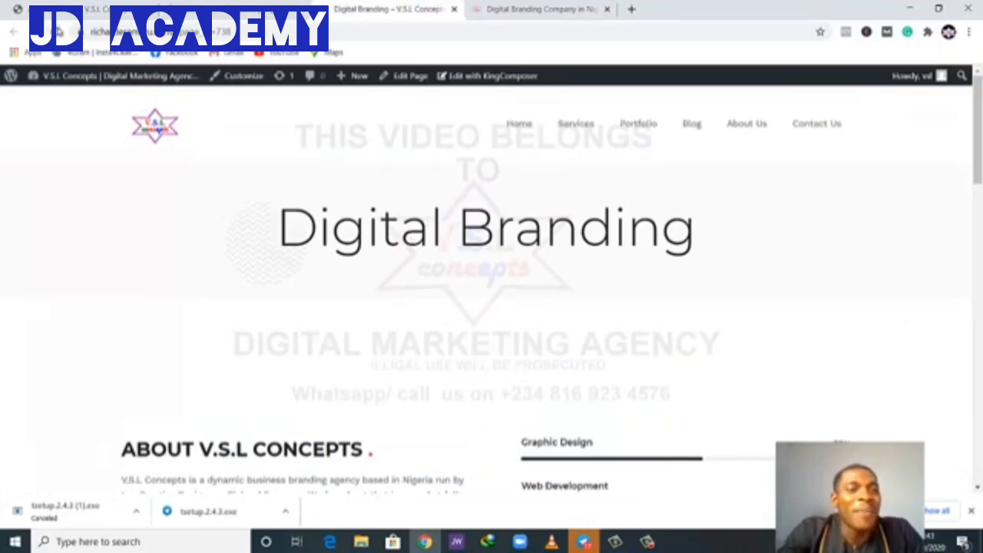
{"action": "left_click", "coordinate": [58, 31]}
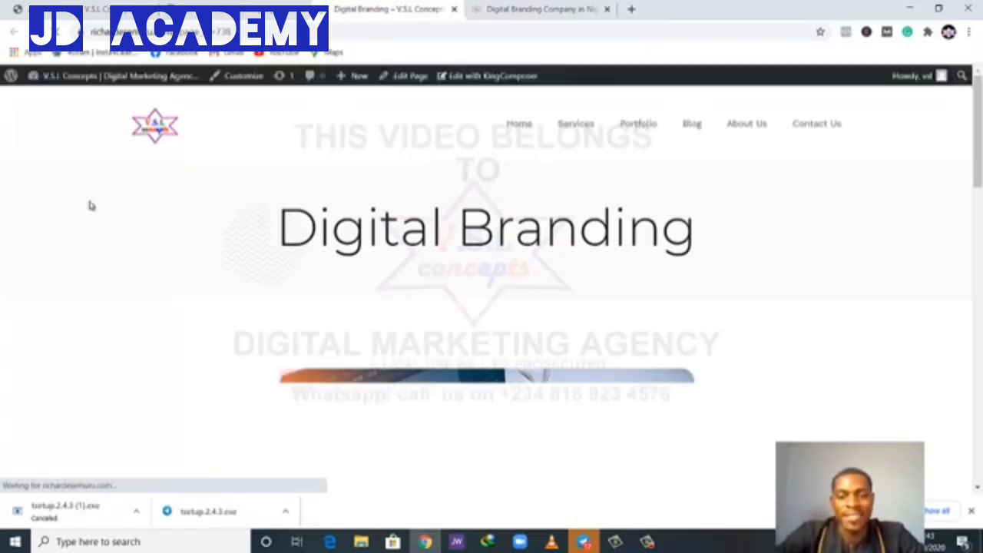
{"action": "scroll", "coordinate": [409, 315], "scroll_direction": "down", "scroll_amount": 5}
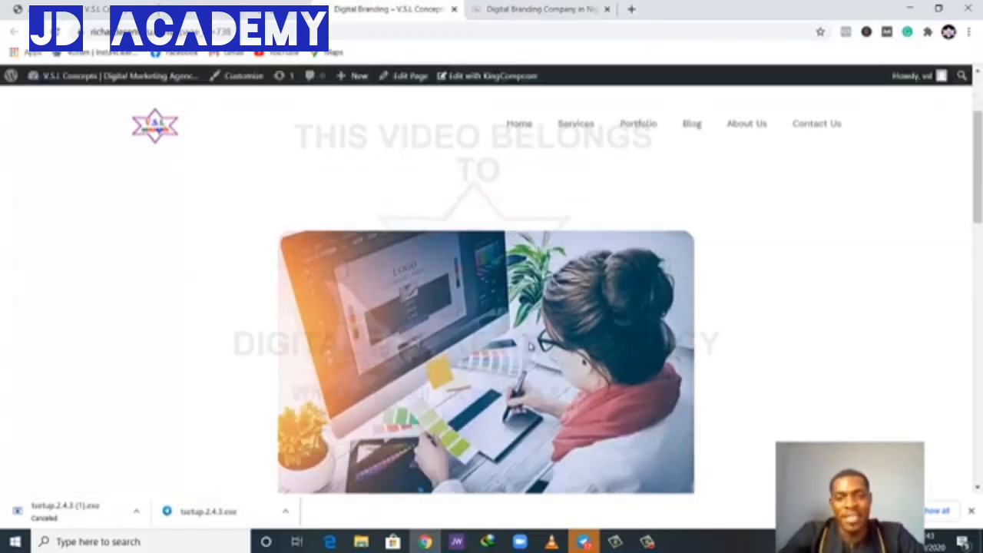
{"action": "scroll", "coordinate": [530, 347], "scroll_direction": "up", "scroll_amount": 5}
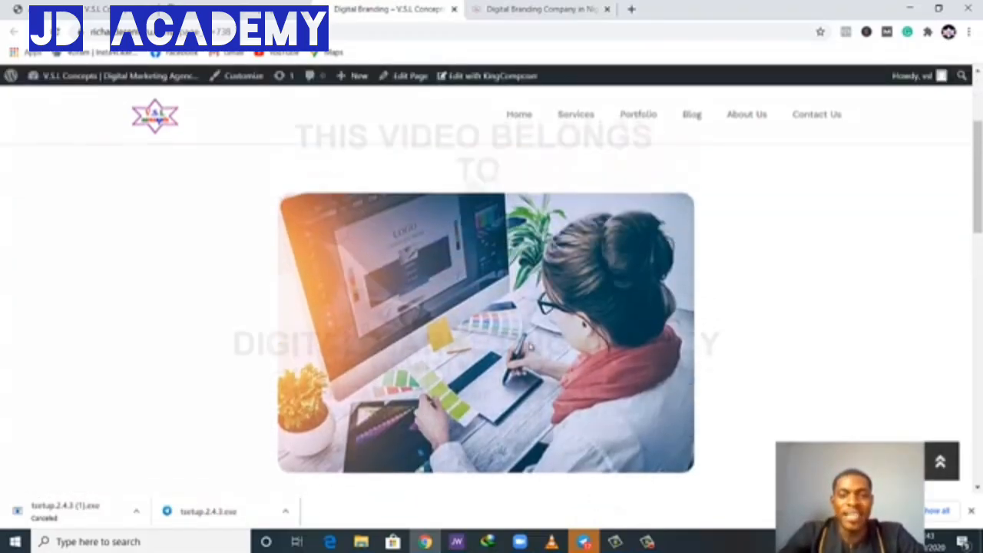
{"action": "scroll", "coordinate": [530, 346], "scroll_direction": "down", "scroll_amount": 3}
{"action": "scroll", "coordinate": [491, 307], "scroll_direction": "down", "scroll_amount": 1}
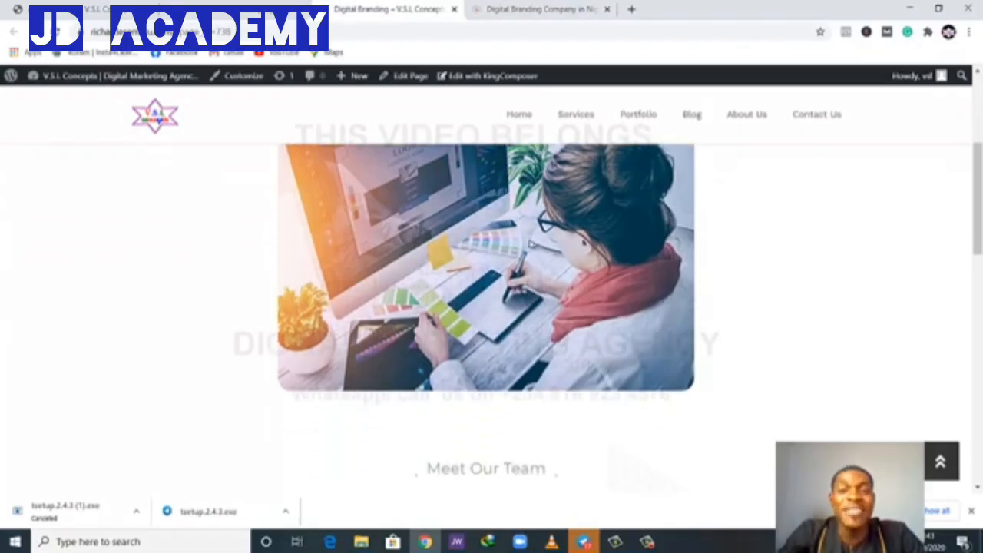
Step: Copy the intro paragraph beginning "Our modern approach to digital branding" from the live Digital Branding page
{"action": "left_click", "coordinate": [537, 18]}
{"action": "scroll", "coordinate": [394, 342], "scroll_direction": "down", "scroll_amount": 1}
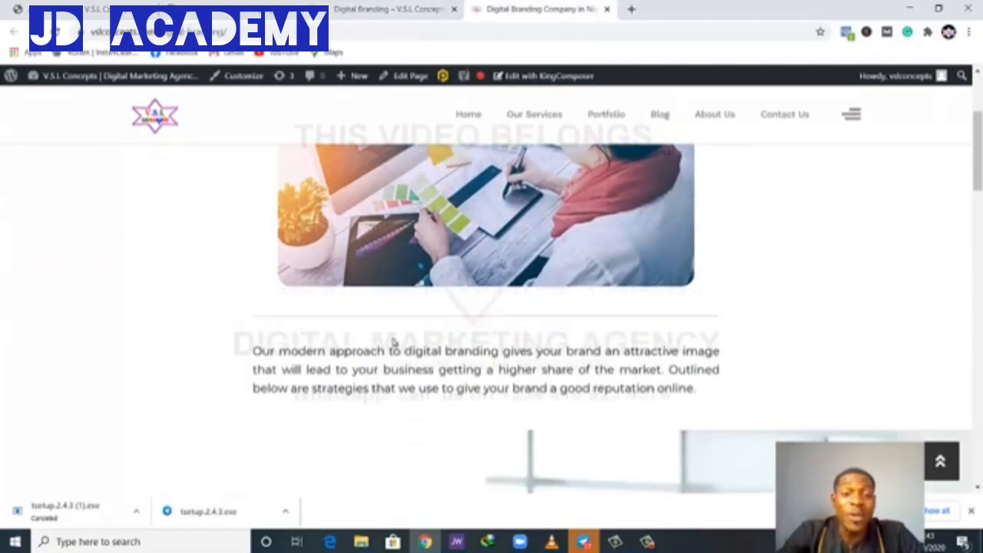
{"action": "left_click_drag", "start_coordinate": [259, 350], "coordinate": [710, 395]}
{"action": "key", "text": "ctrl+c"}
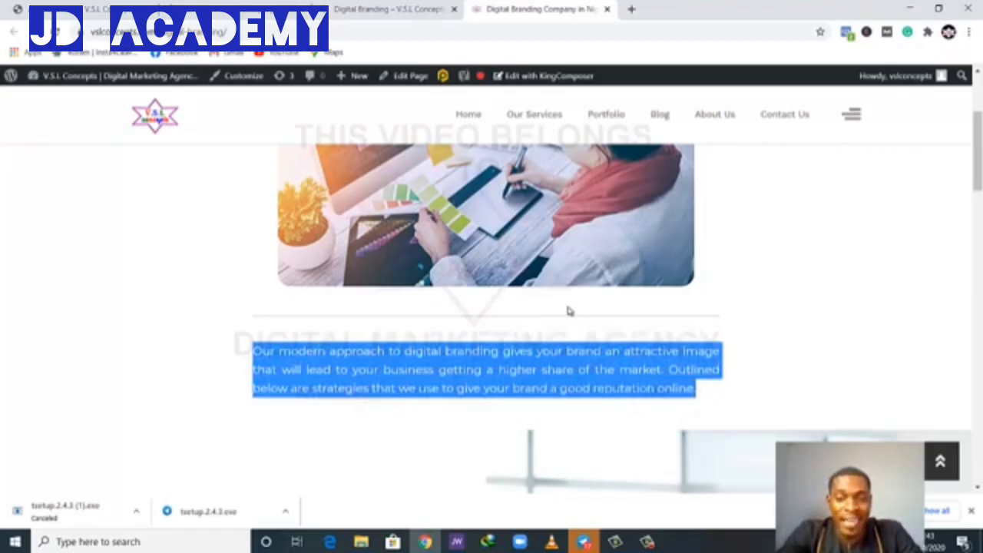
Step: Add a Divider element below the Single Image in the demo Digital Branding page's first row and save its default settings
{"action": "left_click", "coordinate": [401, 8]}
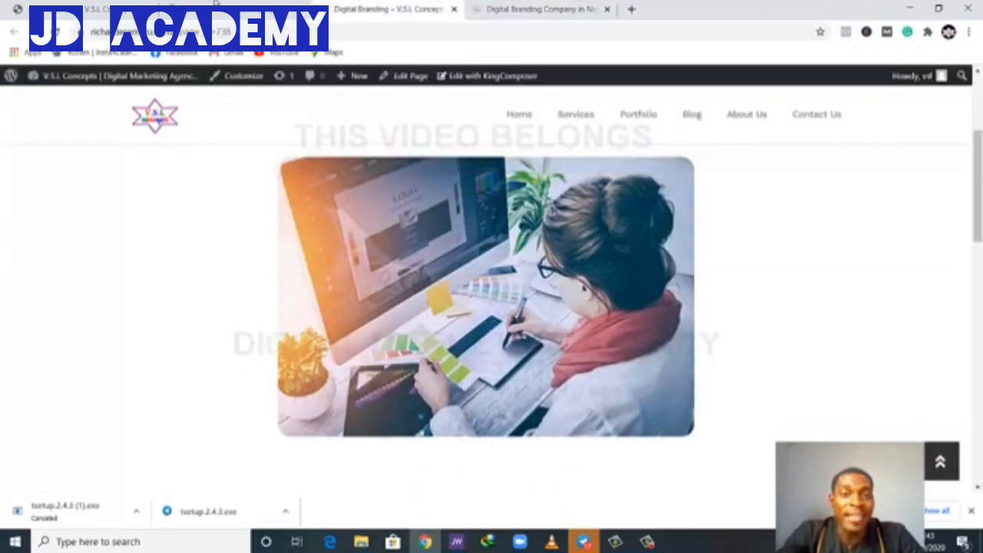
{"action": "left_click", "coordinate": [410, 75]}
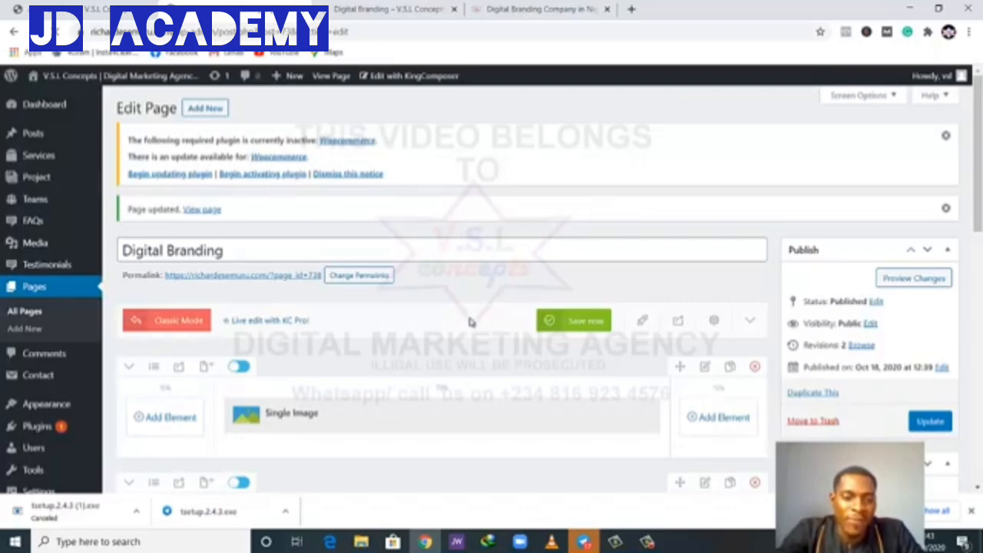
{"action": "scroll", "coordinate": [461, 332], "scroll_direction": "down", "scroll_amount": 3}
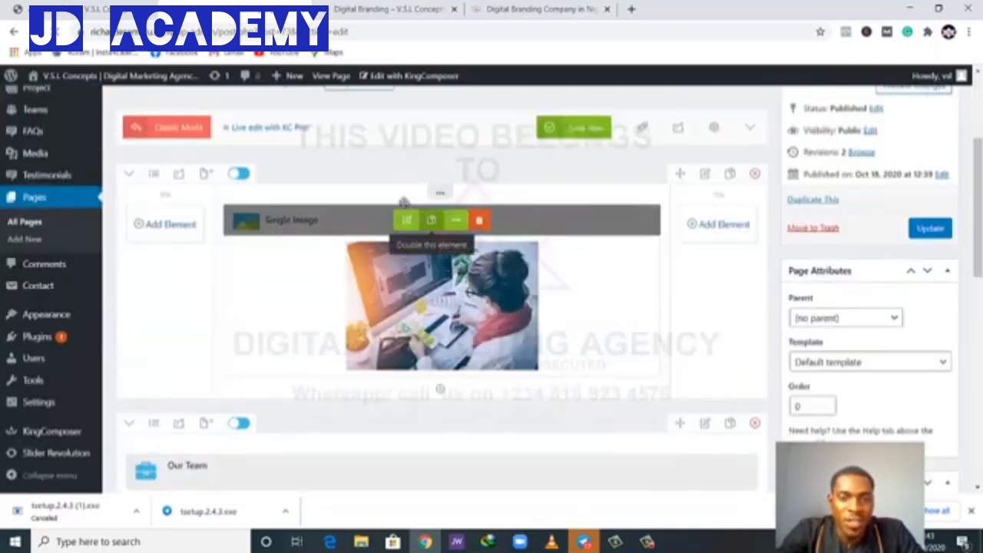
{"action": "left_click", "coordinate": [440, 390]}
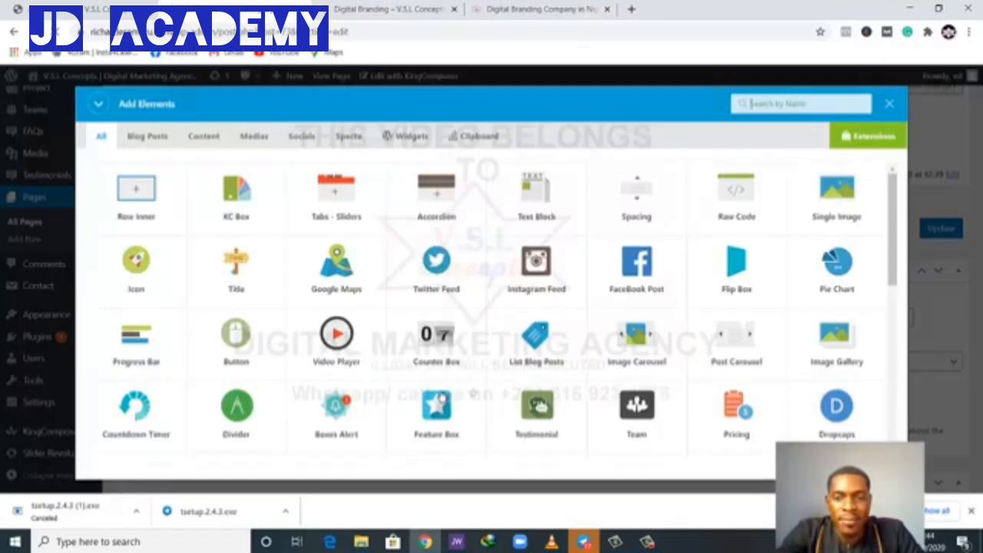
{"action": "left_click", "coordinate": [779, 104]}
{"action": "type", "text": "divid"}
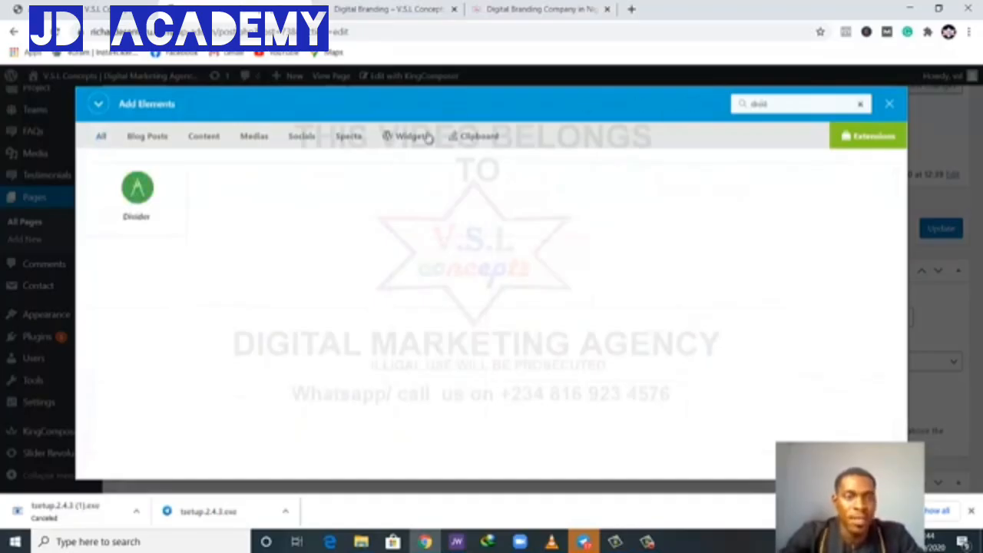
{"action": "left_click", "coordinate": [166, 209]}
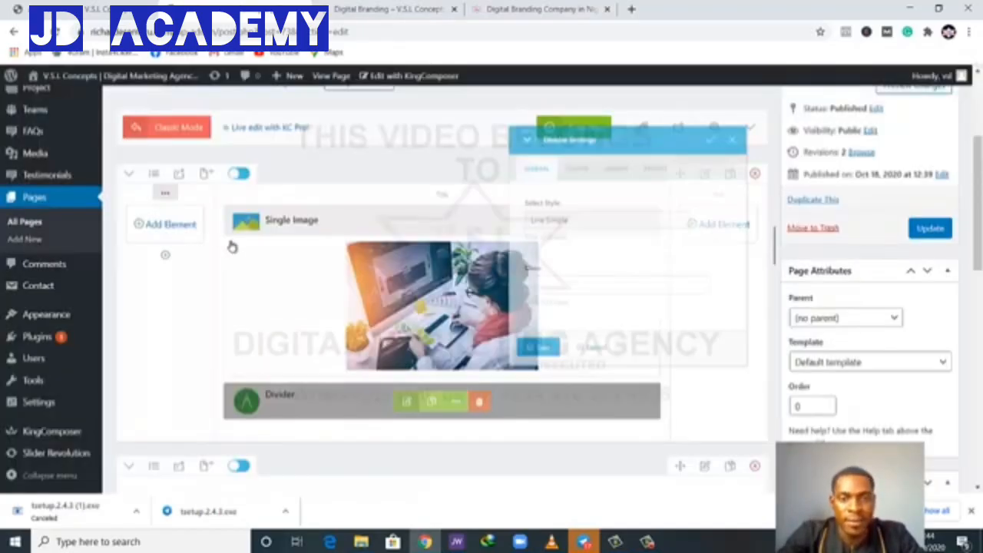
{"action": "left_click", "coordinate": [508, 371]}
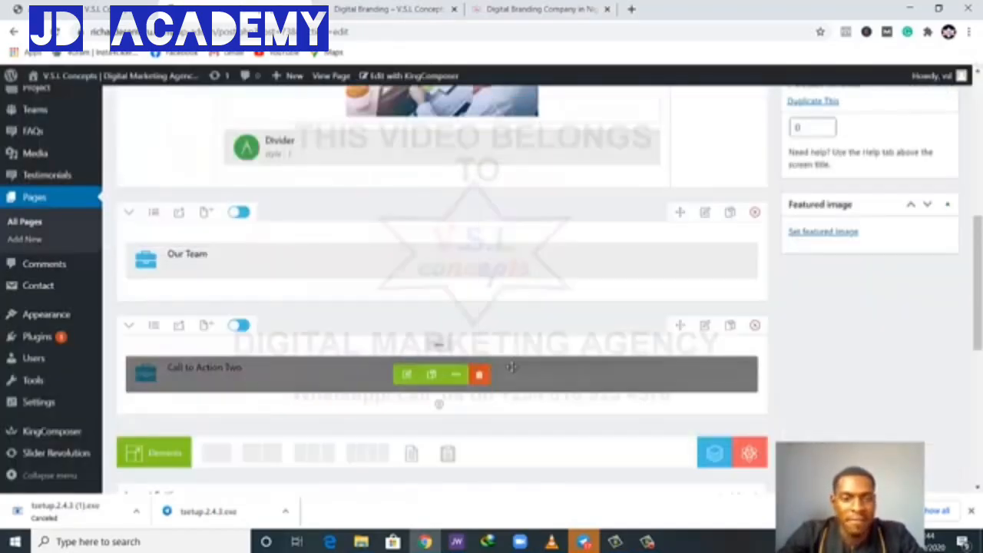
Step: Add a Text Block below the Divider and replace its sample text with the copied intro paragraph
{"action": "scroll", "coordinate": [377, 223], "scroll_direction": "up", "scroll_amount": 1}
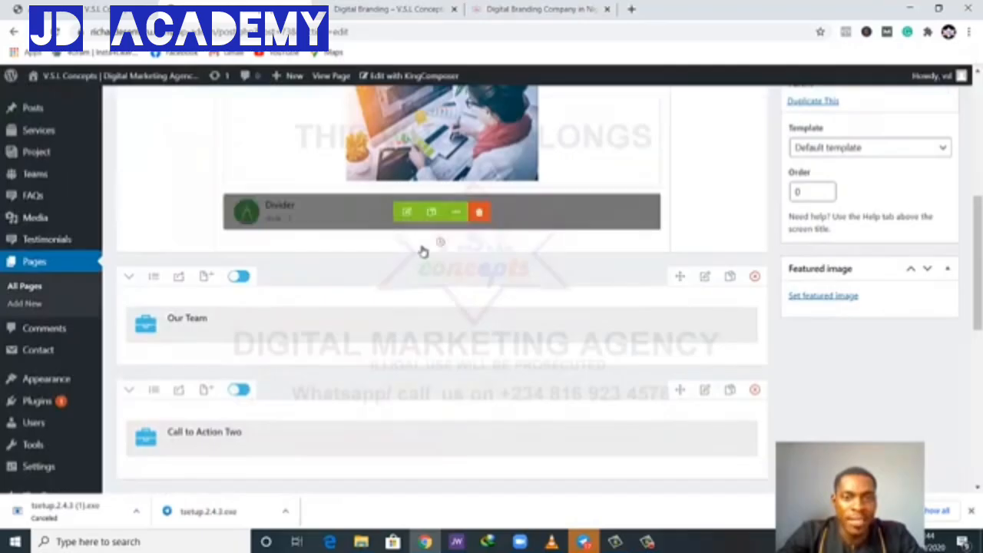
{"action": "left_click", "coordinate": [440, 242]}
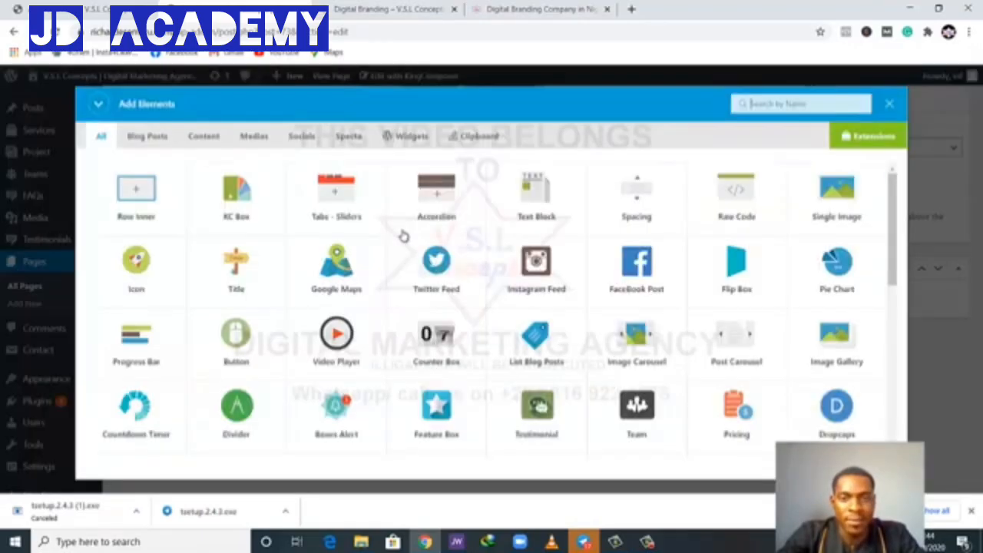
{"action": "left_click", "coordinate": [546, 198]}
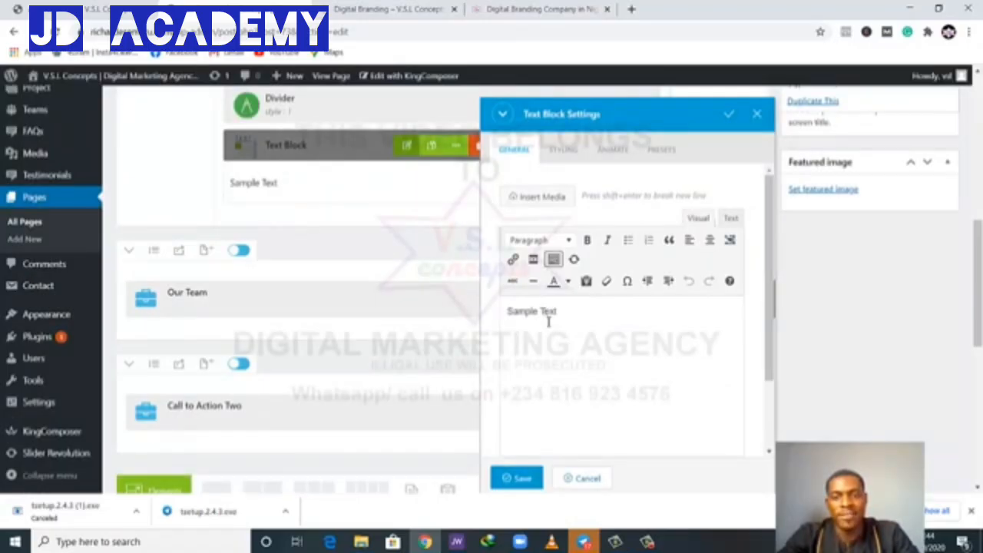
{"action": "triple_click", "coordinate": [548, 321]}
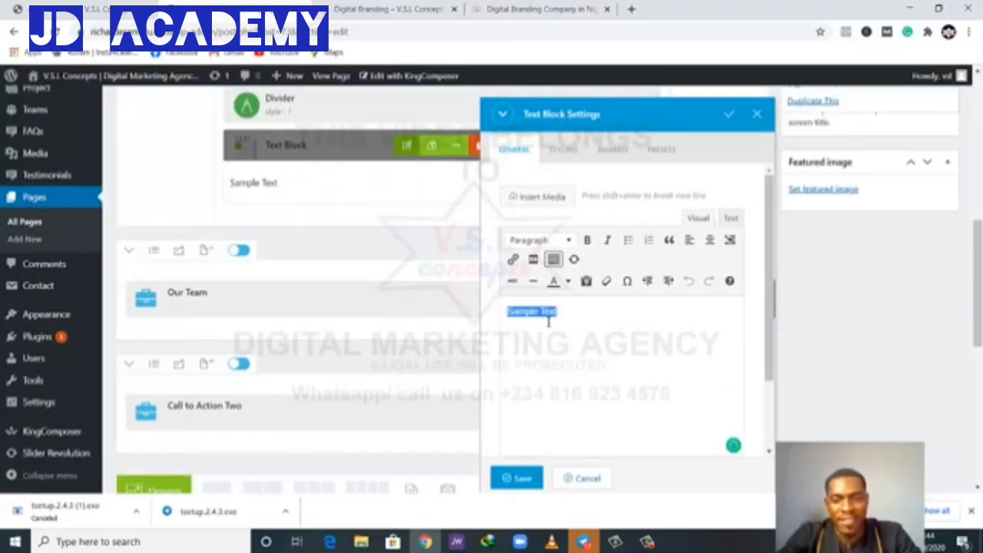
{"action": "key", "text": "ctrl+v"}
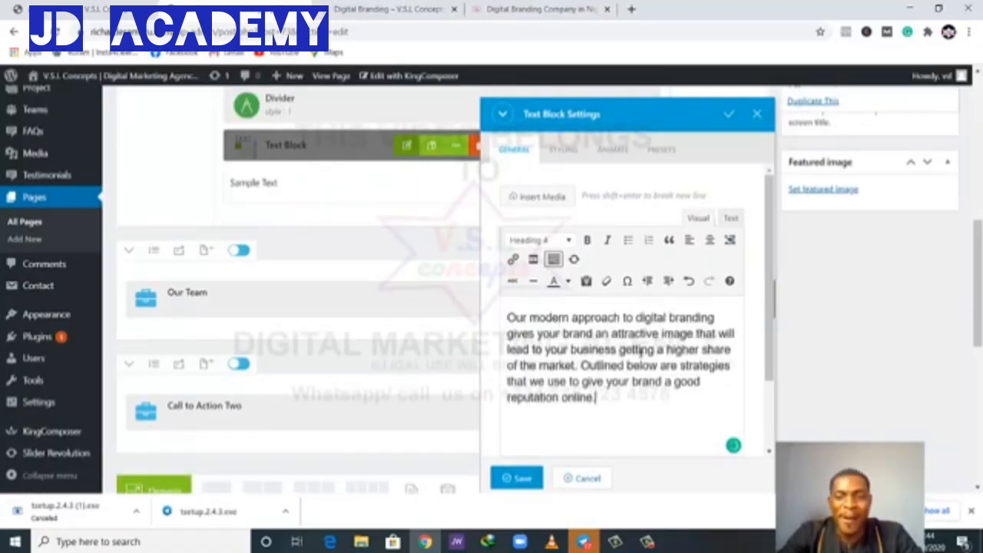
Step: Set the Text Block's text transform to lowercase and its alignment to justify, and save the element
{"action": "left_click", "coordinate": [562, 153]}
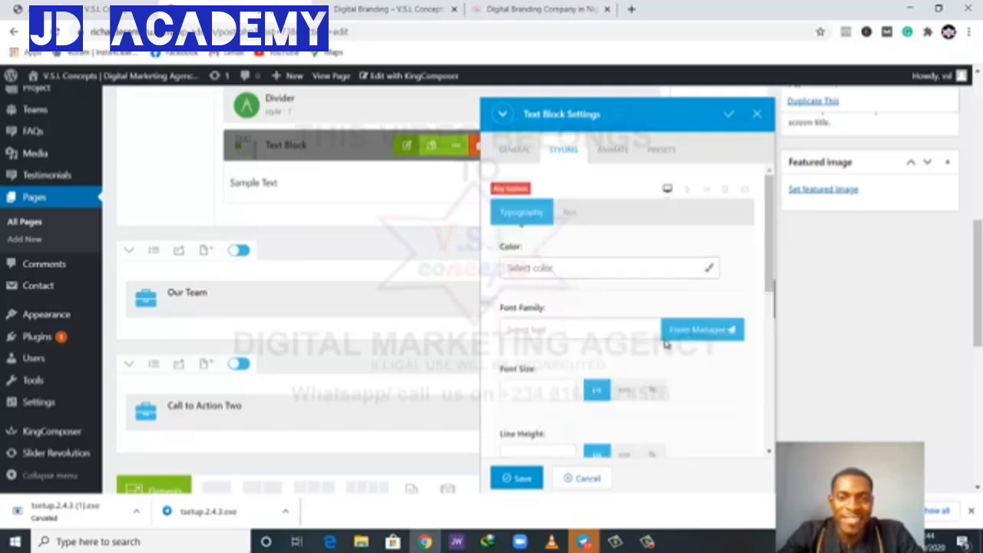
{"action": "left_click", "coordinate": [654, 269]}
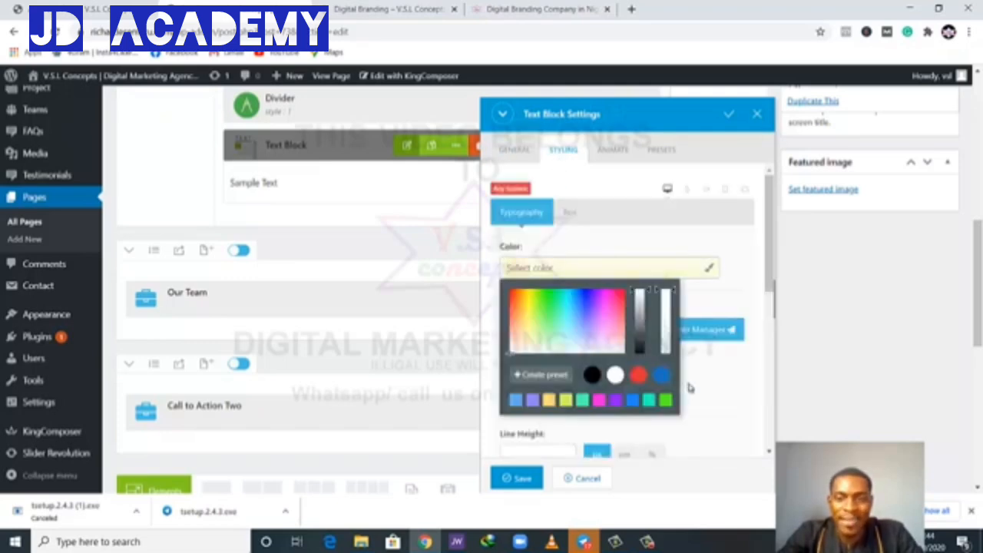
{"action": "scroll", "coordinate": [689, 388], "scroll_direction": "down", "scroll_amount": 2}
{"action": "scroll", "coordinate": [707, 372], "scroll_direction": "down", "scroll_amount": 4}
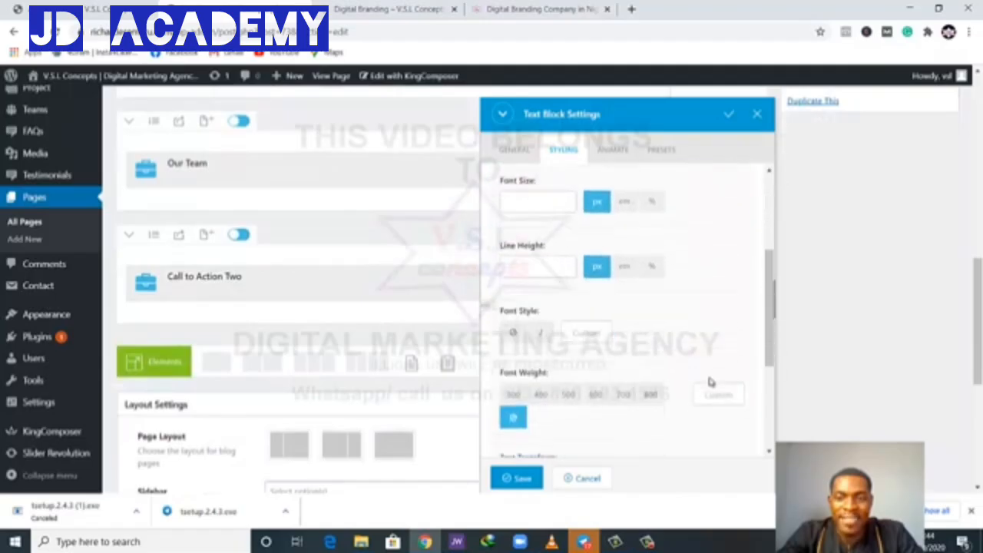
{"action": "left_click", "coordinate": [597, 408]}
{"action": "scroll", "coordinate": [606, 411], "scroll_direction": "down", "scroll_amount": 2}
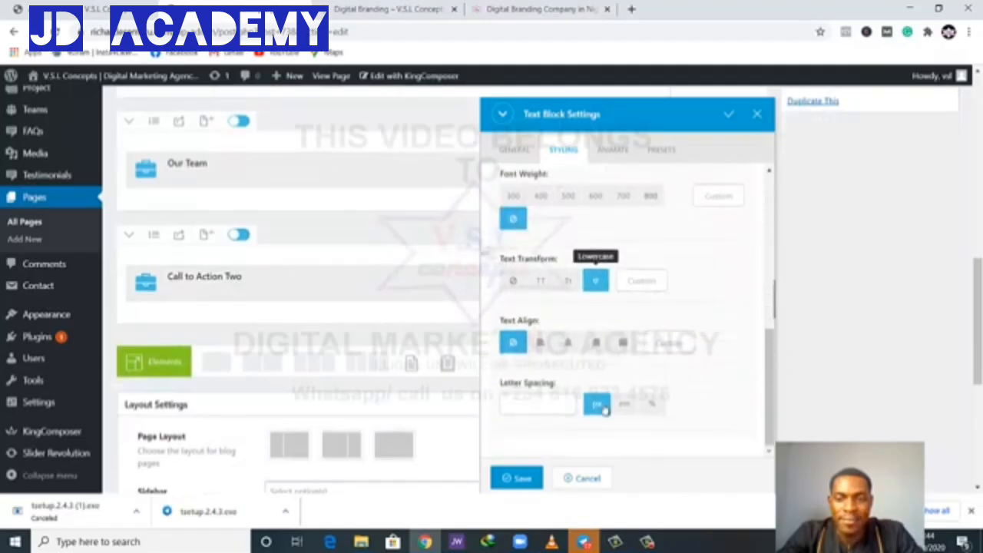
{"action": "left_click", "coordinate": [623, 342]}
{"action": "left_click", "coordinate": [519, 478]}
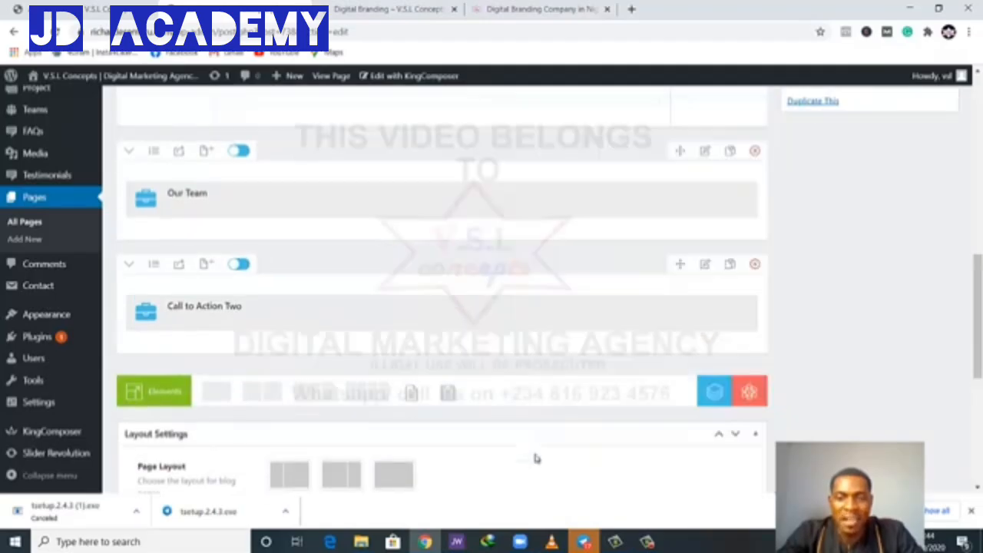
Step: Update the demo Digital Branding page with the new Divider and Text Block
{"action": "scroll", "coordinate": [603, 292], "scroll_direction": "up", "scroll_amount": 3}
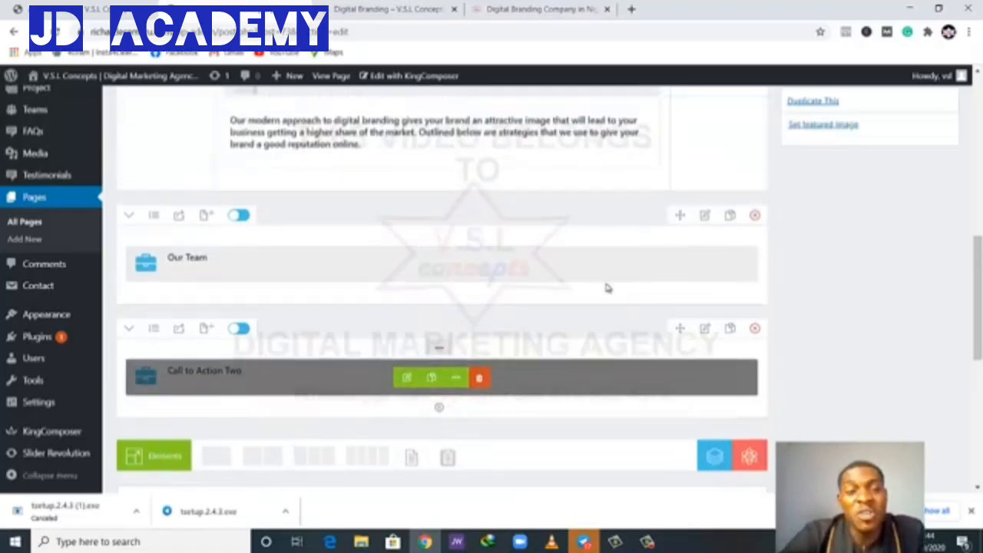
{"action": "scroll", "coordinate": [700, 174], "scroll_direction": "up", "scroll_amount": 5}
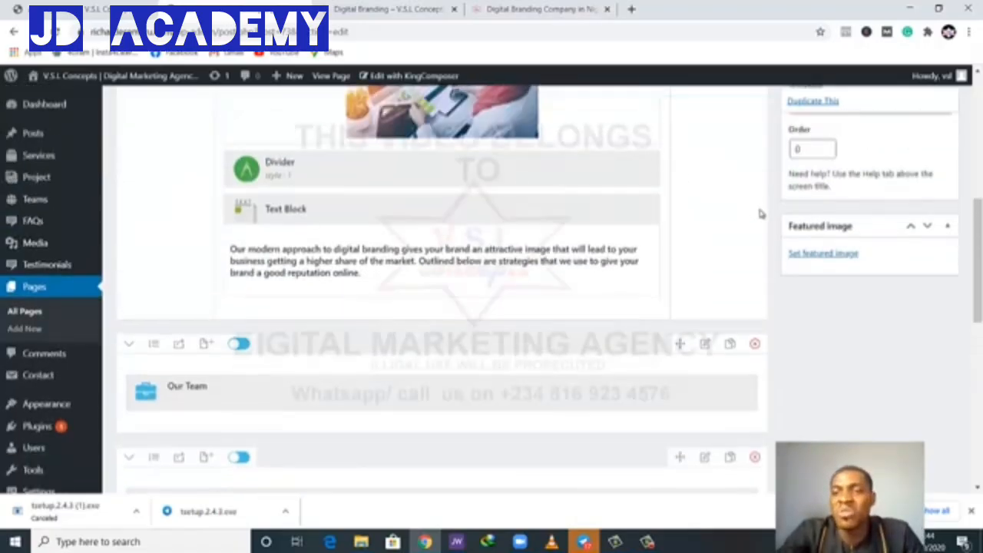
{"action": "left_click", "coordinate": [931, 320]}
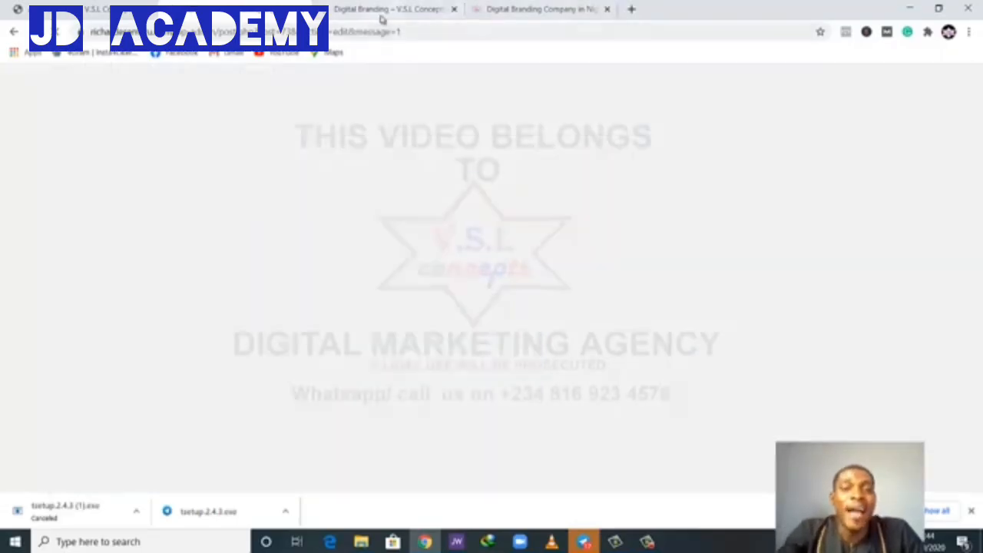
Step: Reload the demo page to check the divider and intro text, and examine the section below the intro on the live page
{"action": "left_click", "coordinate": [382, 15]}
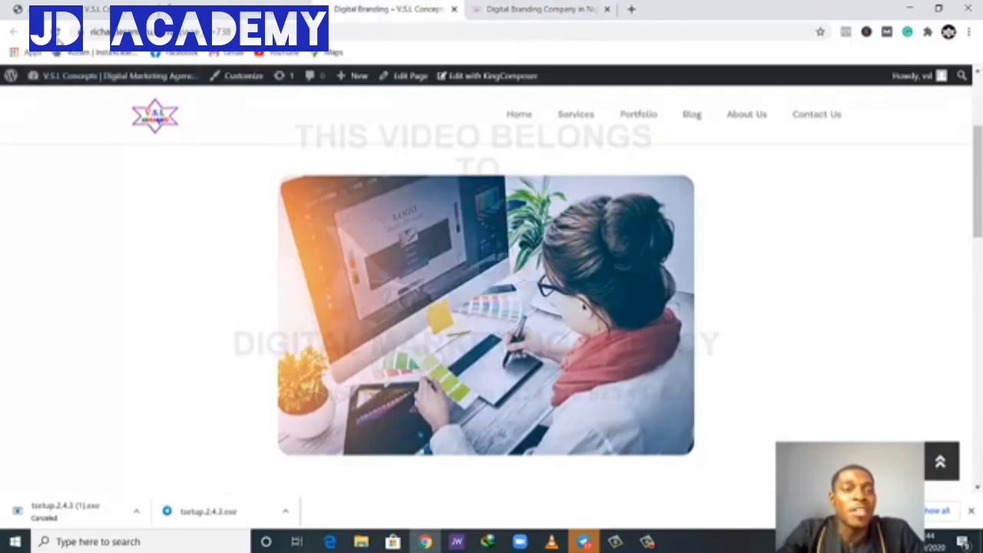
{"action": "scroll", "coordinate": [360, 338], "scroll_direction": "down", "scroll_amount": 3}
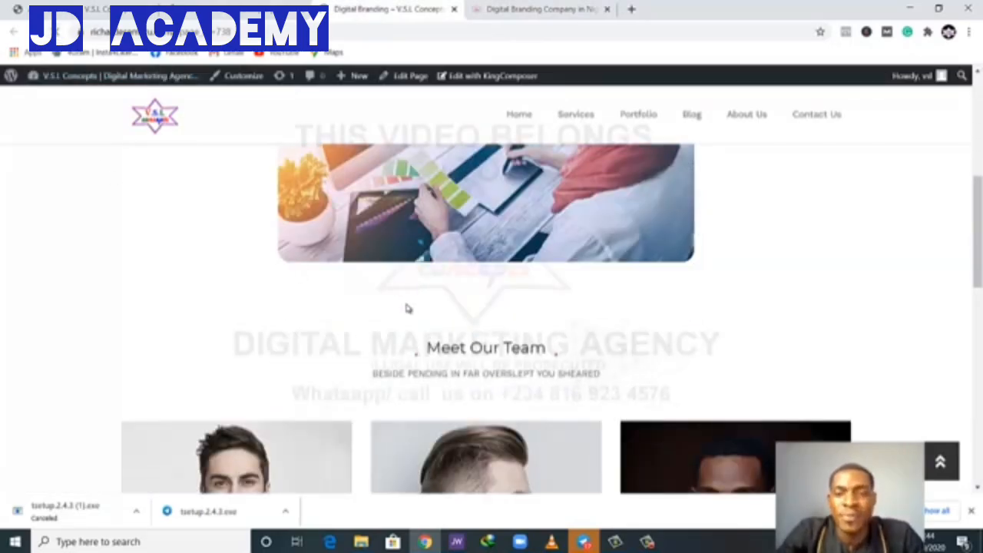
{"action": "scroll", "coordinate": [526, 321], "scroll_direction": "up", "scroll_amount": 6}
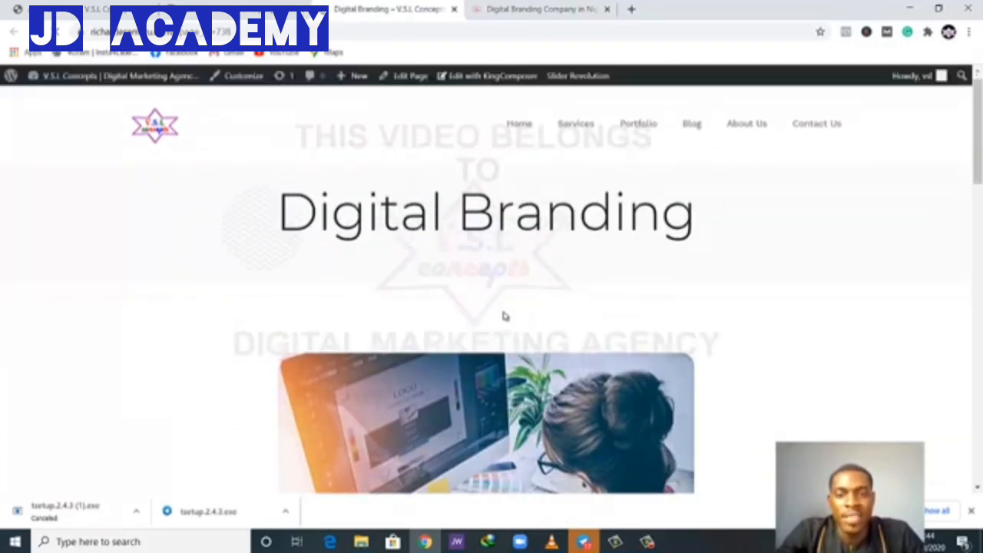
{"action": "scroll", "coordinate": [503, 315], "scroll_direction": "down", "scroll_amount": 3}
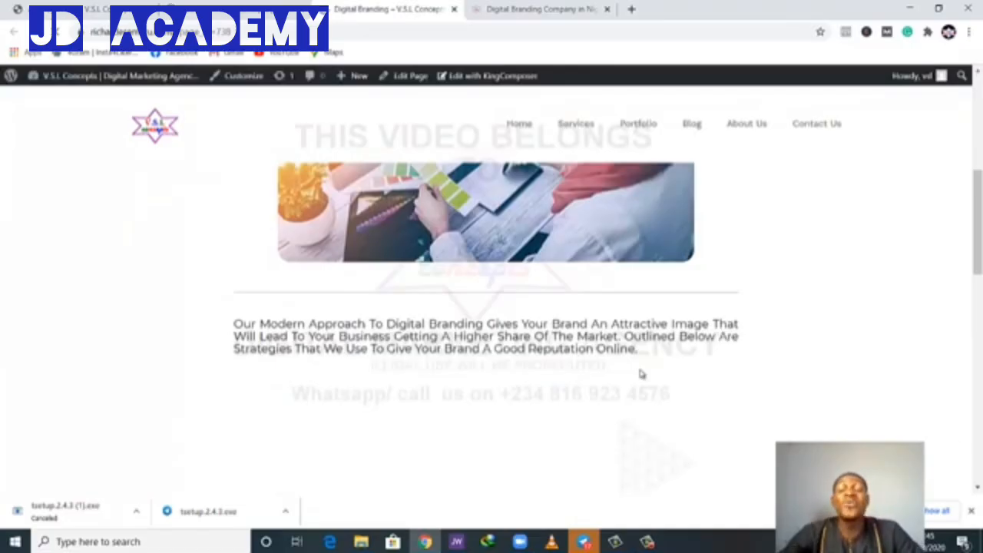
{"action": "scroll", "coordinate": [639, 373], "scroll_direction": "down", "scroll_amount": 3}
{"action": "scroll", "coordinate": [606, 284], "scroll_direction": "up", "scroll_amount": 2}
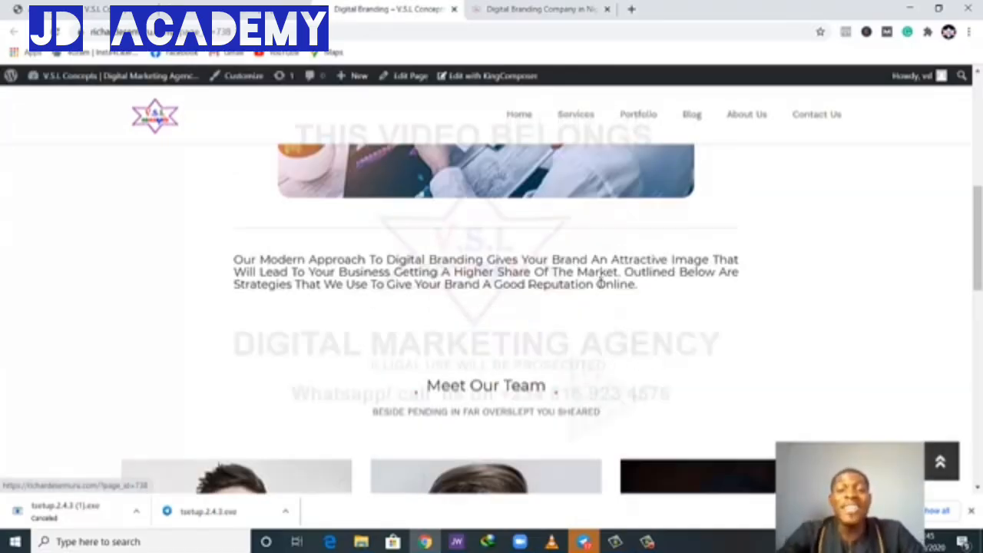
{"action": "left_click", "coordinate": [484, 6]}
{"action": "scroll", "coordinate": [576, 300], "scroll_direction": "down", "scroll_amount": 3}
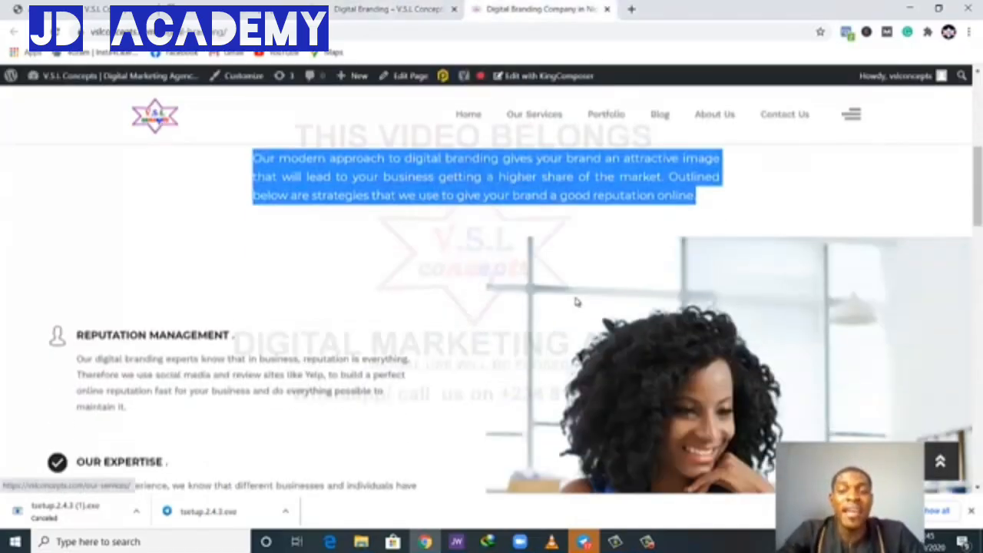
{"action": "scroll", "coordinate": [536, 313], "scroll_direction": "down", "scroll_amount": 2}
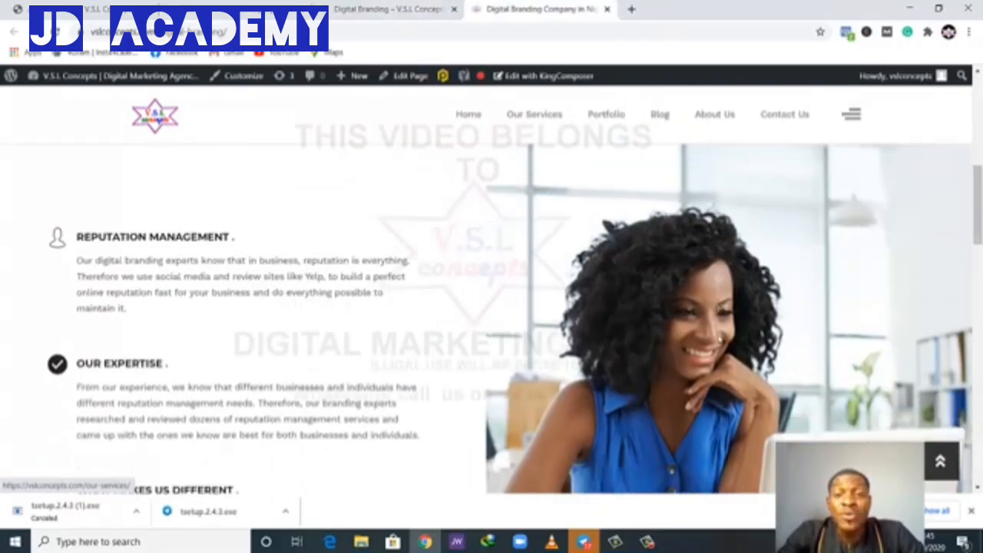
{"action": "scroll", "coordinate": [536, 314], "scroll_direction": "up", "scroll_amount": 2}
{"action": "scroll", "coordinate": [429, 365], "scroll_direction": "down", "scroll_amount": 1}
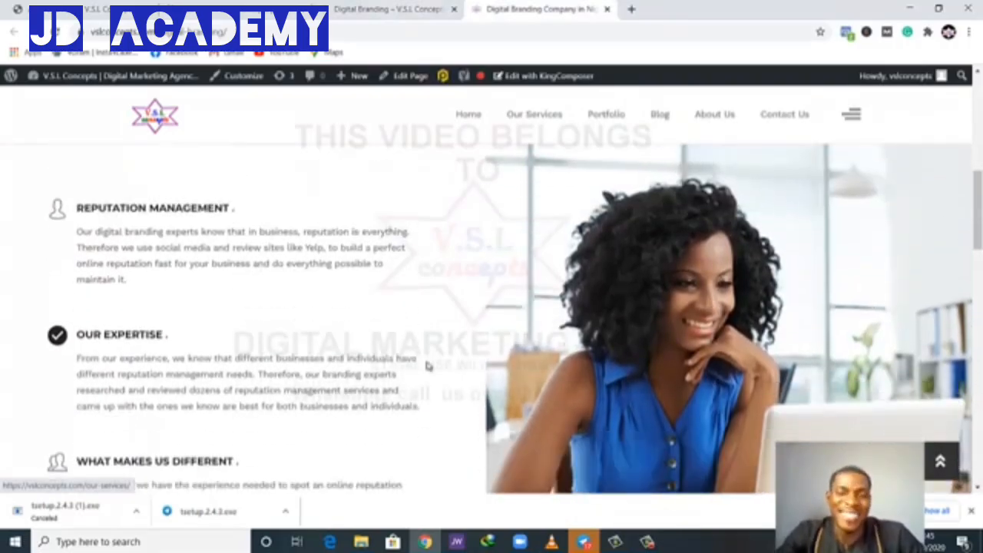
Step: Duplicate the Our Team row in the demo Digital Branding page editor
{"action": "left_click", "coordinate": [342, 11]}
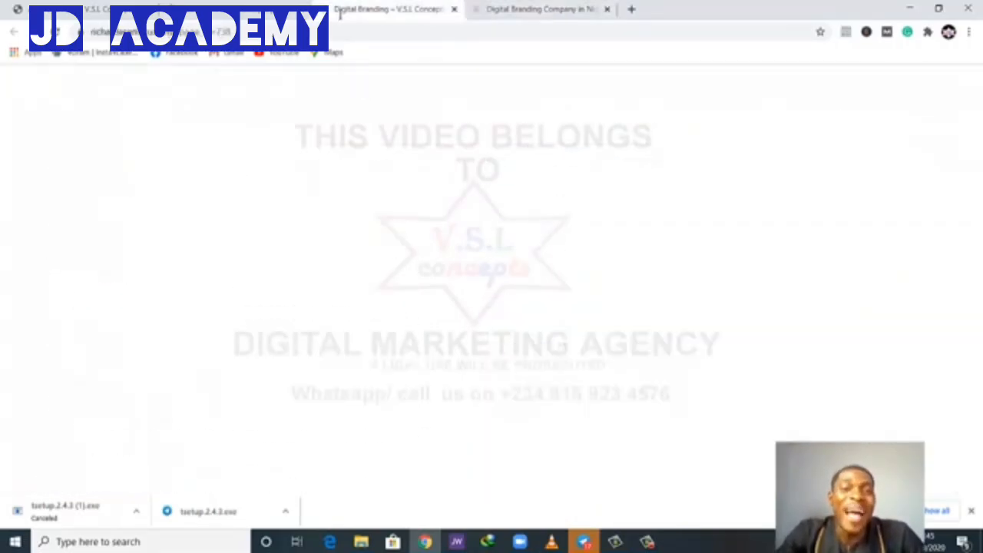
{"action": "left_click", "coordinate": [221, 11]}
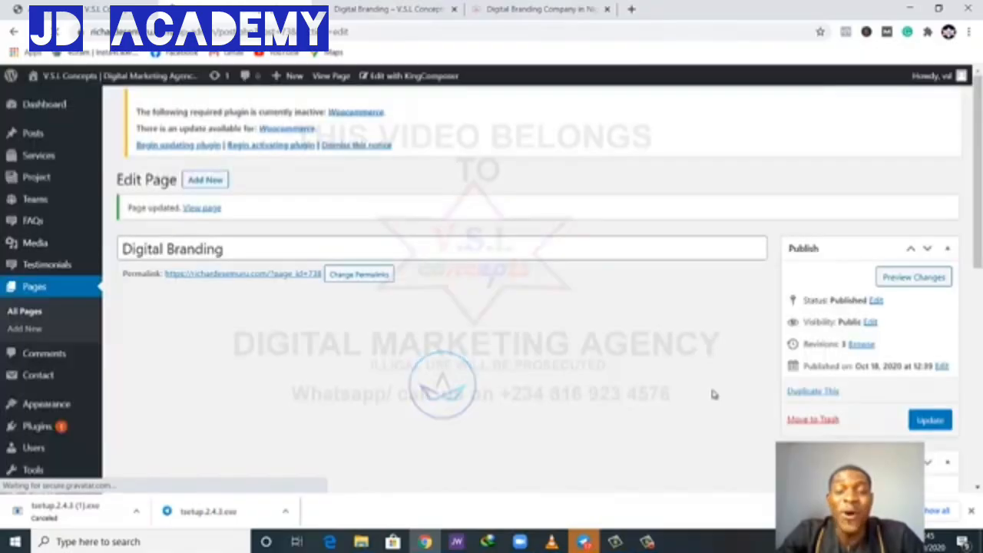
{"action": "scroll", "coordinate": [713, 395], "scroll_direction": "down", "scroll_amount": 2}
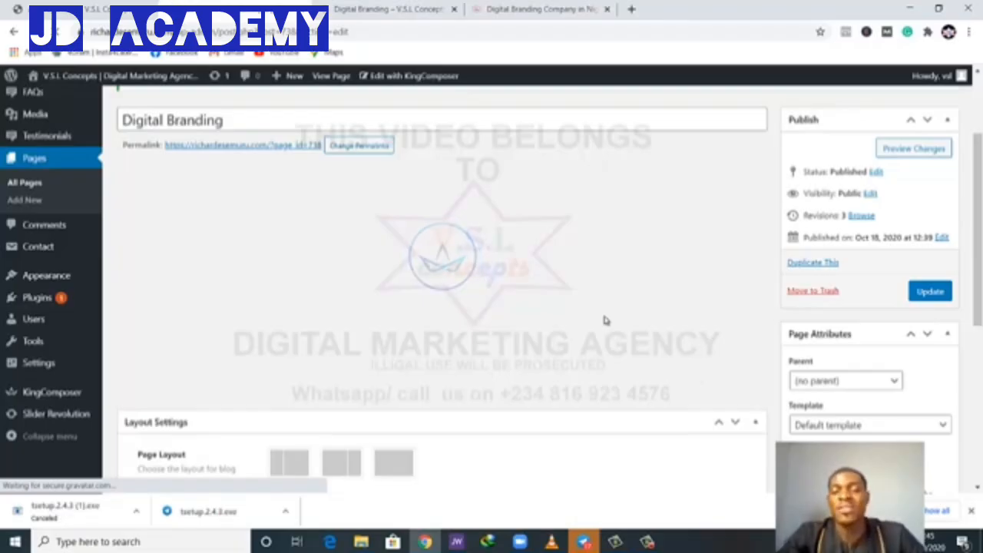
{"action": "scroll", "coordinate": [612, 317], "scroll_direction": "down", "scroll_amount": 2}
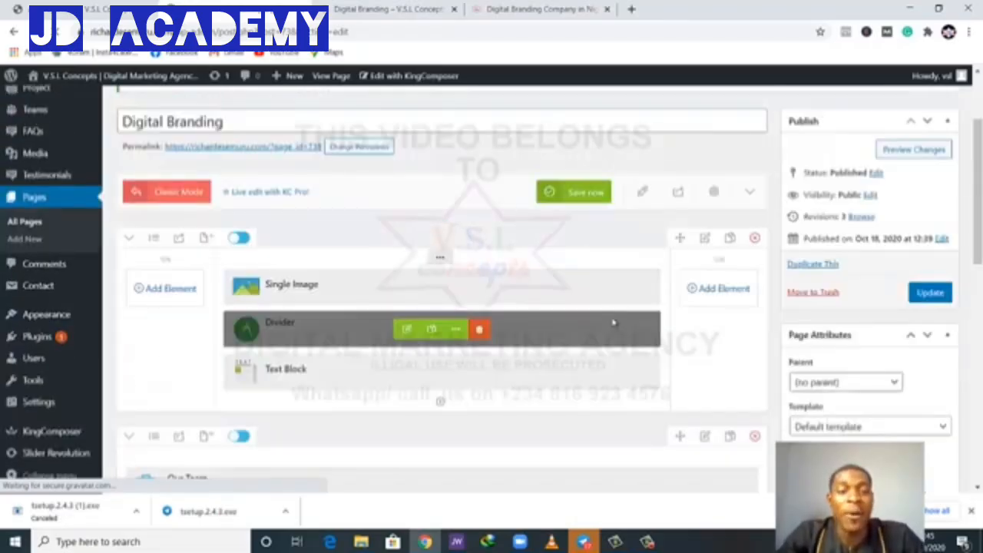
{"action": "scroll", "coordinate": [499, 342], "scroll_direction": "down", "scroll_amount": 2}
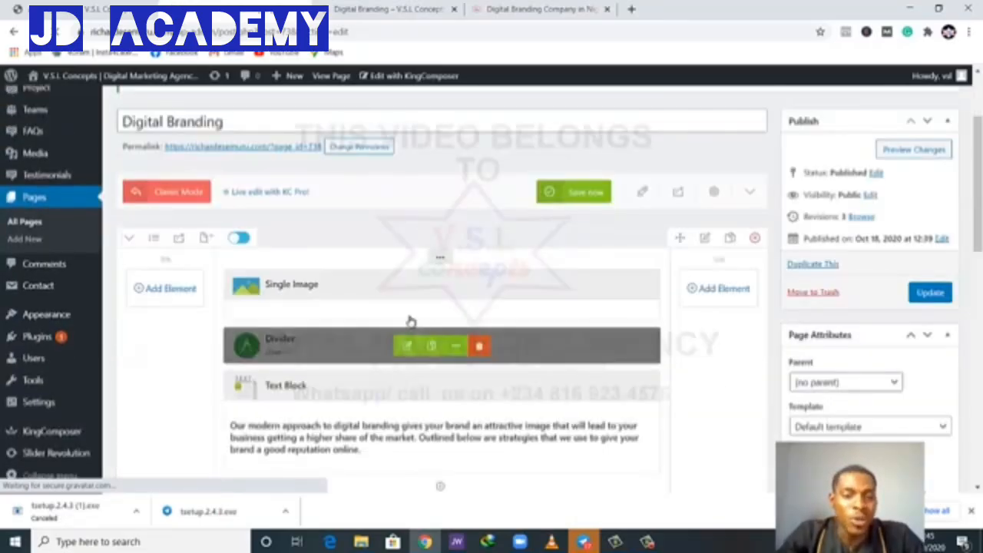
{"action": "scroll", "coordinate": [493, 364], "scroll_direction": "down", "scroll_amount": 2}
{"action": "scroll", "coordinate": [493, 364], "scroll_direction": "down", "scroll_amount": 3}
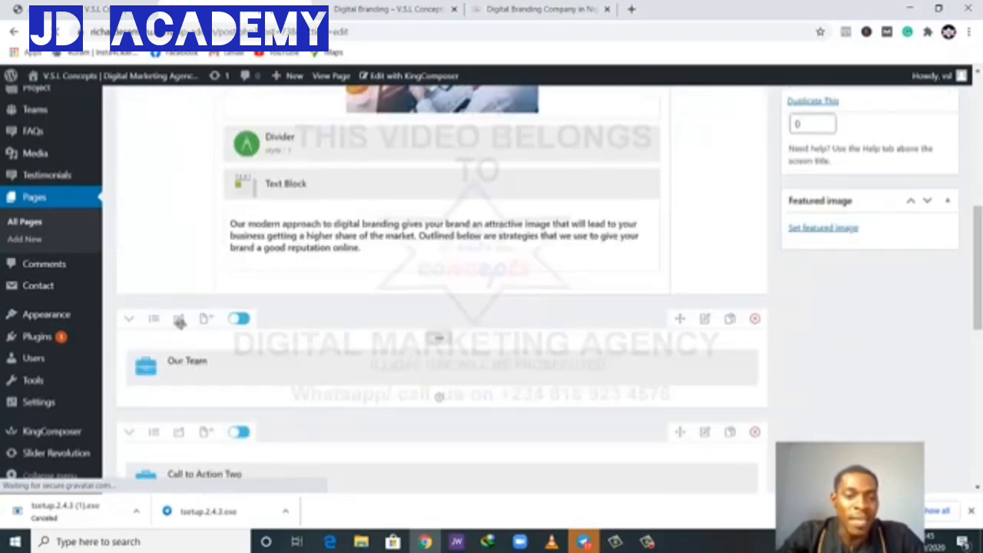
{"action": "left_click", "coordinate": [730, 321]}
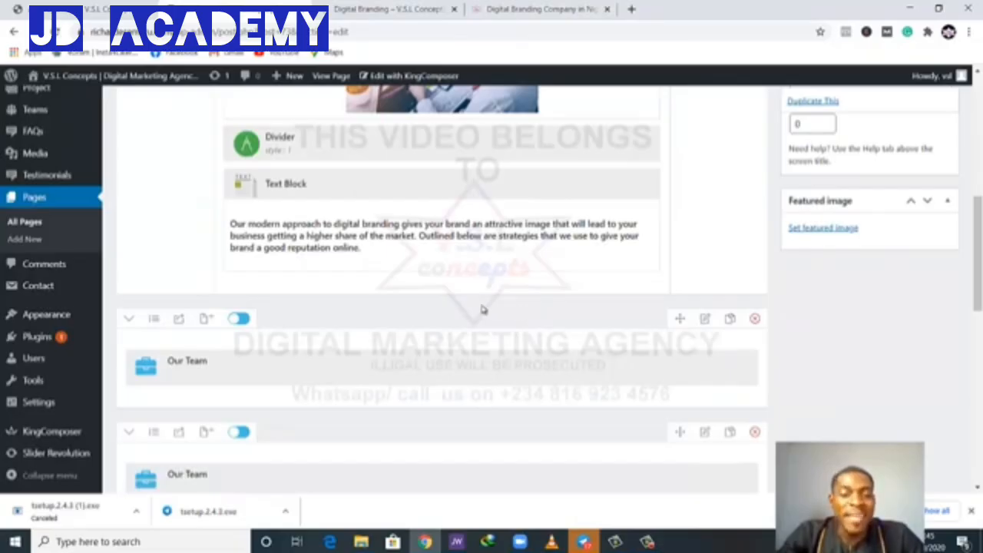
Step: Replace the Our Team element in the first of the two duplicate rows with a Why Choose us element
{"action": "mouse_move", "coordinate": [432, 381]}
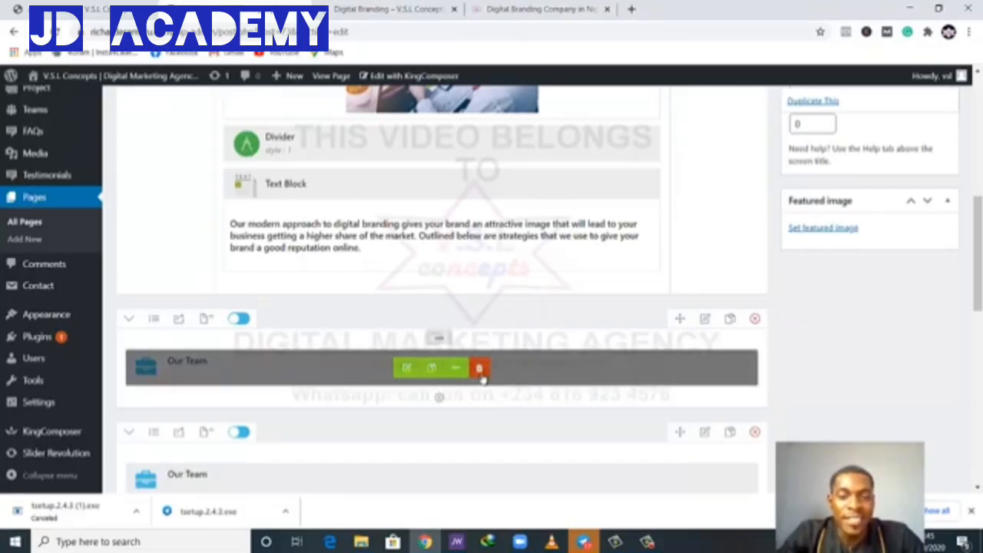
{"action": "left_click", "coordinate": [479, 369]}
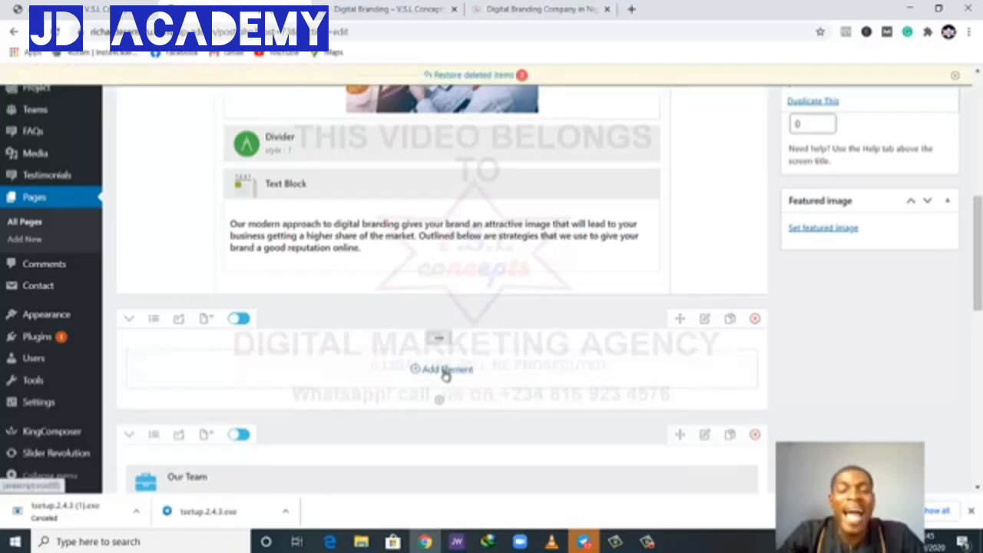
{"action": "left_click", "coordinate": [445, 370]}
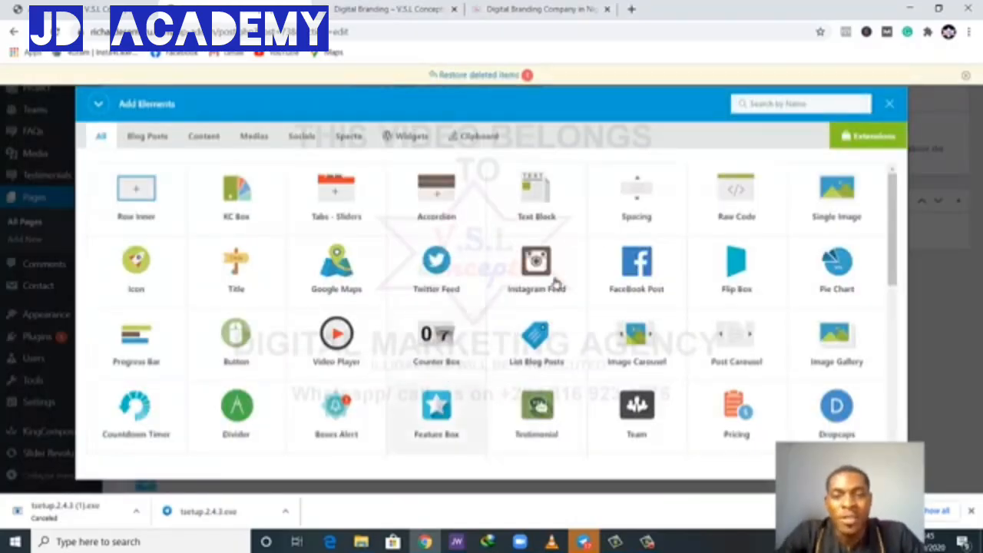
{"action": "scroll", "coordinate": [556, 286], "scroll_direction": "down", "scroll_amount": 6}
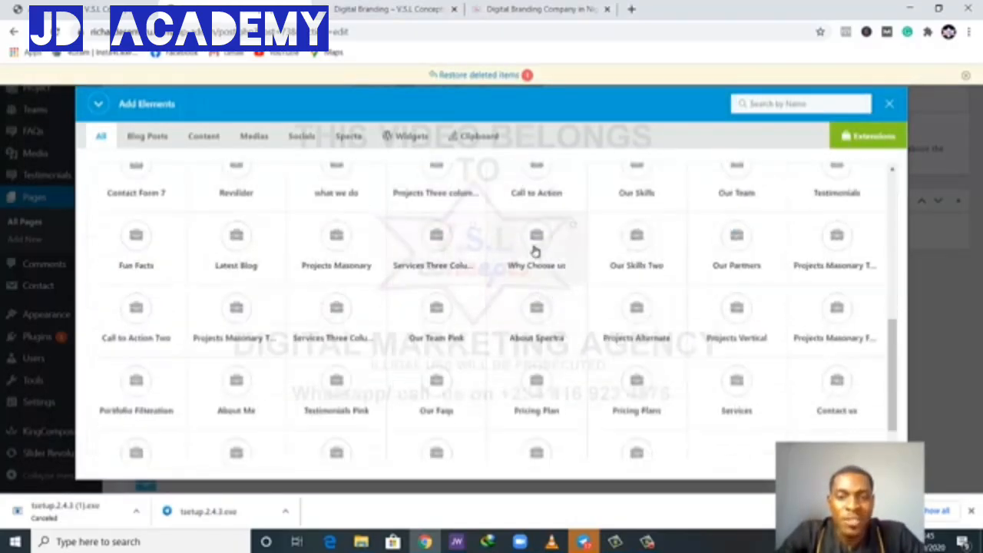
{"action": "left_click", "coordinate": [537, 251]}
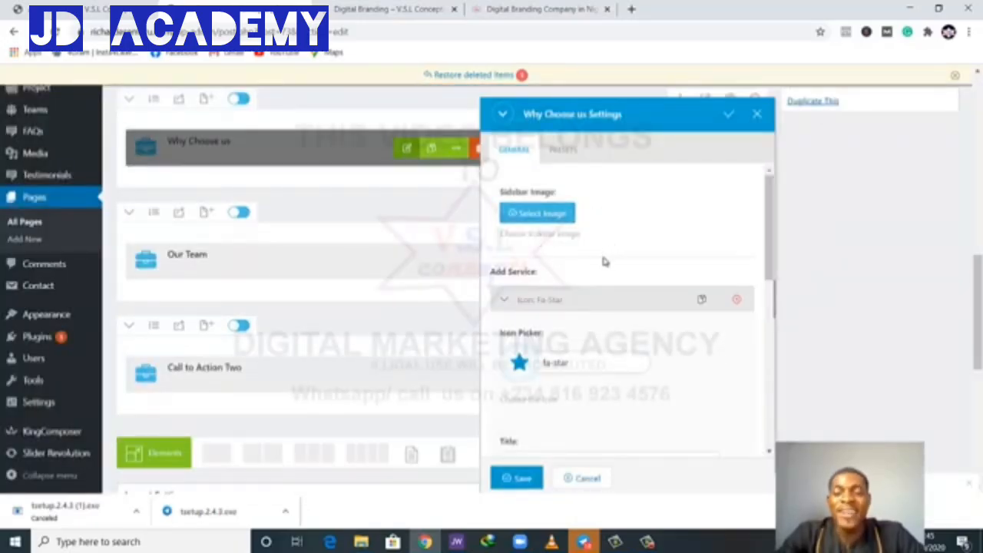
Step: Upload the strategic image from the portfolio folder and select it as the Why Choose us sidebar image
{"action": "left_click", "coordinate": [549, 221]}
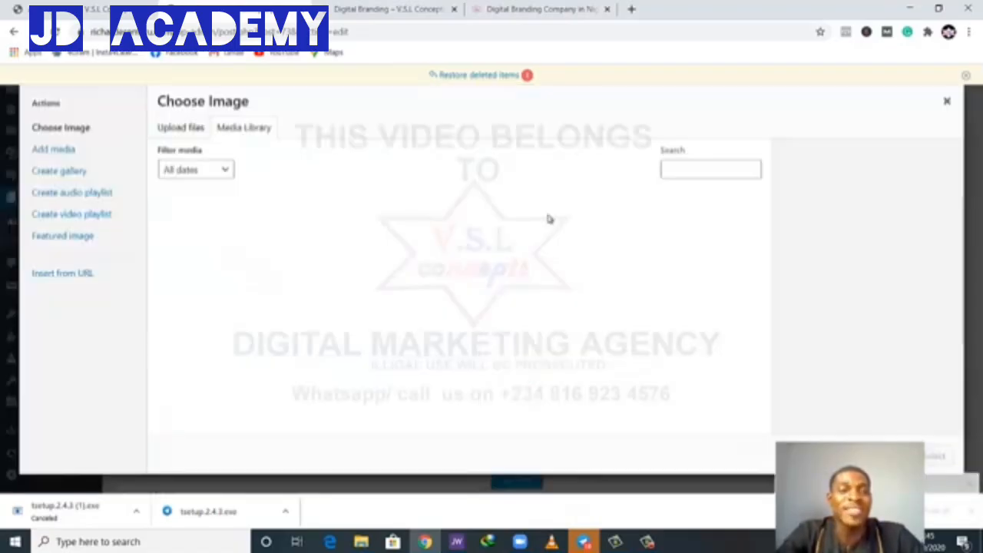
{"action": "left_click", "coordinate": [185, 128]}
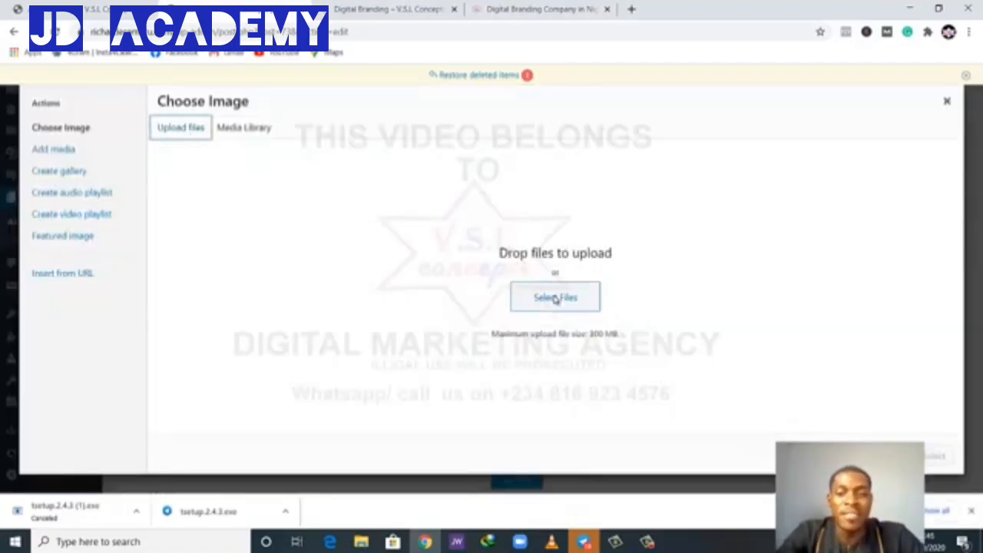
{"action": "left_click", "coordinate": [554, 298]}
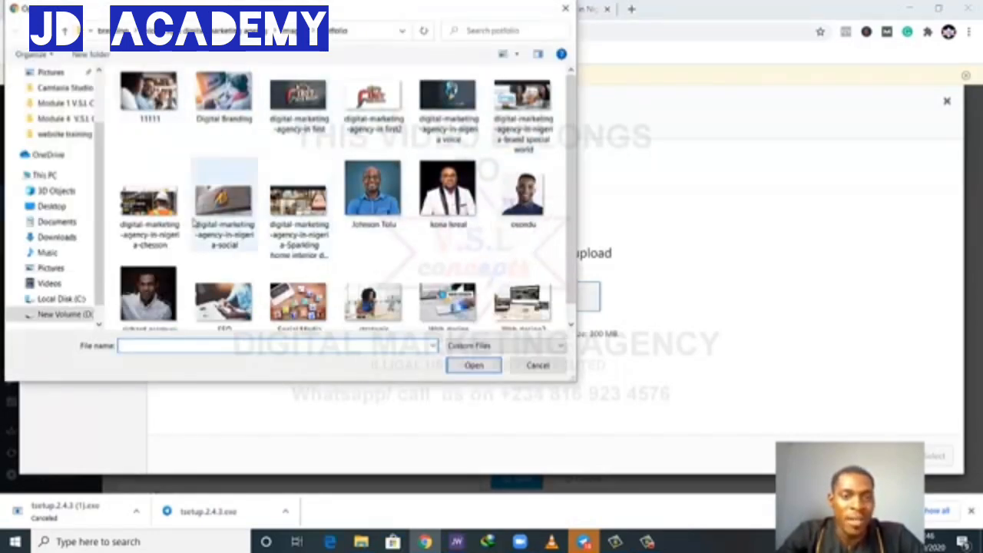
{"action": "scroll", "coordinate": [184, 256], "scroll_direction": "down", "scroll_amount": 1}
{"action": "left_click", "coordinate": [373, 286]}
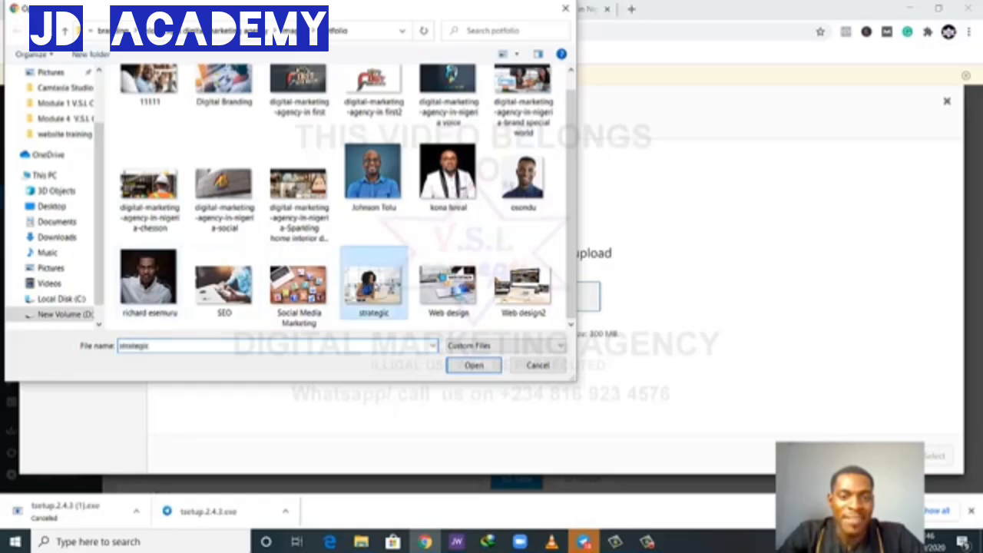
{"action": "left_click", "coordinate": [475, 365]}
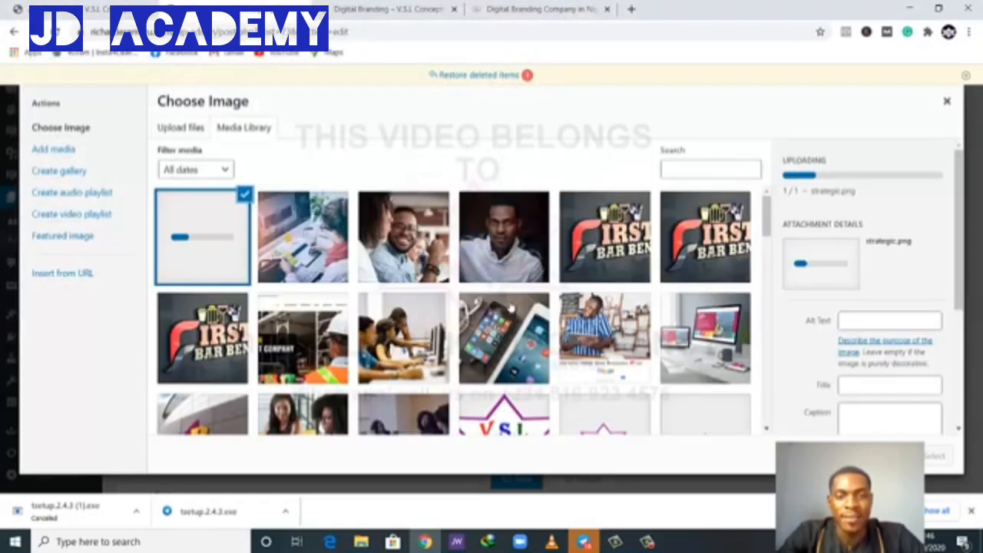
{"action": "left_click", "coordinate": [934, 456]}
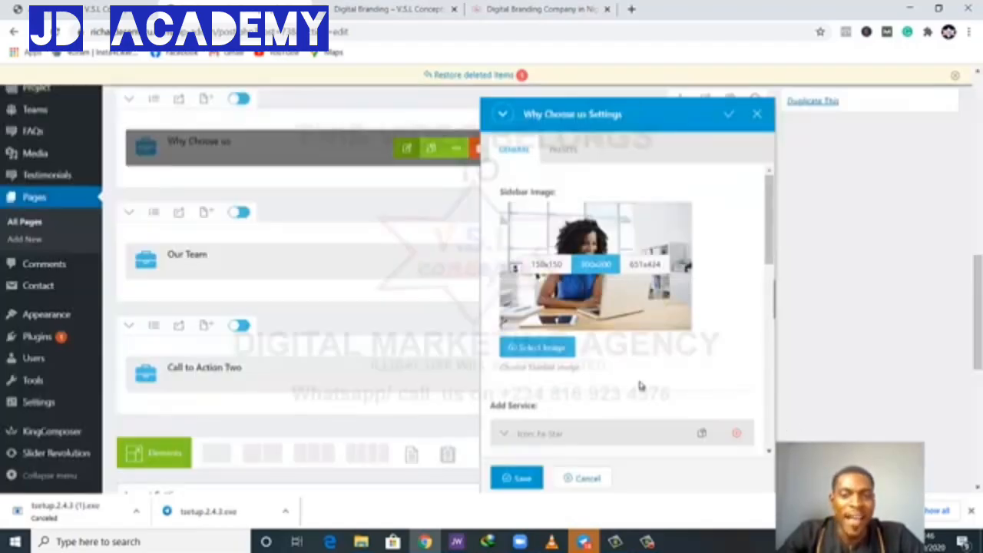
Step: Copy the REPUTATION MANAGEMENT heading from the live Digital Branding page
{"action": "scroll", "coordinate": [640, 386], "scroll_direction": "down", "scroll_amount": 2}
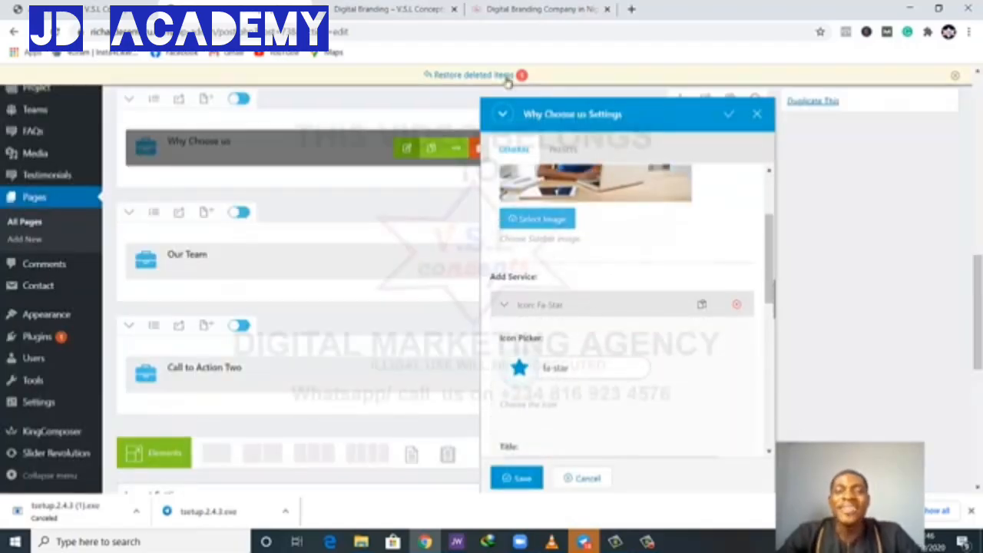
{"action": "left_click", "coordinate": [500, 8]}
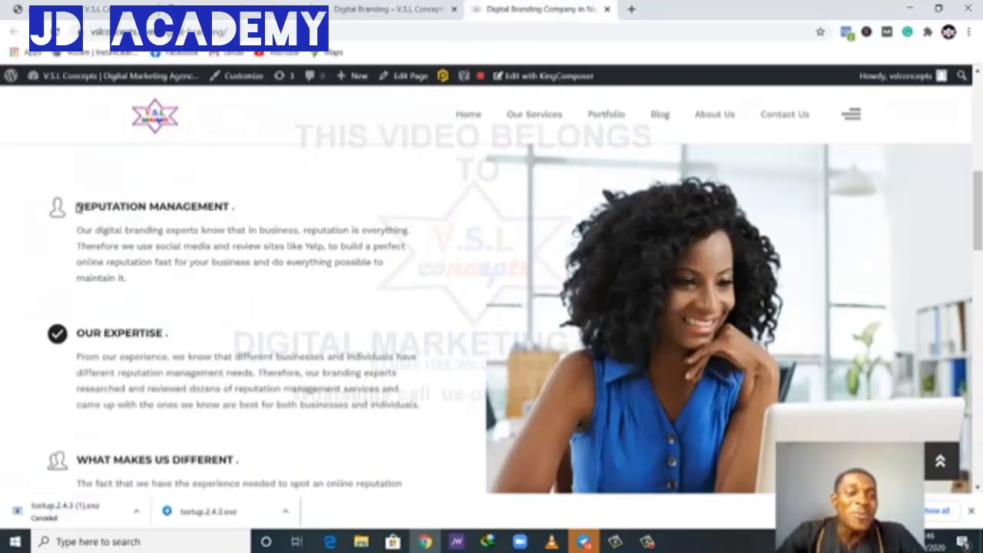
{"action": "left_click_drag", "start_coordinate": [78, 207], "coordinate": [241, 208]}
{"action": "key", "text": "ctrl+c"}
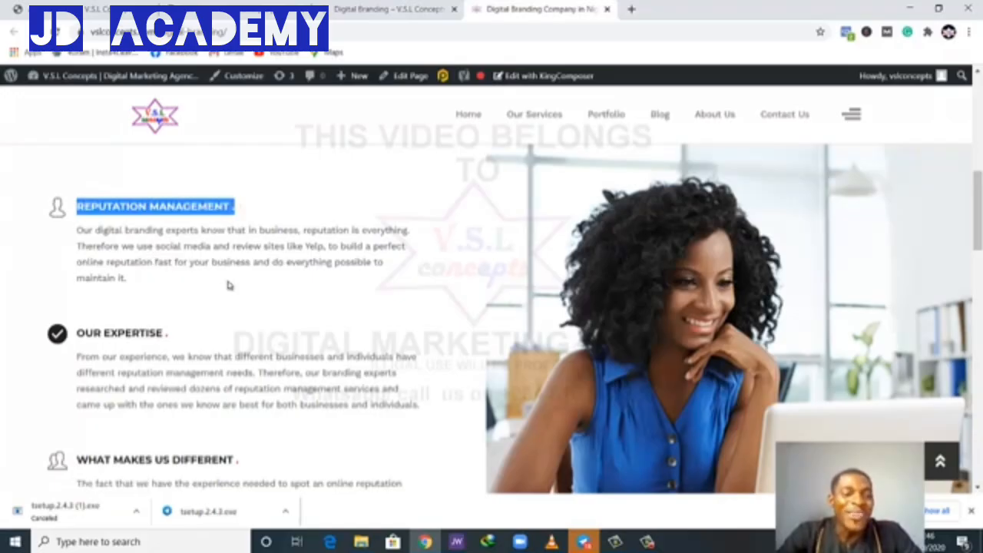
{"action": "scroll", "coordinate": [84, 361], "scroll_direction": "down", "scroll_amount": 2}
{"action": "scroll", "coordinate": [156, 345], "scroll_direction": "up", "scroll_amount": 1}
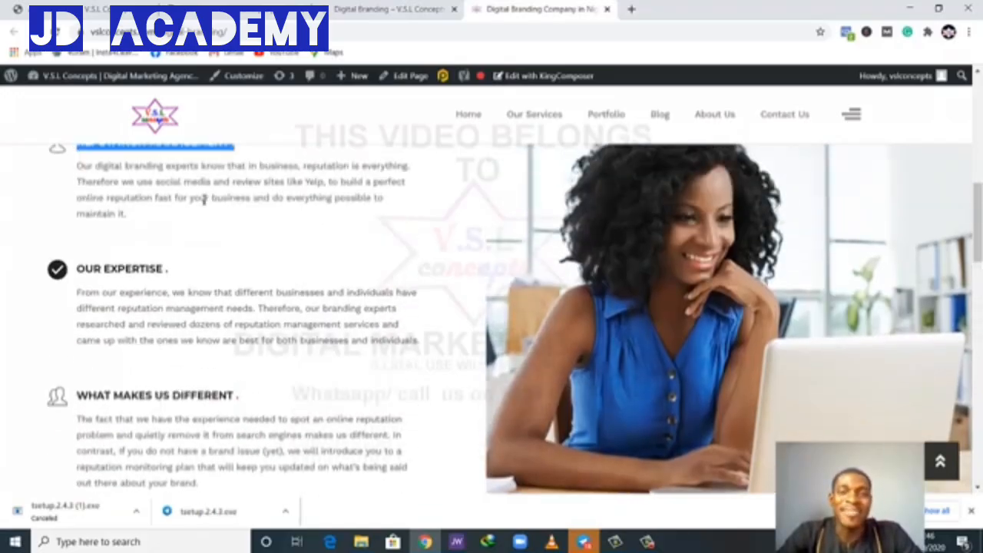
Step: Give the first service in the Why Choose us settings the flaticon-users icon and the title REPUTATION MANAGEMENT
{"action": "left_click", "coordinate": [390, 9]}
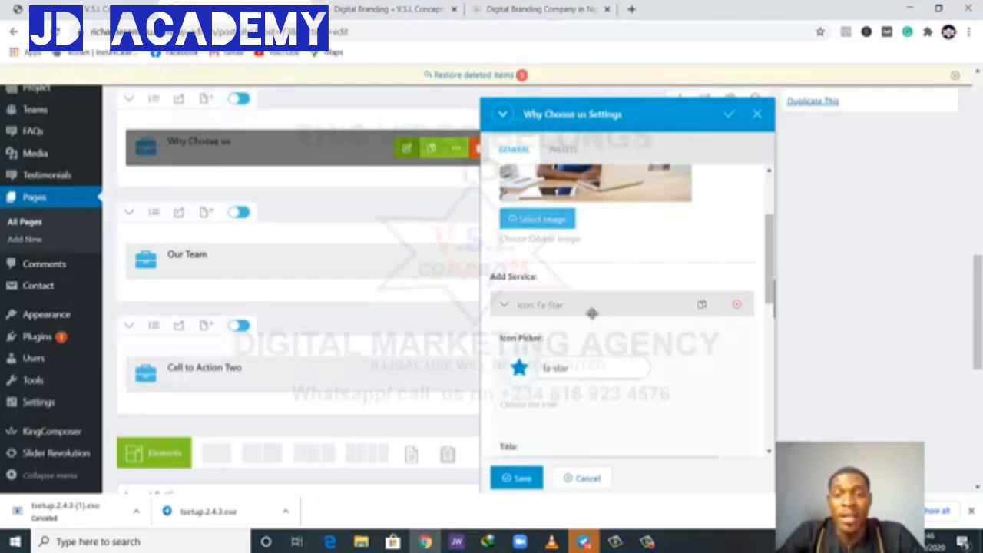
{"action": "scroll", "coordinate": [592, 313], "scroll_direction": "down", "scroll_amount": 1}
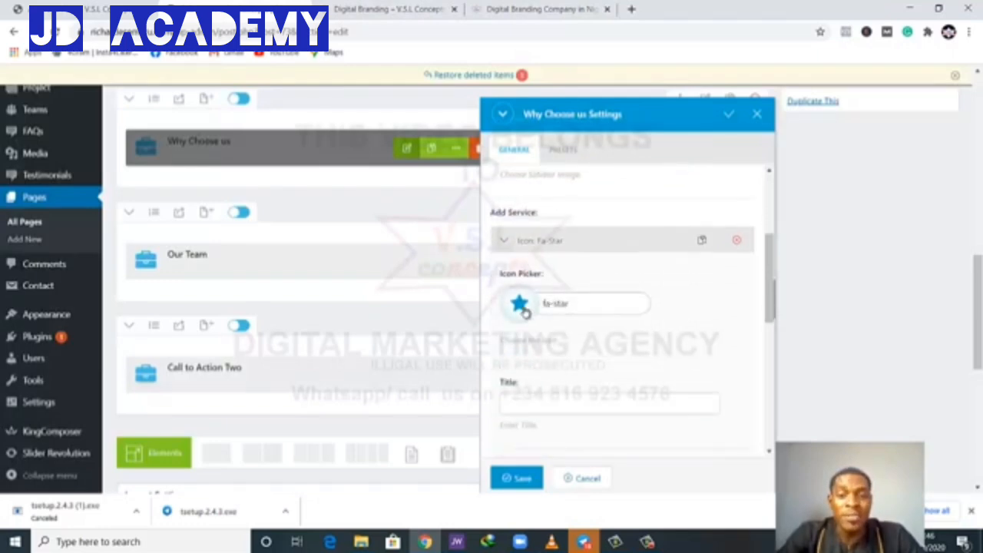
{"action": "left_click", "coordinate": [524, 312]}
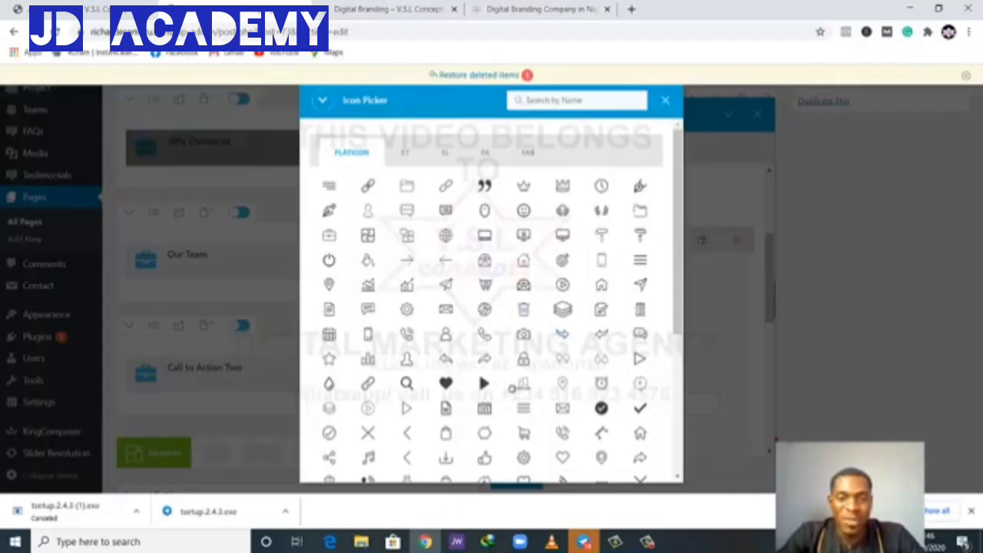
{"action": "left_click", "coordinate": [523, 384]}
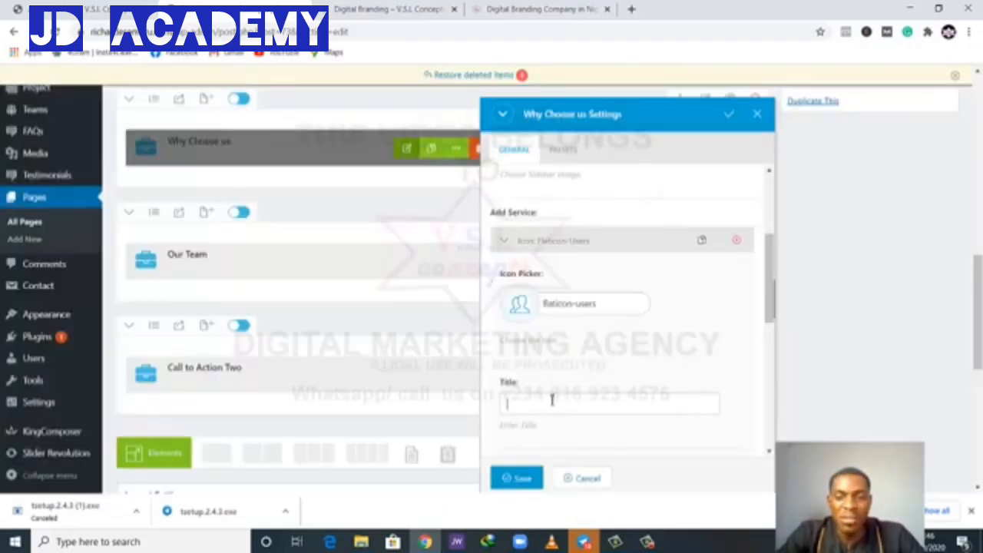
{"action": "left_click", "coordinate": [553, 401]}
{"action": "scroll", "coordinate": [552, 403], "scroll_direction": "down", "scroll_amount": 1}
{"action": "key", "text": "ctrl+v"}
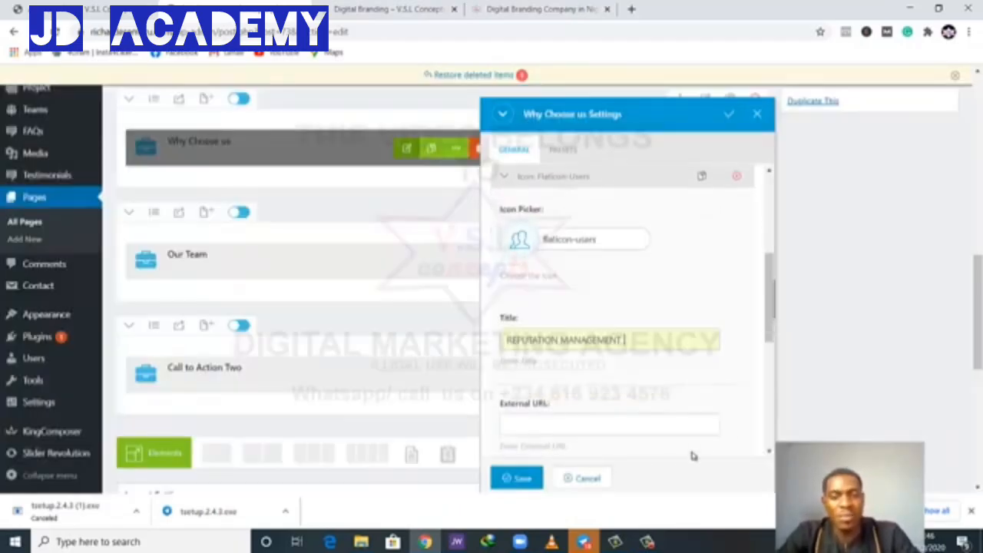
Step: Fill the first service's text with the live page's Reputation Management paragraph, from "Our digital branding experts know" to "everything possible to maintain it"
{"action": "scroll", "coordinate": [664, 379], "scroll_direction": "down", "scroll_amount": 1}
{"action": "scroll", "coordinate": [664, 378], "scroll_direction": "up", "scroll_amount": 2}
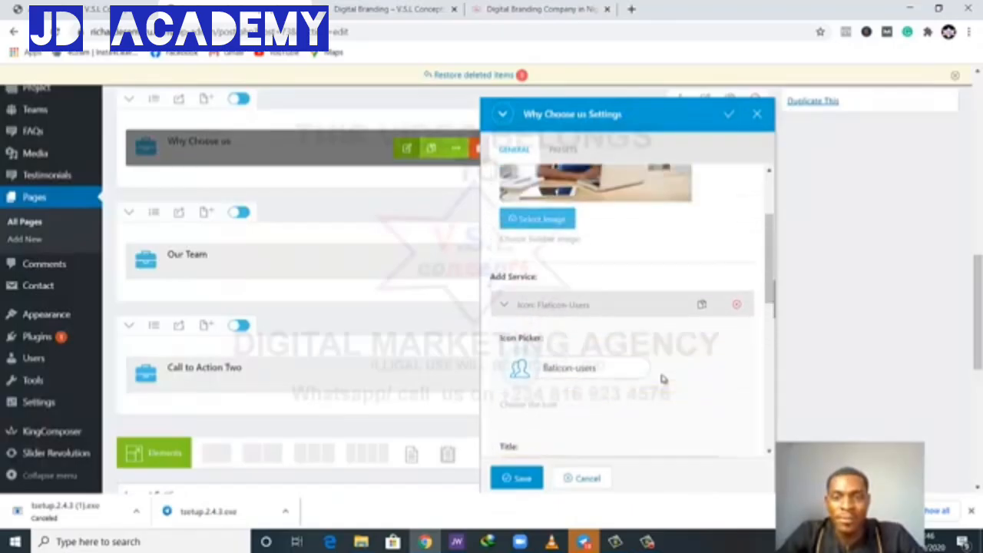
{"action": "scroll", "coordinate": [664, 379], "scroll_direction": "down", "scroll_amount": 3}
{"action": "scroll", "coordinate": [664, 379], "scroll_direction": "down", "scroll_amount": 1}
{"action": "left_click", "coordinate": [605, 353]}
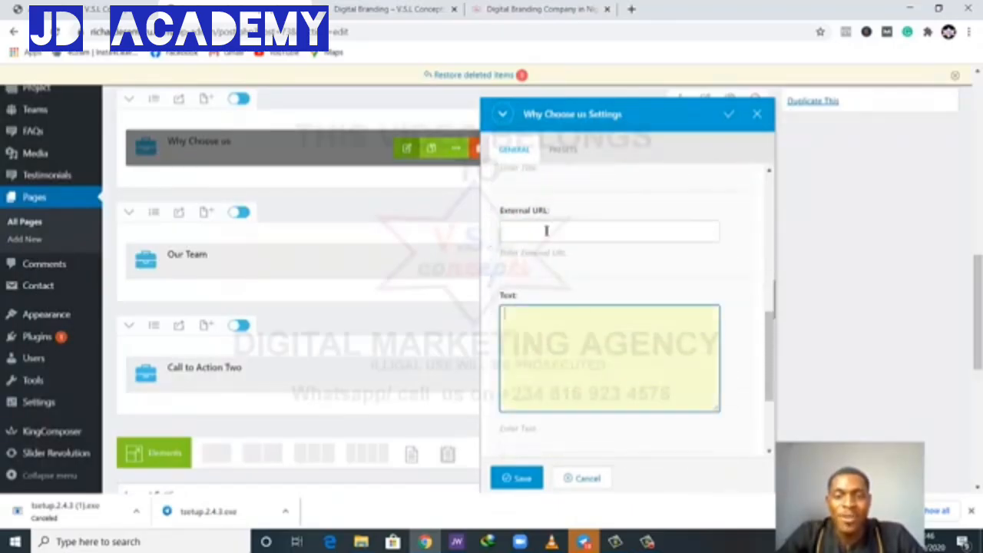
{"action": "left_click", "coordinate": [508, 18]}
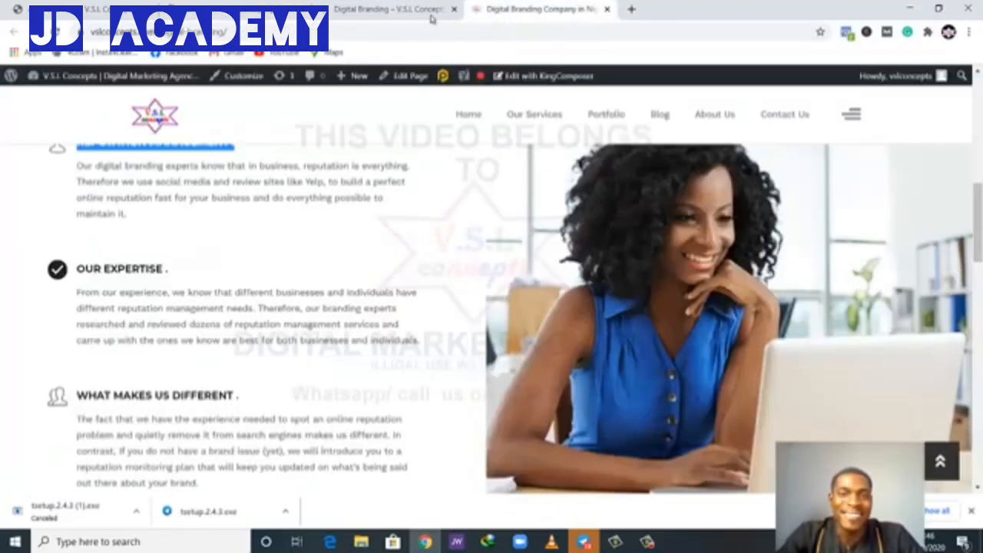
{"action": "scroll", "coordinate": [99, 225], "scroll_direction": "up", "scroll_amount": 1}
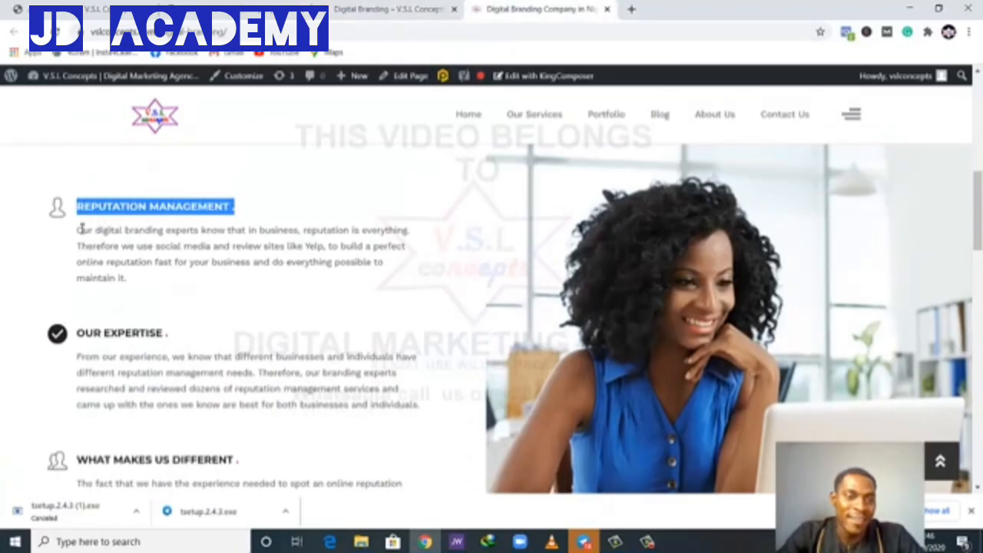
{"action": "left_click_drag", "start_coordinate": [80, 228], "coordinate": [162, 281]}
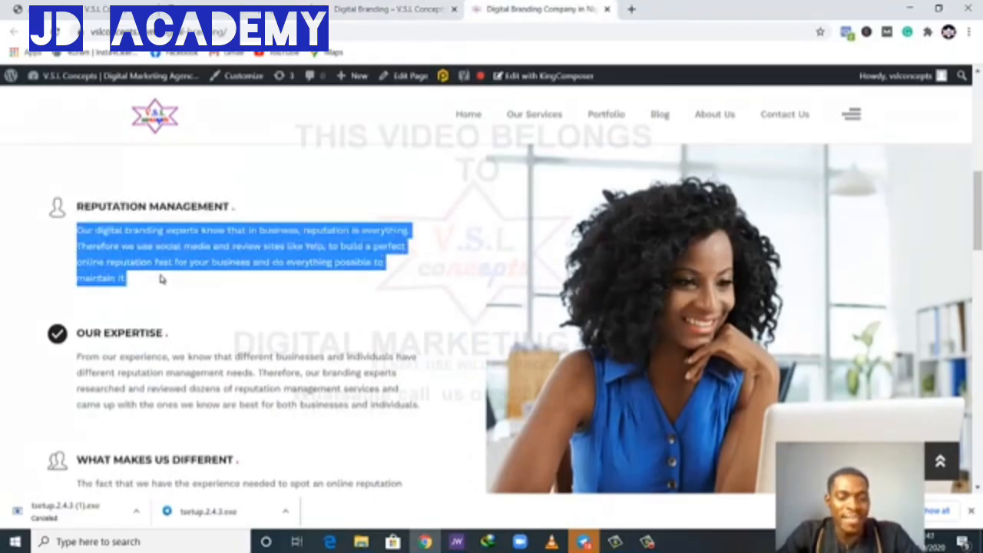
{"action": "left_click", "coordinate": [341, 11]}
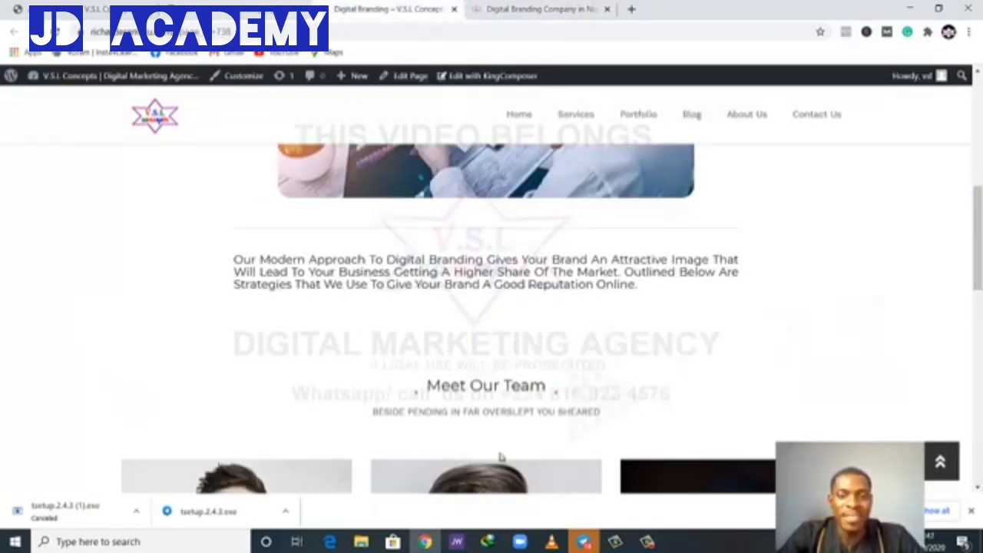
{"action": "left_click", "coordinate": [215, 13]}
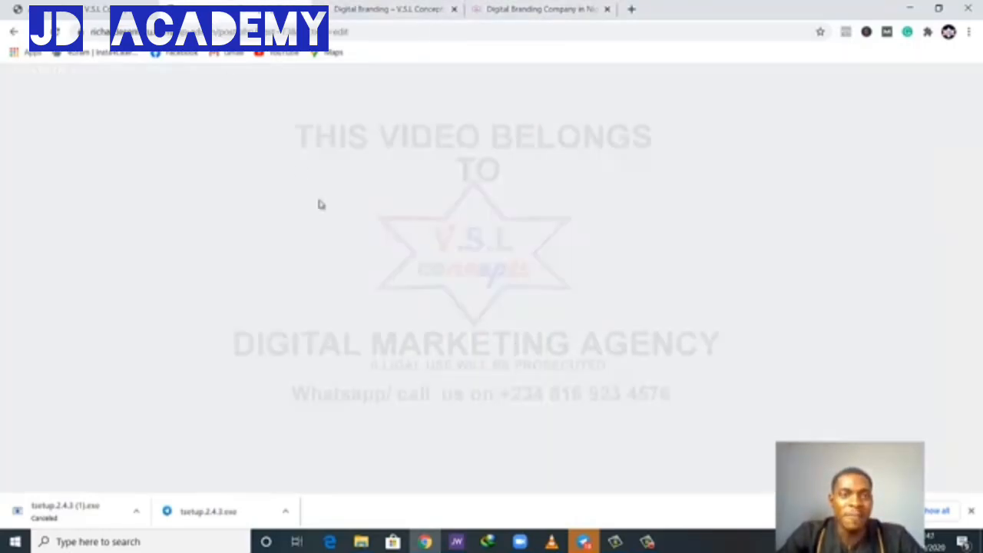
{"action": "left_click", "coordinate": [621, 388]}
{"action": "type", "text": "Our digital branding experts know that in business, reputation is everything. Therefore we use social media and review sites like Yelp, to build a perfect online reputation trail for your business and do everything possible to maintain it"}
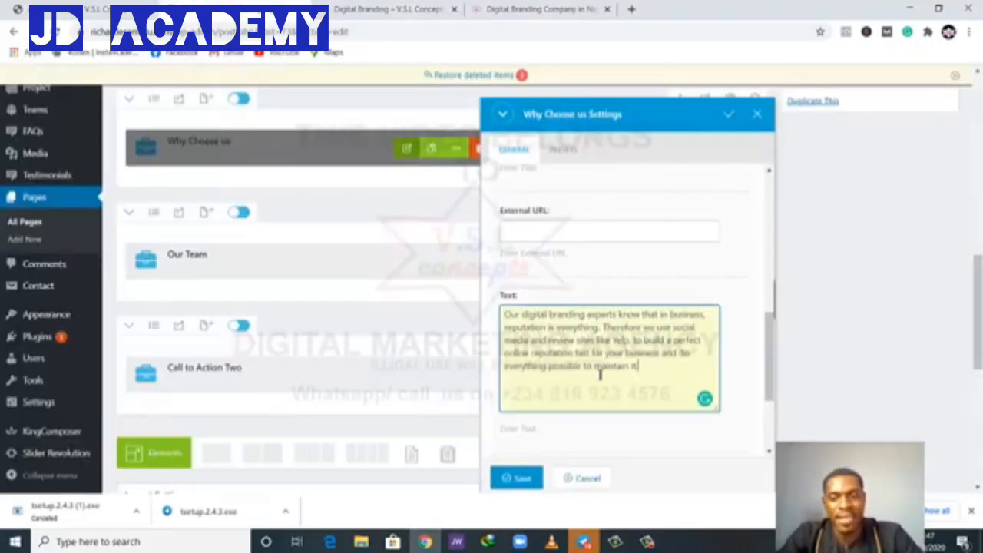
Step: Copy the OUR EXPERTISE heading from the live Digital Branding page
{"action": "scroll", "coordinate": [686, 331], "scroll_direction": "down", "scroll_amount": 2}
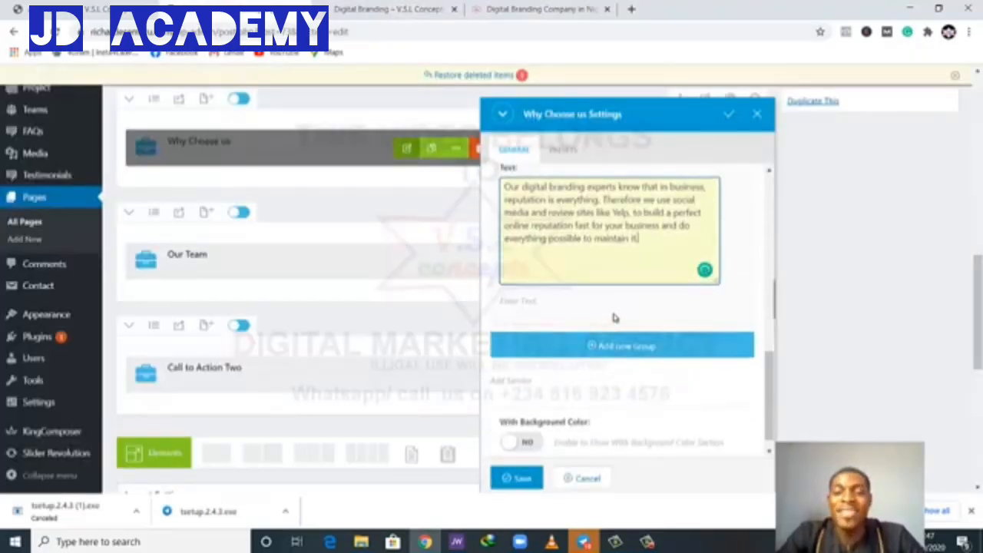
{"action": "scroll", "coordinate": [614, 315], "scroll_direction": "up", "scroll_amount": 1}
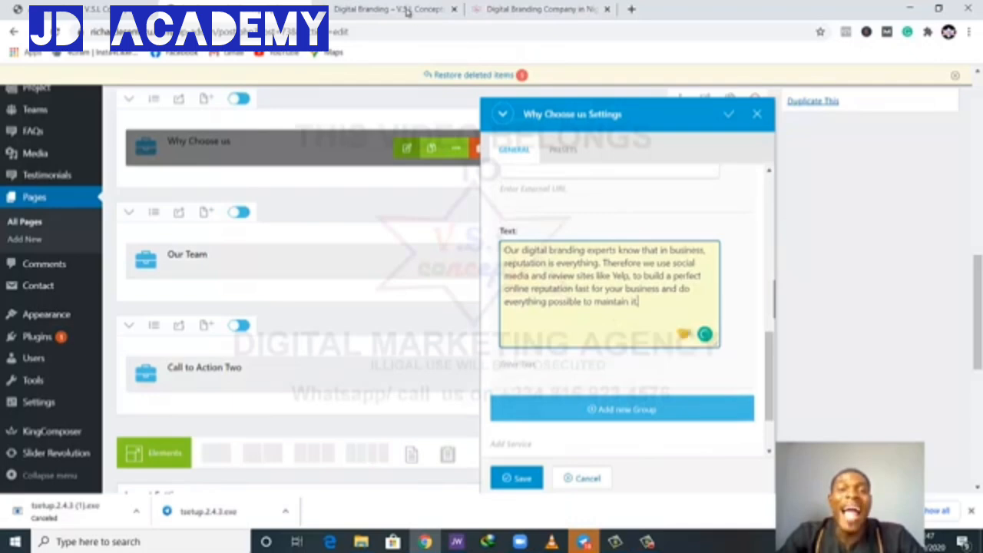
{"action": "left_click", "coordinate": [505, 16]}
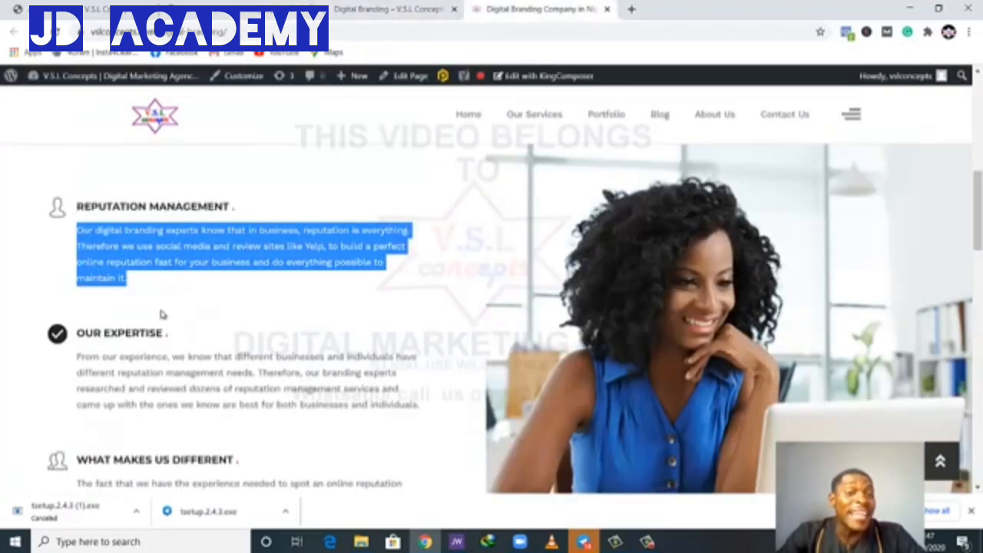
{"action": "scroll", "coordinate": [162, 314], "scroll_direction": "down", "scroll_amount": 2}
{"action": "scroll", "coordinate": [100, 345], "scroll_direction": "up", "scroll_amount": 3}
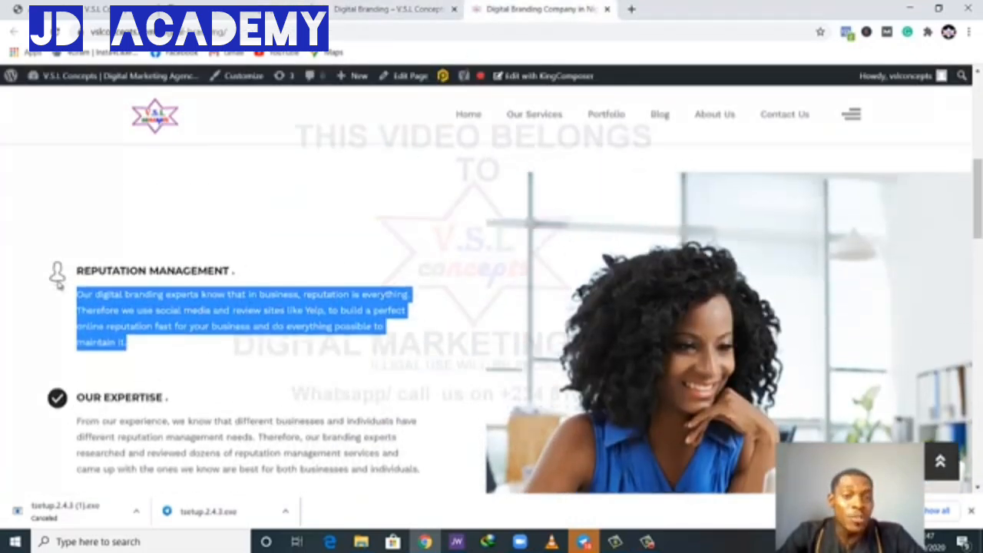
{"action": "scroll", "coordinate": [139, 292], "scroll_direction": "down", "scroll_amount": 3}
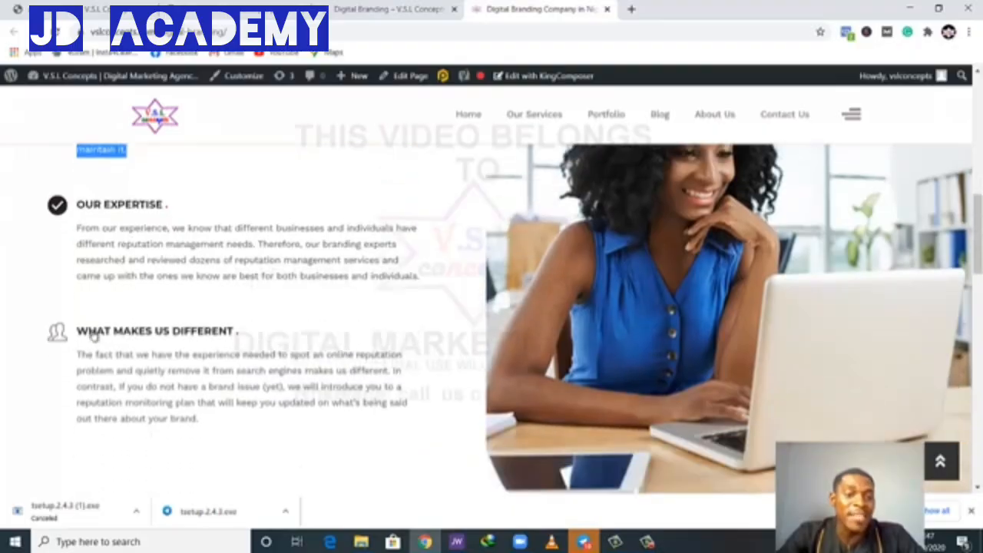
{"action": "scroll", "coordinate": [301, 311], "scroll_direction": "down", "scroll_amount": 1}
{"action": "scroll", "coordinate": [301, 311], "scroll_direction": "up", "scroll_amount": 2}
{"action": "left_click", "coordinate": [172, 272]}
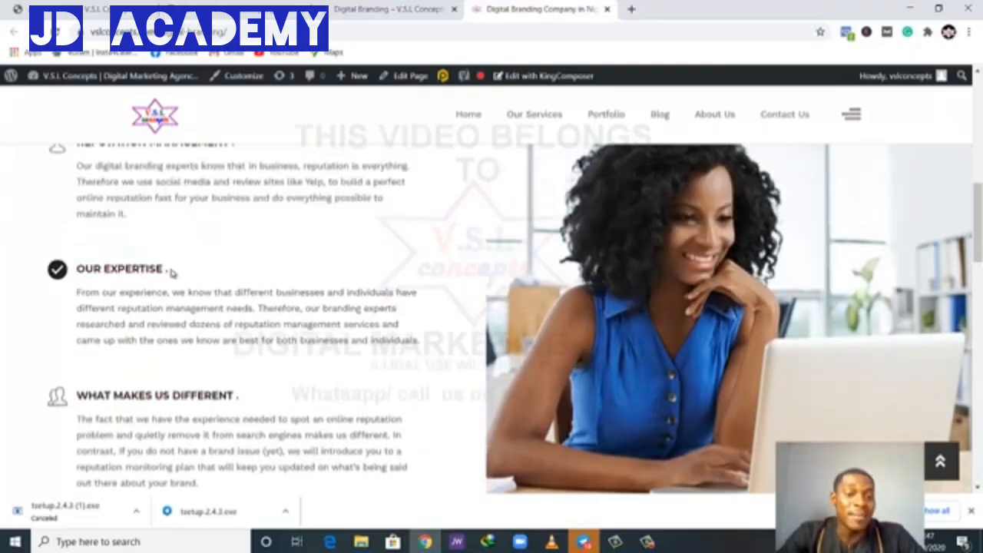
{"action": "left_click_drag", "start_coordinate": [172, 272], "coordinate": [86, 270]}
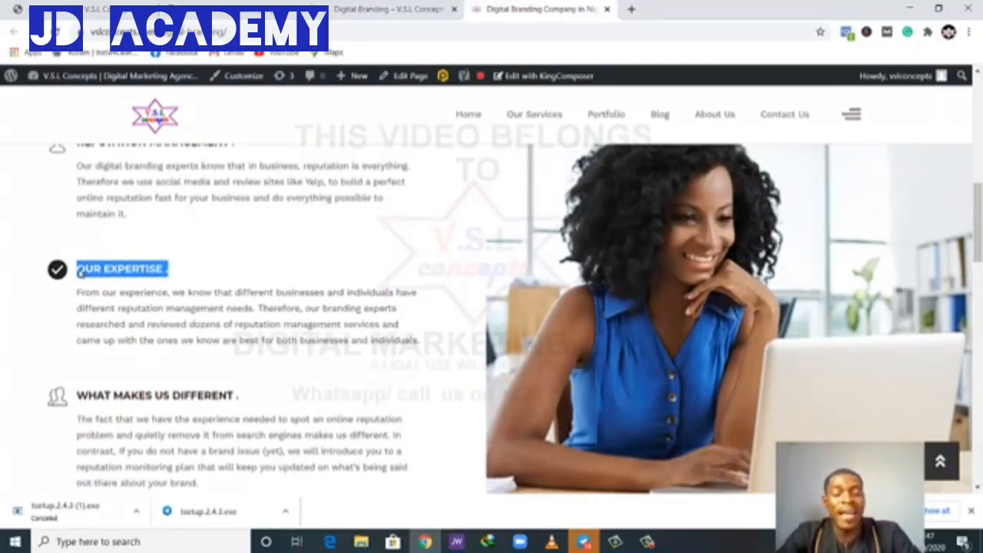
Step: Add a second service group to the Why Choose us settings and give it the flaticon-check-symbol icon
{"action": "left_click", "coordinate": [240, 10]}
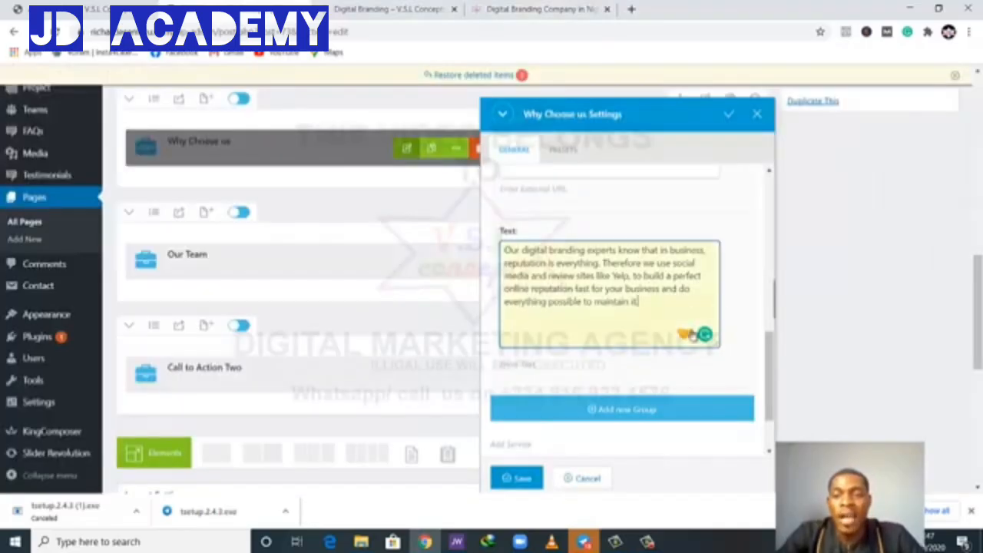
{"action": "scroll", "coordinate": [635, 424], "scroll_direction": "down", "scroll_amount": 3}
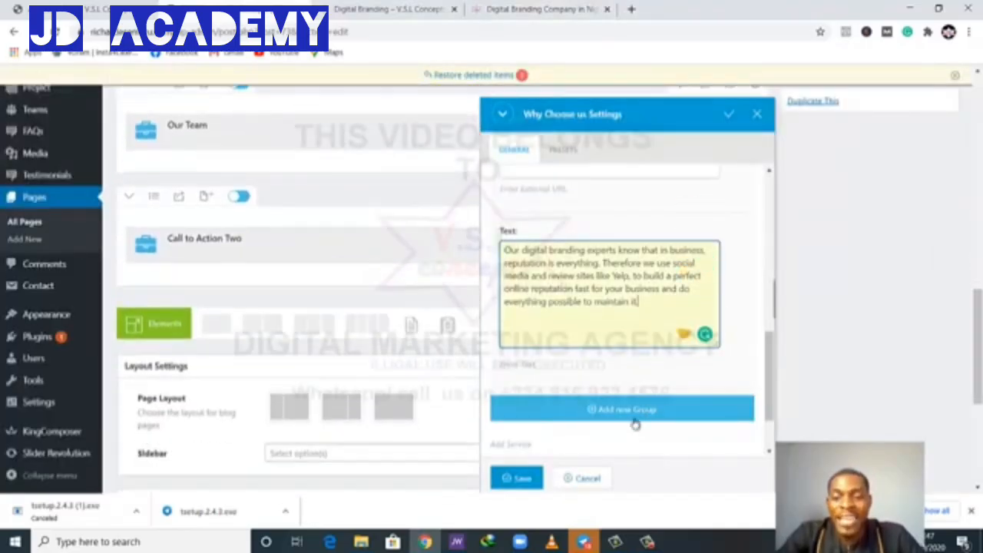
{"action": "left_click", "coordinate": [635, 425]}
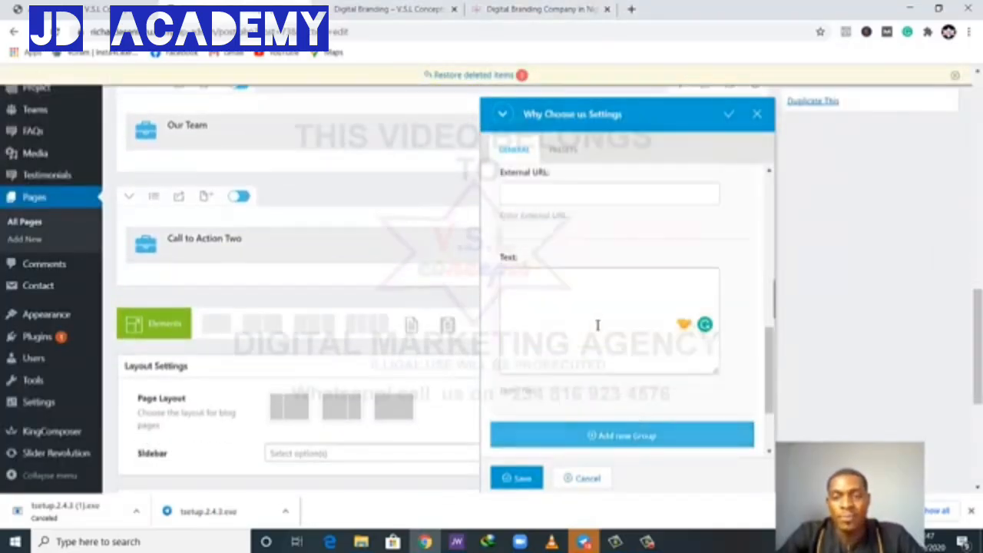
{"action": "scroll", "coordinate": [595, 325], "scroll_direction": "down", "scroll_amount": 2}
{"action": "scroll", "coordinate": [598, 324], "scroll_direction": "up", "scroll_amount": 4}
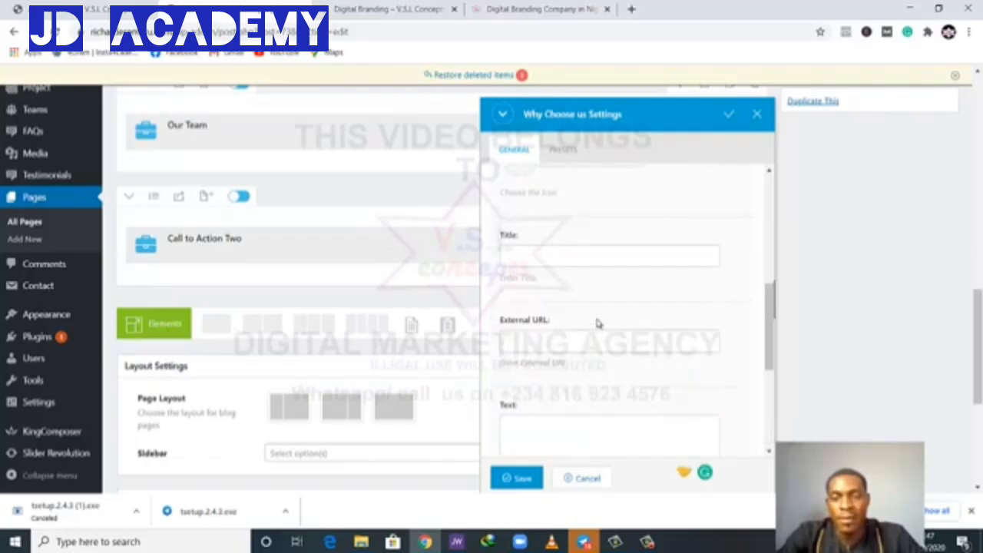
{"action": "scroll", "coordinate": [598, 324], "scroll_direction": "up", "scroll_amount": 2}
{"action": "left_click", "coordinate": [552, 288]}
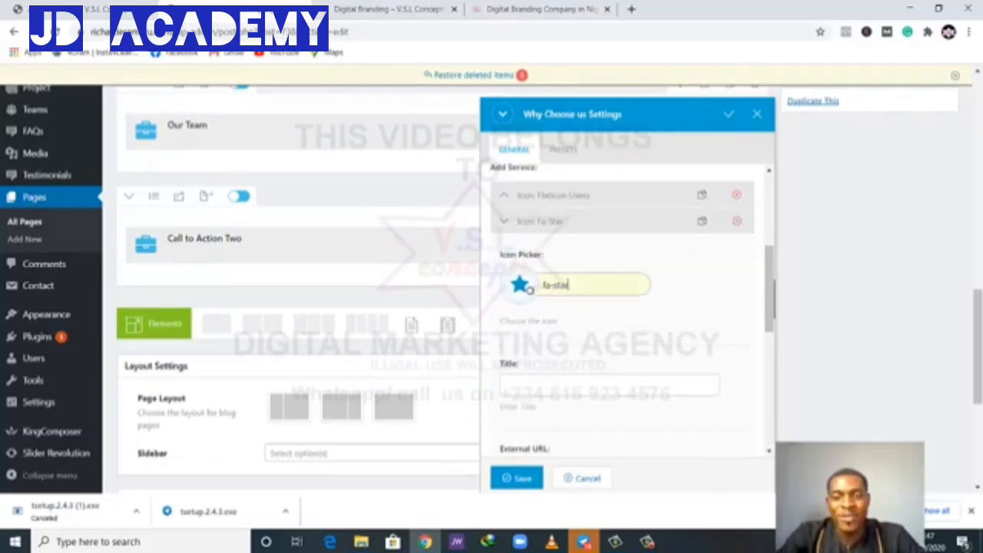
{"action": "left_click", "coordinate": [530, 295]}
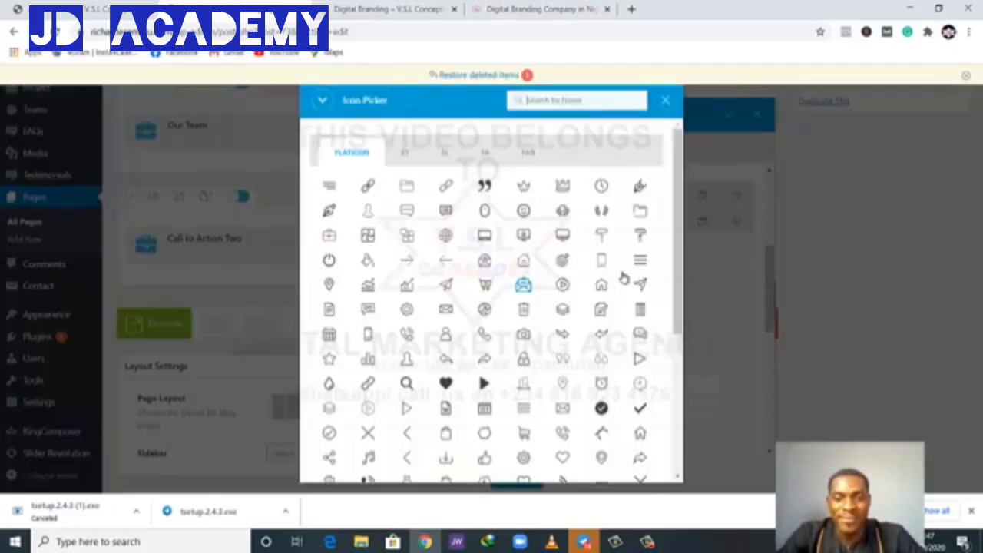
{"action": "scroll", "coordinate": [479, 397], "scroll_direction": "down", "scroll_amount": 3}
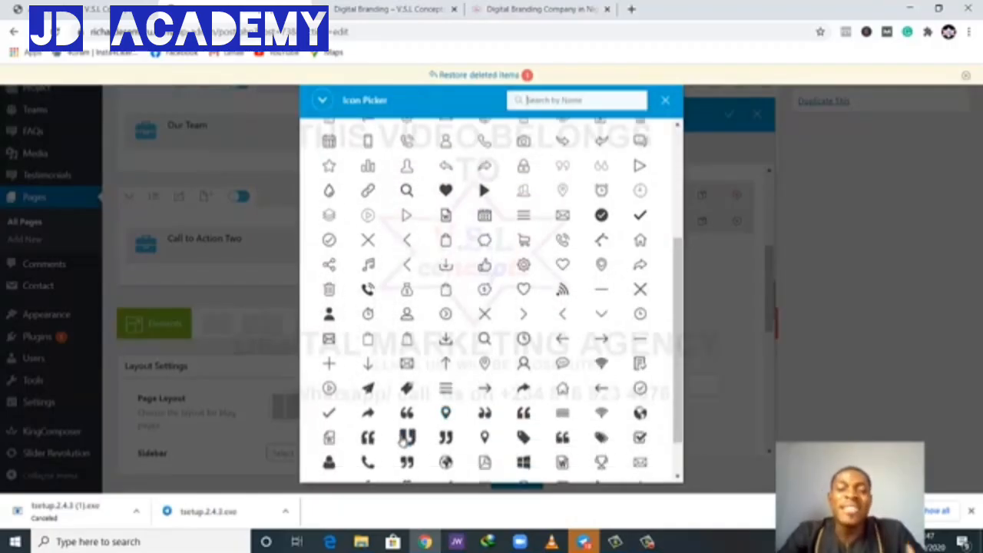
{"action": "left_click", "coordinate": [329, 416]}
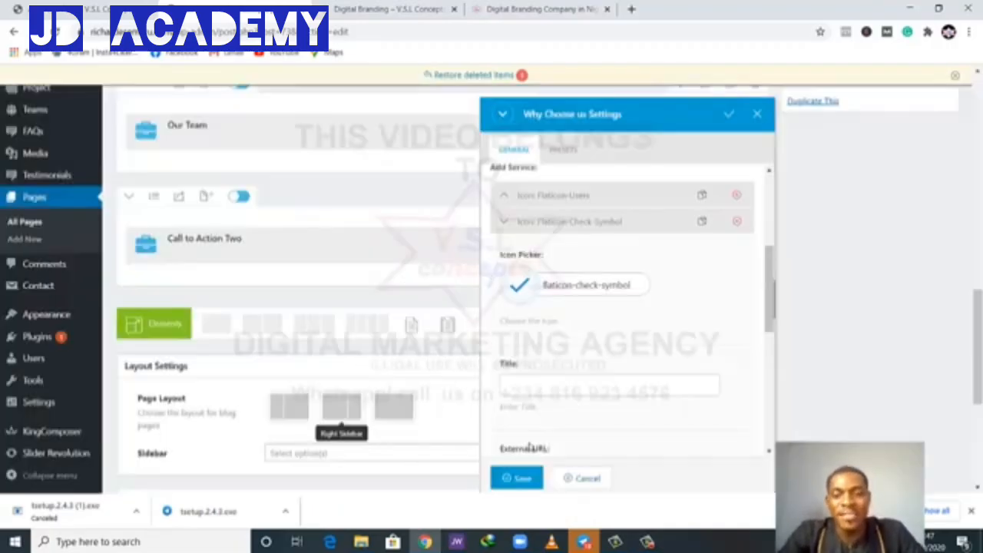
Step: Set the second service's title to "OUR EXPERTISE ."
{"action": "left_click", "coordinate": [599, 394]}
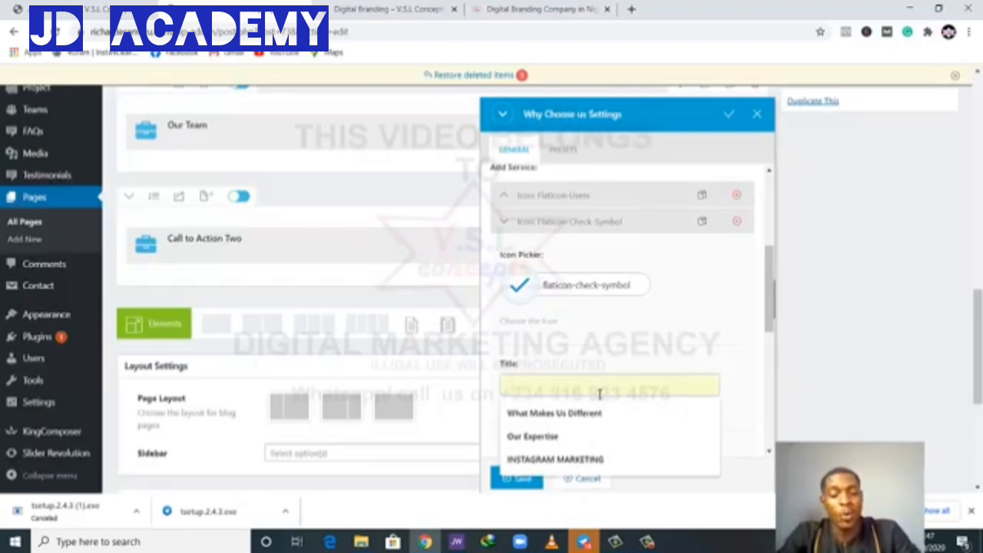
{"action": "key", "text": "Down"}
{"action": "key", "text": "Down"}
{"action": "key", "text": "Return"}
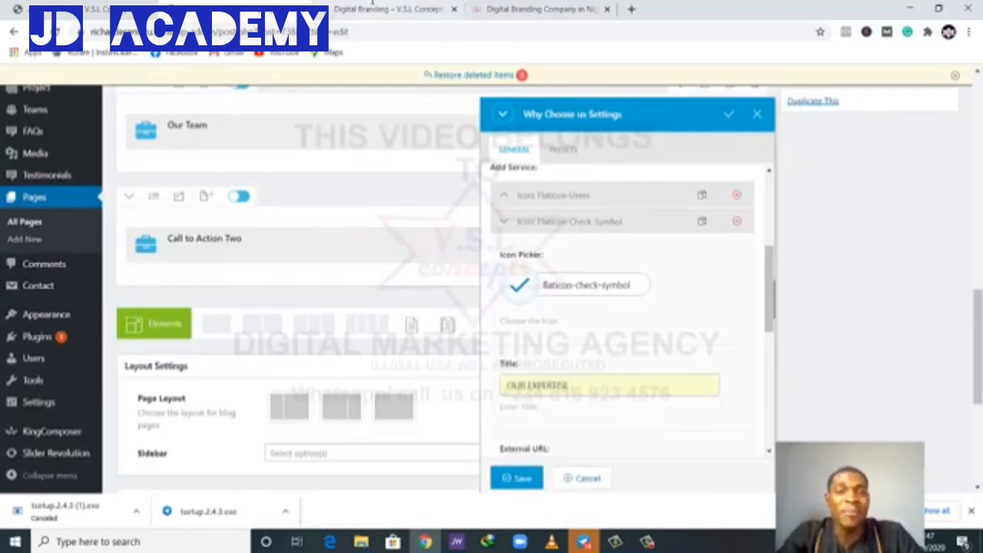
Step: Fill the second service's text with the live page's Our Expertise paragraph, from "From our experience" to "both businesses and individuals"
{"action": "left_click", "coordinate": [538, 9]}
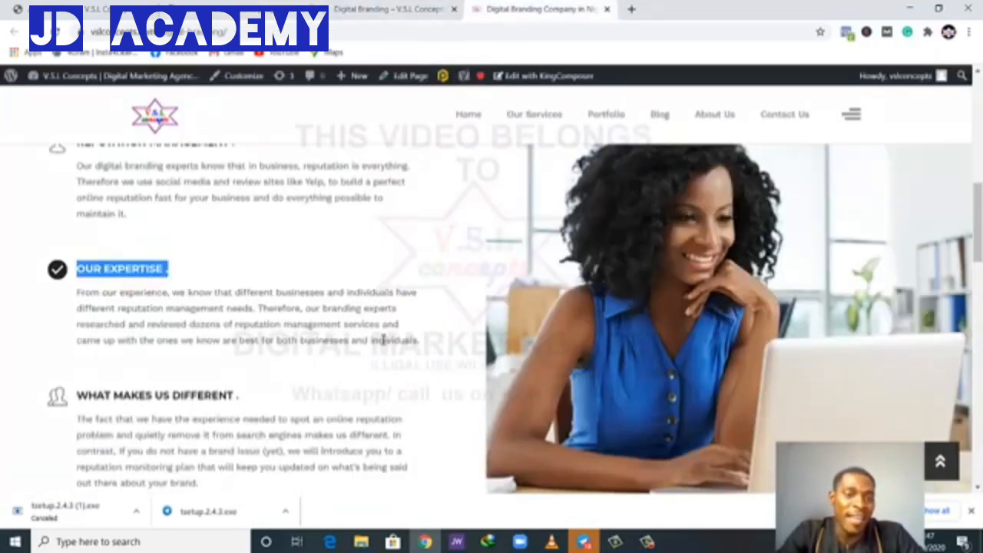
{"action": "left_click_drag", "start_coordinate": [421, 342], "coordinate": [76, 300]}
{"action": "key", "text": "ctrl+c"}
{"action": "left_click", "coordinate": [361, 8]}
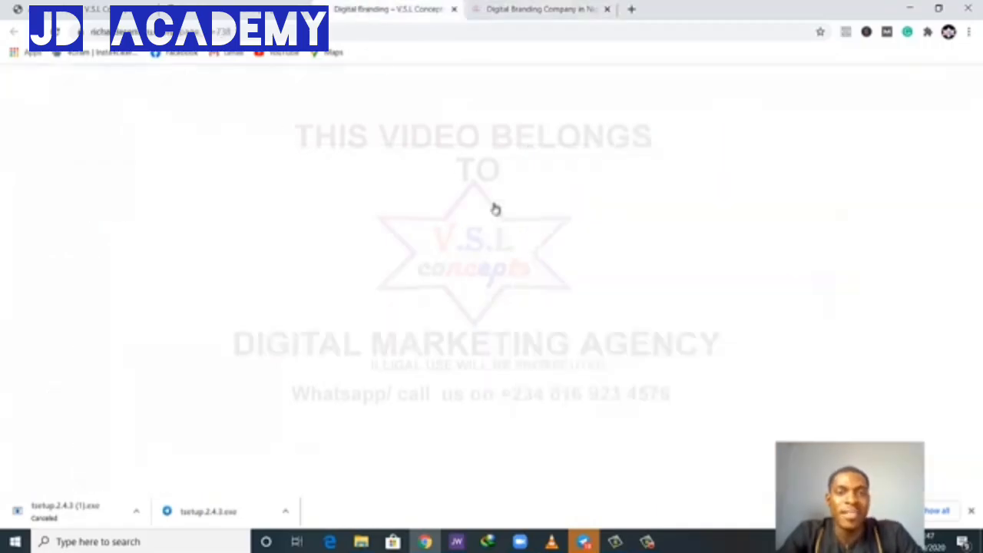
{"action": "left_click", "coordinate": [238, 9]}
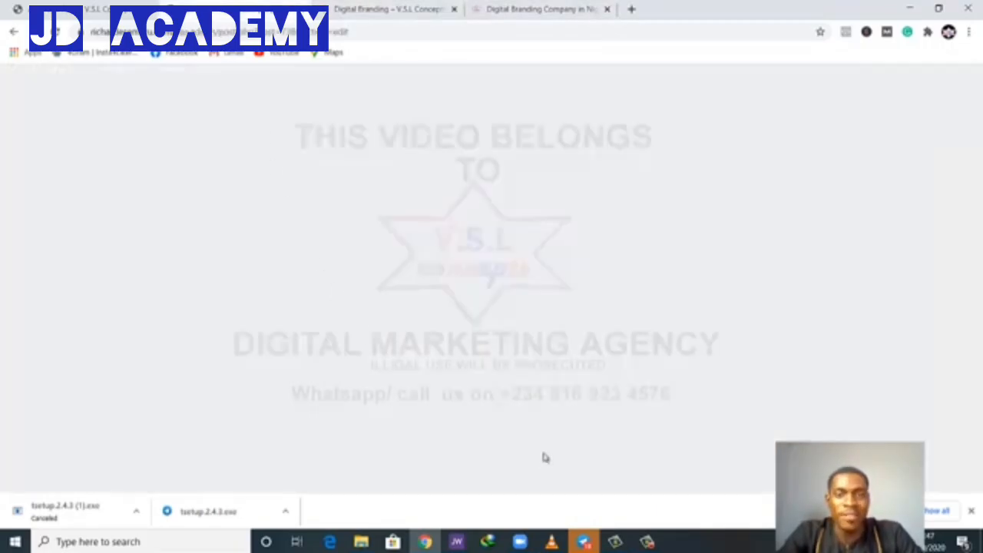
{"action": "scroll", "coordinate": [582, 428], "scroll_direction": "down", "scroll_amount": 2}
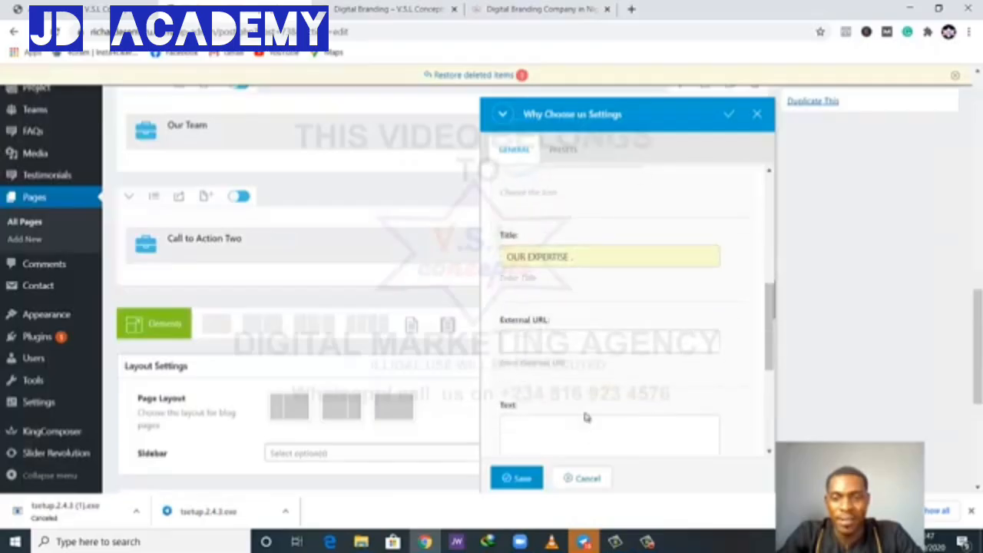
{"action": "left_click", "coordinate": [593, 431]}
{"action": "key", "text": "ctrl+v"}
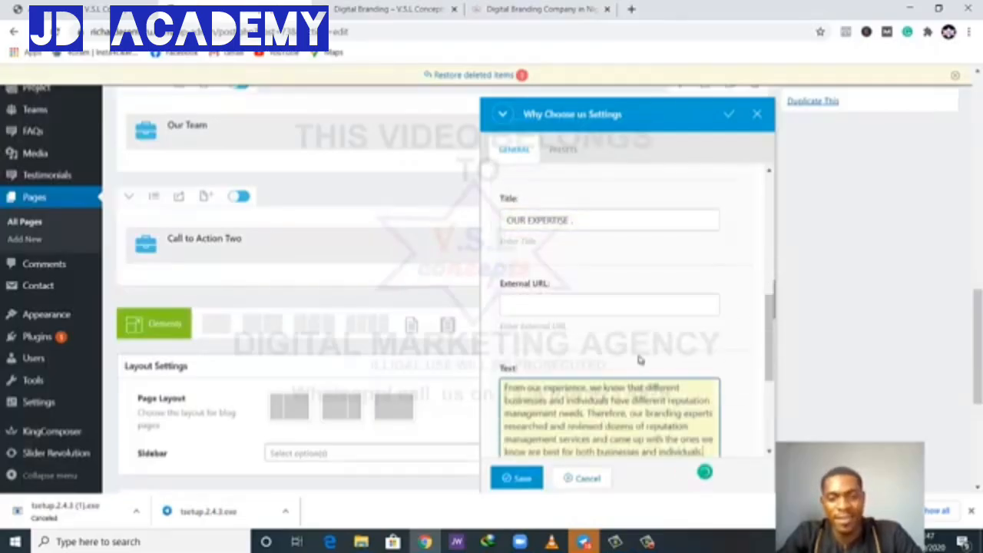
Step: Add a third service group and title it with the live page's heading "WHAT MAKES US DIFFERENT ."
{"action": "scroll", "coordinate": [637, 355], "scroll_direction": "down", "scroll_amount": 3}
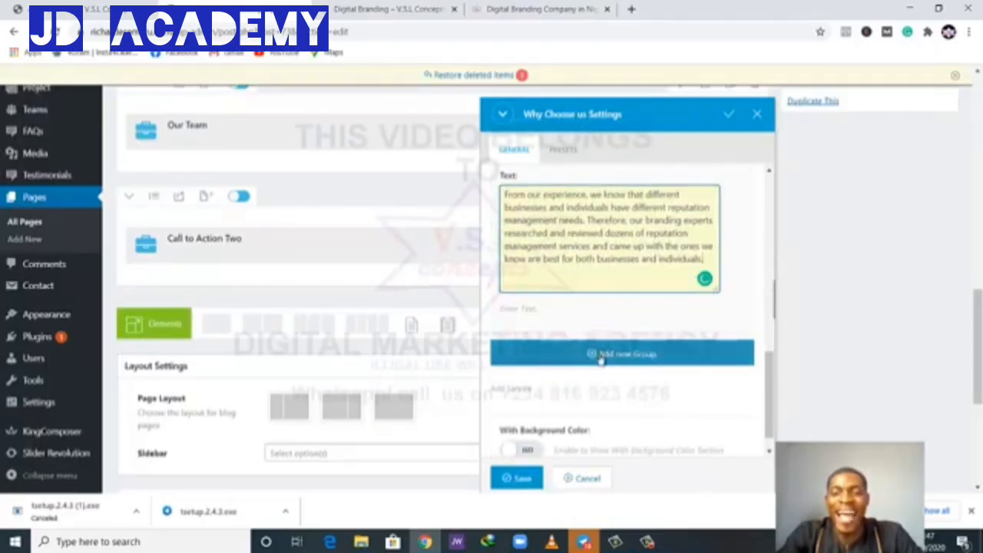
{"action": "left_click", "coordinate": [603, 355]}
{"action": "left_click", "coordinate": [503, 6]}
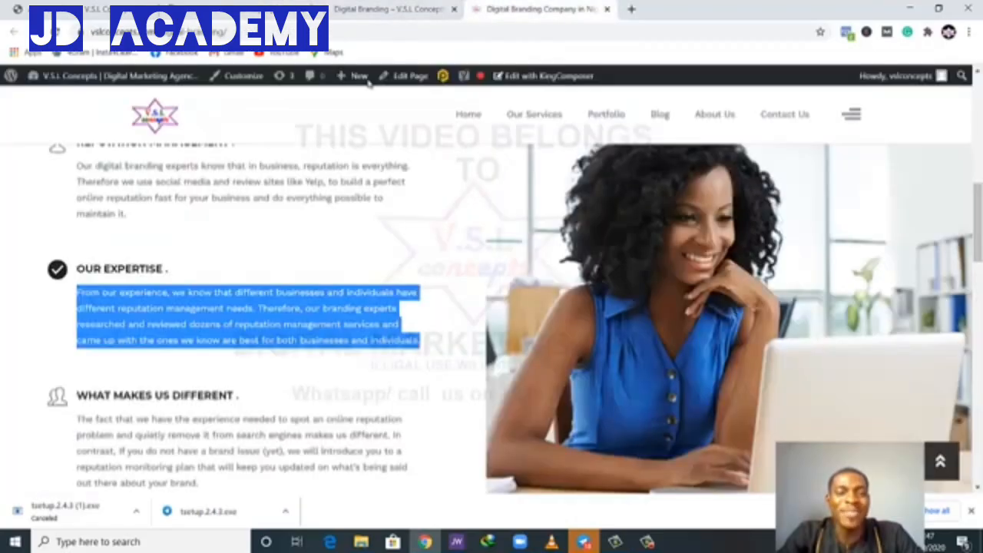
{"action": "scroll", "coordinate": [253, 270], "scroll_direction": "down", "scroll_amount": 2}
{"action": "left_click", "coordinate": [242, 267]}
{"action": "left_click_drag", "start_coordinate": [243, 268], "coordinate": [80, 270]}
{"action": "key", "text": "ctrl+c"}
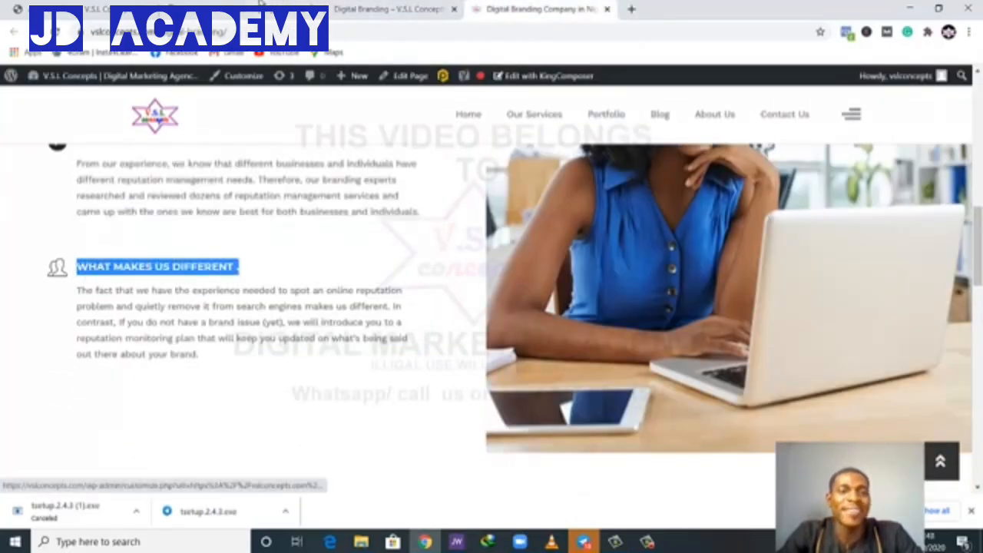
{"action": "left_click", "coordinate": [264, 5]}
{"action": "scroll", "coordinate": [555, 232], "scroll_direction": "down", "scroll_amount": 1}
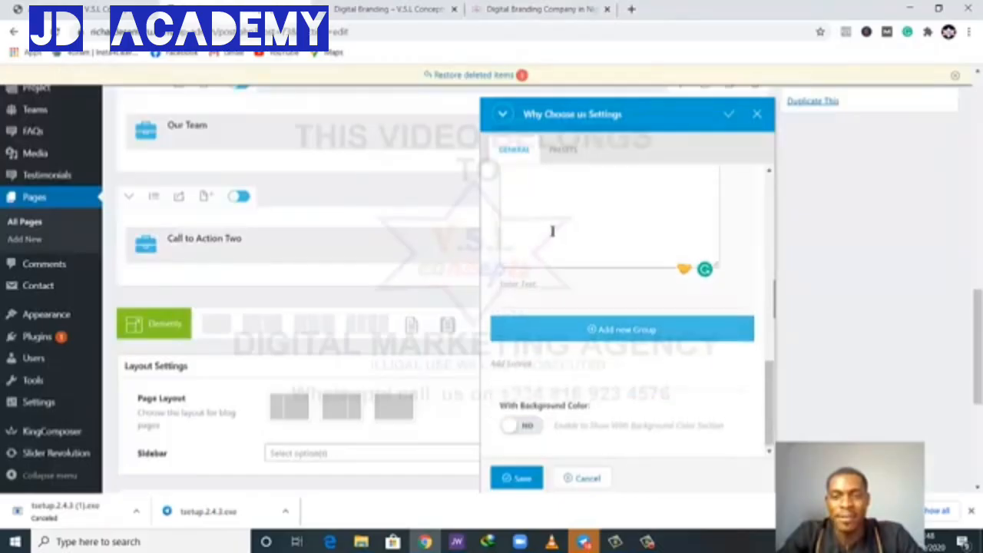
{"action": "scroll", "coordinate": [559, 237], "scroll_direction": "up", "scroll_amount": 3}
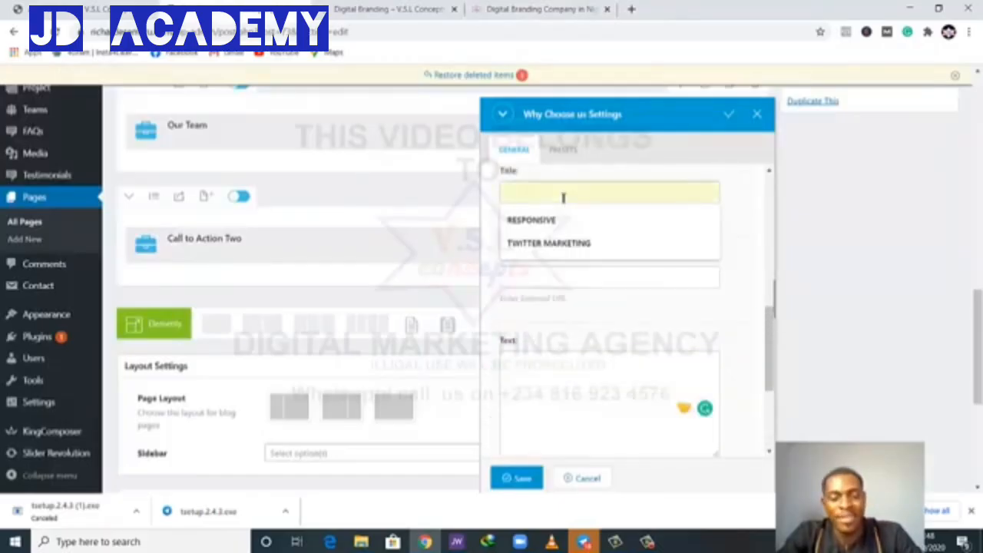
{"action": "key", "text": "ctrl+v"}
Step: Fill the third service's text with the live page's What Makes Us Different paragraph, from "The fact that we have" to "about your brand"
{"action": "left_click", "coordinate": [530, 13]}
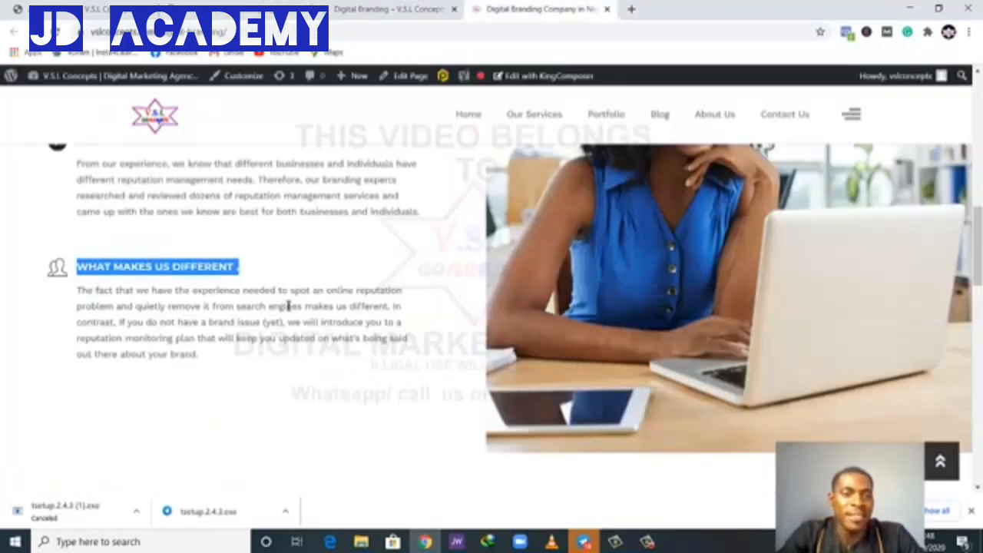
{"action": "left_click_drag", "start_coordinate": [202, 358], "coordinate": [75, 292]}
{"action": "key", "text": "ctrl+c"}
{"action": "left_click", "coordinate": [361, 8]}
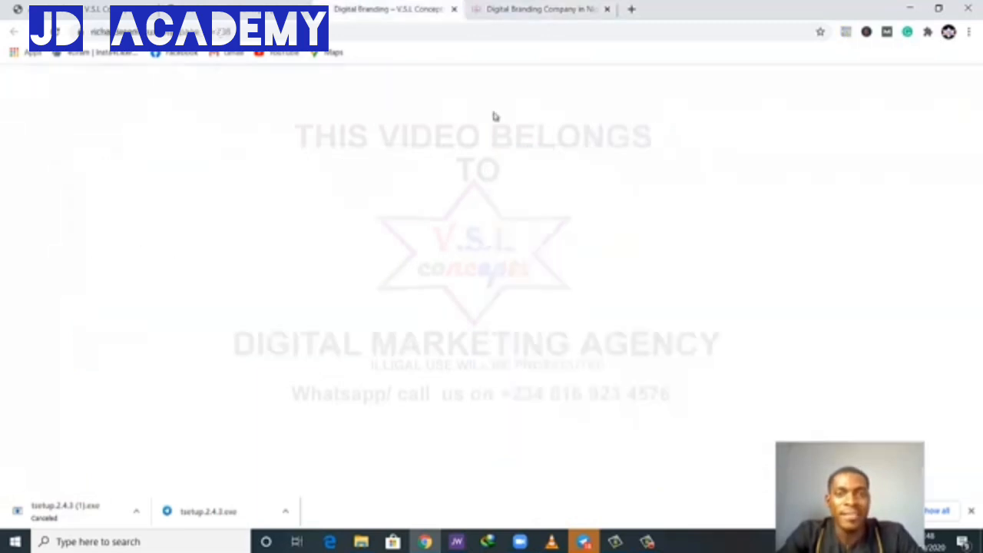
{"action": "left_click", "coordinate": [507, 8]}
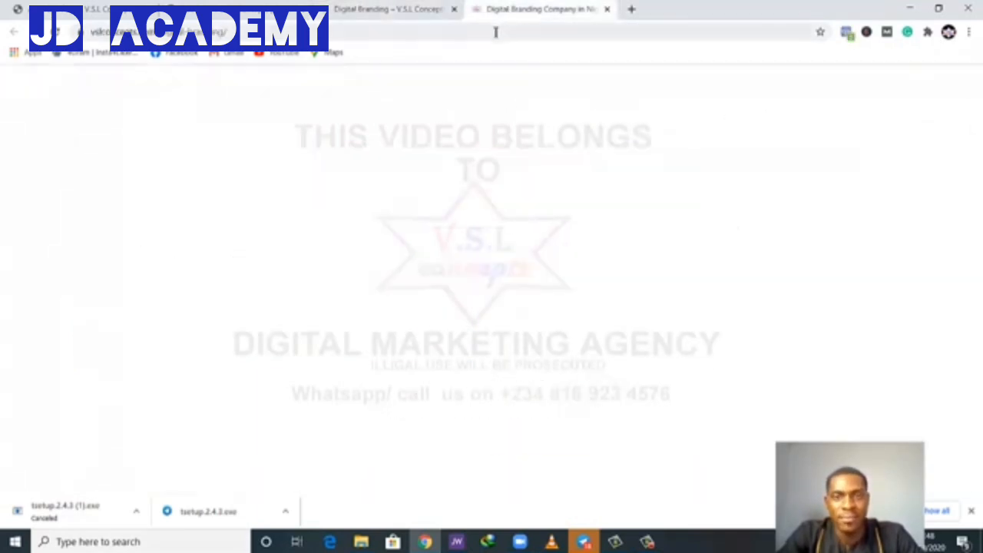
{"action": "left_click", "coordinate": [431, 6]}
{"action": "left_click", "coordinate": [188, 8]}
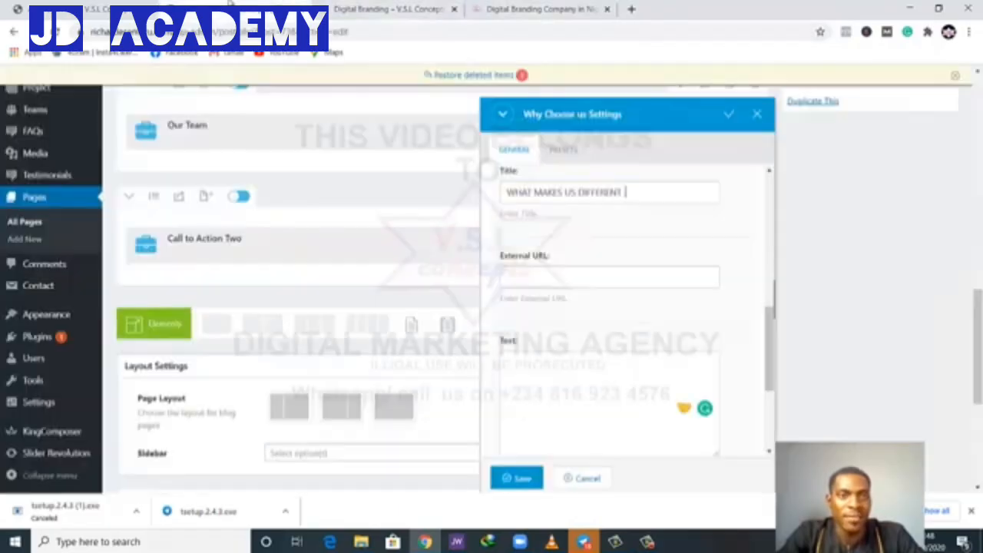
{"action": "left_click", "coordinate": [596, 396]}
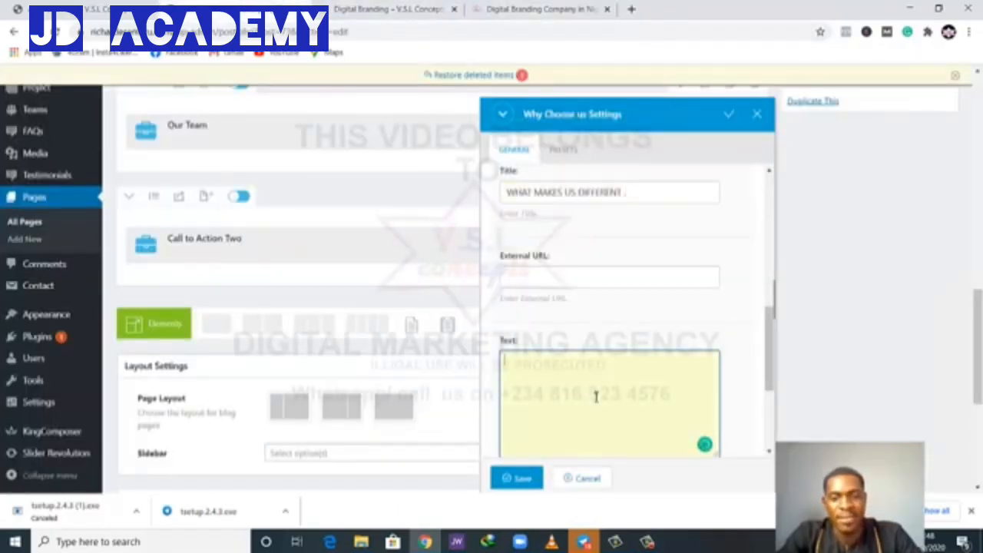
{"action": "key", "text": "ctrl+v"}
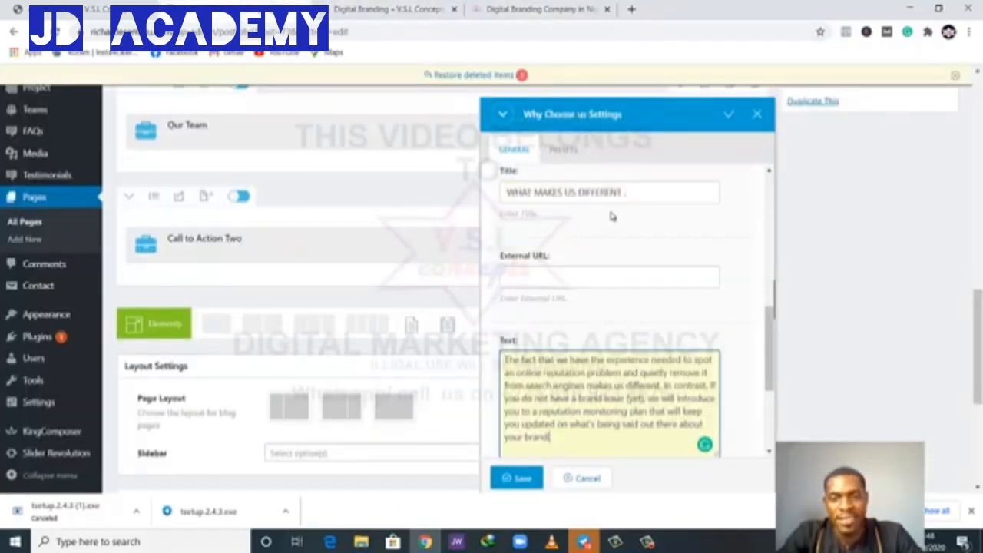
Step: Remove the trailing period from the third service's title so it reads WHAT MAKES US DIFFERENT
{"action": "left_click", "coordinate": [639, 200]}
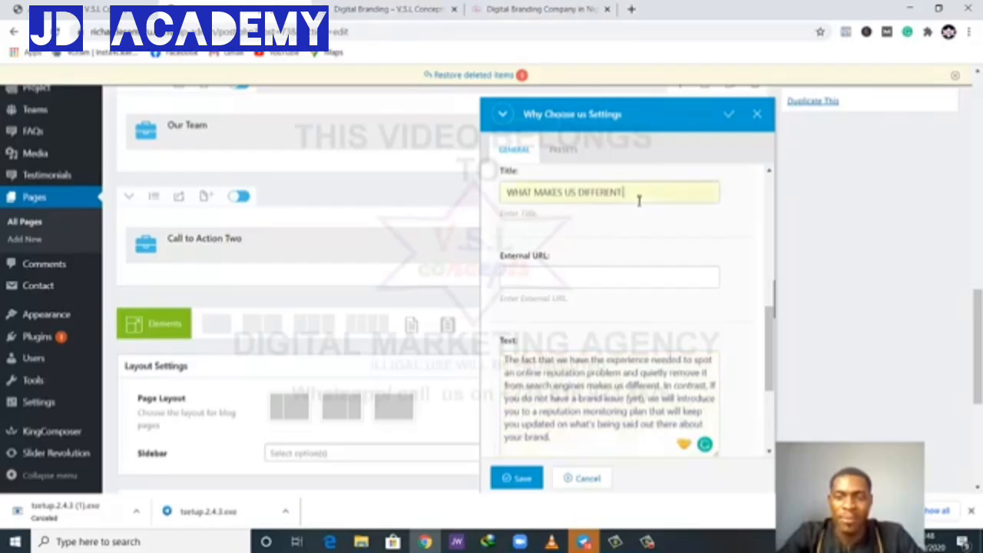
{"action": "scroll", "coordinate": [638, 201], "scroll_direction": "up", "scroll_amount": 4}
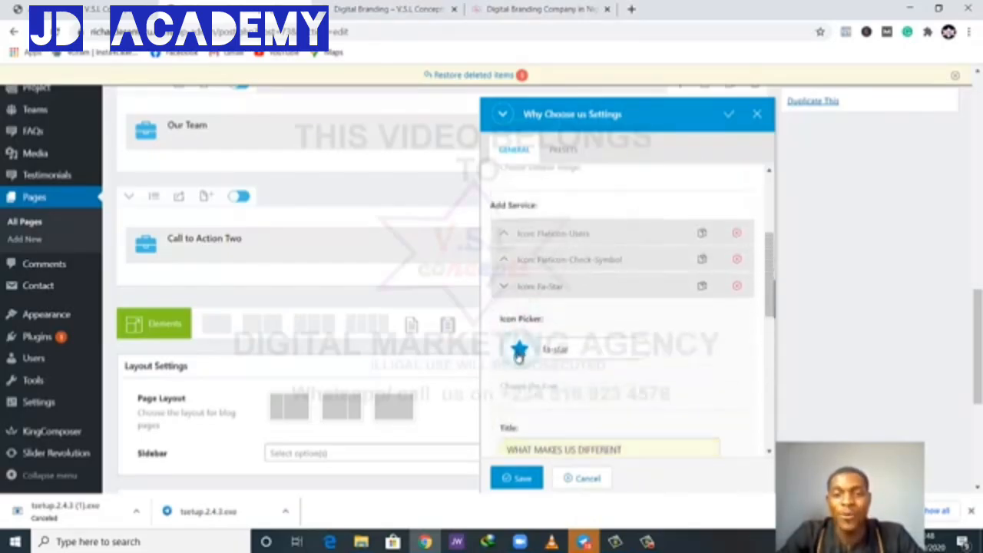
Step: Set the third service's icon to the Flaticon smiling emoticon square face and collapse that service group
{"action": "left_click", "coordinate": [520, 352]}
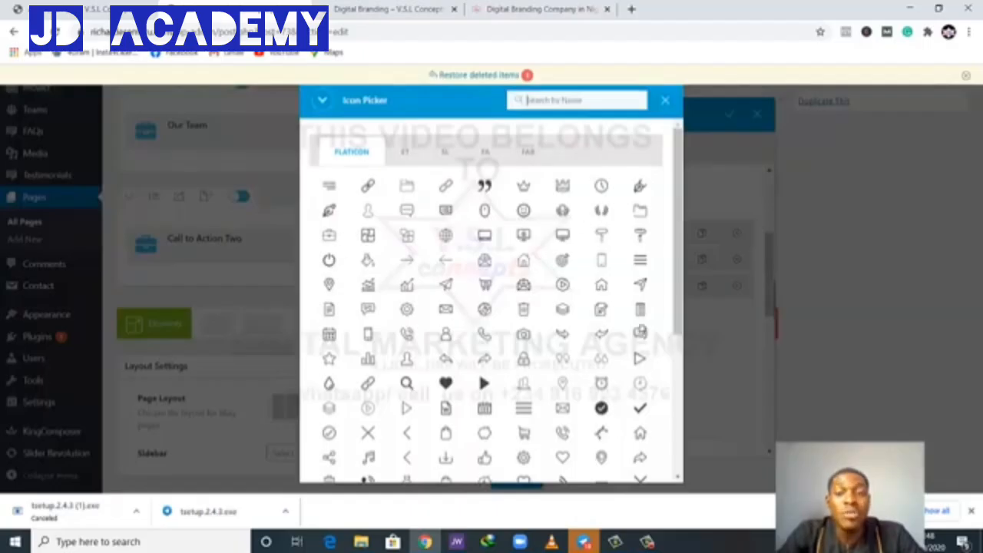
{"action": "left_click", "coordinate": [525, 211]}
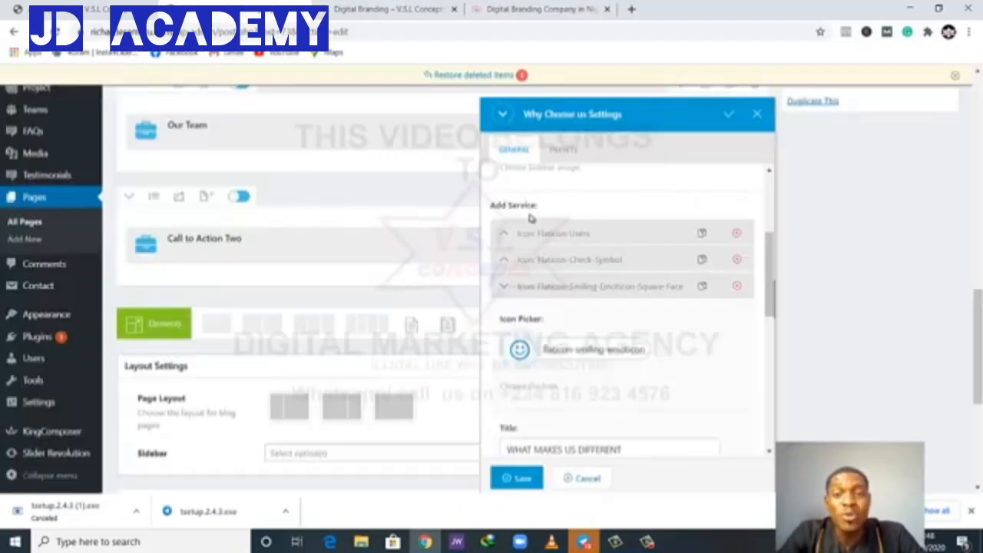
{"action": "scroll", "coordinate": [576, 259], "scroll_direction": "up", "scroll_amount": 1}
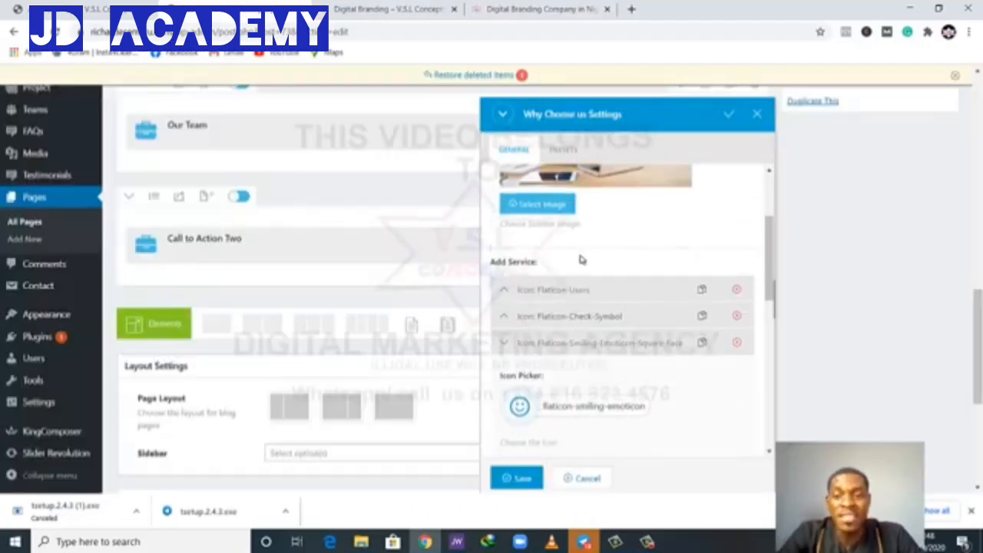
{"action": "left_click", "coordinate": [507, 352]}
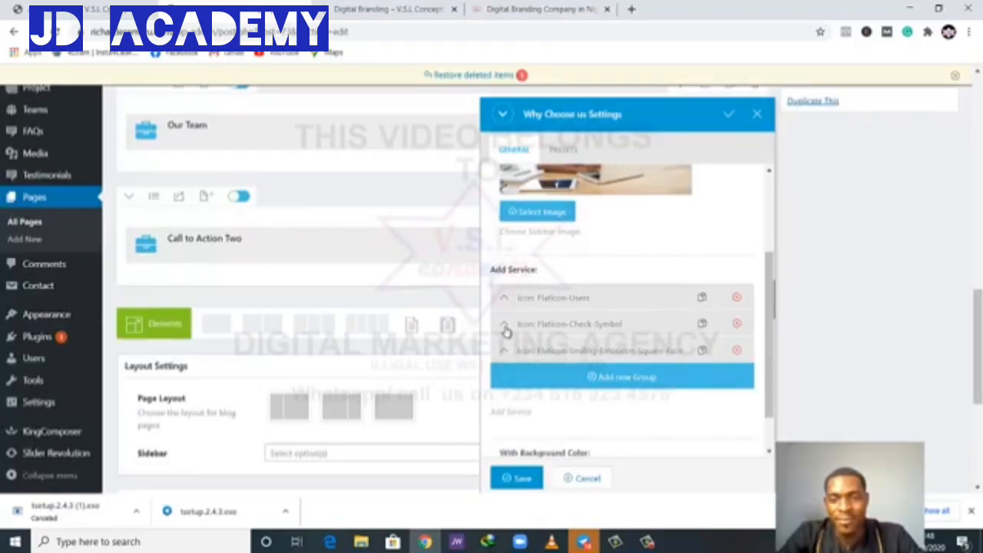
Step: Remove the trailing period from the second service's title so it reads OUR EXPERTISE, and collapse its group
{"action": "left_click", "coordinate": [505, 329]}
{"action": "scroll", "coordinate": [553, 395], "scroll_direction": "down", "scroll_amount": 3}
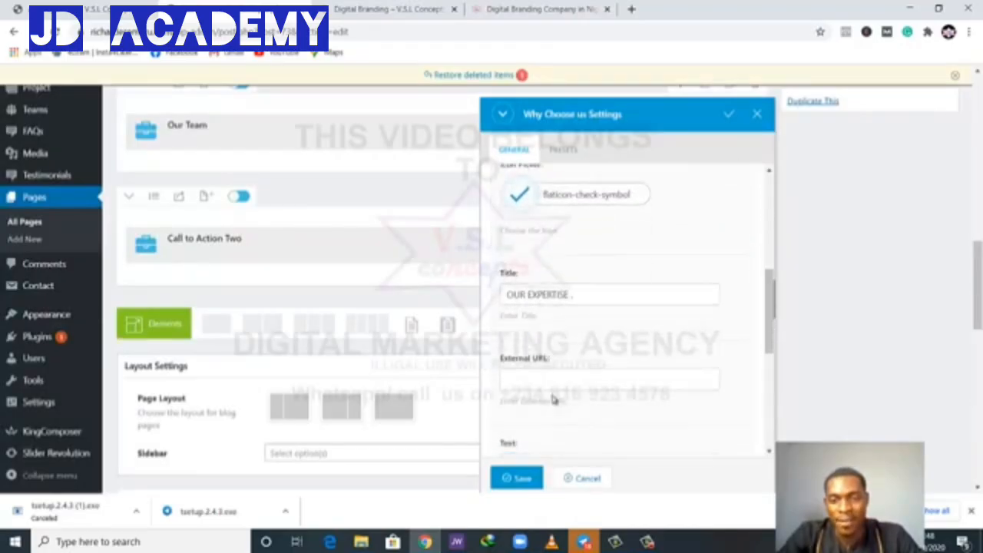
{"action": "left_click", "coordinate": [591, 294]}
{"action": "left_click", "coordinate": [587, 294]}
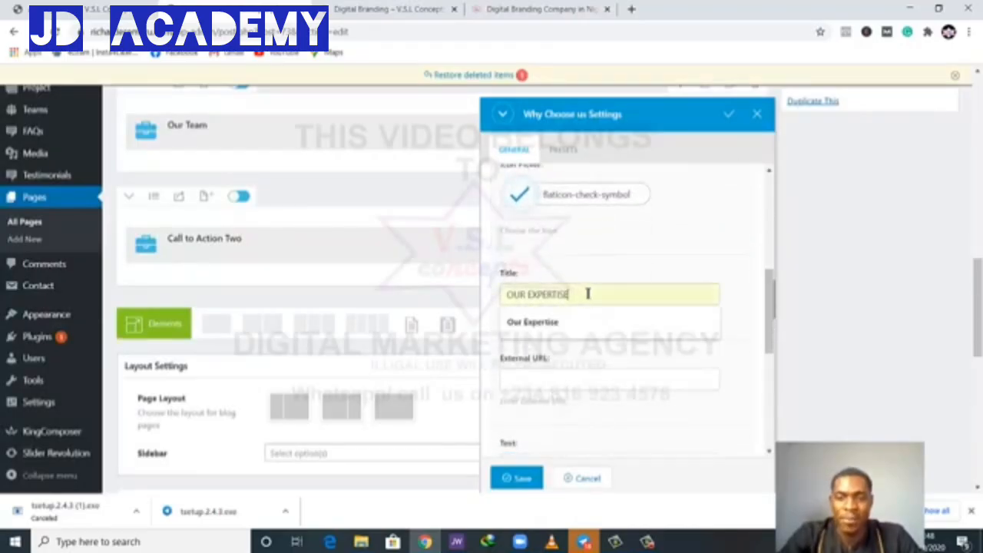
{"action": "scroll", "coordinate": [566, 257], "scroll_direction": "up", "scroll_amount": 2}
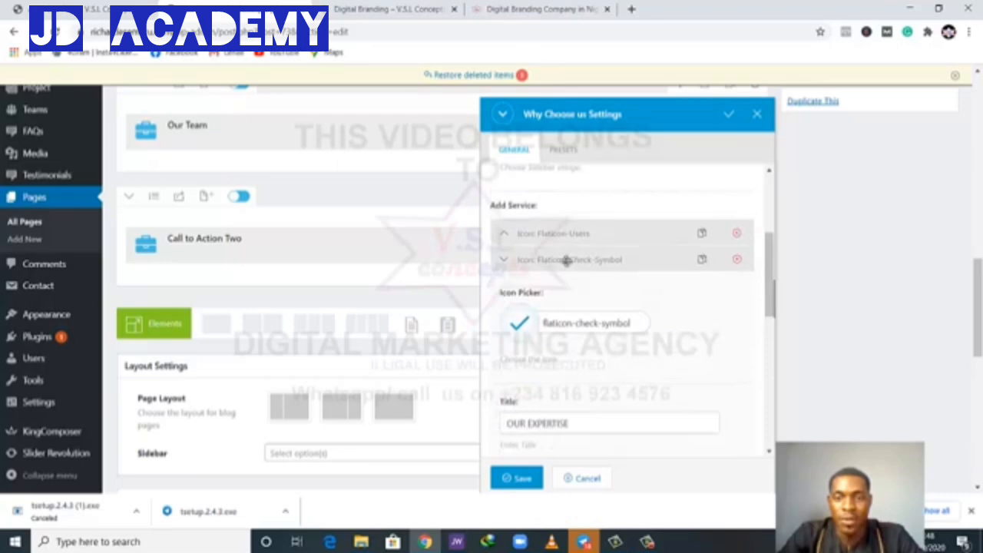
{"action": "left_click", "coordinate": [512, 266]}
Step: Remove the trailing period from the first service's title so it reads REPUTATION MANAGEMENT, save the settings and update the page
{"action": "left_click", "coordinate": [512, 252]}
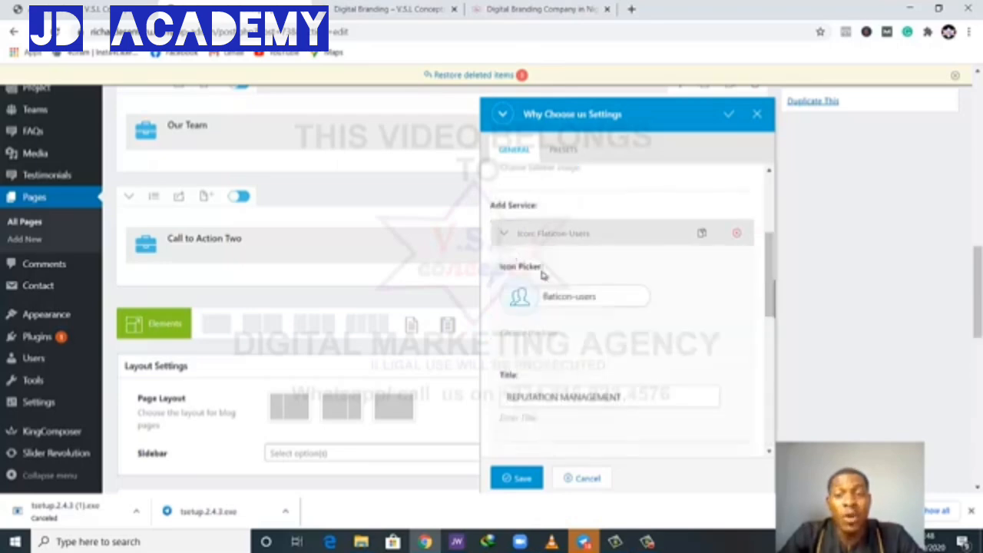
{"action": "left_click", "coordinate": [635, 398]}
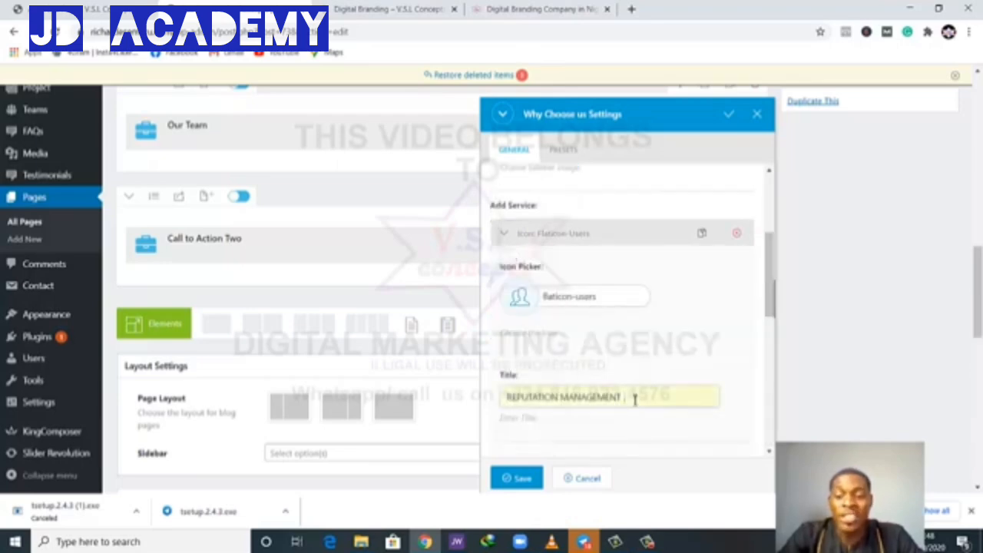
{"action": "left_click", "coordinate": [521, 479]}
{"action": "scroll", "coordinate": [837, 274], "scroll_direction": "up", "scroll_amount": 15}
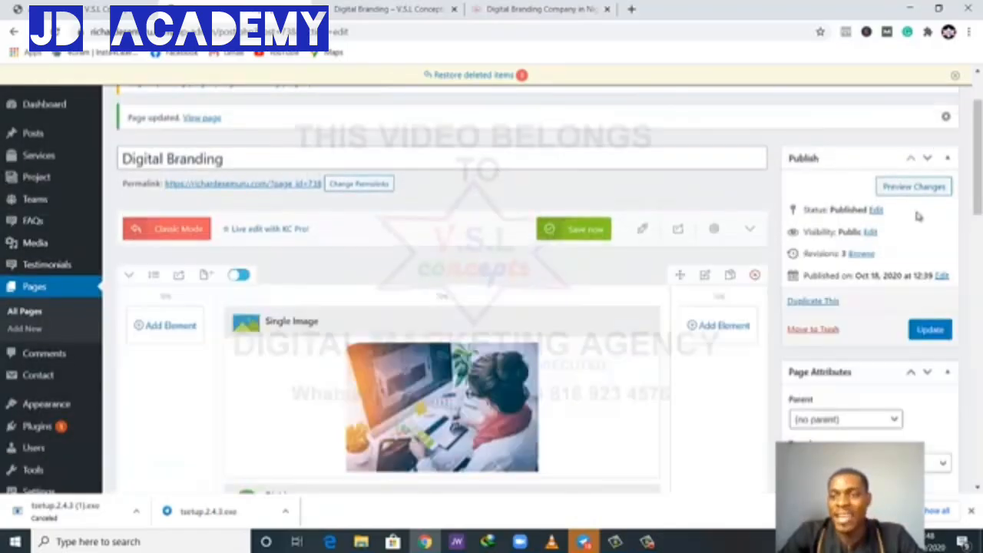
{"action": "left_click", "coordinate": [930, 330]}
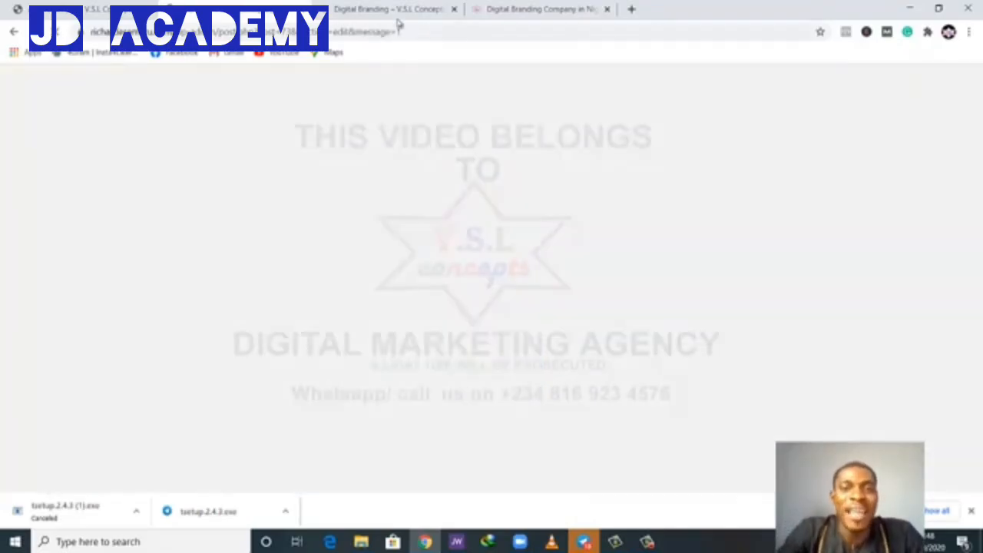
Step: Examine the three services and their side image on the published Digital Branding page
{"action": "left_click", "coordinate": [397, 9]}
{"action": "scroll", "coordinate": [535, 354], "scroll_direction": "down", "scroll_amount": 4}
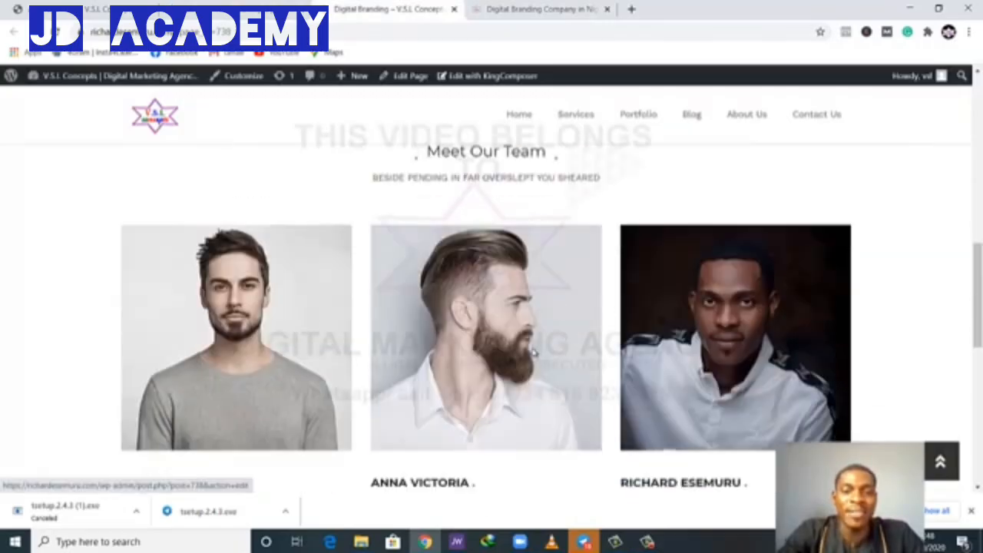
{"action": "scroll", "coordinate": [535, 354], "scroll_direction": "up", "scroll_amount": 4}
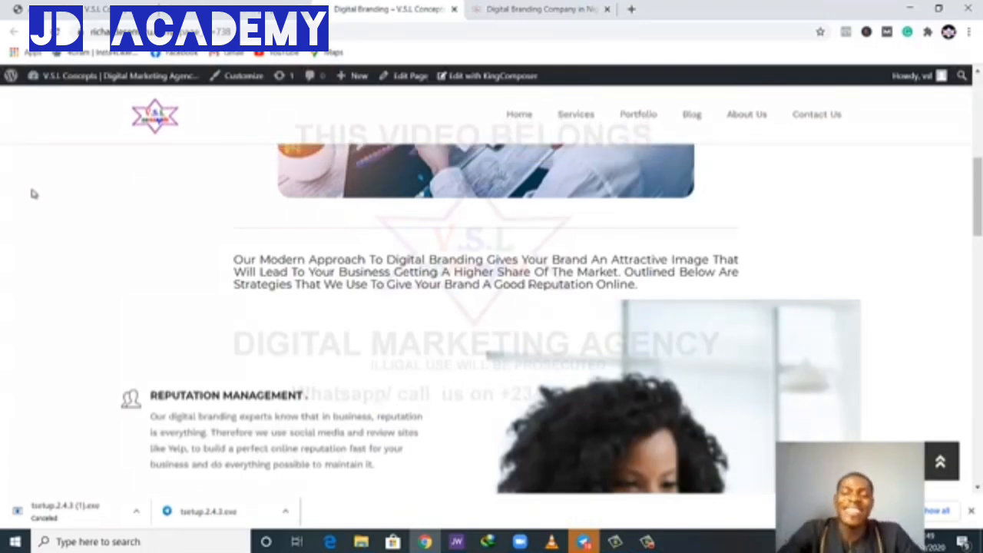
{"action": "scroll", "coordinate": [252, 373], "scroll_direction": "down", "scroll_amount": 3}
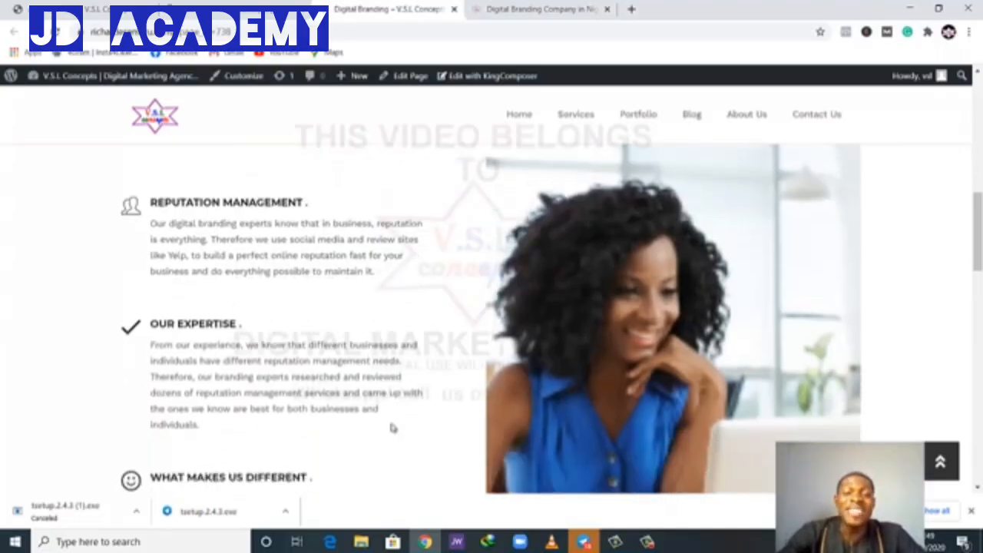
{"action": "scroll", "coordinate": [351, 278], "scroll_direction": "up", "scroll_amount": 1}
{"action": "scroll", "coordinate": [355, 309], "scroll_direction": "down", "scroll_amount": 1}
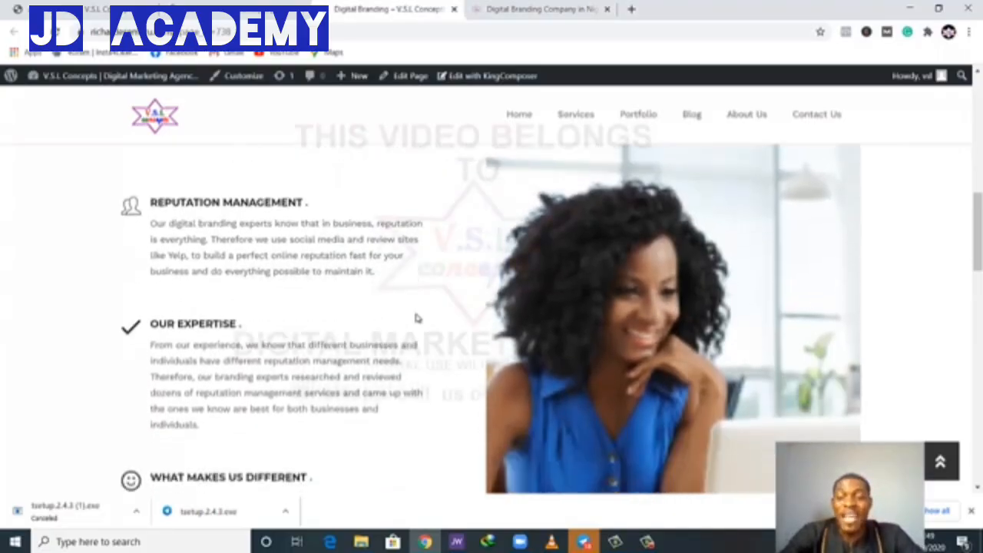
{"action": "scroll", "coordinate": [689, 284], "scroll_direction": "up", "scroll_amount": 1}
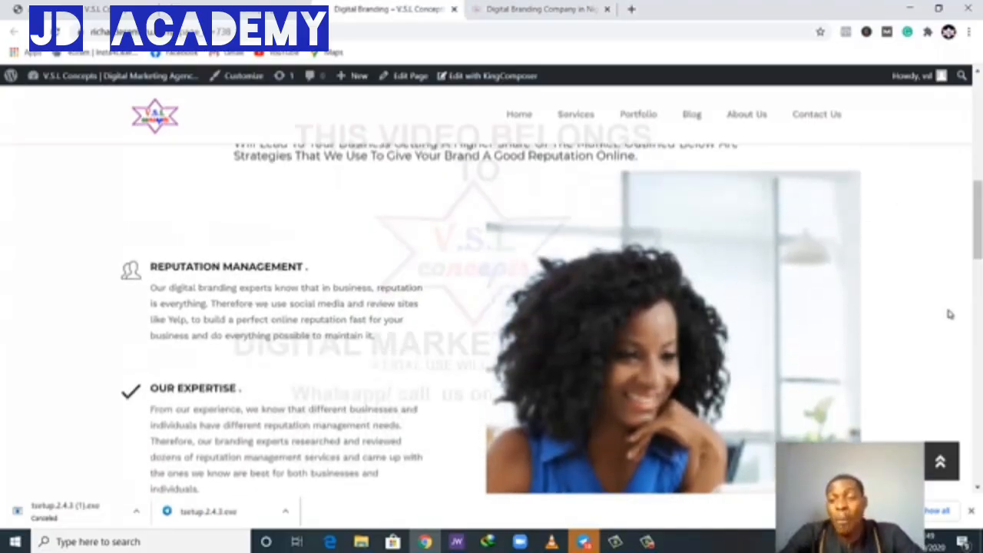
{"action": "scroll", "coordinate": [247, 423], "scroll_direction": "down", "scroll_amount": 2}
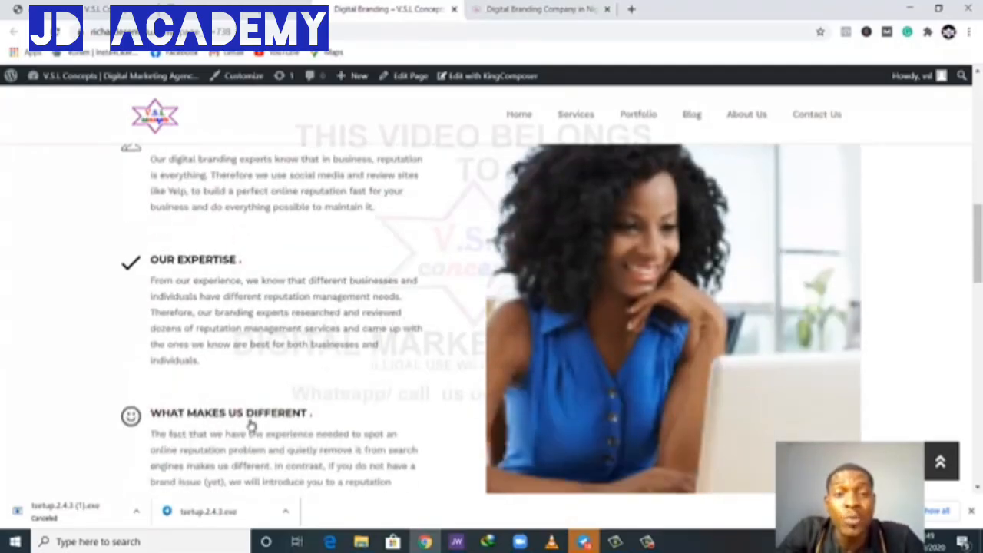
{"action": "scroll", "coordinate": [248, 424], "scroll_direction": "up", "scroll_amount": 2}
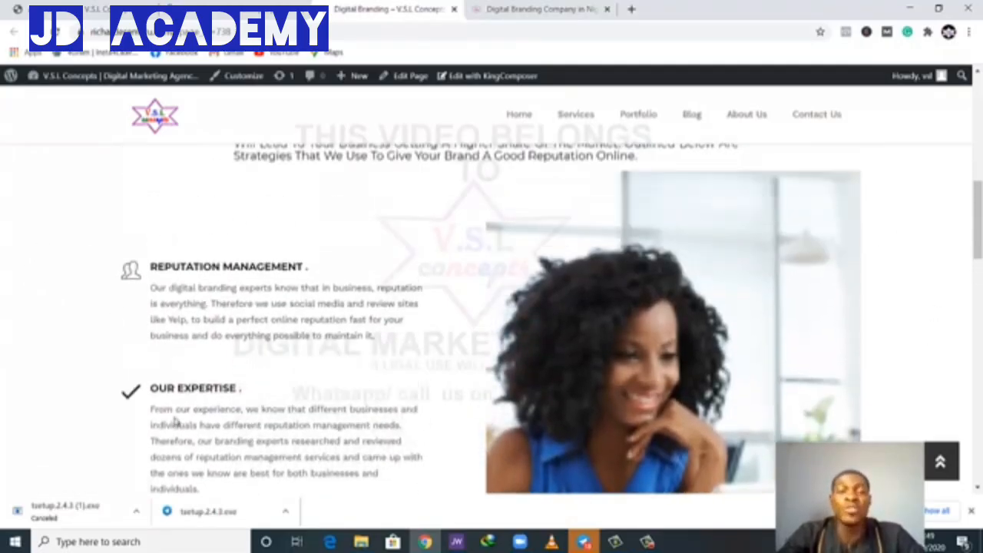
Step: Return to the page editor, set the page template to King Composer Page and update the page
{"action": "left_click", "coordinate": [182, 4]}
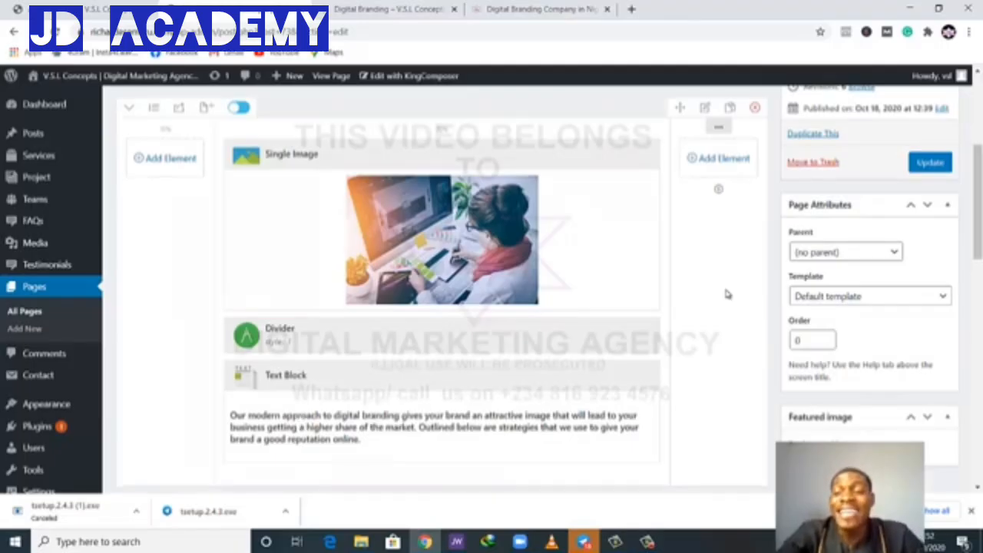
{"action": "scroll", "coordinate": [669, 301], "scroll_direction": "down", "scroll_amount": 3}
{"action": "scroll", "coordinate": [641, 285], "scroll_direction": "up", "scroll_amount": 2}
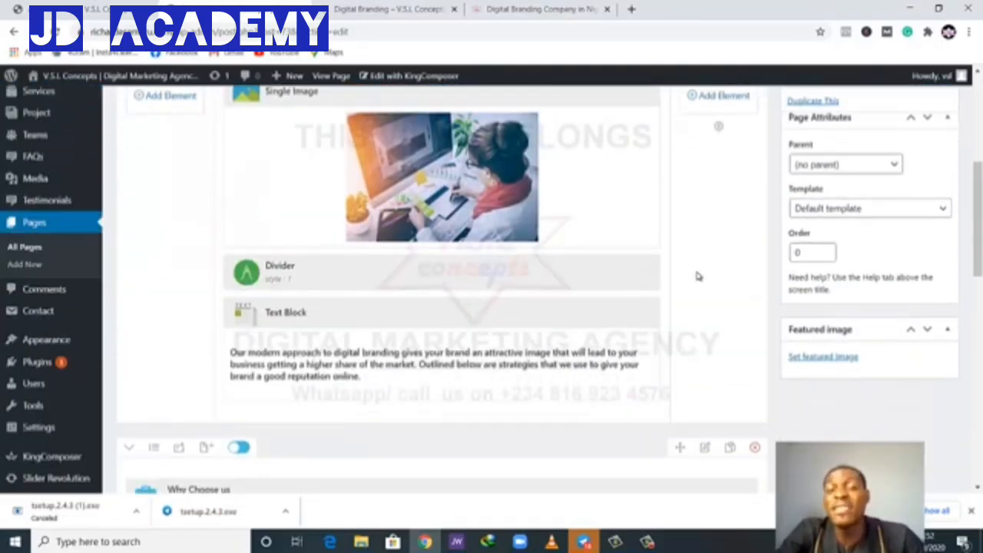
{"action": "scroll", "coordinate": [698, 276], "scroll_direction": "up", "scroll_amount": 1}
{"action": "left_click", "coordinate": [876, 300]}
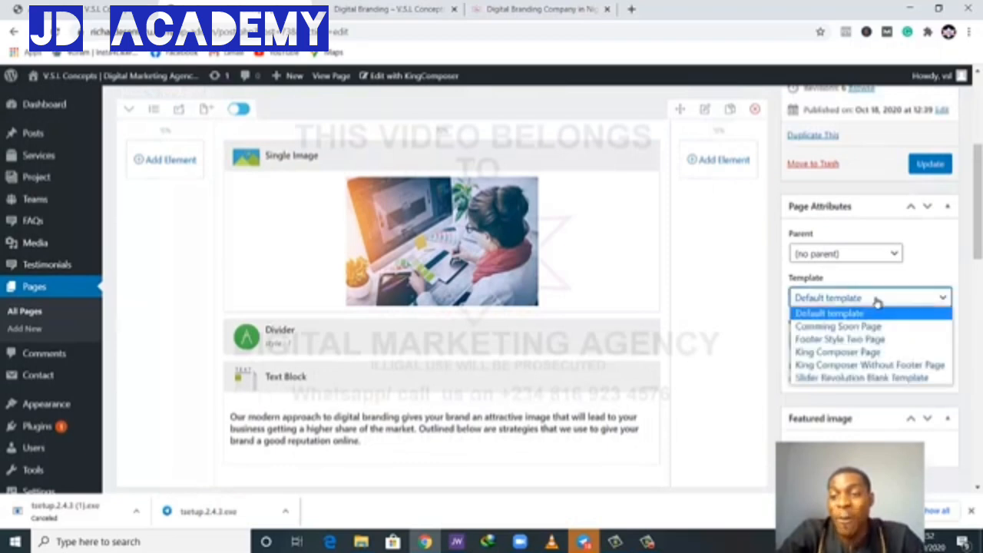
{"action": "left_click", "coordinate": [861, 354]}
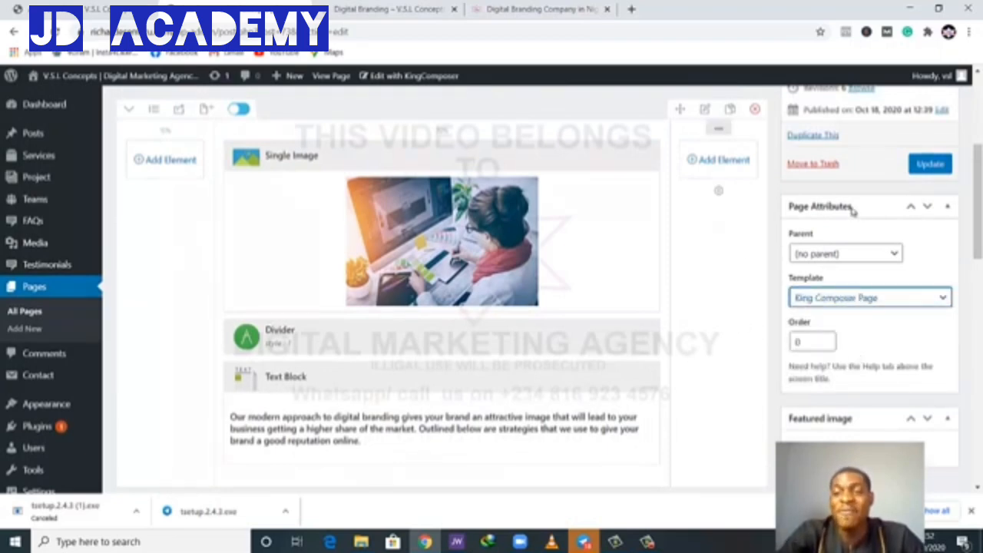
{"action": "left_click", "coordinate": [931, 165]}
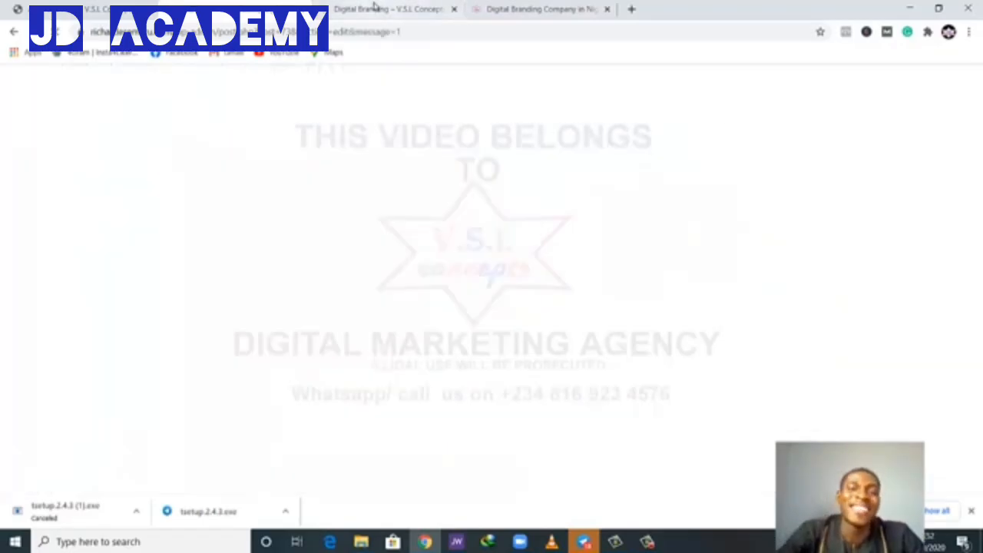
Step: Reload the published Digital Branding page and examine its layout from the header image through the services section
{"action": "left_click", "coordinate": [375, 8]}
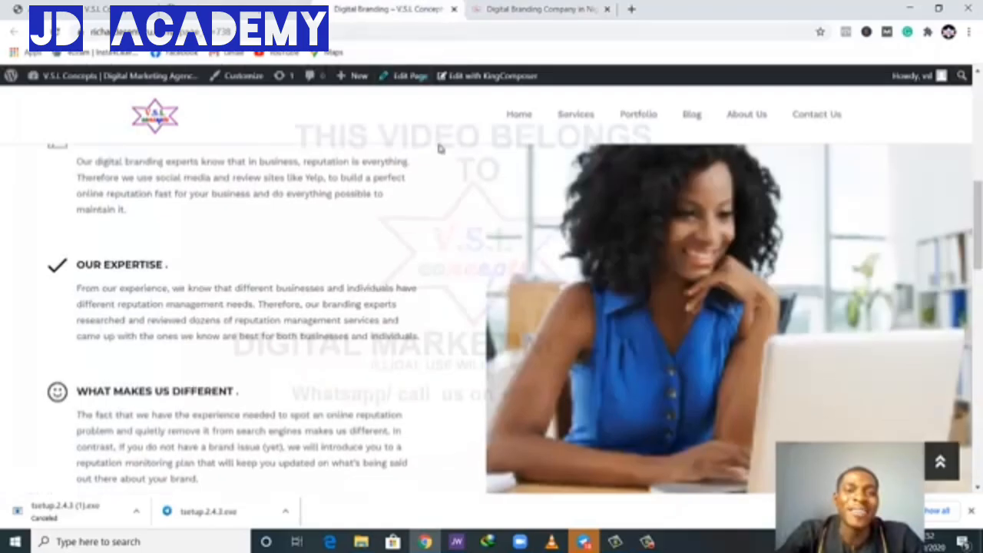
{"action": "scroll", "coordinate": [438, 147], "scroll_direction": "up", "scroll_amount": 10}
{"action": "left_click", "coordinate": [58, 32]}
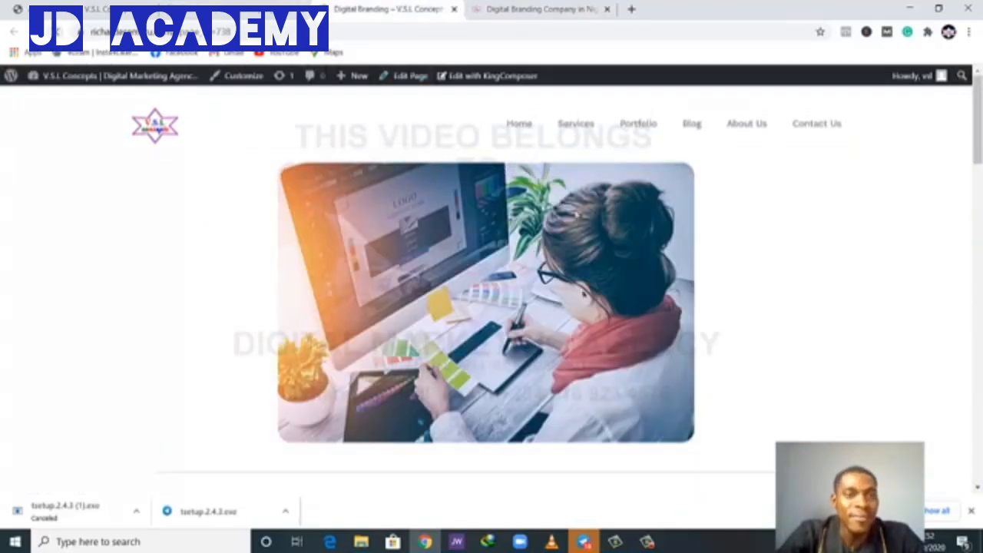
{"action": "scroll", "coordinate": [593, 232], "scroll_direction": "down", "scroll_amount": 8}
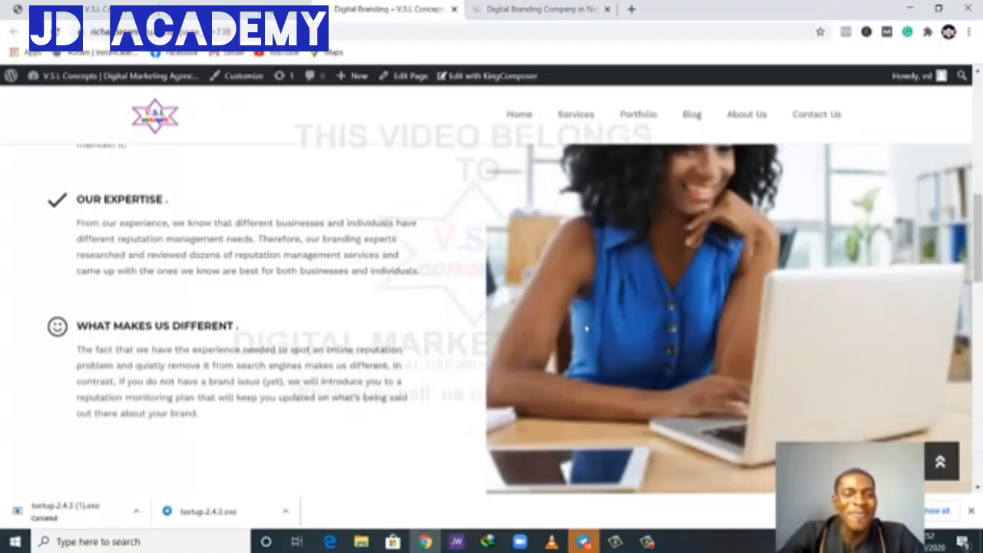
{"action": "scroll", "coordinate": [586, 329], "scroll_direction": "up", "scroll_amount": 5}
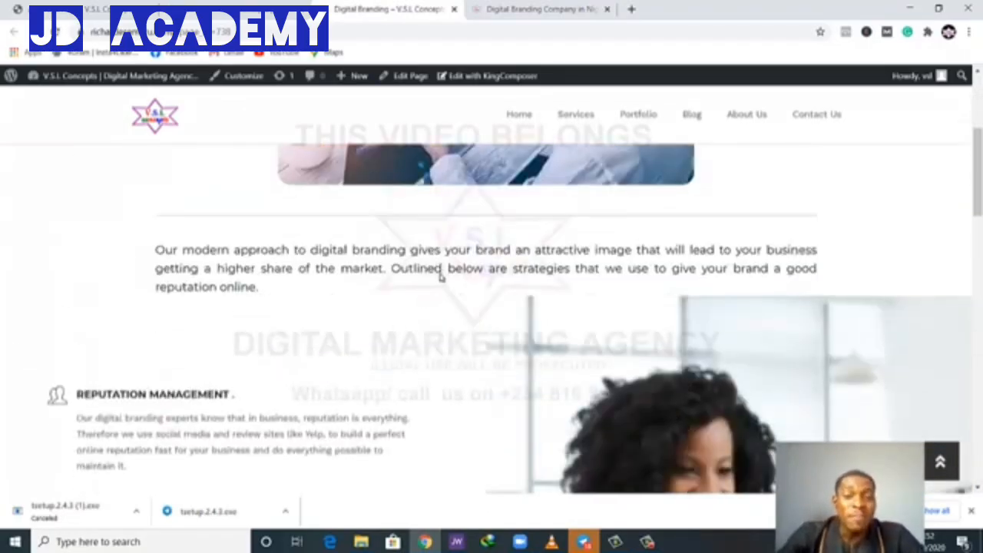
Step: Back in the page editor, add a Spacing element below the Text Block at the end of the middle column
{"action": "left_click", "coordinate": [309, 76]}
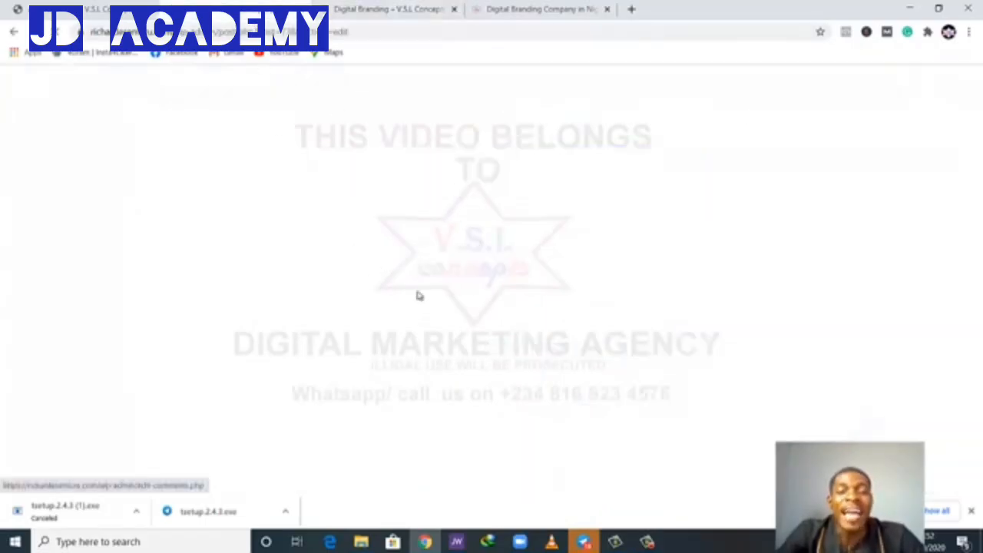
{"action": "scroll", "coordinate": [357, 418], "scroll_direction": "down", "scroll_amount": 2}
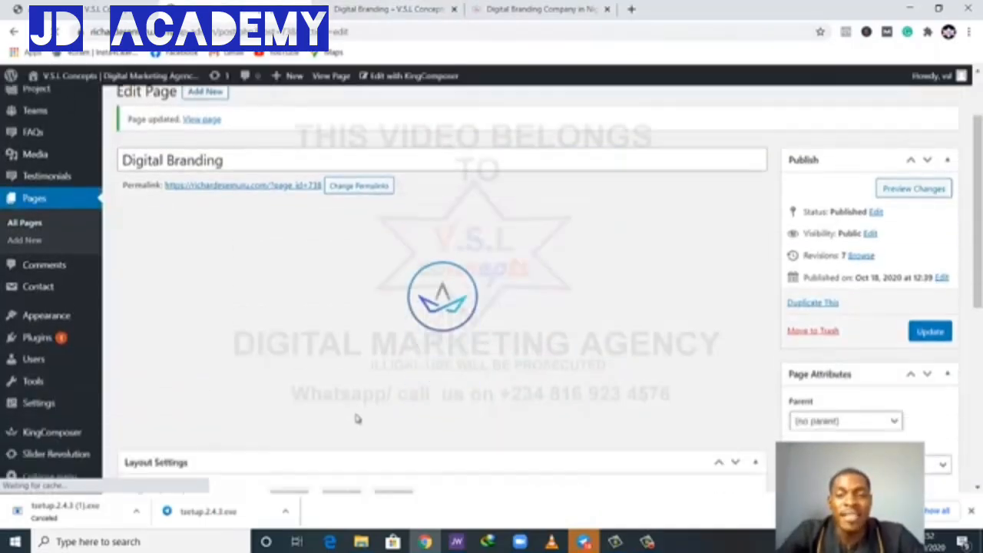
{"action": "scroll", "coordinate": [358, 418], "scroll_direction": "down", "scroll_amount": 1}
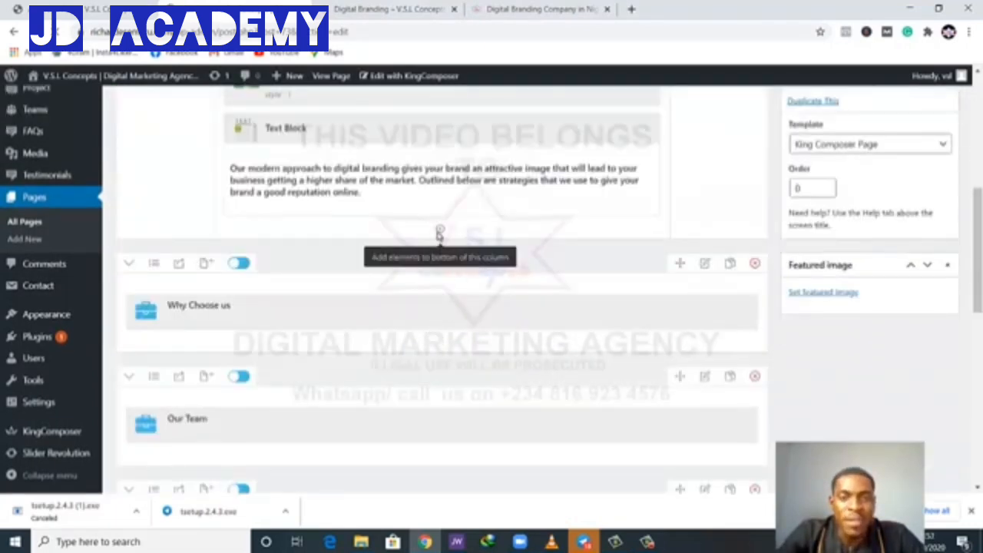
{"action": "scroll", "coordinate": [444, 350], "scroll_direction": "up", "scroll_amount": 1}
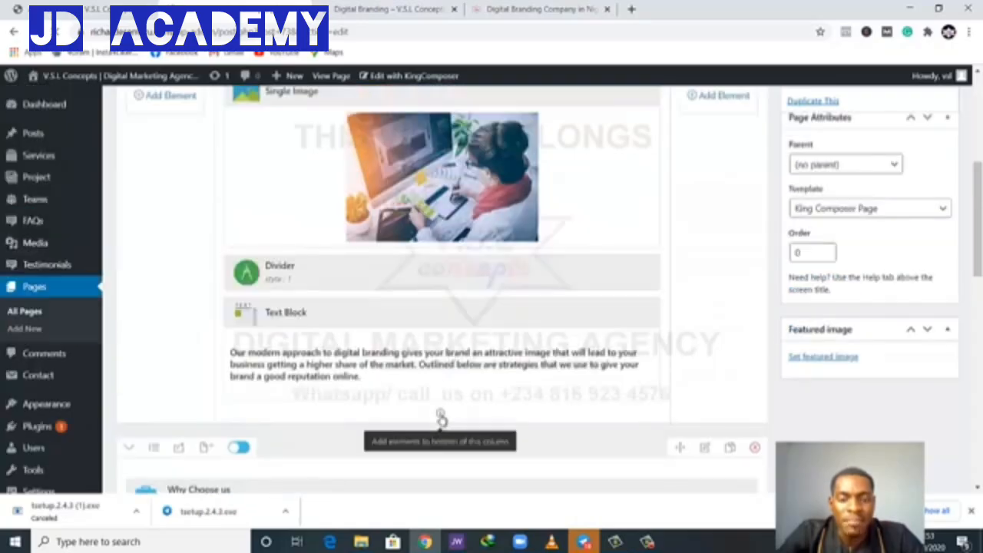
{"action": "left_click", "coordinate": [442, 417]}
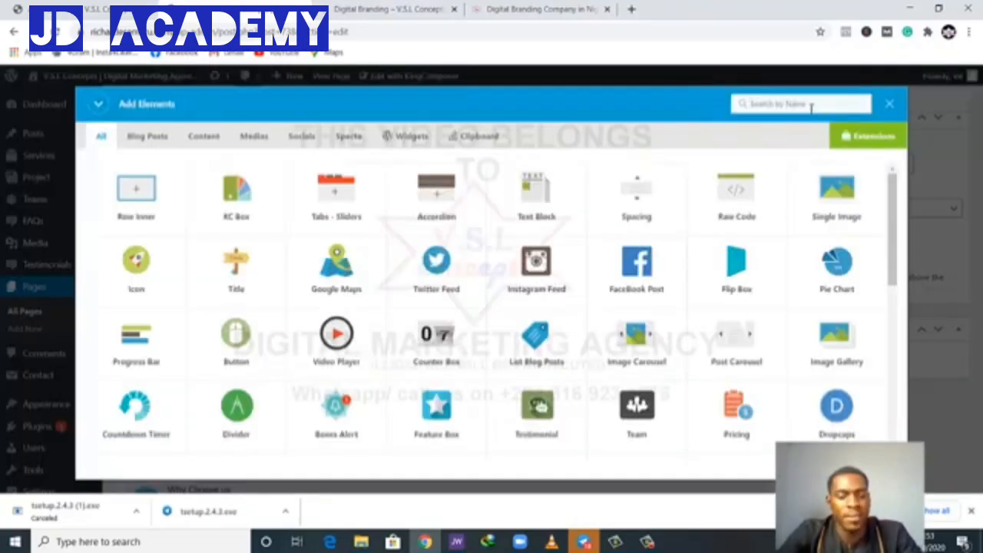
{"action": "left_click", "coordinate": [811, 105]}
{"action": "type", "text": "space"}
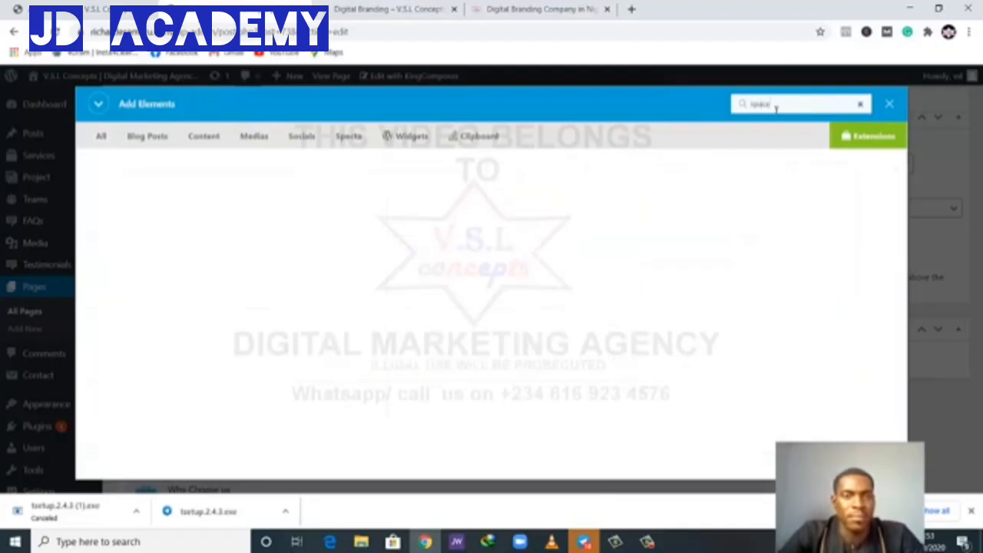
{"action": "key", "text": "BackSpace"}
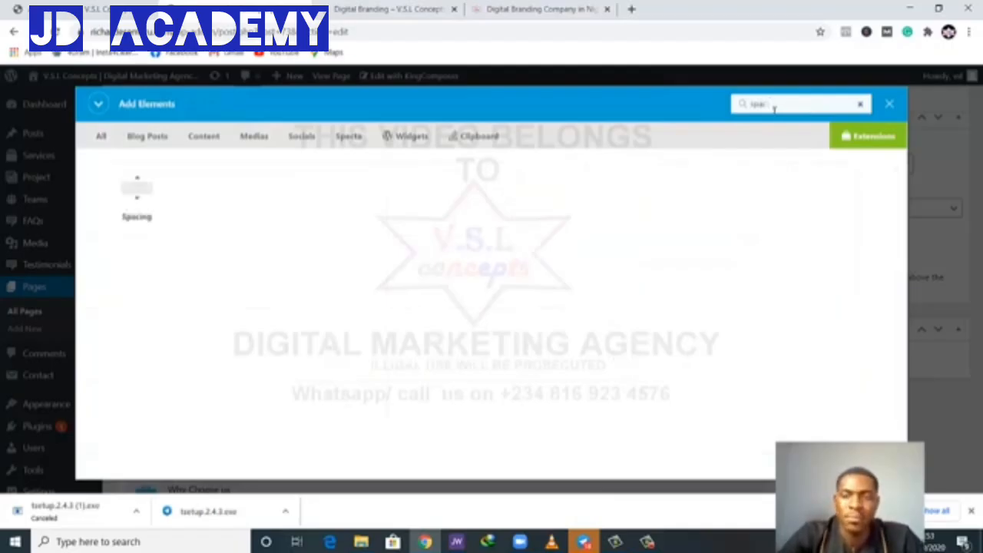
{"action": "left_click", "coordinate": [136, 205]}
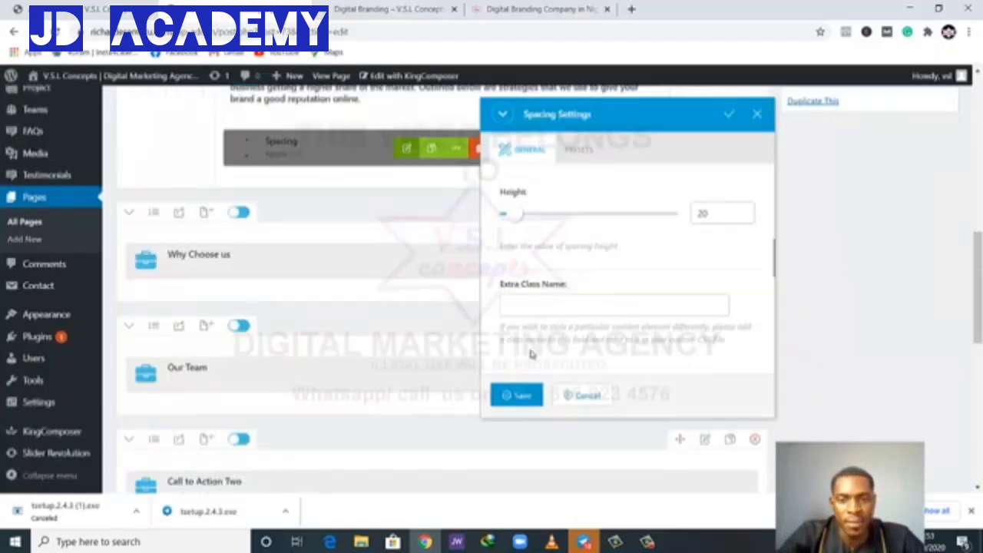
Step: Set the Spacing element's height to 42px, save its settings and update the Digital Branding page
{"action": "left_click", "coordinate": [513, 215]}
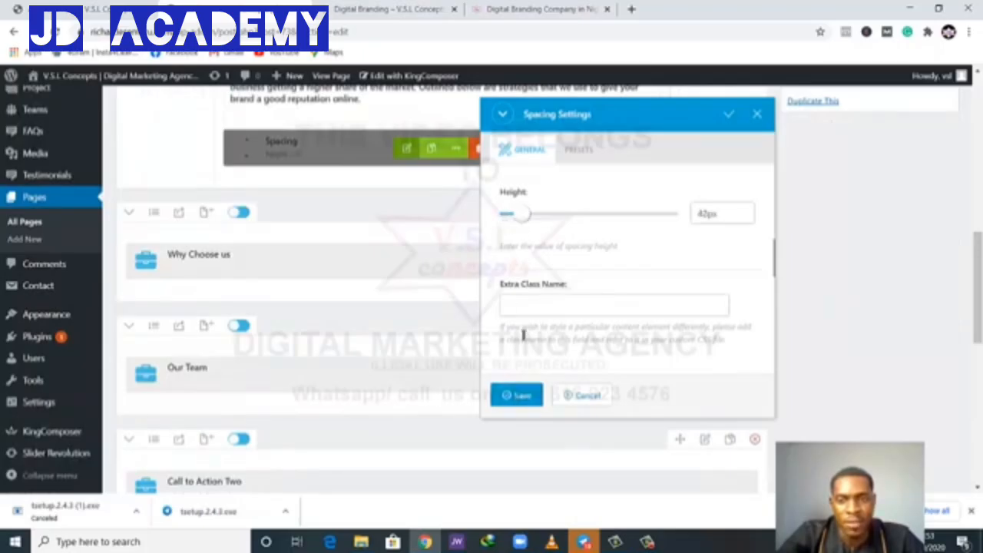
{"action": "left_click", "coordinate": [511, 395]}
{"action": "scroll", "coordinate": [859, 202], "scroll_direction": "up", "scroll_amount": 2}
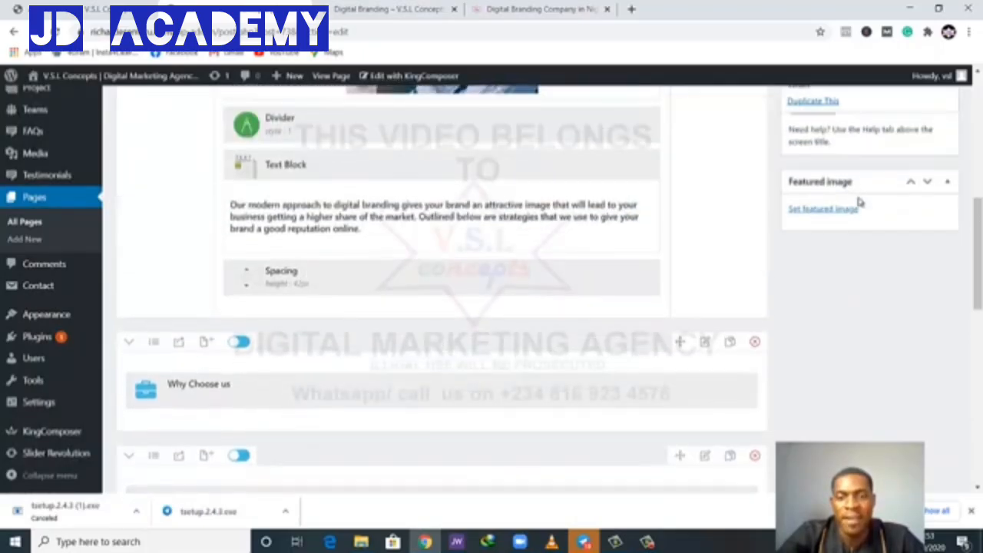
{"action": "scroll", "coordinate": [859, 202], "scroll_direction": "up", "scroll_amount": 4}
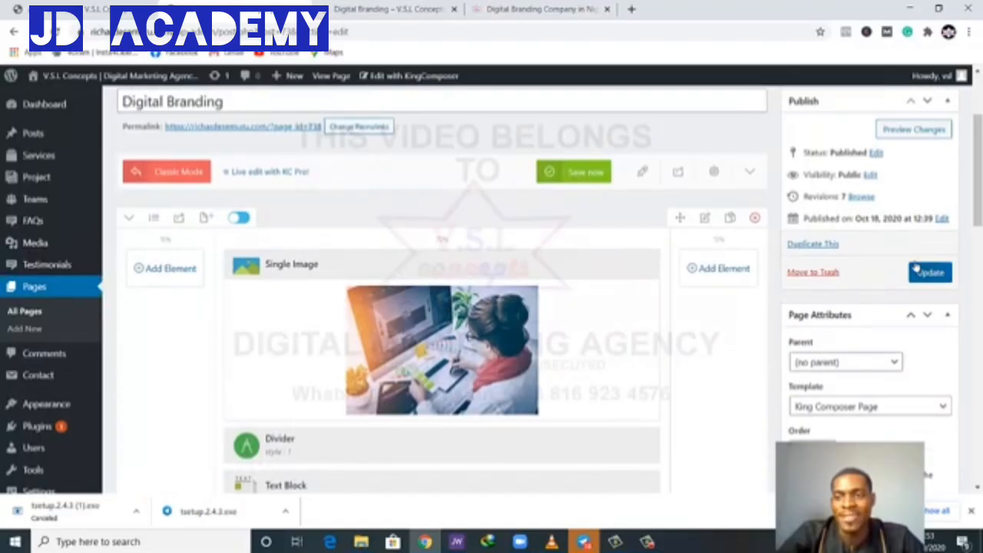
{"action": "left_click", "coordinate": [919, 269]}
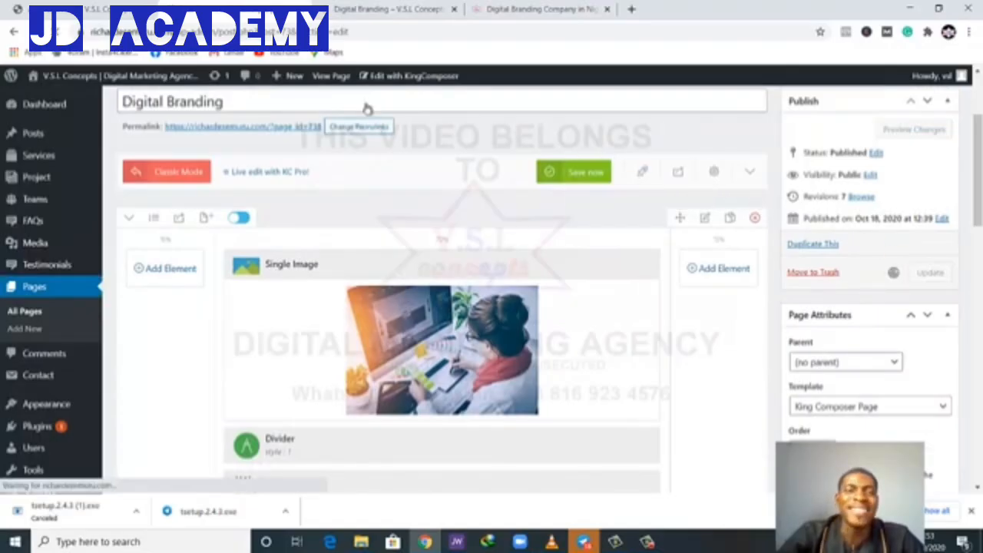
Step: Examine the published Digital Branding page from the header image through the services and team sections to the contact banner
{"action": "left_click", "coordinate": [335, 9]}
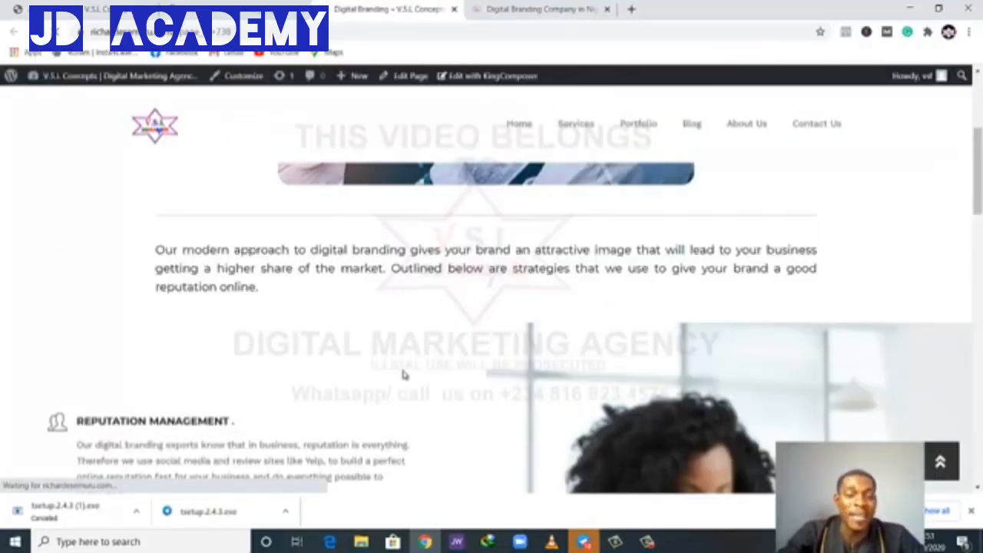
{"action": "scroll", "coordinate": [500, 384], "scroll_direction": "down", "scroll_amount": 3}
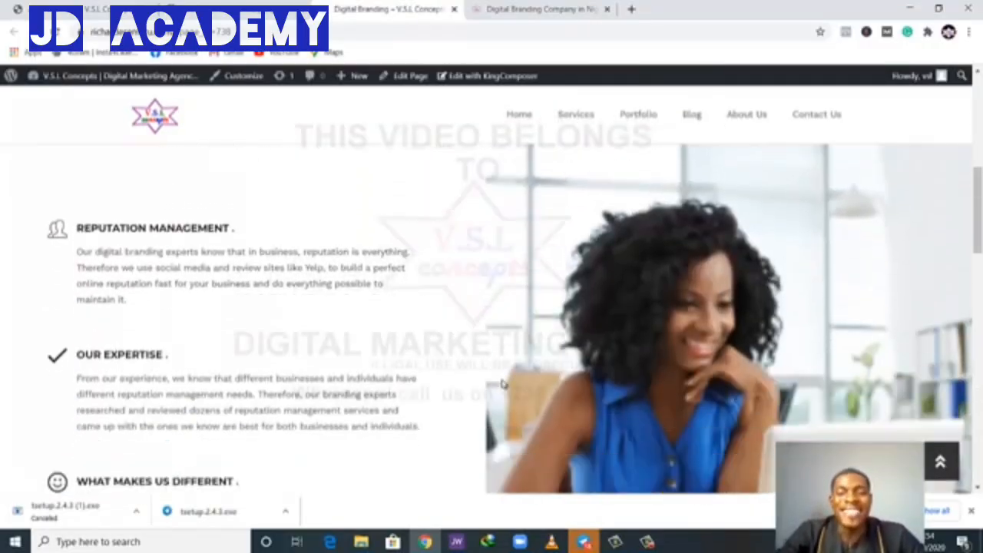
{"action": "scroll", "coordinate": [501, 384], "scroll_direction": "down", "scroll_amount": 5}
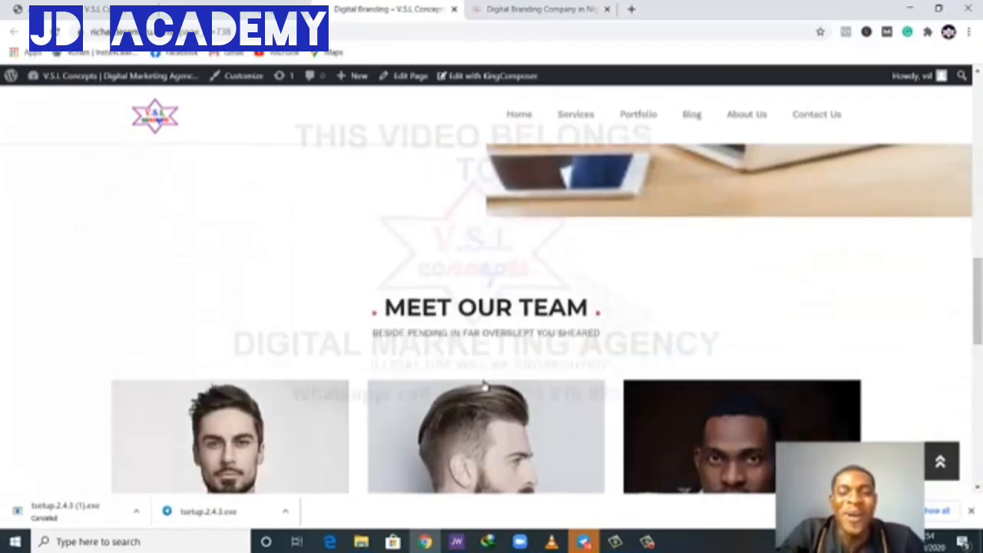
{"action": "scroll", "coordinate": [488, 307], "scroll_direction": "down", "scroll_amount": 5}
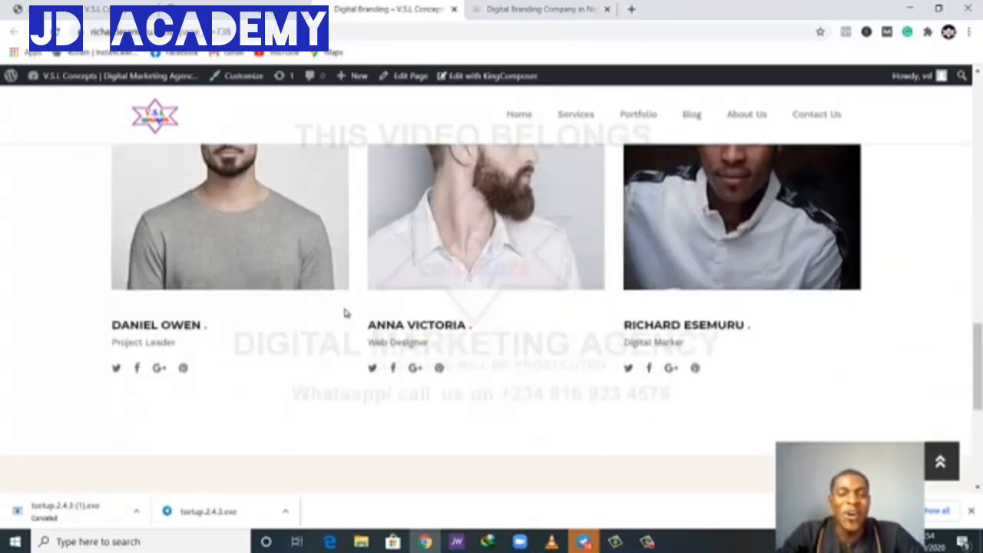
{"action": "scroll", "coordinate": [345, 313], "scroll_direction": "down", "scroll_amount": 3}
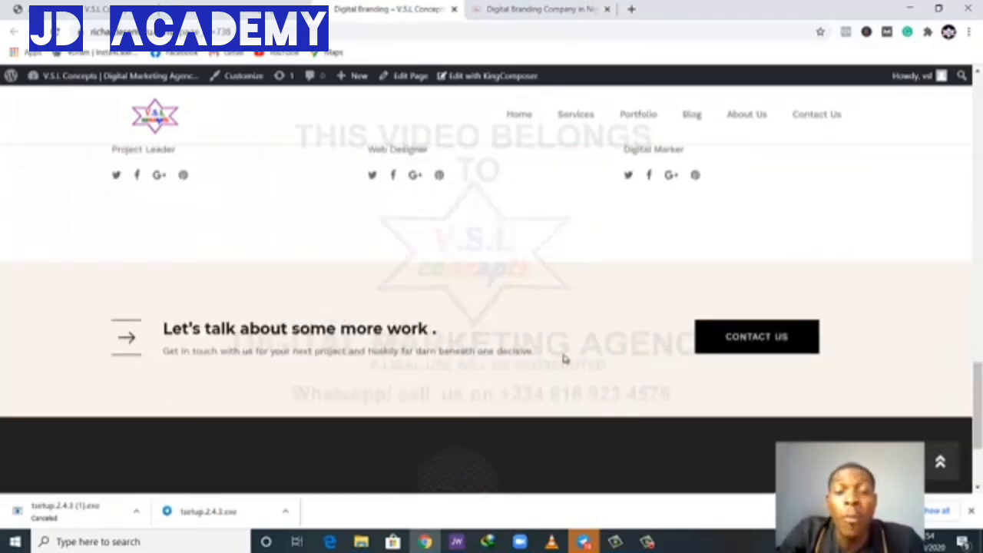
{"action": "scroll", "coordinate": [562, 358], "scroll_direction": "down", "scroll_amount": 2}
{"action": "scroll", "coordinate": [562, 361], "scroll_direction": "up", "scroll_amount": 6}
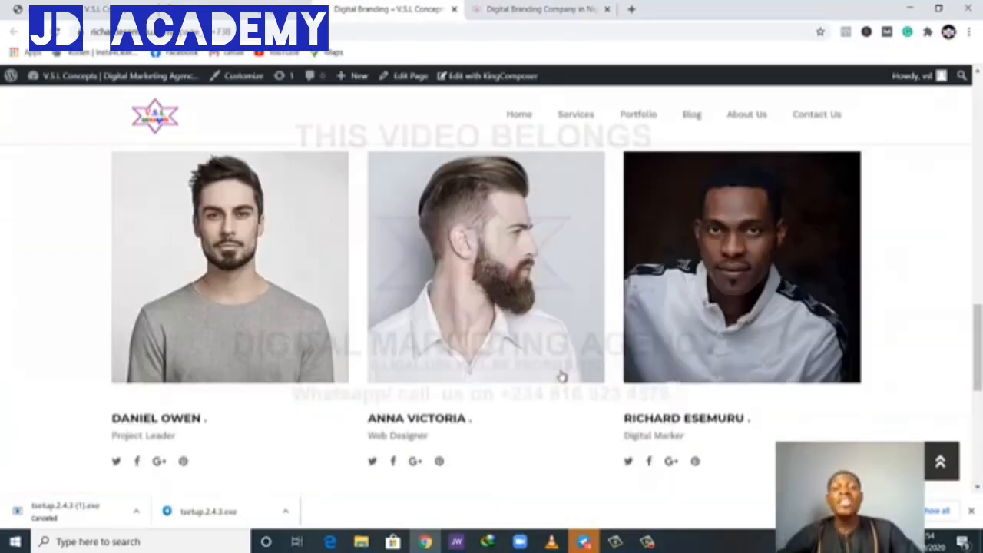
{"action": "scroll", "coordinate": [562, 377], "scroll_direction": "up", "scroll_amount": 12}
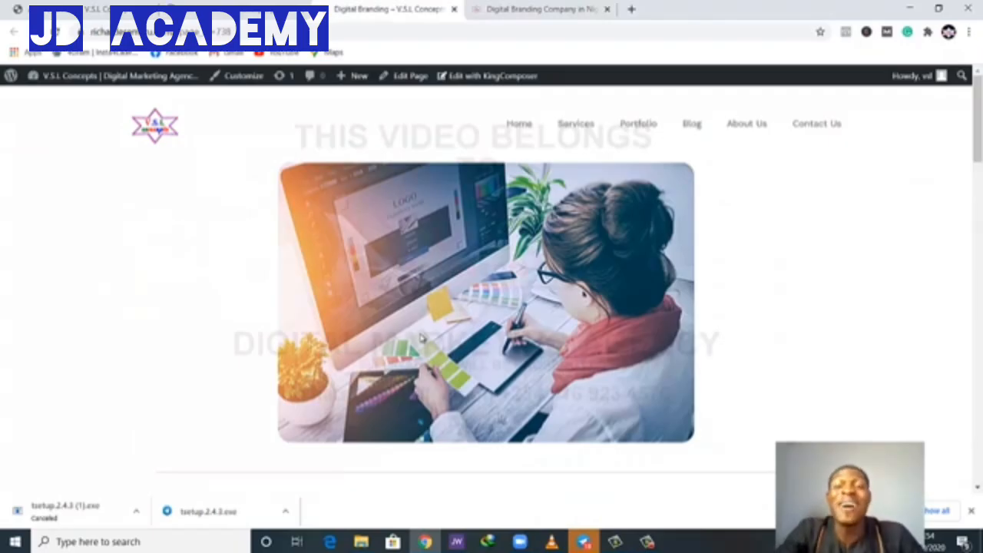
{"action": "scroll", "coordinate": [490, 478], "scroll_direction": "down", "scroll_amount": 5}
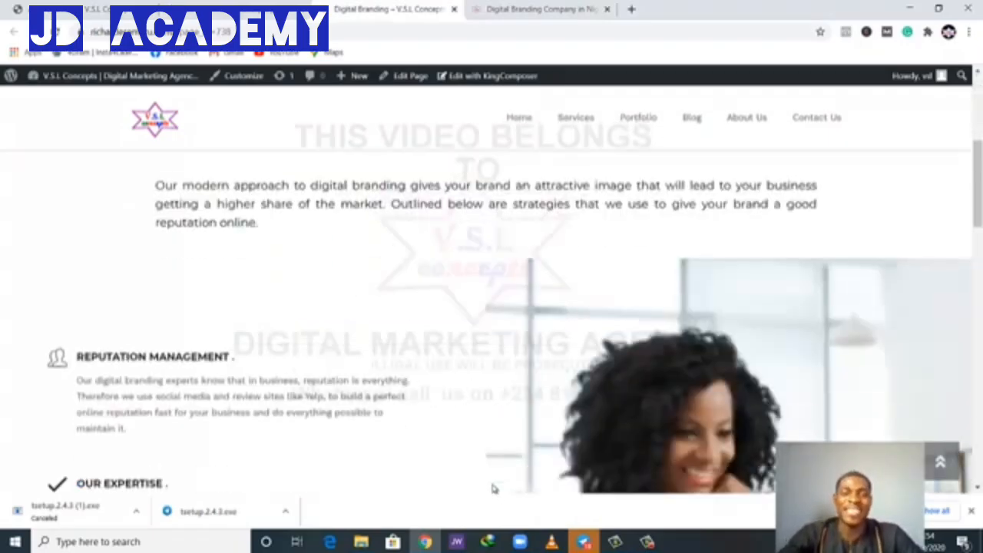
{"action": "scroll", "coordinate": [490, 479], "scroll_direction": "up", "scroll_amount": 5}
{"action": "scroll", "coordinate": [456, 353], "scroll_direction": "down", "scroll_amount": 4}
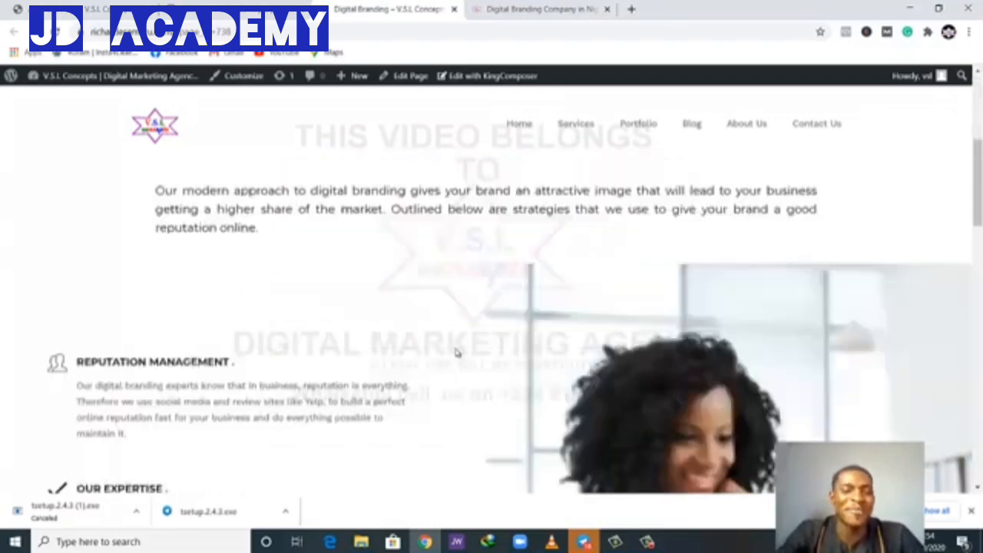
{"action": "scroll", "coordinate": [456, 352], "scroll_direction": "up", "scroll_amount": 4}
{"action": "scroll", "coordinate": [456, 352], "scroll_direction": "down", "scroll_amount": 3}
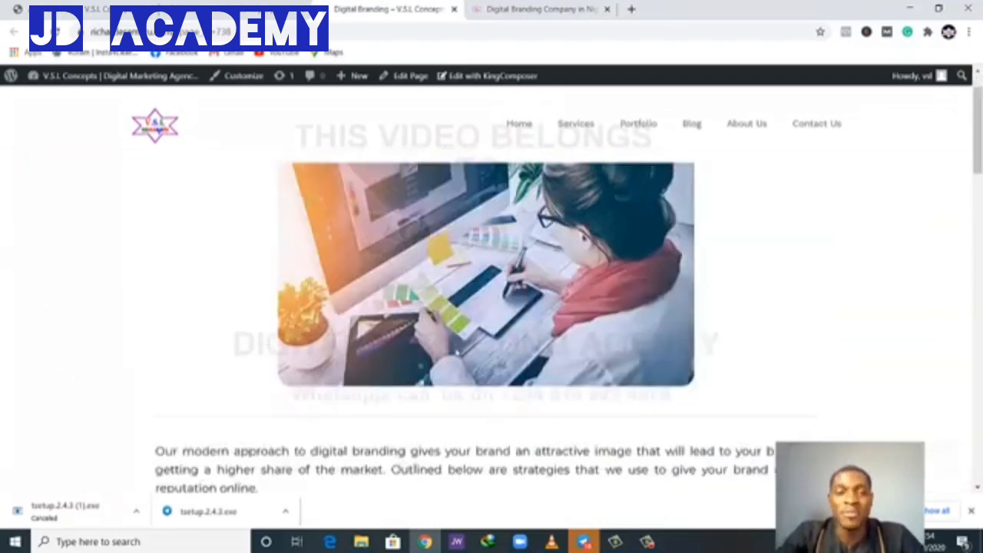
{"action": "scroll", "coordinate": [423, 332], "scroll_direction": "up", "scroll_amount": 3}
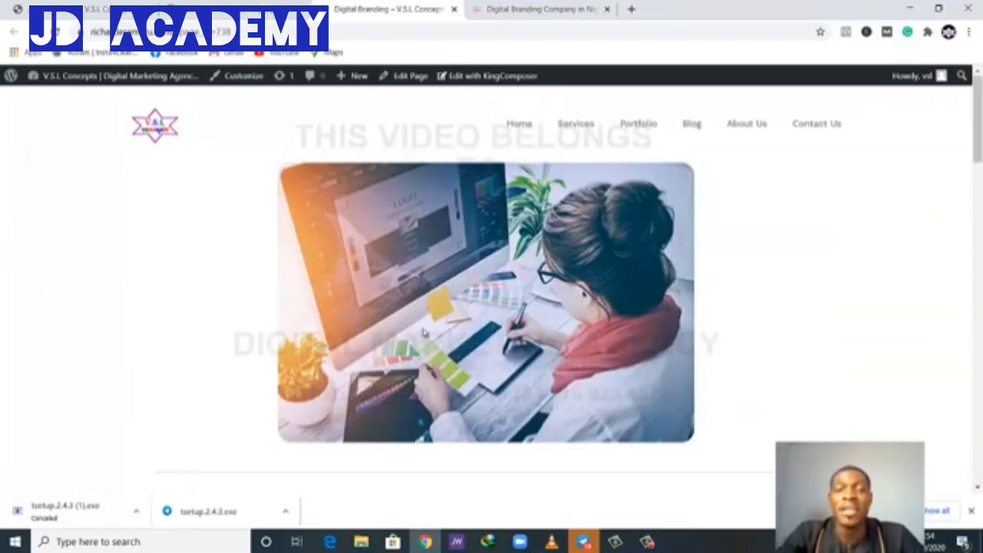
Step: Open the live site's home page, view its Our Services entries and look over the demo page's services and team sections
{"action": "left_click", "coordinate": [491, 10]}
{"action": "left_click", "coordinate": [465, 116]}
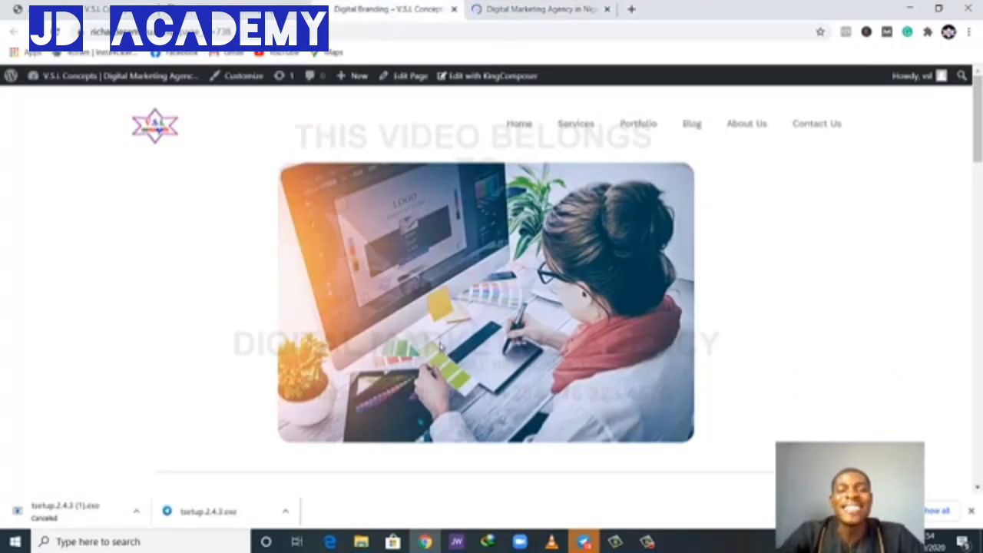
{"action": "scroll", "coordinate": [435, 359], "scroll_direction": "down", "scroll_amount": 15}
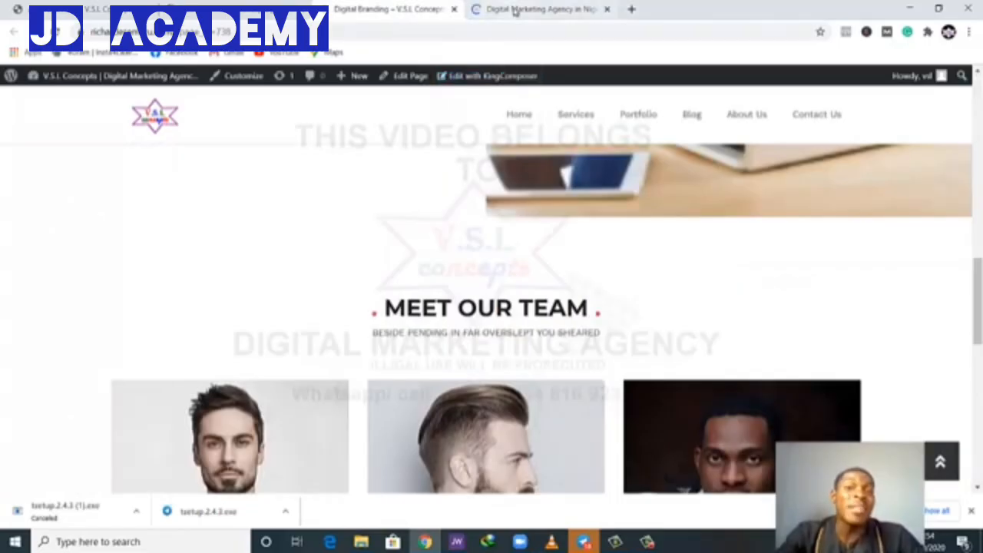
{"action": "mouse_move", "coordinate": [517, 128]}
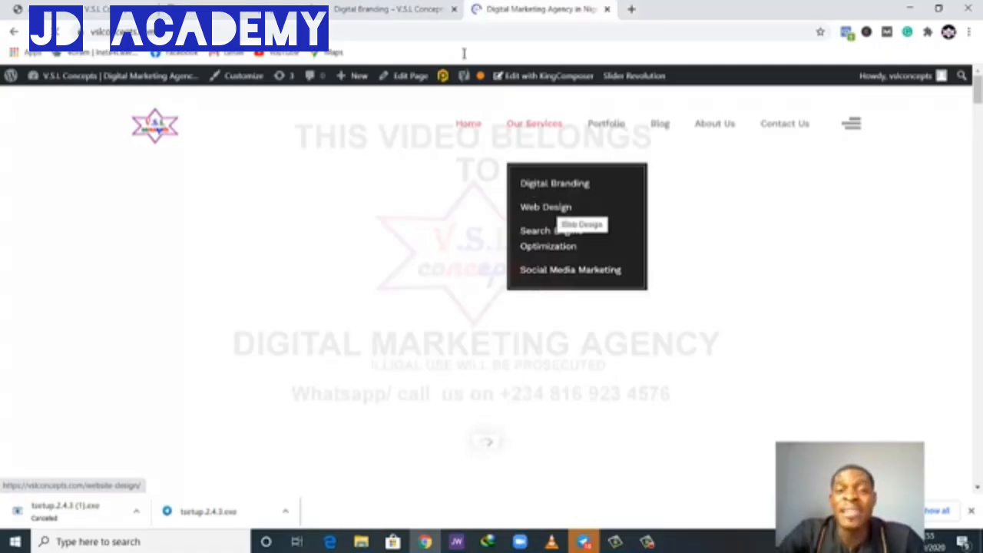
{"action": "left_click", "coordinate": [557, 186]}
{"action": "scroll", "coordinate": [457, 229], "scroll_direction": "down", "scroll_amount": 3}
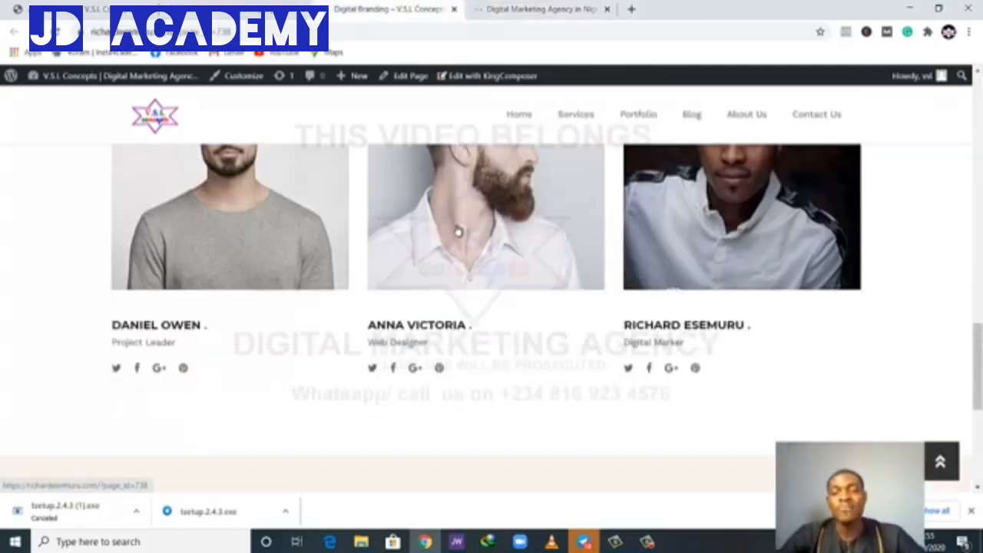
{"action": "scroll", "coordinate": [457, 229], "scroll_direction": "up", "scroll_amount": 1}
{"action": "scroll", "coordinate": [460, 229], "scroll_direction": "up", "scroll_amount": 8}
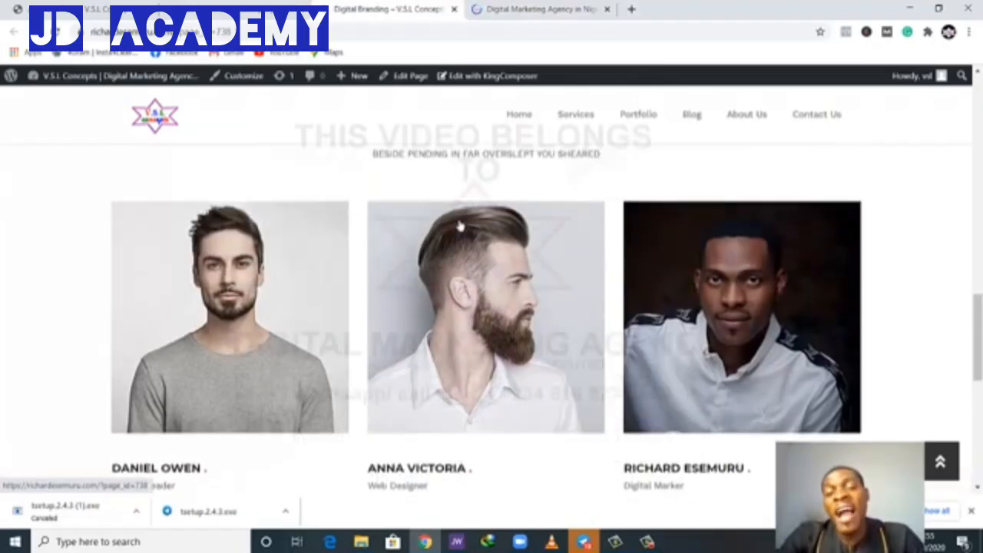
{"action": "left_click", "coordinate": [520, 10]}
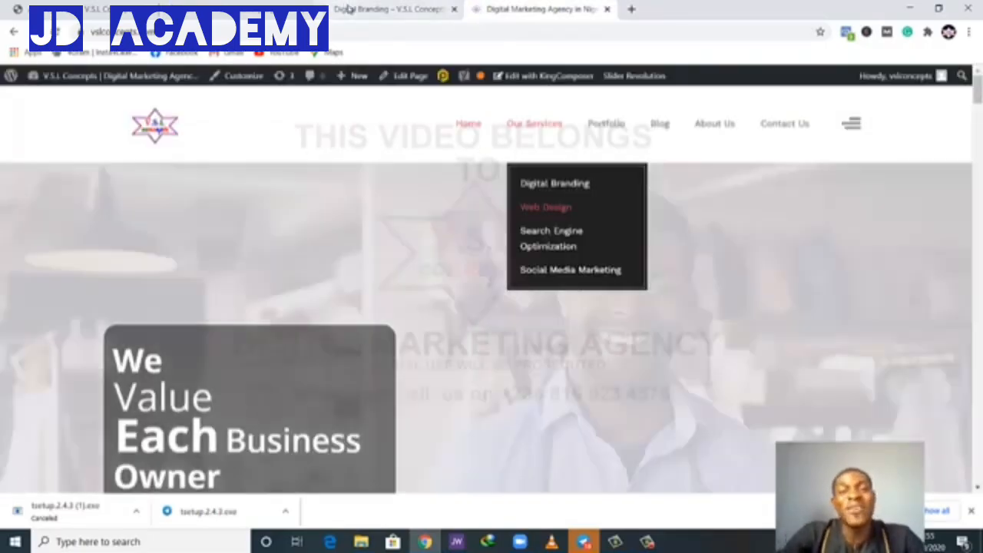
{"action": "left_click", "coordinate": [349, 9]}
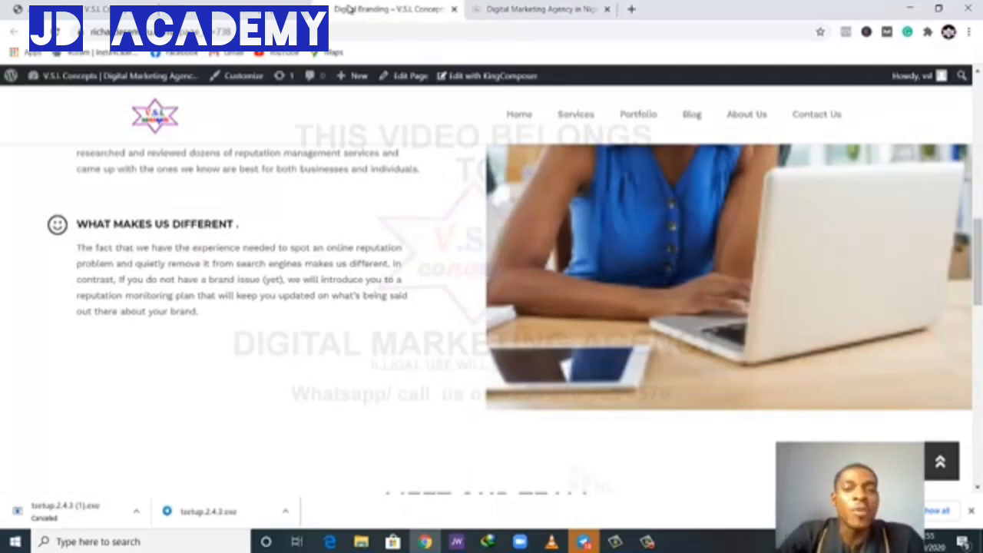
{"action": "scroll", "coordinate": [463, 237], "scroll_direction": "up", "scroll_amount": 10}
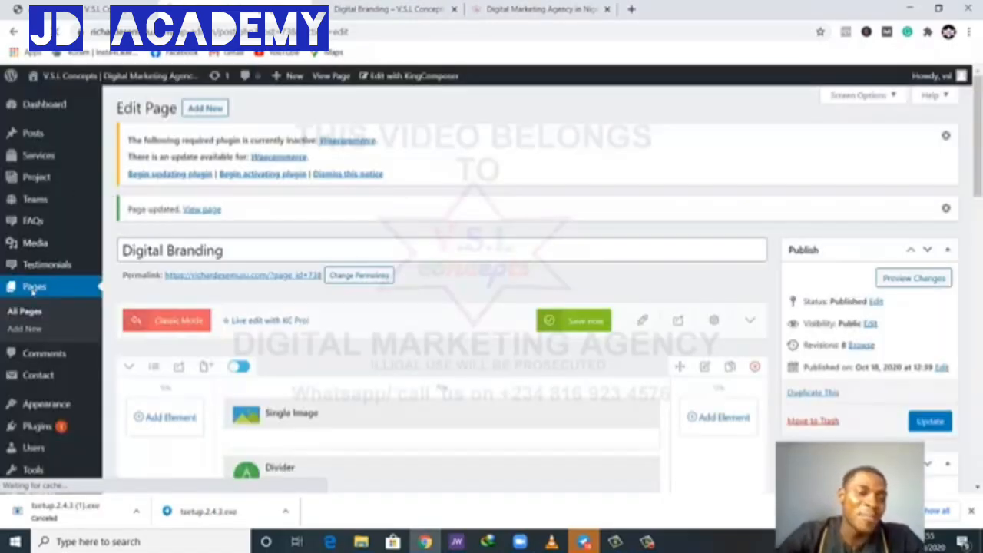
Step: From the demo site's list of pages, add a new page and open it in KingComposer
{"action": "scroll", "coordinate": [344, 304], "scroll_direction": "down", "scroll_amount": 1}
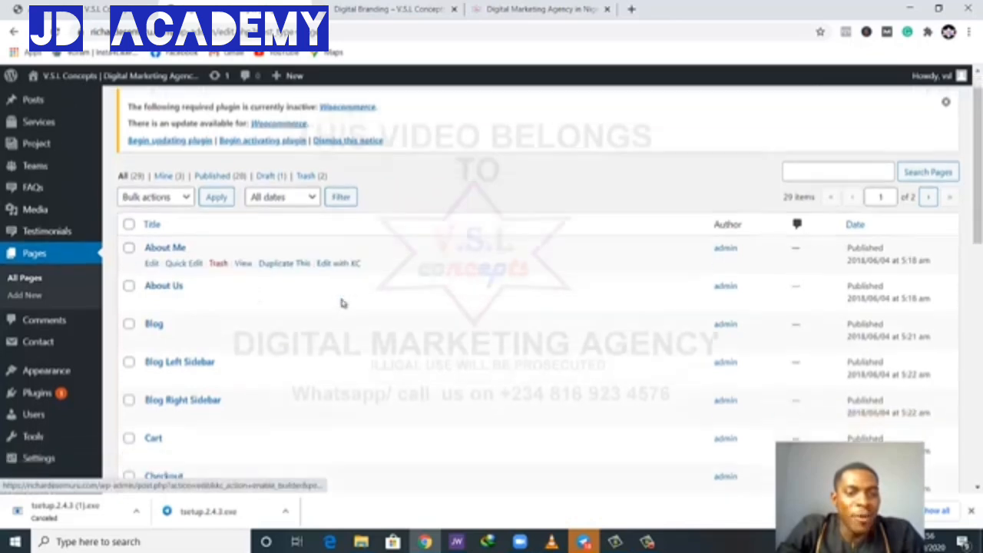
{"action": "scroll", "coordinate": [215, 277], "scroll_direction": "down", "scroll_amount": 3}
{"action": "scroll", "coordinate": [208, 275], "scroll_direction": "up", "scroll_amount": 4}
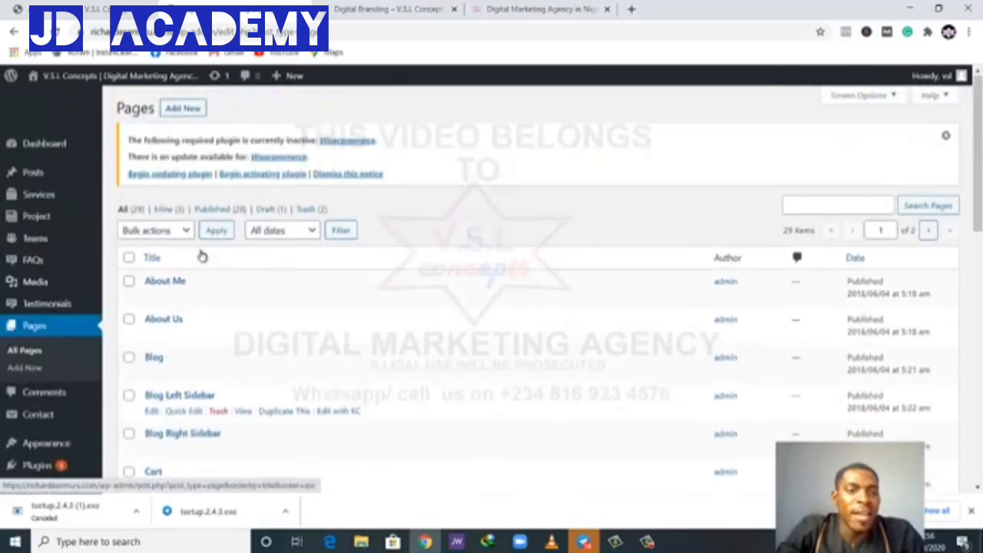
{"action": "left_click", "coordinate": [182, 108]}
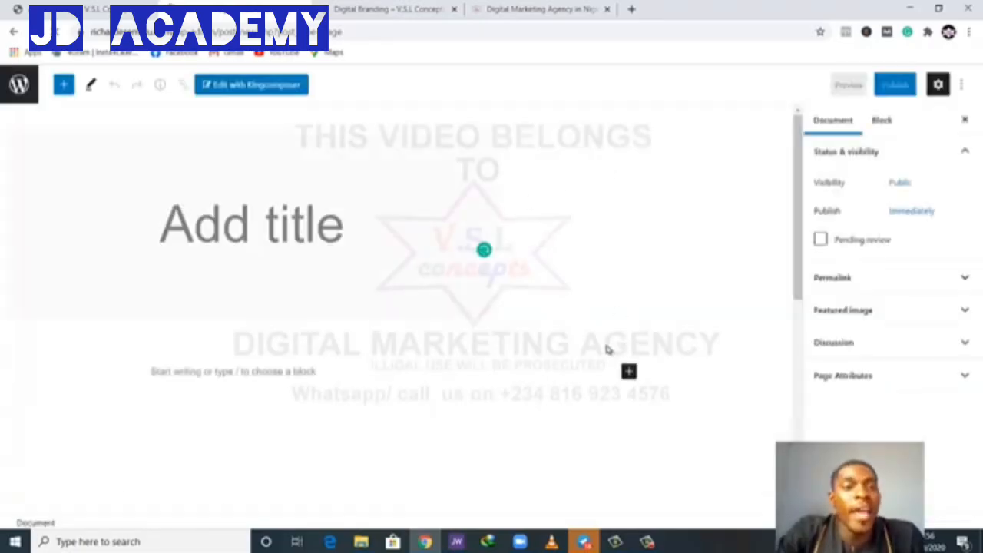
{"action": "left_click", "coordinate": [253, 88]}
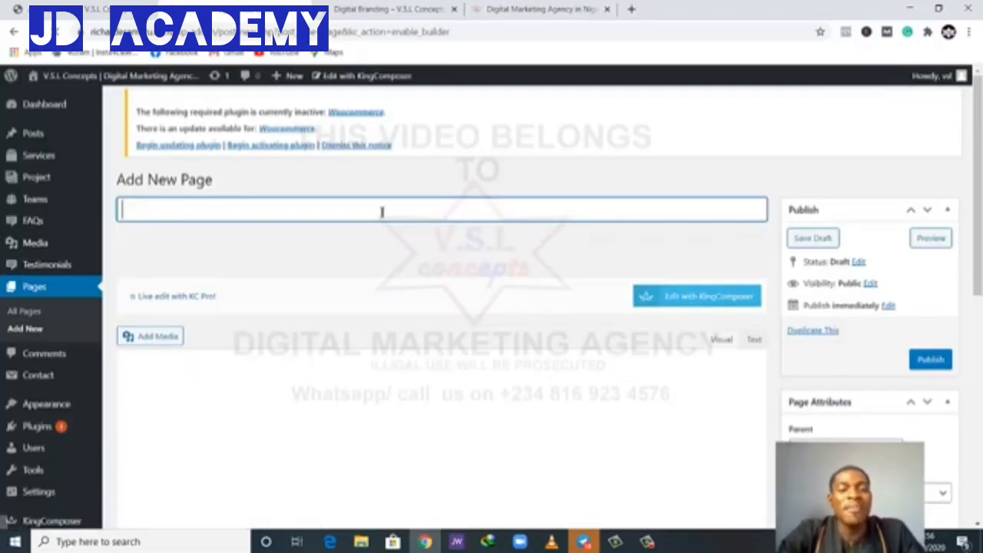
Step: Title the new page "Search Engine Optimization", correcting the misspelled last word
{"action": "type", "text": "S"}
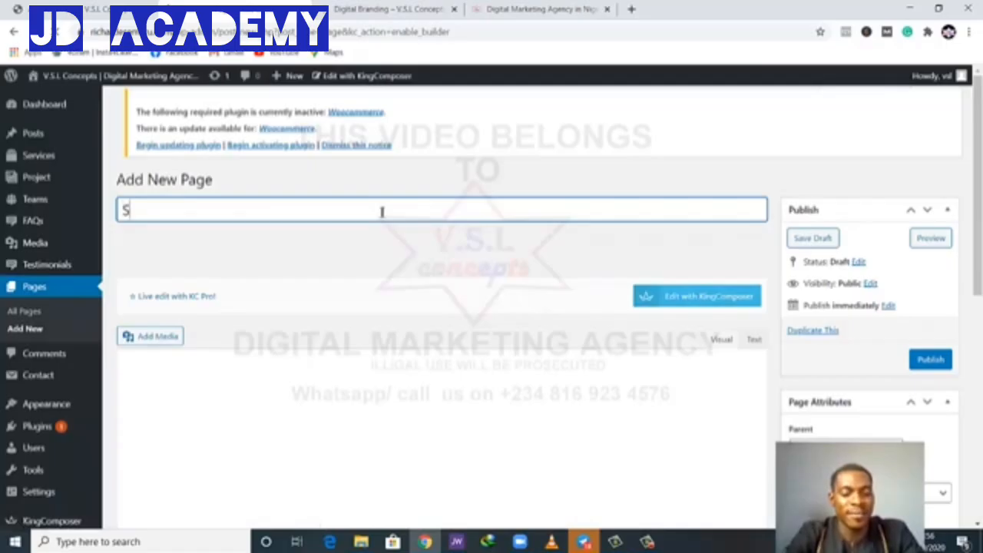
{"action": "type", "text": "earch Eng"}
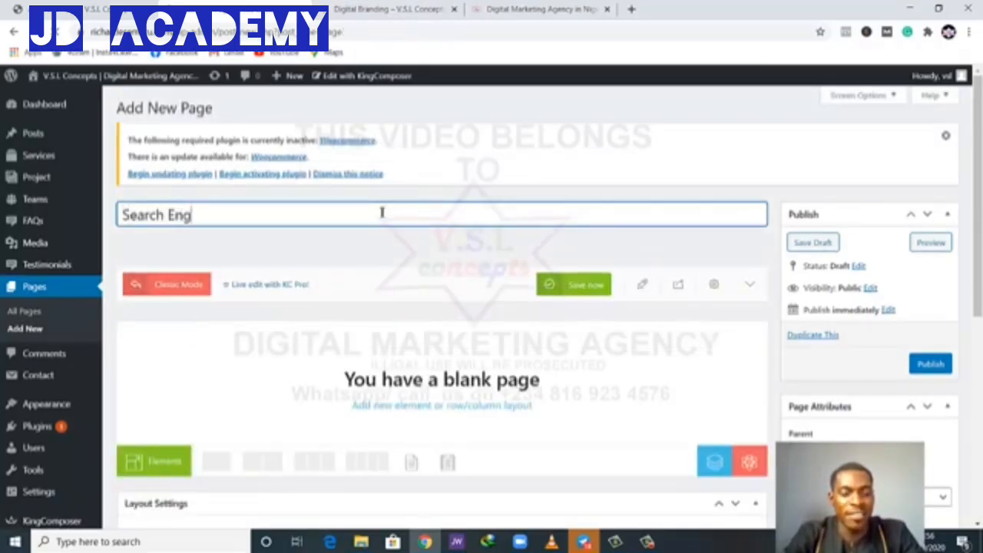
{"action": "type", "text": "ine Optim"}
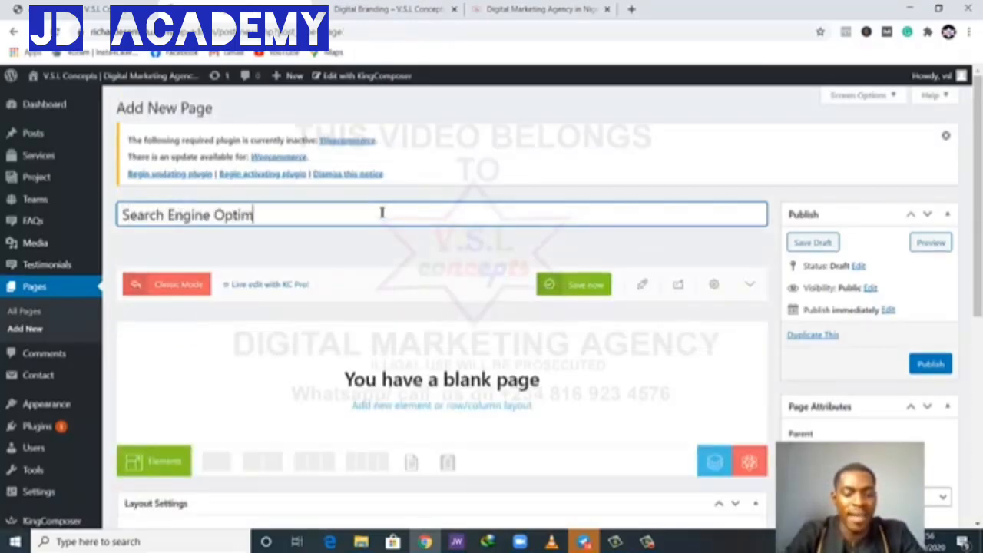
{"action": "type", "text": "zation"}
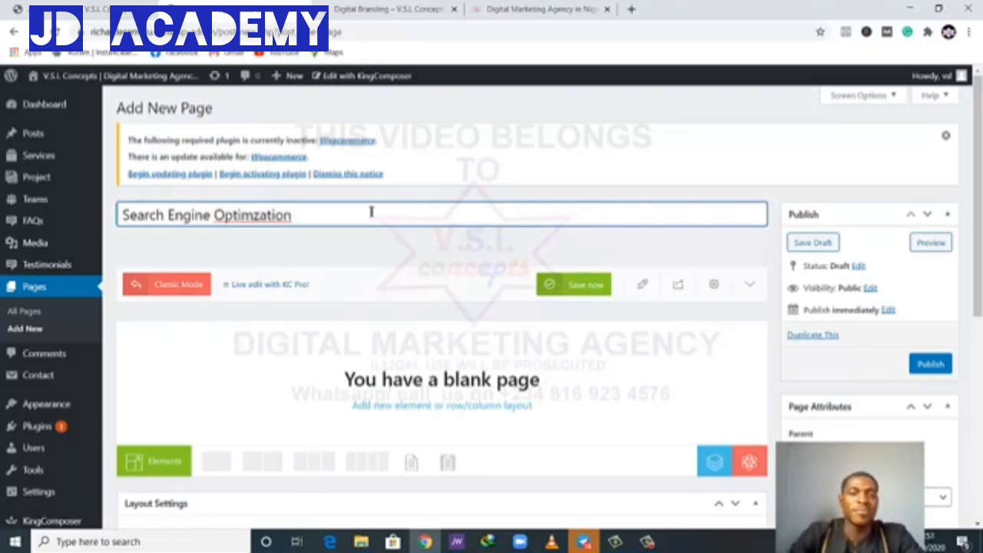
{"action": "double_click", "coordinate": [254, 216]}
{"action": "right_click", "coordinate": [259, 220]}
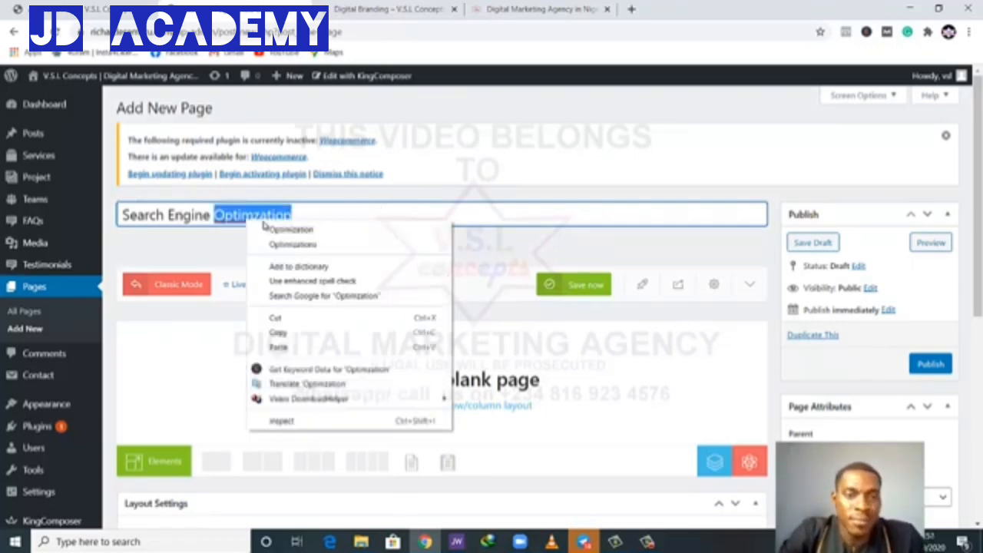
{"action": "left_click", "coordinate": [288, 227]}
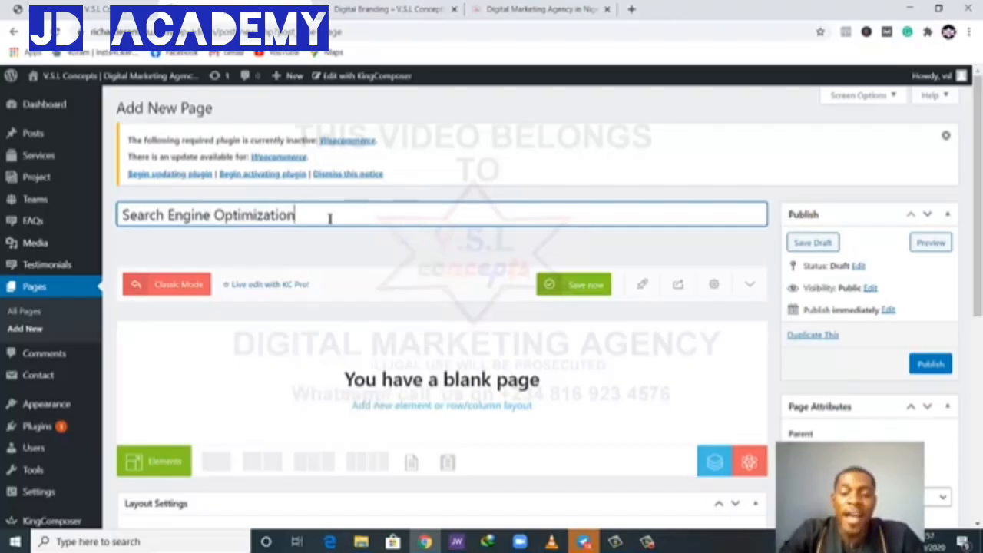
Step: Clone the Digital Branding page from the templates library into the blank Search Engine Optimization page
{"action": "left_click", "coordinate": [712, 464]}
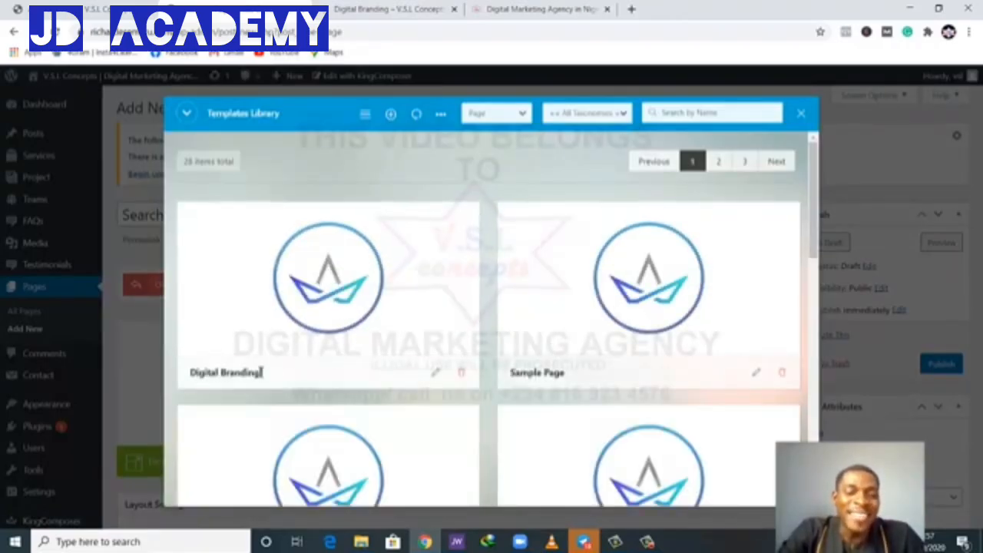
{"action": "mouse_move", "coordinate": [326, 278]}
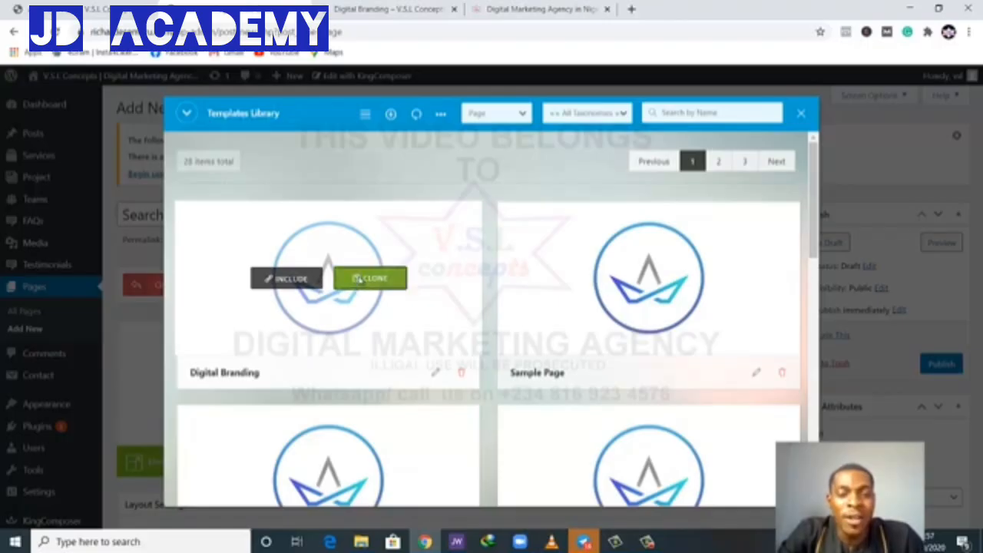
{"action": "left_click", "coordinate": [358, 280]}
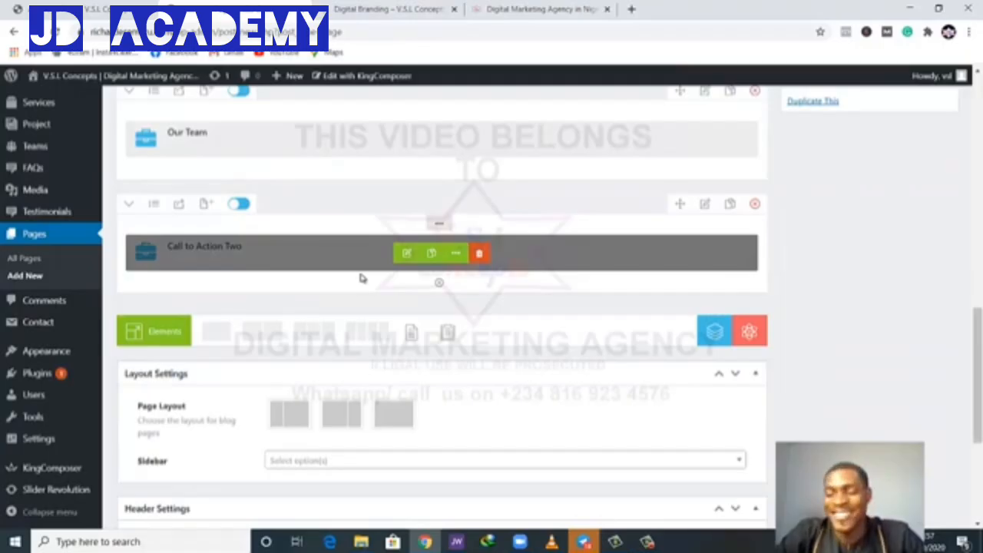
Step: Open the settings of the cloned page's single image and bring up the media library to choose another image
{"action": "scroll", "coordinate": [448, 277], "scroll_direction": "up", "scroll_amount": 5}
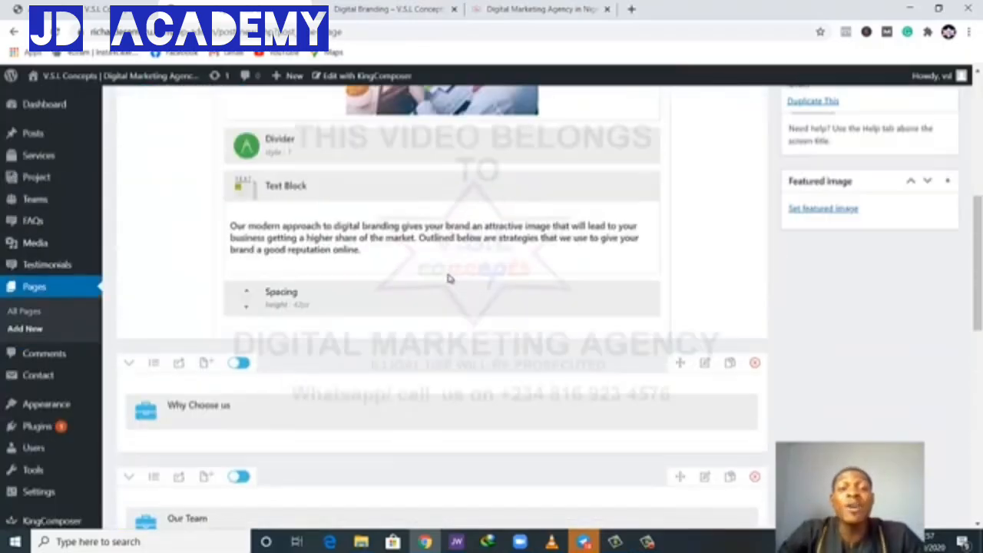
{"action": "mouse_move", "coordinate": [449, 278]}
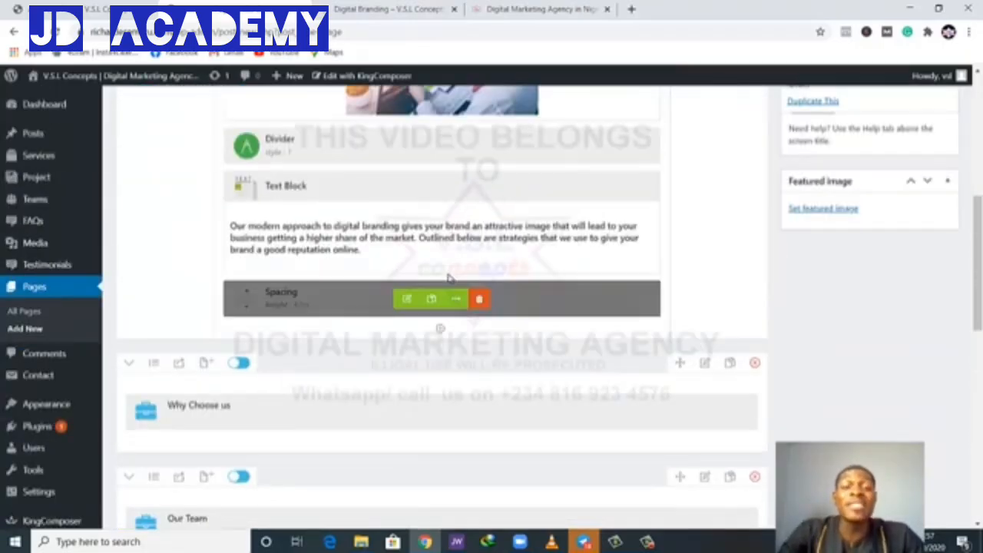
{"action": "scroll", "coordinate": [449, 279], "scroll_direction": "up", "scroll_amount": 5}
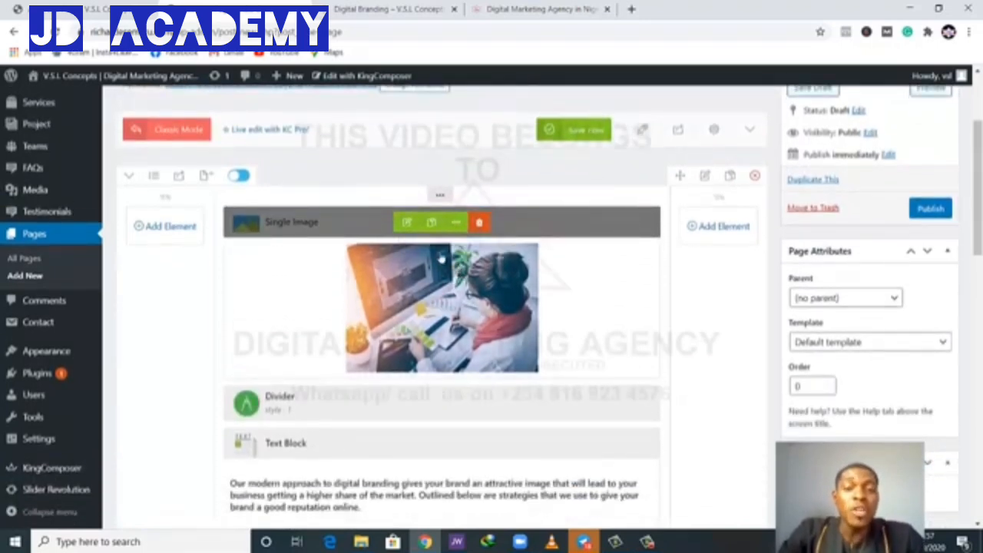
{"action": "left_click", "coordinate": [407, 223]}
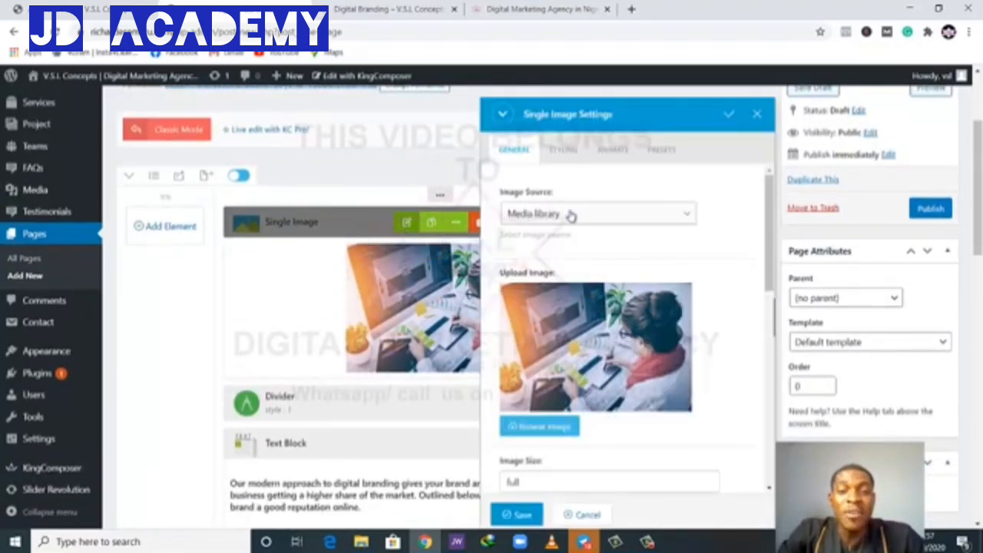
{"action": "left_click", "coordinate": [560, 424]}
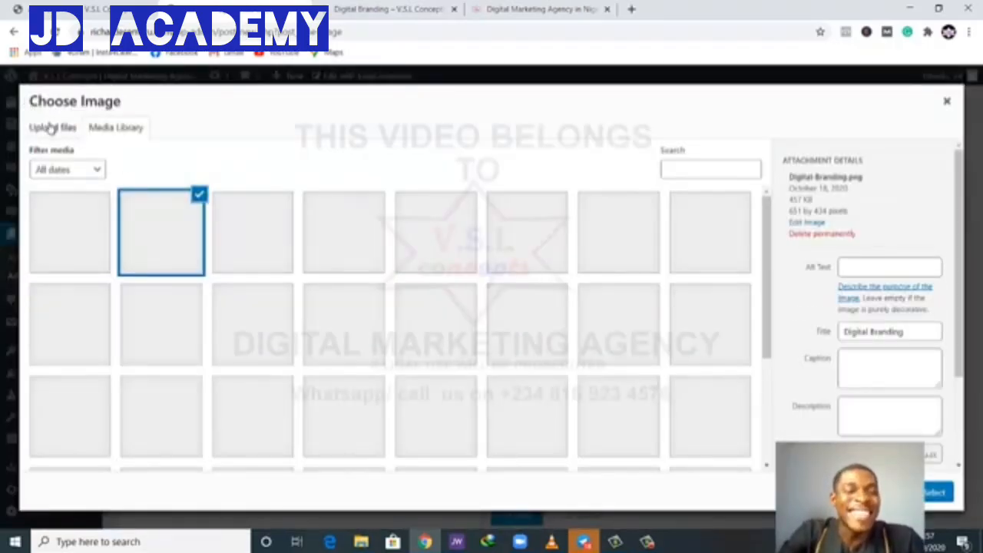
Step: Upload the image digital-marketing-agency-in-nigeria-google from the images folder, one level above the portfolio folder
{"action": "left_click", "coordinate": [50, 129]}
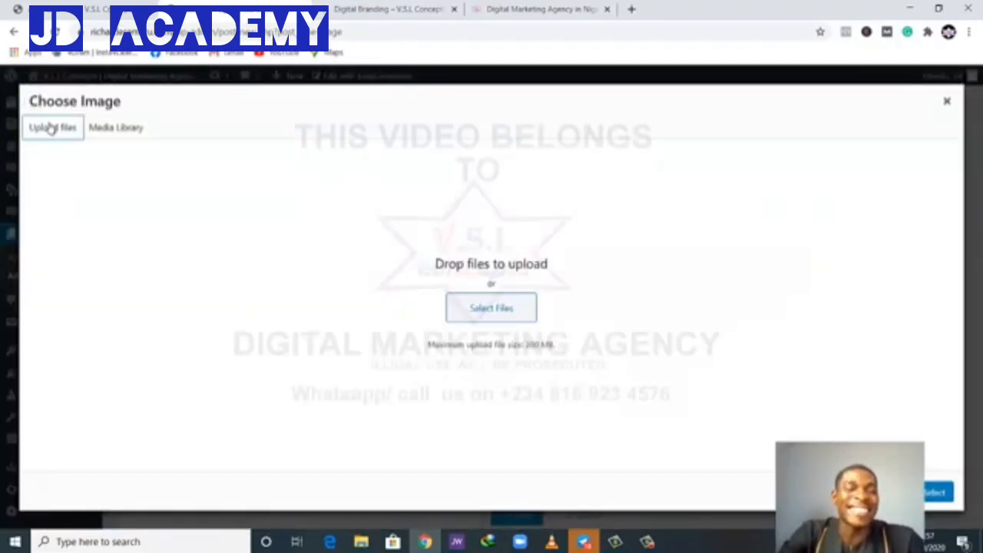
{"action": "left_click", "coordinate": [518, 306]}
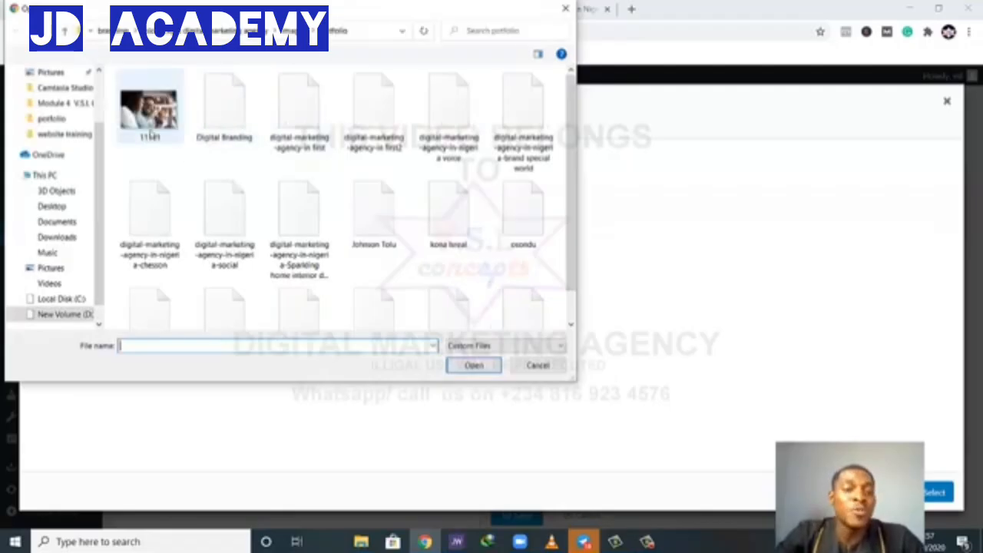
{"action": "scroll", "coordinate": [244, 169], "scroll_direction": "down", "scroll_amount": 1}
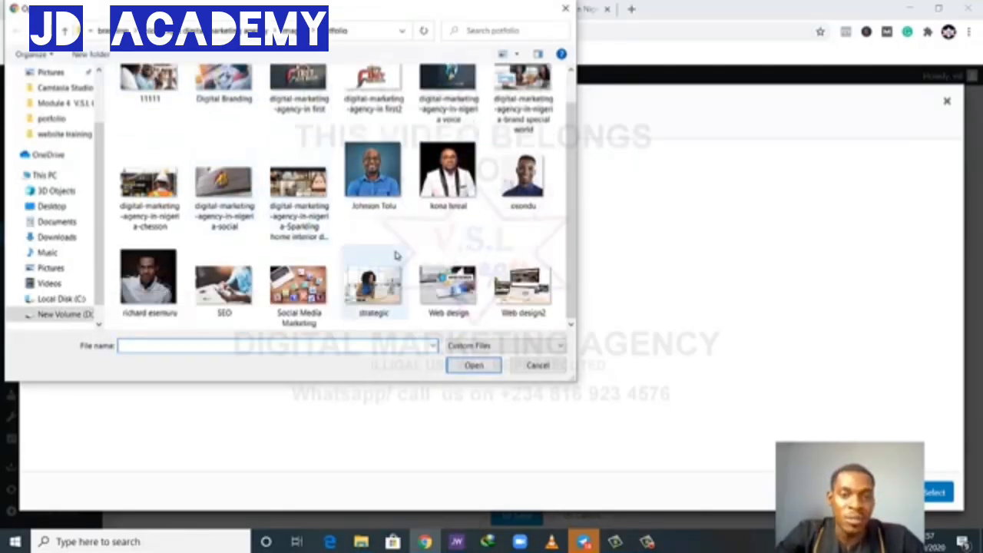
{"action": "scroll", "coordinate": [398, 254], "scroll_direction": "up", "scroll_amount": 1}
{"action": "left_click", "coordinate": [270, 235]}
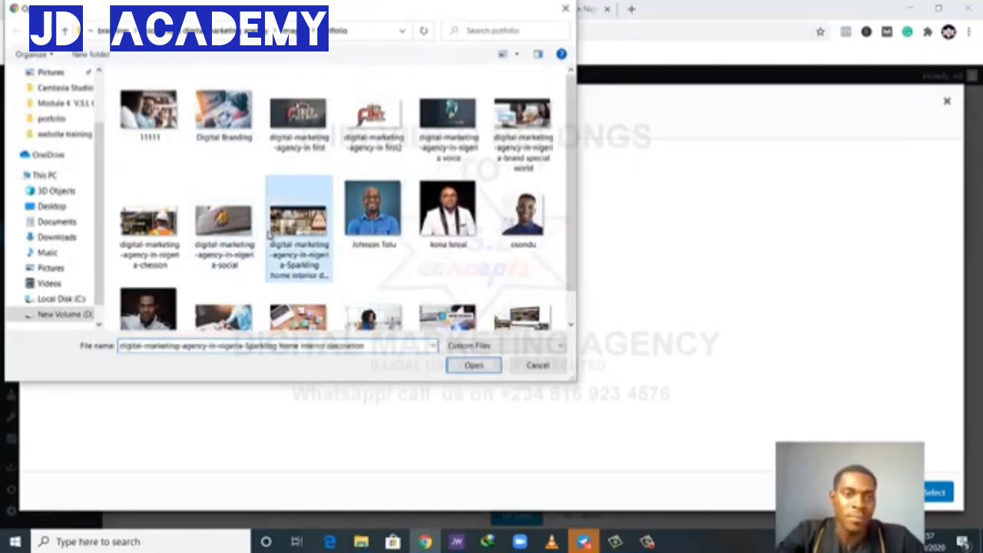
{"action": "key", "text": "BackSpace"}
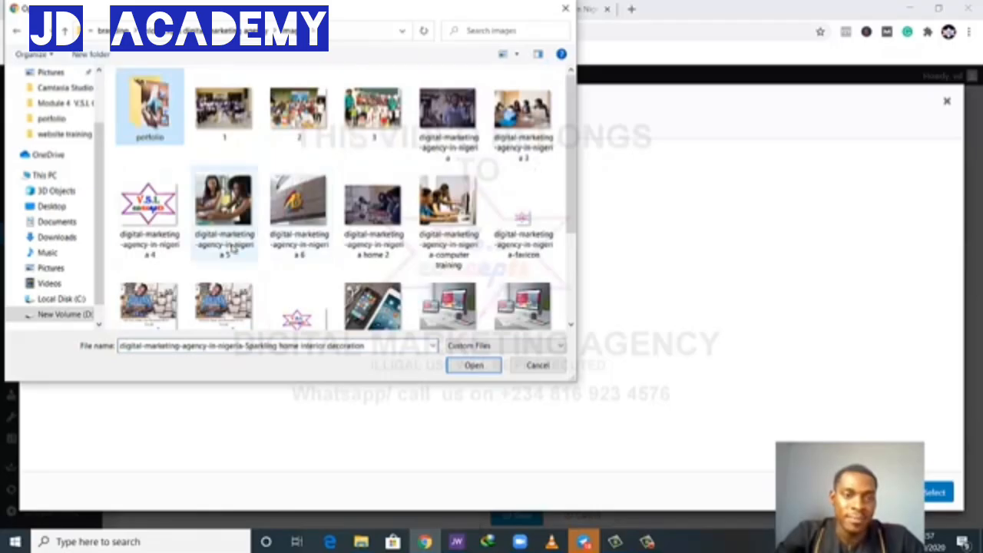
{"action": "scroll", "coordinate": [233, 249], "scroll_direction": "down", "scroll_amount": 3}
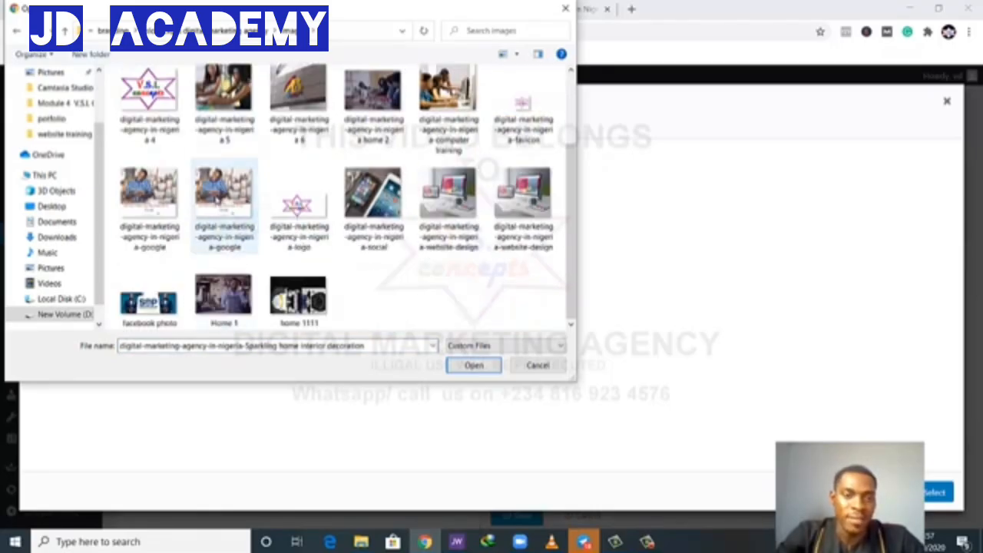
{"action": "left_click", "coordinate": [232, 209]}
{"action": "left_click", "coordinate": [461, 366]}
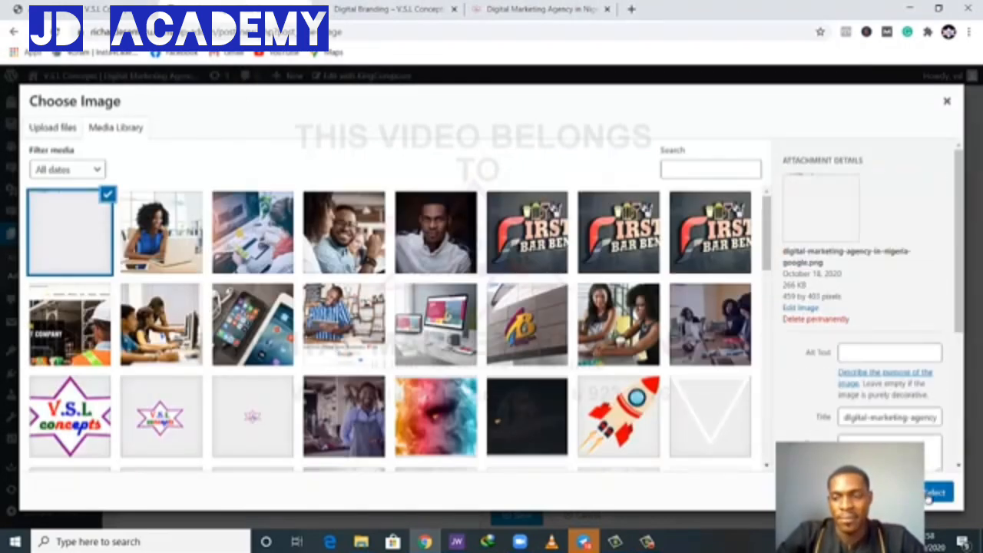
Step: Use the uploaded Google image as the page's single image and save the element's settings
{"action": "left_click", "coordinate": [939, 492]}
{"action": "scroll", "coordinate": [758, 445], "scroll_direction": "down", "scroll_amount": 1}
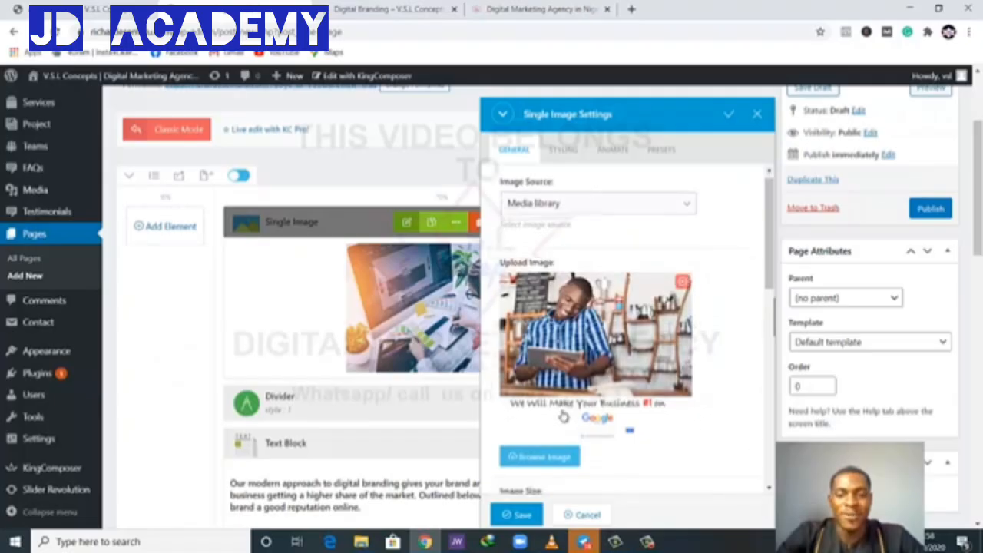
{"action": "left_click", "coordinate": [510, 516]}
Step: Look over the cloned text, Why Choose us, Our Team and Call to Action Two sections, and publish the page
{"action": "scroll", "coordinate": [555, 347], "scroll_direction": "down", "scroll_amount": 2}
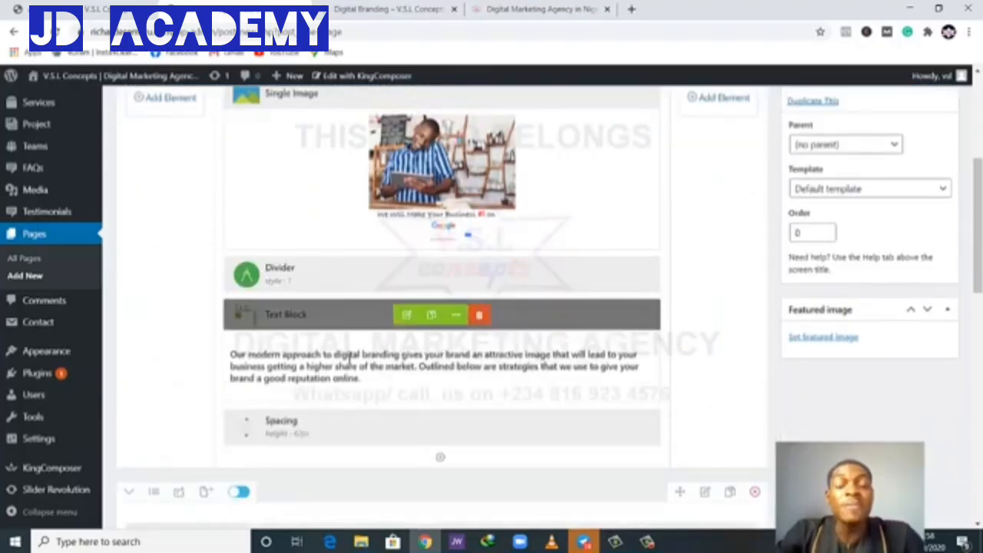
{"action": "scroll", "coordinate": [365, 358], "scroll_direction": "down", "scroll_amount": 5}
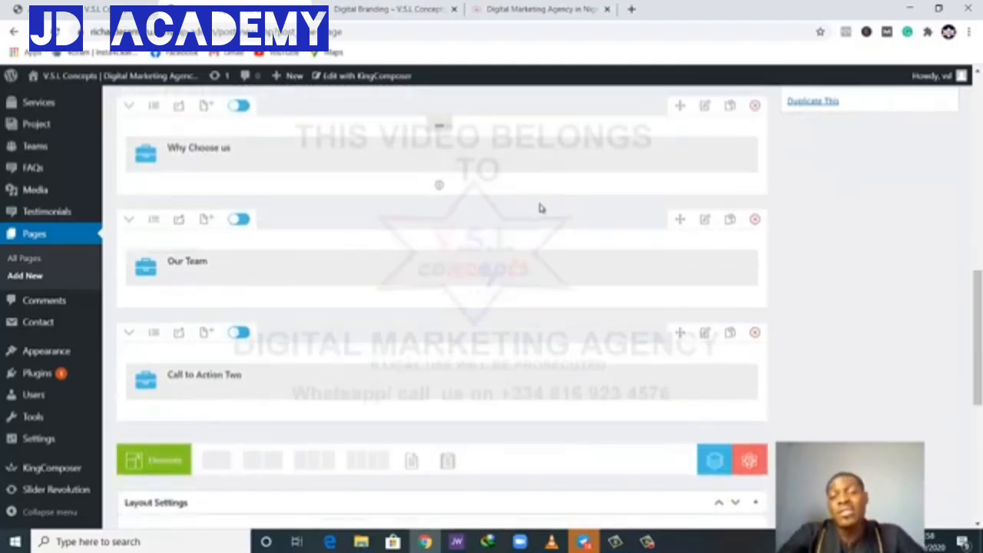
{"action": "scroll", "coordinate": [487, 259], "scroll_direction": "down", "scroll_amount": 4}
{"action": "scroll", "coordinate": [481, 327], "scroll_direction": "up", "scroll_amount": 7}
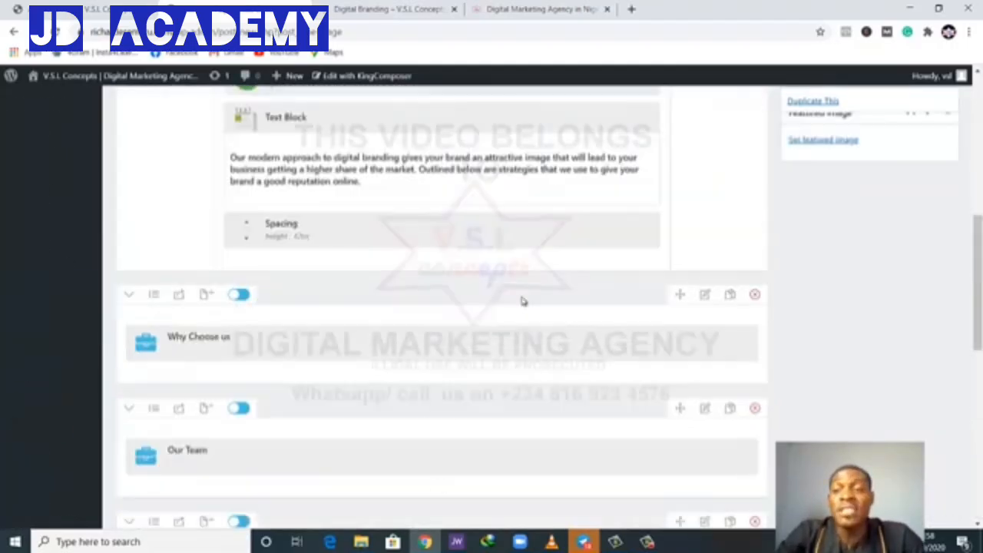
{"action": "scroll", "coordinate": [522, 302], "scroll_direction": "up", "scroll_amount": 6}
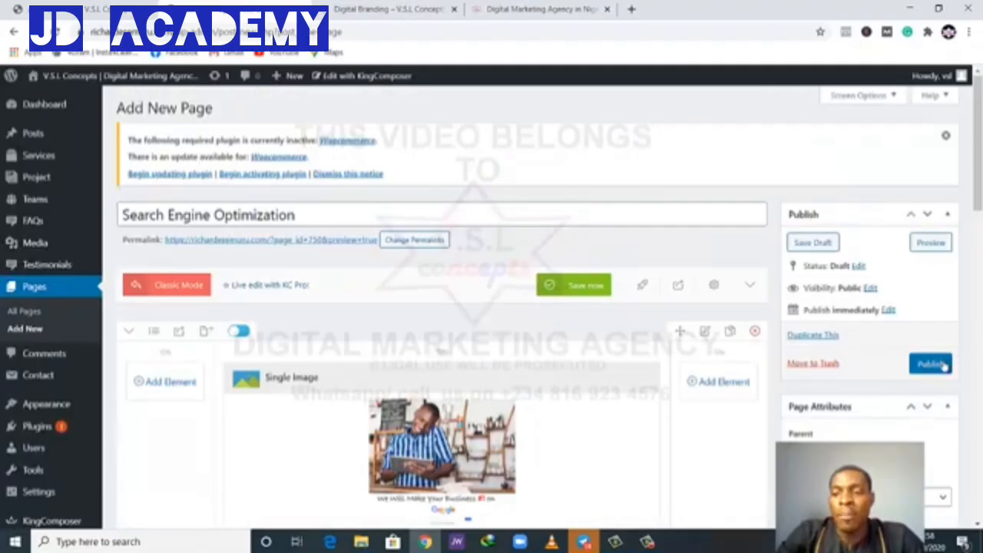
{"action": "left_click", "coordinate": [939, 365]}
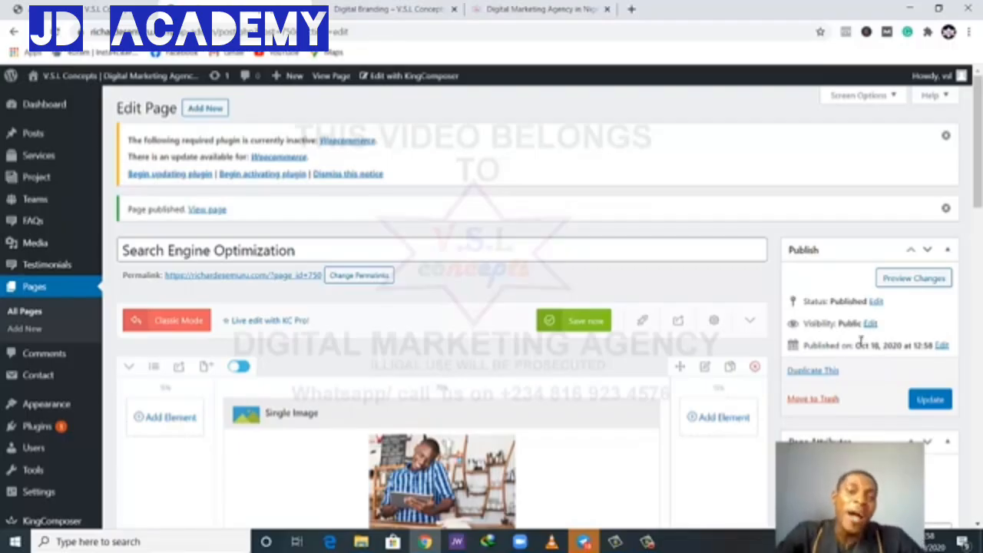
Step: Close the live agency site and open the demo site's home page to check the Services entry in its navigation
{"action": "left_click", "coordinate": [369, 9]}
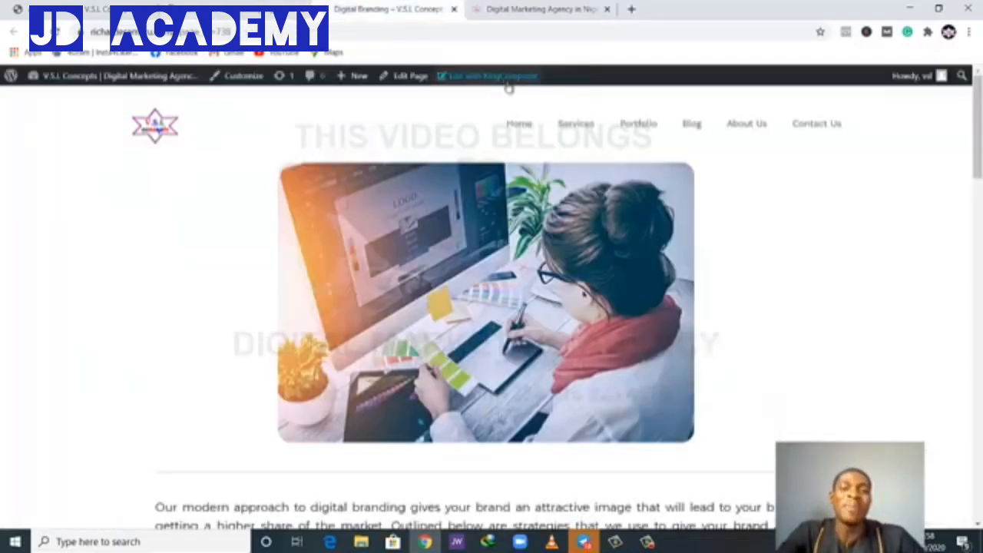
{"action": "left_click", "coordinate": [608, 9]}
{"action": "left_click", "coordinate": [523, 129]}
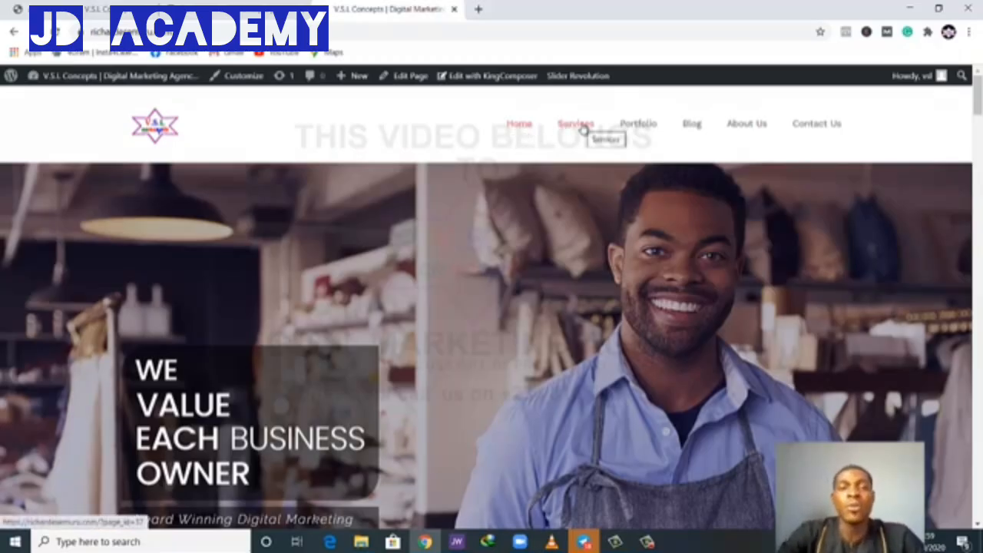
Step: Return to the dashboard and open the site's main menu for editing
{"action": "left_click", "coordinate": [484, 75]}
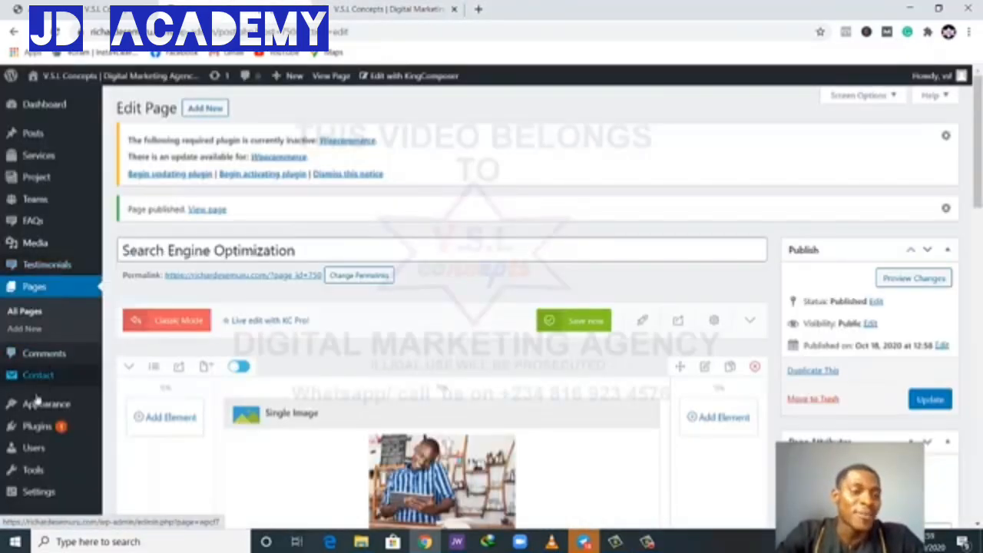
{"action": "mouse_move", "coordinate": [36, 398]}
{"action": "scroll", "coordinate": [37, 398], "scroll_direction": "down", "scroll_amount": 1}
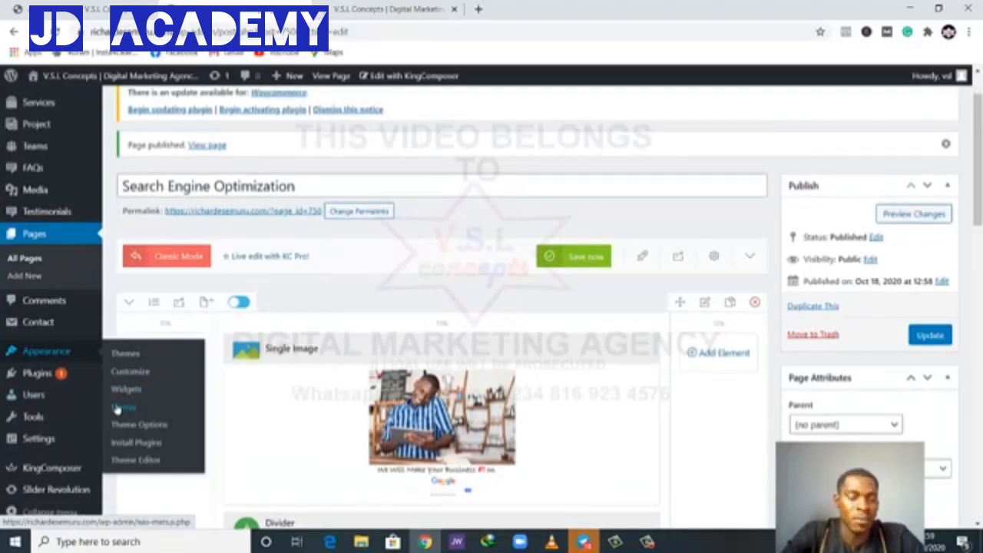
{"action": "left_click", "coordinate": [118, 410]}
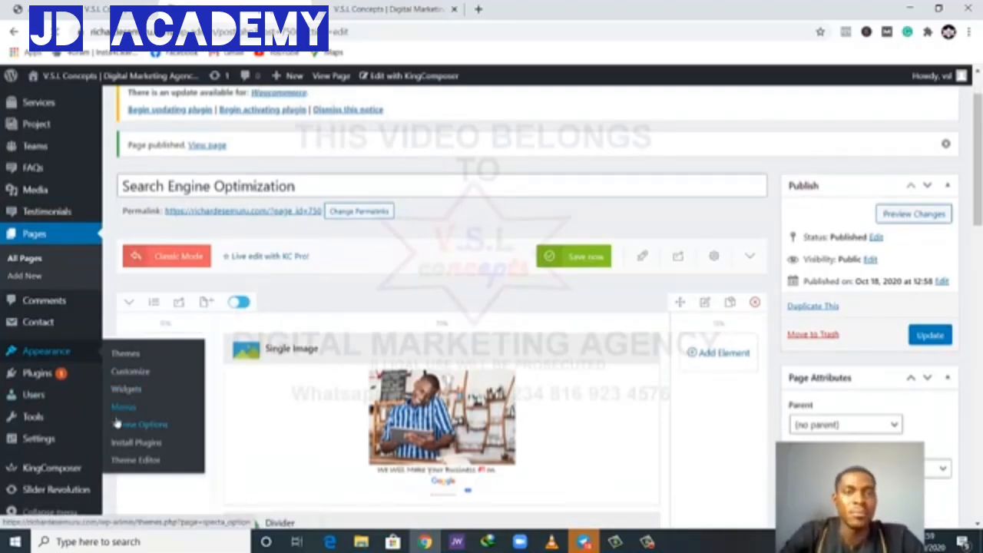
{"action": "scroll", "coordinate": [331, 315], "scroll_direction": "down", "scroll_amount": 2}
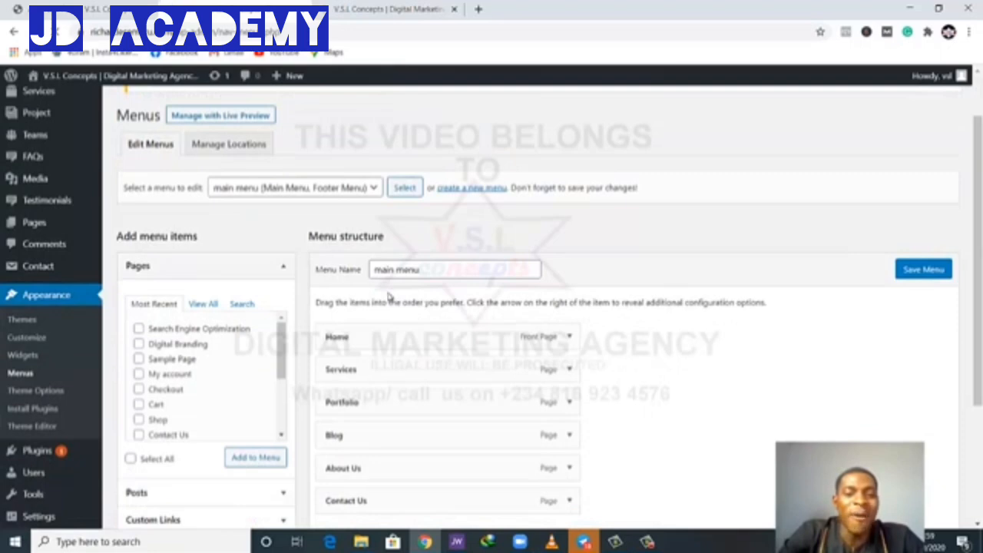
{"action": "scroll", "coordinate": [398, 284], "scroll_direction": "down", "scroll_amount": 2}
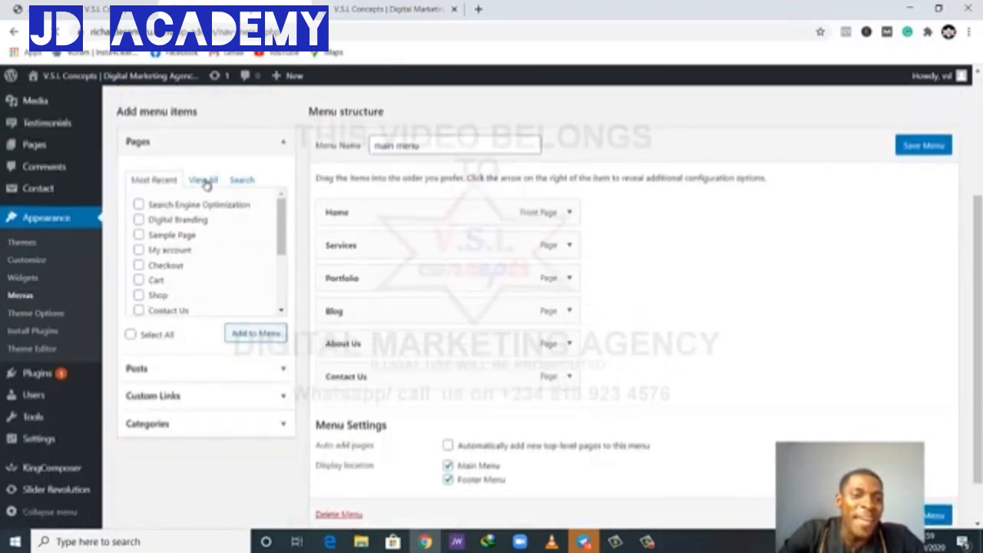
Step: Add the Search Engine Optimization and Digital Branding pages to the main menu
{"action": "left_click", "coordinate": [139, 205]}
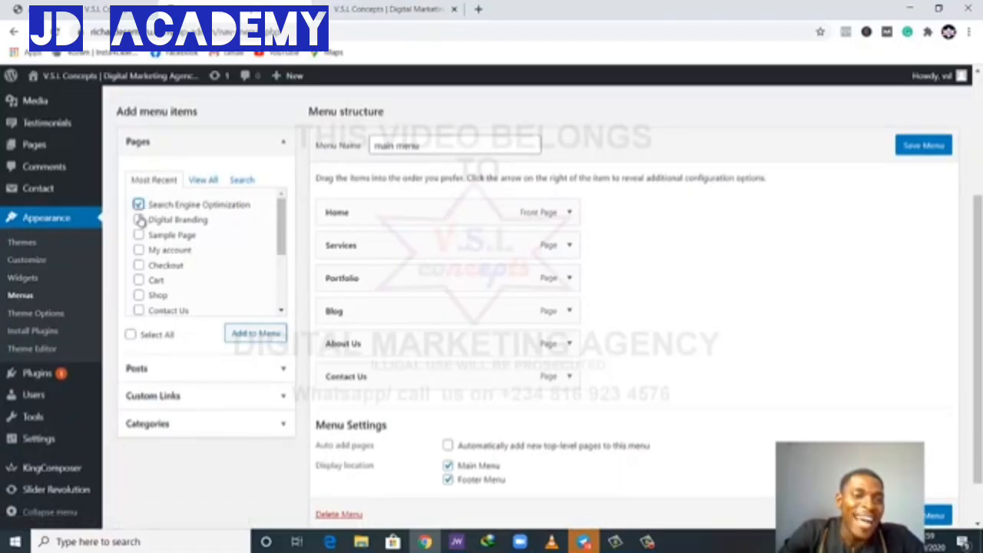
{"action": "left_click", "coordinate": [139, 219]}
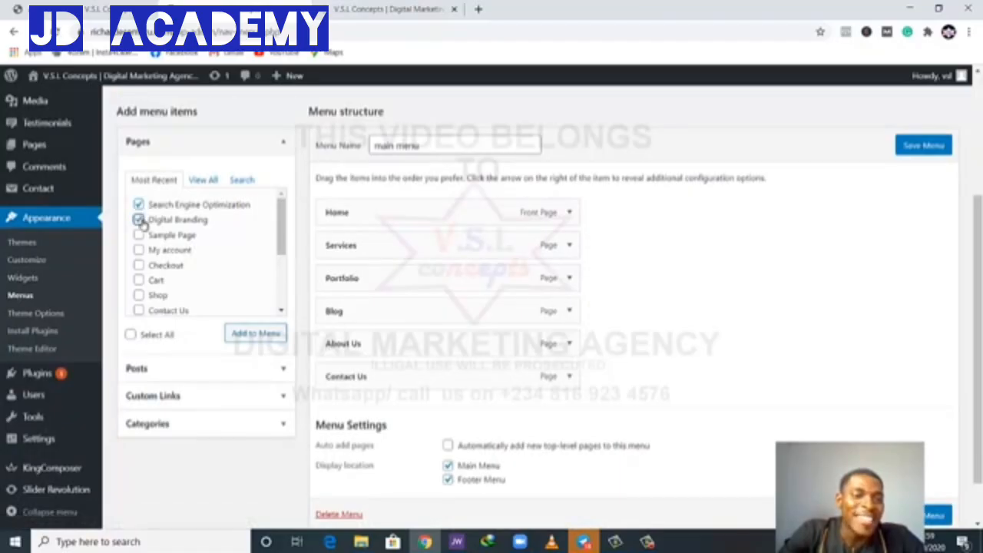
{"action": "left_click", "coordinate": [260, 334]}
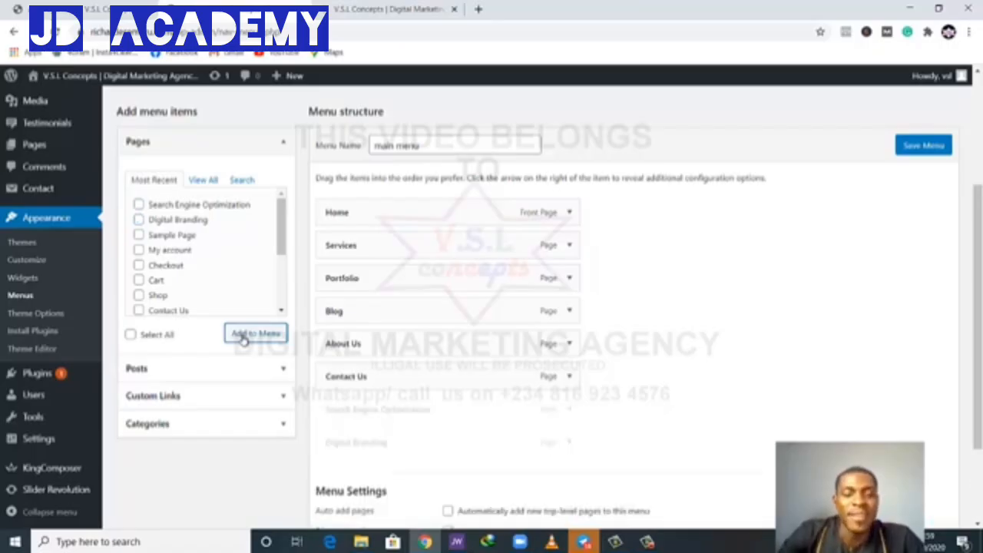
Step: Nest Search Engine Optimization and Digital Branding as sub items under Services in the menu structure
{"action": "left_click_drag", "start_coordinate": [400, 408], "coordinate": [424, 276]}
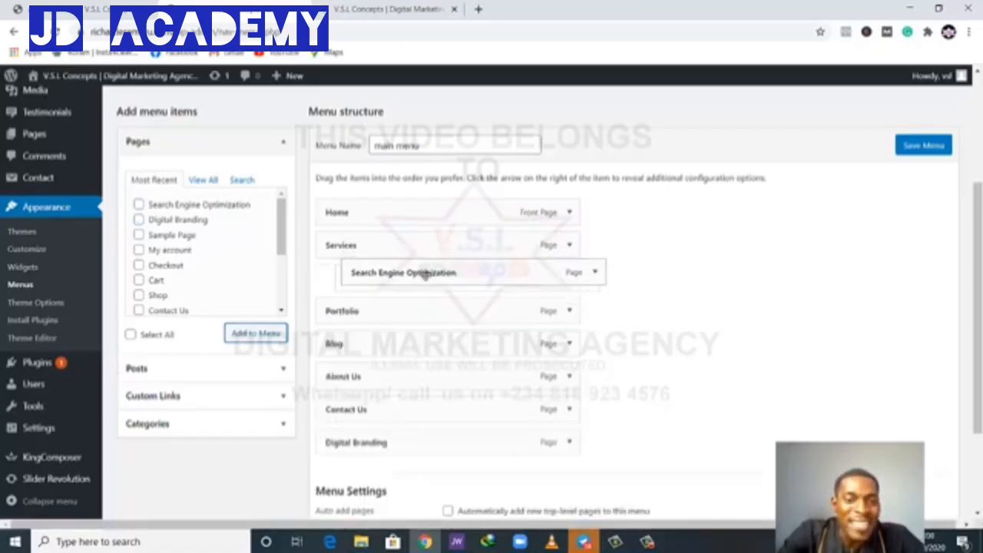
{"action": "scroll", "coordinate": [412, 321], "scroll_direction": "down", "scroll_amount": 1}
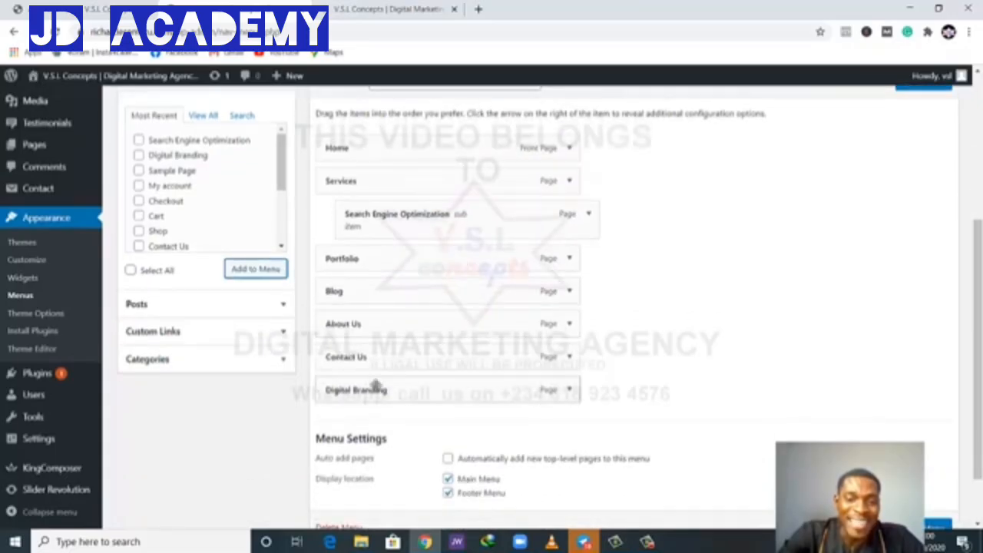
{"action": "left_click_drag", "start_coordinate": [383, 373], "coordinate": [403, 259]}
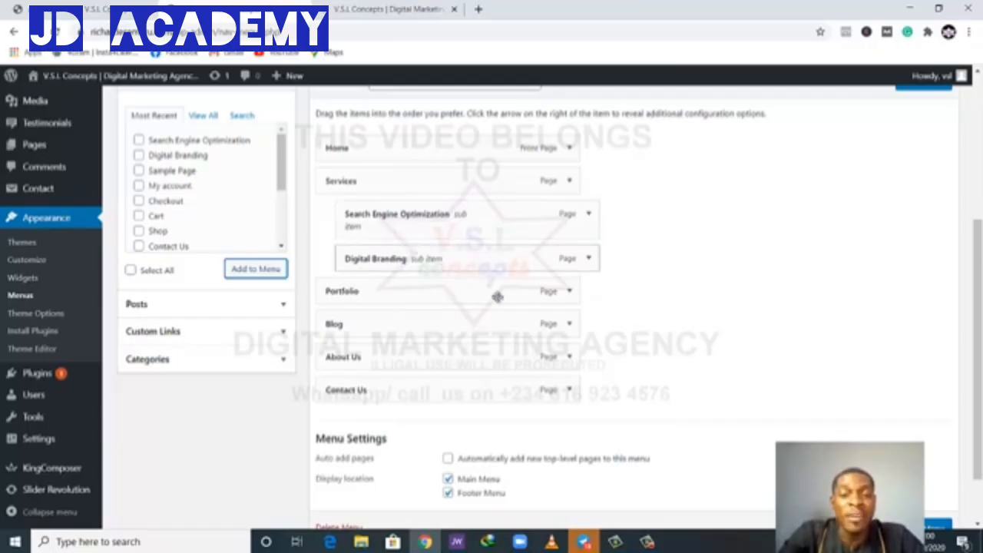
{"action": "scroll", "coordinate": [661, 334], "scroll_direction": "down", "scroll_amount": 2}
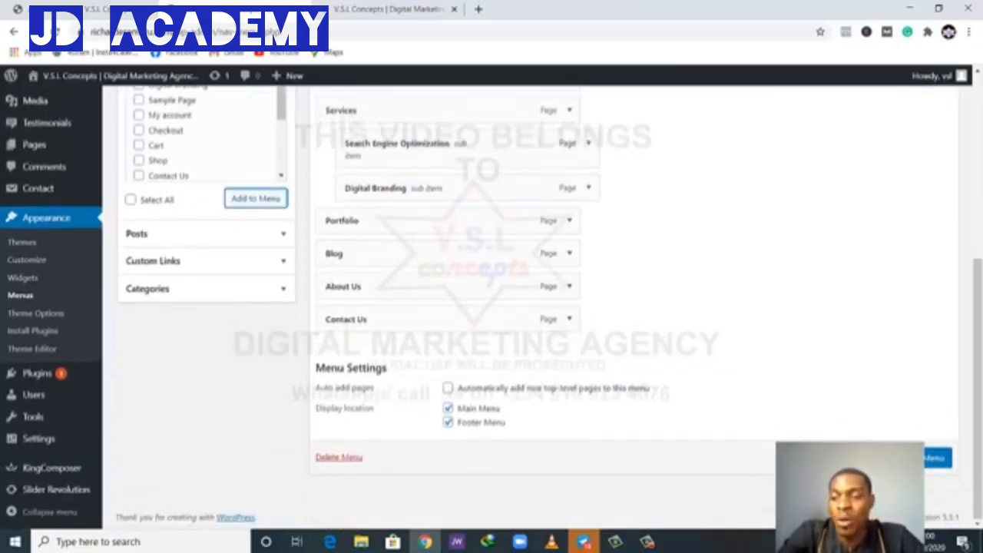
Step: Save the main menu and reload the site's home page to check the Services submenu
{"action": "left_click", "coordinate": [935, 458]}
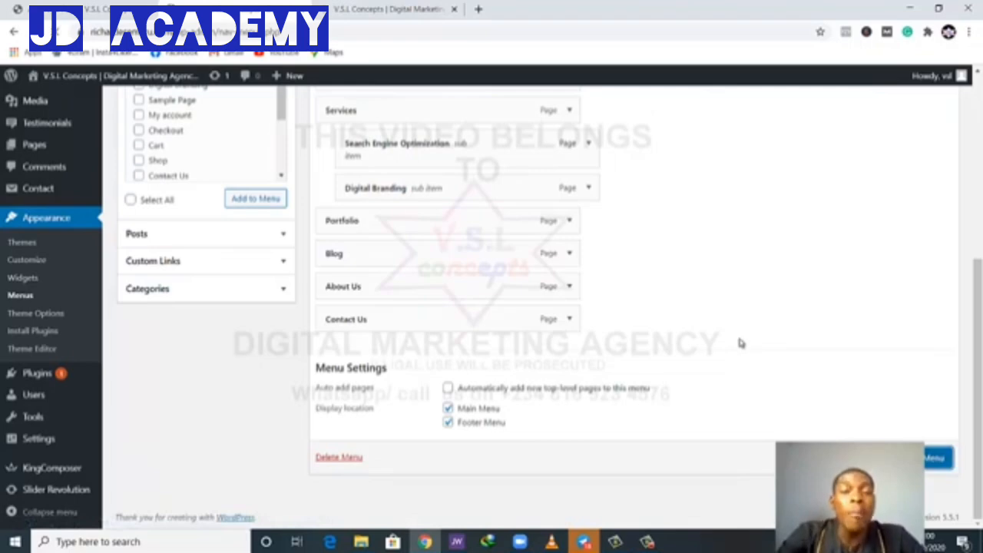
{"action": "left_click", "coordinate": [357, 21]}
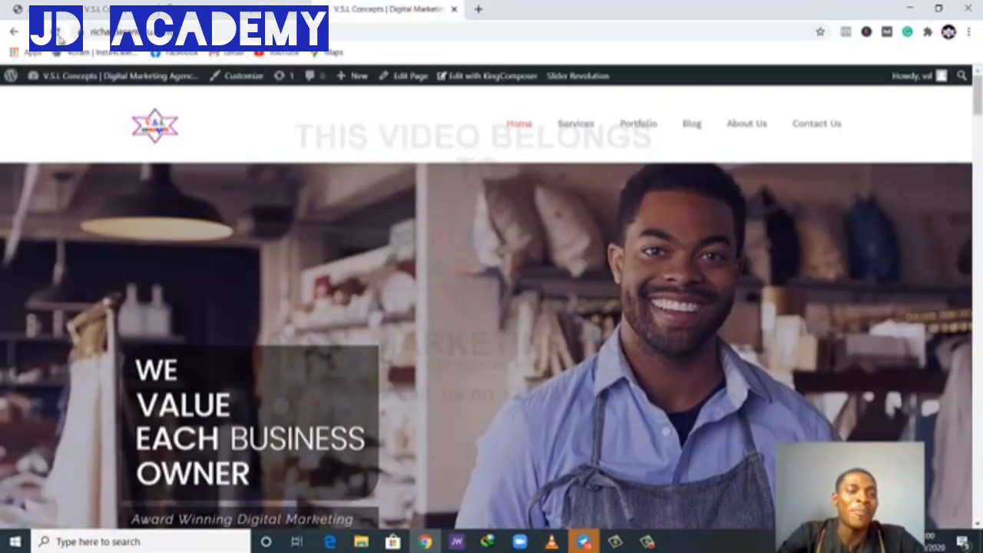
{"action": "left_click", "coordinate": [56, 32]}
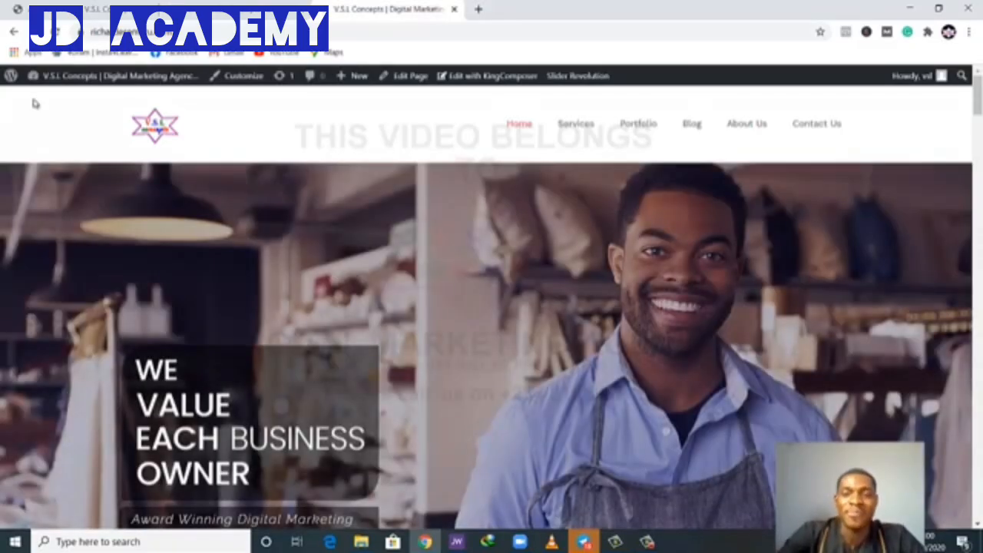
{"action": "mouse_move", "coordinate": [572, 135]}
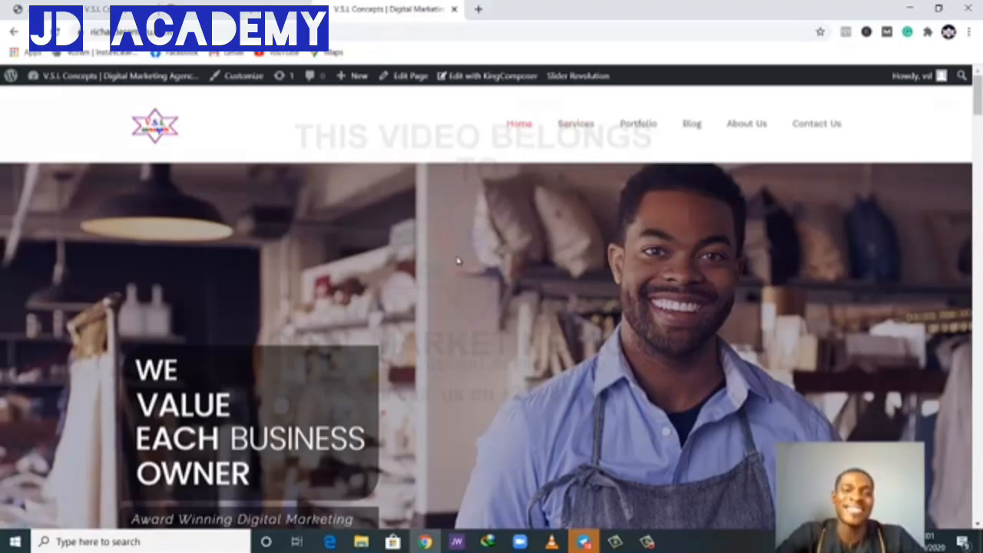
Step: Examine the home page's About Us buttons and the Learn More buttons in the Our Services section
{"action": "scroll", "coordinate": [458, 261], "scroll_direction": "down", "scroll_amount": 3}
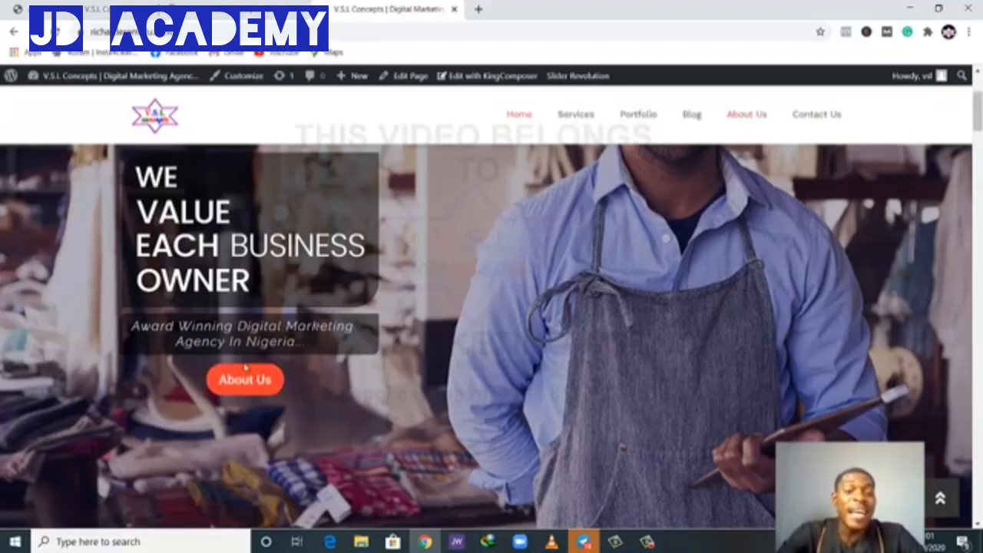
{"action": "scroll", "coordinate": [261, 372], "scroll_direction": "down", "scroll_amount": 5}
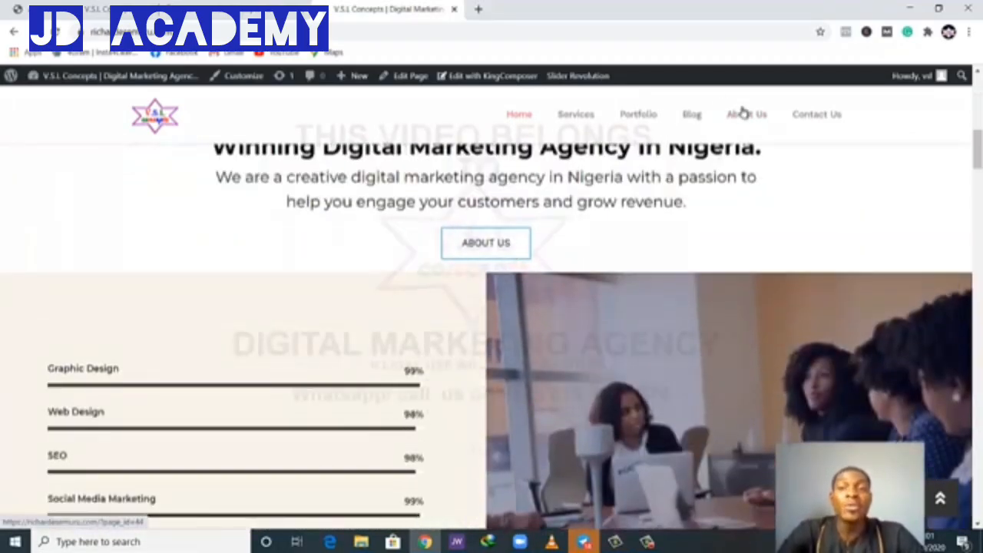
{"action": "scroll", "coordinate": [592, 241], "scroll_direction": "down", "scroll_amount": 6}
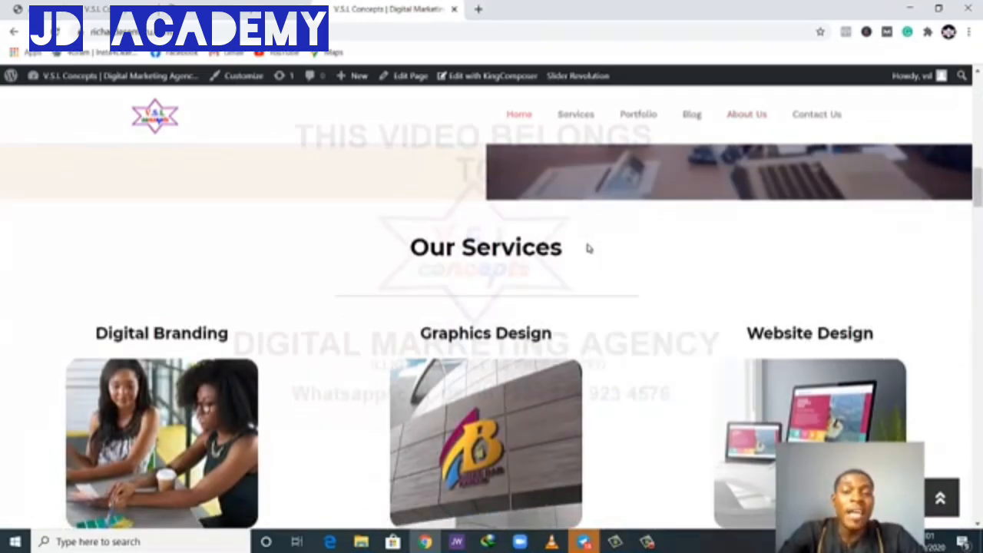
{"action": "scroll", "coordinate": [589, 248], "scroll_direction": "down", "scroll_amount": 6}
{"action": "scroll", "coordinate": [520, 261], "scroll_direction": "up", "scroll_amount": 1}
{"action": "scroll", "coordinate": [277, 238], "scroll_direction": "up", "scroll_amount": 3}
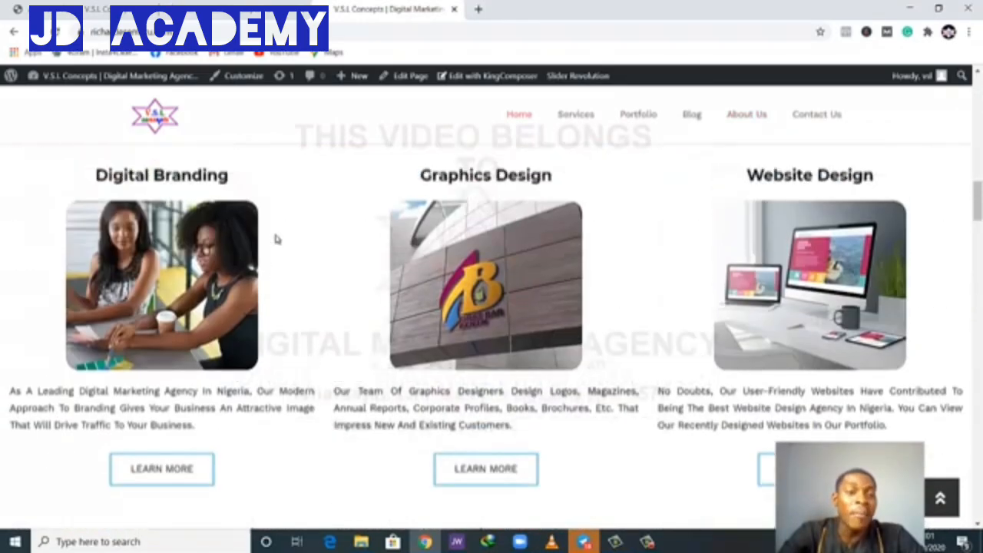
{"action": "scroll", "coordinate": [275, 237], "scroll_direction": "down", "scroll_amount": 1}
{"action": "scroll", "coordinate": [219, 212], "scroll_direction": "up", "scroll_amount": 1}
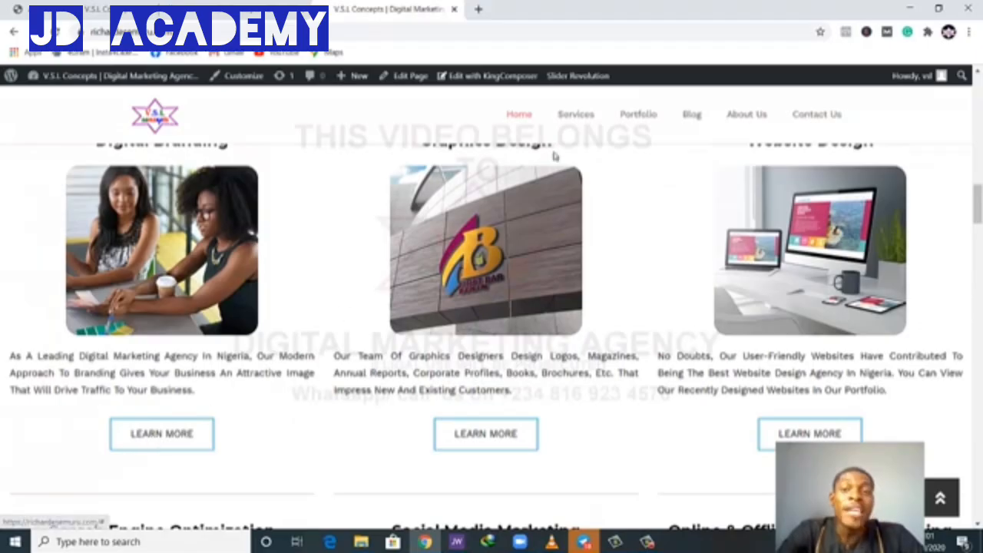
{"action": "mouse_move", "coordinate": [574, 117]}
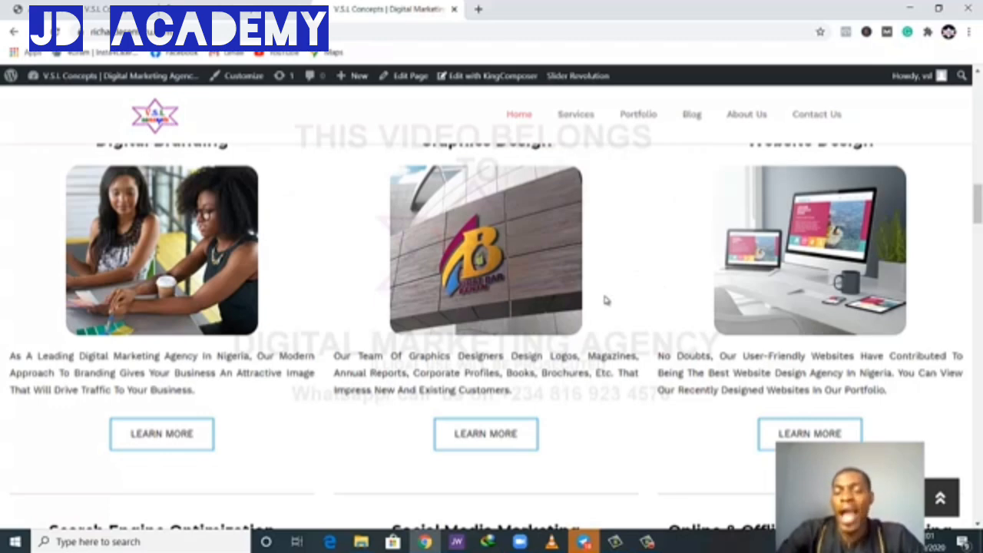
{"action": "scroll", "coordinate": [605, 301], "scroll_direction": "up", "scroll_amount": 2}
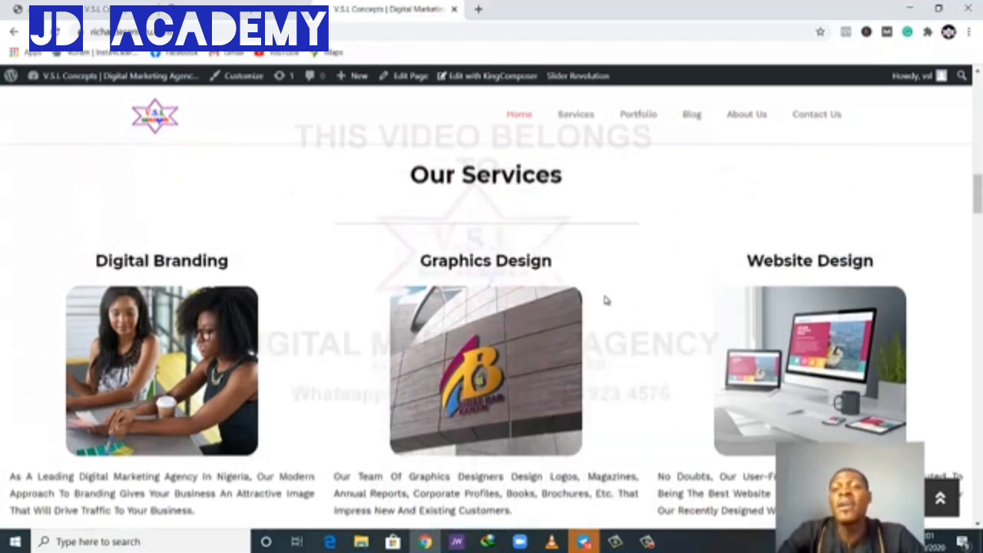
{"action": "scroll", "coordinate": [604, 300], "scroll_direction": "down", "scroll_amount": 1}
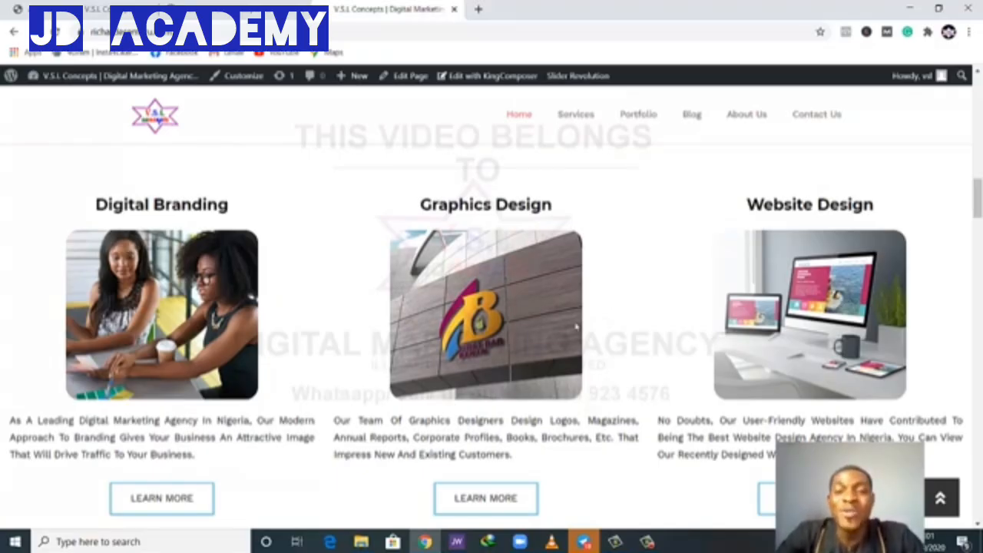
{"action": "scroll", "coordinate": [578, 326], "scroll_direction": "up", "scroll_amount": 10}
{"action": "scroll", "coordinate": [577, 328], "scroll_direction": "up", "scroll_amount": 3}
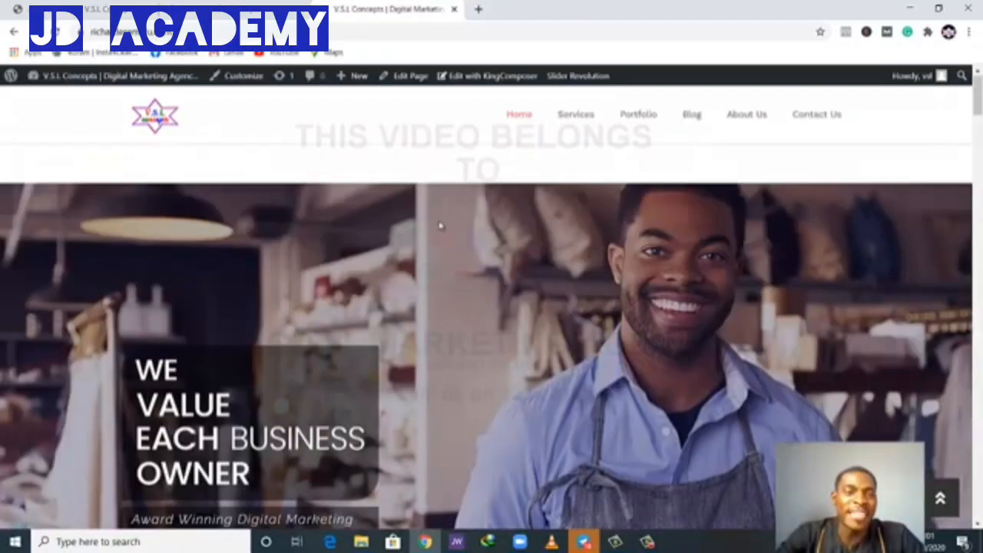
Step: Return to the dashboard and open the Home module in Slider Revolution for editing
{"action": "left_click", "coordinate": [246, 11]}
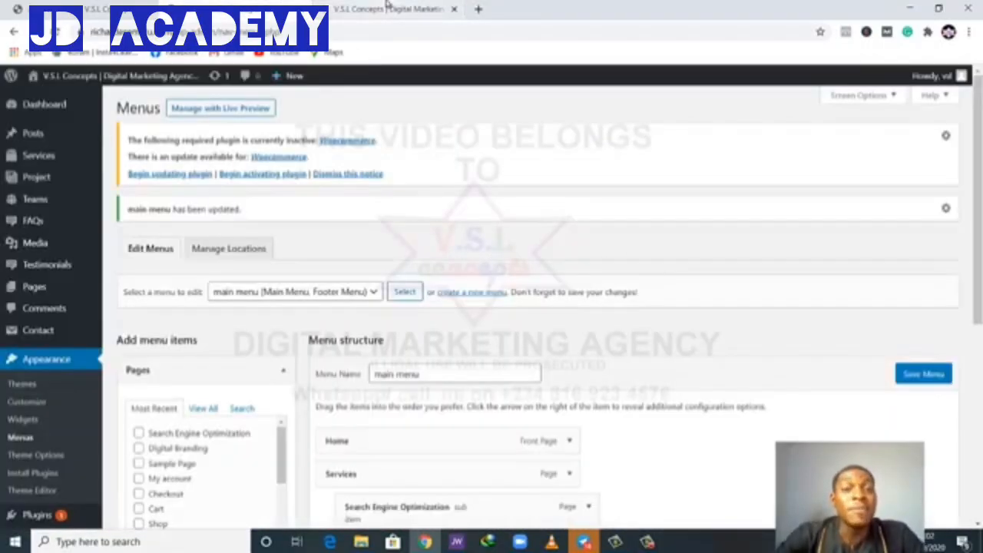
{"action": "left_click", "coordinate": [388, 6]}
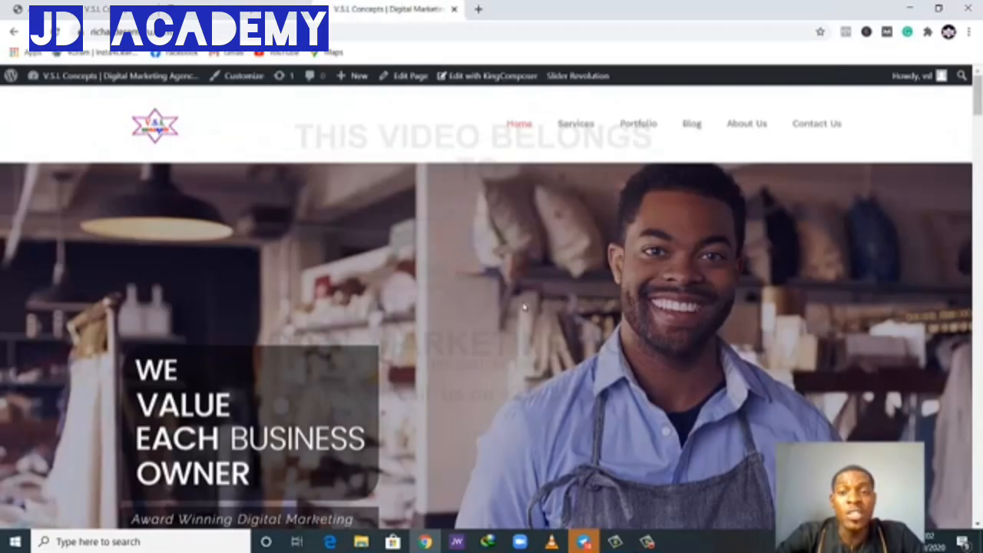
{"action": "scroll", "coordinate": [525, 307], "scroll_direction": "down", "scroll_amount": 2}
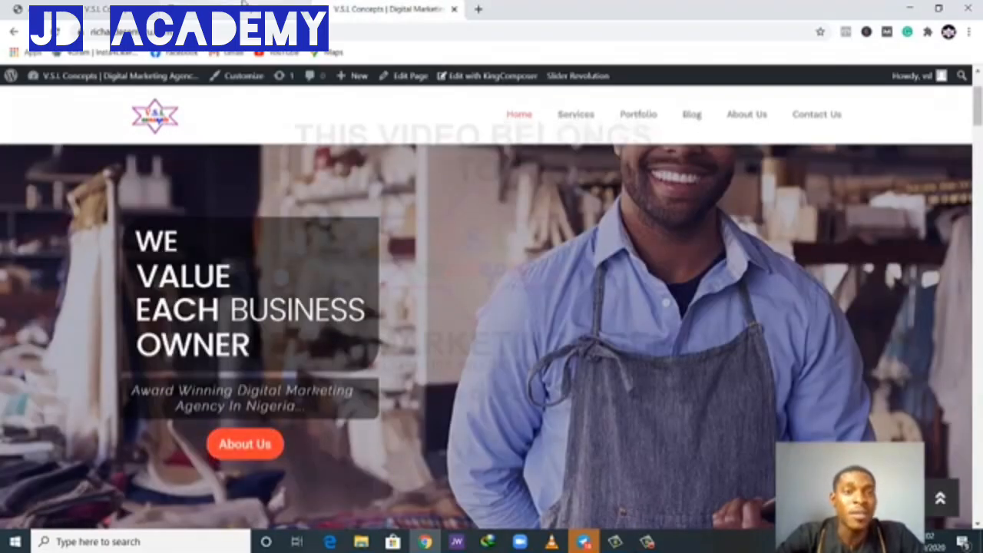
{"action": "left_click", "coordinate": [244, 6]}
{"action": "scroll", "coordinate": [44, 318], "scroll_direction": "down", "scroll_amount": 5}
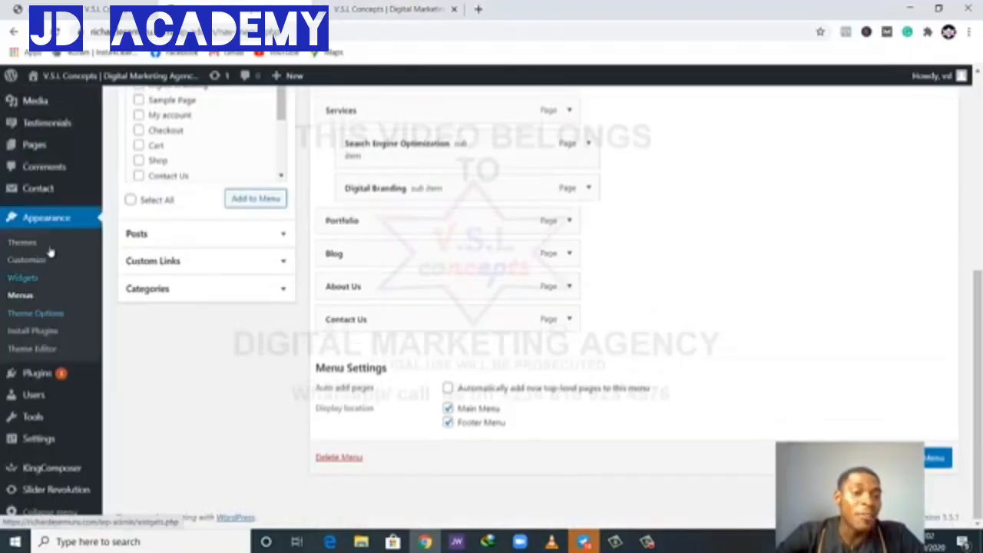
{"action": "left_click", "coordinate": [58, 492]}
{"action": "scroll", "coordinate": [392, 421], "scroll_direction": "down", "scroll_amount": 3}
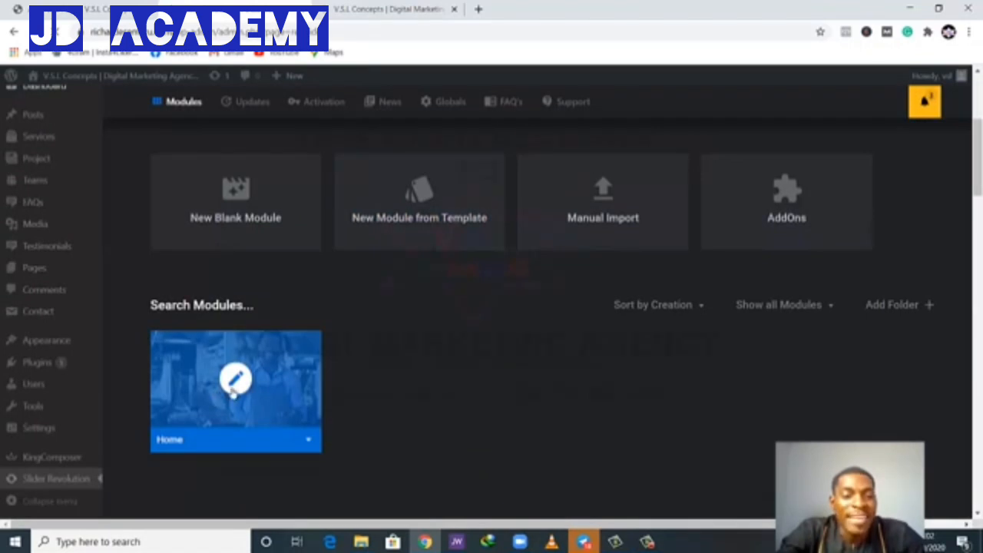
{"action": "left_click", "coordinate": [234, 381]}
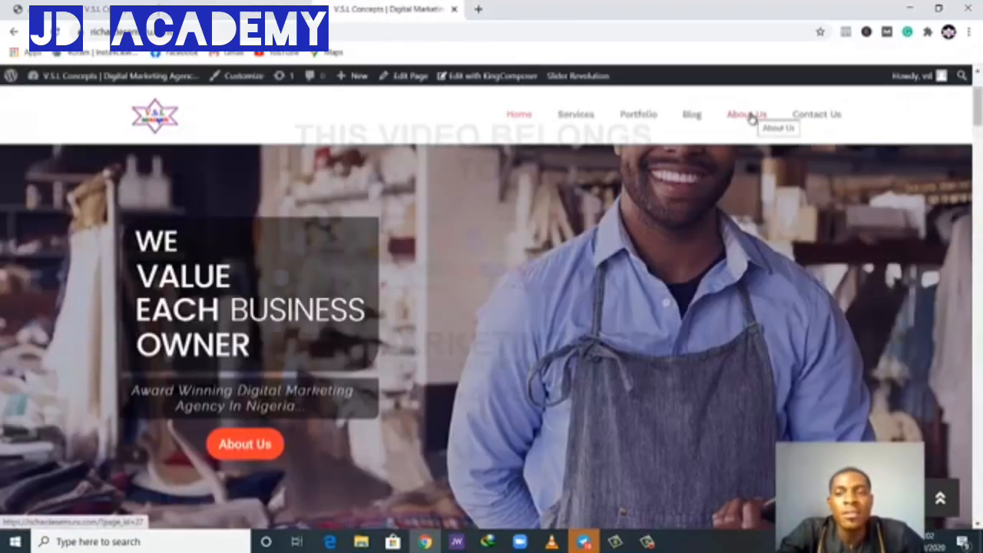
Step: Copy the About Us page's link address from the home page navigation and return to the slider editor
{"action": "right_click", "coordinate": [752, 117]}
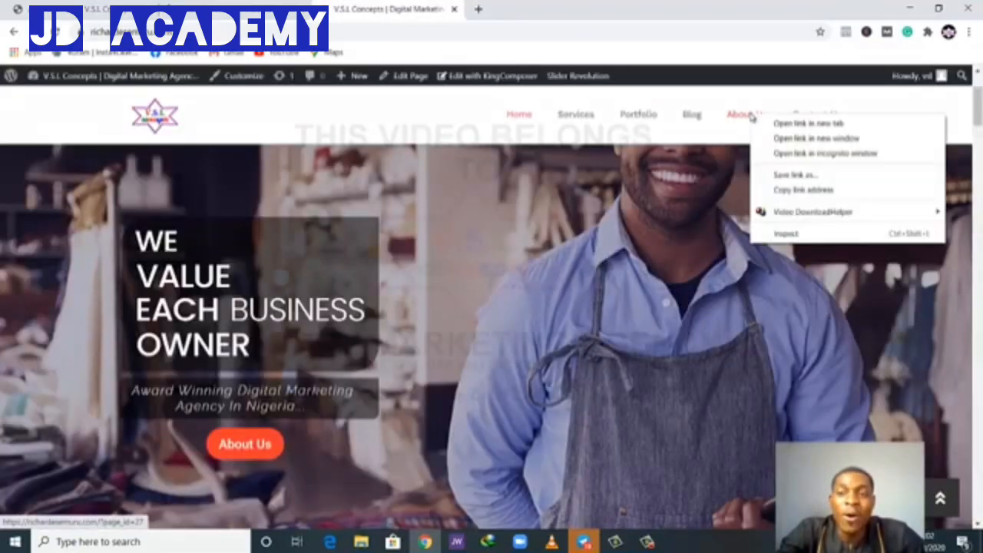
{"action": "left_click", "coordinate": [799, 190]}
{"action": "left_click", "coordinate": [215, 17]}
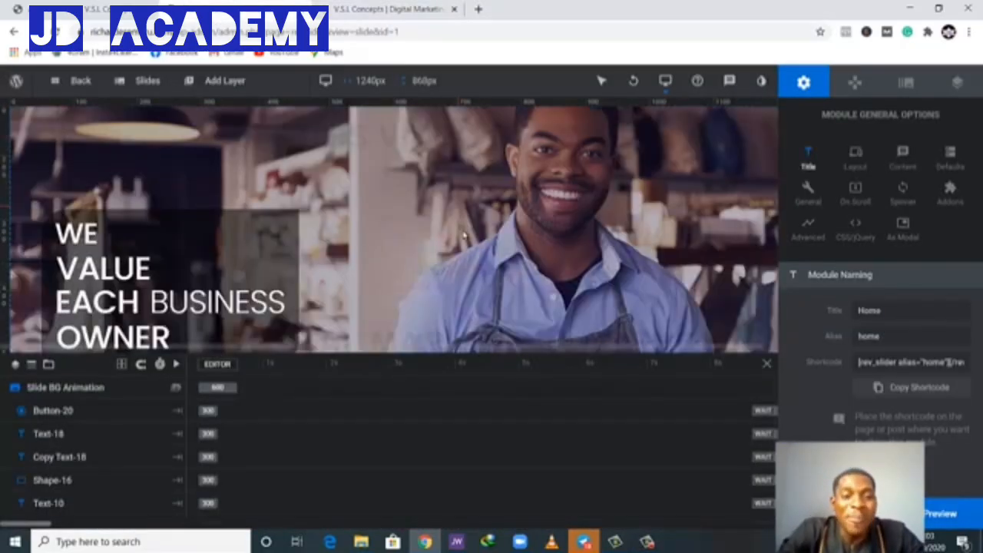
Step: Select the slide's About Us button and open its Simple Link action at the link URL
{"action": "scroll", "coordinate": [465, 236], "scroll_direction": "down", "scroll_amount": 3}
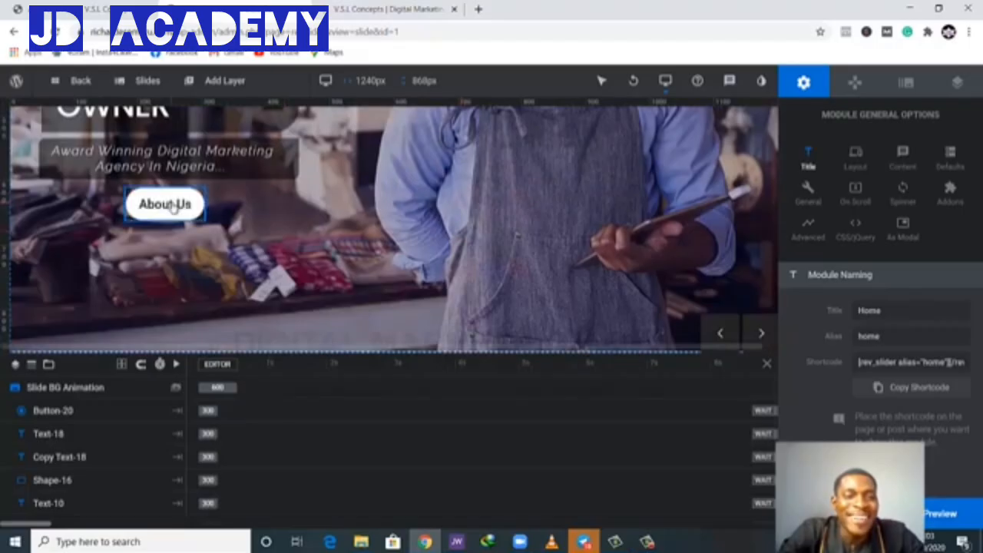
{"action": "left_click", "coordinate": [172, 206]}
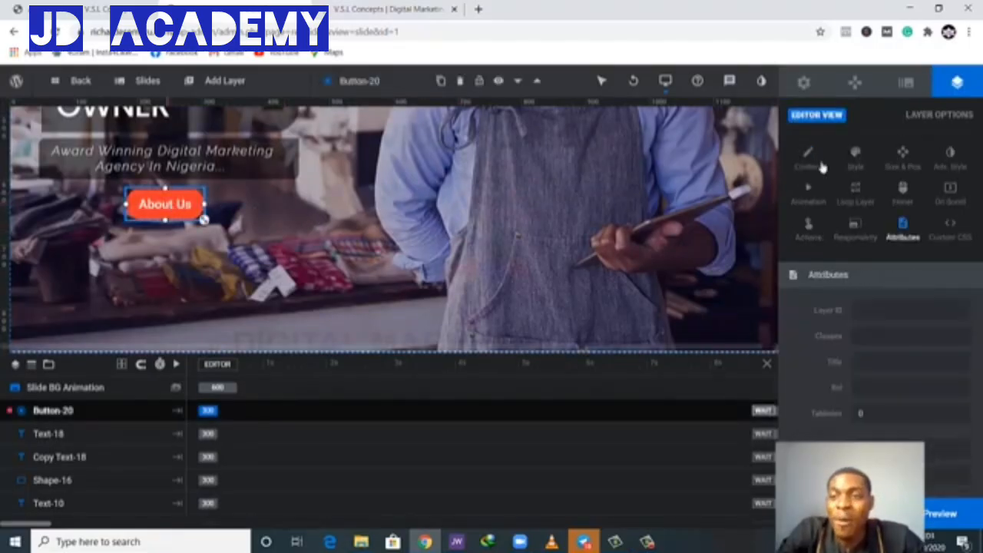
{"action": "left_click", "coordinate": [809, 229]}
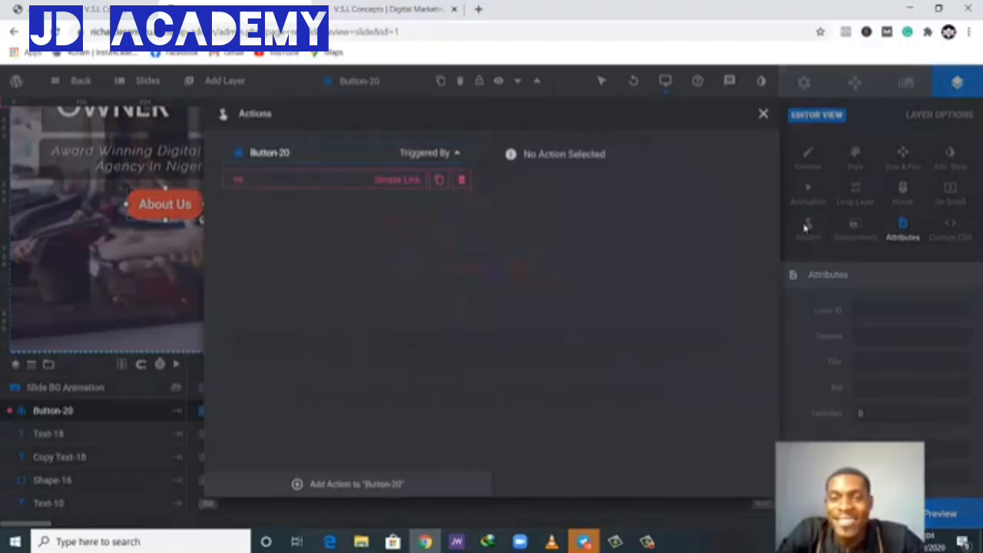
{"action": "double_click", "coordinate": [330, 180]}
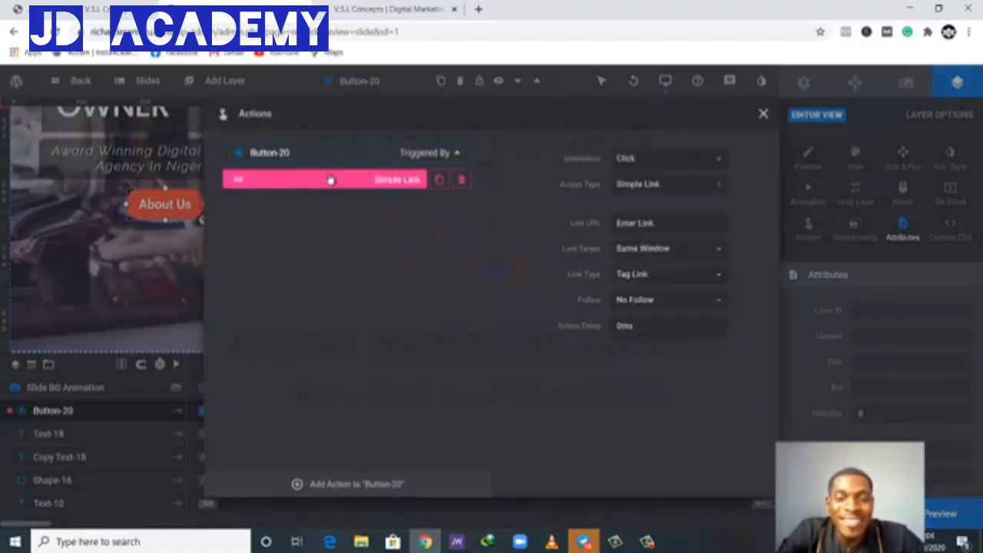
{"action": "left_click", "coordinate": [642, 222]}
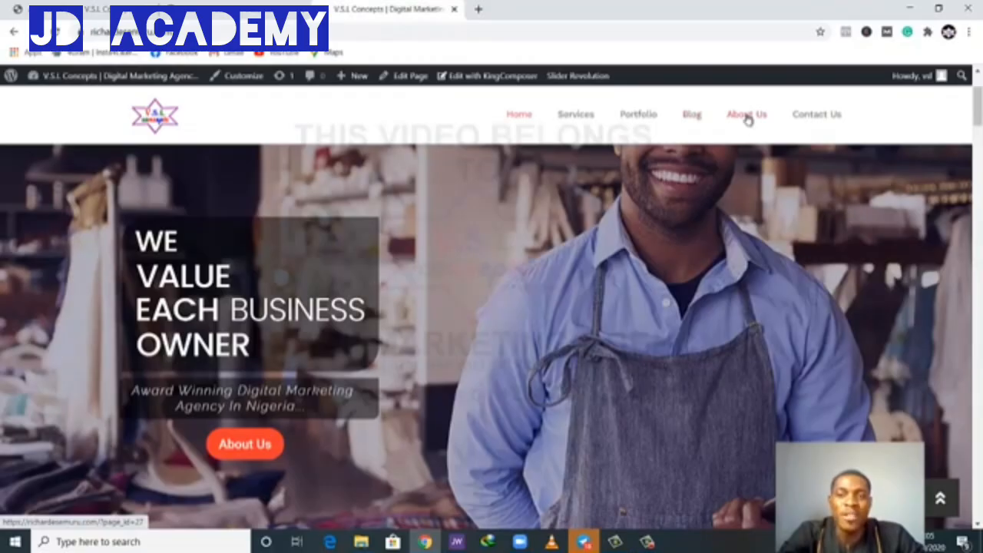
Step: Set the button's link URL to the About Us page address copied from the site navigation, and save the slider
{"action": "right_click", "coordinate": [751, 118]}
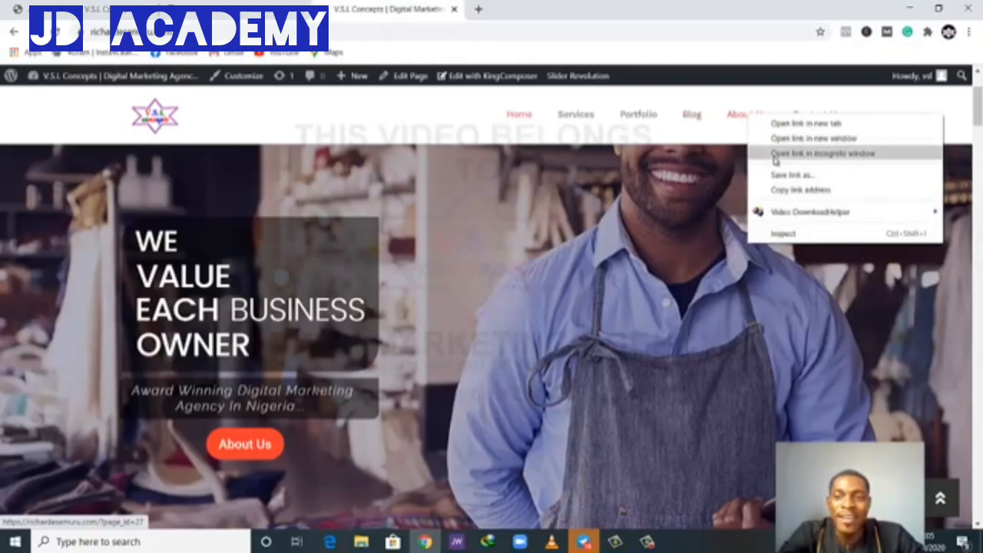
{"action": "left_click", "coordinate": [776, 192]}
{"action": "left_click", "coordinate": [217, 9]}
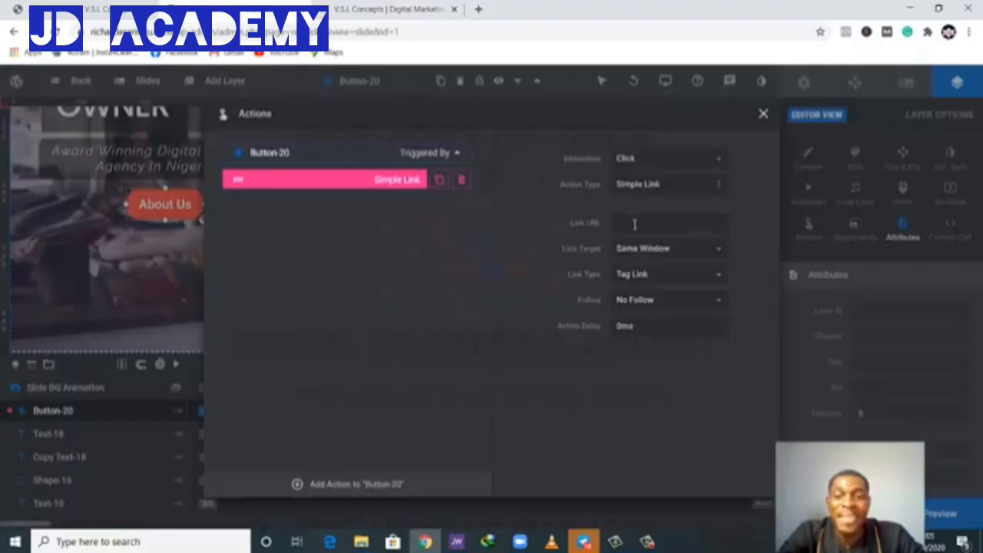
{"action": "right_click", "coordinate": [637, 224]}
{"action": "left_click", "coordinate": [686, 337]}
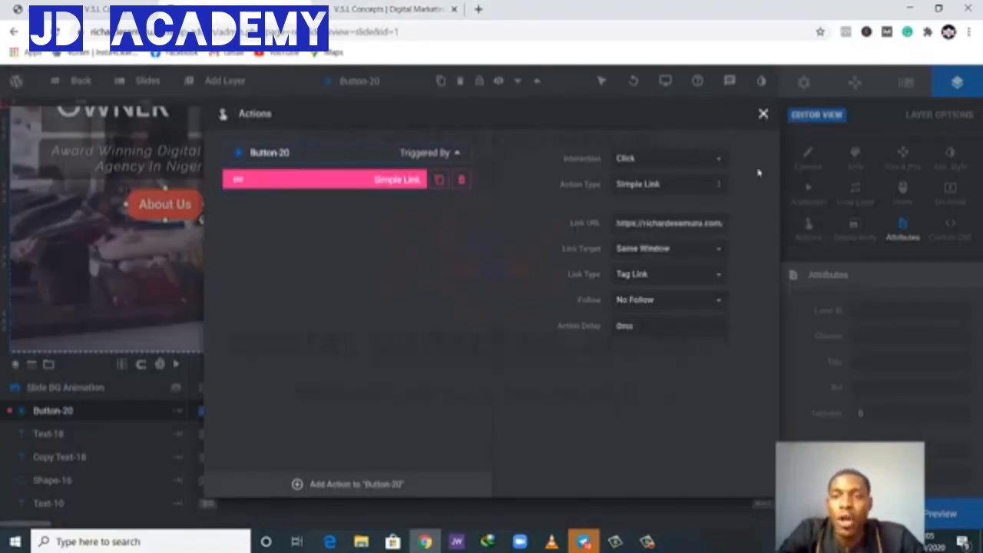
{"action": "left_click", "coordinate": [762, 113]}
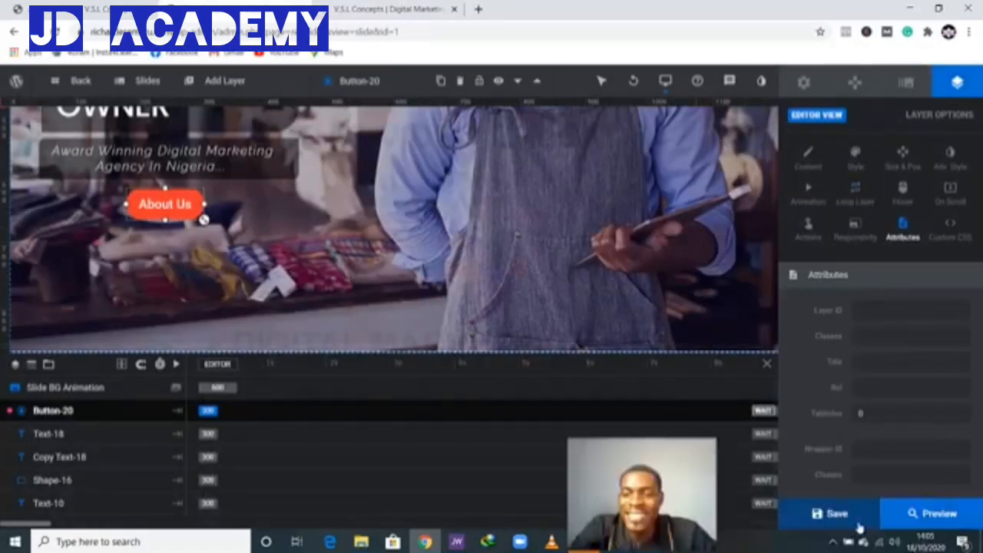
{"action": "left_click", "coordinate": [836, 515]}
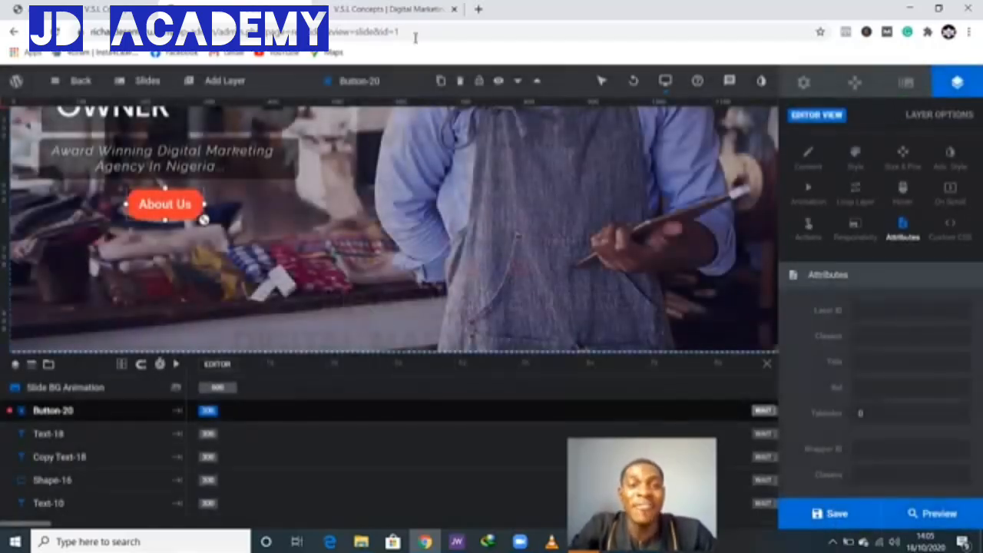
Step: Test the slider's About Us button on the live home page and return to the home page
{"action": "left_click", "coordinate": [405, 8]}
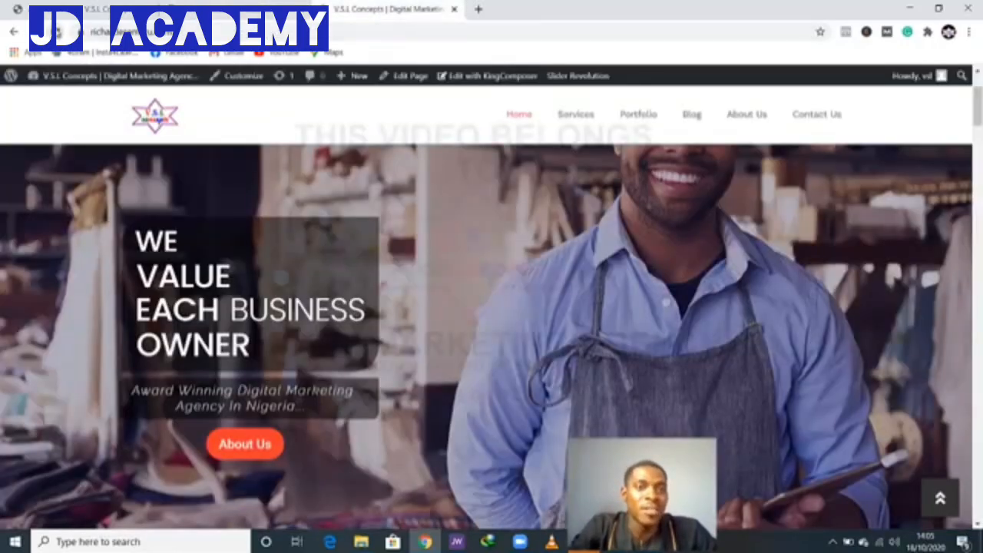
{"action": "left_click", "coordinate": [244, 449]}
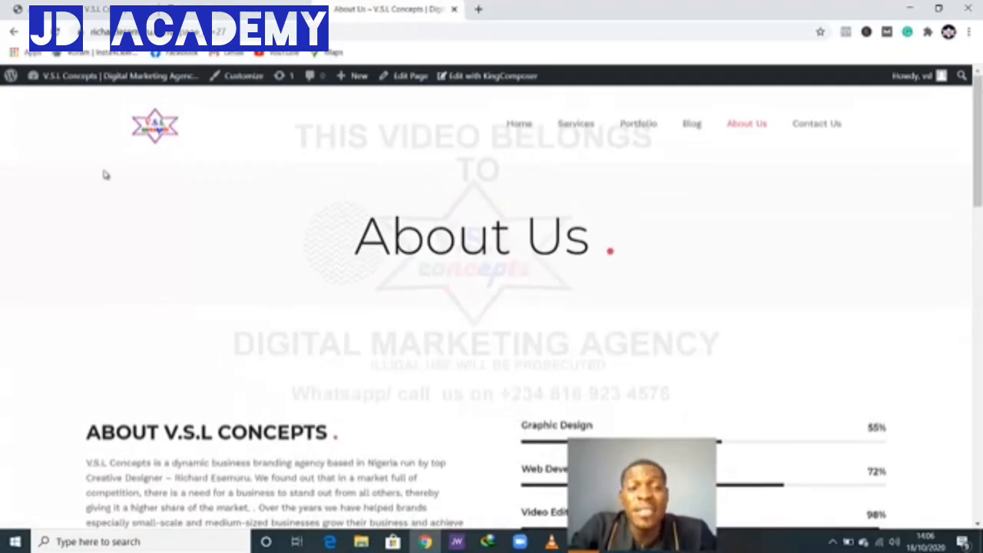
{"action": "left_click", "coordinate": [149, 131]}
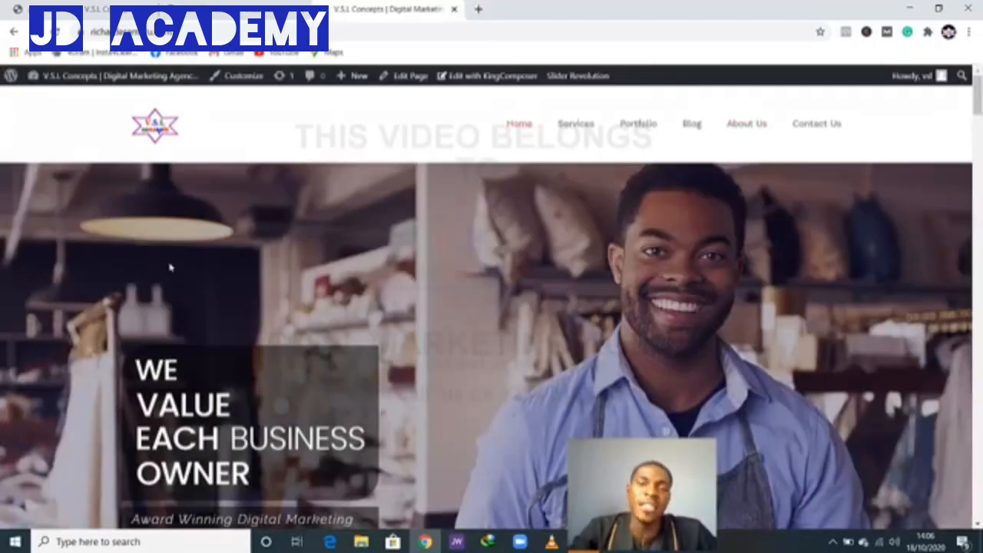
{"action": "scroll", "coordinate": [390, 292], "scroll_direction": "down", "scroll_amount": 10}
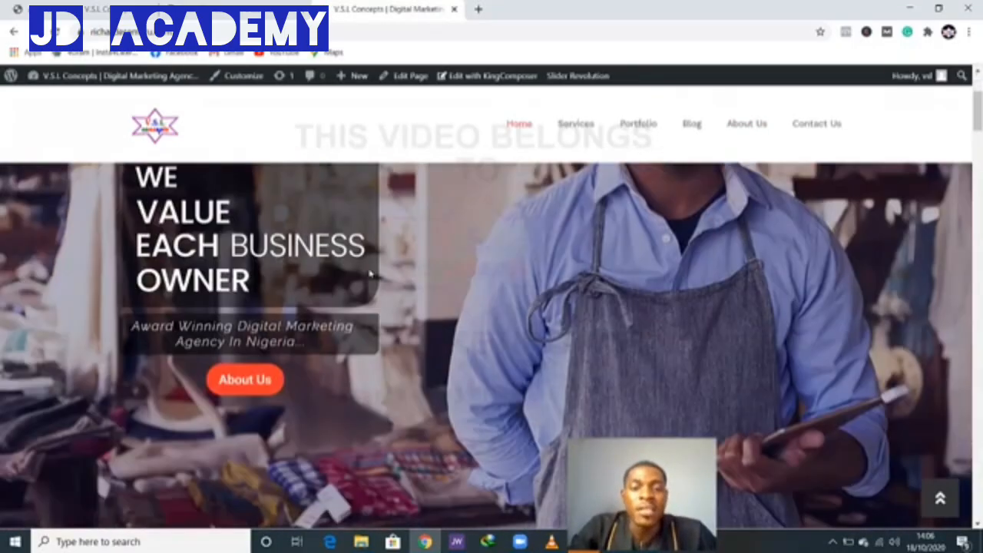
Step: Edit the home page with KingComposer and open the settings of the About Us creative button below the welcome text
{"action": "scroll", "coordinate": [397, 299], "scroll_direction": "up", "scroll_amount": 1}
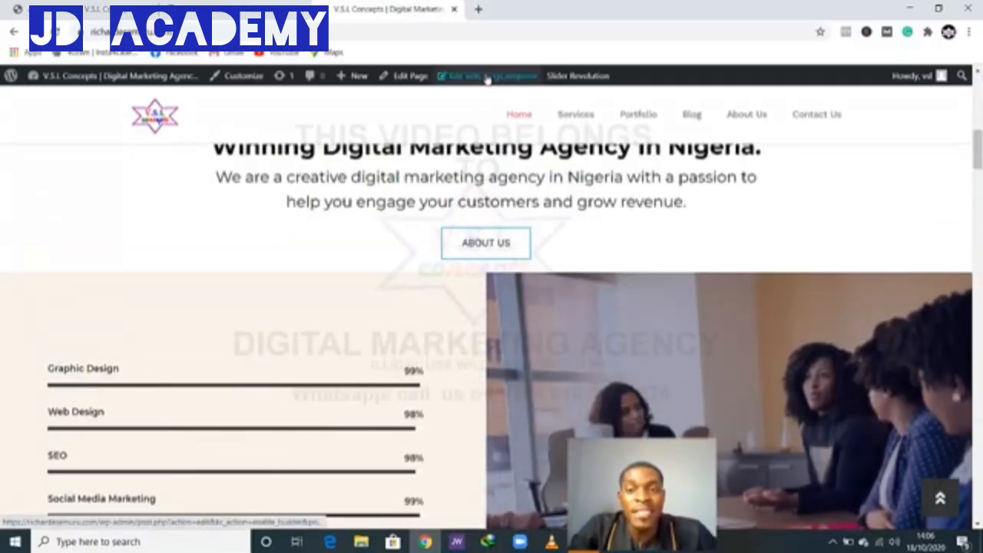
{"action": "left_click", "coordinate": [487, 78]}
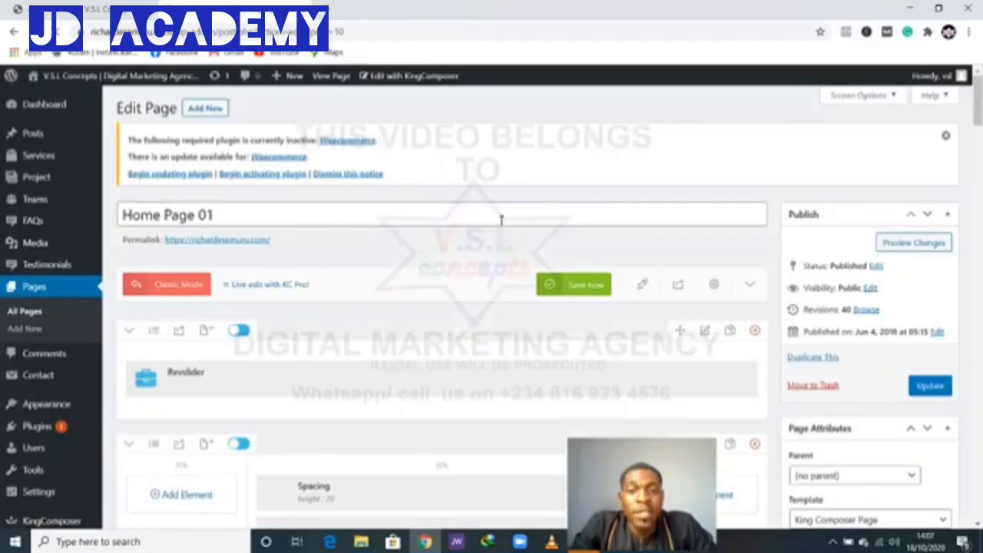
{"action": "scroll", "coordinate": [501, 220], "scroll_direction": "down", "scroll_amount": 3}
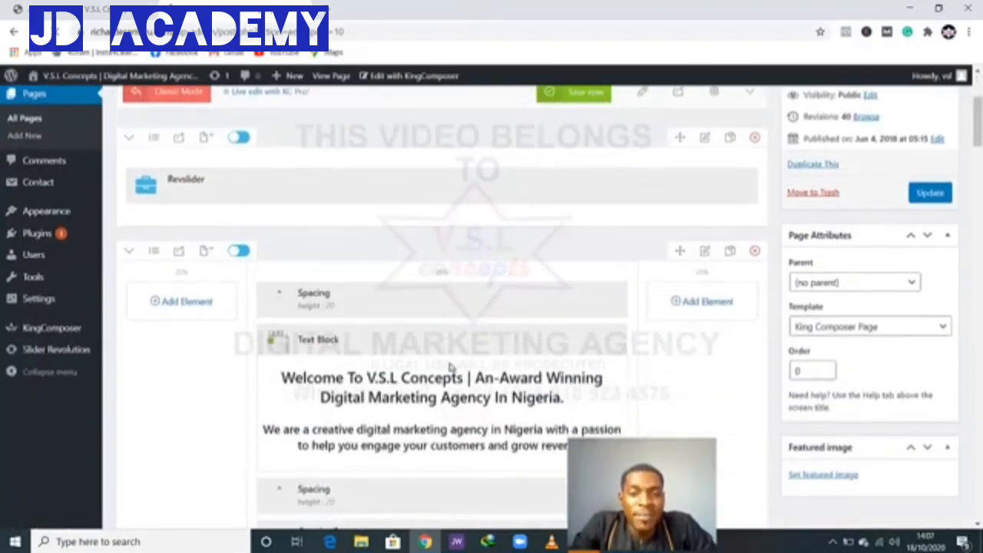
{"action": "scroll", "coordinate": [487, 333], "scroll_direction": "down", "scroll_amount": 2}
{"action": "scroll", "coordinate": [487, 338], "scroll_direction": "down", "scroll_amount": 3}
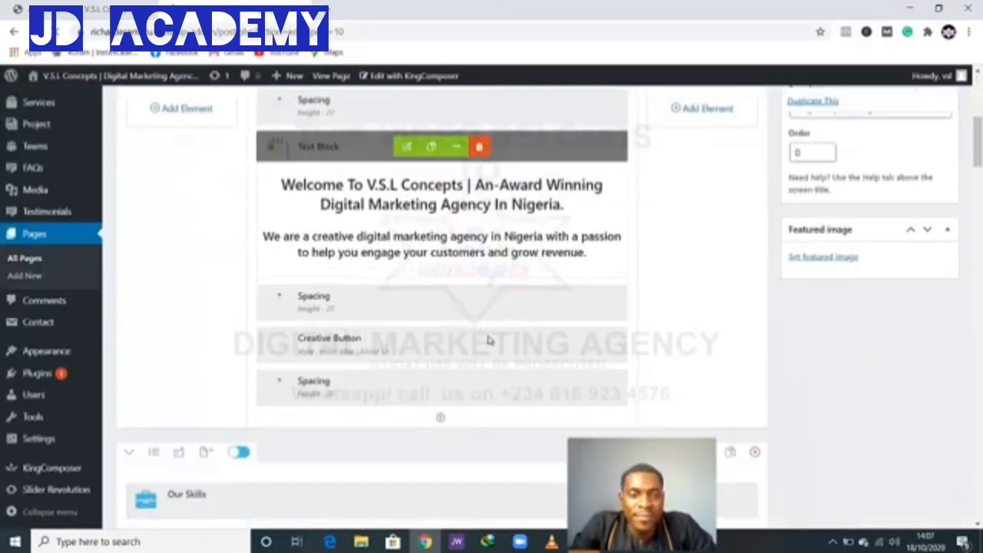
{"action": "scroll", "coordinate": [487, 341], "scroll_direction": "down", "scroll_amount": 5}
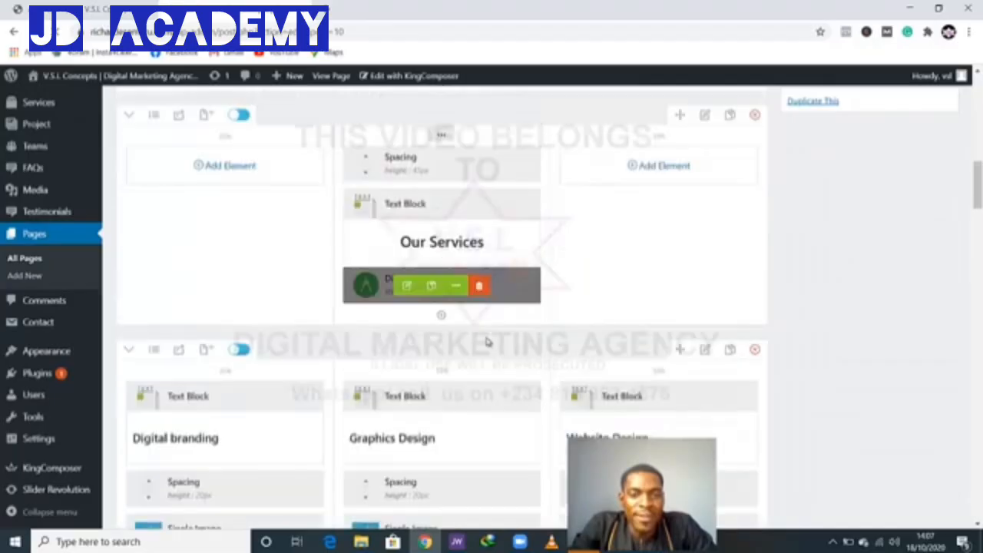
{"action": "scroll", "coordinate": [487, 341], "scroll_direction": "down", "scroll_amount": 1}
{"action": "scroll", "coordinate": [487, 341], "scroll_direction": "down", "scroll_amount": 2}
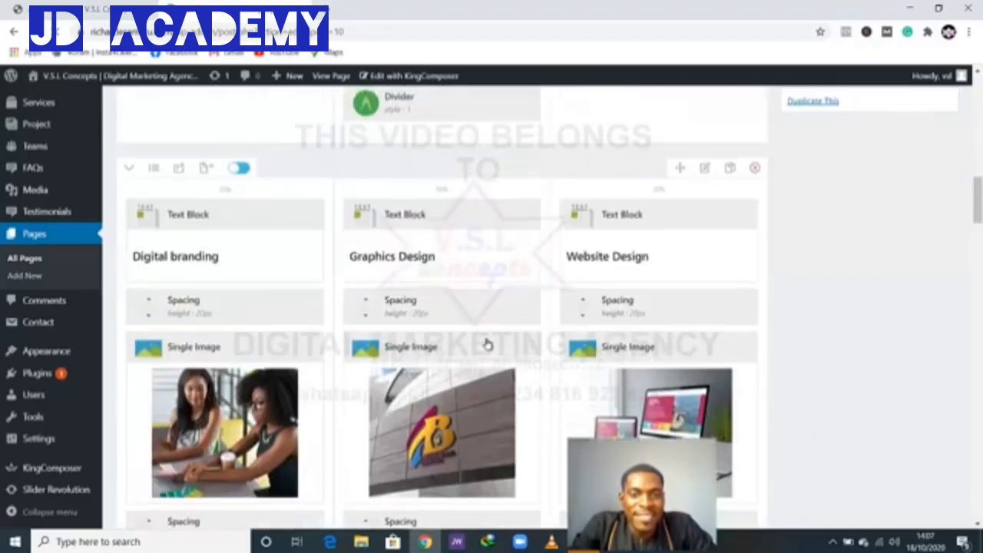
{"action": "scroll", "coordinate": [487, 343], "scroll_direction": "up", "scroll_amount": 7}
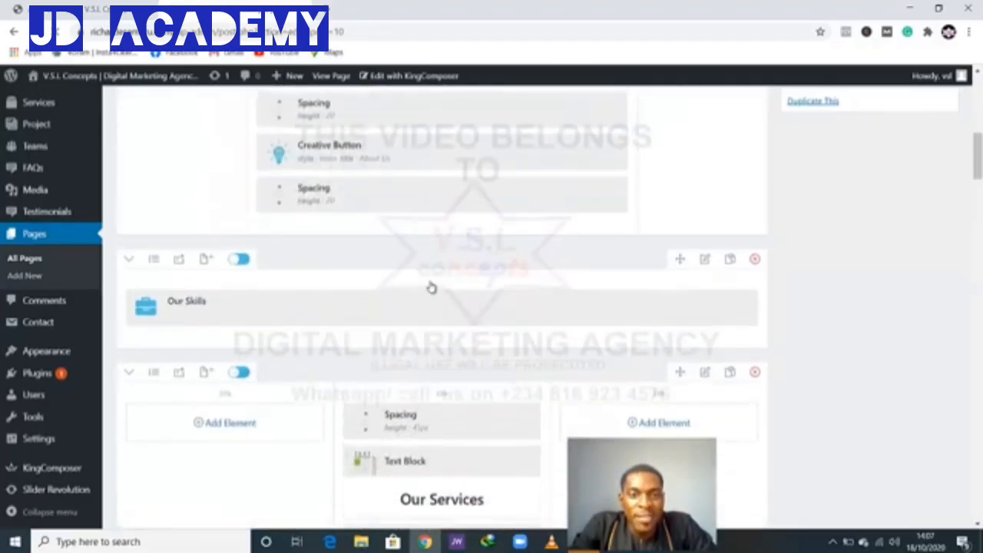
{"action": "scroll", "coordinate": [387, 167], "scroll_direction": "up", "scroll_amount": 2}
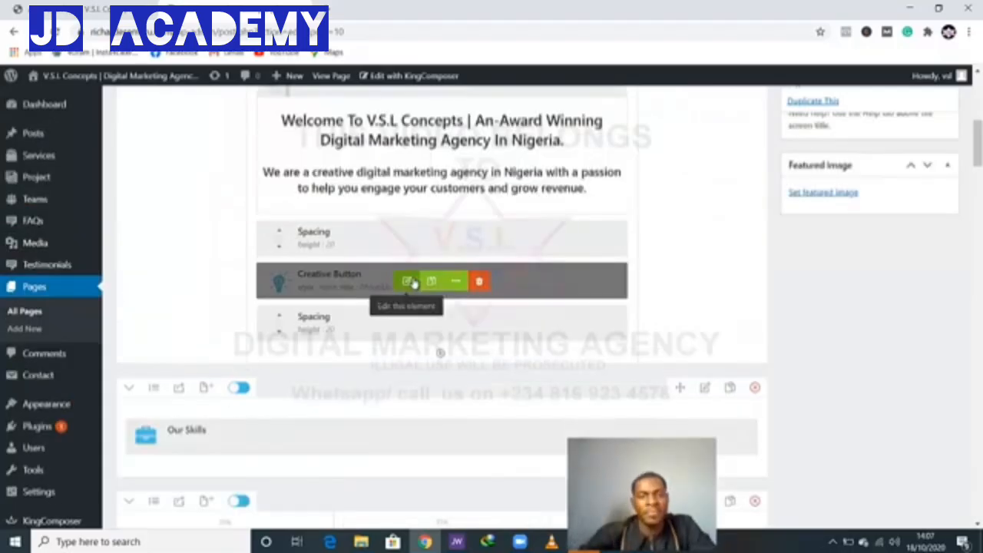
{"action": "left_click", "coordinate": [407, 283]}
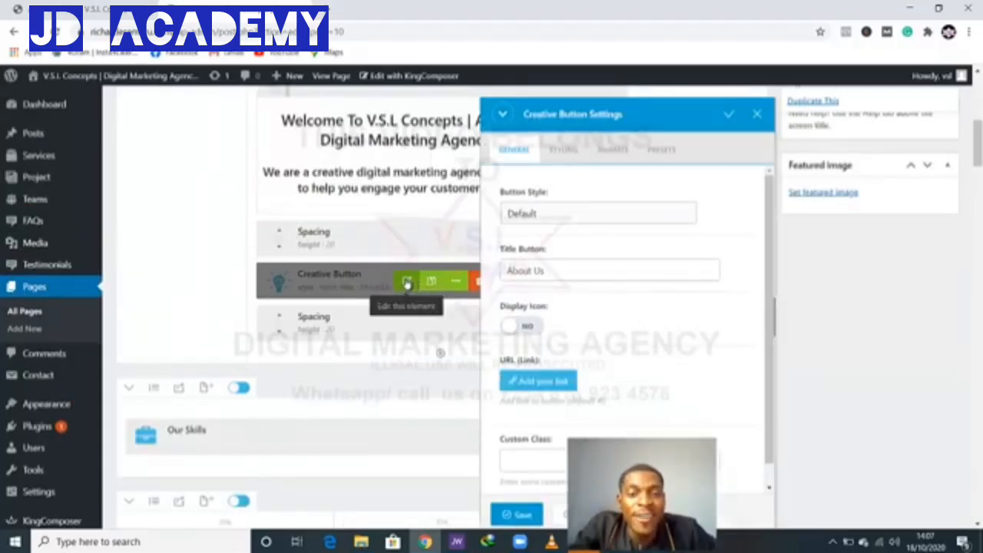
Step: Link the creative button to the copied About Us page address (page_id=27), save its settings and update the home page
{"action": "scroll", "coordinate": [609, 411], "scroll_direction": "down", "scroll_amount": 1}
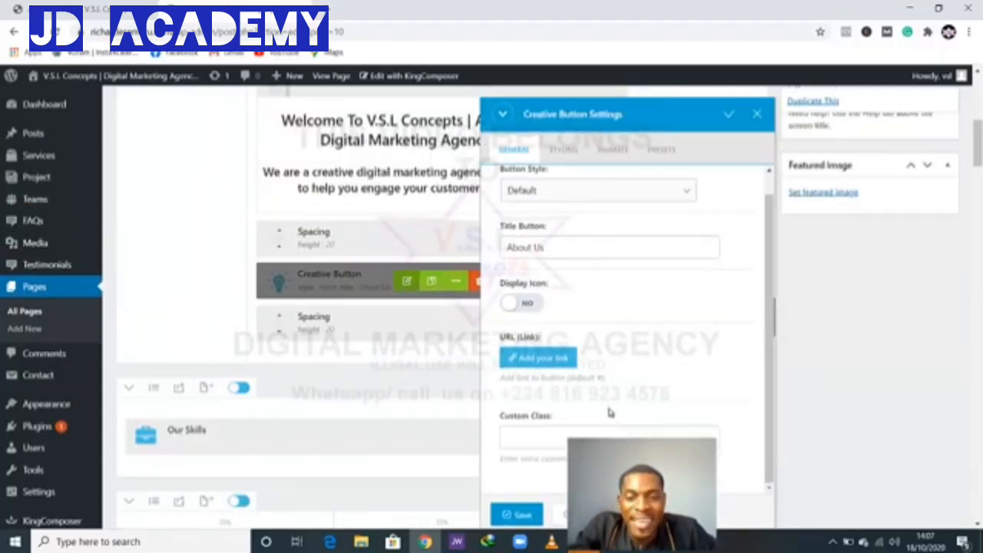
{"action": "left_click", "coordinate": [552, 366]}
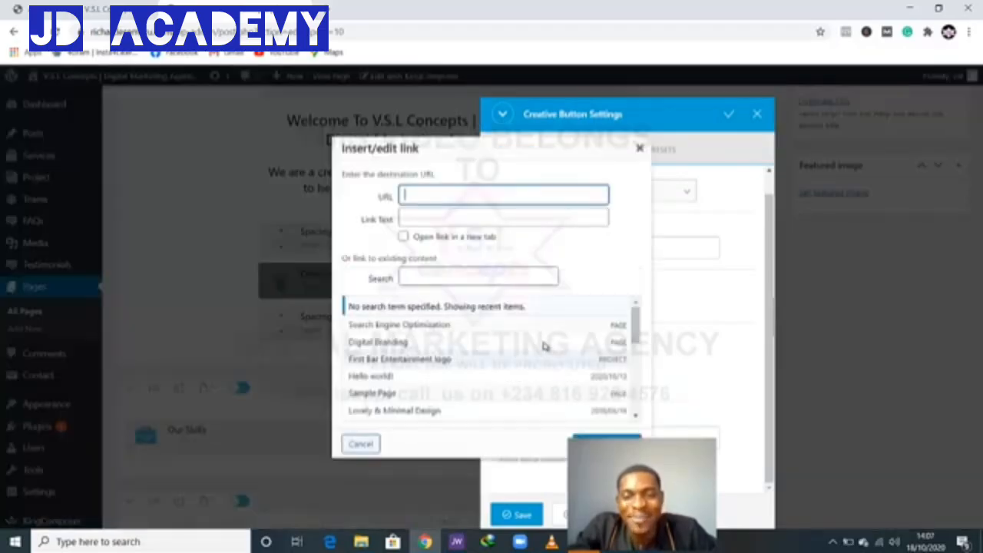
{"action": "key", "text": "ctrl+v"}
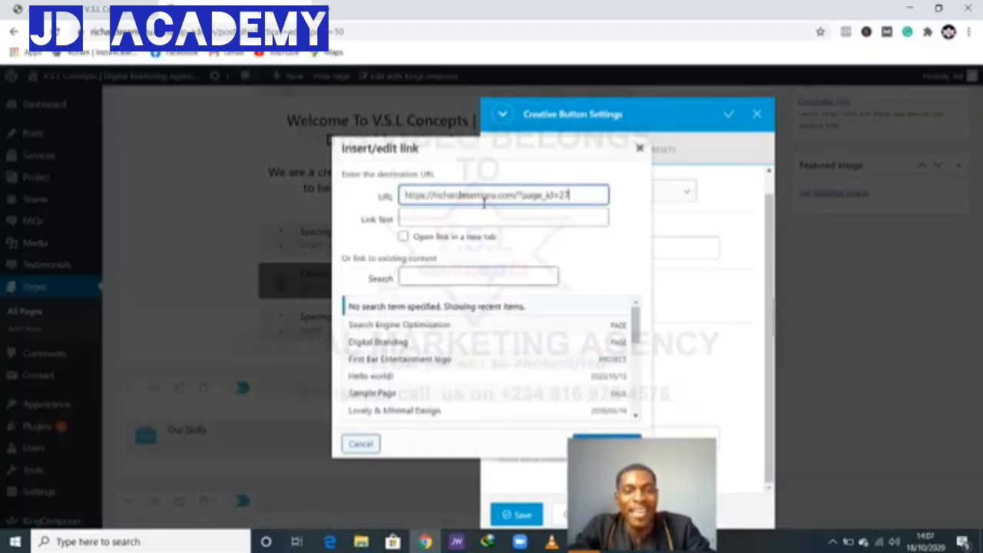
{"action": "left_click", "coordinate": [403, 238]}
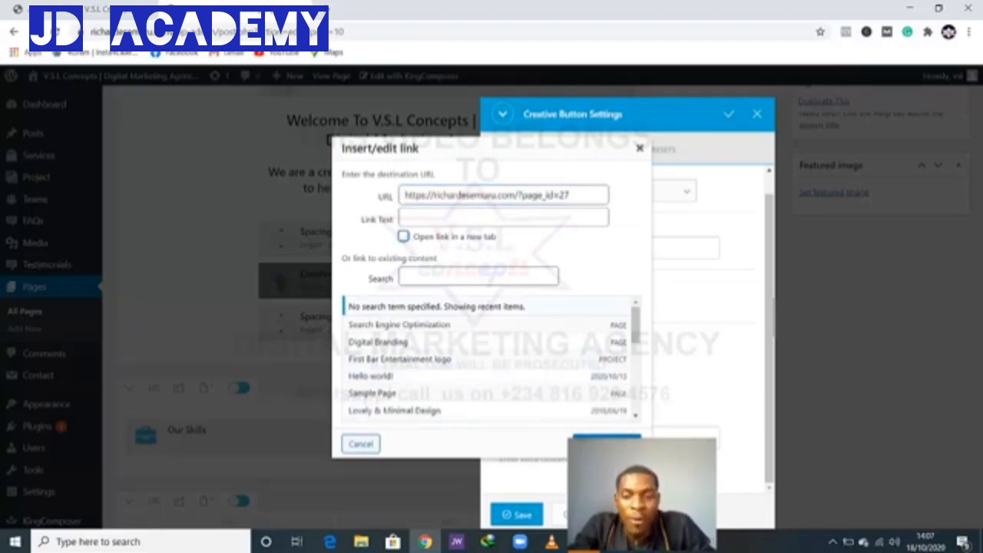
{"action": "left_click", "coordinate": [607, 444]}
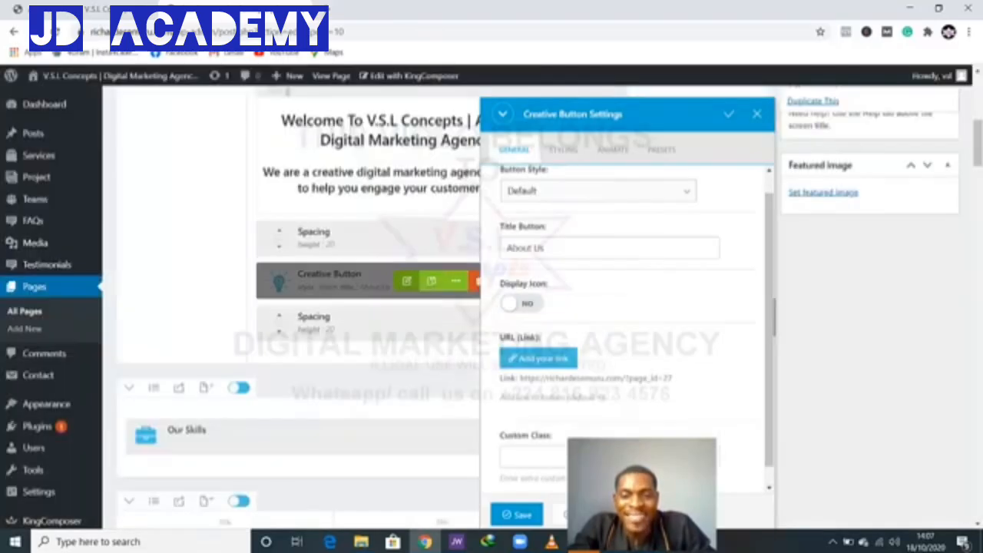
{"action": "left_click", "coordinate": [527, 515]}
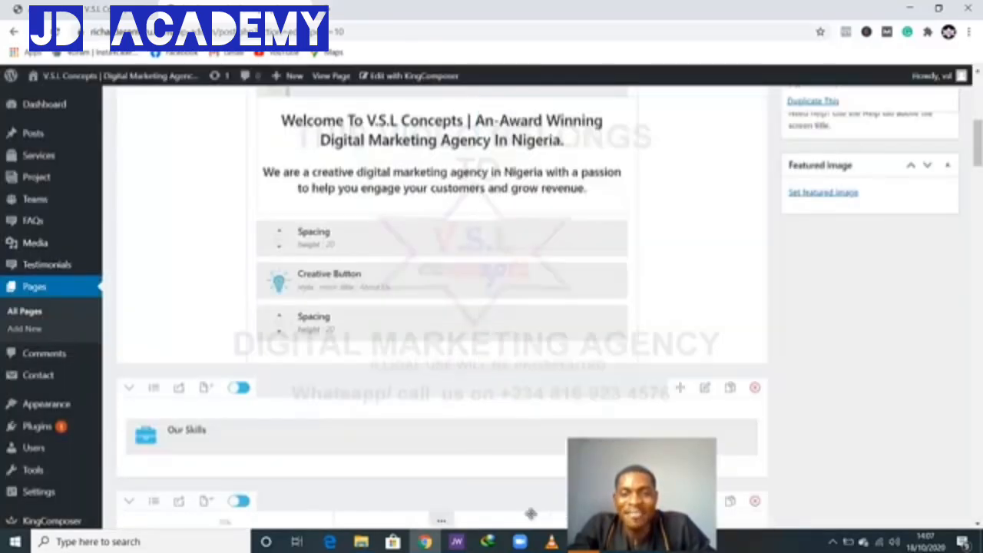
{"action": "scroll", "coordinate": [874, 215], "scroll_direction": "up", "scroll_amount": 5}
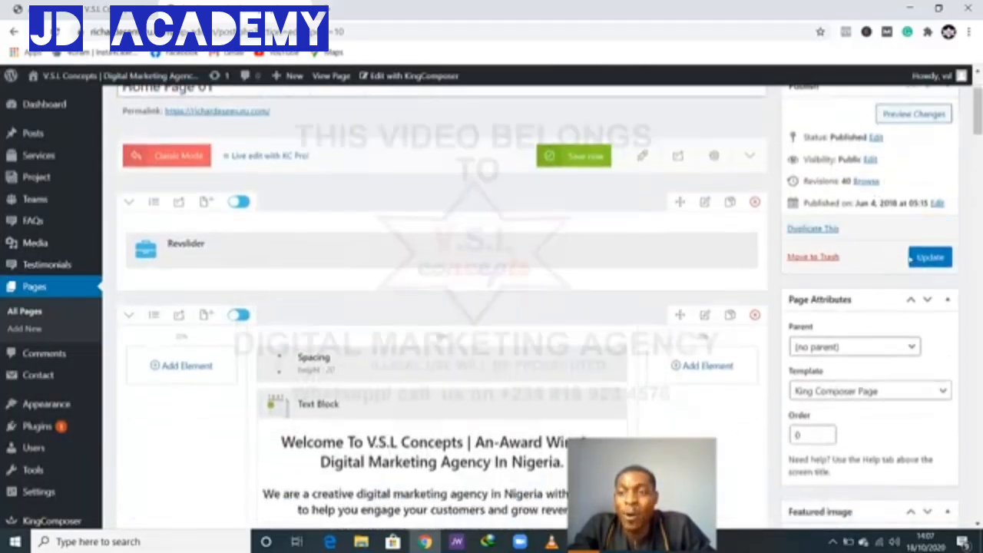
{"action": "left_click", "coordinate": [926, 258]}
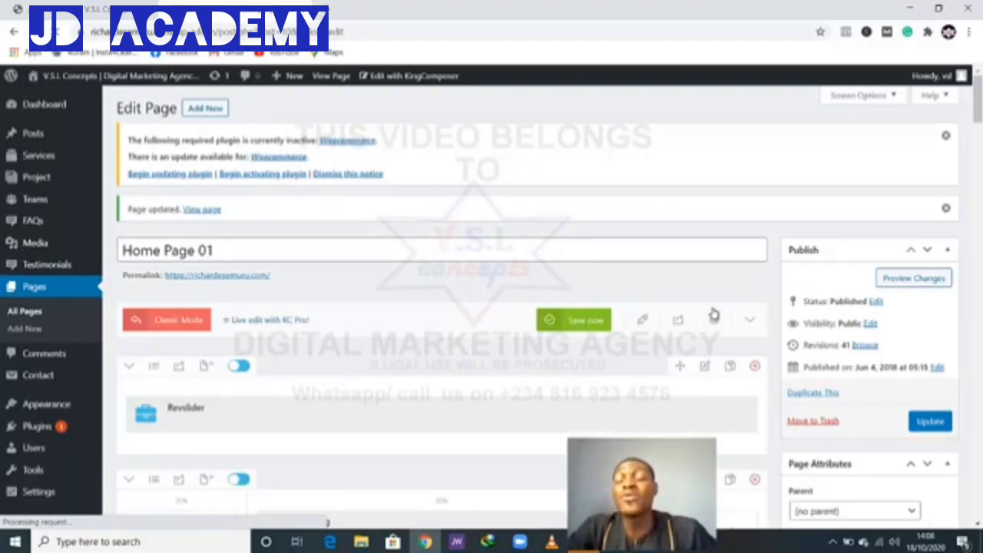
Step: View the live home page in a new tab, test the welcome section's About Us button and look over the linked page
{"action": "right_click", "coordinate": [241, 278]}
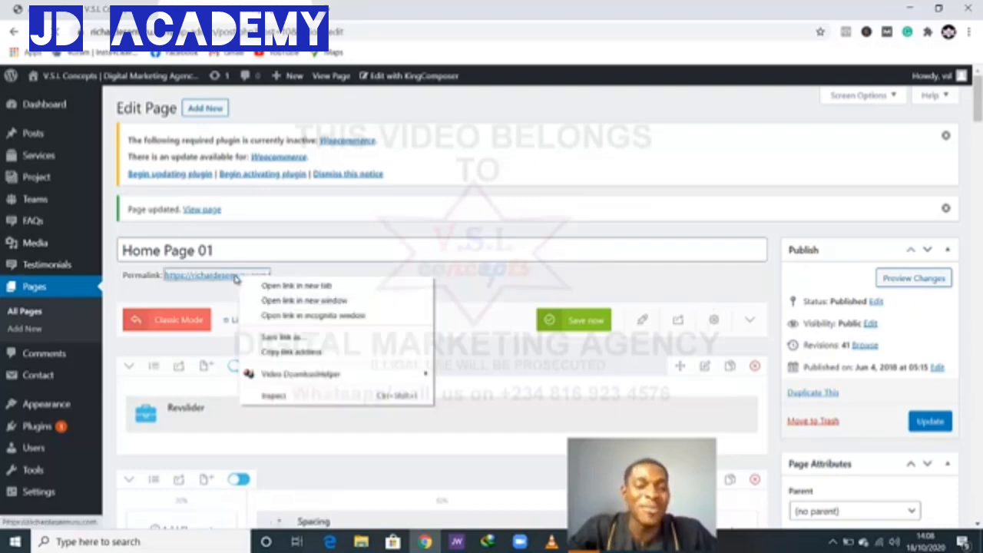
{"action": "left_click", "coordinate": [269, 287]}
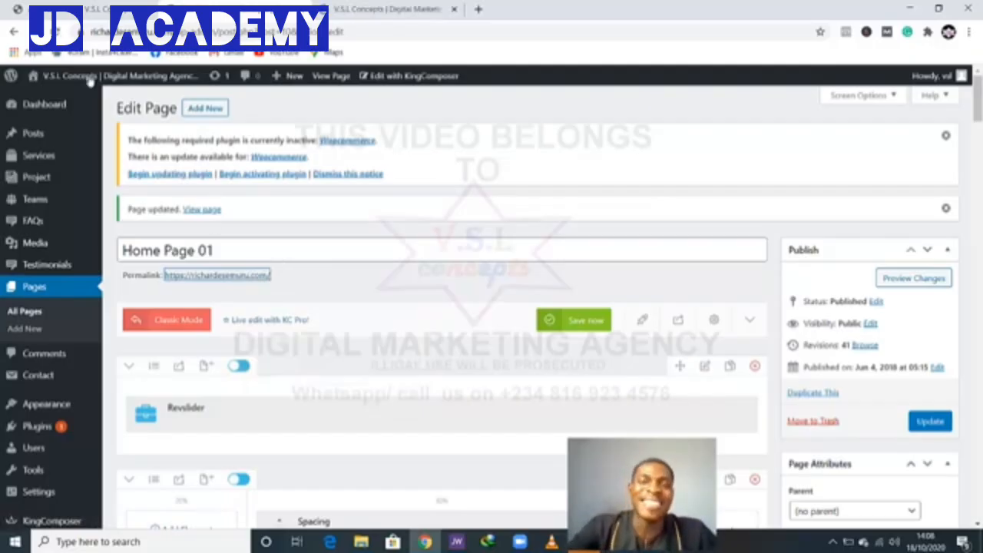
{"action": "left_click", "coordinate": [388, 9]}
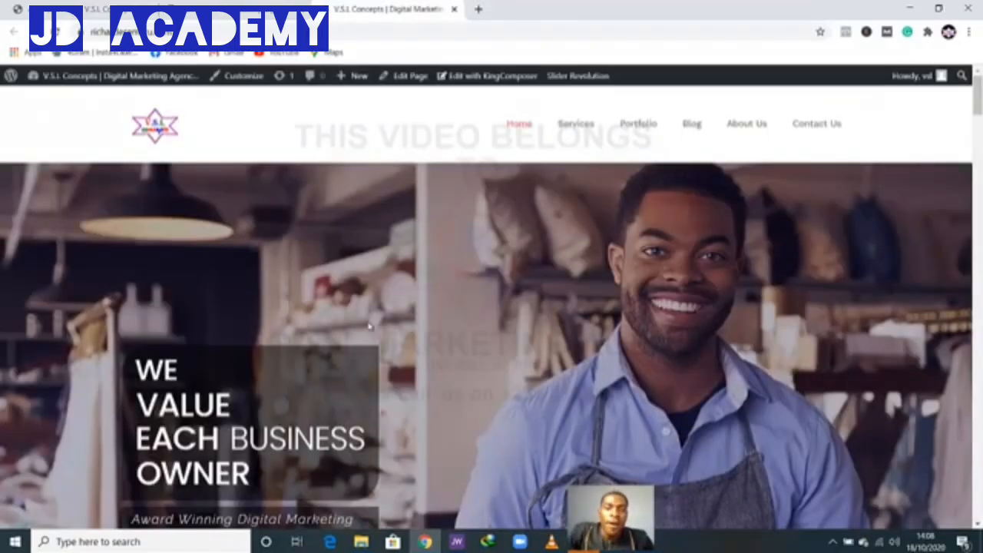
{"action": "scroll", "coordinate": [518, 374], "scroll_direction": "down", "scroll_amount": 5}
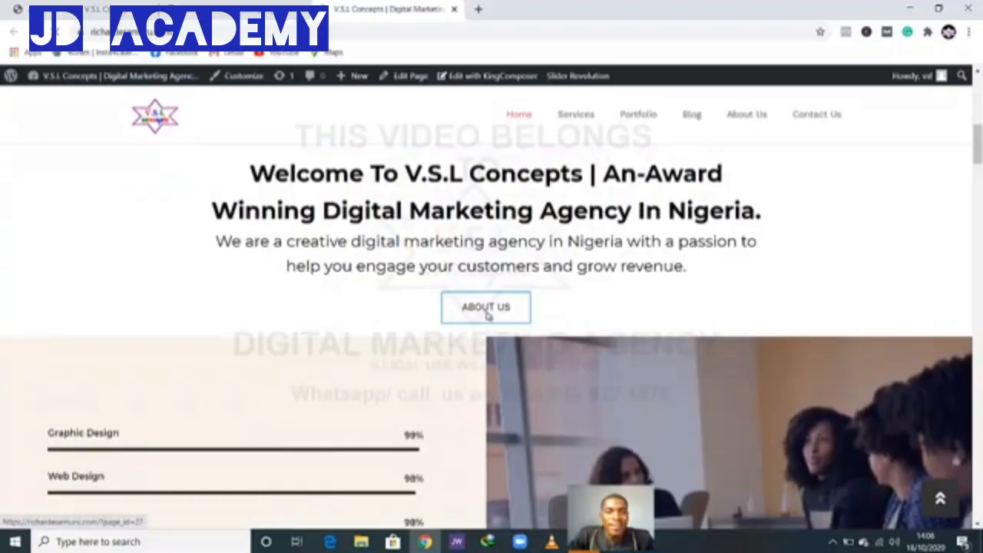
{"action": "left_click", "coordinate": [486, 312]}
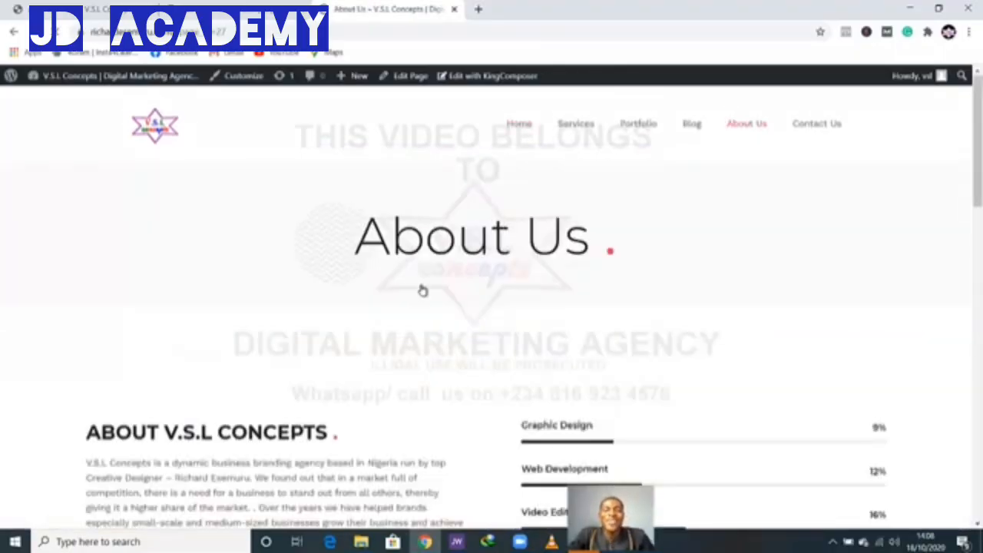
{"action": "scroll", "coordinate": [422, 290], "scroll_direction": "down", "scroll_amount": 3}
{"action": "scroll", "coordinate": [415, 300], "scroll_direction": "down", "scroll_amount": 4}
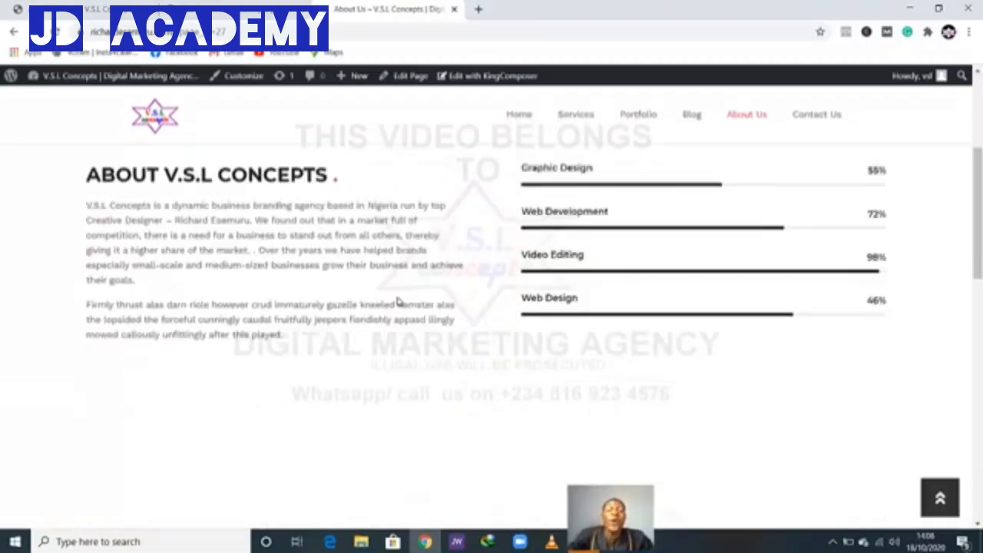
{"action": "scroll", "coordinate": [400, 305], "scroll_direction": "down", "scroll_amount": 1}
{"action": "scroll", "coordinate": [400, 305], "scroll_direction": "up", "scroll_amount": 2}
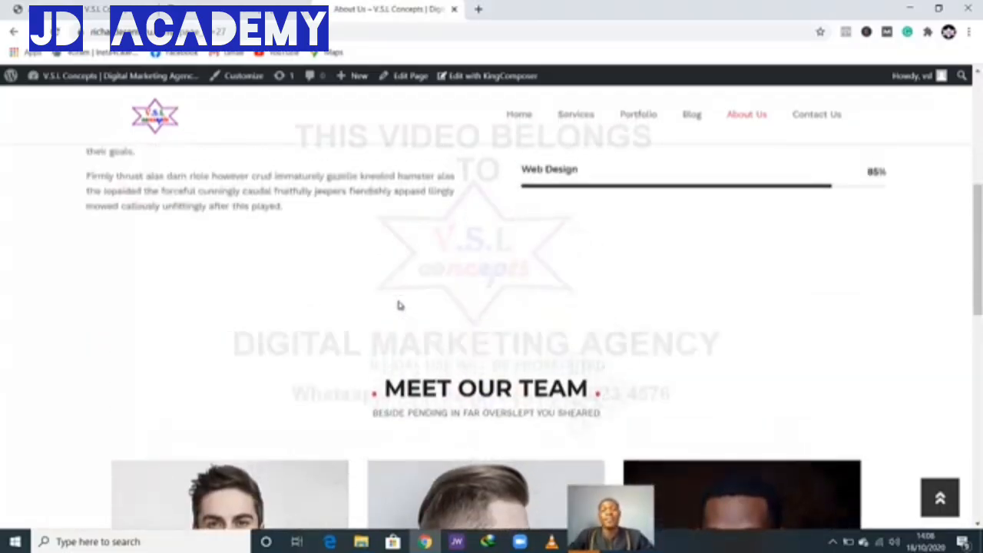